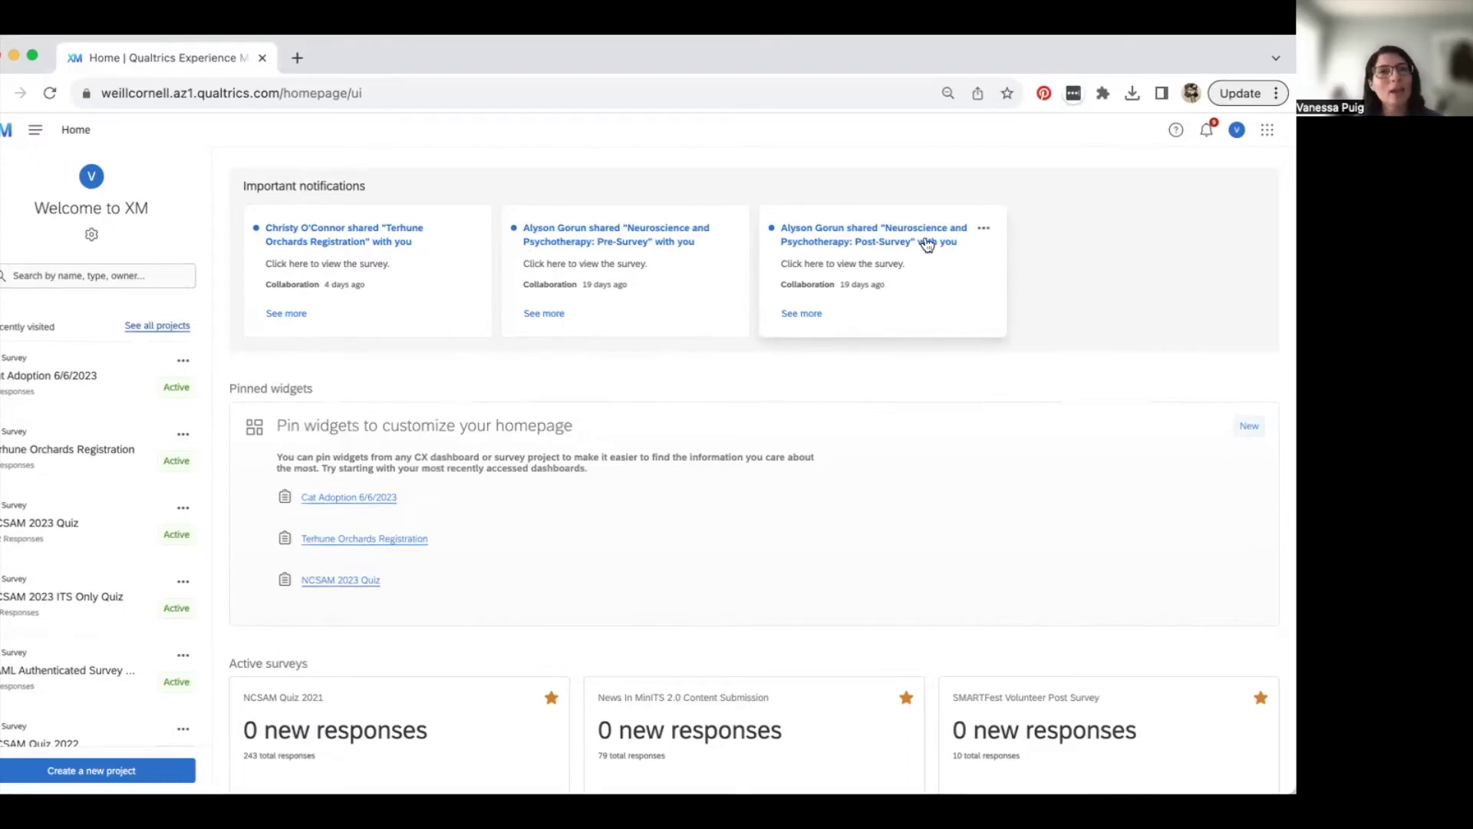
- Scroll the home page and show all projects in Projects and Programs
{"action": "scroll", "coordinate": [660, 326], "scroll_direction": "down", "scroll_amount": 3}
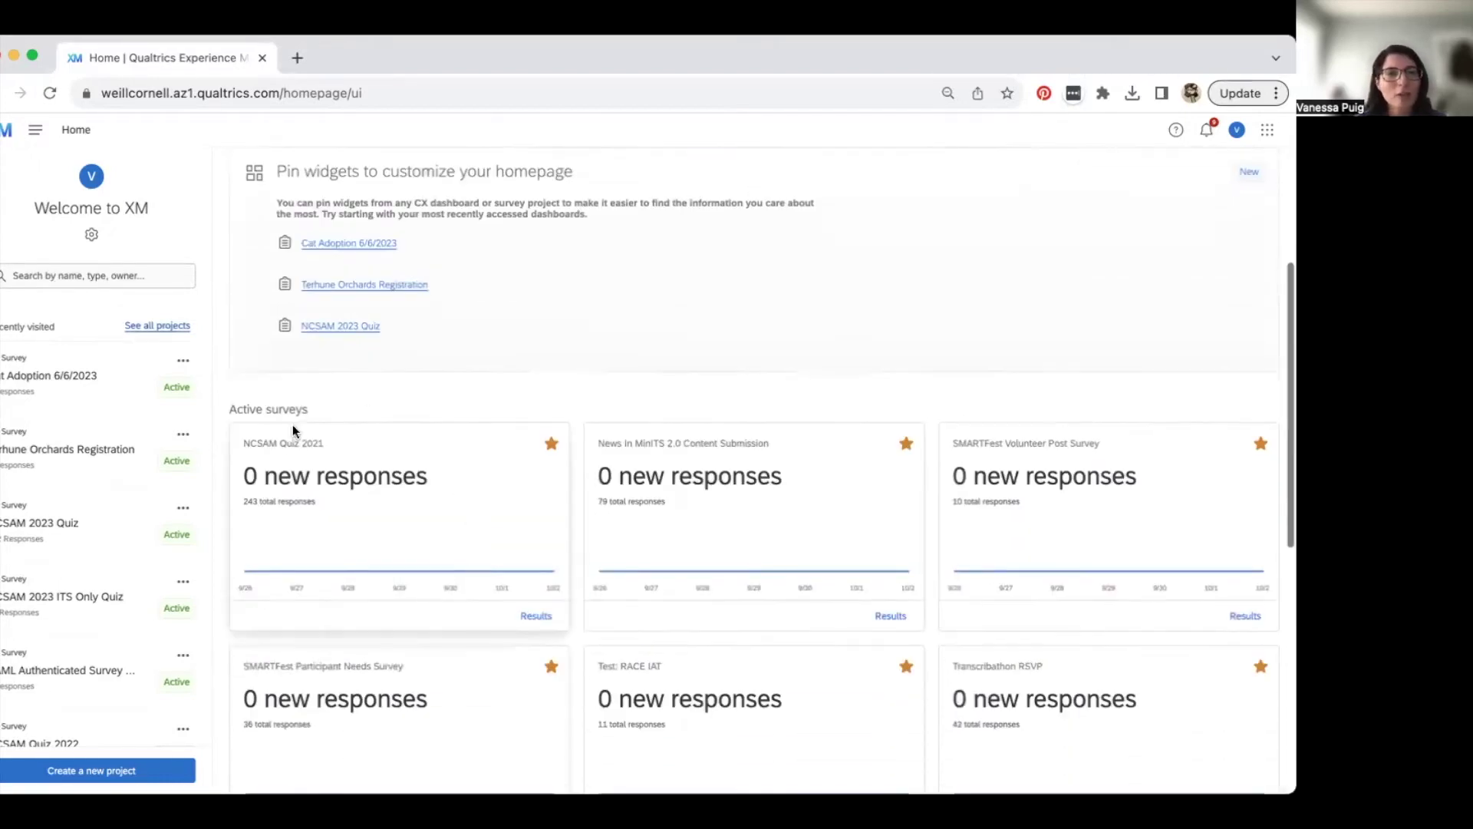
{"action": "scroll", "coordinate": [1098, 452], "scroll_direction": "down", "scroll_amount": 1}
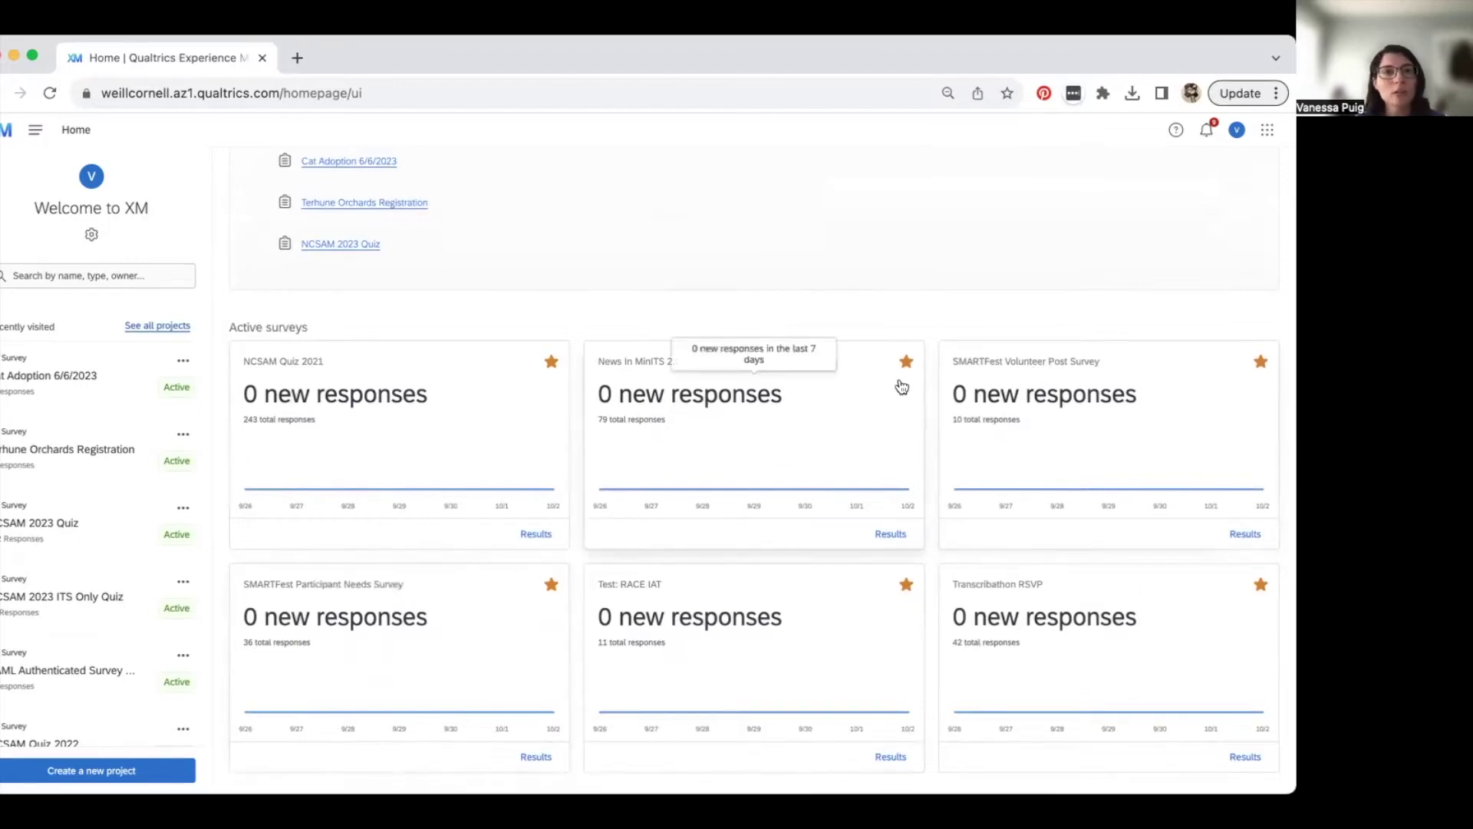
{"action": "scroll", "coordinate": [848, 535], "scroll_direction": "down", "scroll_amount": 1}
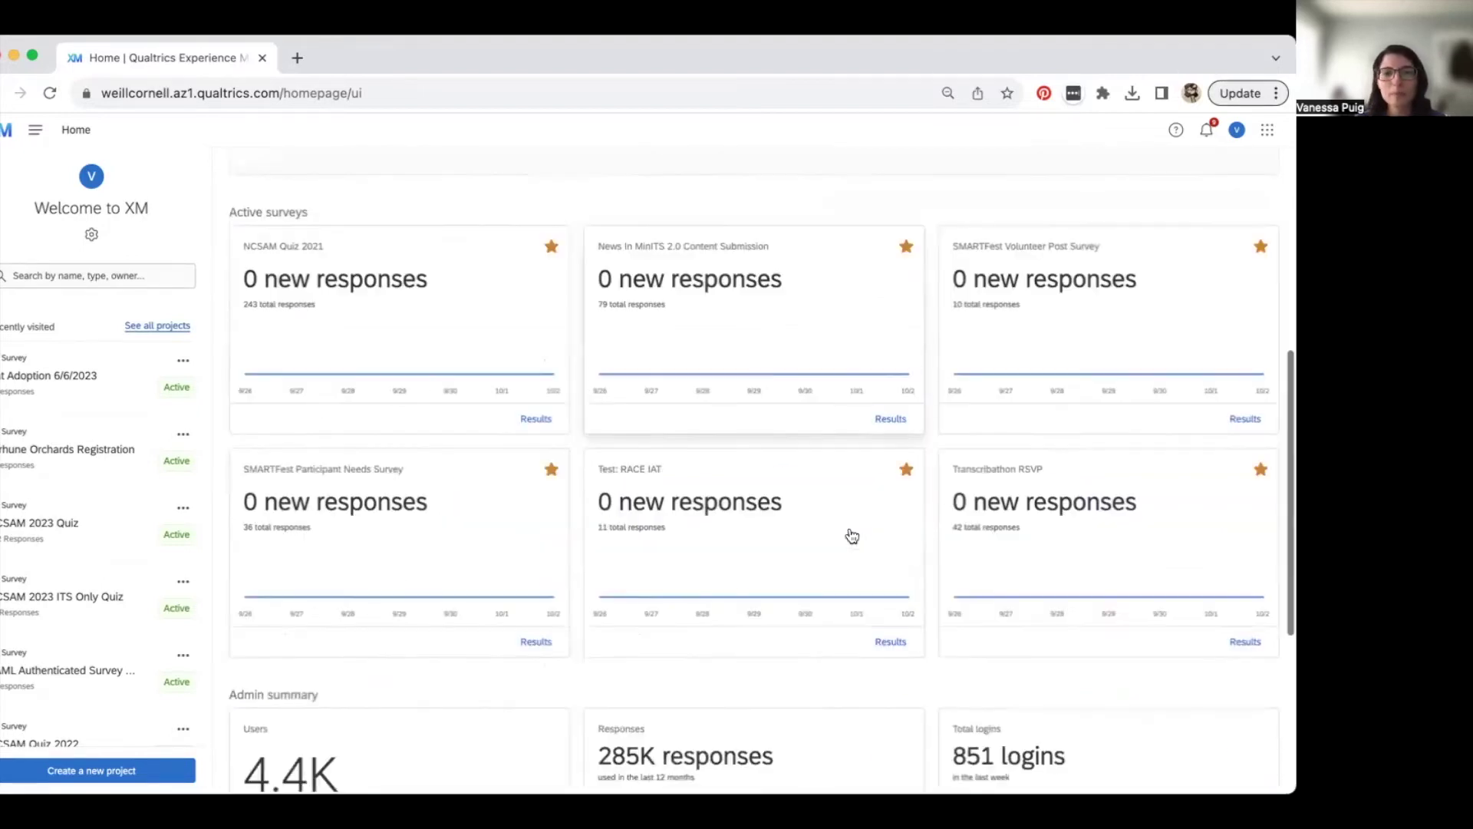
{"action": "scroll", "coordinate": [848, 533], "scroll_direction": "up", "scroll_amount": 5}
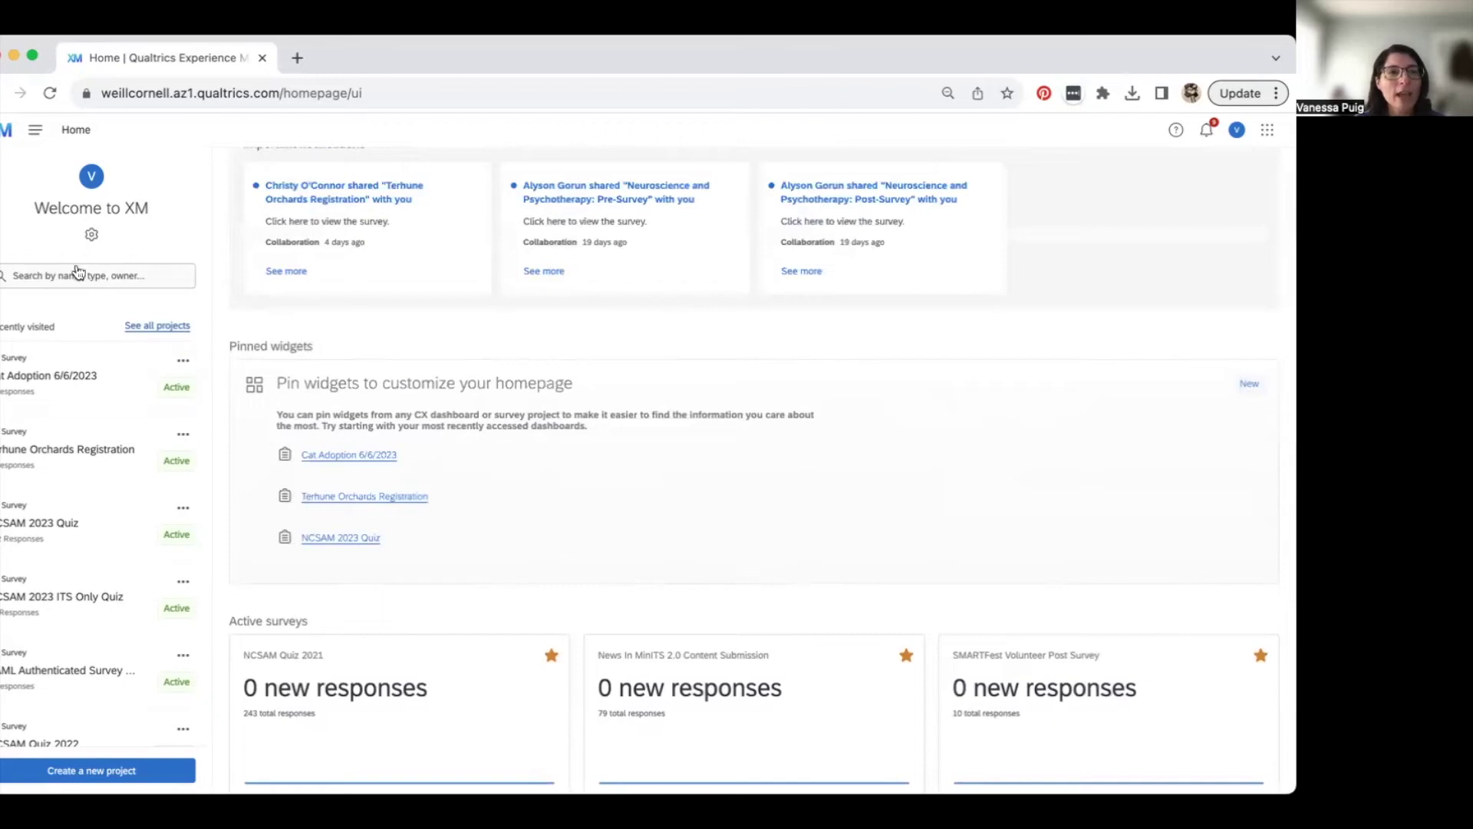
{"action": "scroll", "coordinate": [61, 650], "scroll_direction": "down", "scroll_amount": 1}
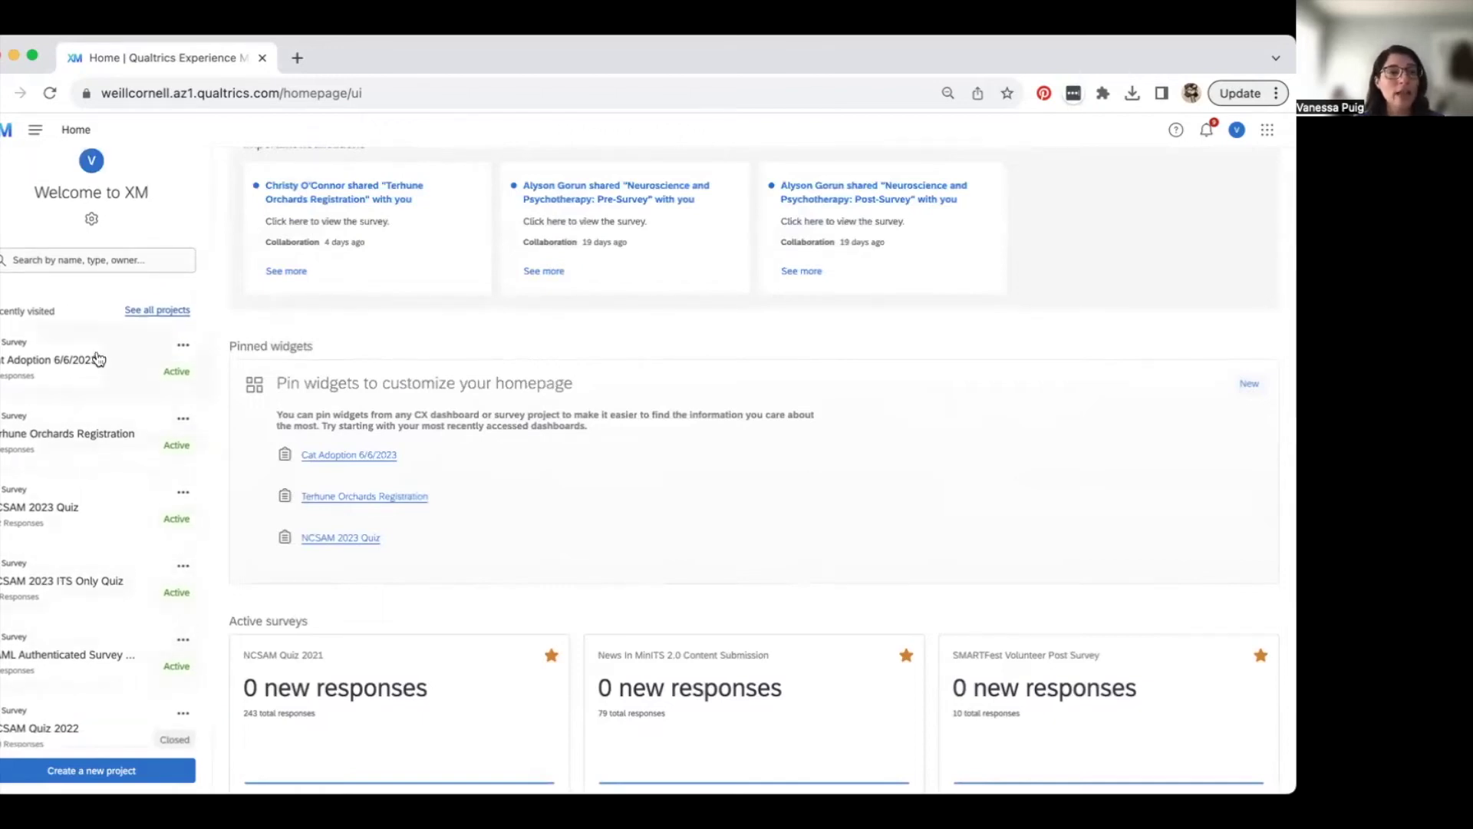
{"action": "scroll", "coordinate": [102, 575], "scroll_direction": "down", "scroll_amount": 1}
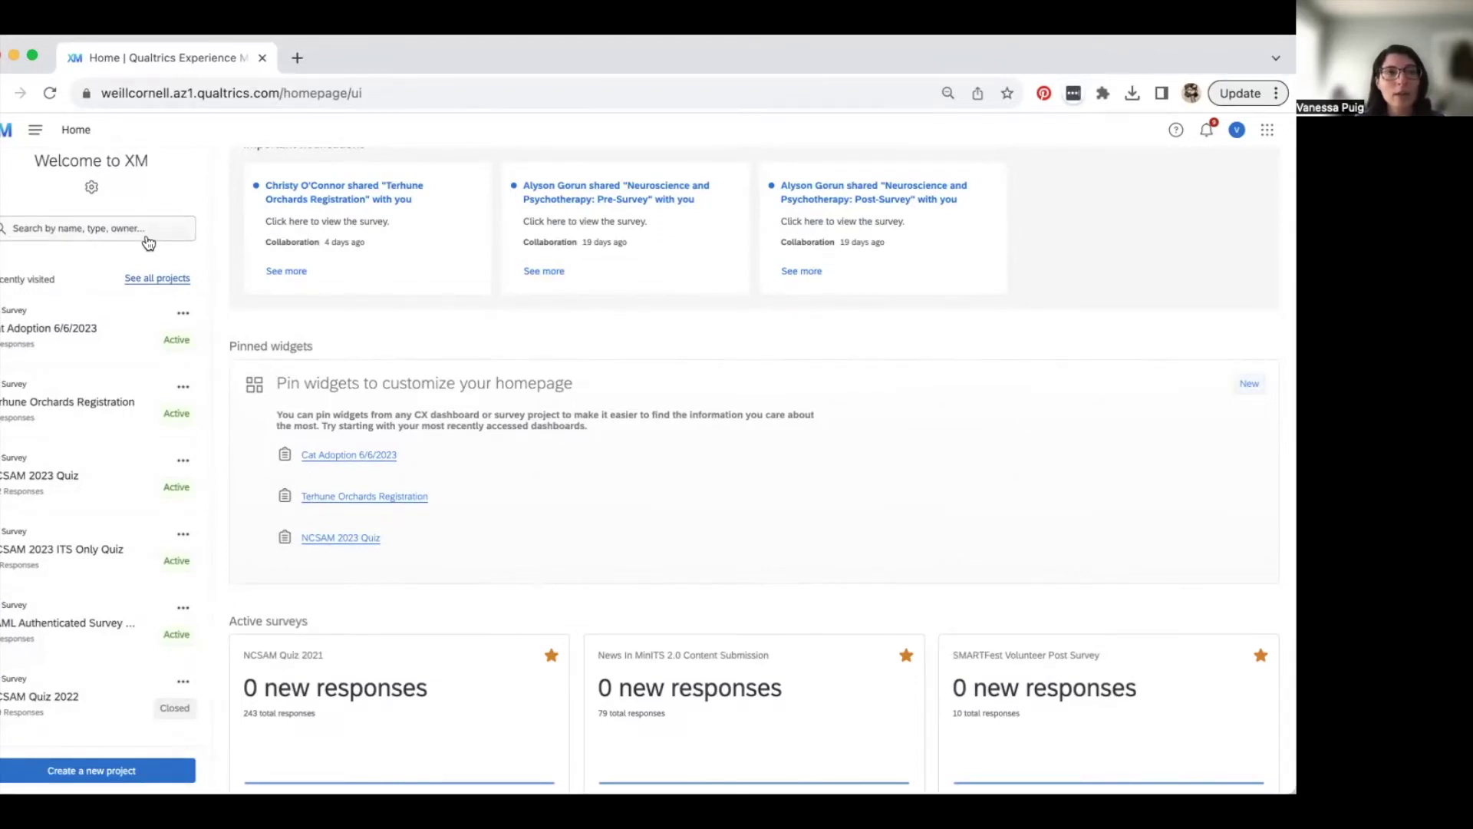
{"action": "left_click", "coordinate": [170, 281]}
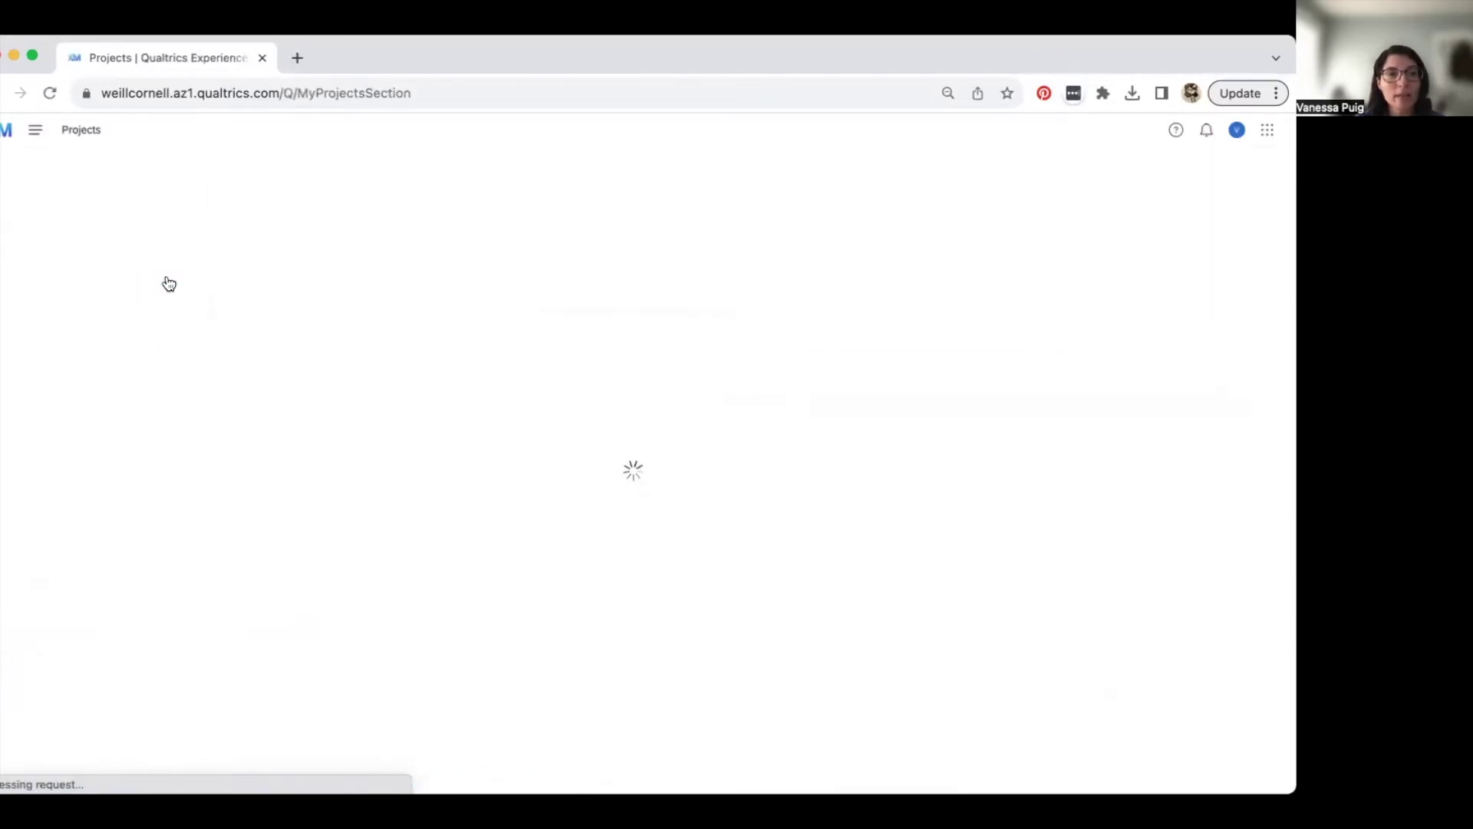
{"action": "left_click", "coordinate": [101, 277]}
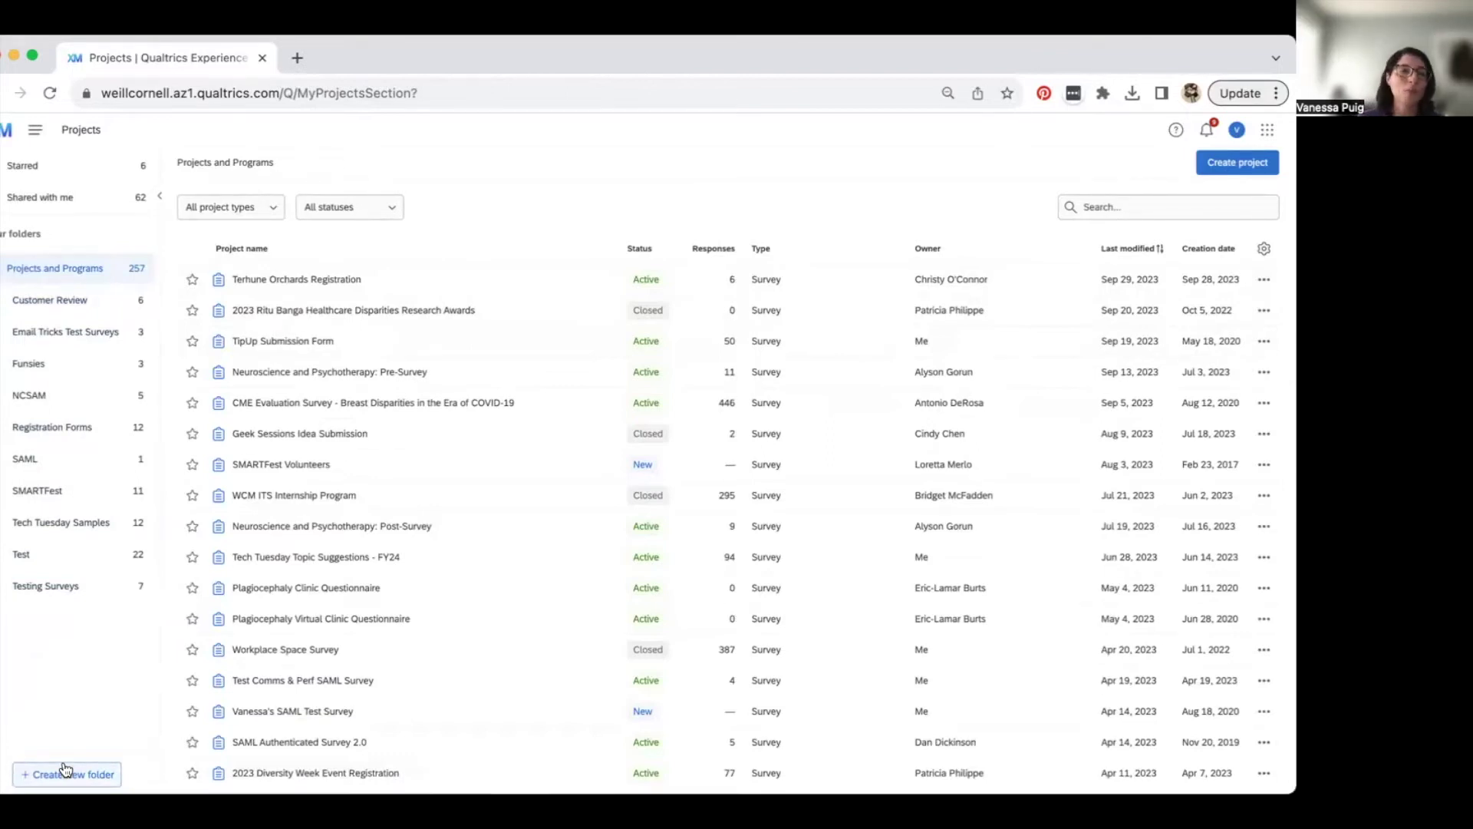
- Search the project list for 'smartfest', then return to the home page
{"action": "left_click", "coordinate": [1099, 208]}
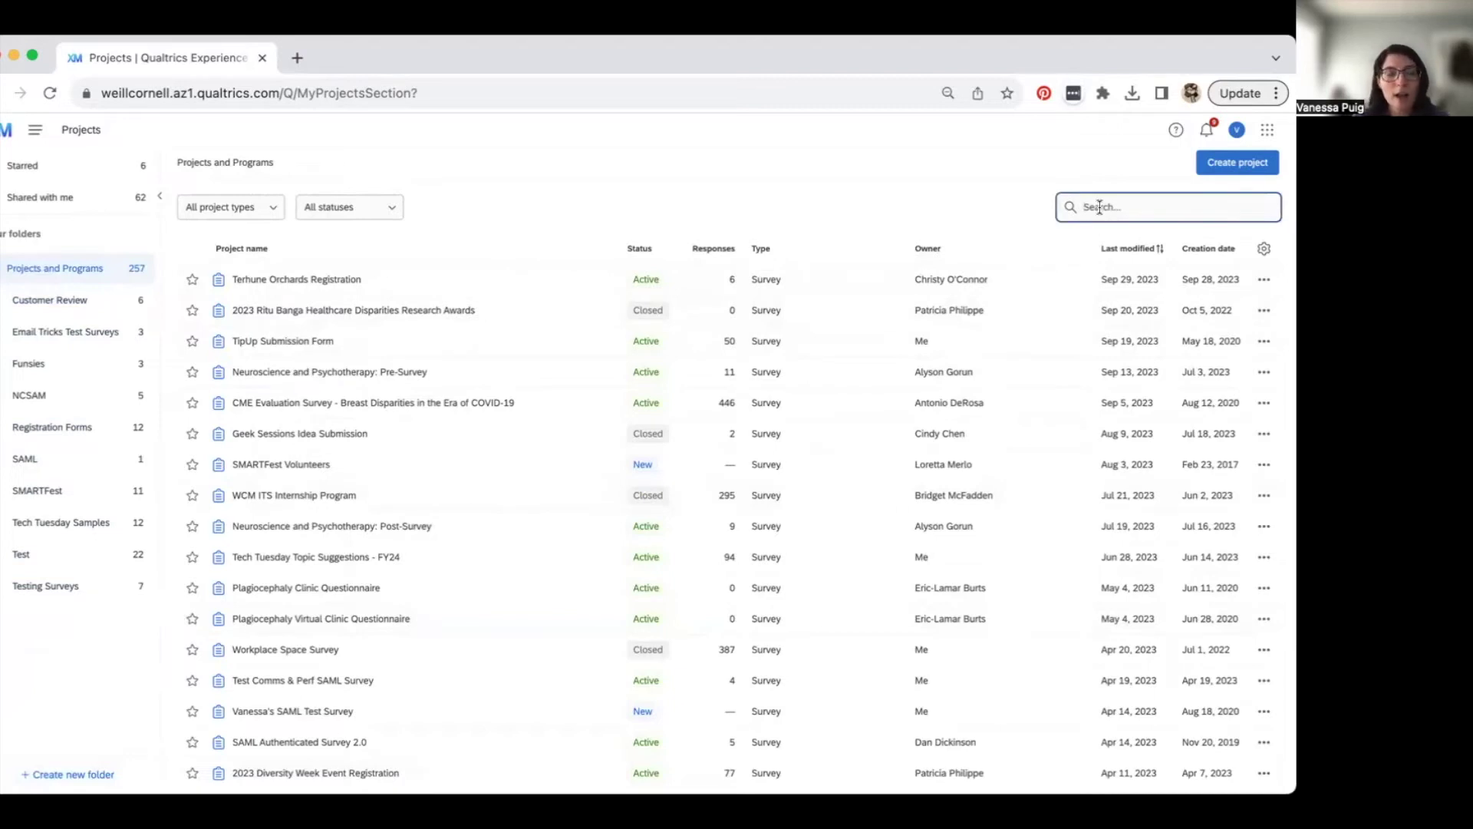
{"action": "type", "text": "smartfe"}
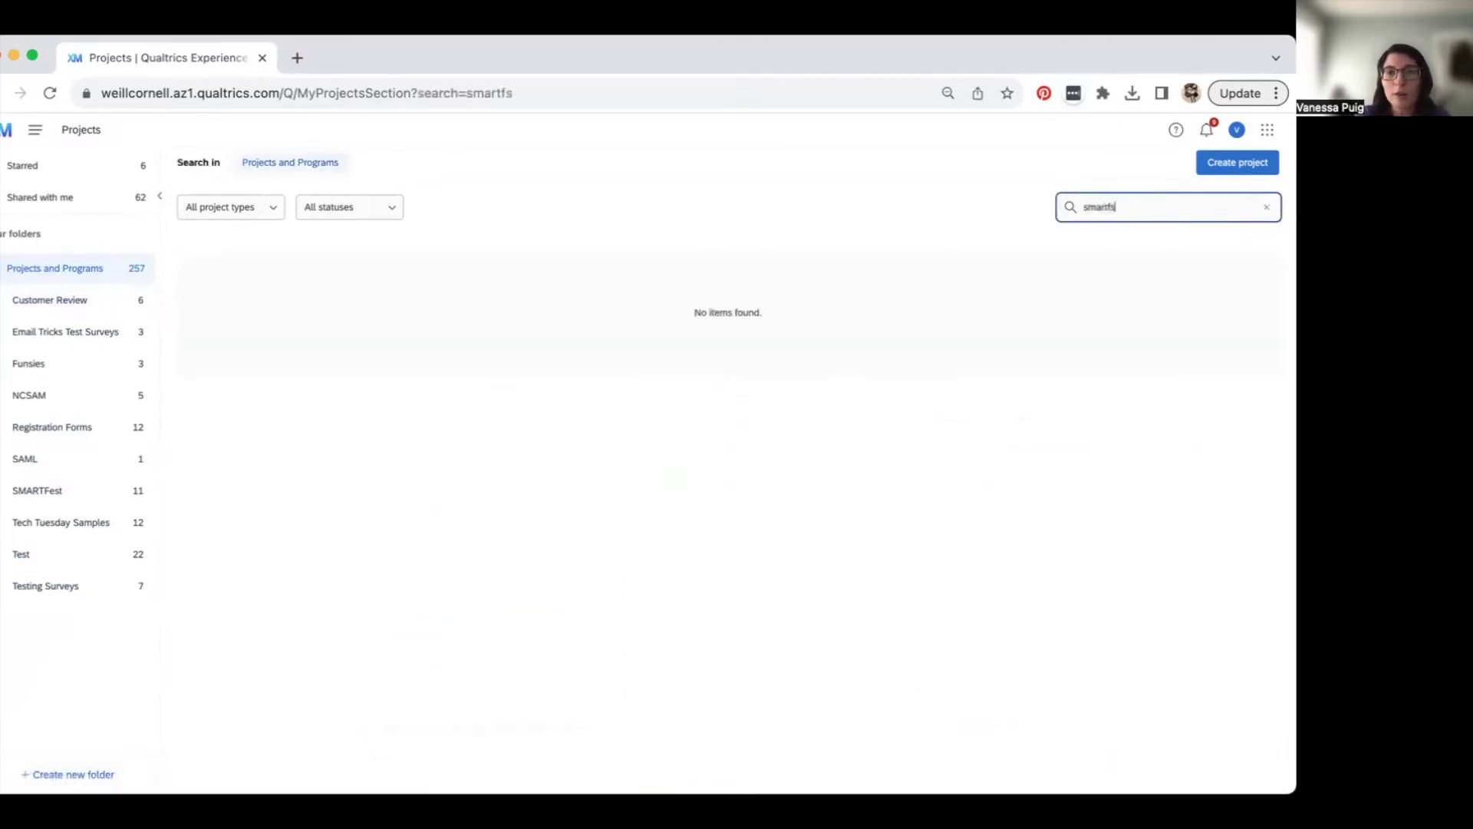
{"action": "type", "text": "st"}
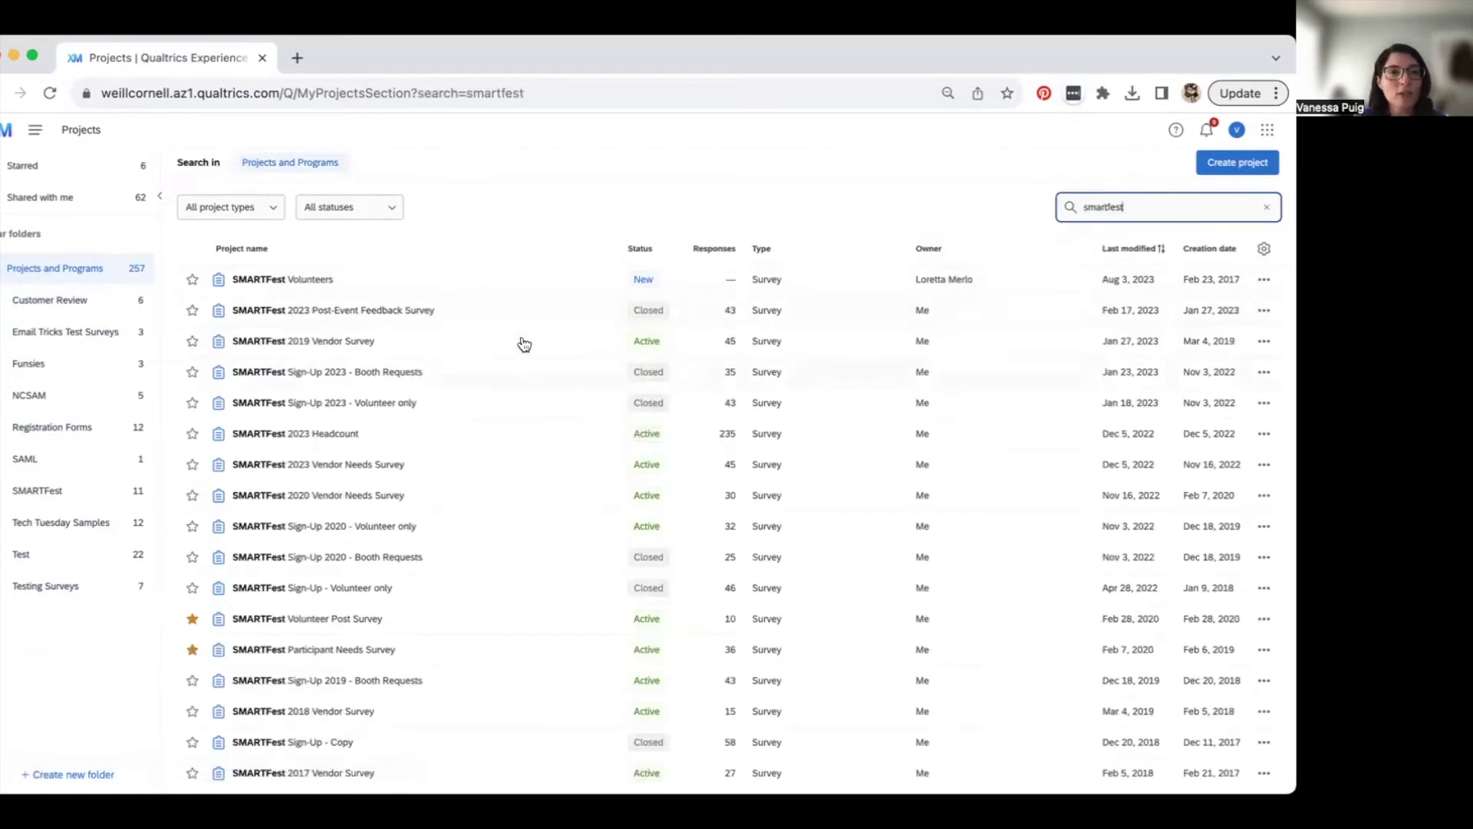
{"action": "scroll", "coordinate": [347, 545], "scroll_direction": "down", "scroll_amount": 3}
{"action": "scroll", "coordinate": [348, 545], "scroll_direction": "up", "scroll_amount": 3}
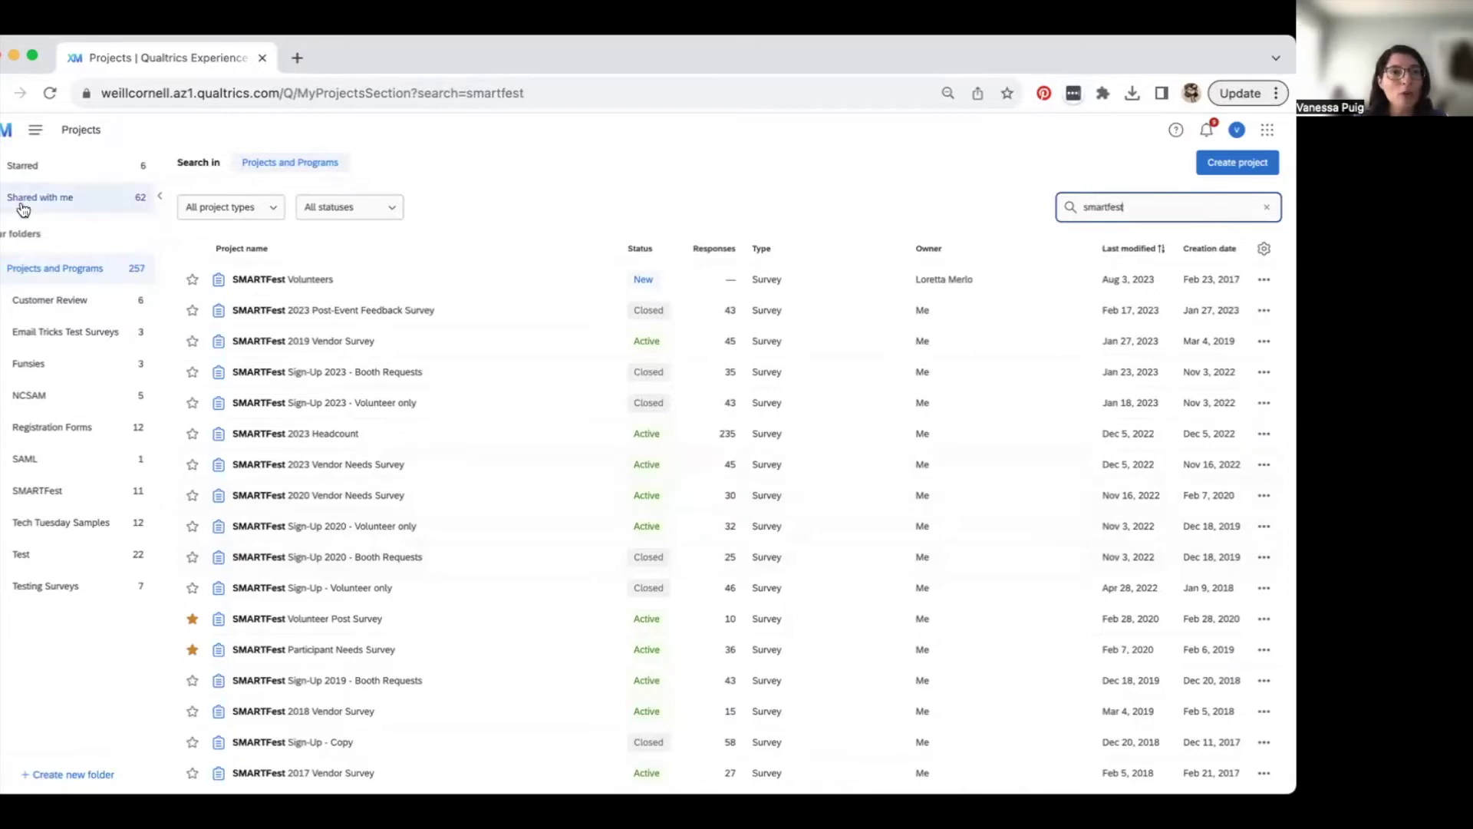
{"action": "left_click", "coordinate": [4, 132]}
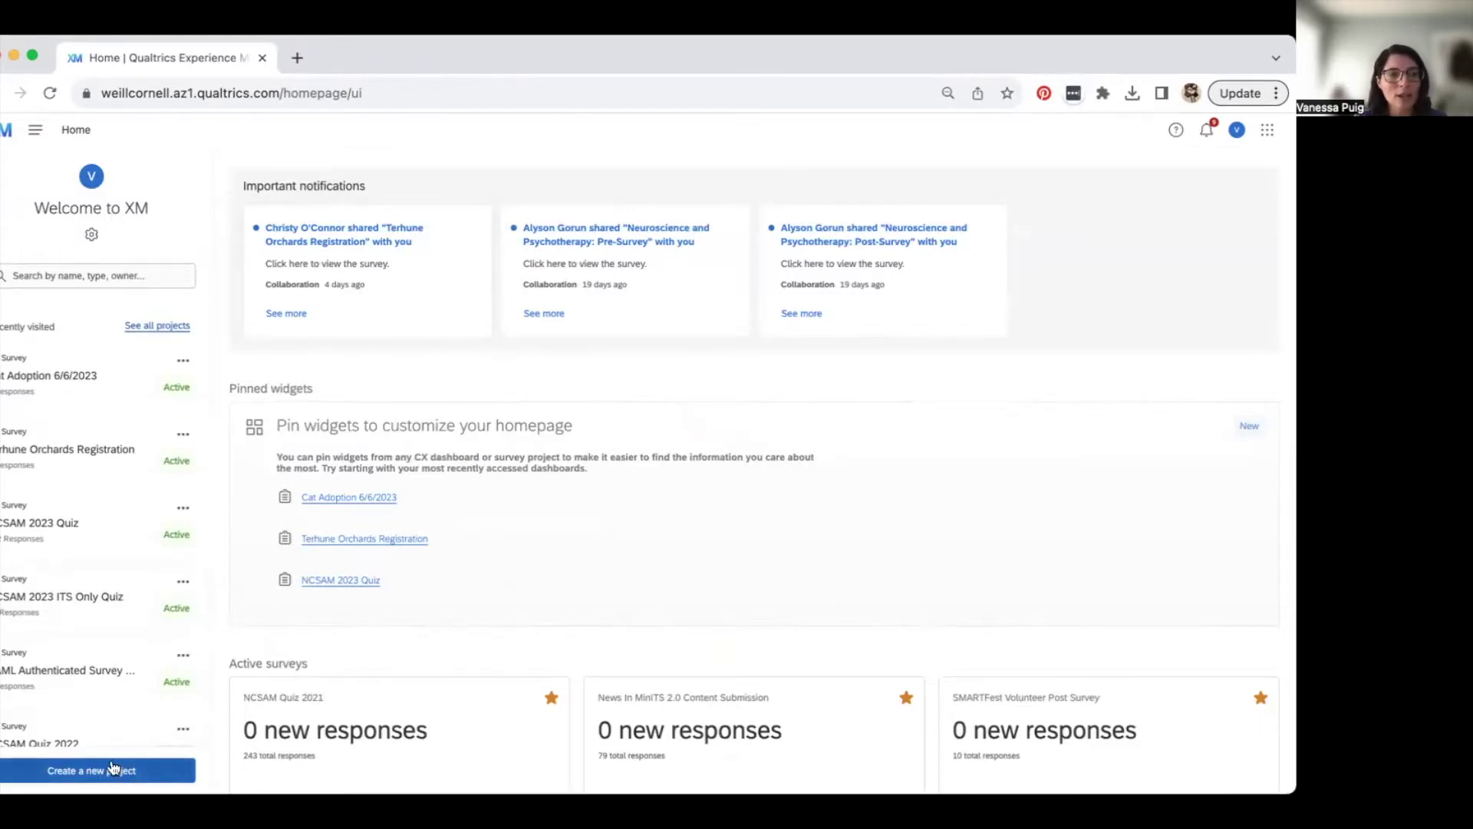
- Start a new Survey project from scratch
{"action": "left_click", "coordinate": [146, 770]}
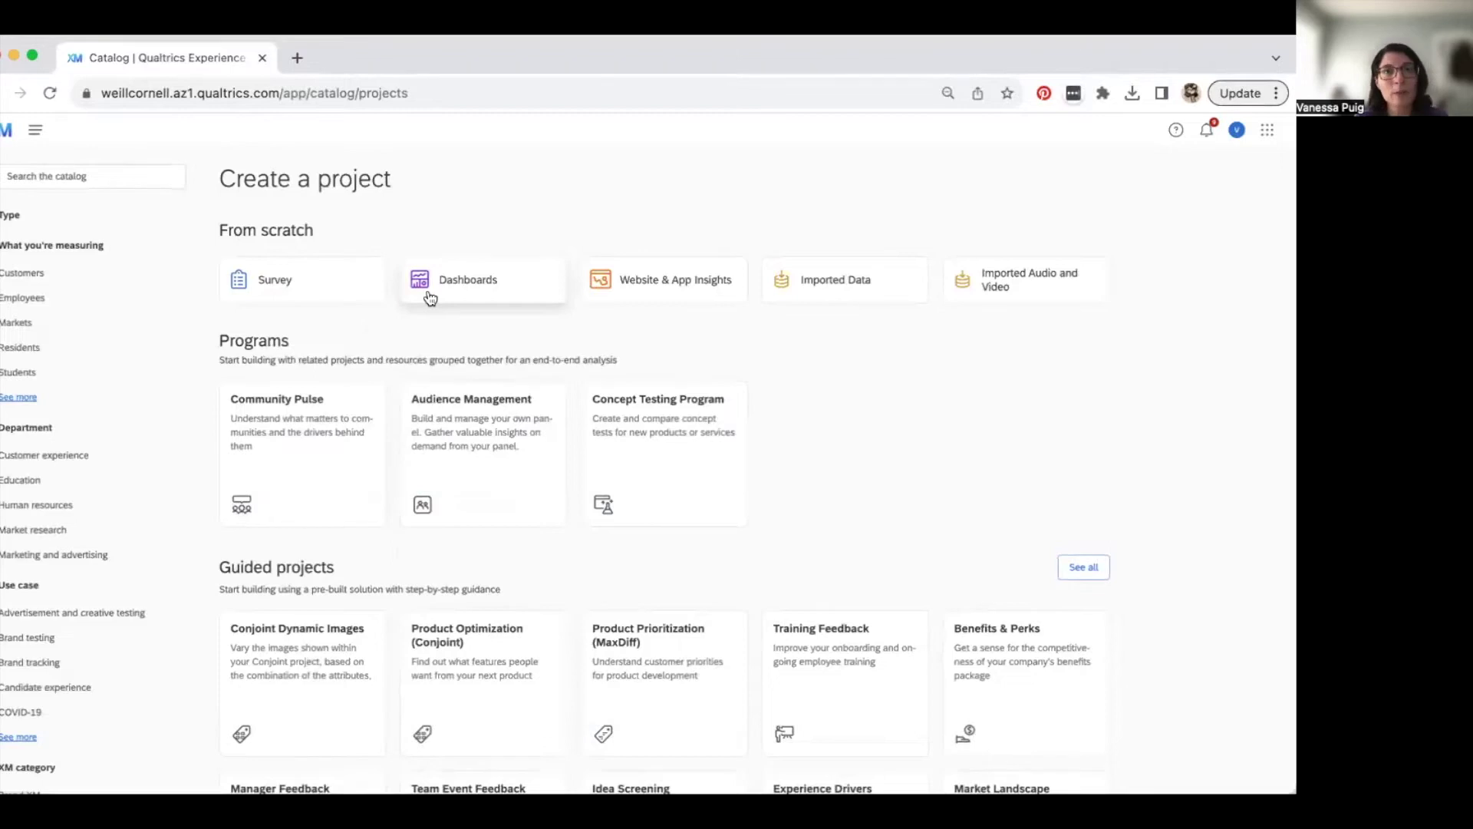
{"action": "left_click", "coordinate": [275, 290]}
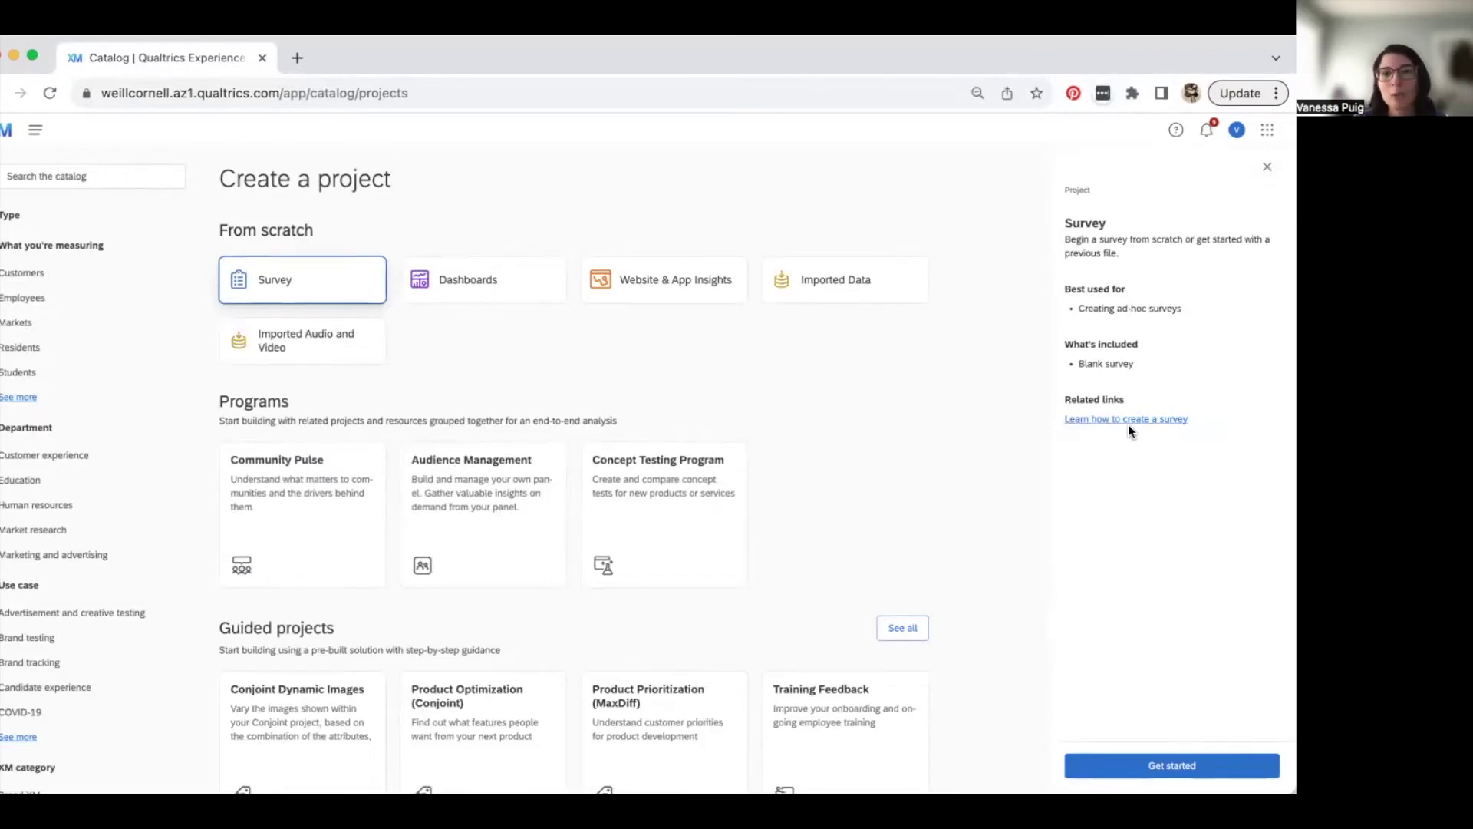
{"action": "left_click", "coordinate": [1231, 768]}
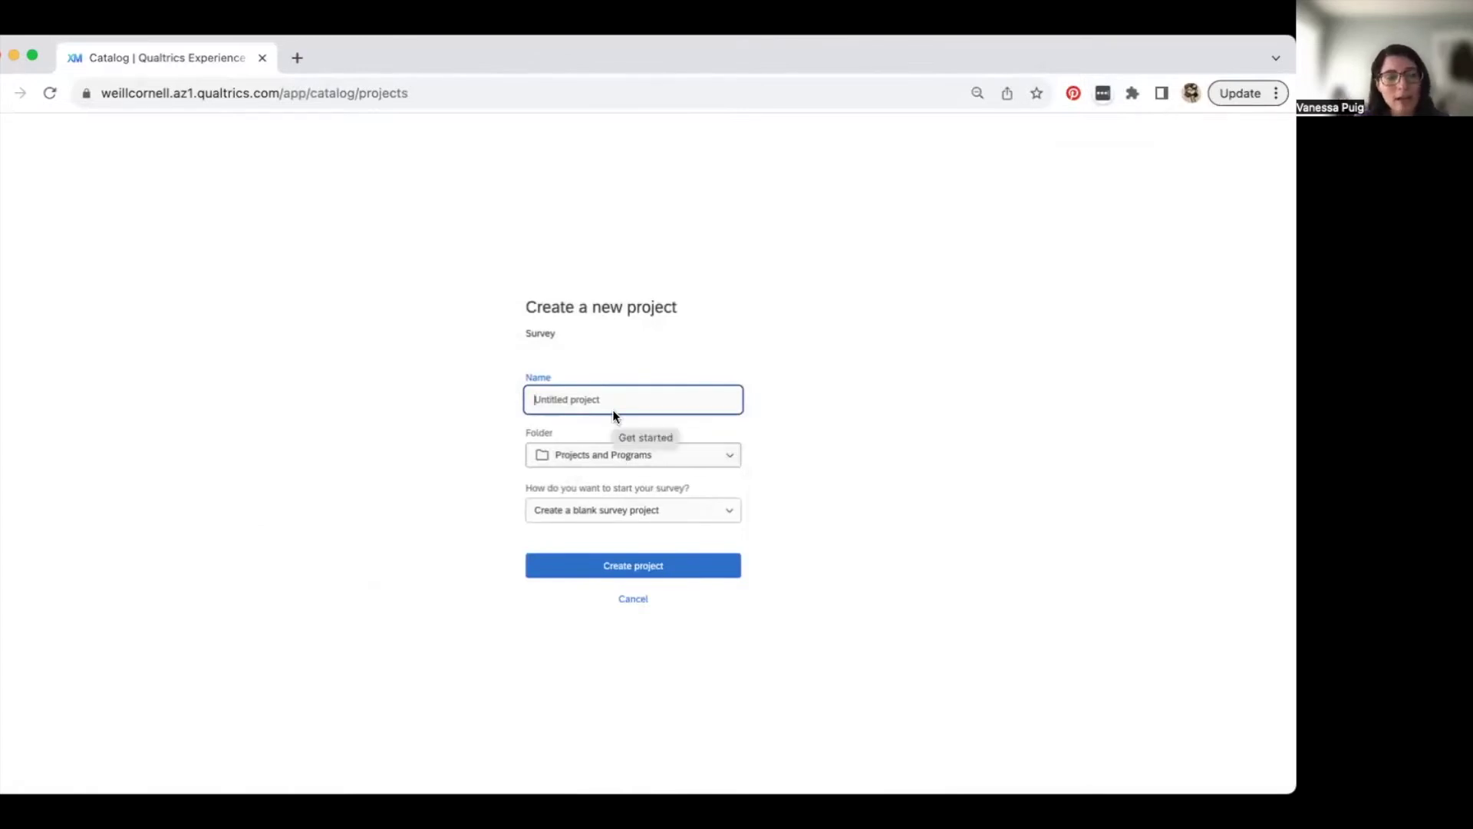
- Name the project 'Cat Adoption 10/3/23' in folder Tech Tuesday Samples, starting as a blank survey project
{"action": "type", "text": "Cat Adoption"}
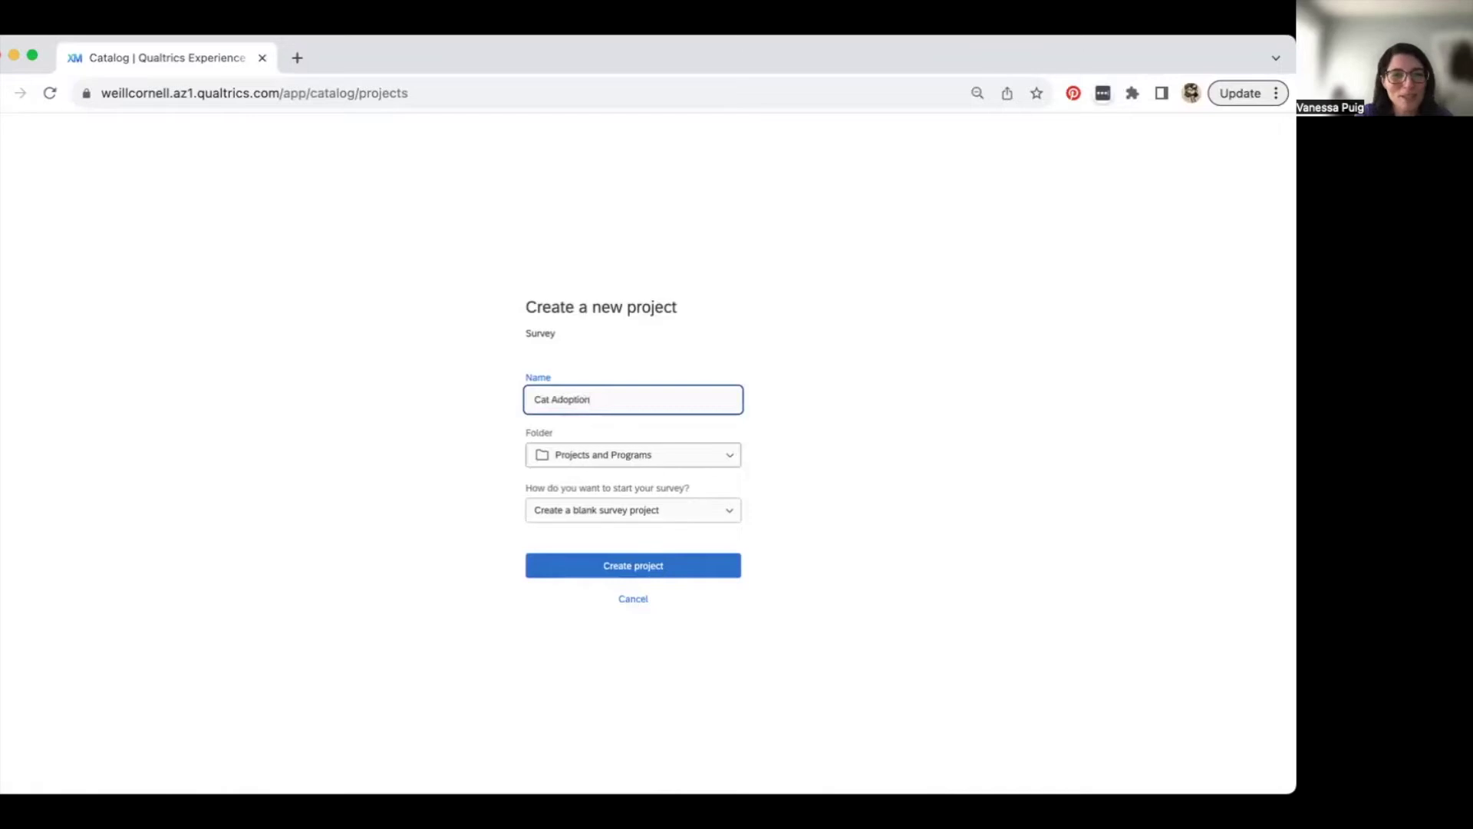
{"action": "type", "text": " 10"}
{"action": "type", "text": "1"}
{"action": "type", "text": "3/23"}
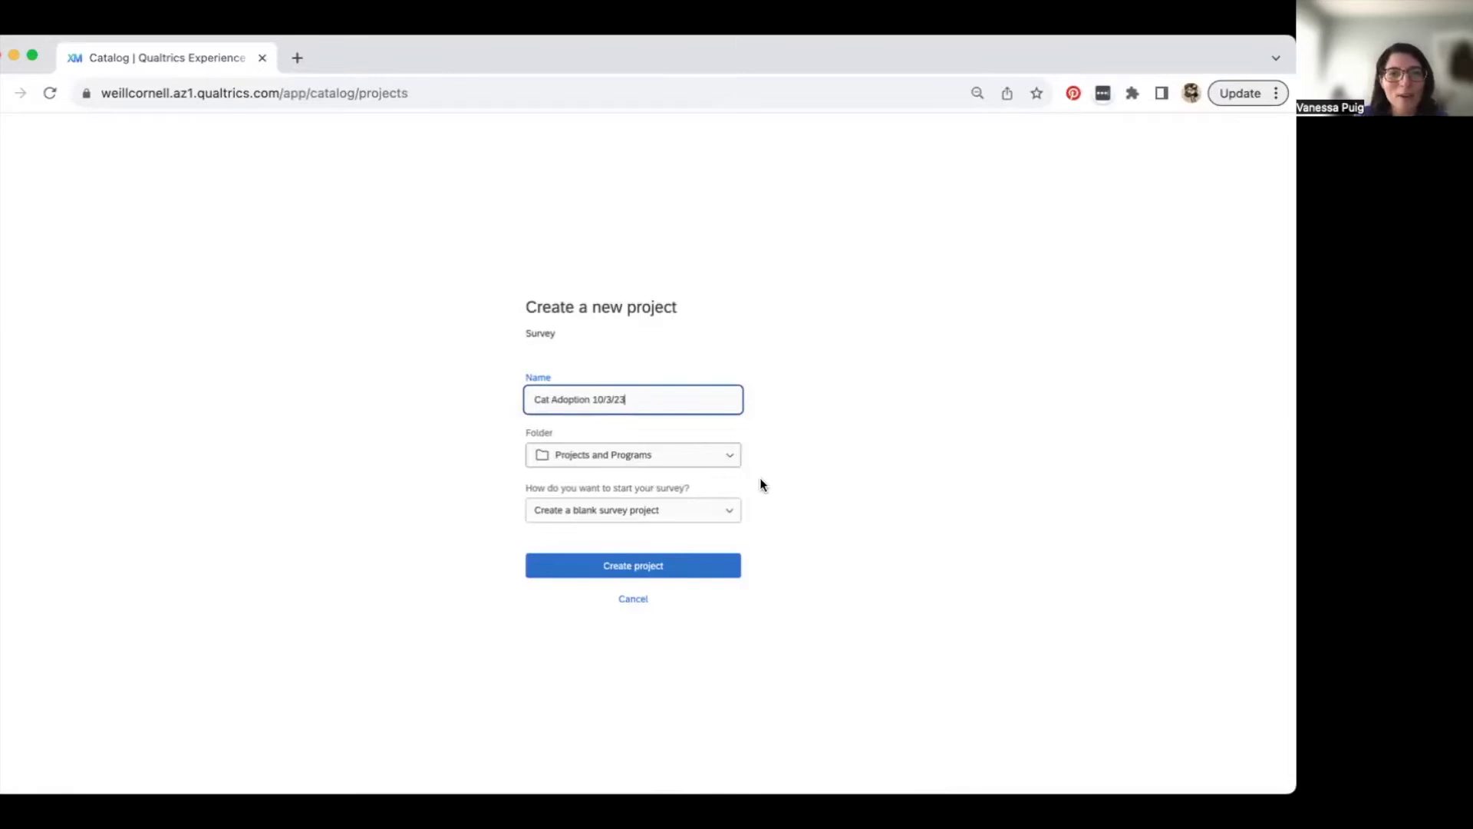
{"action": "left_click", "coordinate": [726, 456]}
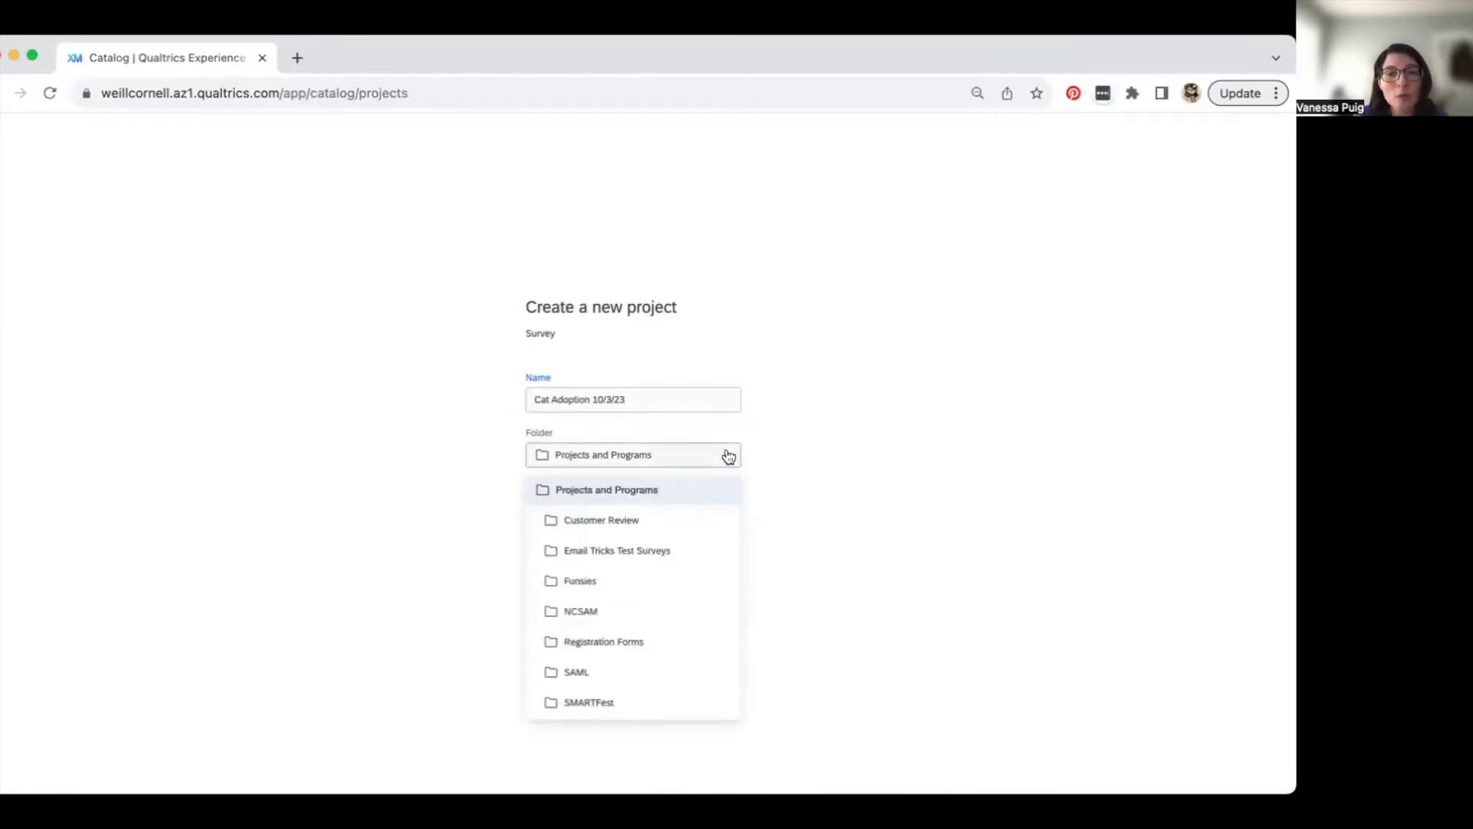
{"action": "scroll", "coordinate": [679, 597], "scroll_direction": "down", "scroll_amount": 3}
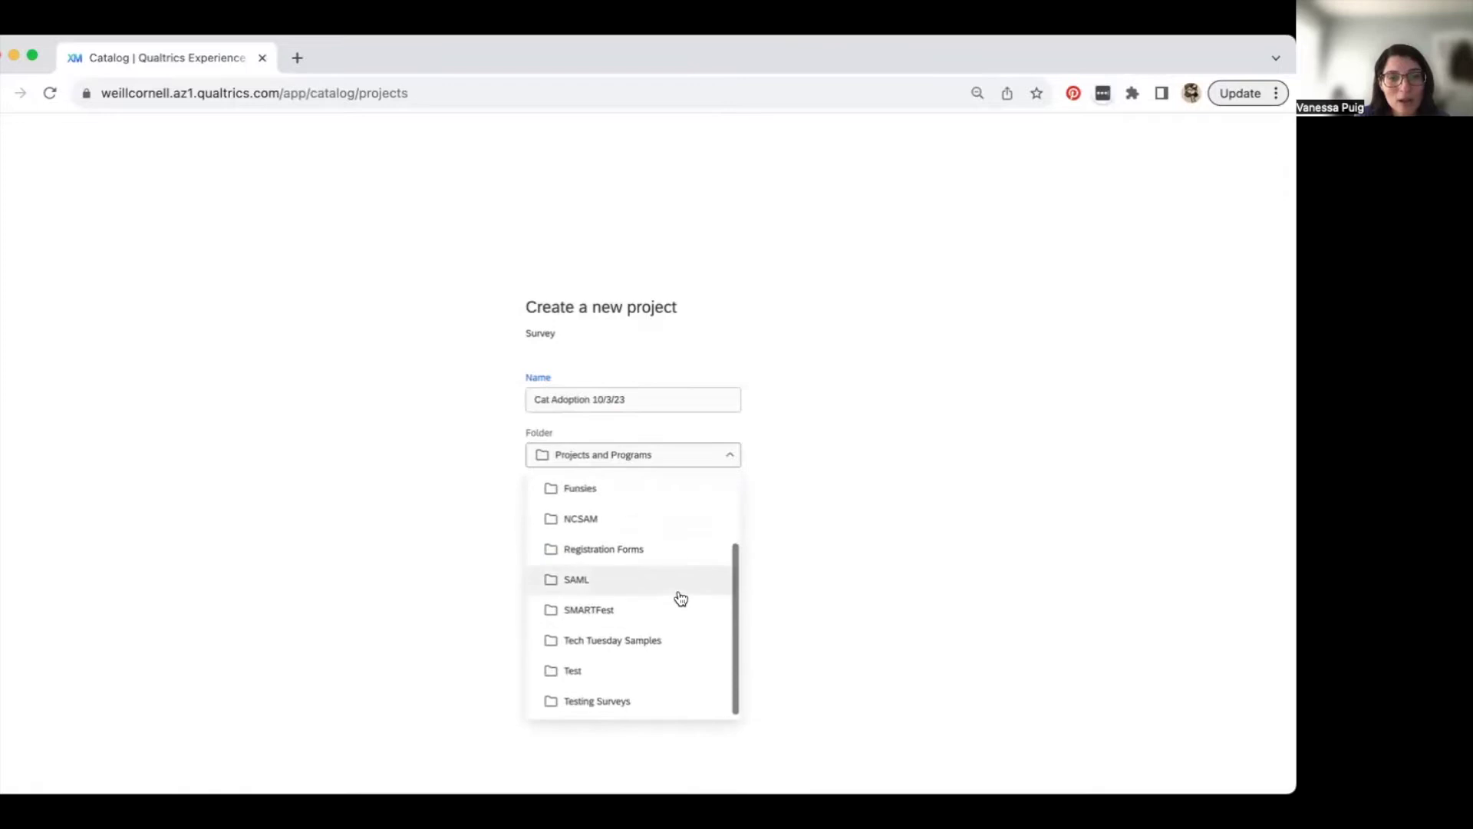
{"action": "left_click", "coordinate": [670, 641]}
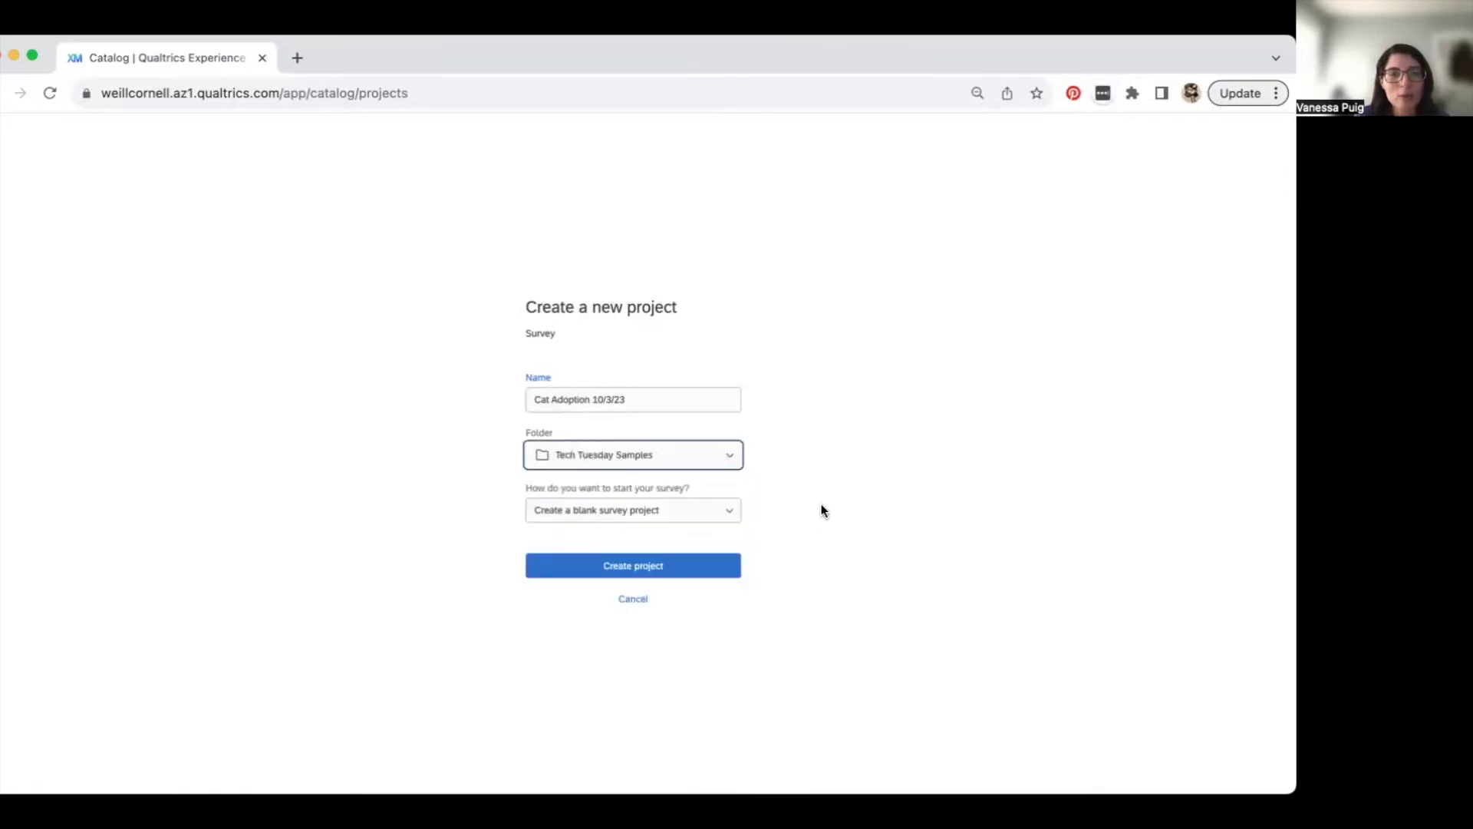
{"action": "left_click", "coordinate": [734, 513]}
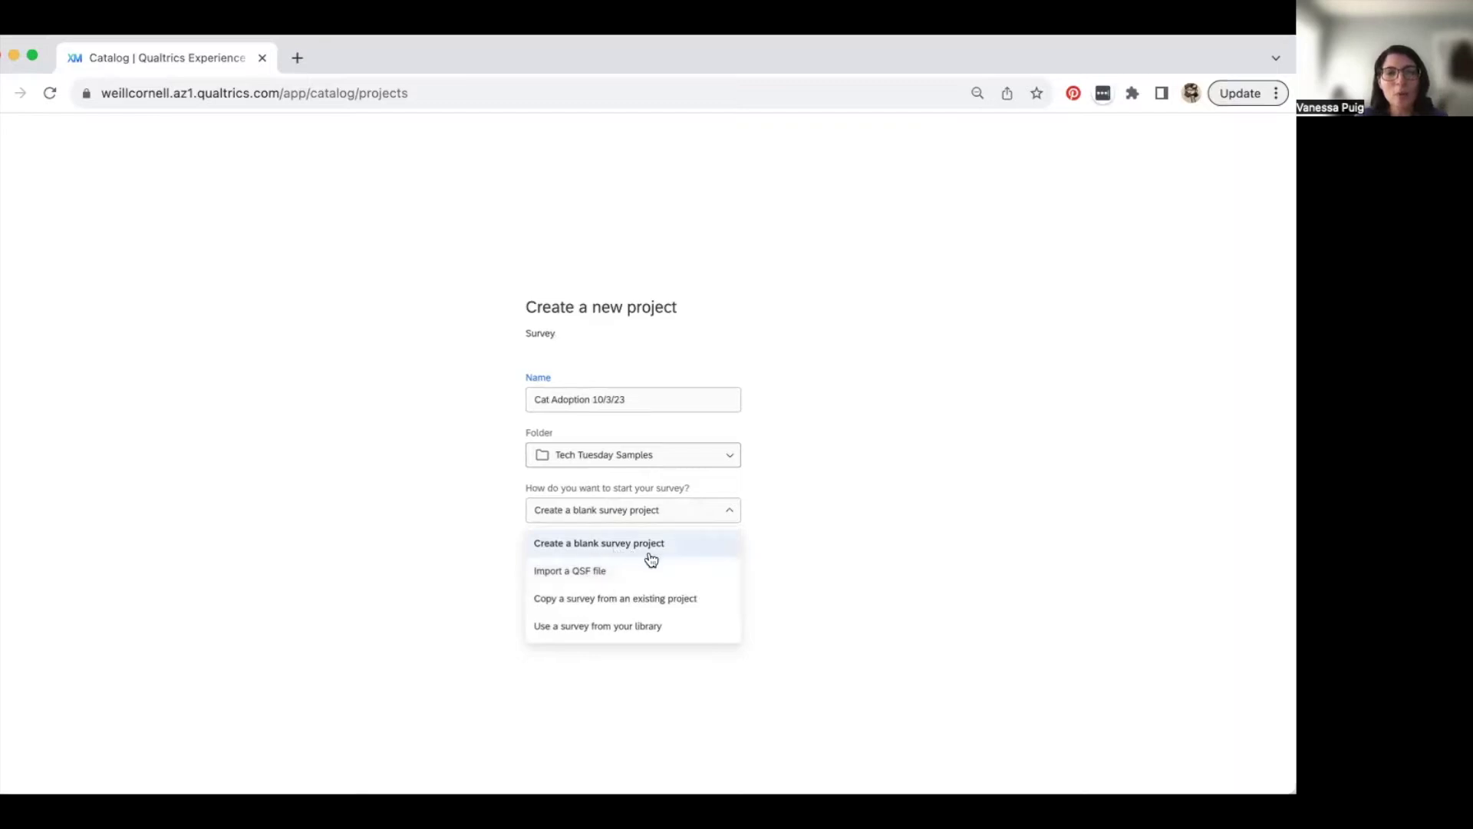
{"action": "left_click", "coordinate": [598, 549]}
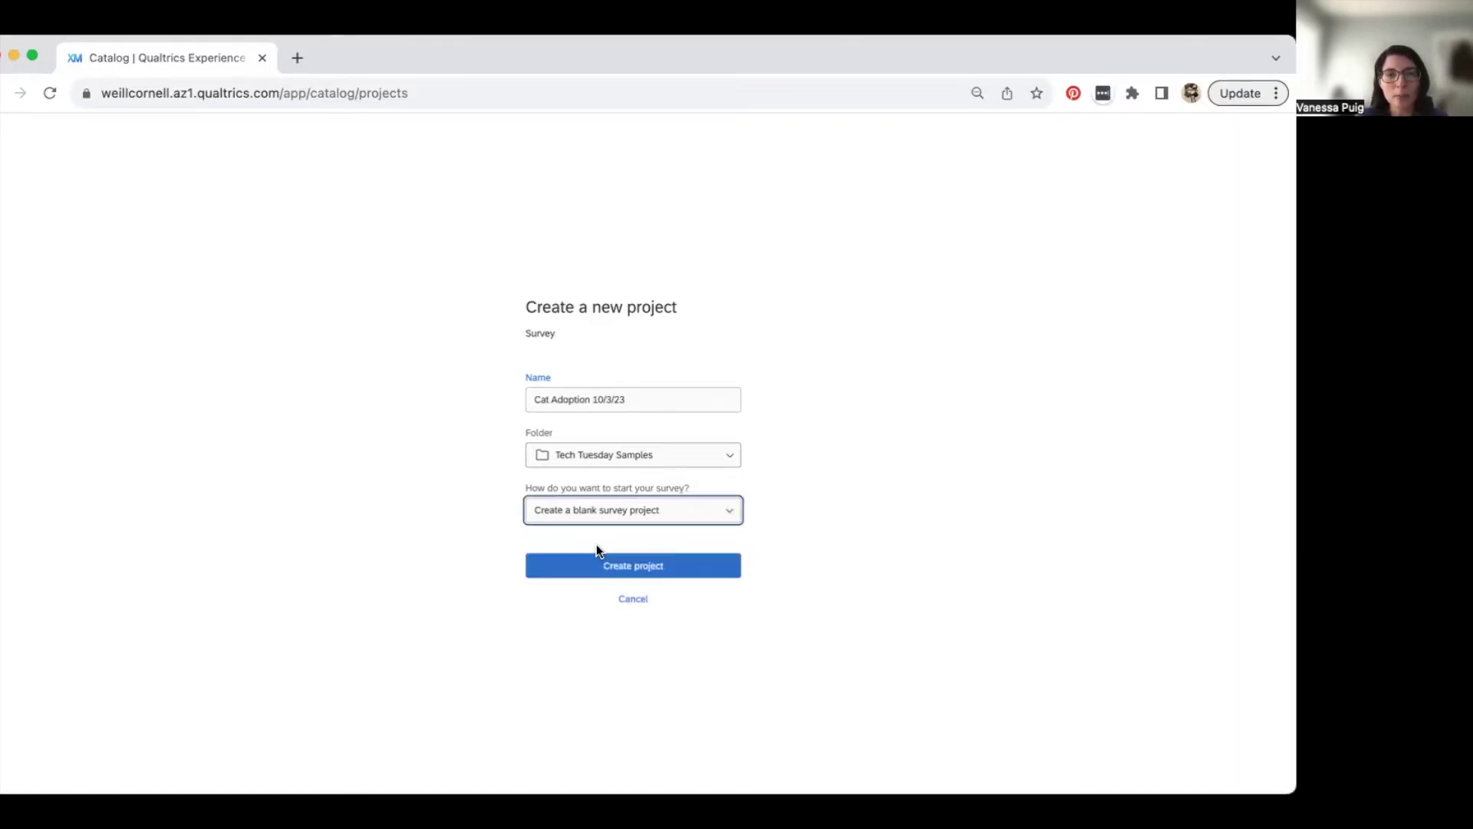
- Create the blank survey project and bring up Q1's question type choices
{"action": "left_click", "coordinate": [633, 568]}
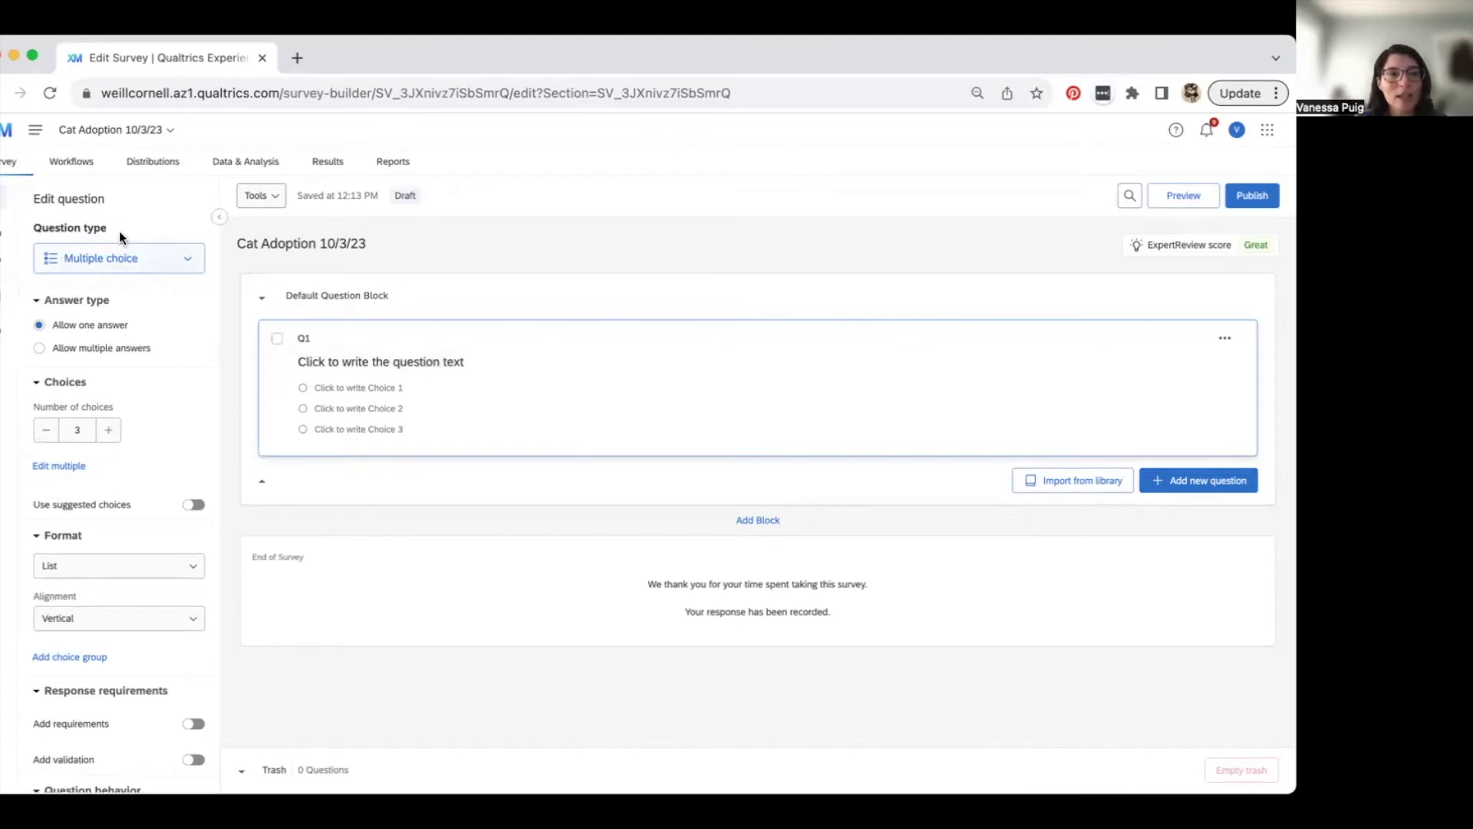
{"action": "left_click", "coordinate": [193, 262]}
{"action": "scroll", "coordinate": [175, 458], "scroll_direction": "down", "scroll_amount": 1}
- Change Q1's question type to Text / Graphic and start editing its text
{"action": "scroll", "coordinate": [175, 458], "scroll_direction": "down", "scroll_amount": 5}
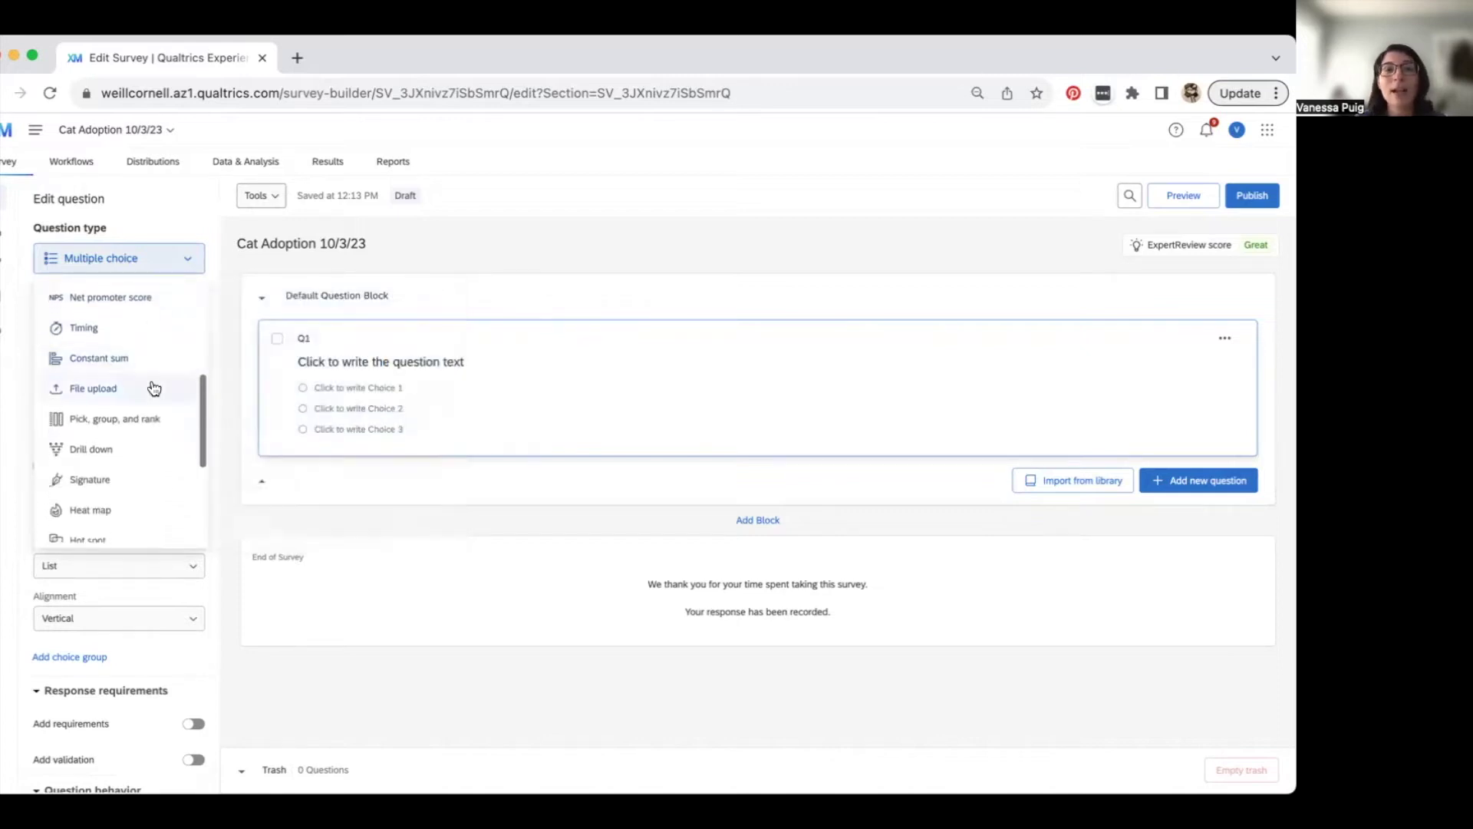
{"action": "mouse_move", "coordinate": [154, 387]}
{"action": "scroll", "coordinate": [153, 387], "scroll_direction": "down", "scroll_amount": 5}
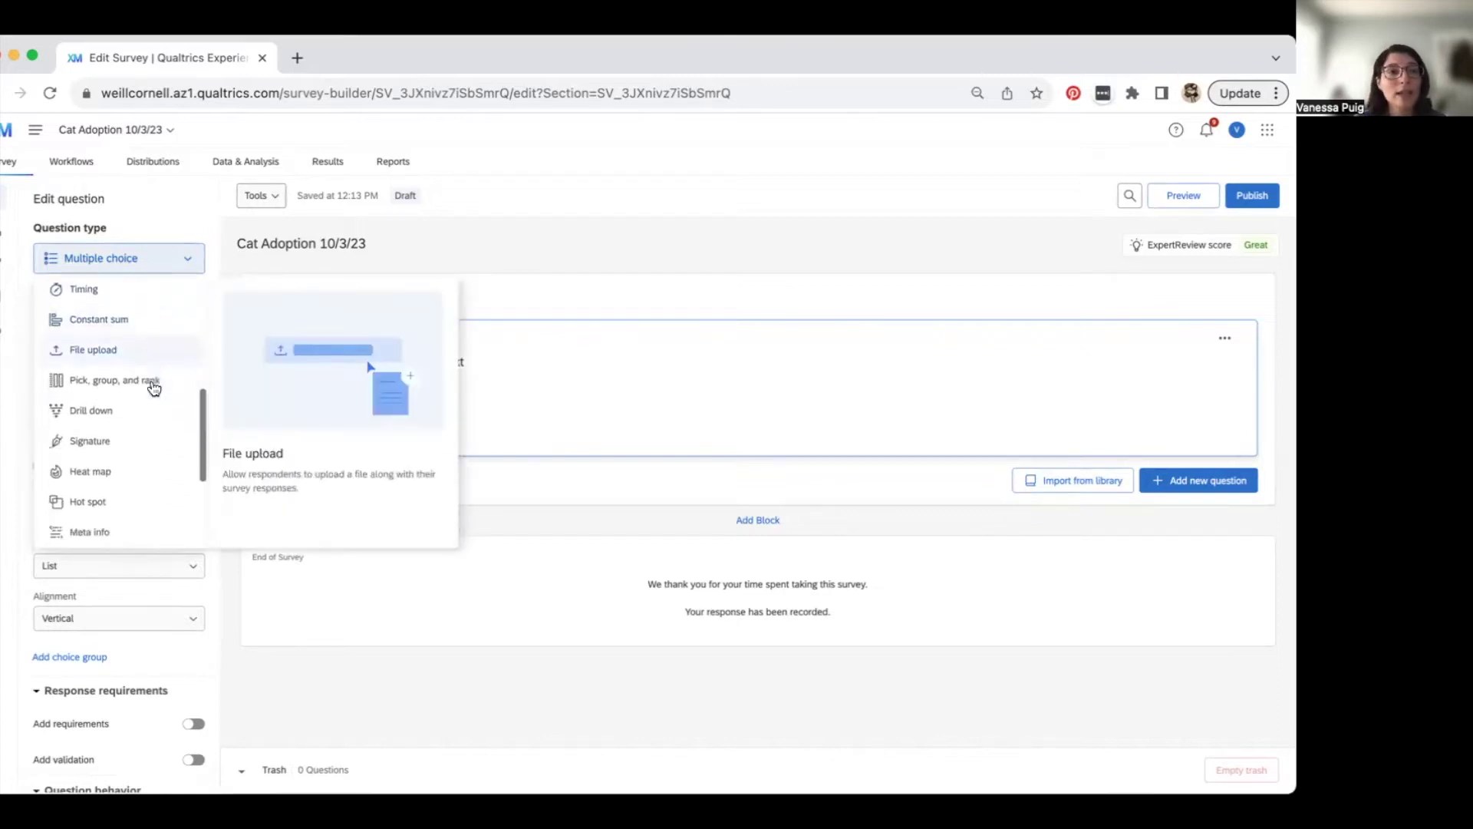
{"action": "scroll", "coordinate": [154, 388], "scroll_direction": "up", "scroll_amount": 8}
{"action": "scroll", "coordinate": [153, 388], "scroll_direction": "up", "scroll_amount": 3}
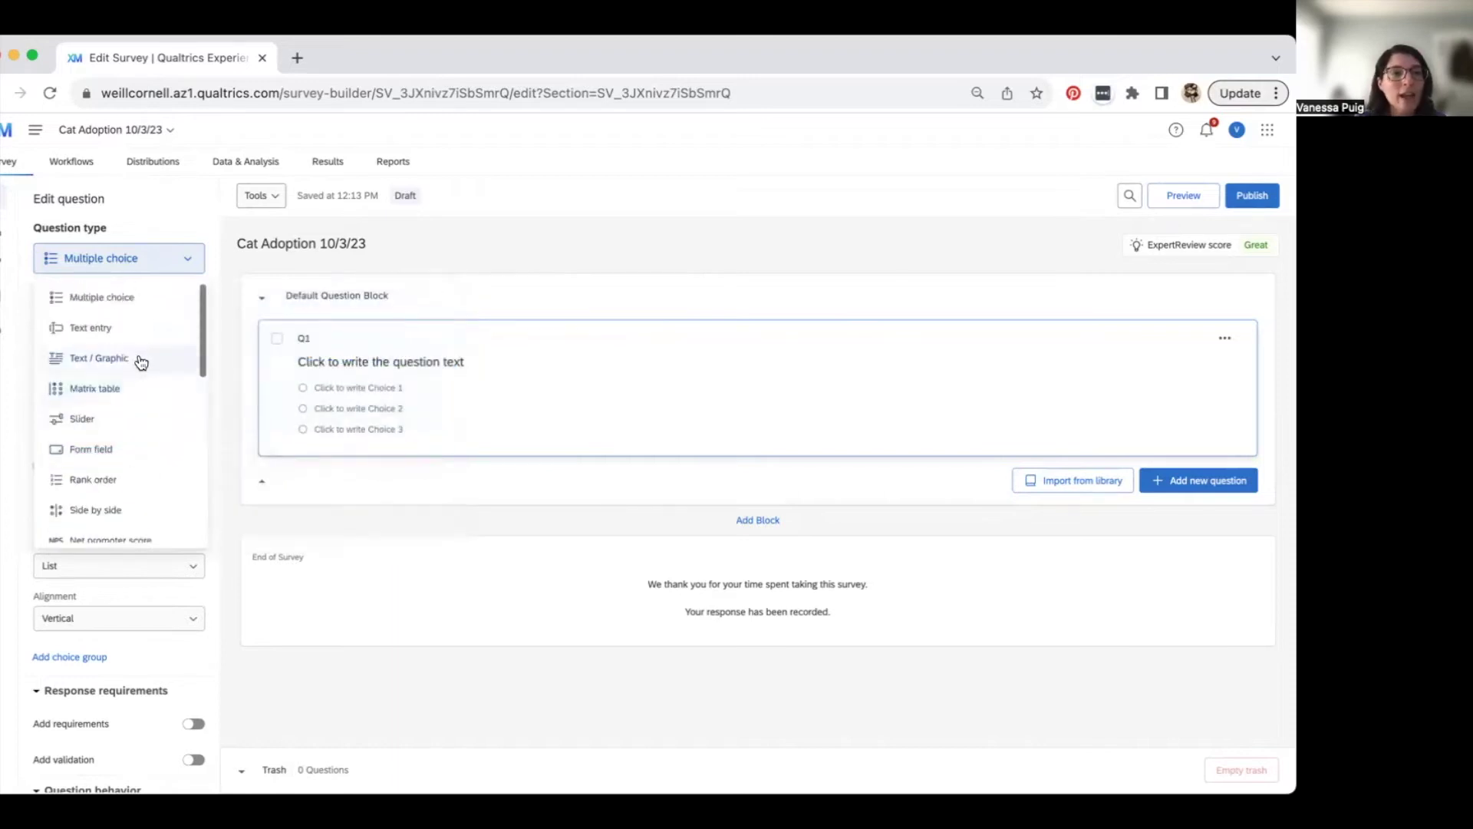
{"action": "mouse_move", "coordinate": [136, 449]}
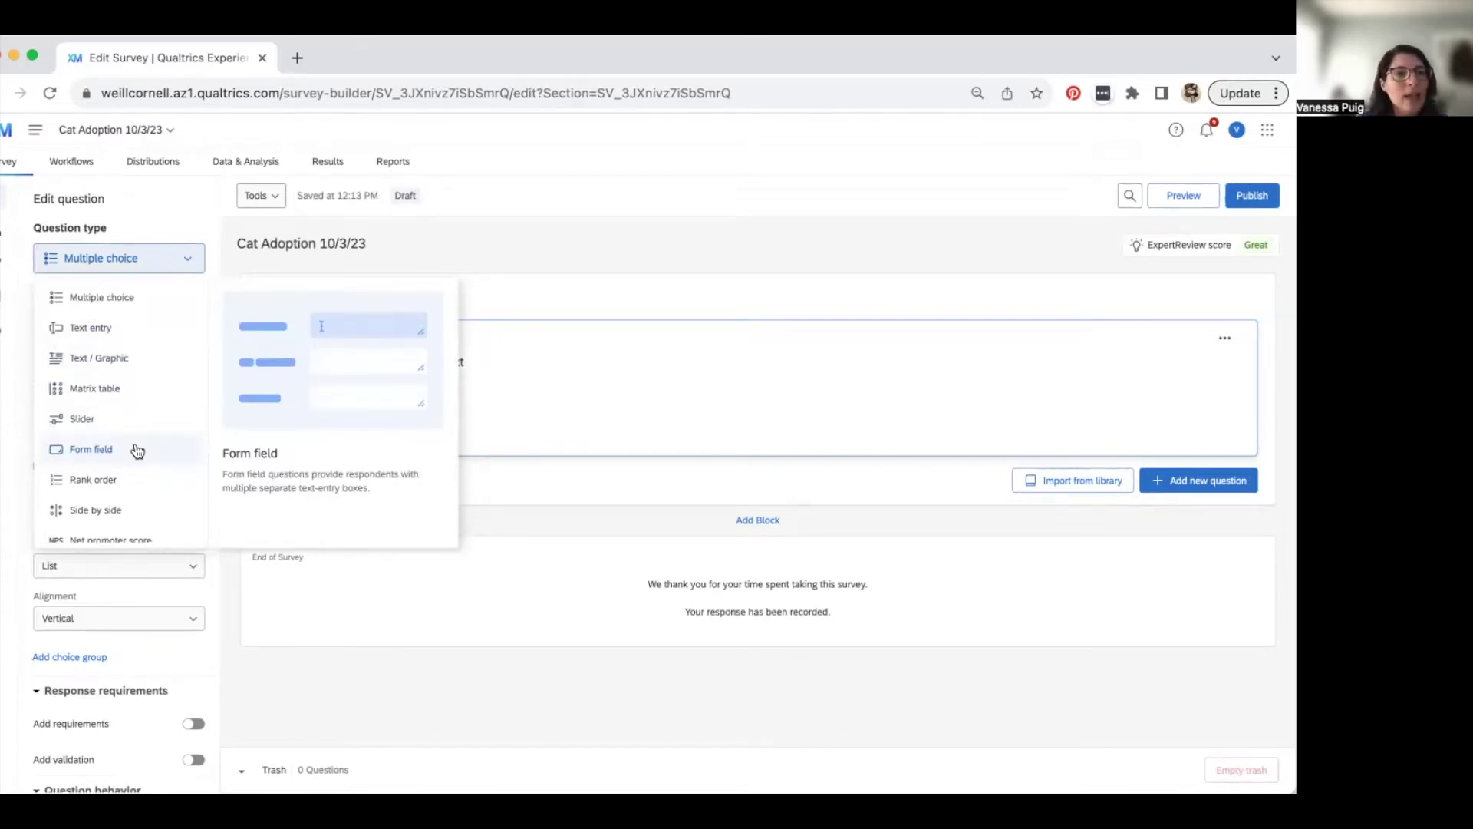
{"action": "mouse_move", "coordinate": [137, 364]}
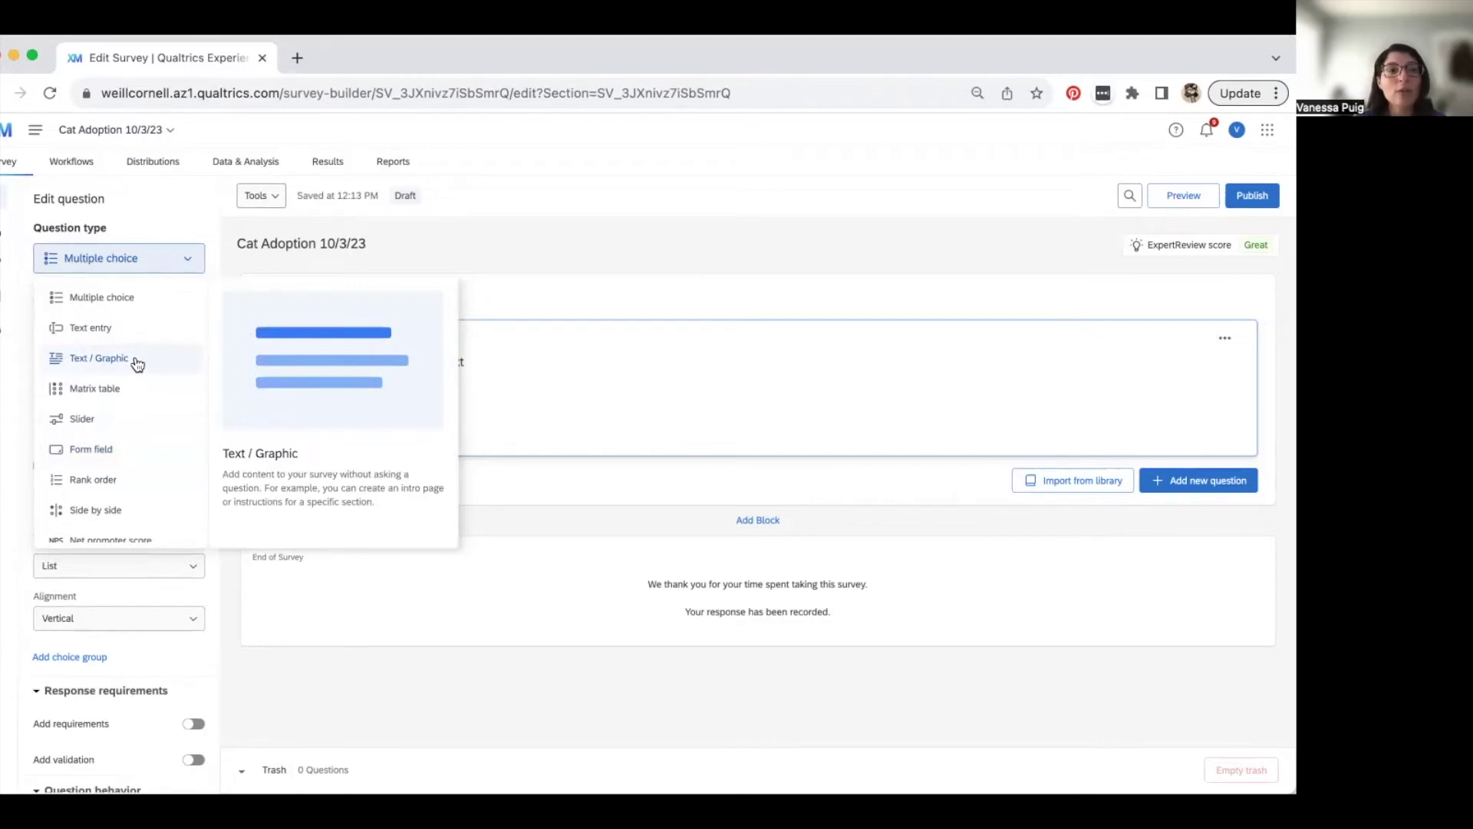
{"action": "left_click", "coordinate": [137, 360]}
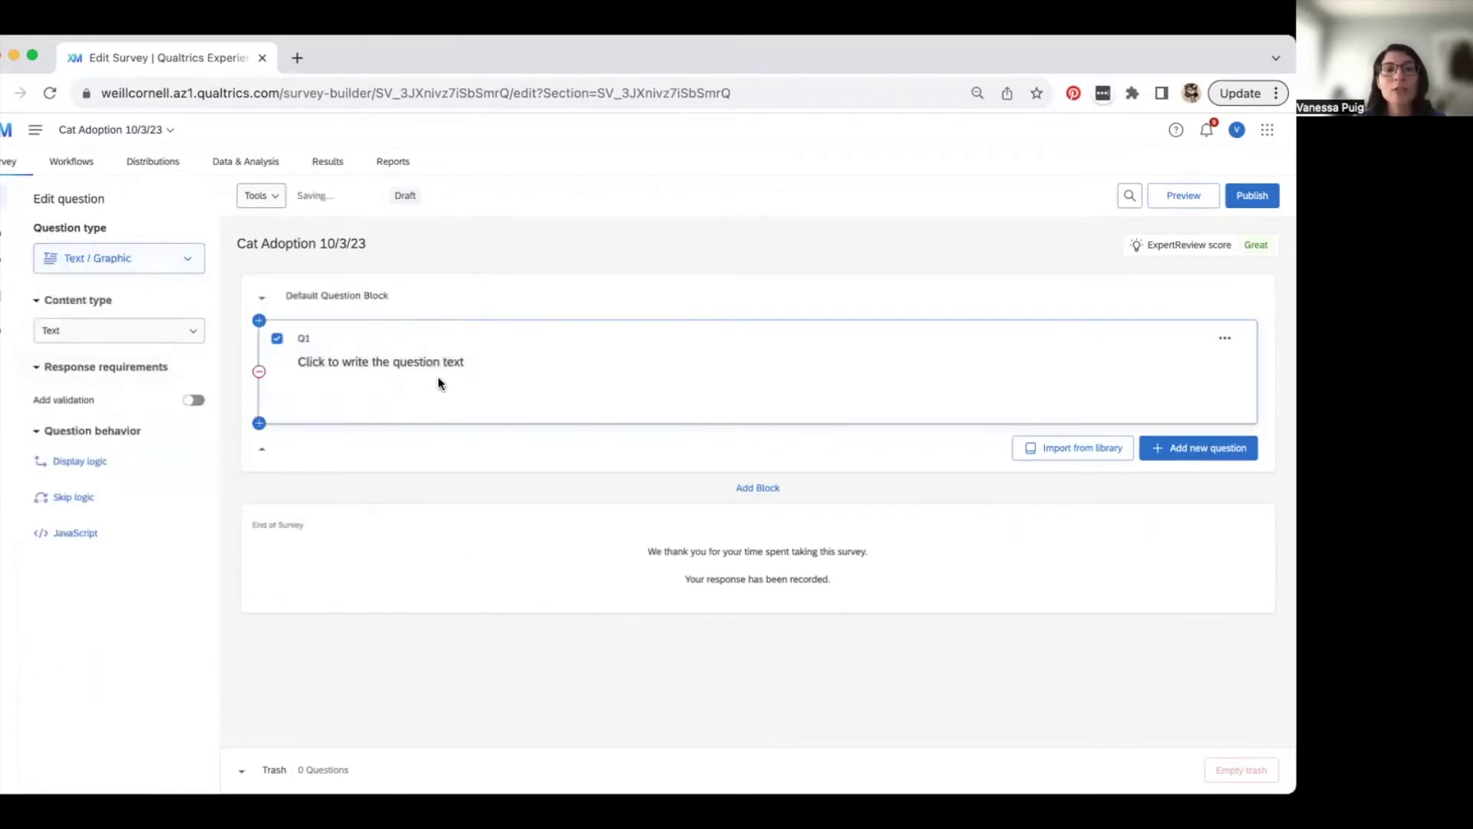
{"action": "left_click", "coordinate": [371, 364]}
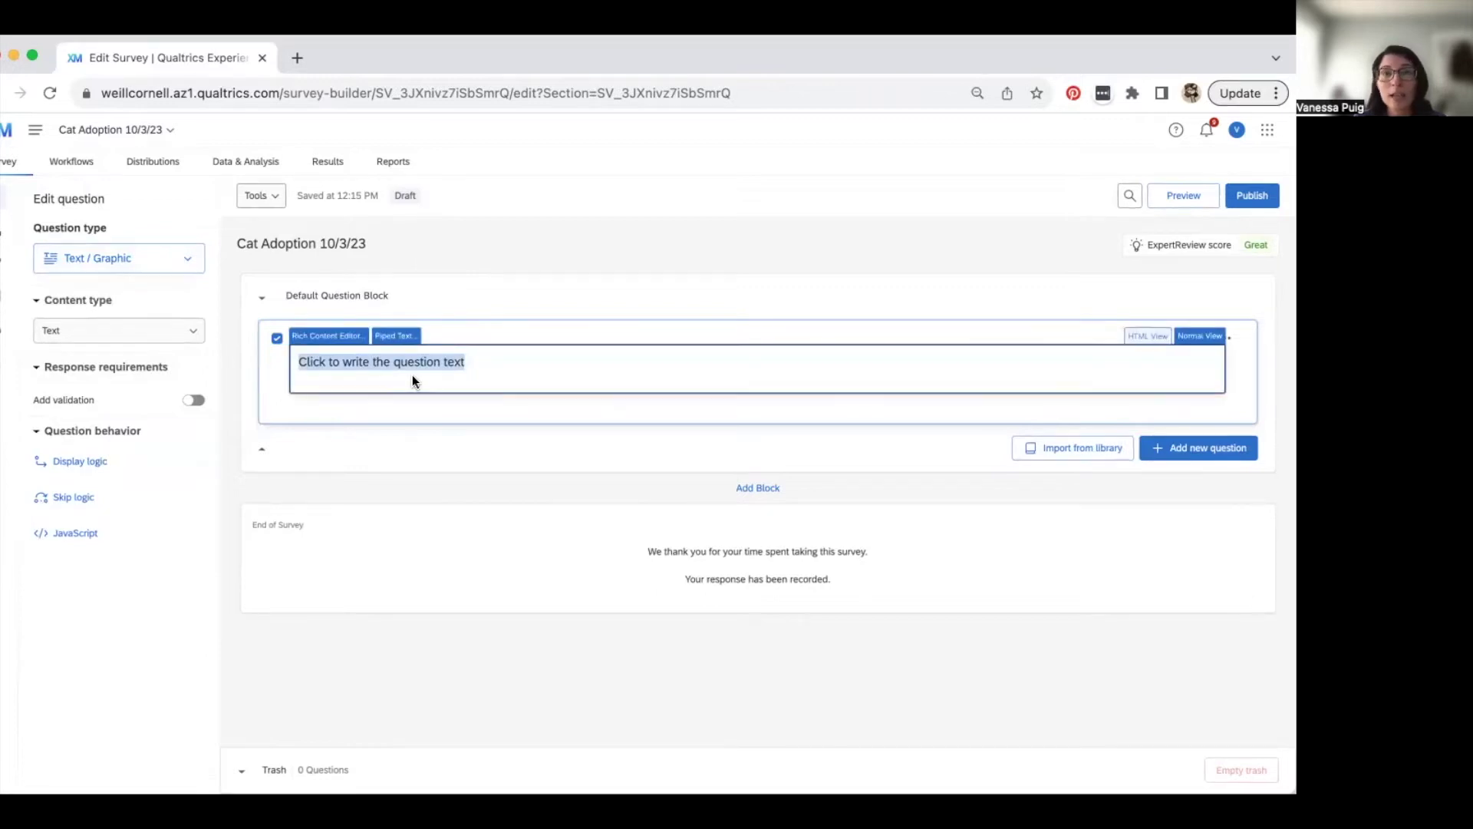
- Set Q1's text to 'Thanks for your interest in adopting one of our cats. Please submit your information', then open the Rich Content Editor
{"action": "type", "text": "Thanks"}
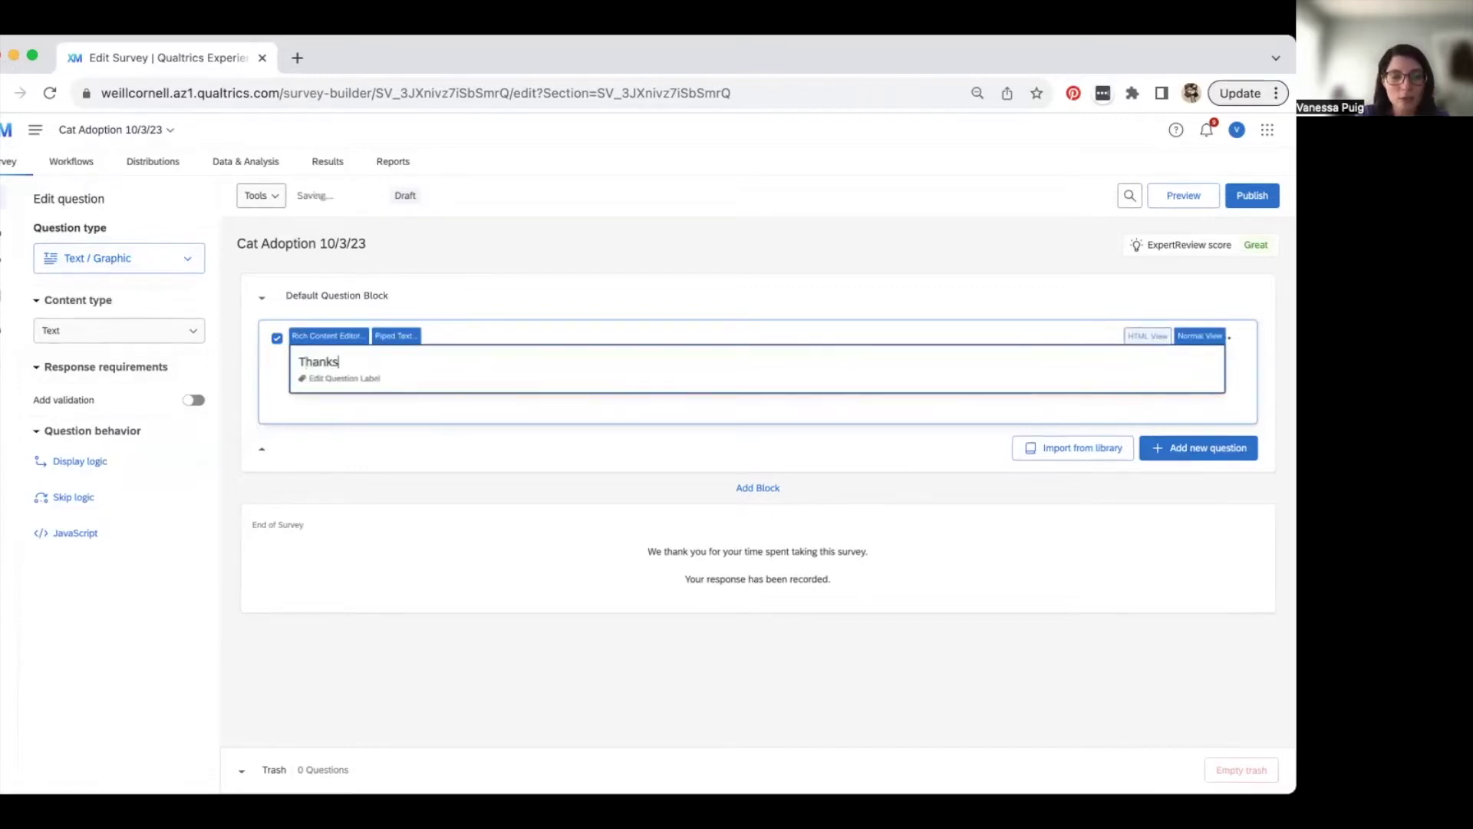
{"action": "type", "text": " for your intere"}
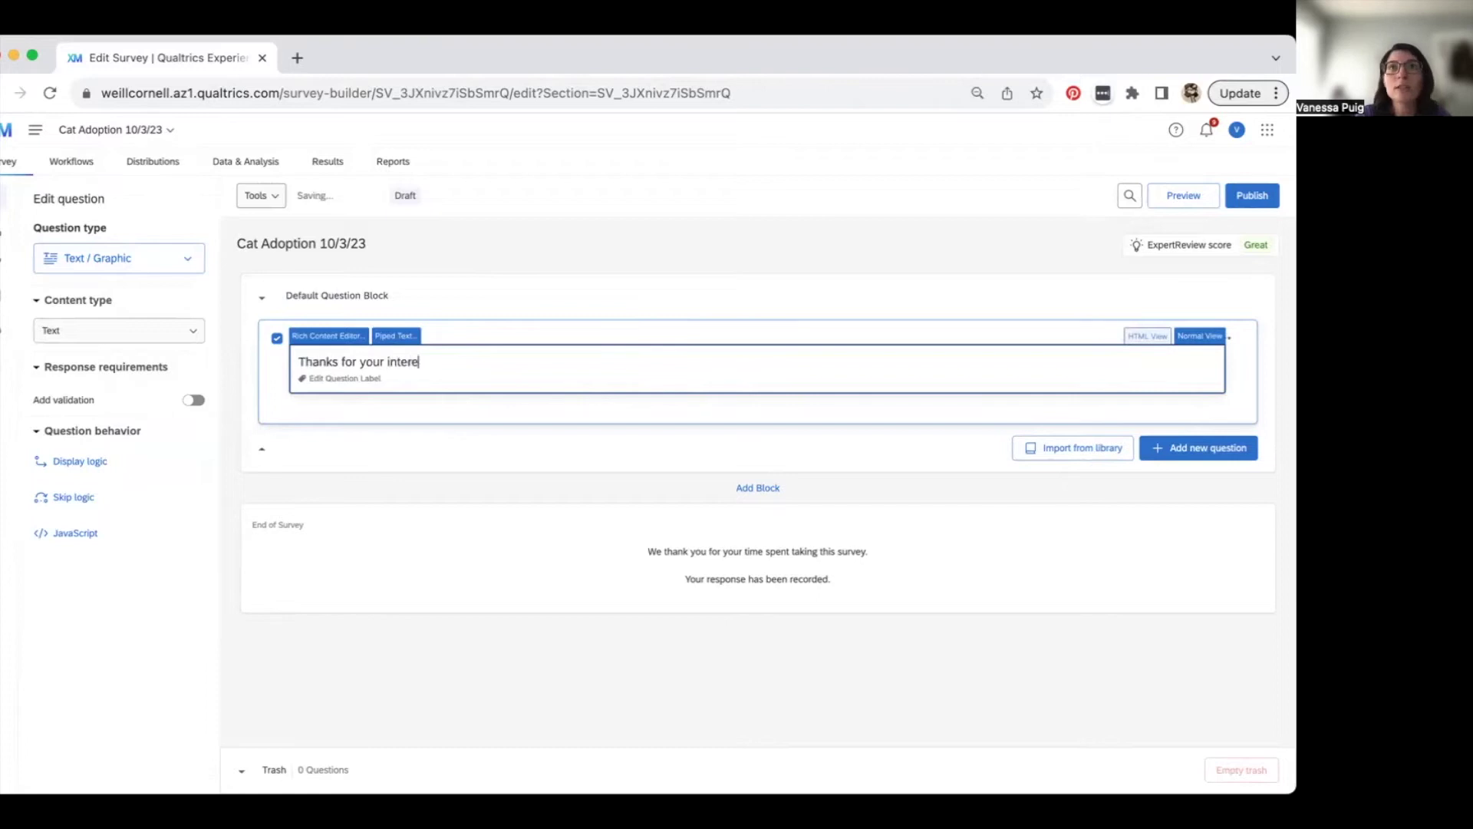
{"action": "type", "text": "st in adopting"}
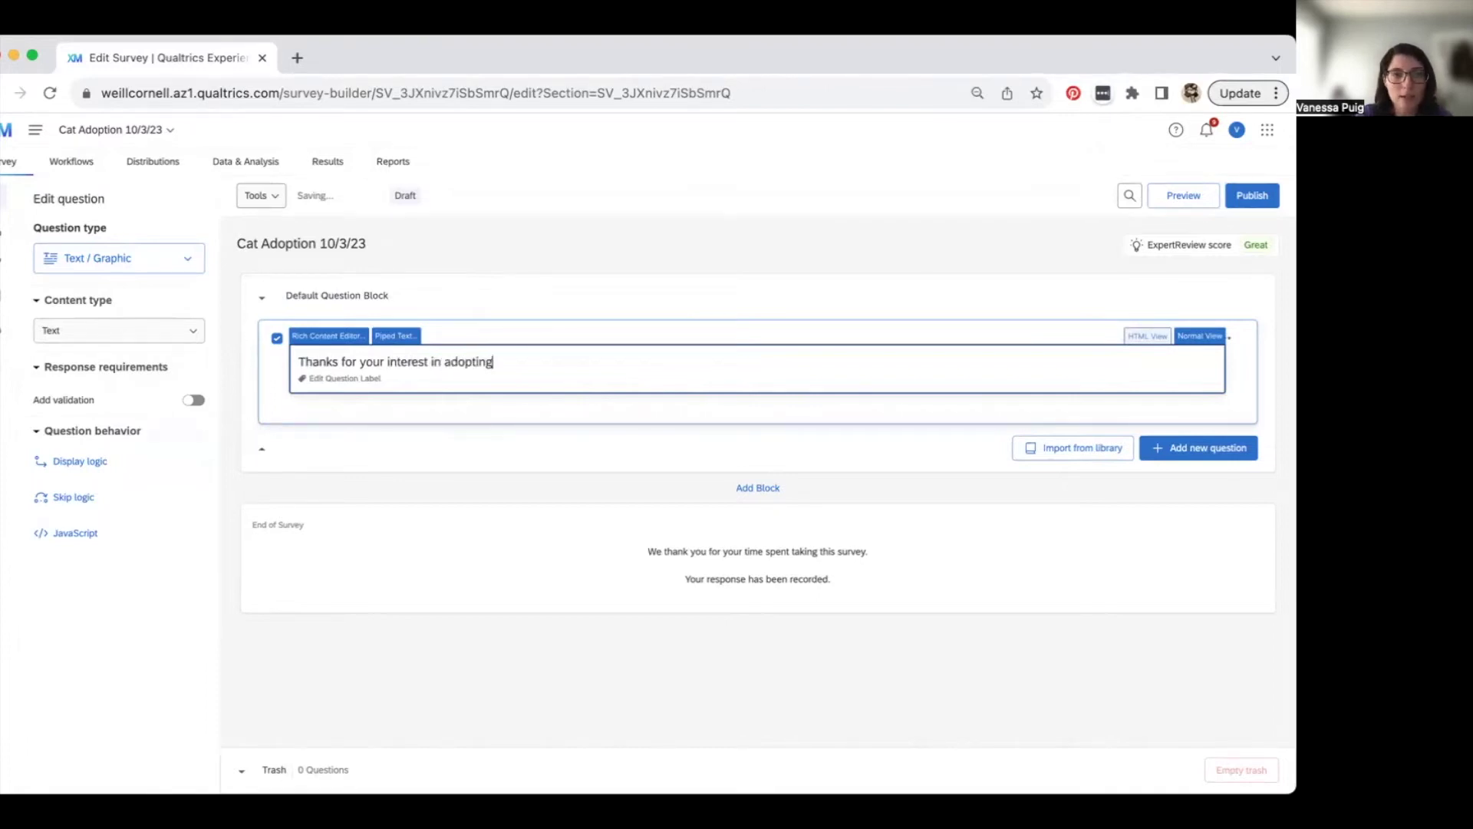
{"action": "type", "text": " one of our cat"}
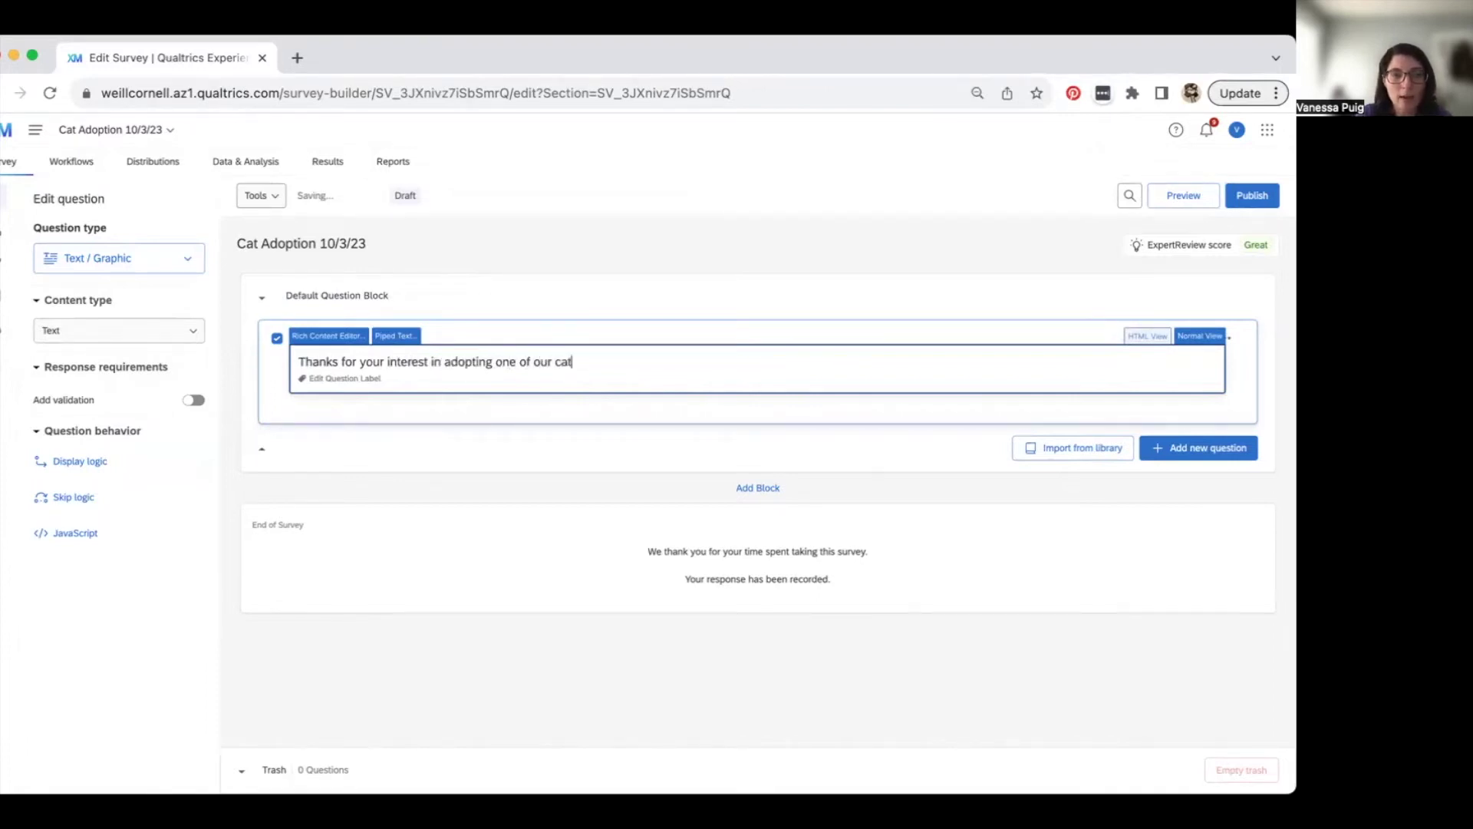
{"action": "type", "text": "s. Ple"}
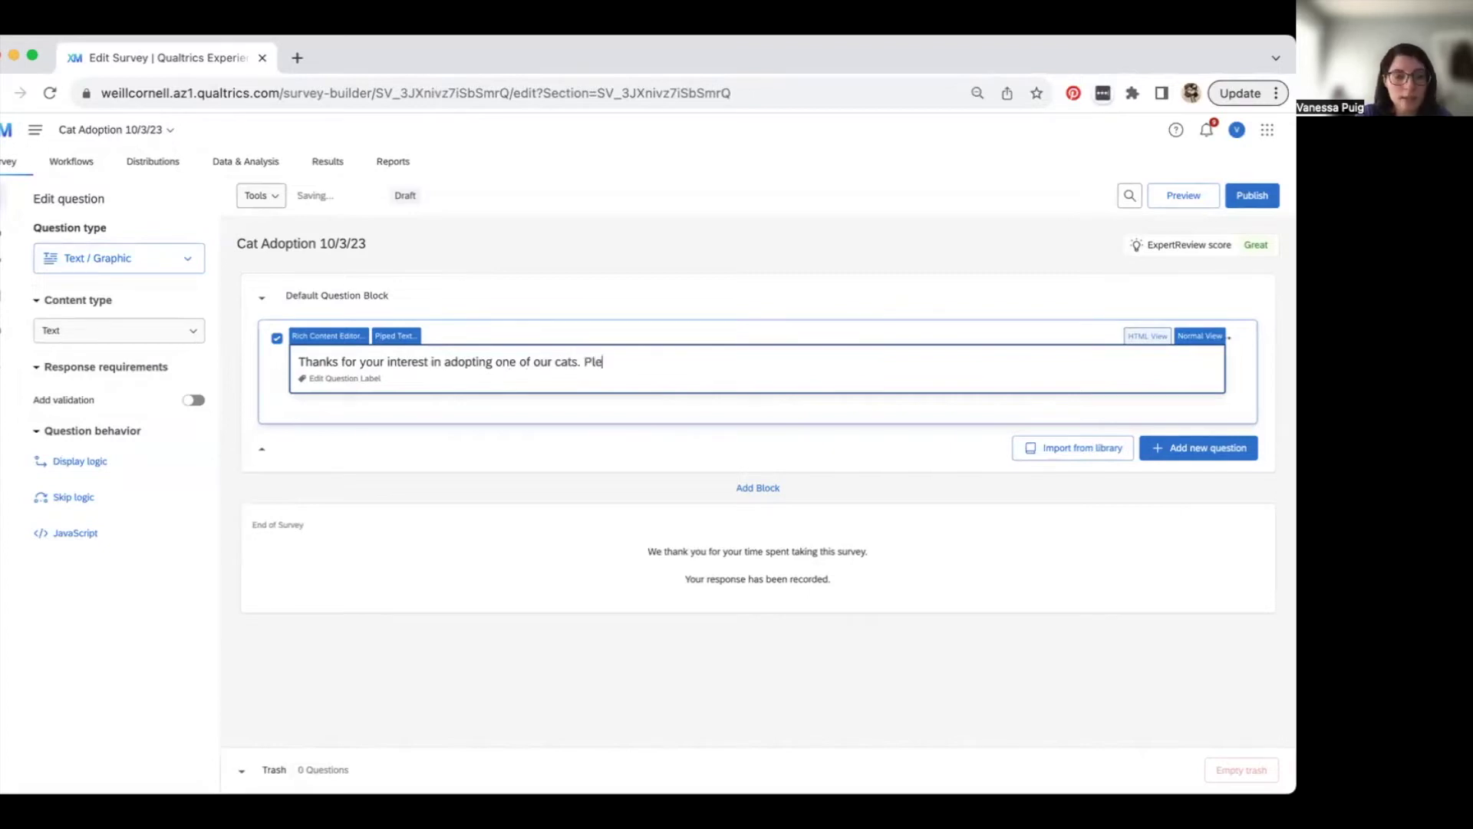
{"action": "type", "text": "ase submit your in"}
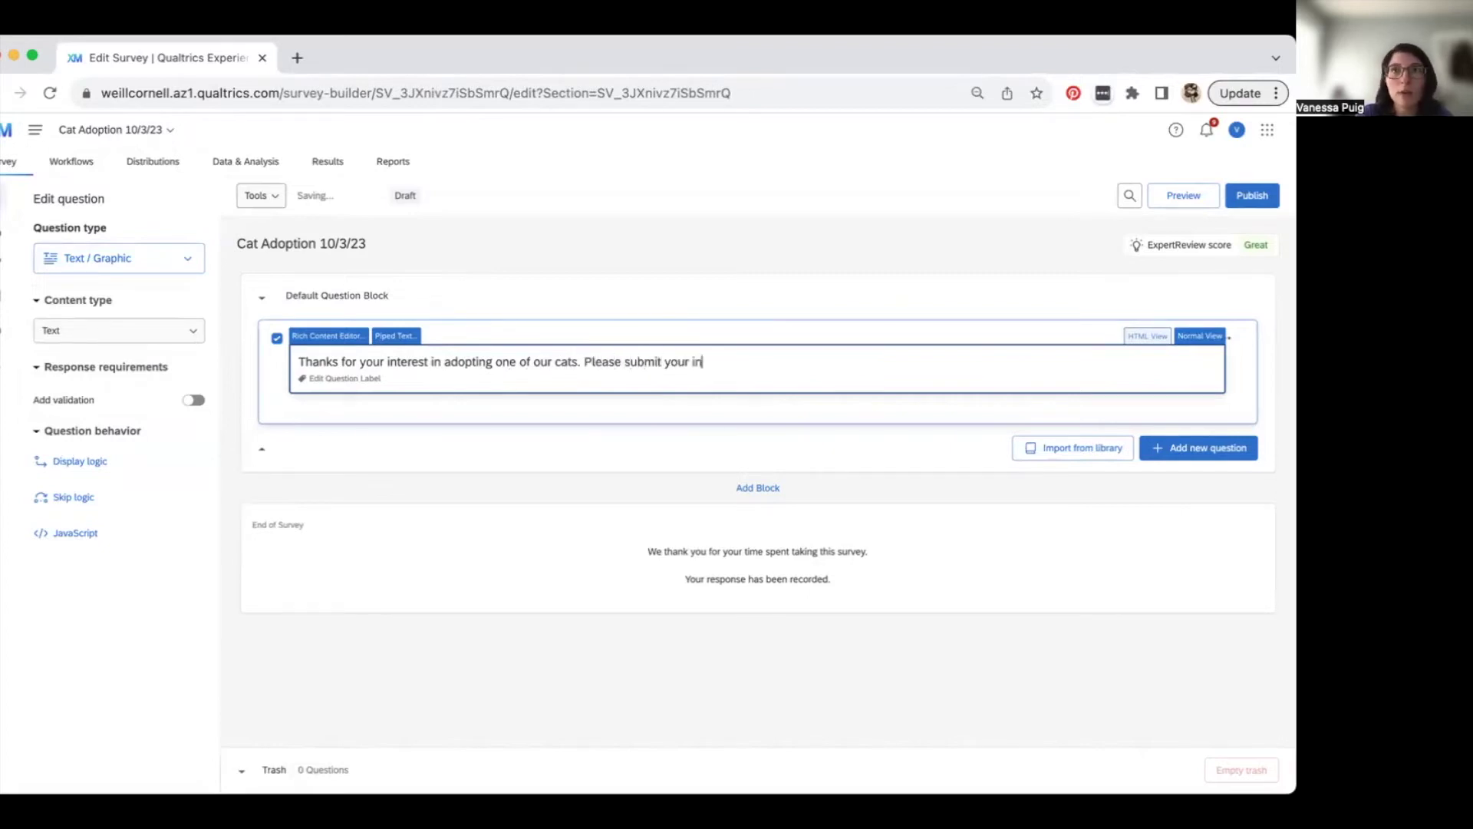
{"action": "type", "text": "formation to be co"}
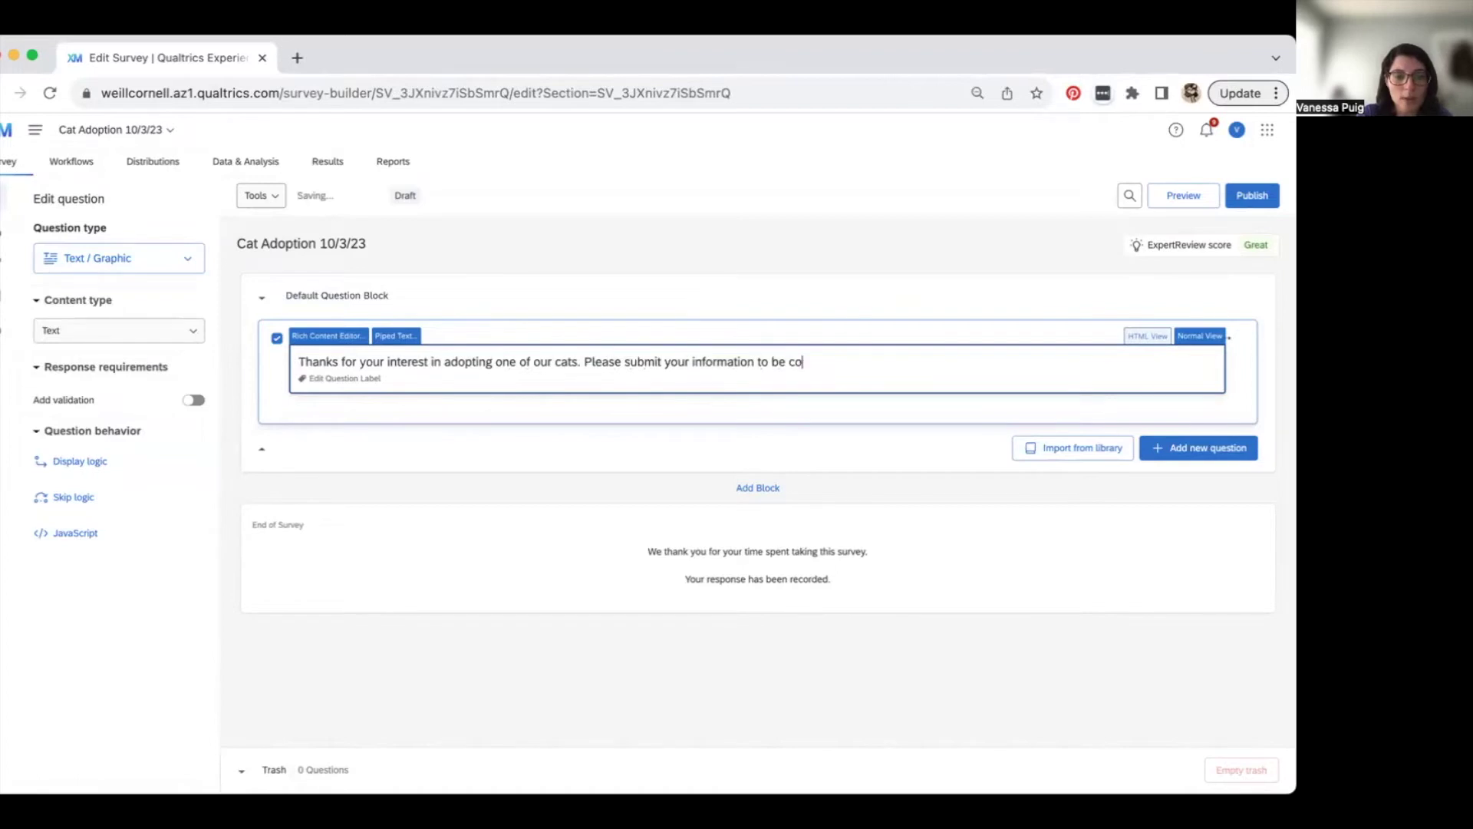
{"action": "type", "text": "nsidered."}
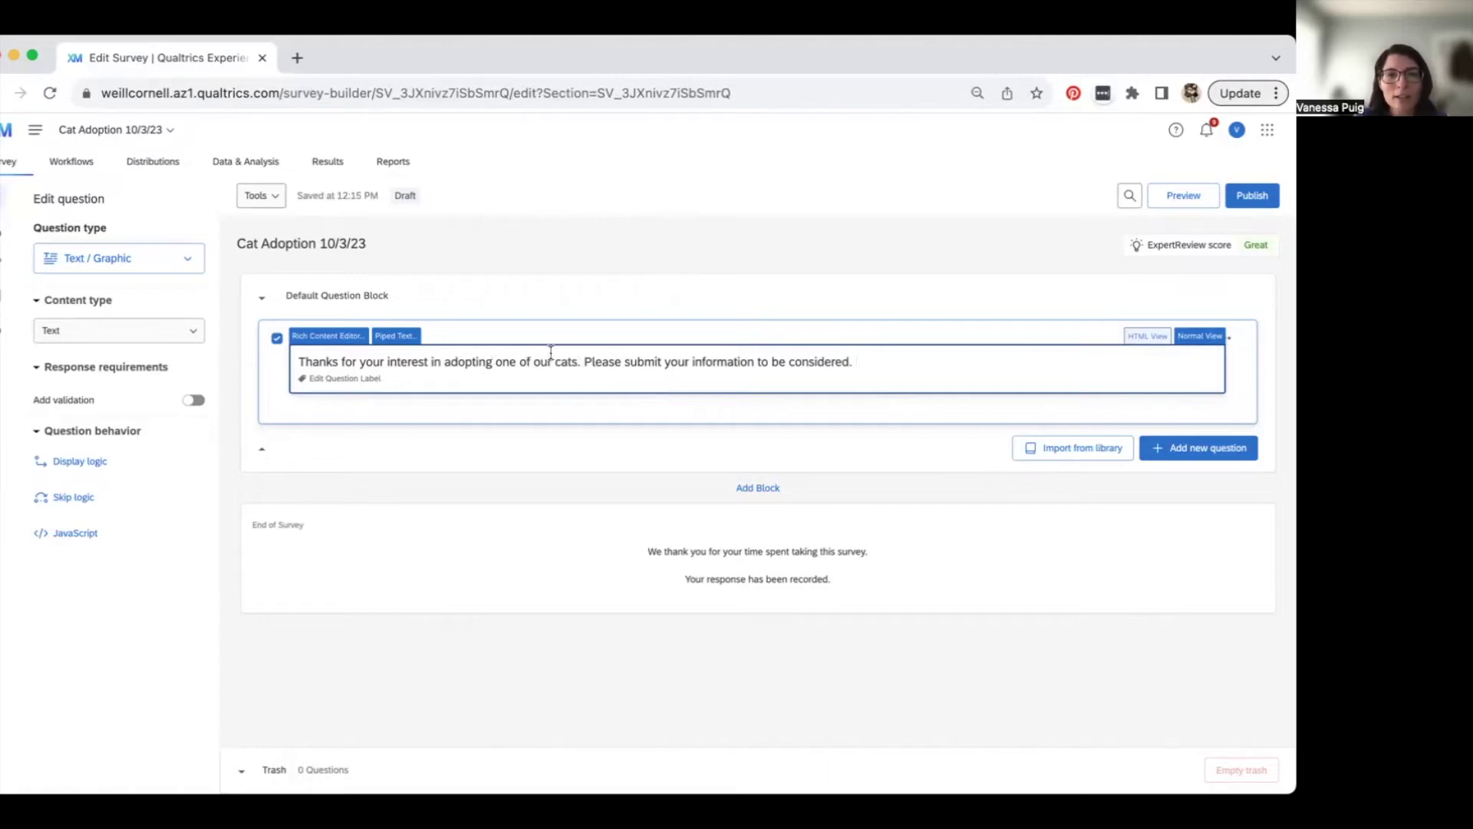
{"action": "left_click", "coordinate": [658, 291]}
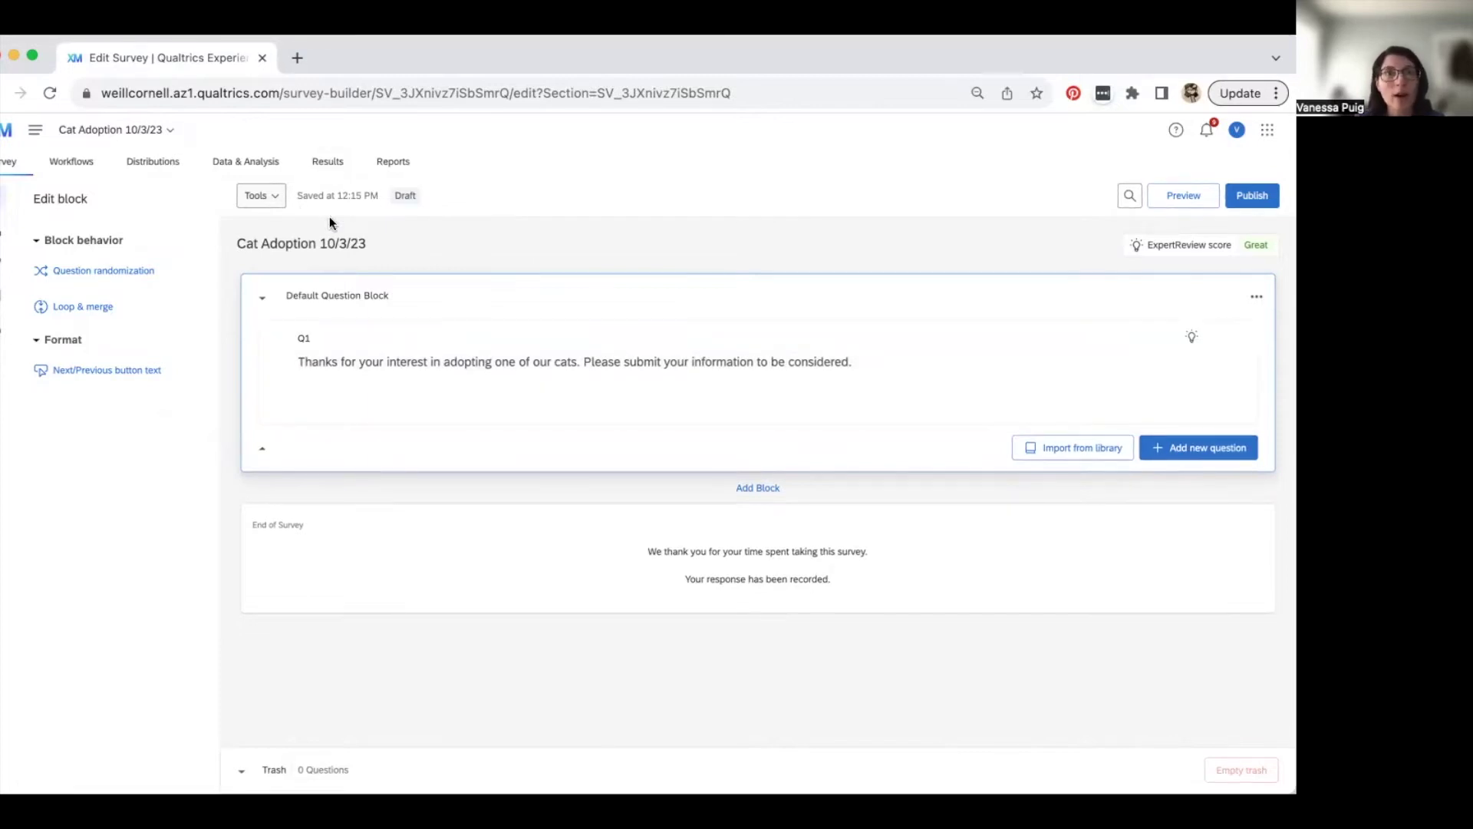
{"action": "left_click", "coordinate": [449, 362]}
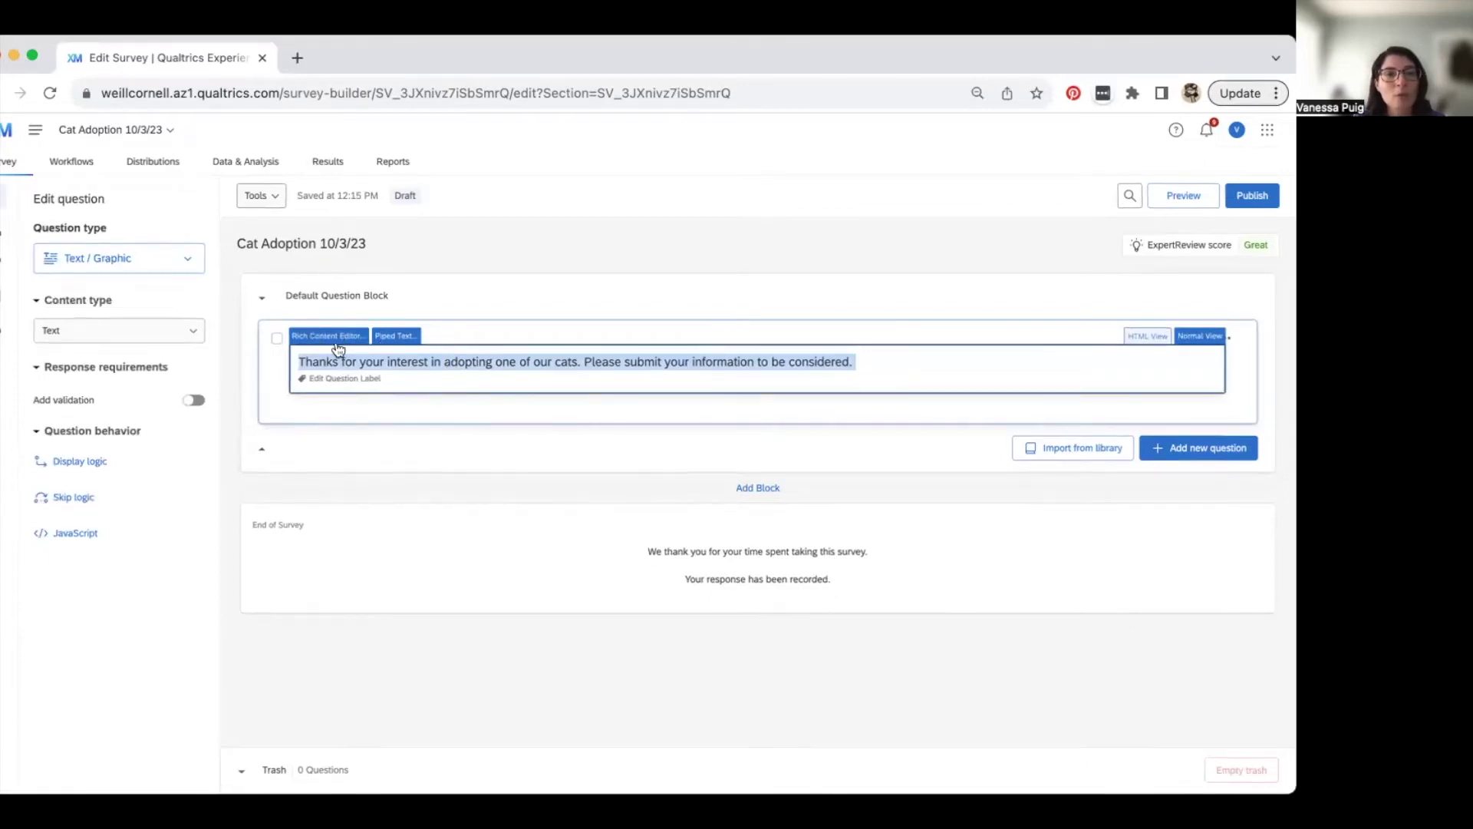
{"action": "left_click", "coordinate": [324, 339]}
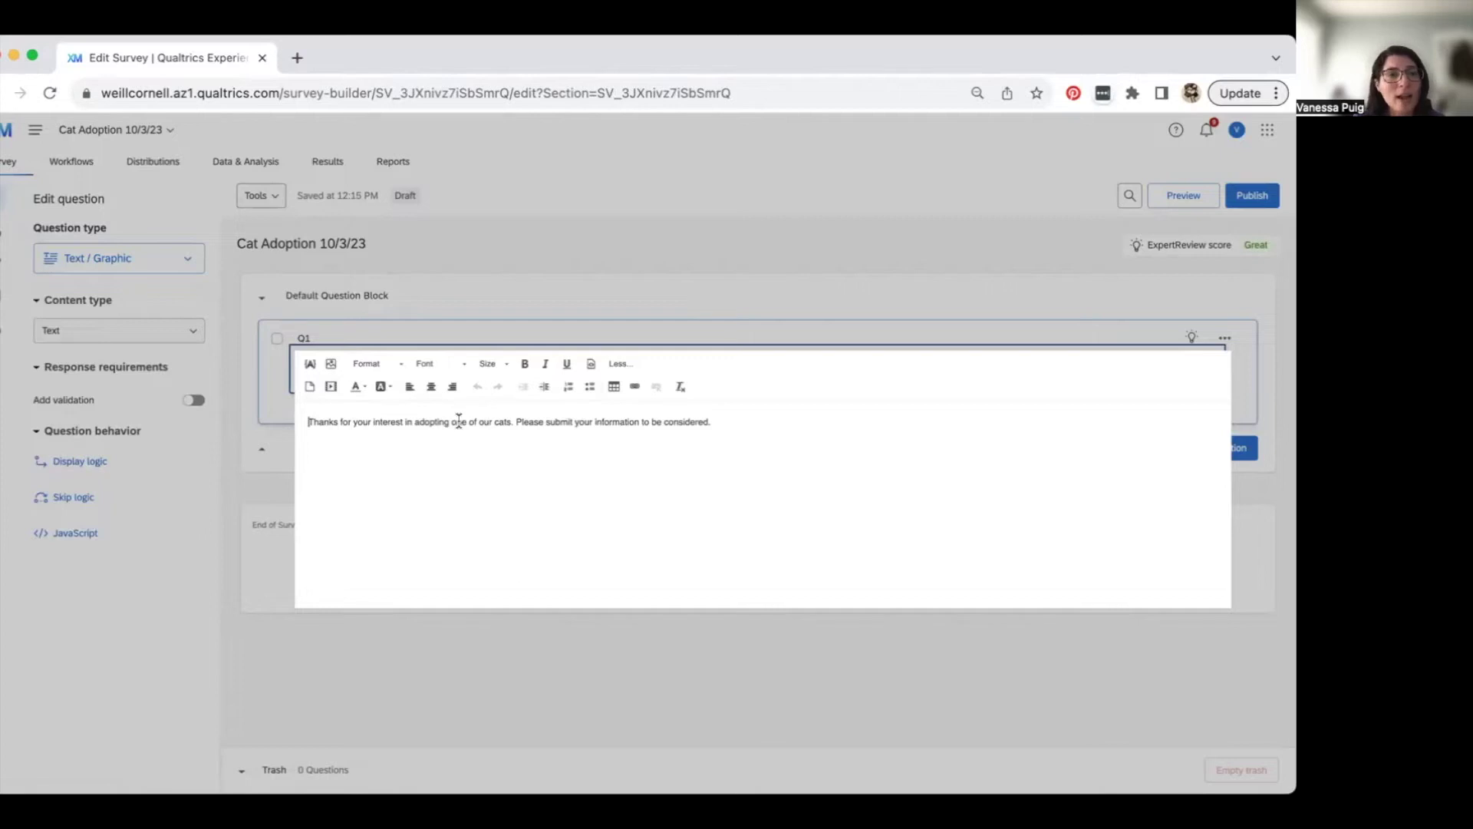
- Bold the entire Q1 thank-you sentence in the Rich Content Editor and close it
{"action": "triple_click", "coordinate": [398, 422]}
{"action": "left_click", "coordinate": [526, 365]}
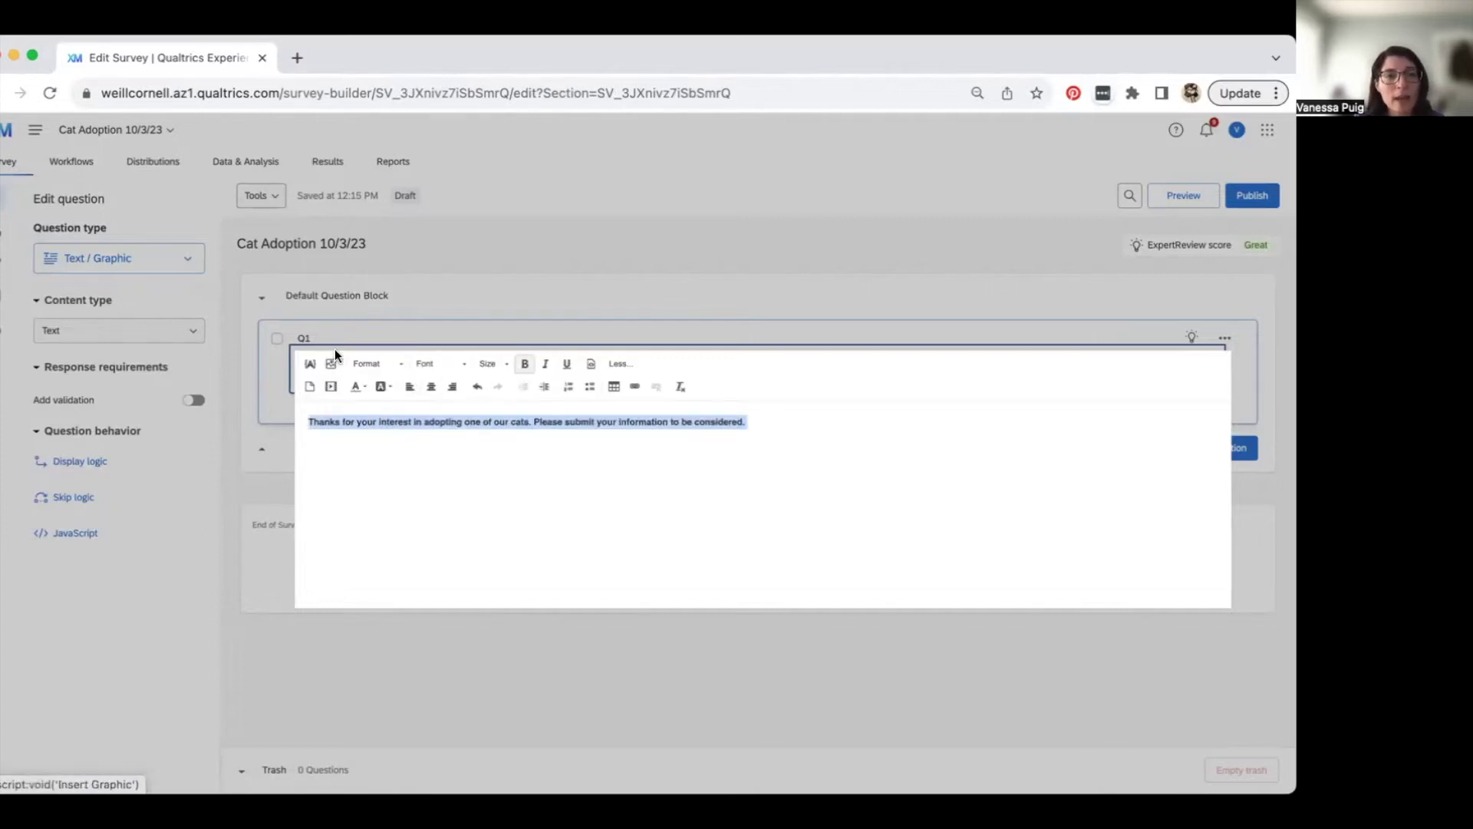
{"action": "left_click", "coordinate": [448, 439]}
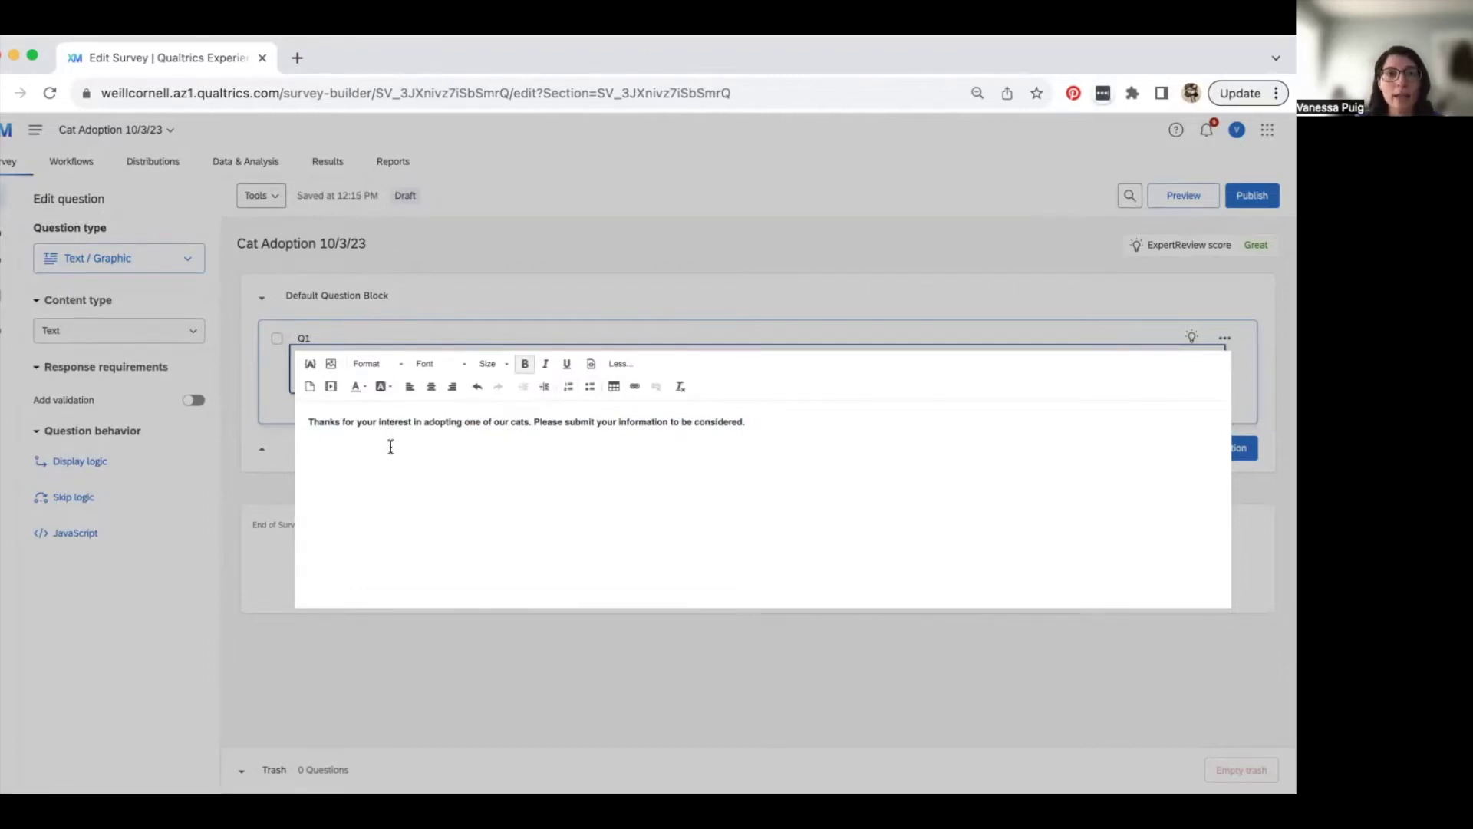
{"action": "left_click", "coordinate": [468, 338]}
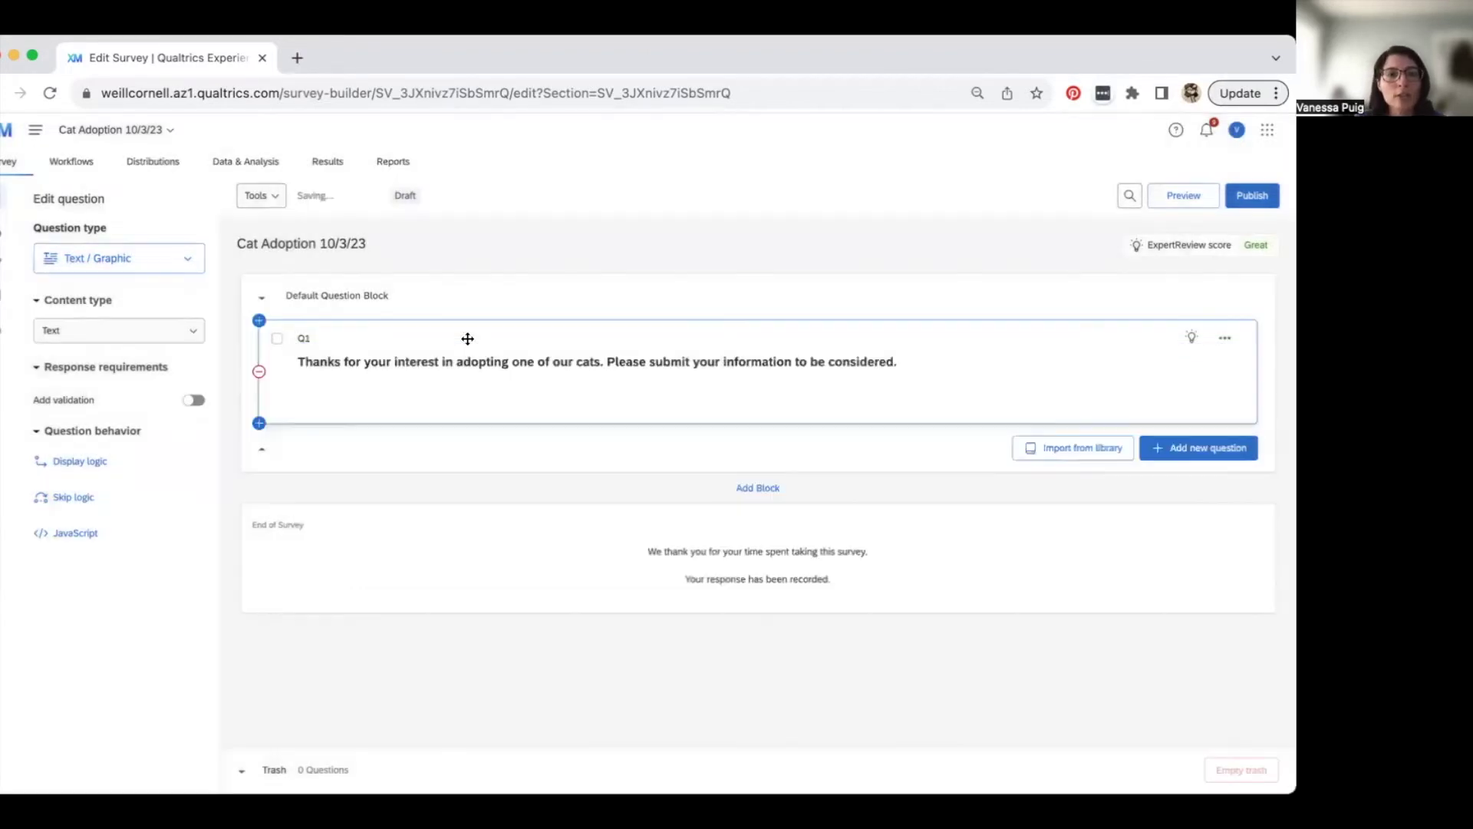
{"action": "left_click", "coordinate": [329, 363]}
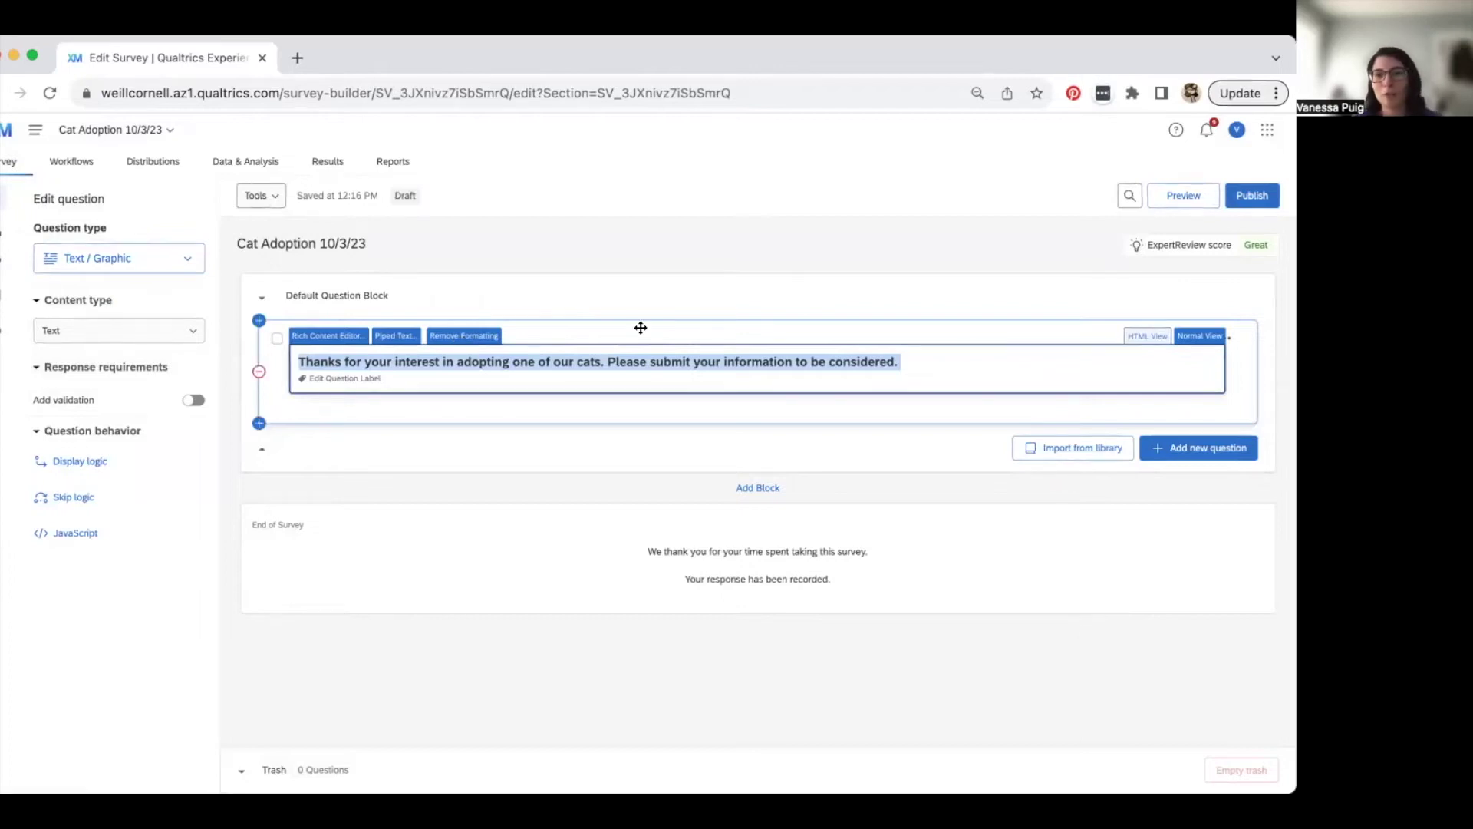
{"action": "left_click", "coordinate": [742, 442]}
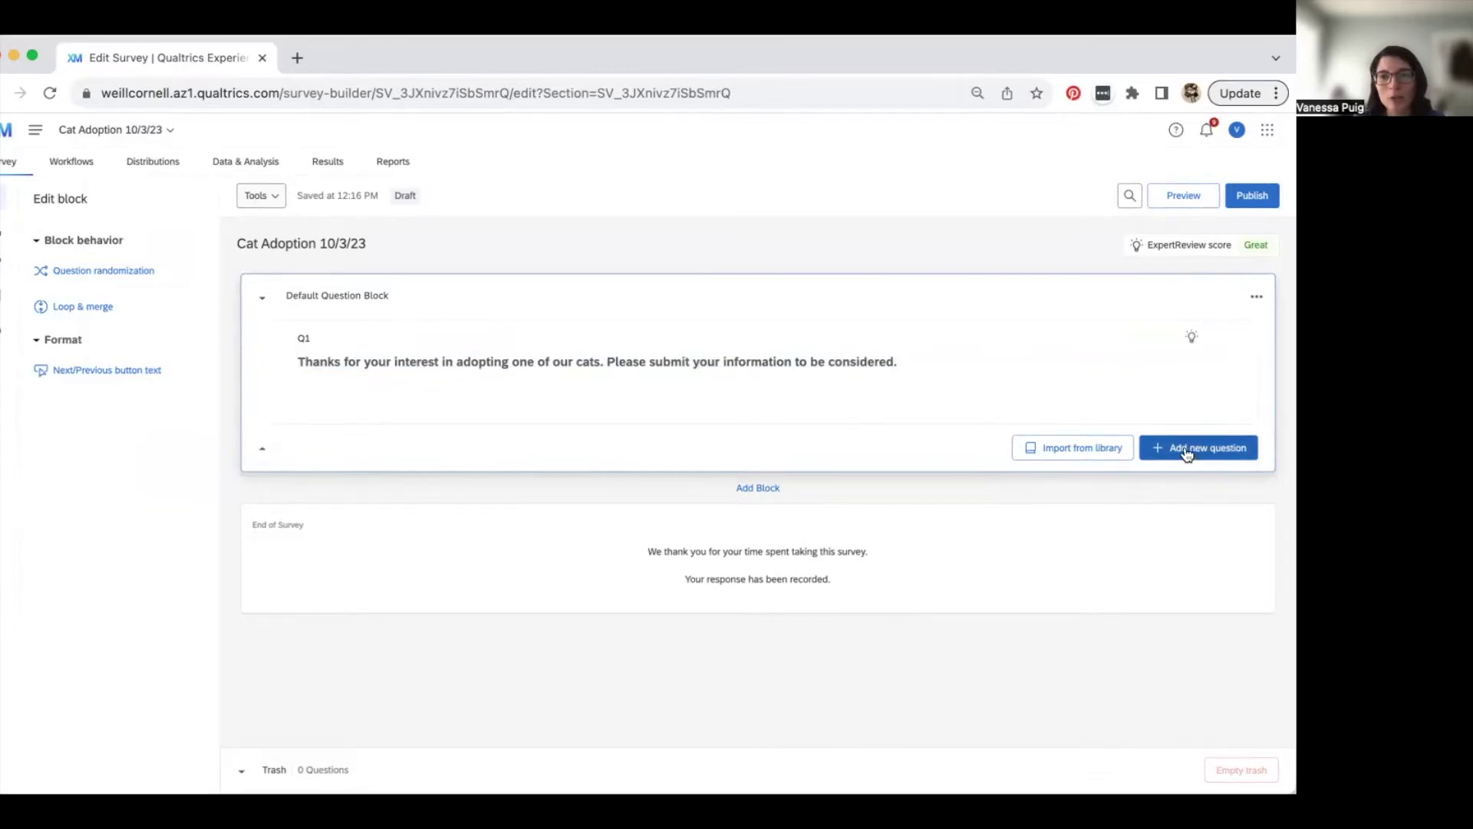
- Add a Text entry question, then delete it as Q2
{"action": "left_click", "coordinate": [1187, 454]}
{"action": "scroll", "coordinate": [1144, 591], "scroll_direction": "down", "scroll_amount": 1}
{"action": "scroll", "coordinate": [1144, 591], "scroll_direction": "down", "scroll_amount": 3}
{"action": "scroll", "coordinate": [1145, 591], "scroll_direction": "up", "scroll_amount": 4}
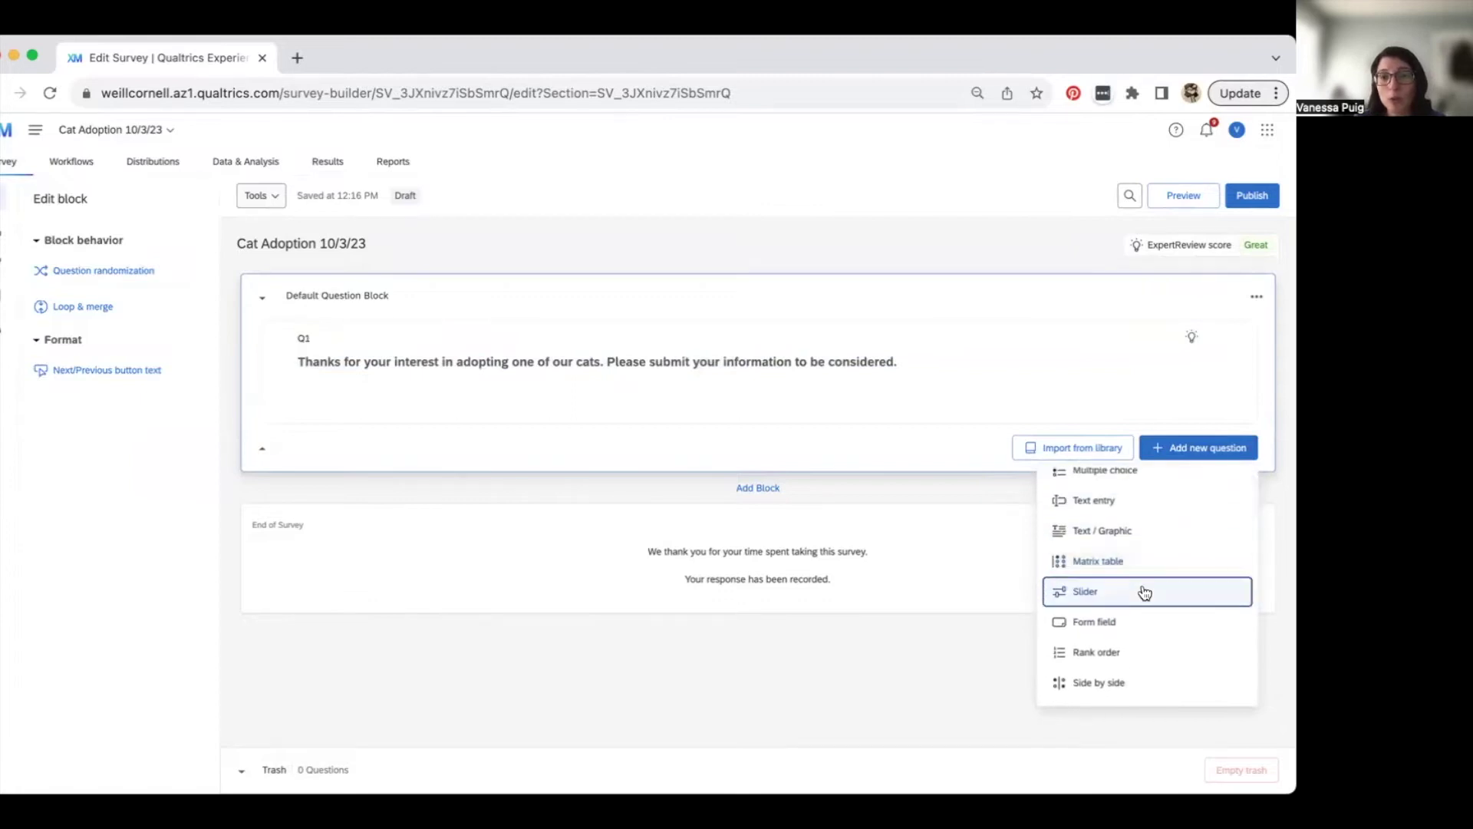
{"action": "scroll", "coordinate": [1145, 592], "scroll_direction": "up", "scroll_amount": 1}
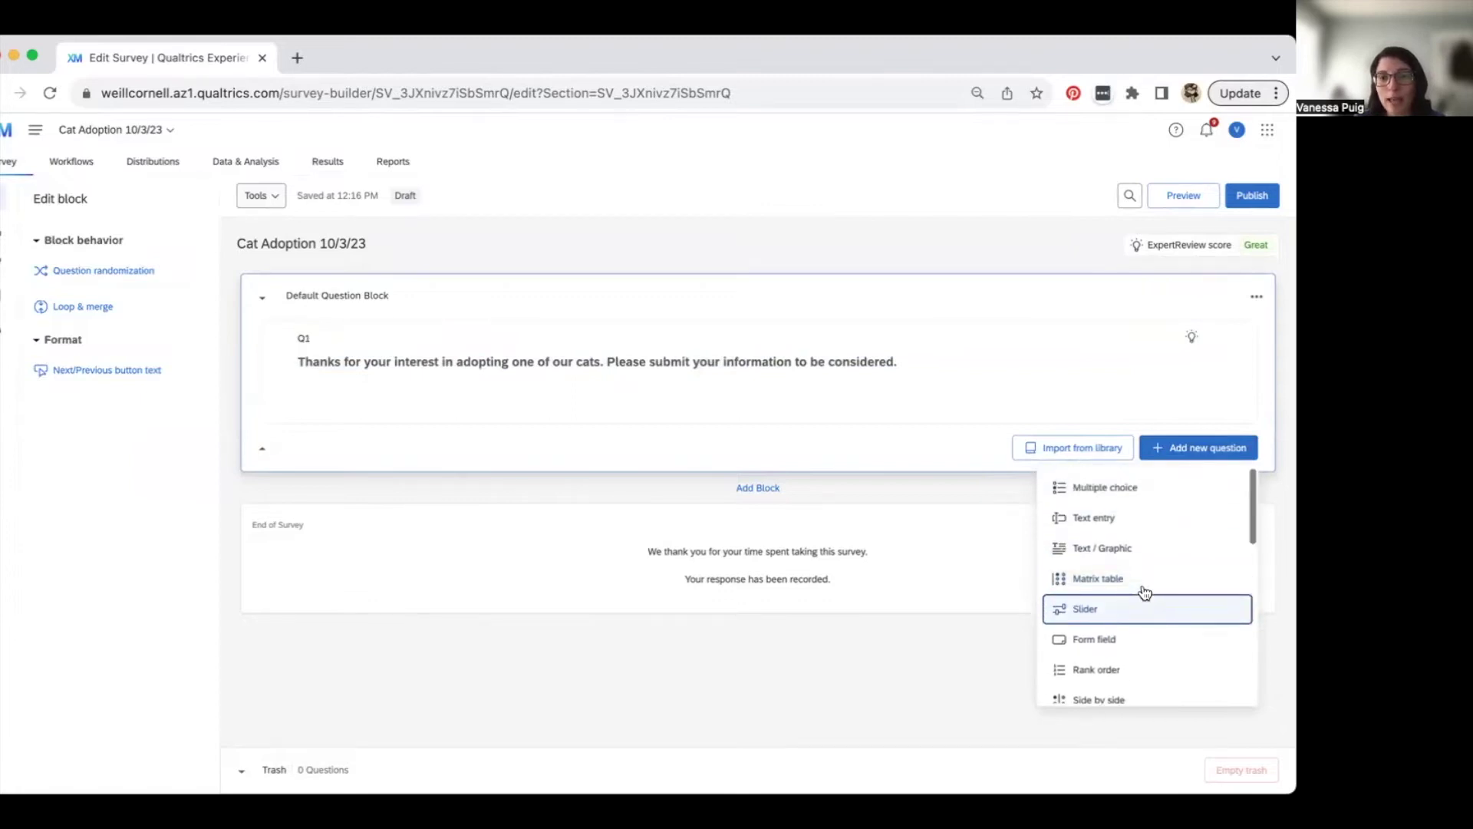
{"action": "left_click", "coordinate": [1134, 526]}
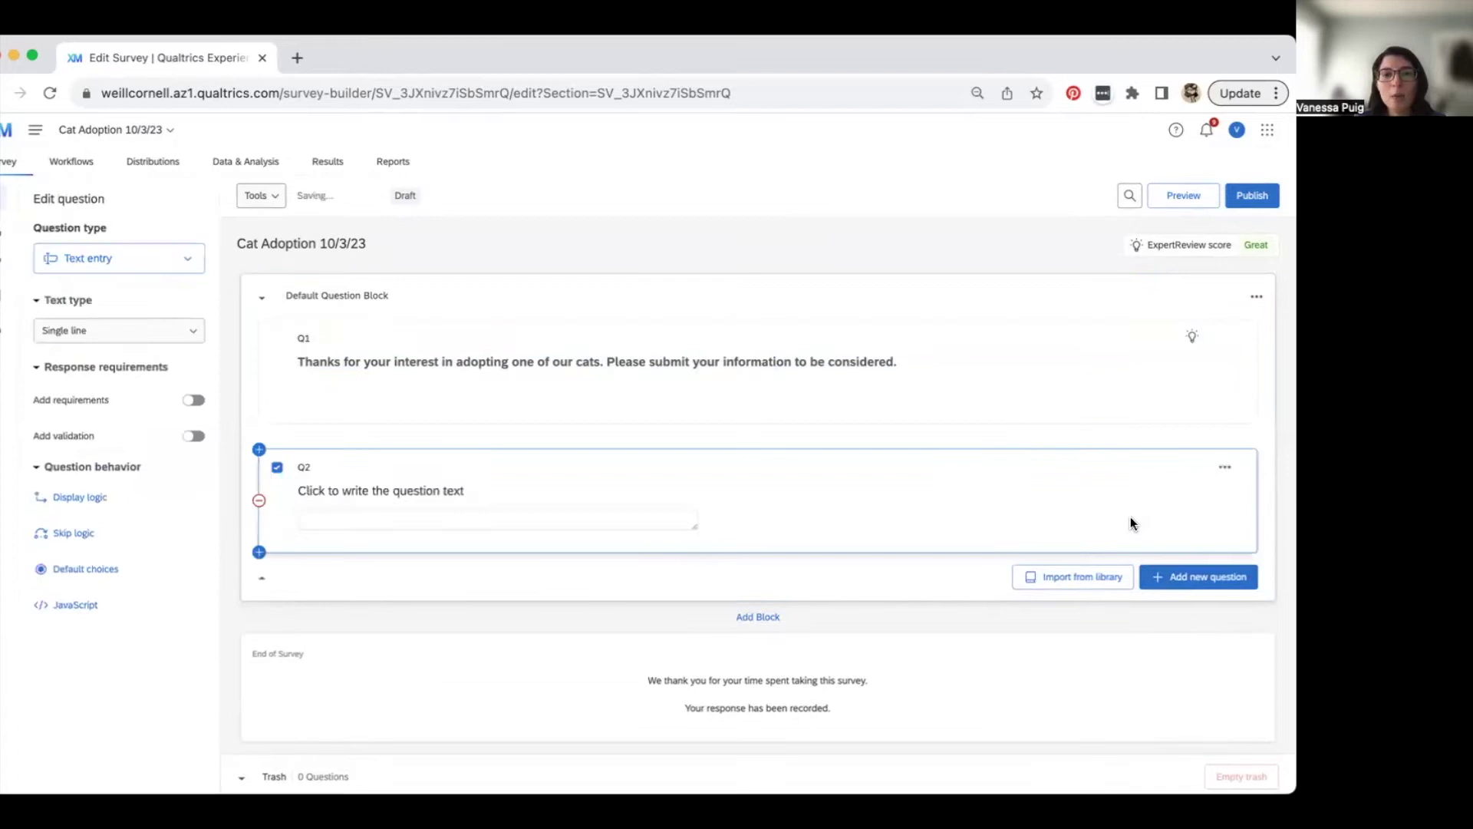
{"action": "left_click", "coordinate": [1224, 472]}
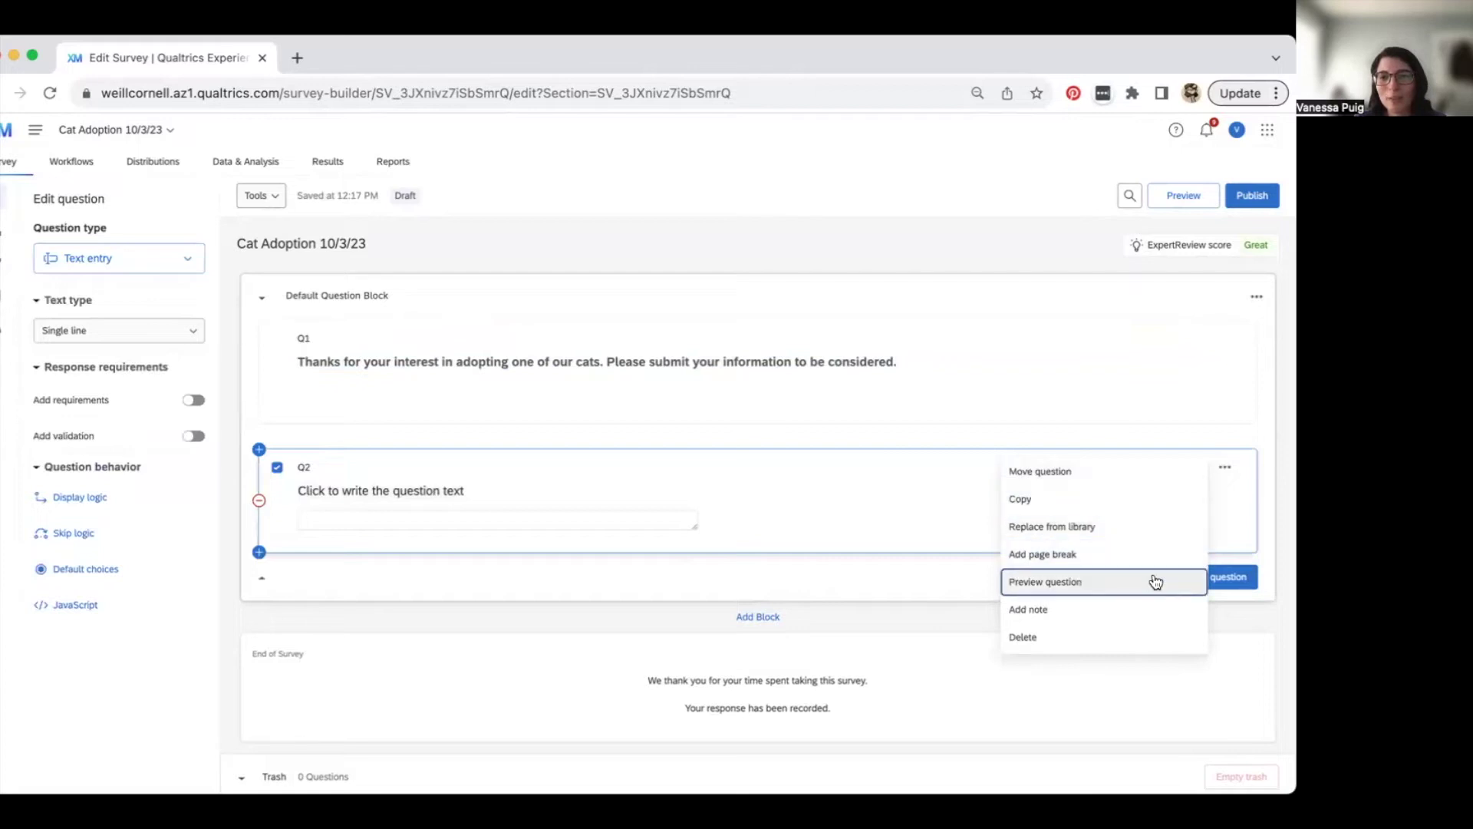
{"action": "left_click", "coordinate": [1148, 636]}
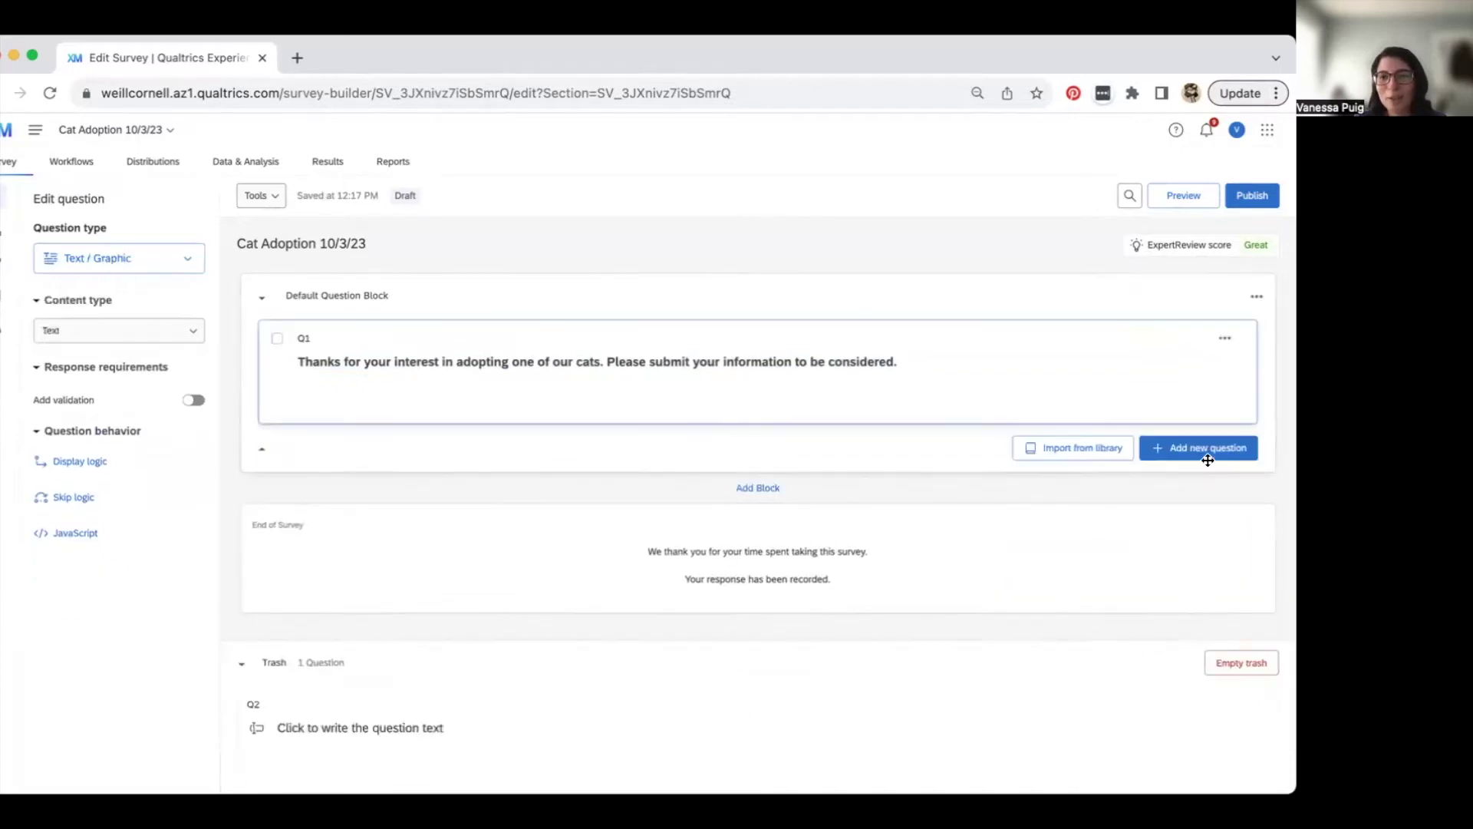
- Add a Form field question below Q1
{"action": "left_click", "coordinate": [1208, 452]}
{"action": "scroll", "coordinate": [1131, 603], "scroll_direction": "down", "scroll_amount": 1}
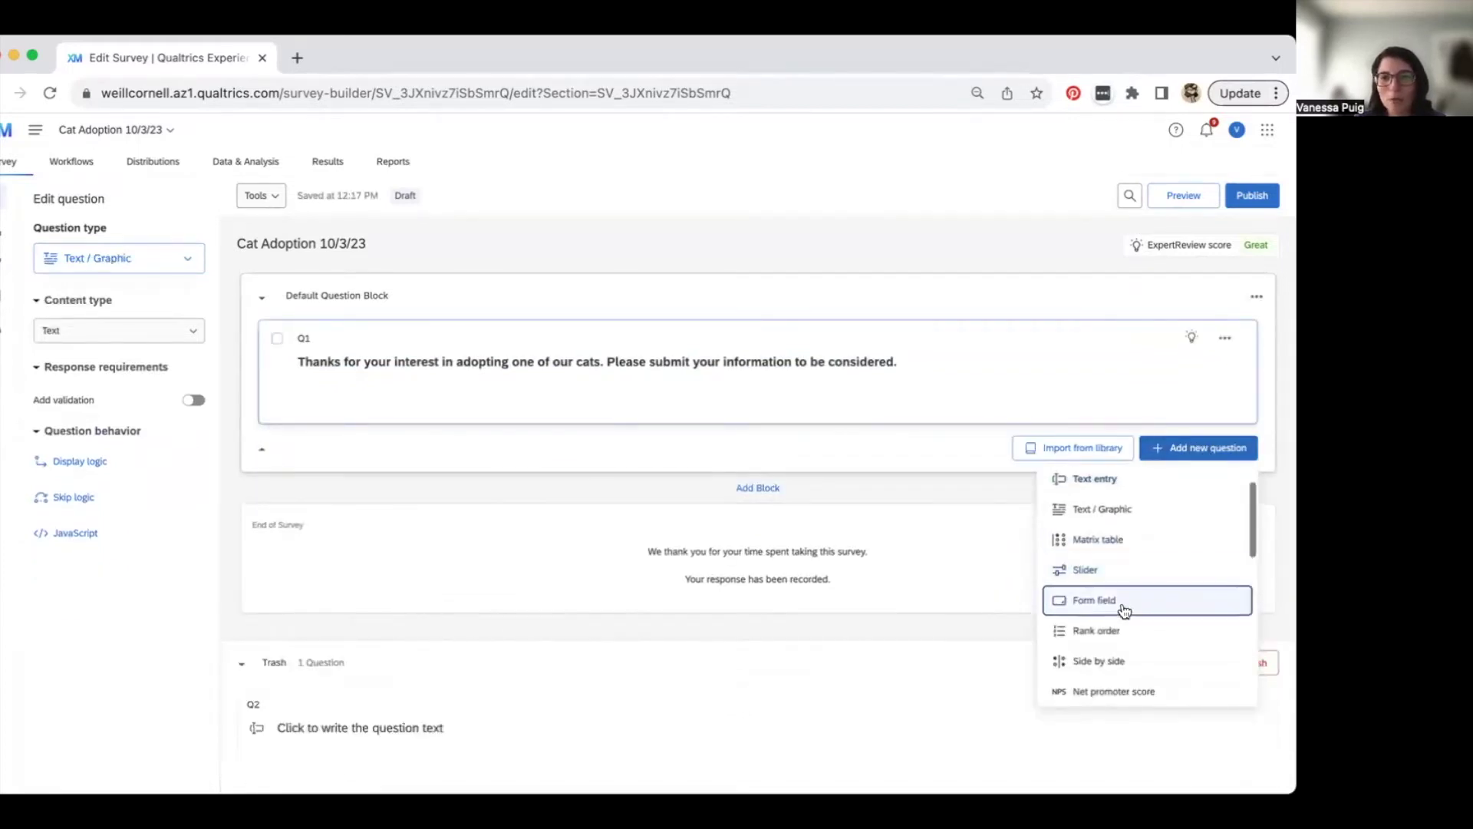
{"action": "left_click", "coordinate": [1124, 610]}
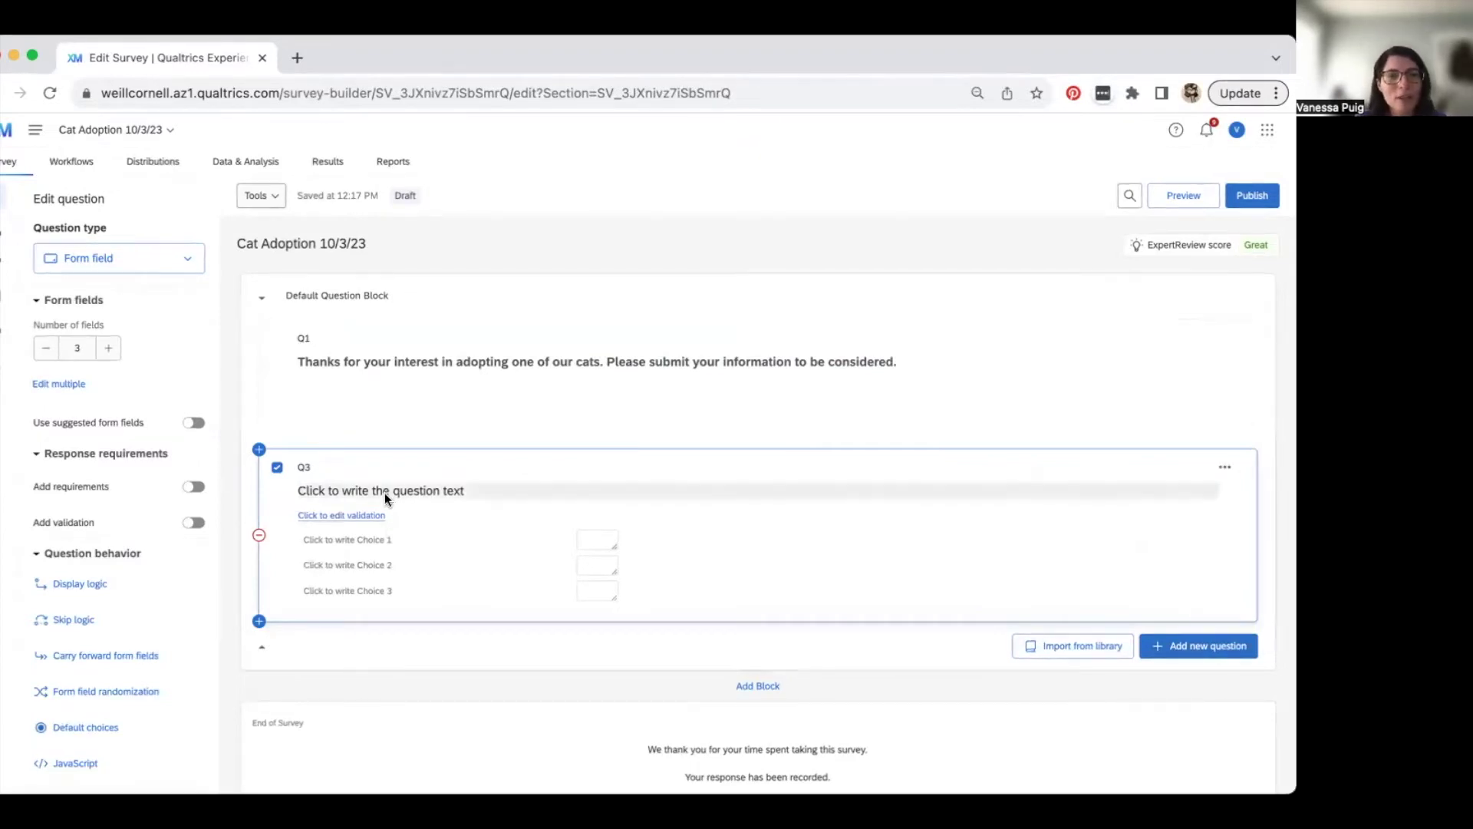
- Set Q3's question text to 'Please submit the following information:'
{"action": "left_click", "coordinate": [384, 492]}
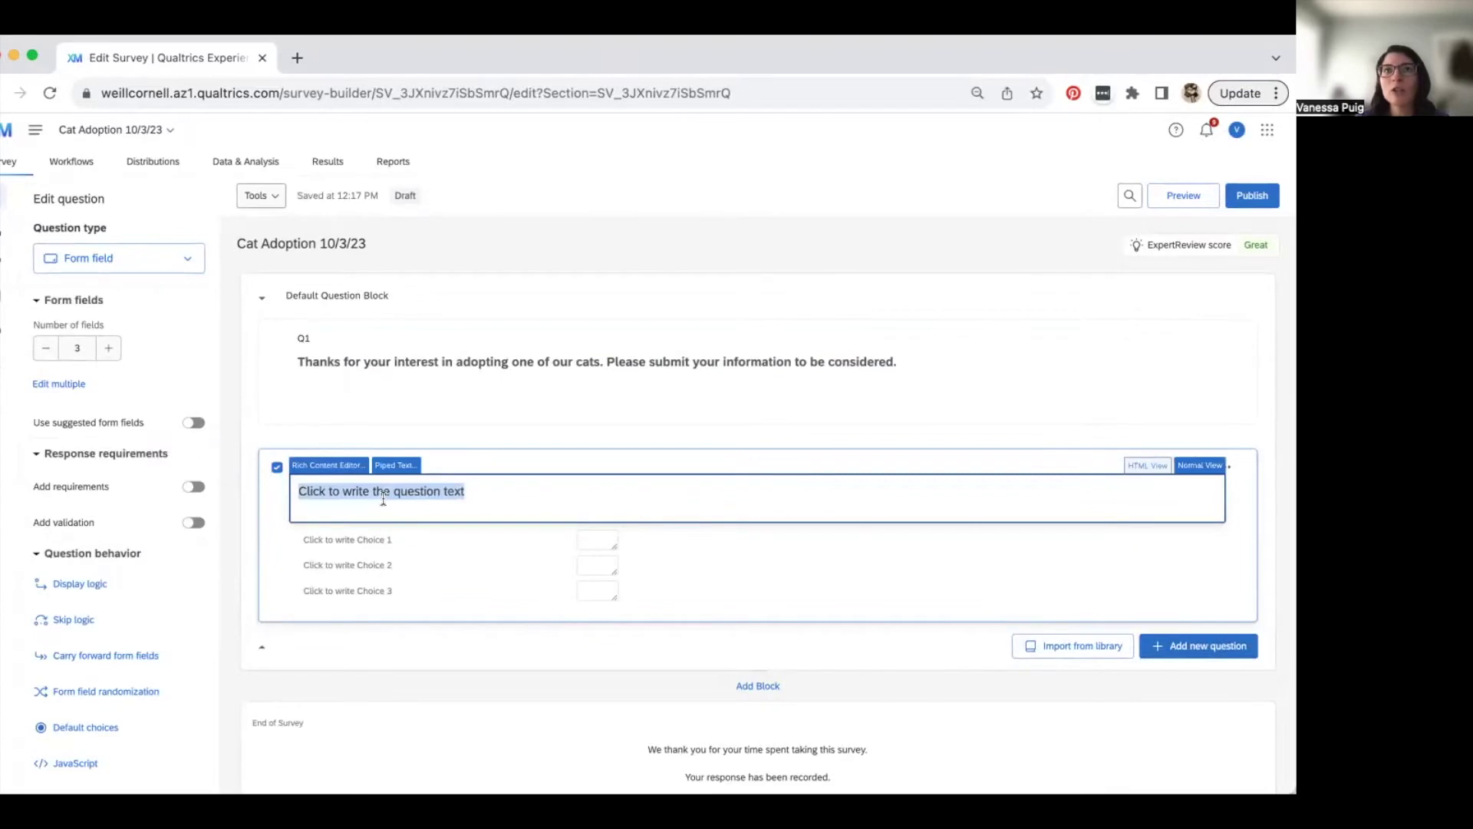
{"action": "type", "text": "Please su"}
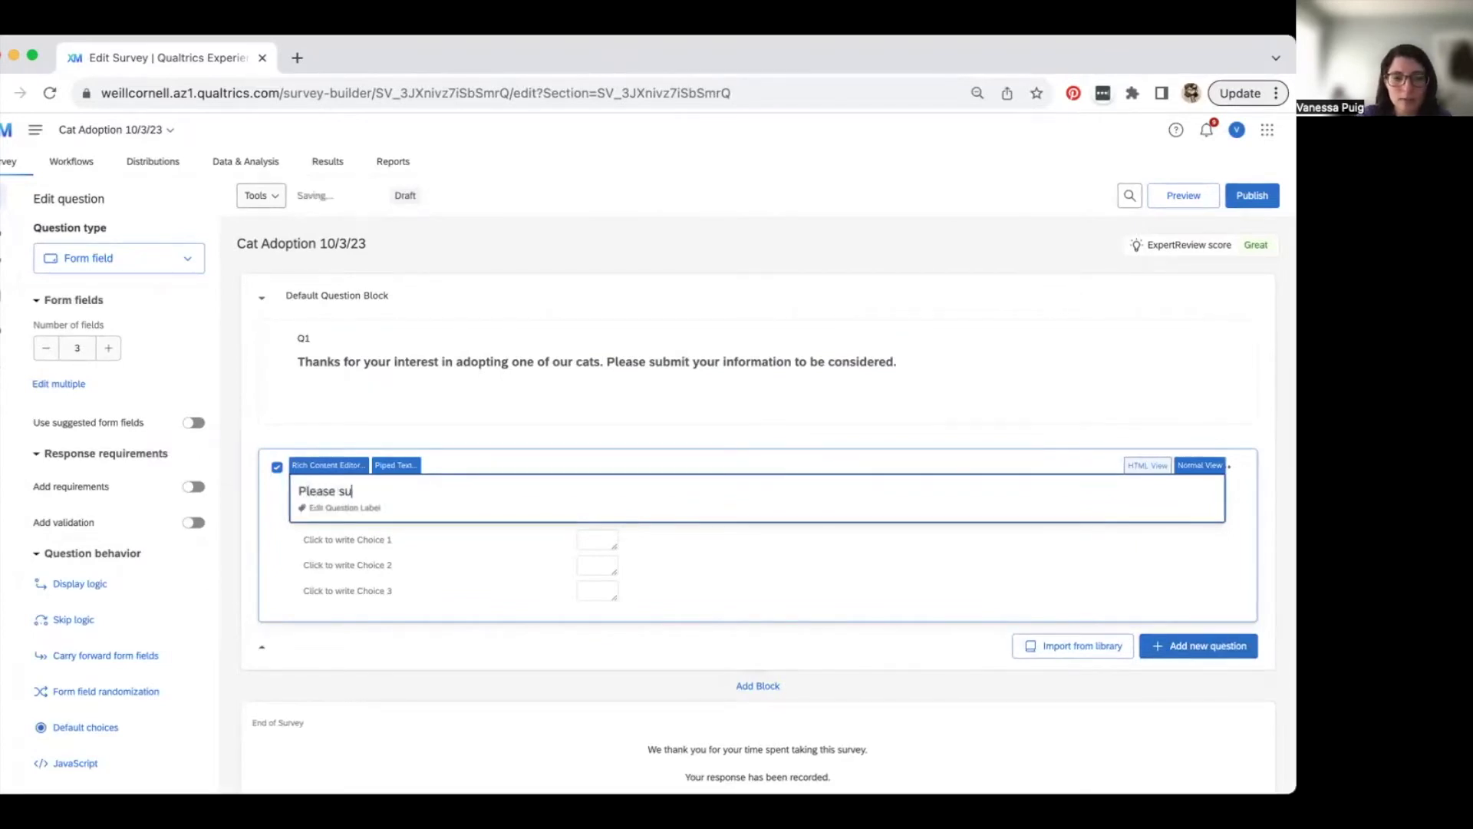
{"action": "type", "text": "bmit the following information:"}
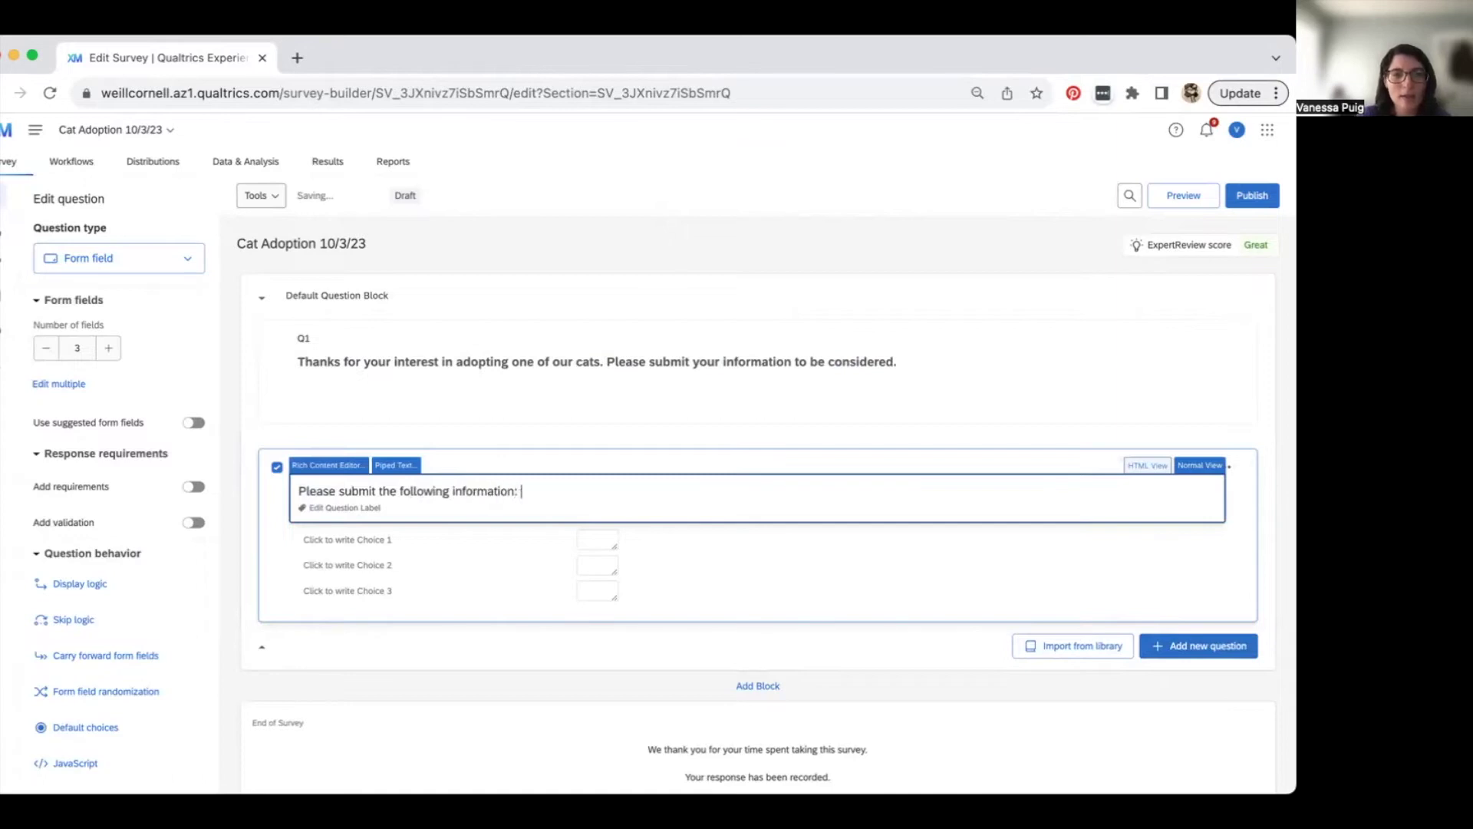
{"action": "left_click", "coordinate": [653, 443]}
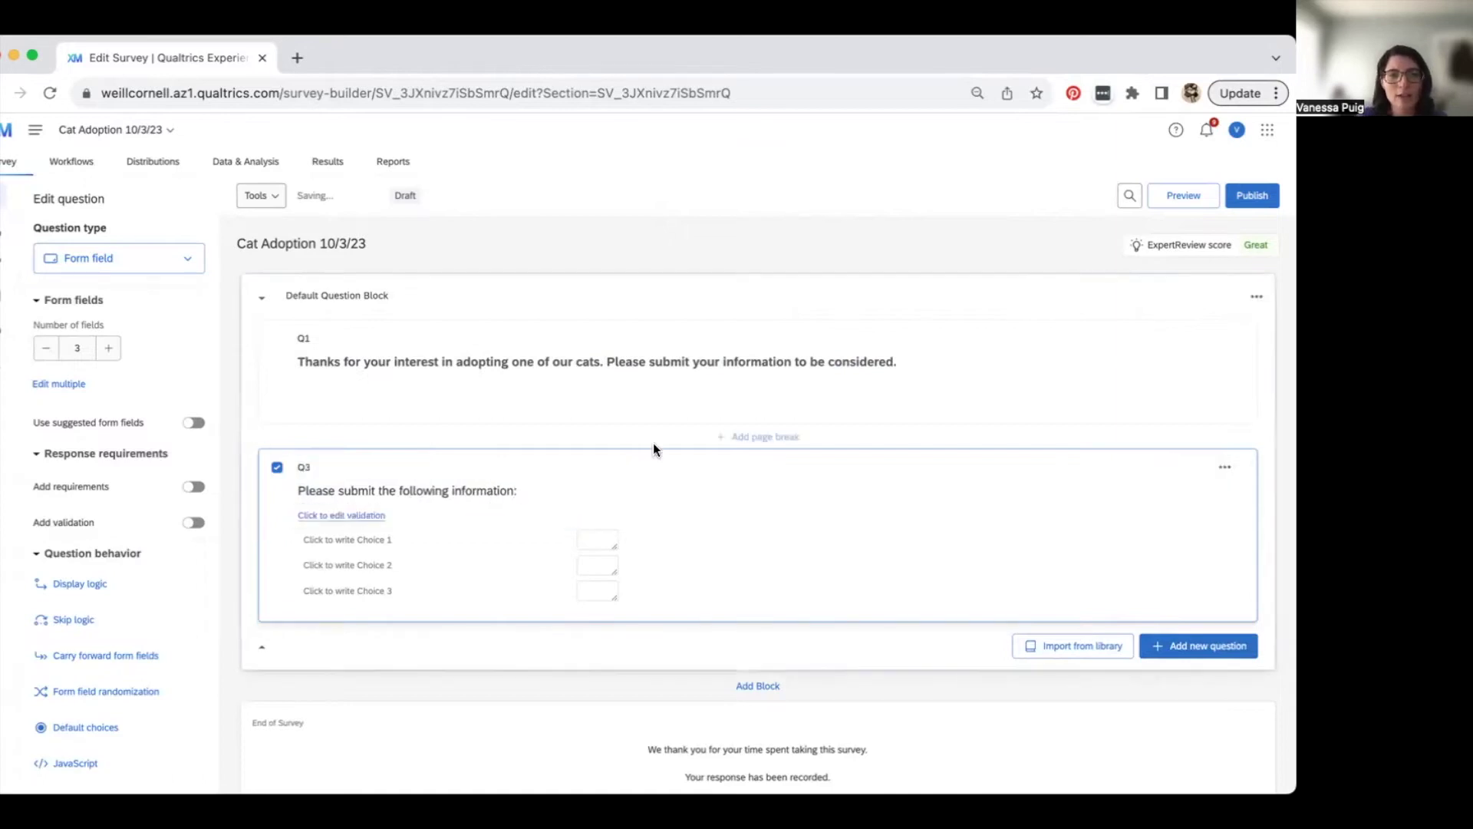
- Label Q3's three form fields Full Name, Email Address and Phone Number
{"action": "left_click", "coordinate": [358, 540]}
{"action": "type", "text": "Full Name"}
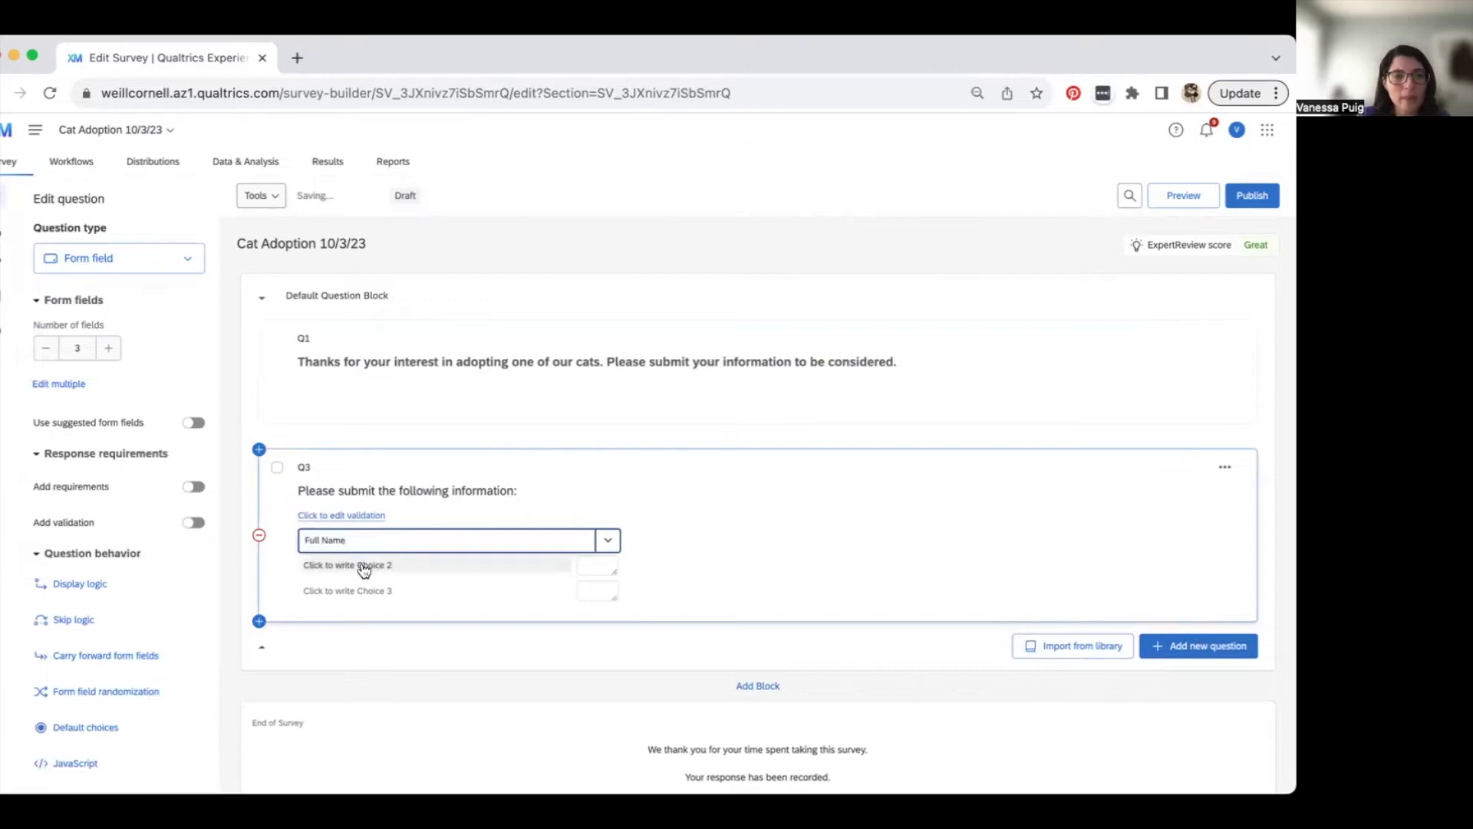
{"action": "left_click", "coordinate": [358, 565]}
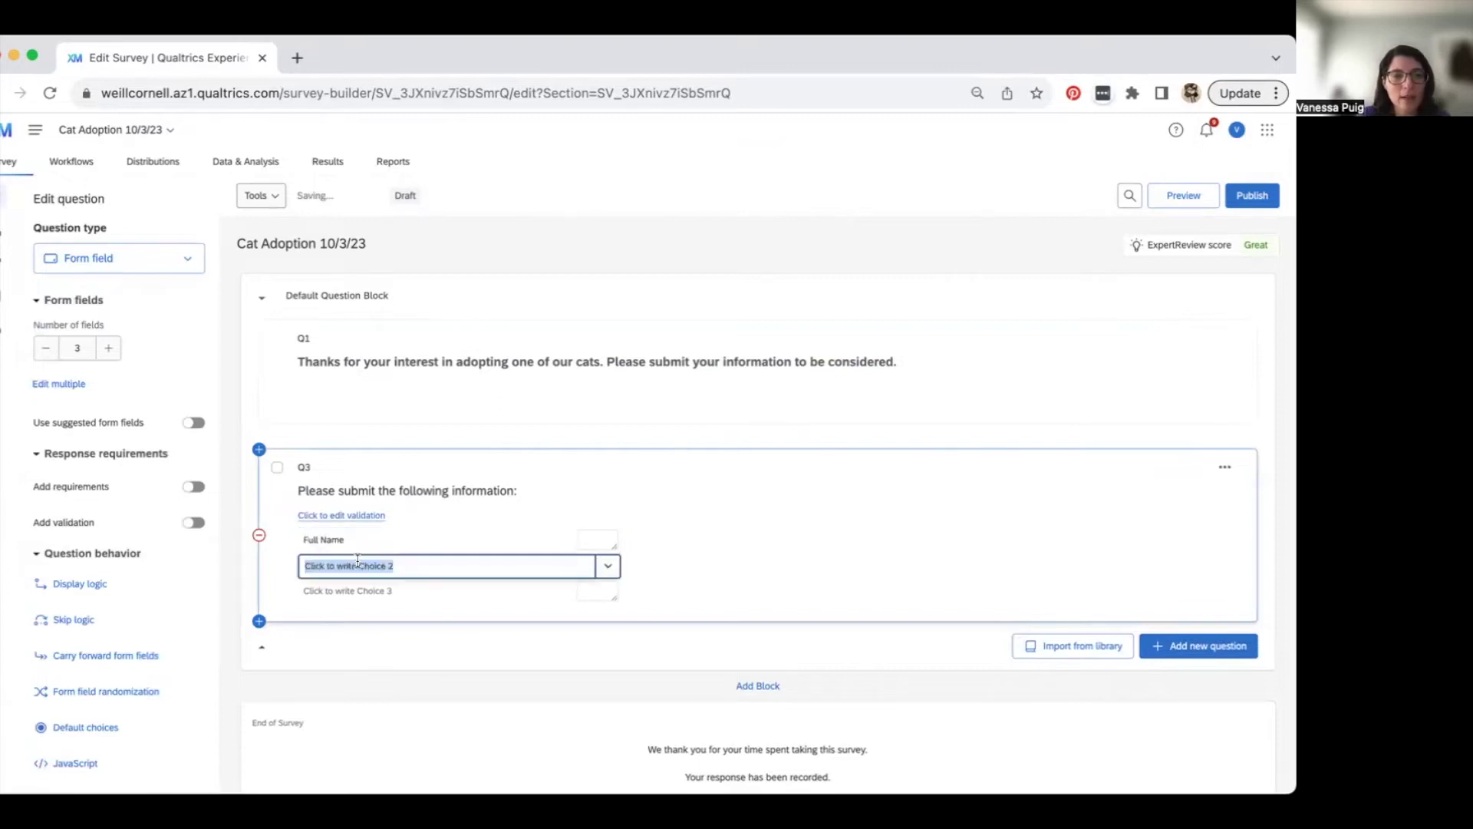
{"action": "type", "text": "Emai"}
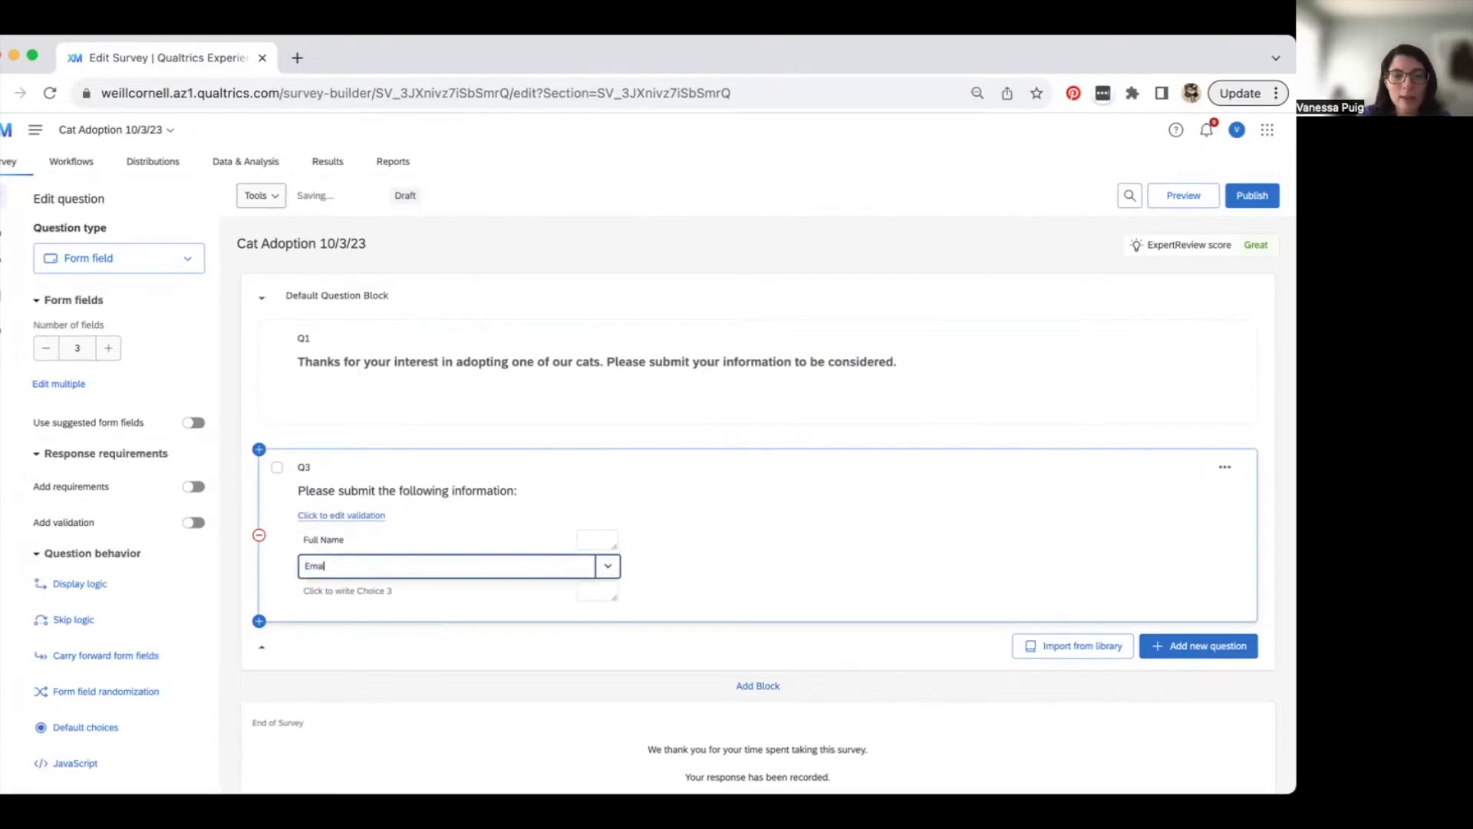
{"action": "type", "text": "l Address"}
{"action": "left_click", "coordinate": [351, 589]}
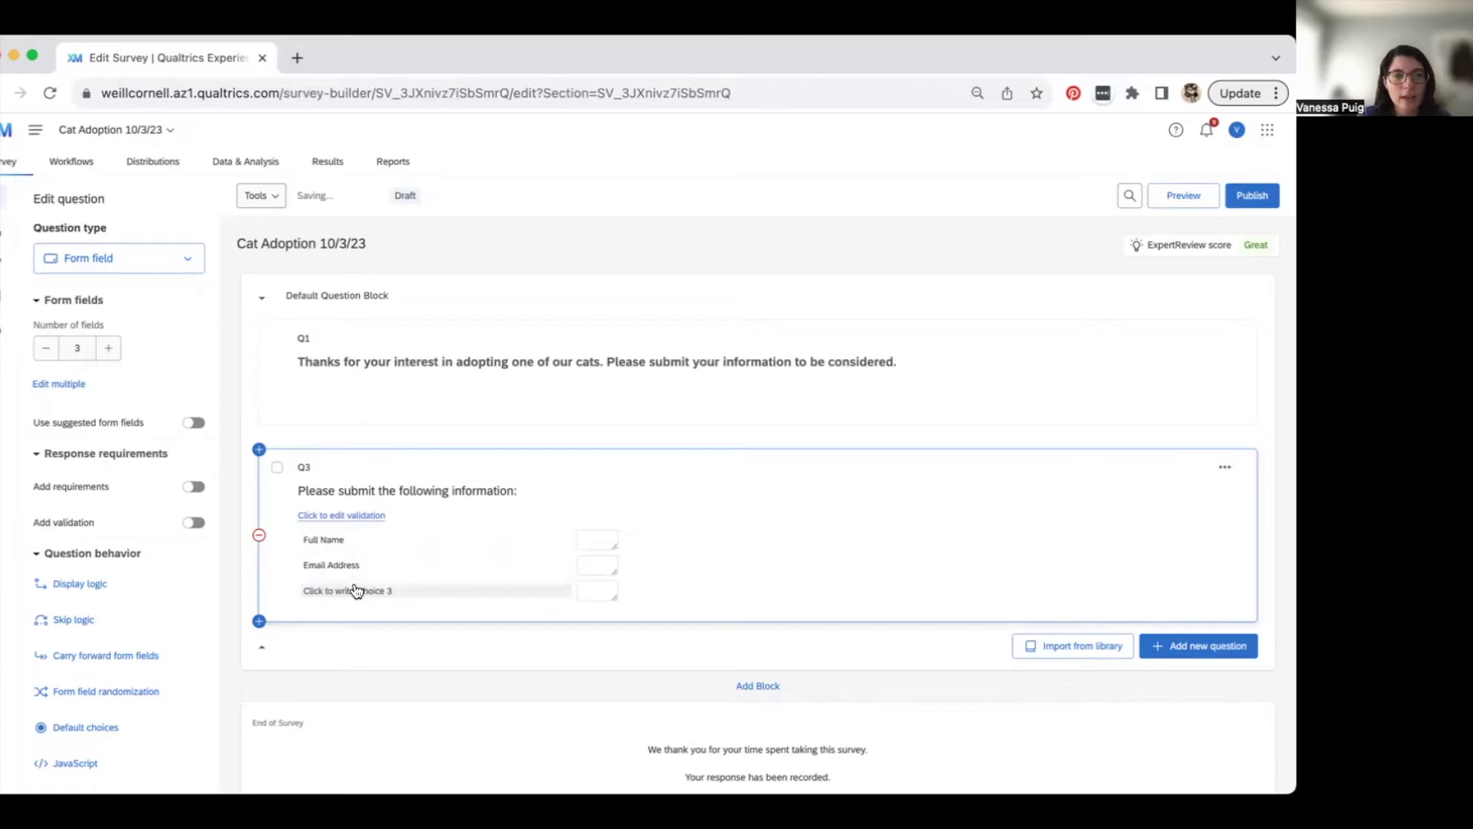
{"action": "type", "text": "F"}
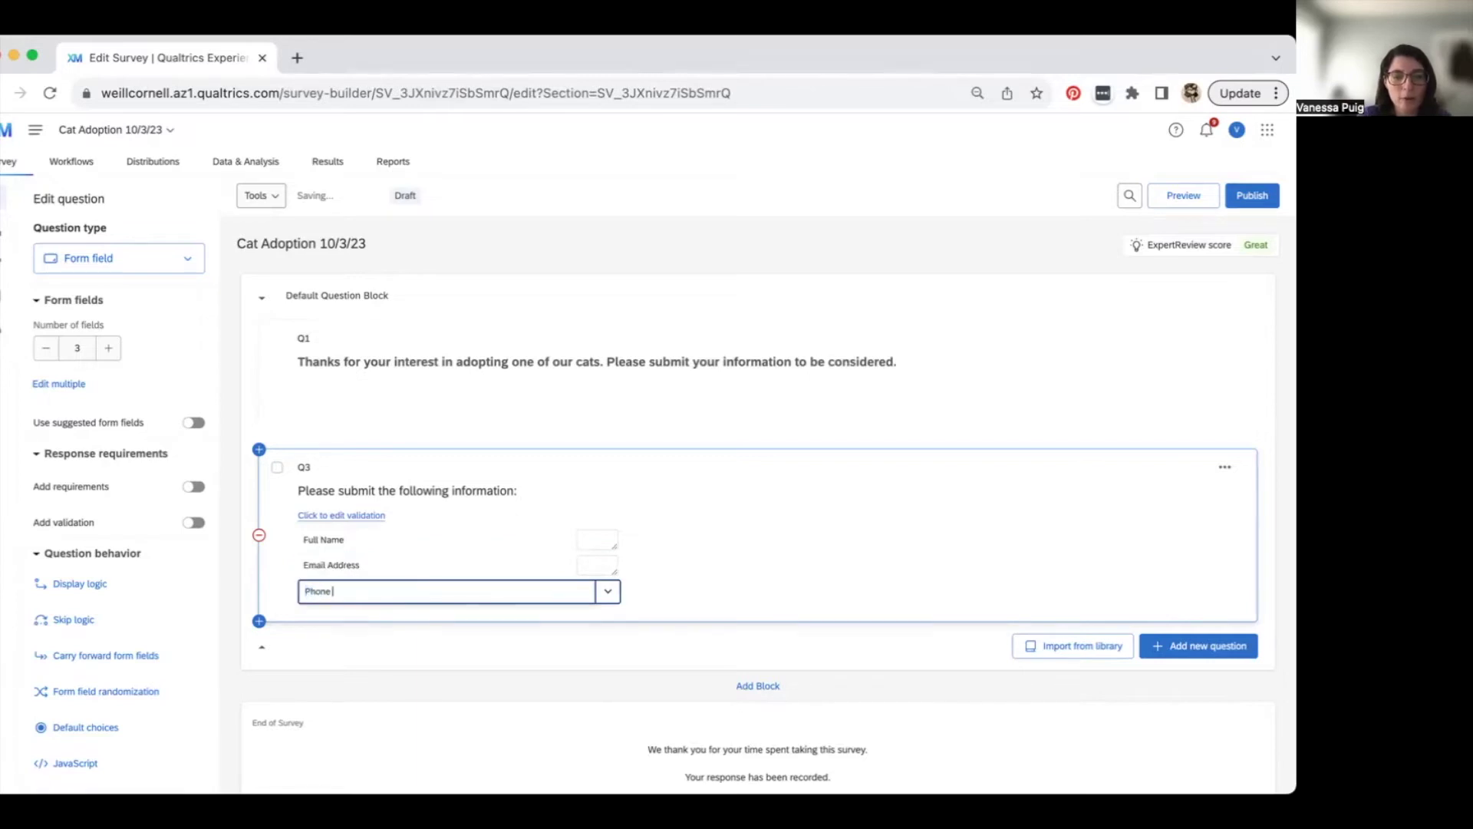
{"action": "type", "text": "hone Number"}
{"action": "left_click", "coordinate": [758, 531]}
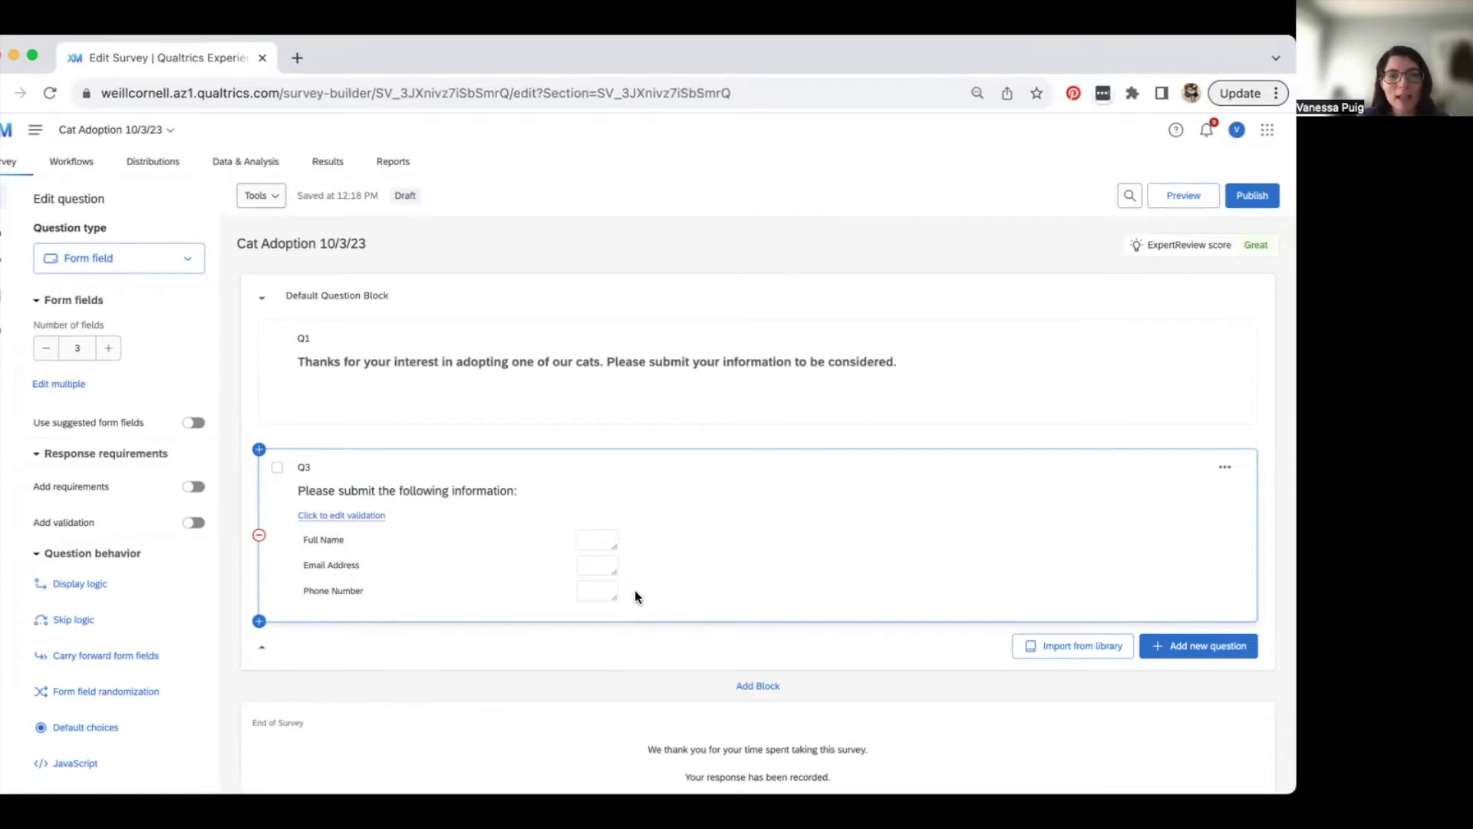
- Widen the Full Name, Email Address and Phone Number answer boxes
{"action": "left_click_drag", "start_coordinate": [617, 547], "coordinate": [767, 544]}
{"action": "left_click_drag", "start_coordinate": [618, 571], "coordinate": [767, 569]}
{"action": "left_click_drag", "start_coordinate": [619, 596], "coordinate": [764, 603]}
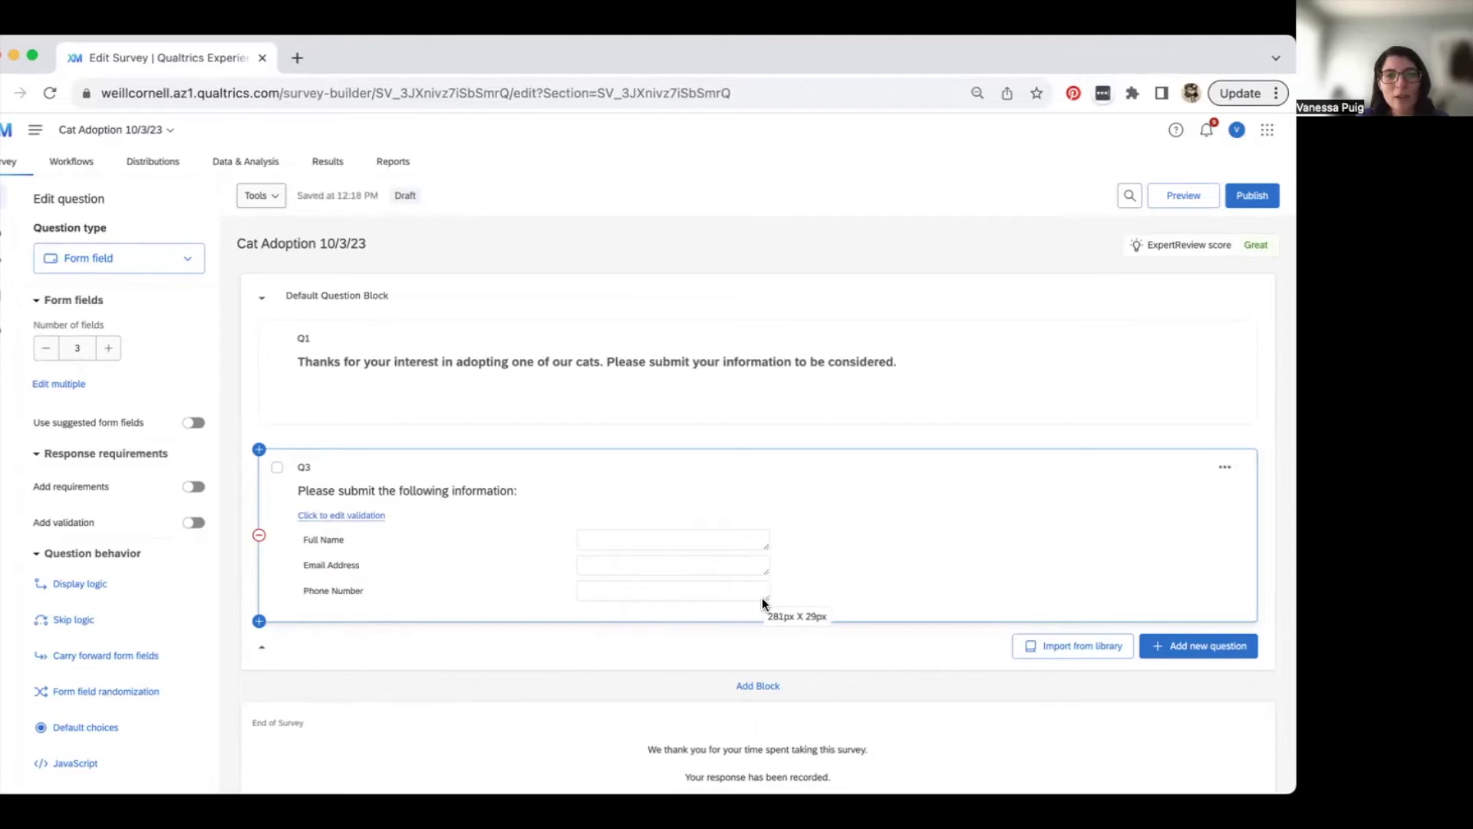
- Add a fourth field below Phone Number, then remove it to keep three fields
{"action": "left_click", "coordinate": [371, 592]}
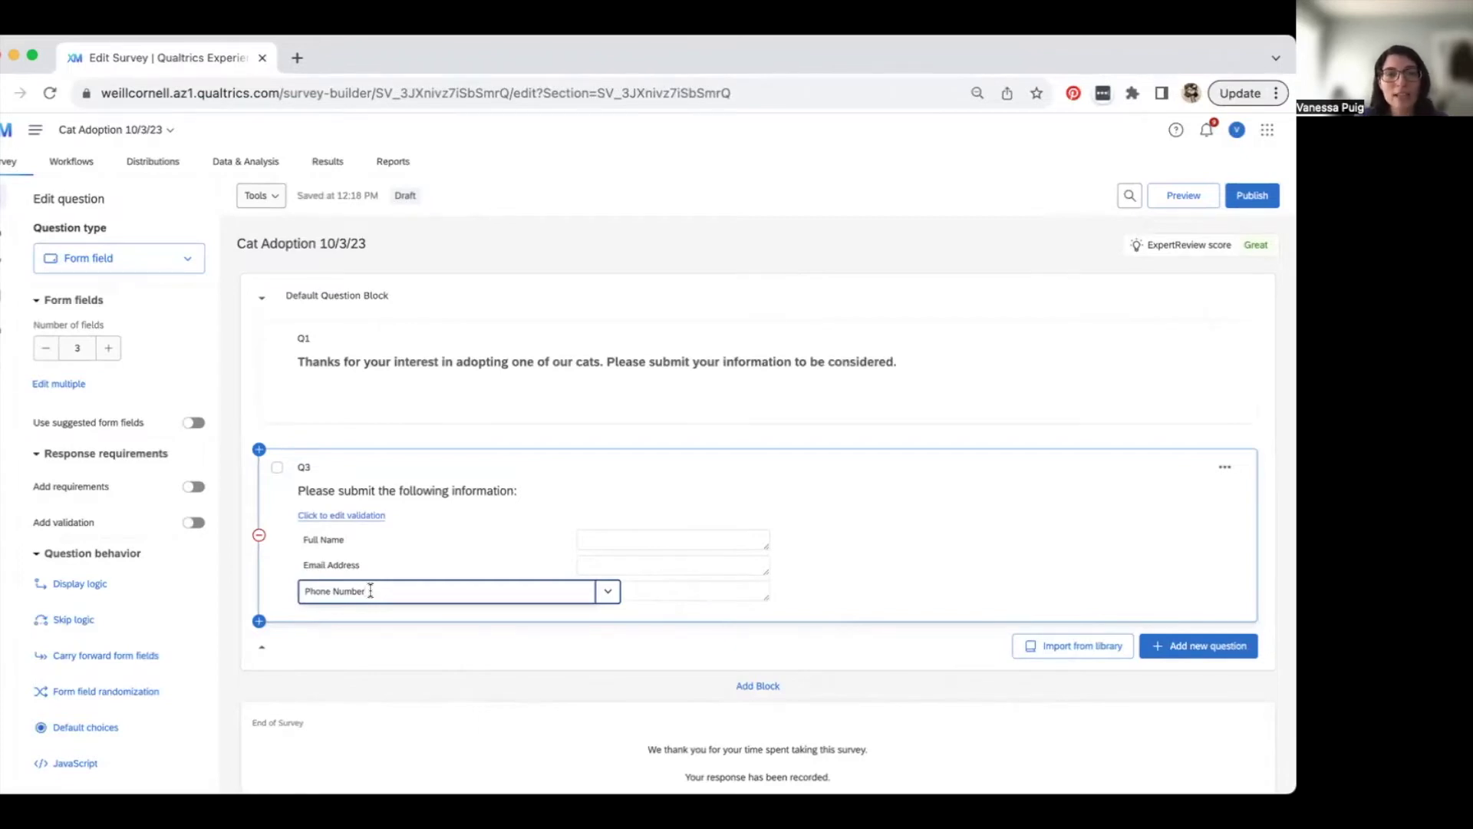
{"action": "key", "text": "Return"}
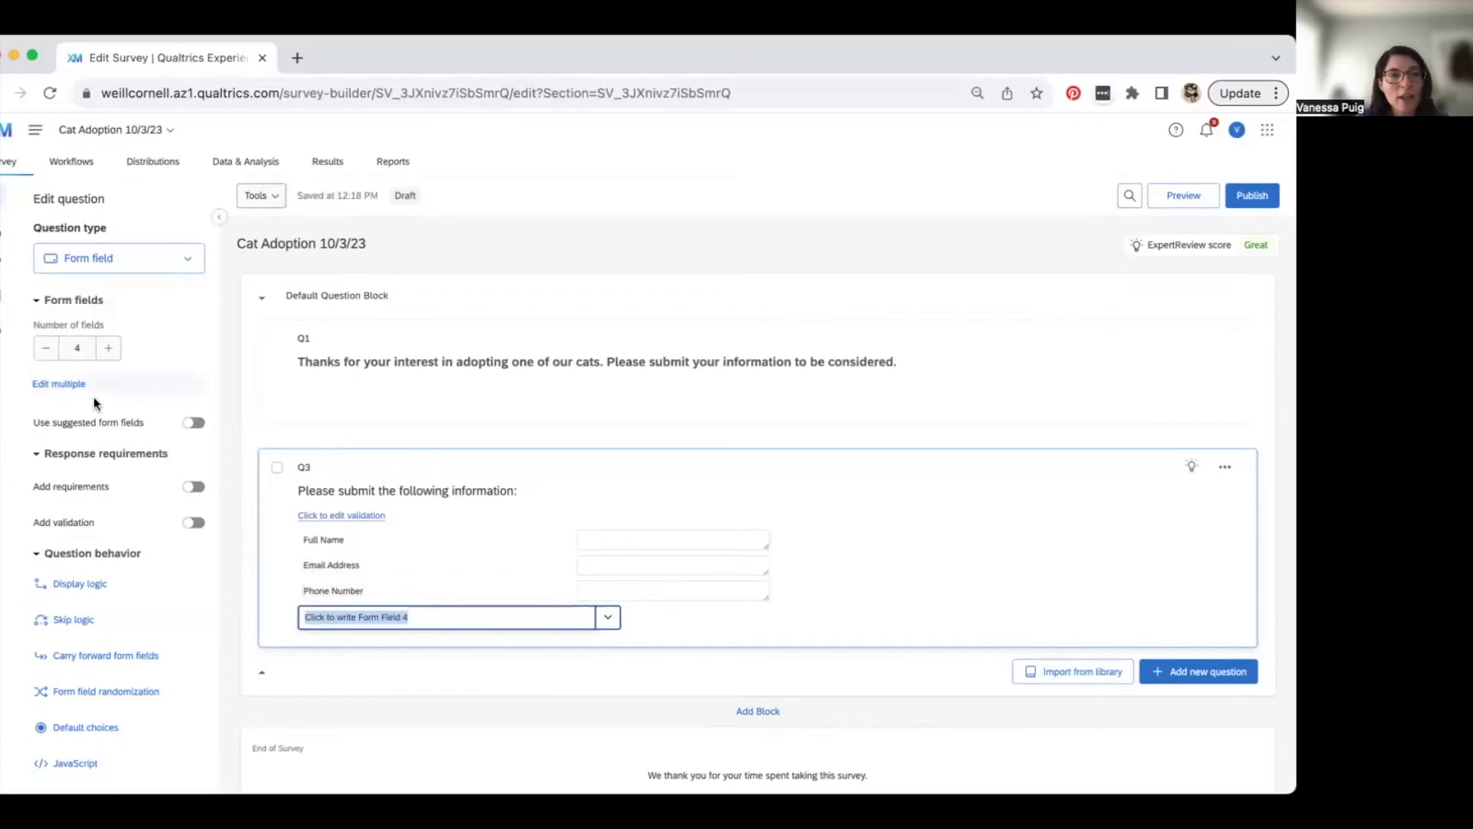
{"action": "left_click", "coordinate": [47, 349]}
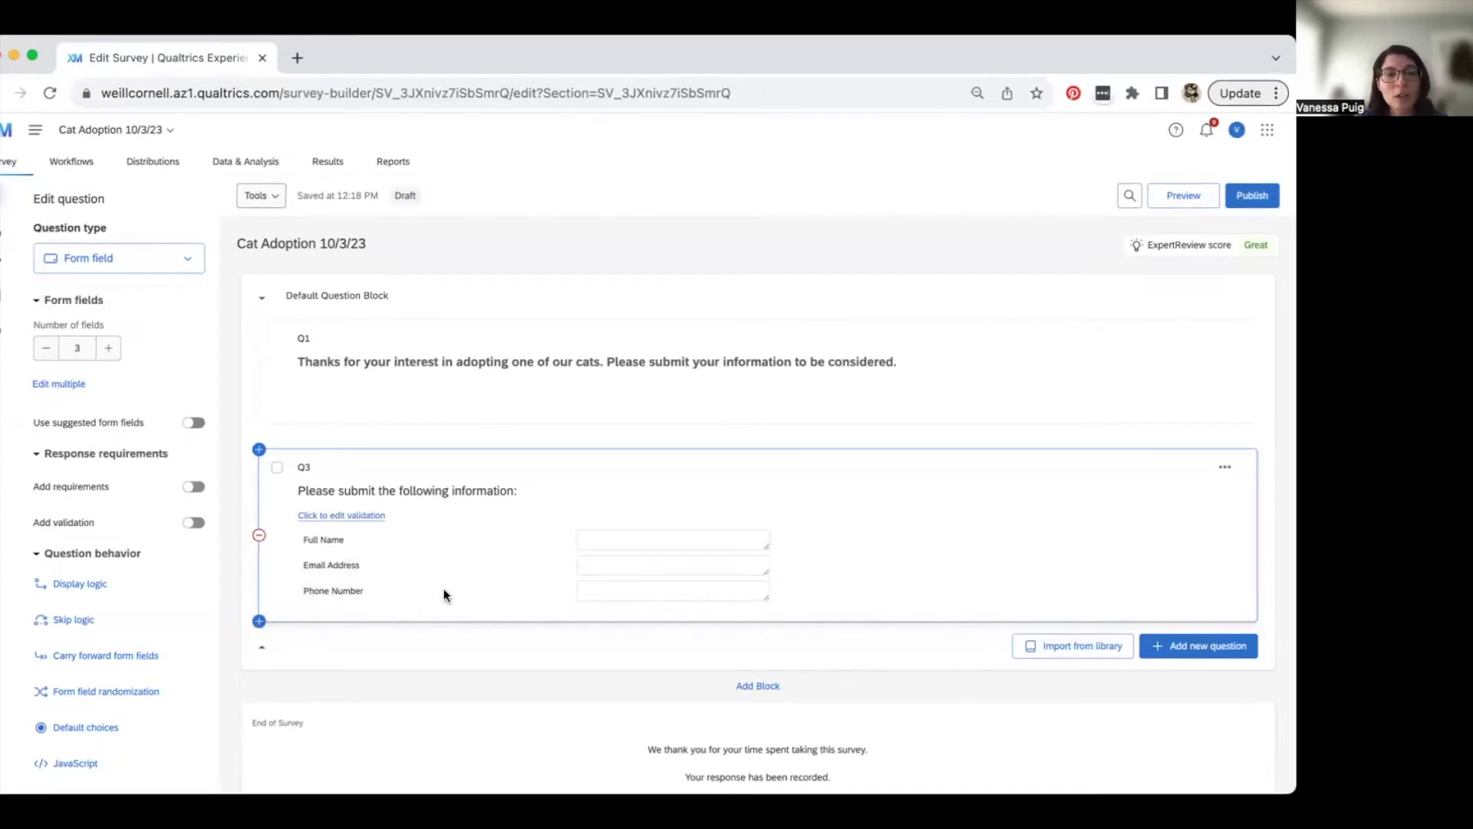
{"action": "left_click", "coordinate": [351, 594]}
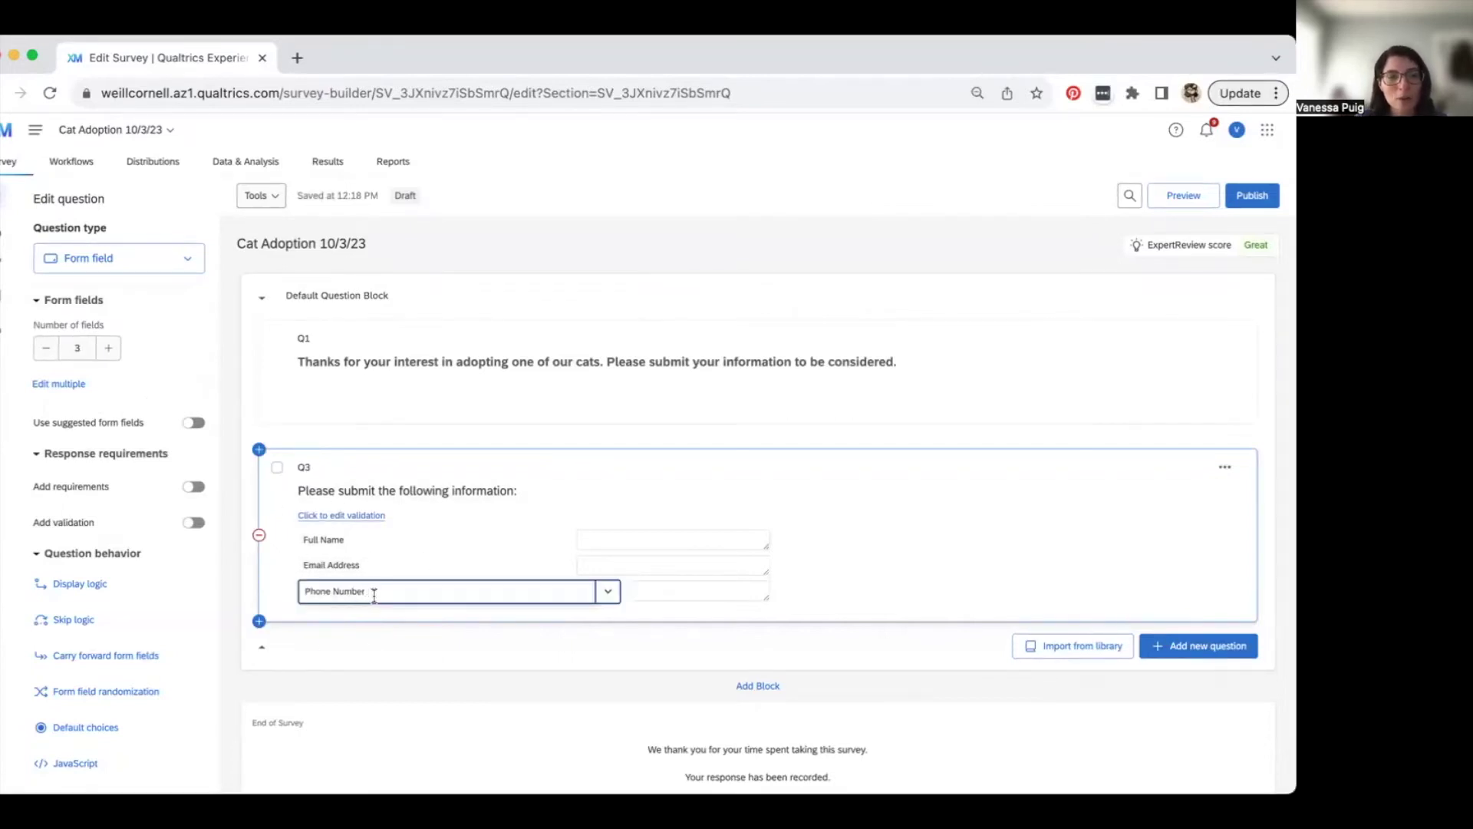
{"action": "key", "text": "Return"}
{"action": "key", "text": "BackSpace"}
{"action": "key", "text": "Tab"}
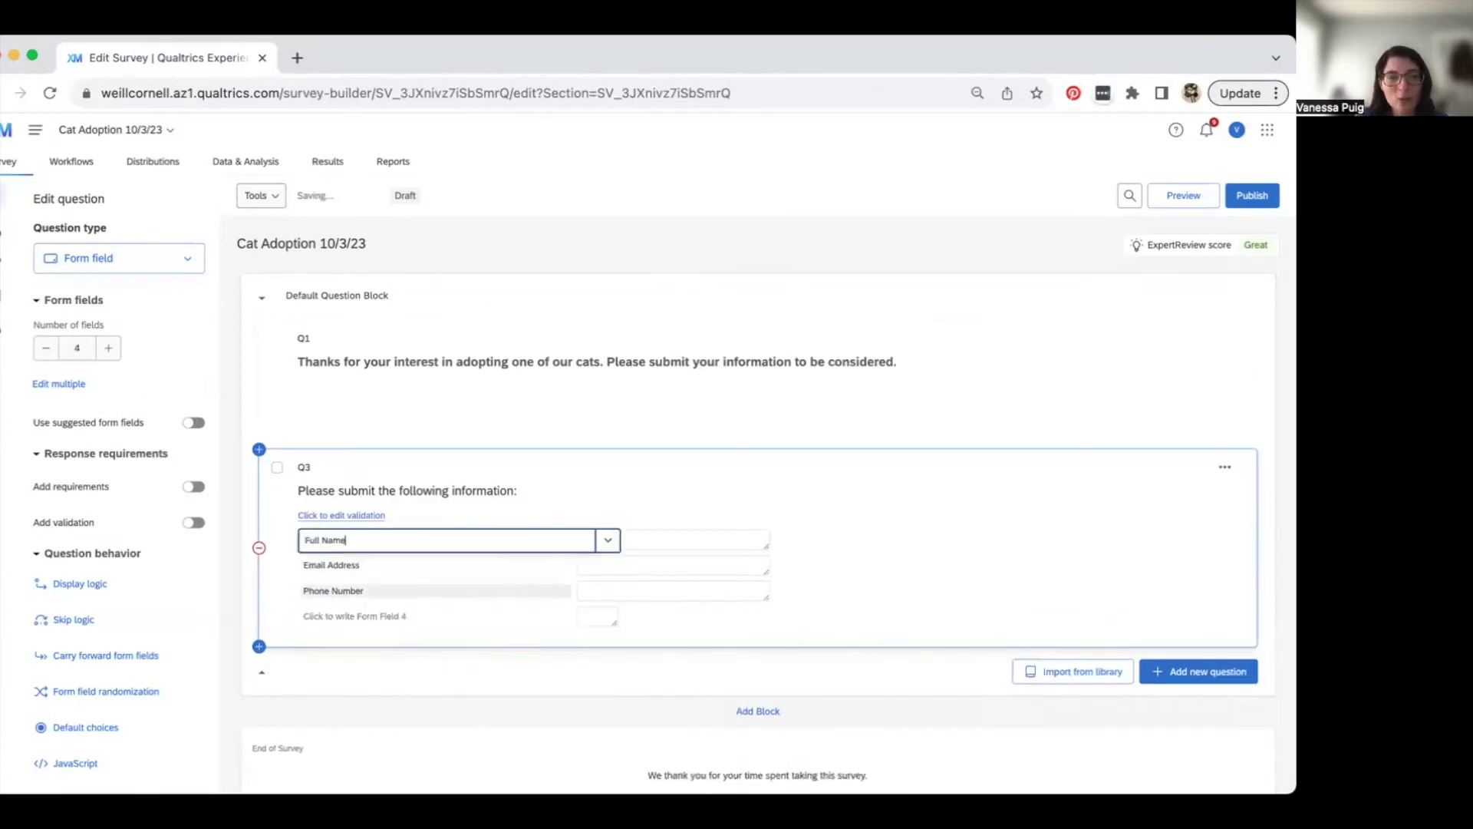
{"action": "type", "text": "e"}
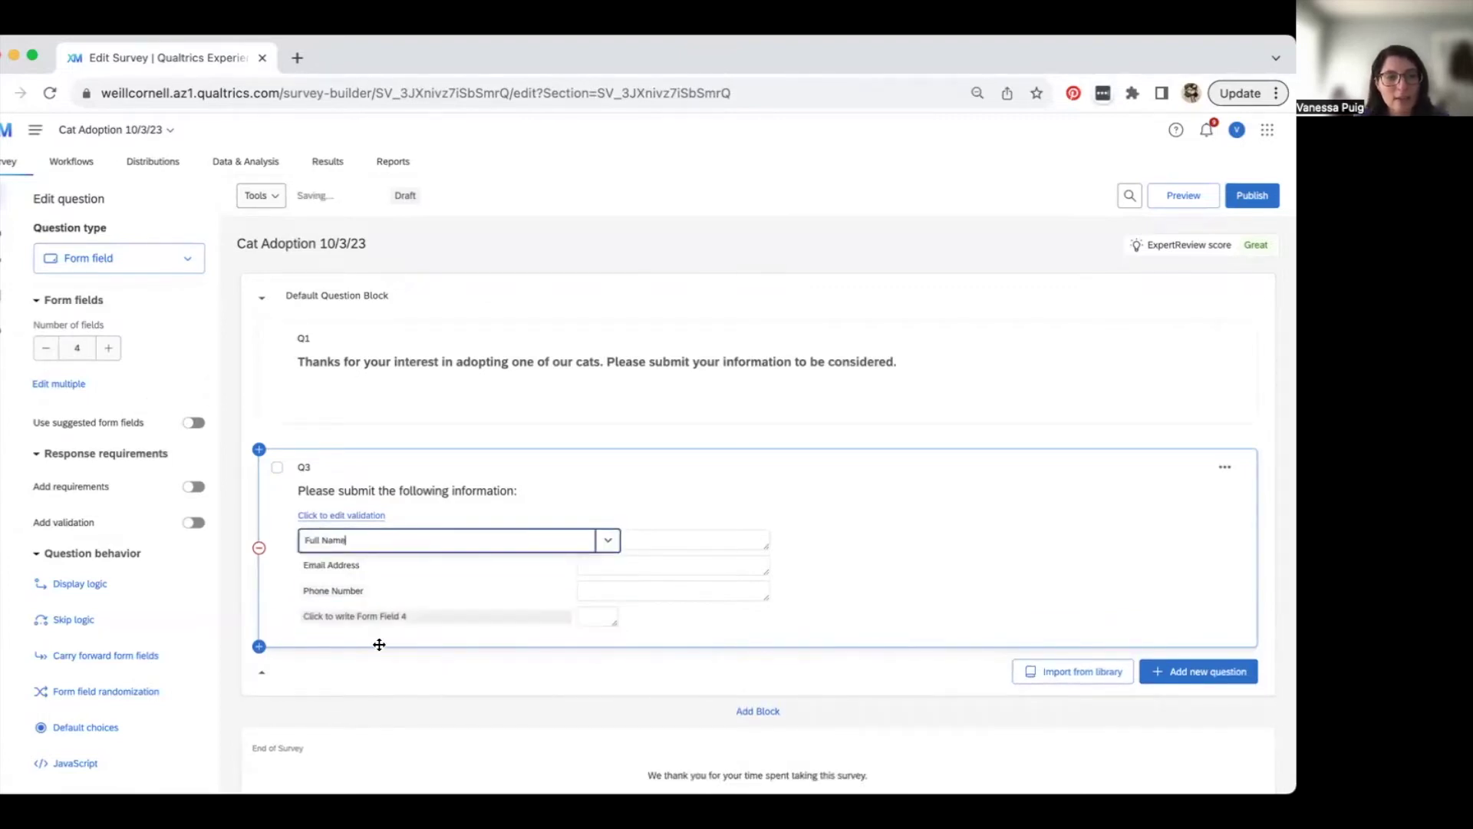
{"action": "left_click", "coordinate": [386, 624]}
{"action": "key", "text": "BackSpace"}
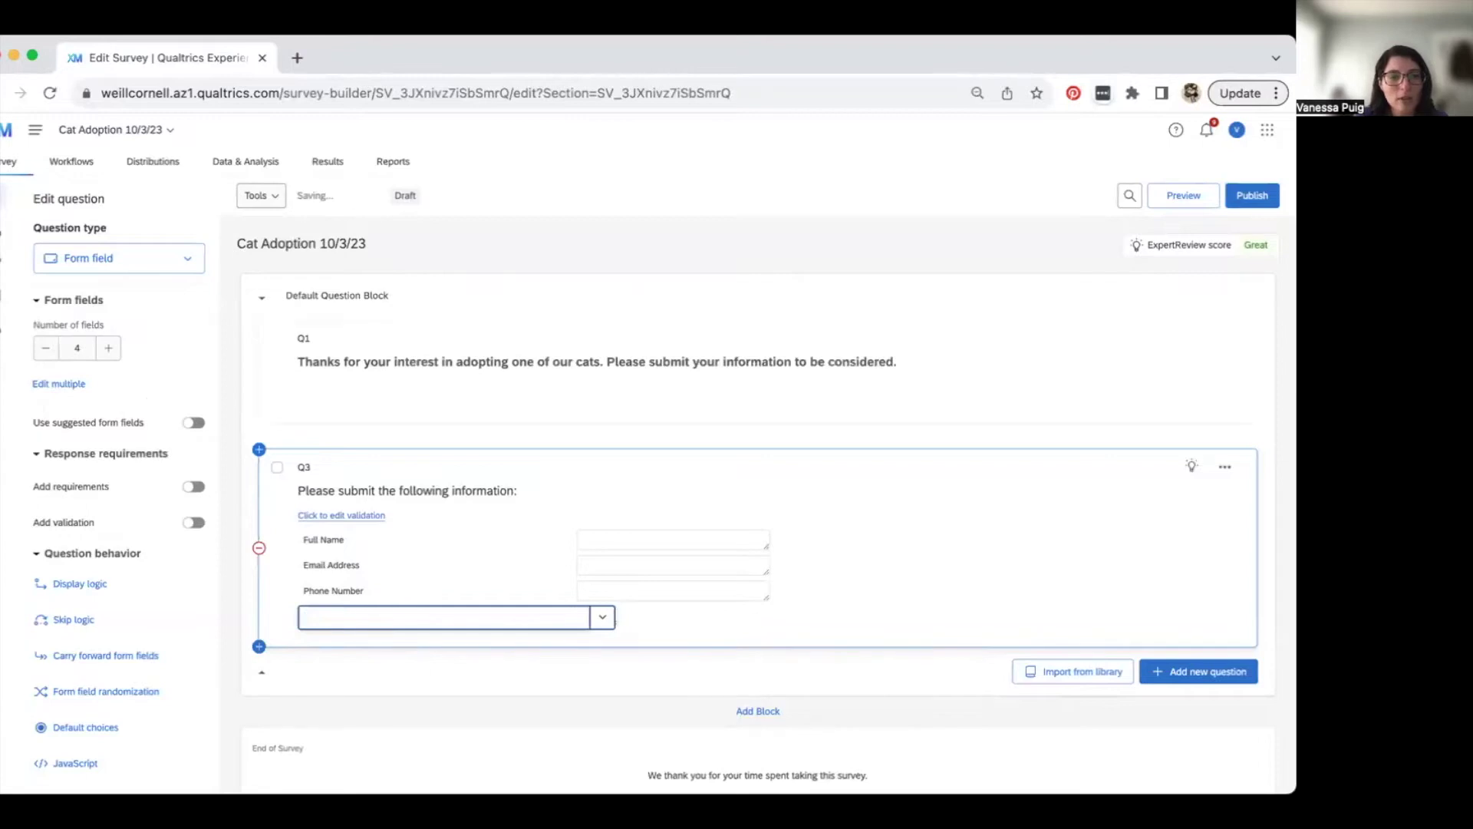
{"action": "key", "text": "BackSpace"}
{"action": "left_click", "coordinate": [929, 591]}
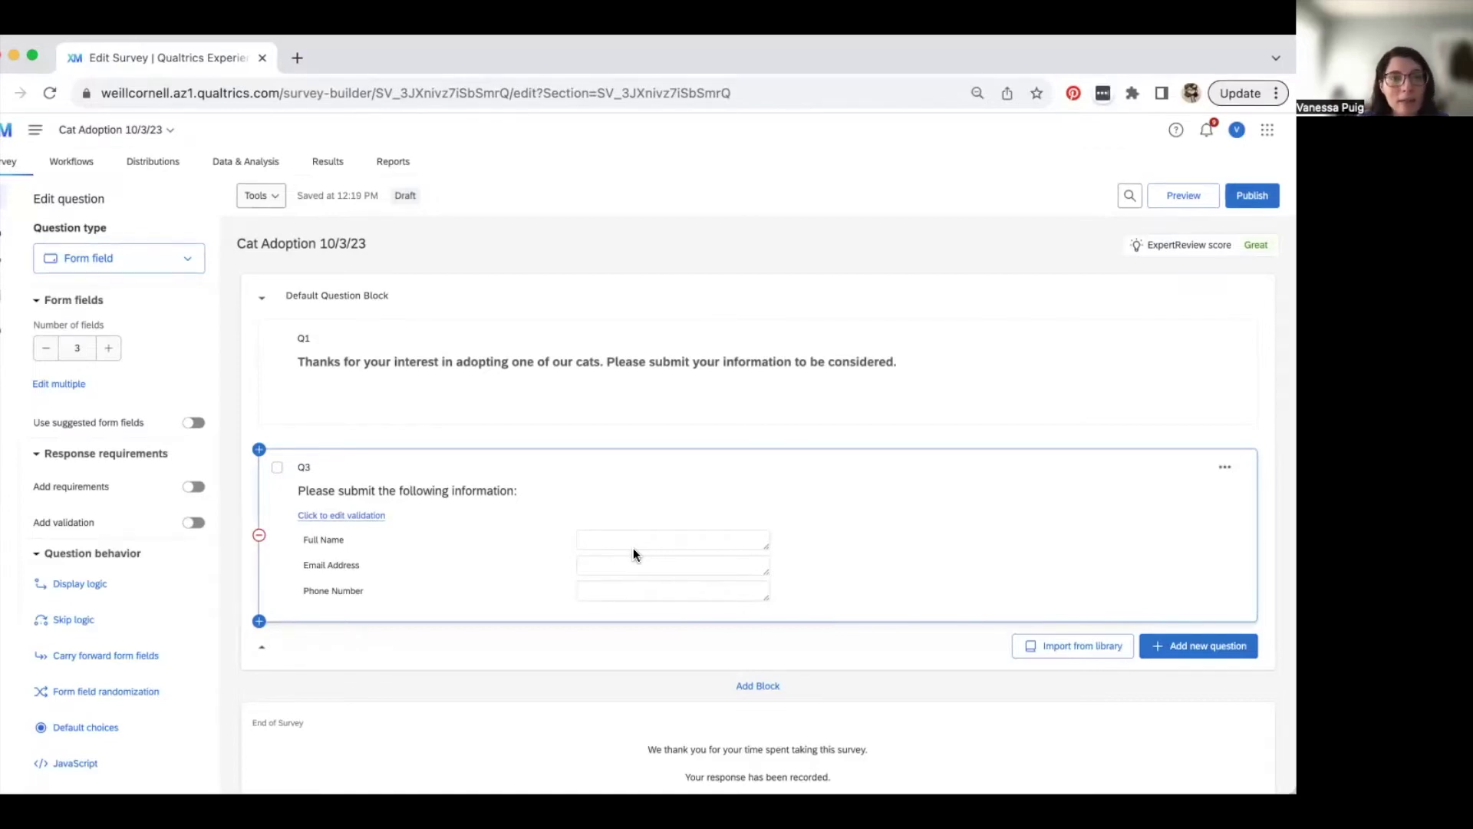
- Show size and validation settings for Q3's Full Name, Email Address and Phone Number fields
{"action": "left_click", "coordinate": [606, 565]}
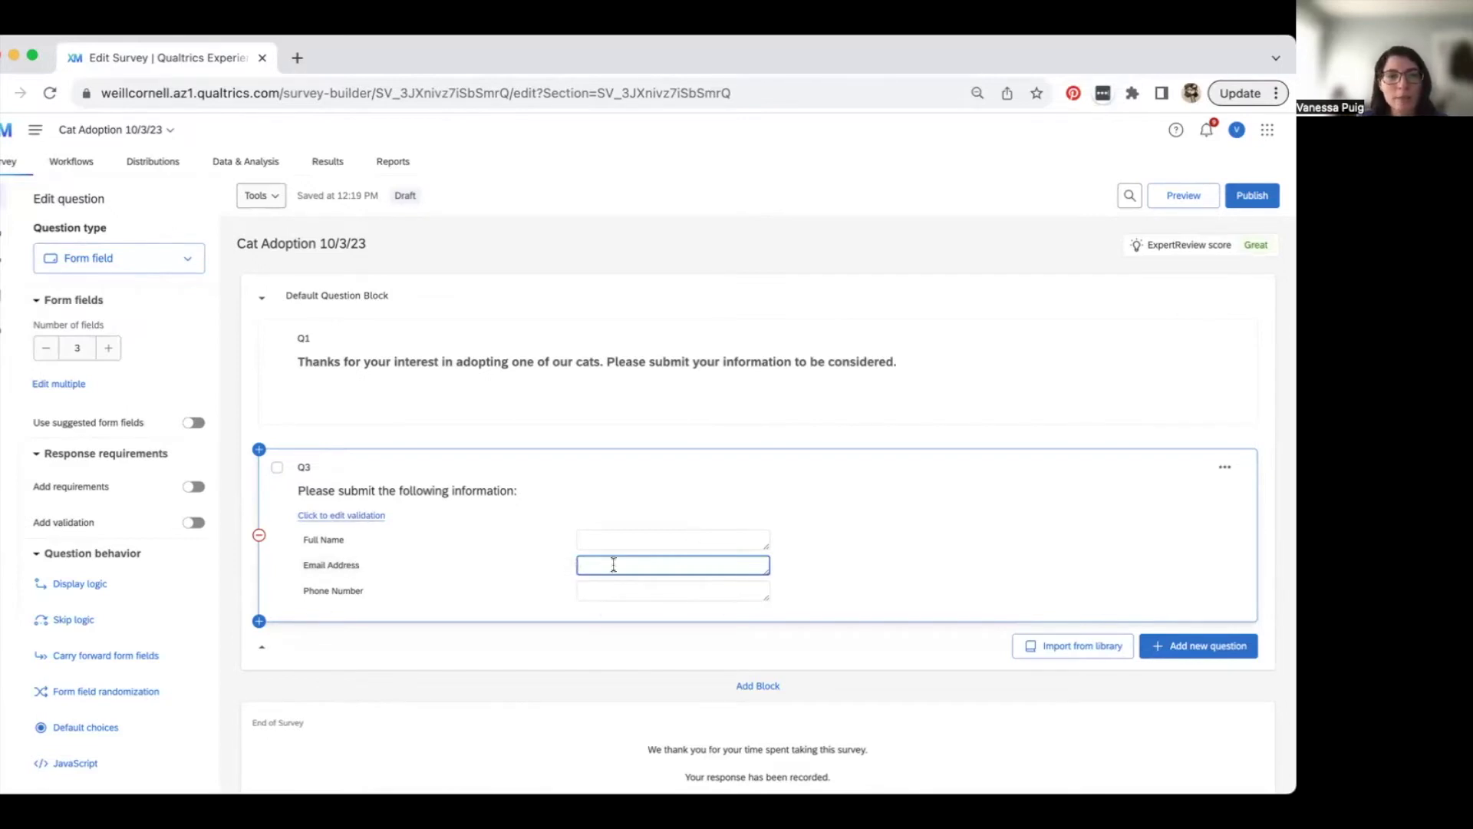
{"action": "left_click", "coordinate": [363, 515]}
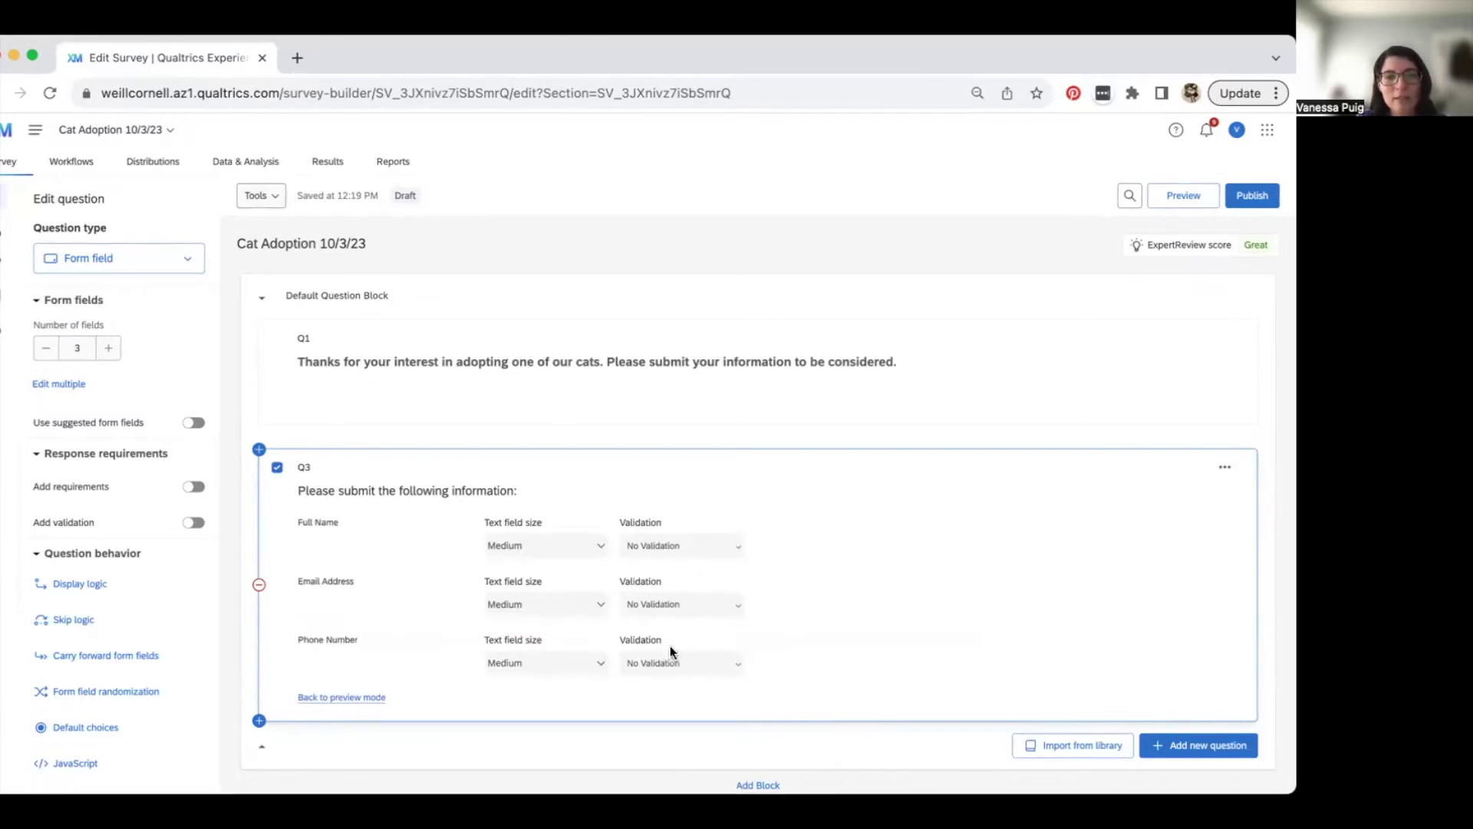
- Set Email Address validation to Valid Email Address and Phone Number to US Phone Number
{"action": "left_click", "coordinate": [736, 612]}
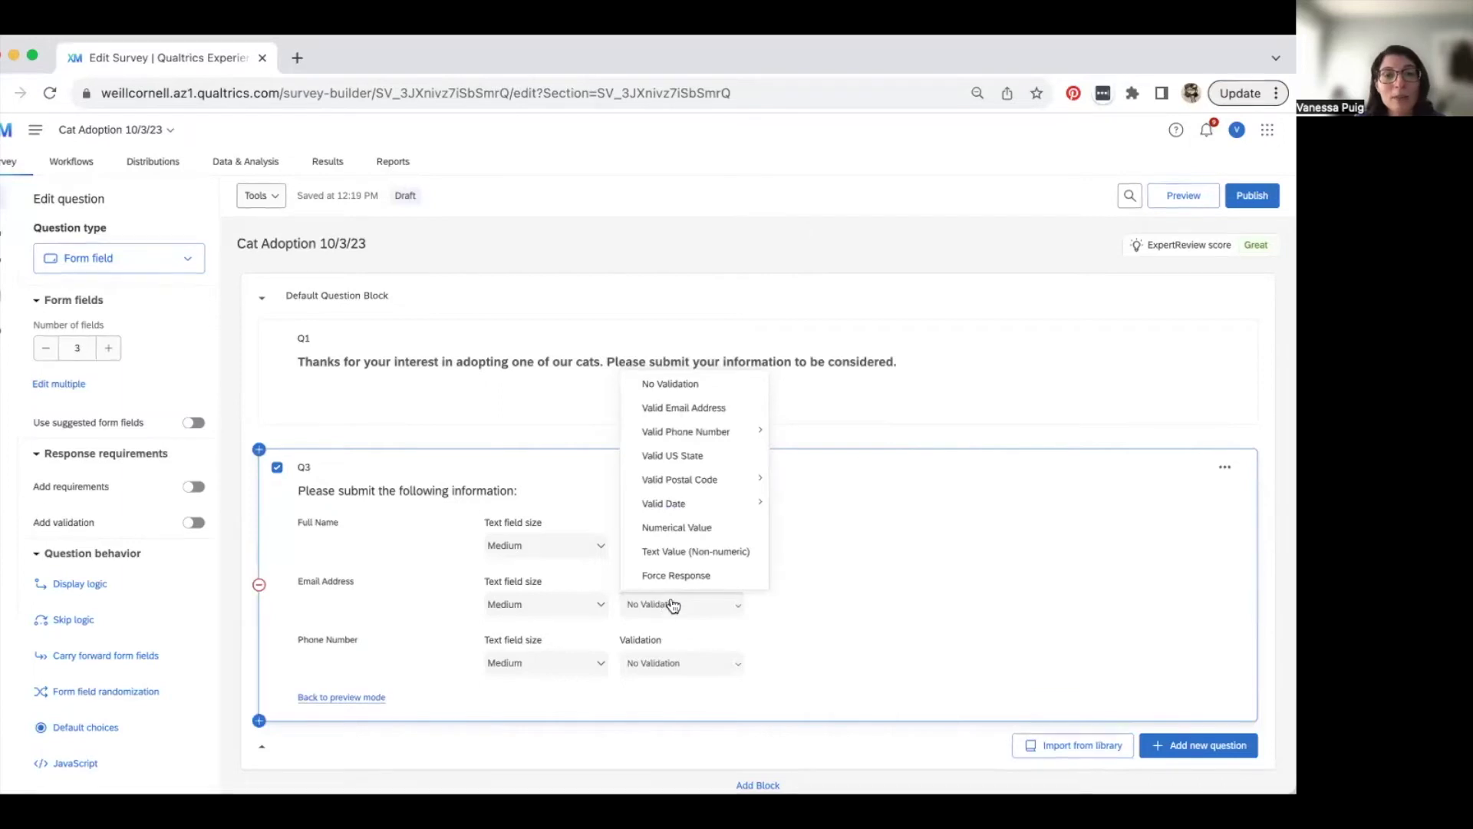
{"action": "left_click", "coordinate": [699, 412]}
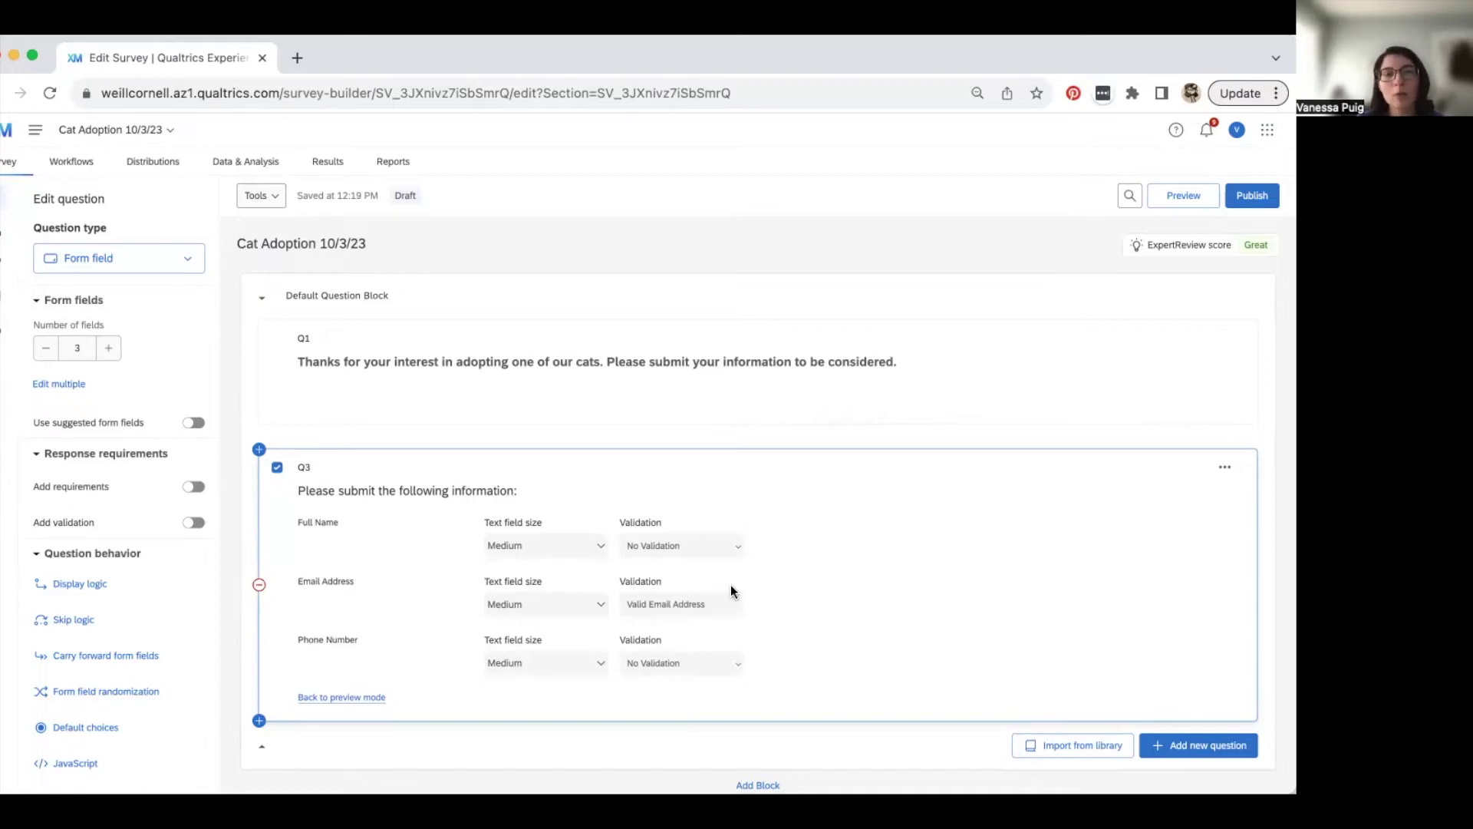
{"action": "left_click", "coordinate": [715, 672]}
{"action": "mouse_move", "coordinate": [718, 495]}
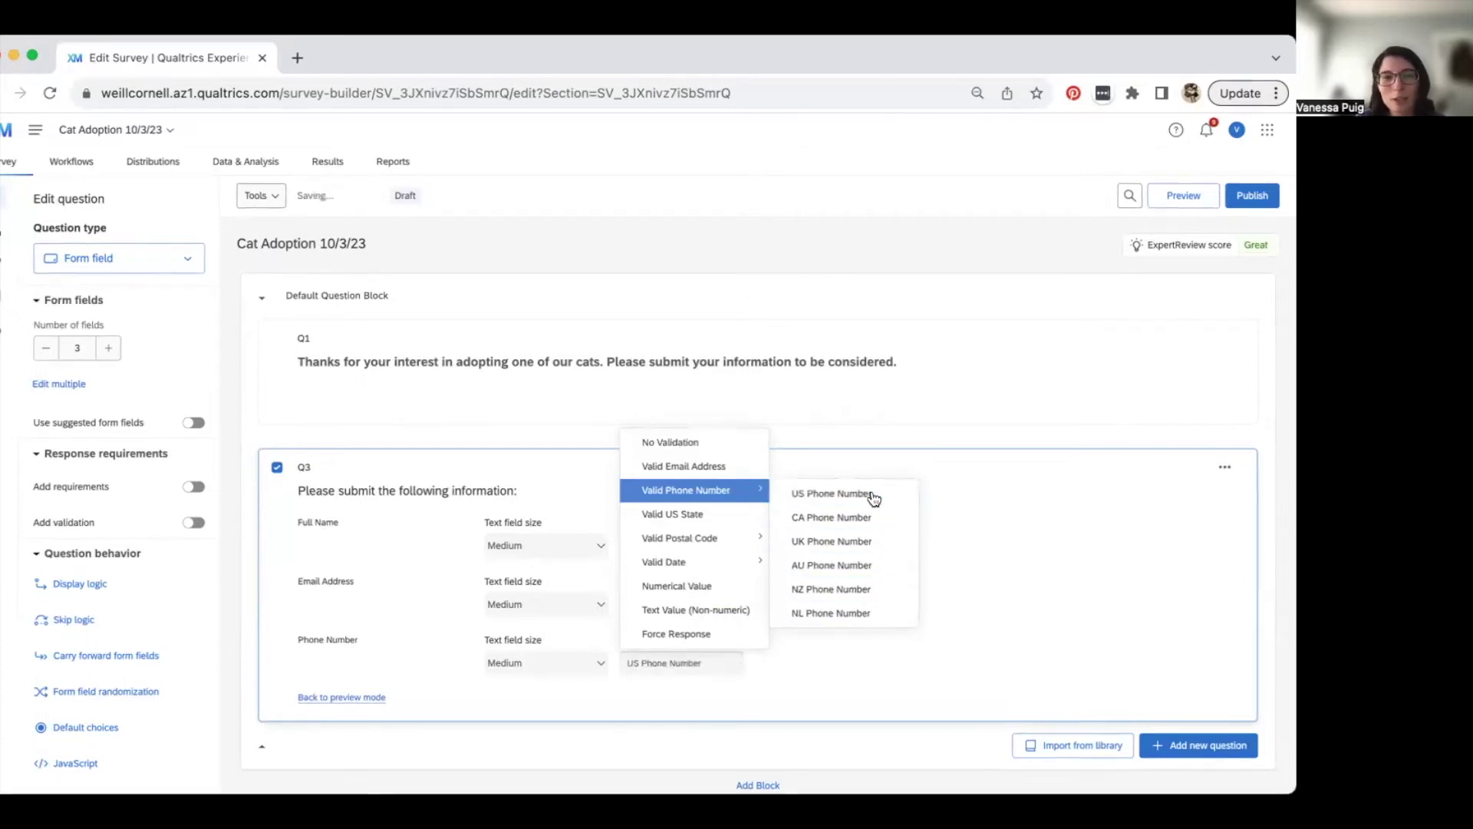
{"action": "left_click", "coordinate": [873, 497]}
- Recheck the phone validation options, close them unchanged, and return Q3 to preview
{"action": "scroll", "coordinate": [810, 598], "scroll_direction": "down", "scroll_amount": 2}
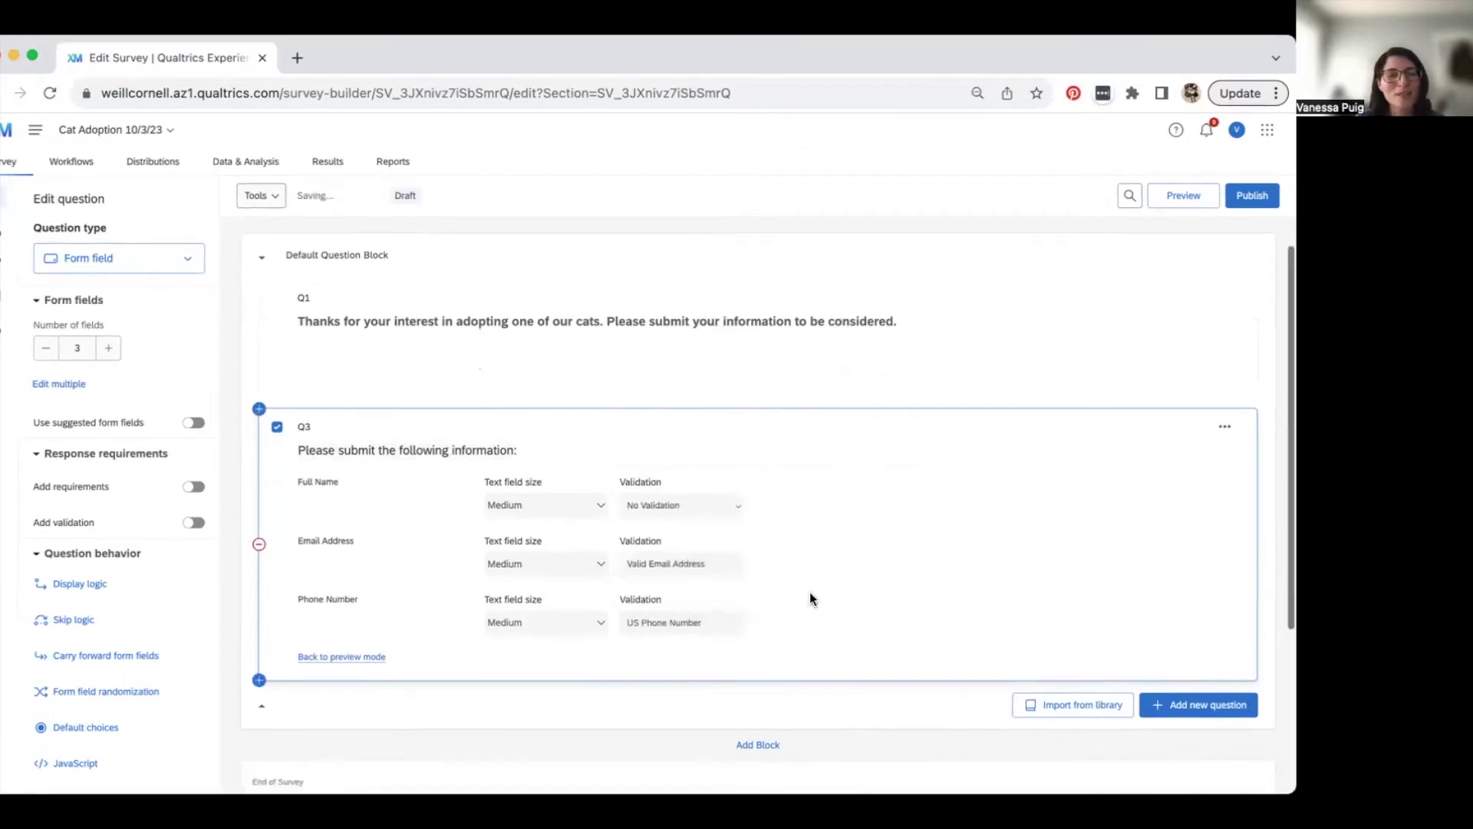
{"action": "left_click", "coordinate": [735, 612]}
{"action": "mouse_move", "coordinate": [730, 424]}
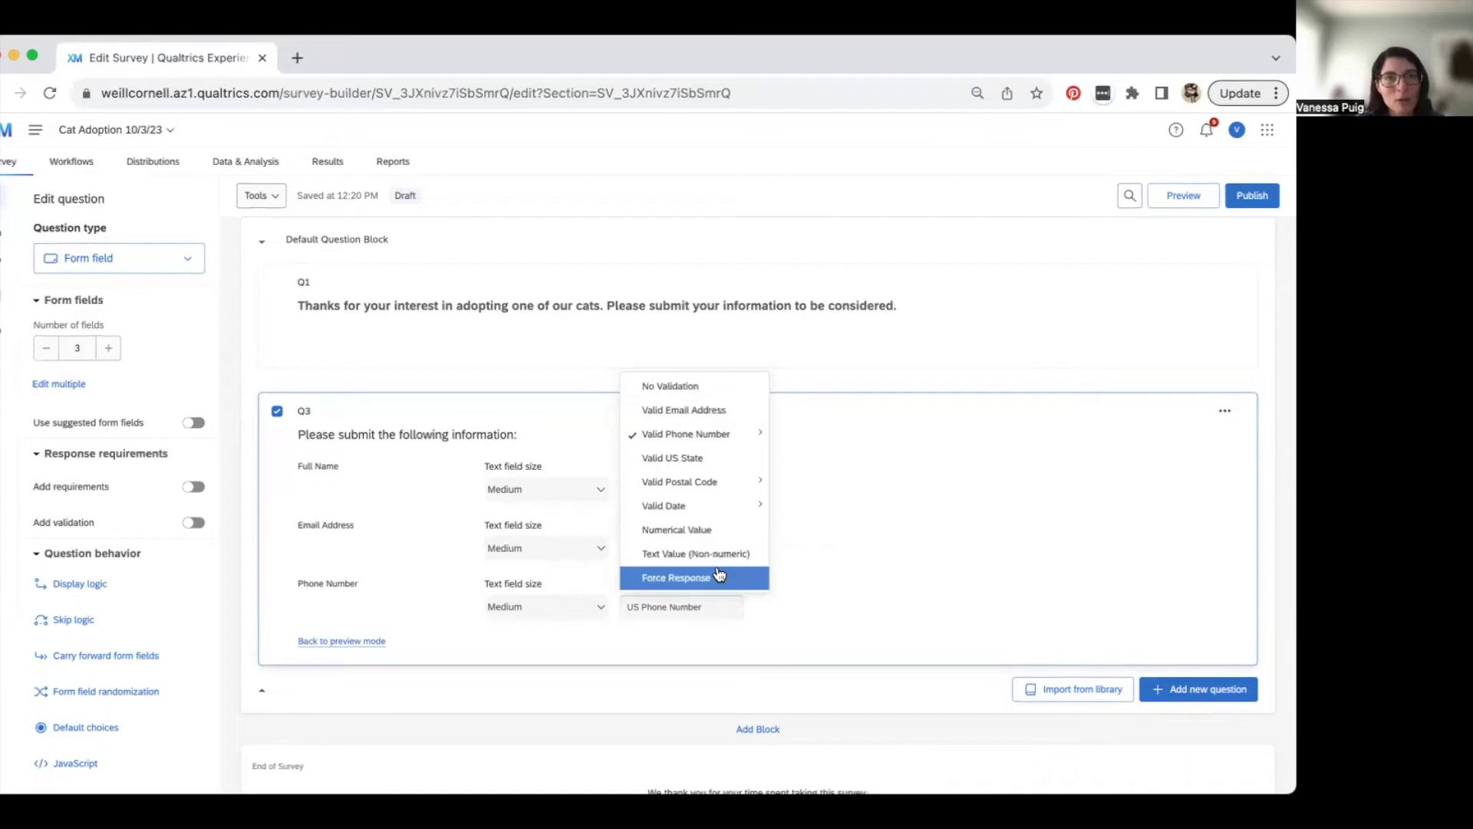
{"action": "left_click", "coordinate": [851, 533]}
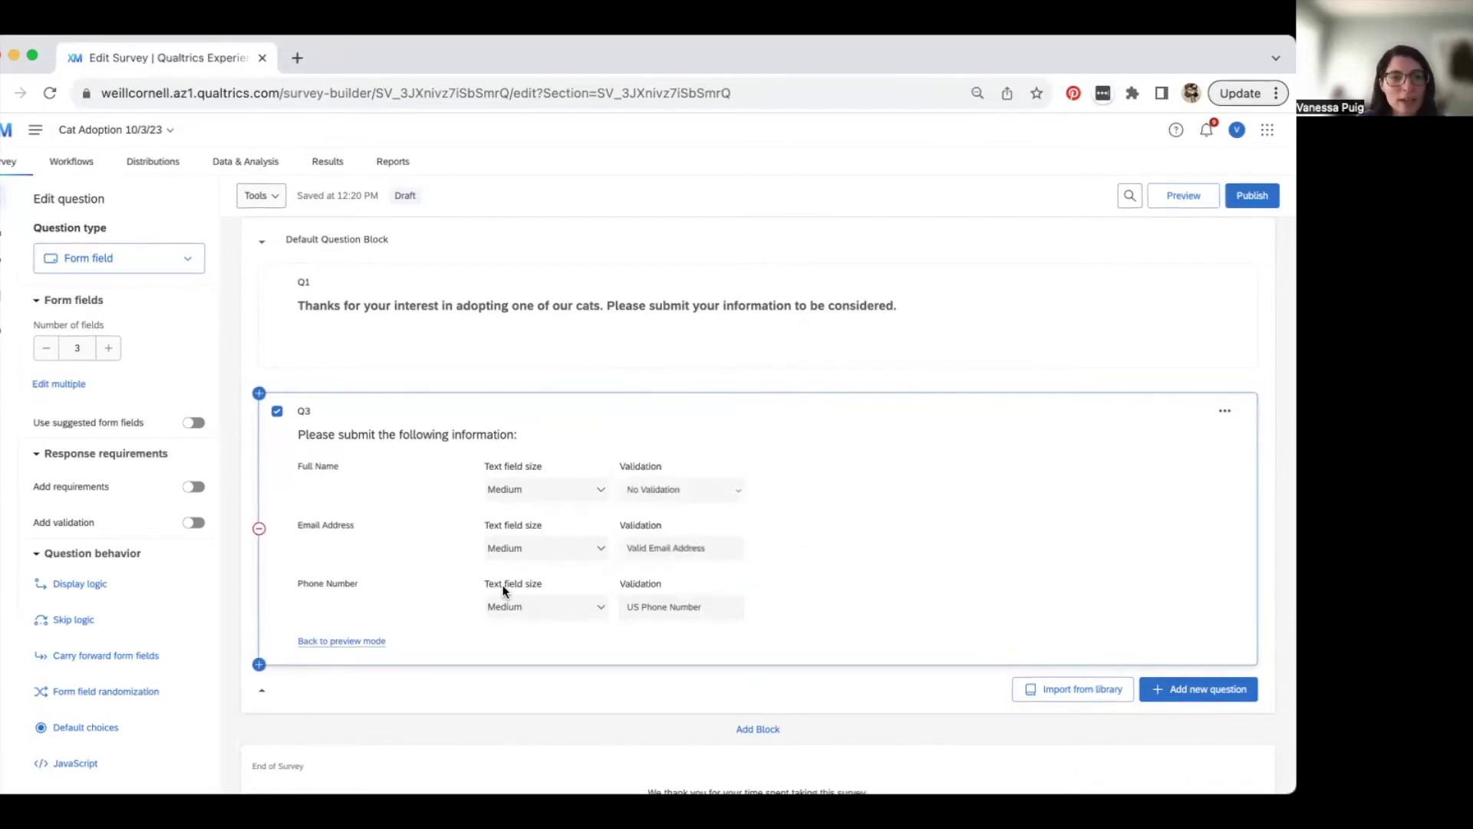
{"action": "left_click", "coordinate": [335, 641]}
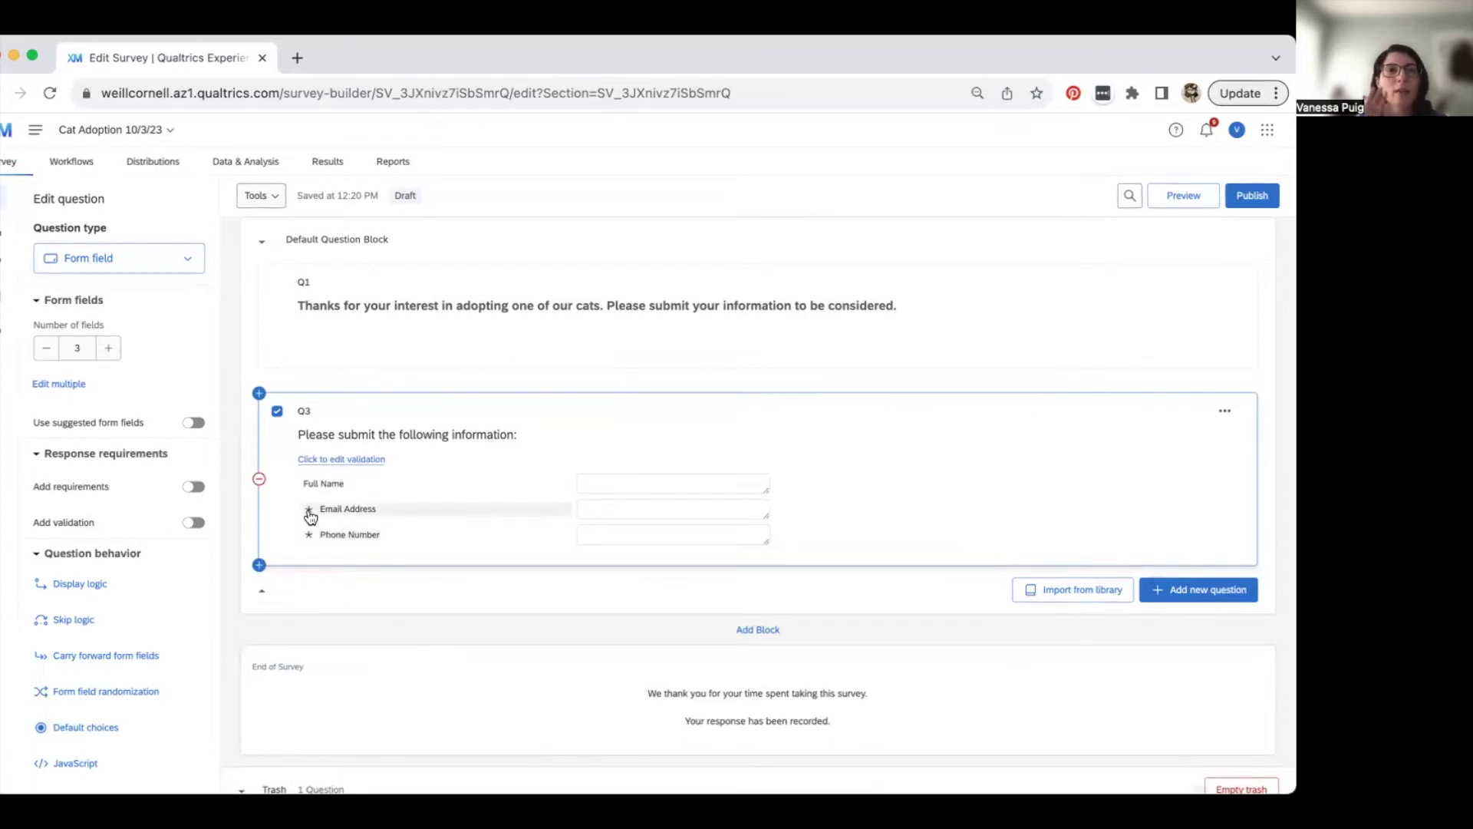
- Confirm Phone Number and Email Address now show required asterisks in Q3's preview
{"action": "mouse_move", "coordinate": [307, 509]}
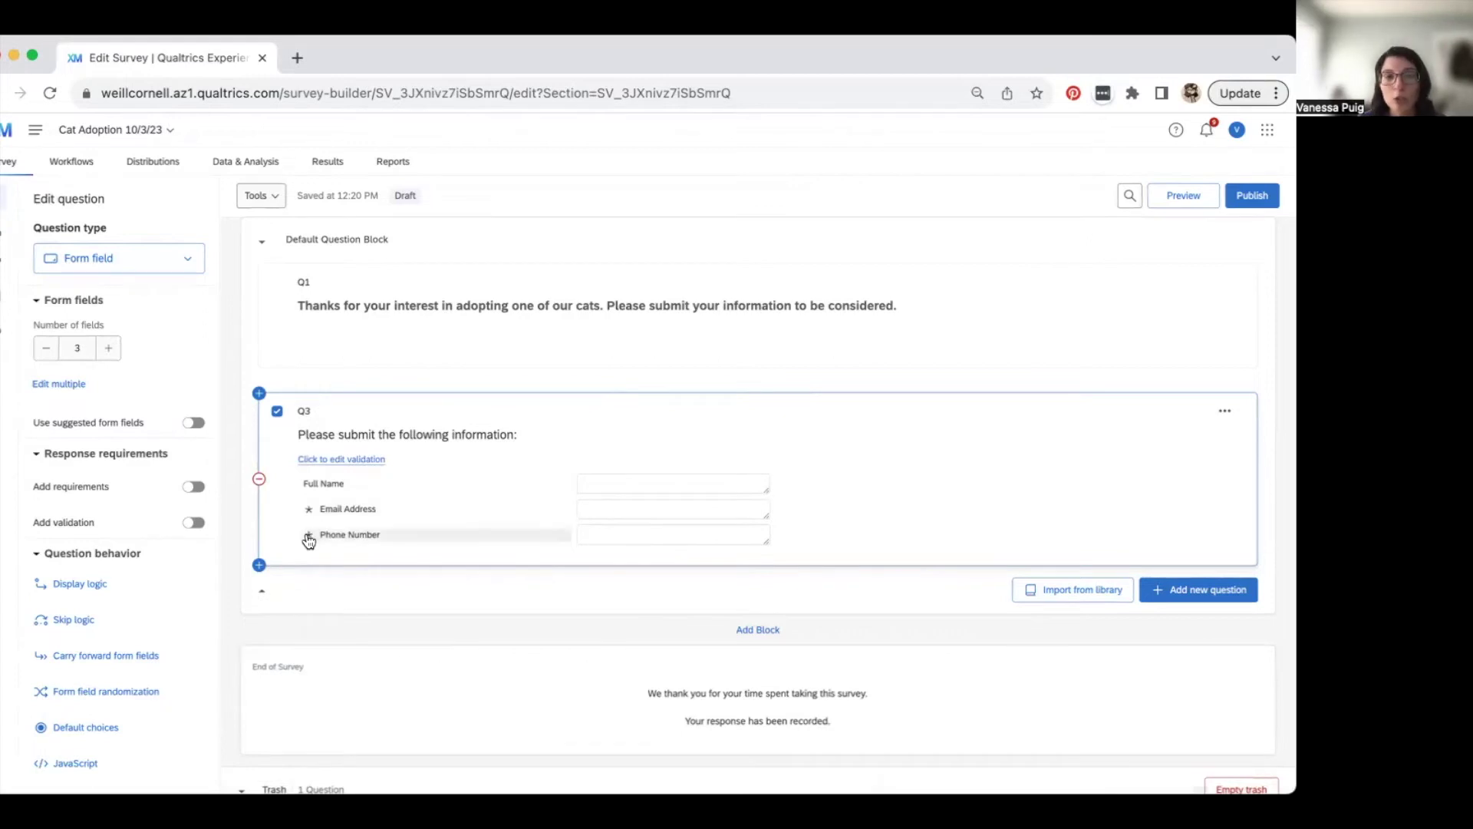
{"action": "left_click", "coordinate": [307, 534]}
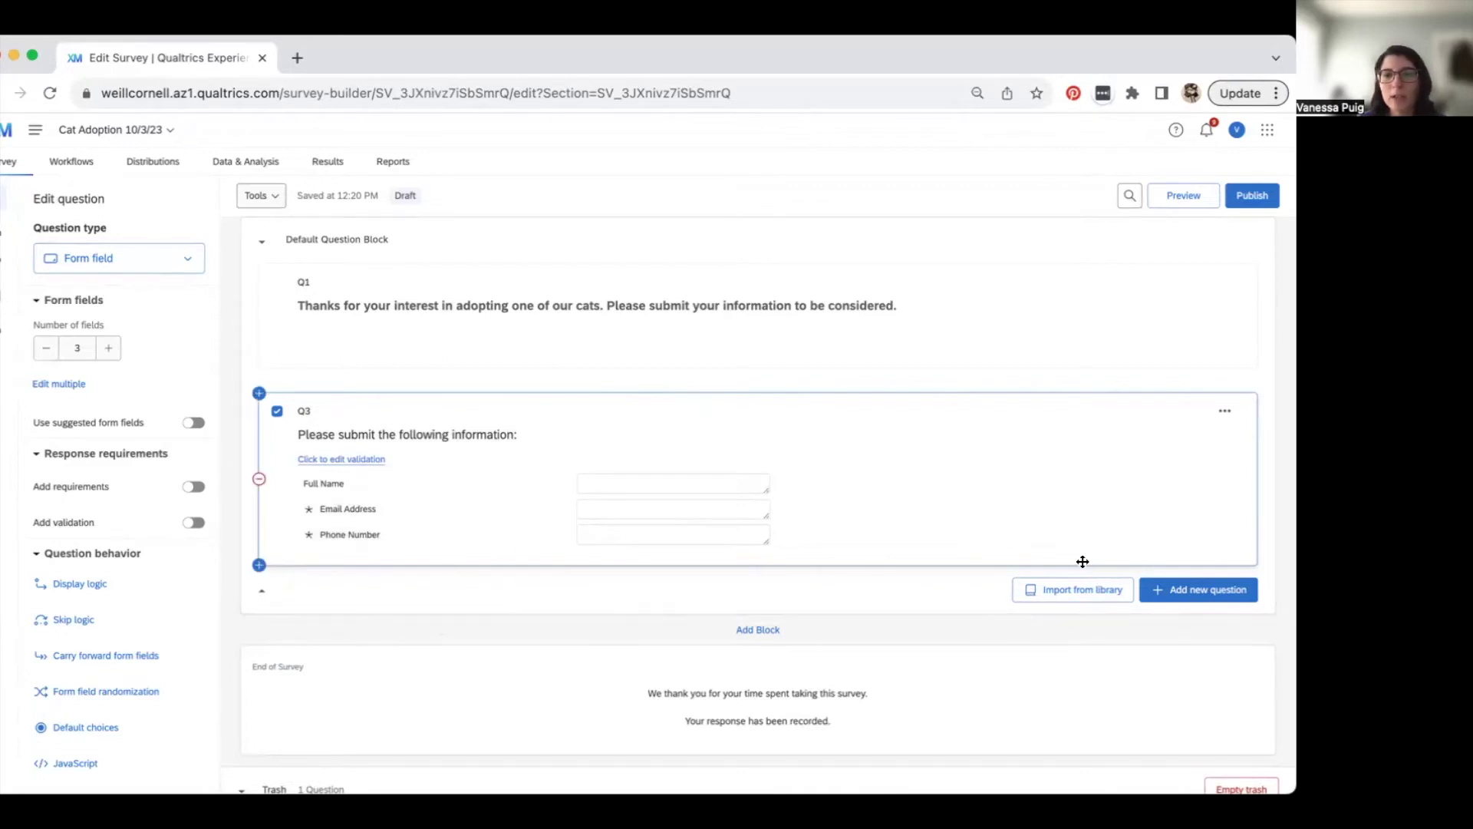
{"action": "left_click", "coordinate": [1167, 598]}
- Add multiple-choice Q4 reading 'Do you currently have any pets in your home'
{"action": "scroll", "coordinate": [1143, 430], "scroll_direction": "up", "scroll_amount": 1}
{"action": "scroll", "coordinate": [1127, 453], "scroll_direction": "down", "scroll_amount": 3}
{"action": "scroll", "coordinate": [1128, 452], "scroll_direction": "up", "scroll_amount": 3}
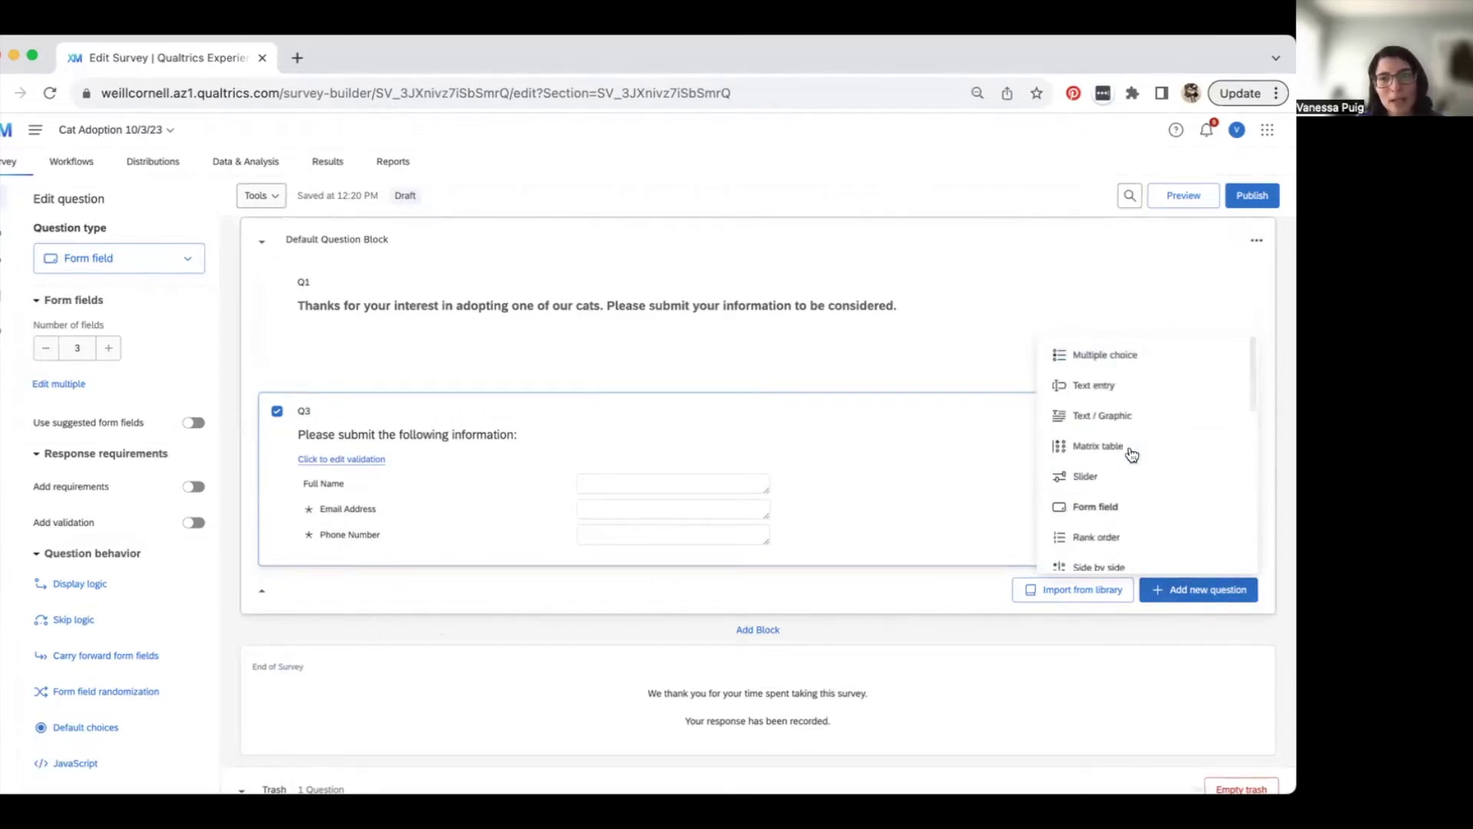
{"action": "left_click", "coordinate": [1135, 356]}
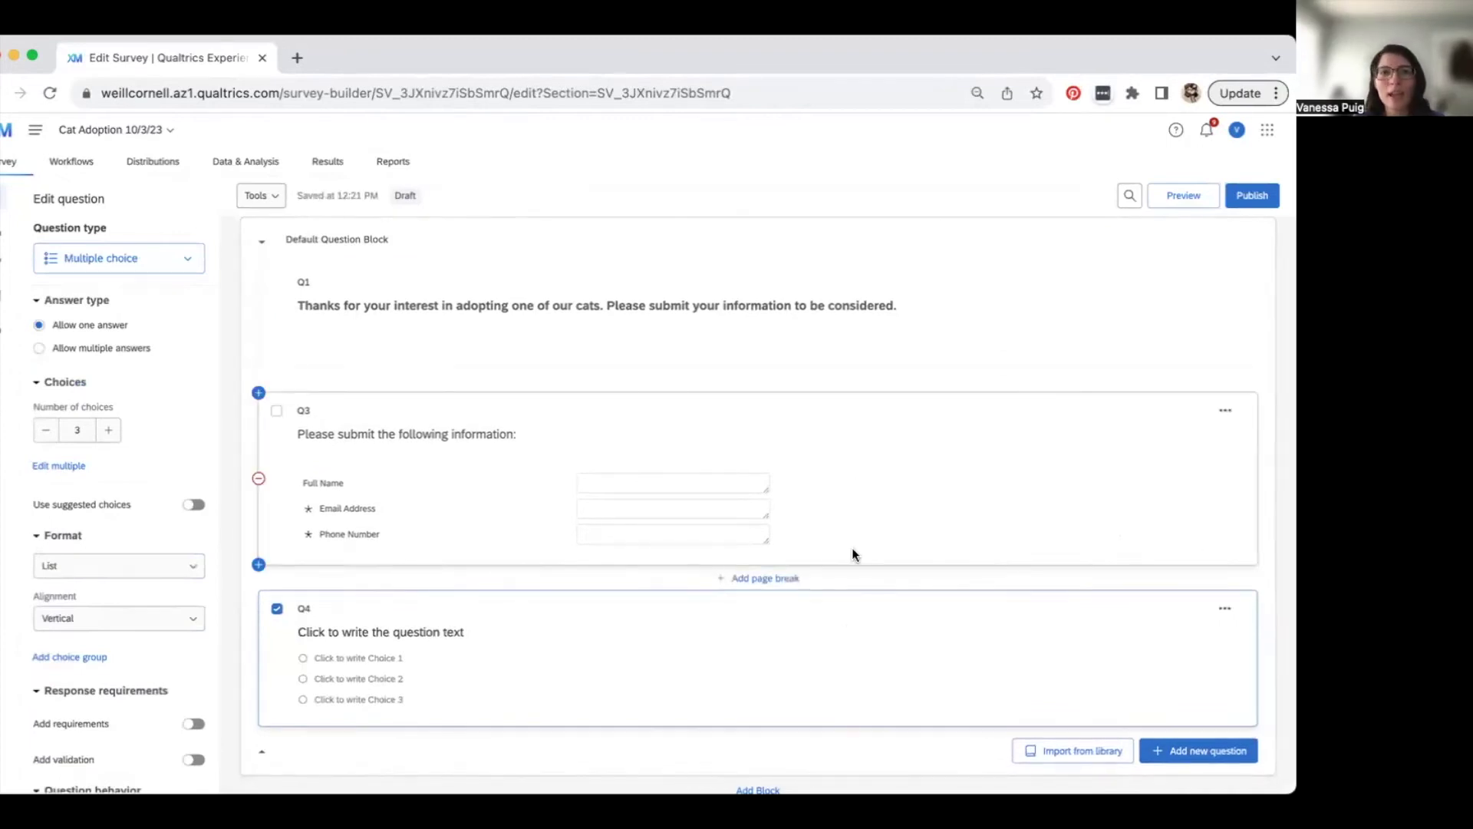
{"action": "left_click", "coordinate": [417, 627]}
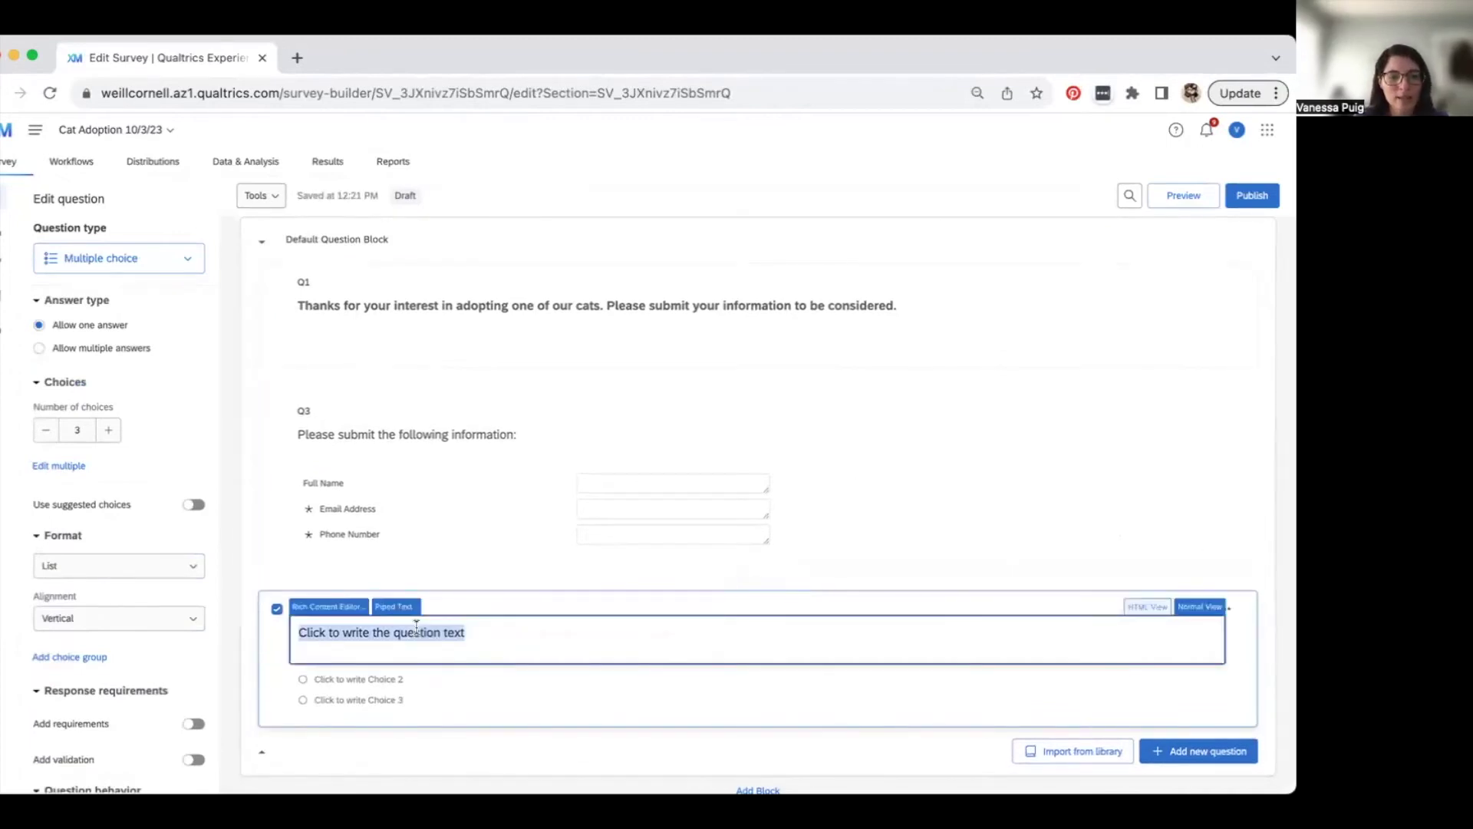
{"action": "type", "text": "Do you currently have any pets in your home?"}
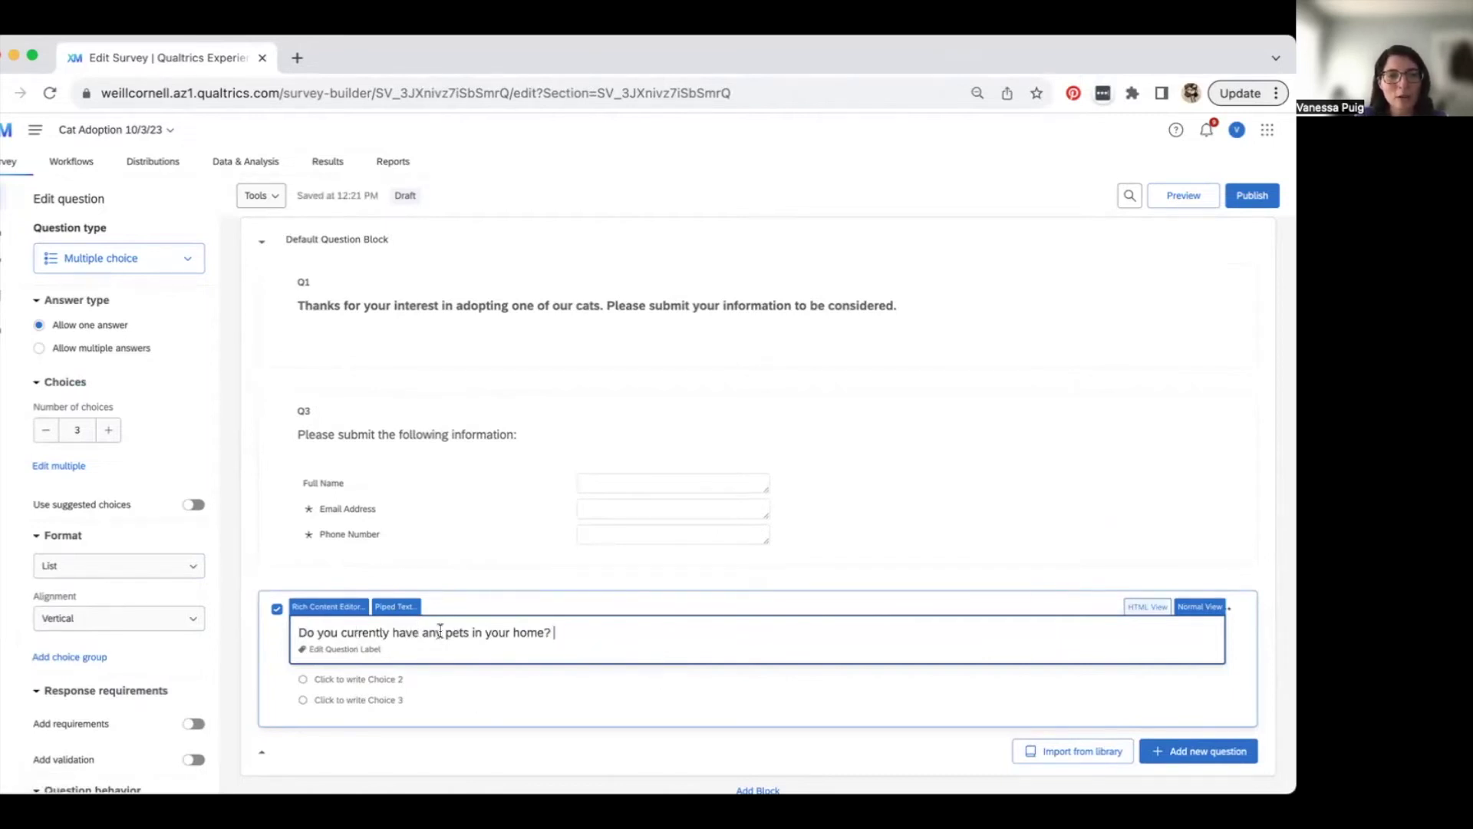
- Apply suggested Yes–No choices to Q4 and reduce them to just No and Yes
{"action": "left_click", "coordinate": [637, 690]}
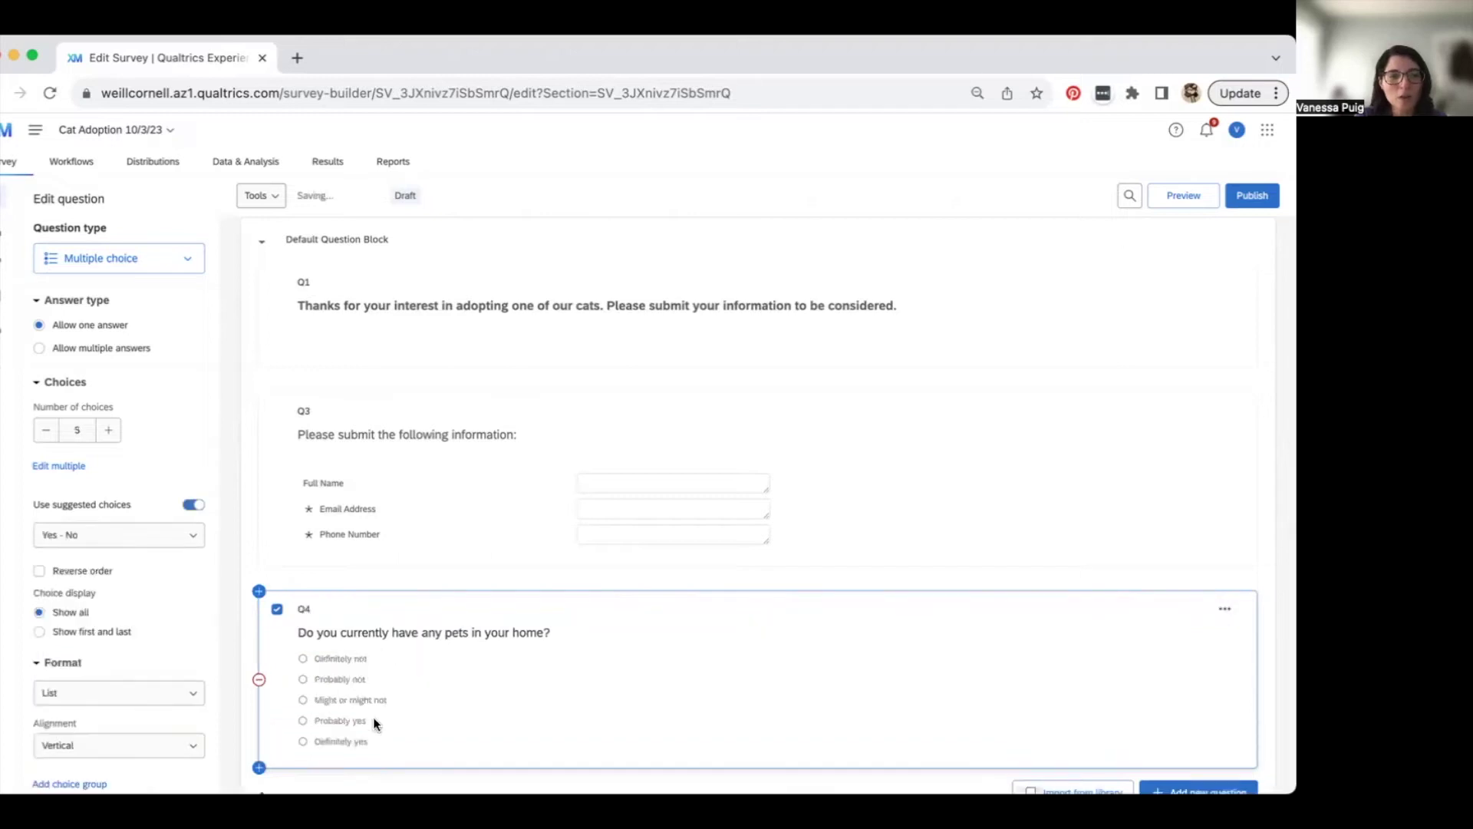
{"action": "scroll", "coordinate": [383, 637], "scroll_direction": "down", "scroll_amount": 2}
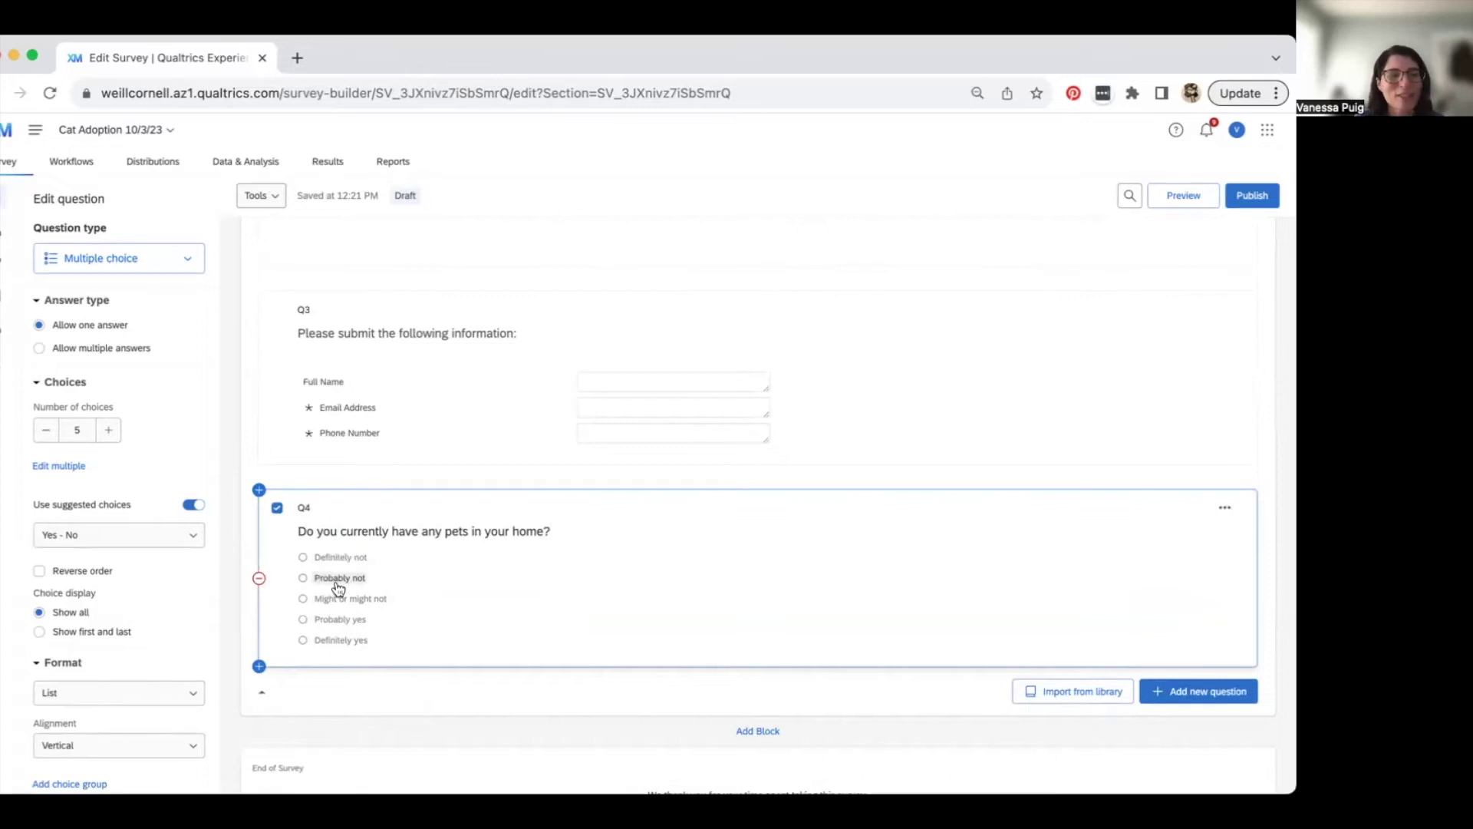
{"action": "left_click", "coordinate": [48, 431]}
{"action": "left_click", "coordinate": [48, 430]}
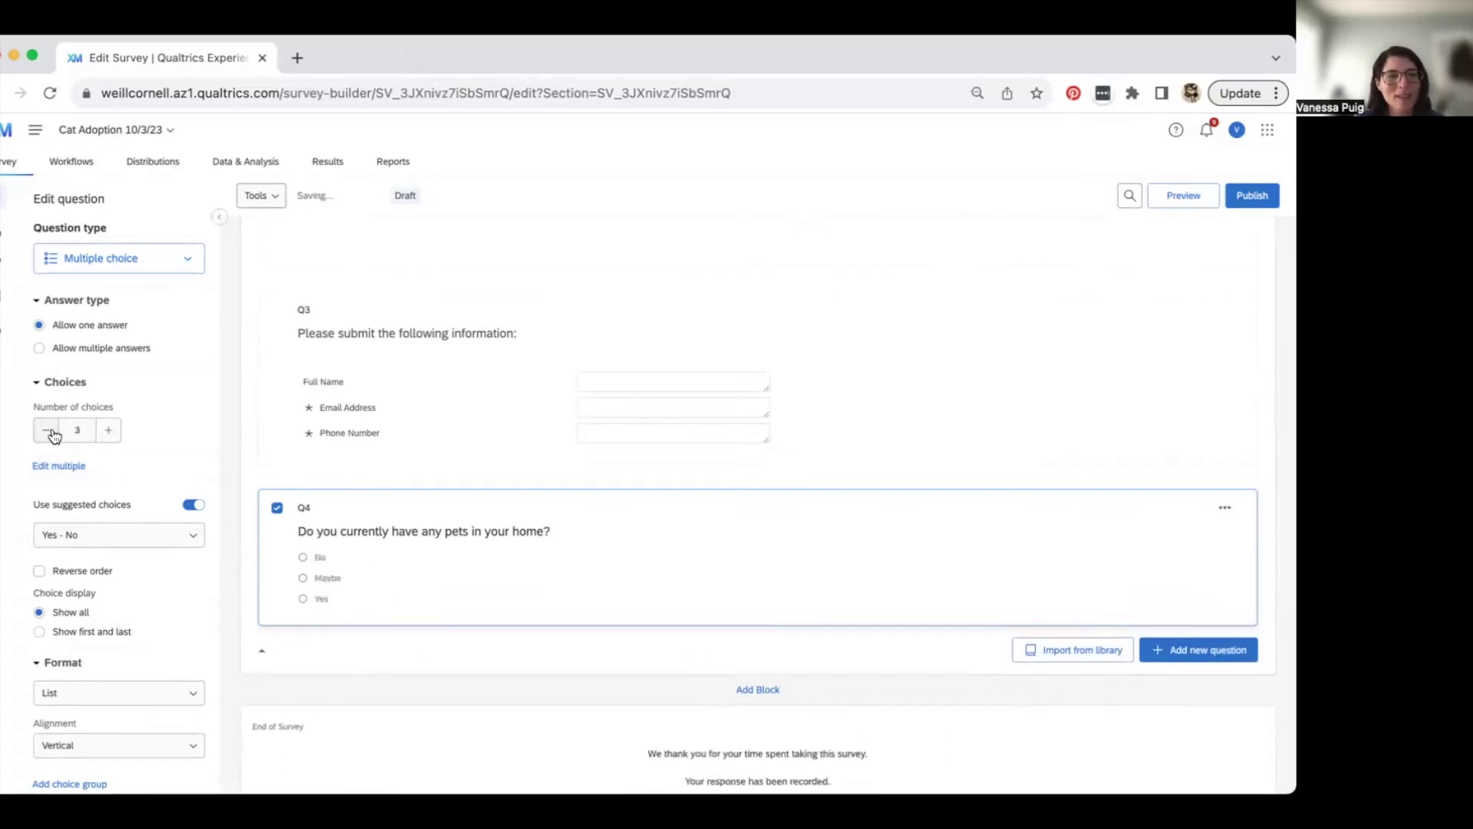
{"action": "left_click", "coordinate": [47, 430]}
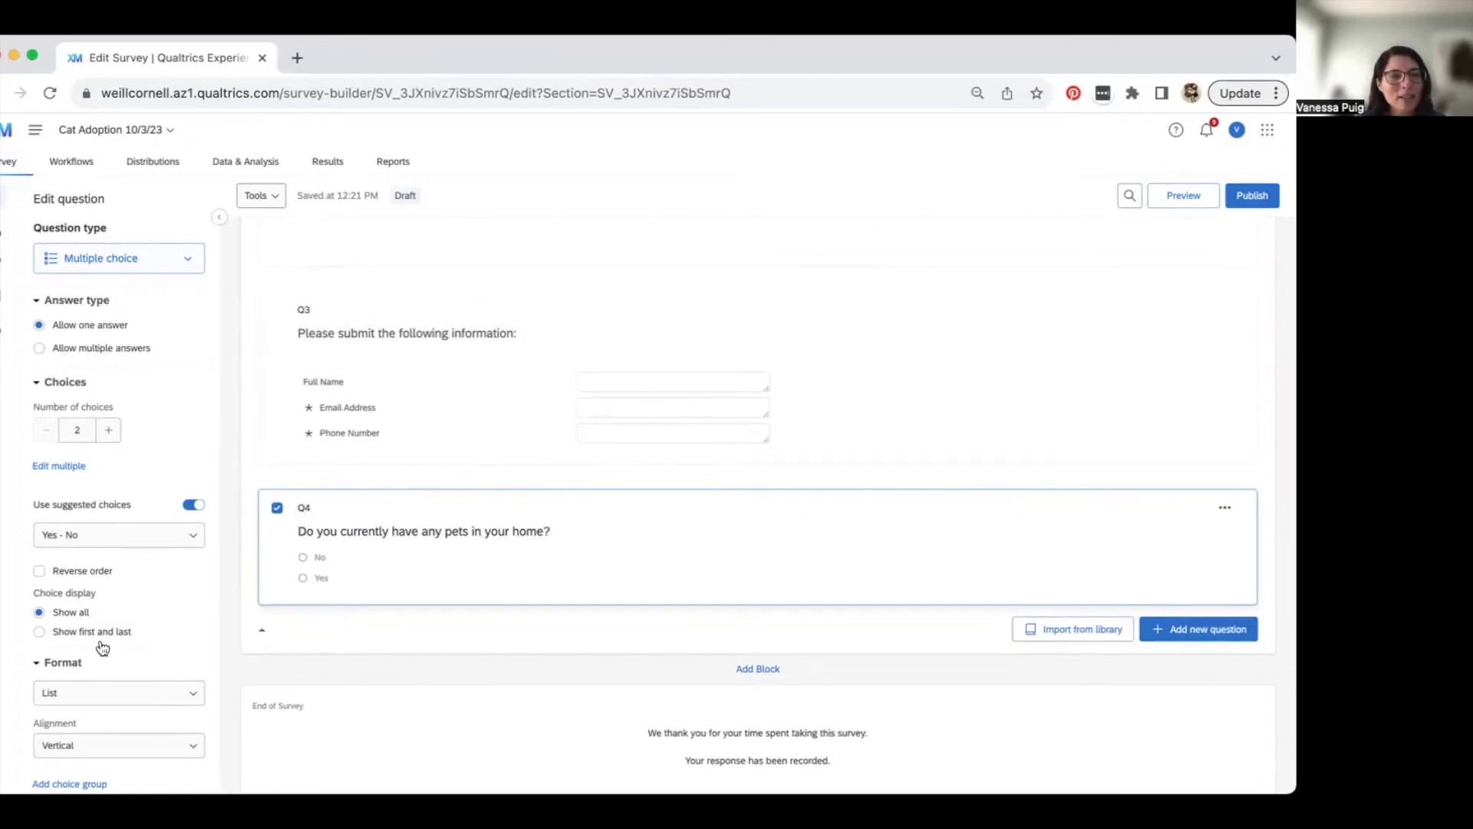
{"action": "scroll", "coordinate": [99, 645], "scroll_direction": "down", "scroll_amount": 3}
{"action": "scroll", "coordinate": [99, 647], "scroll_direction": "up", "scroll_amount": 2}
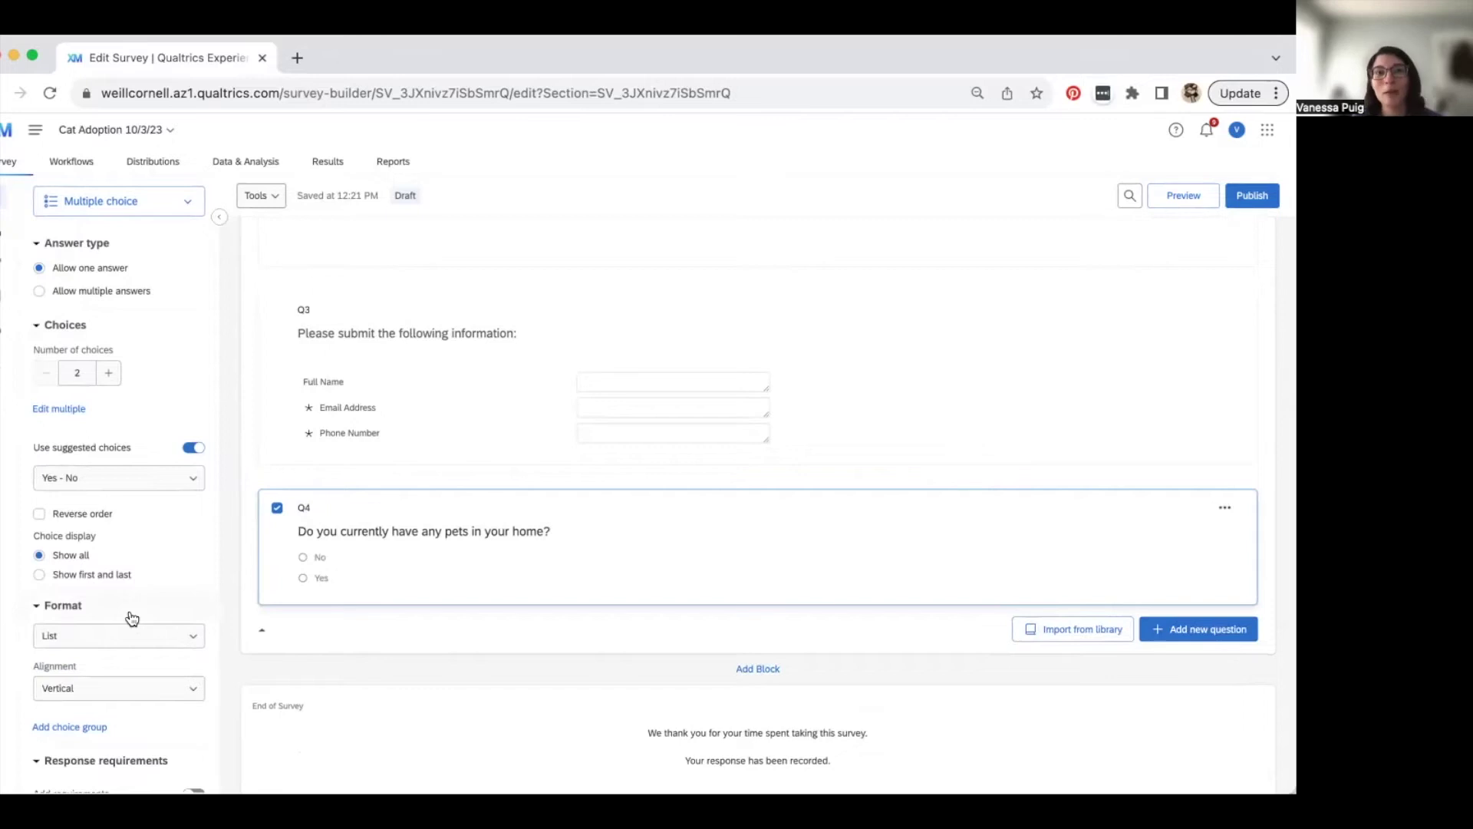
{"action": "scroll", "coordinate": [527, 591], "scroll_direction": "down", "scroll_amount": 2}
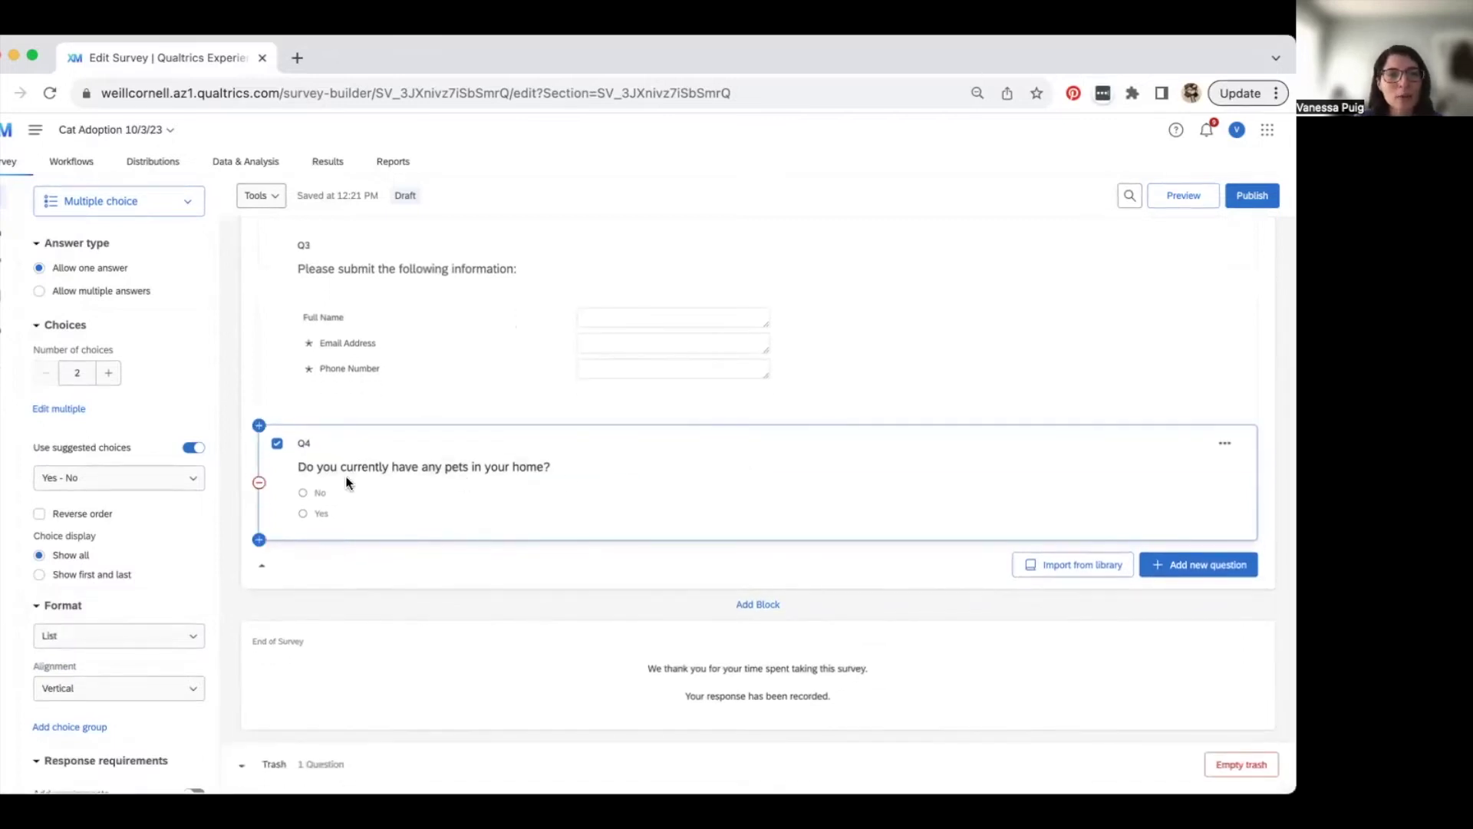
- Add multiple-choice Q5 asking 'What kind of pets do you currently have? Please select all the apply.'
{"action": "left_click", "coordinate": [1180, 567]}
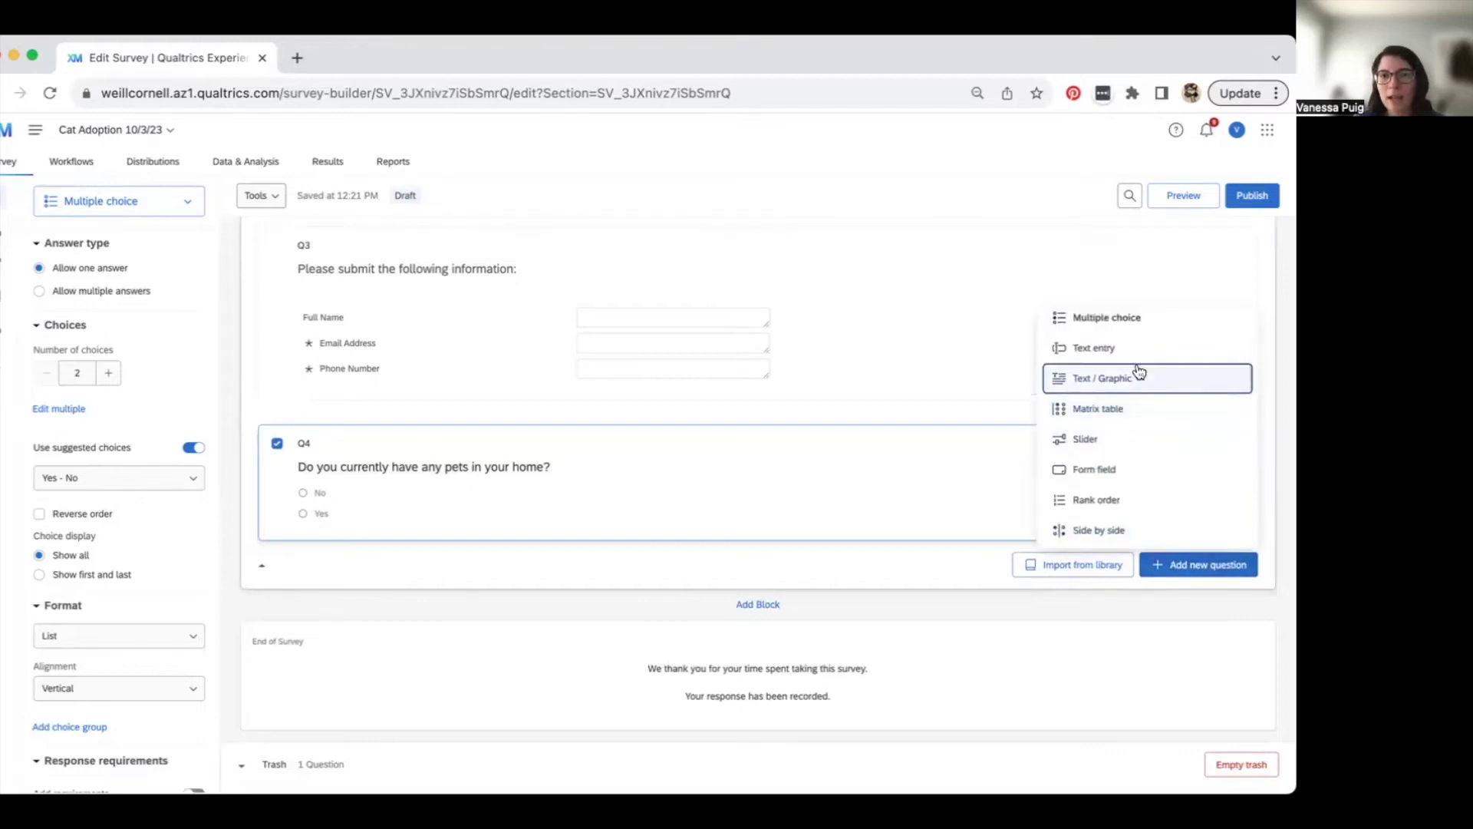
{"action": "left_click", "coordinate": [1135, 322]}
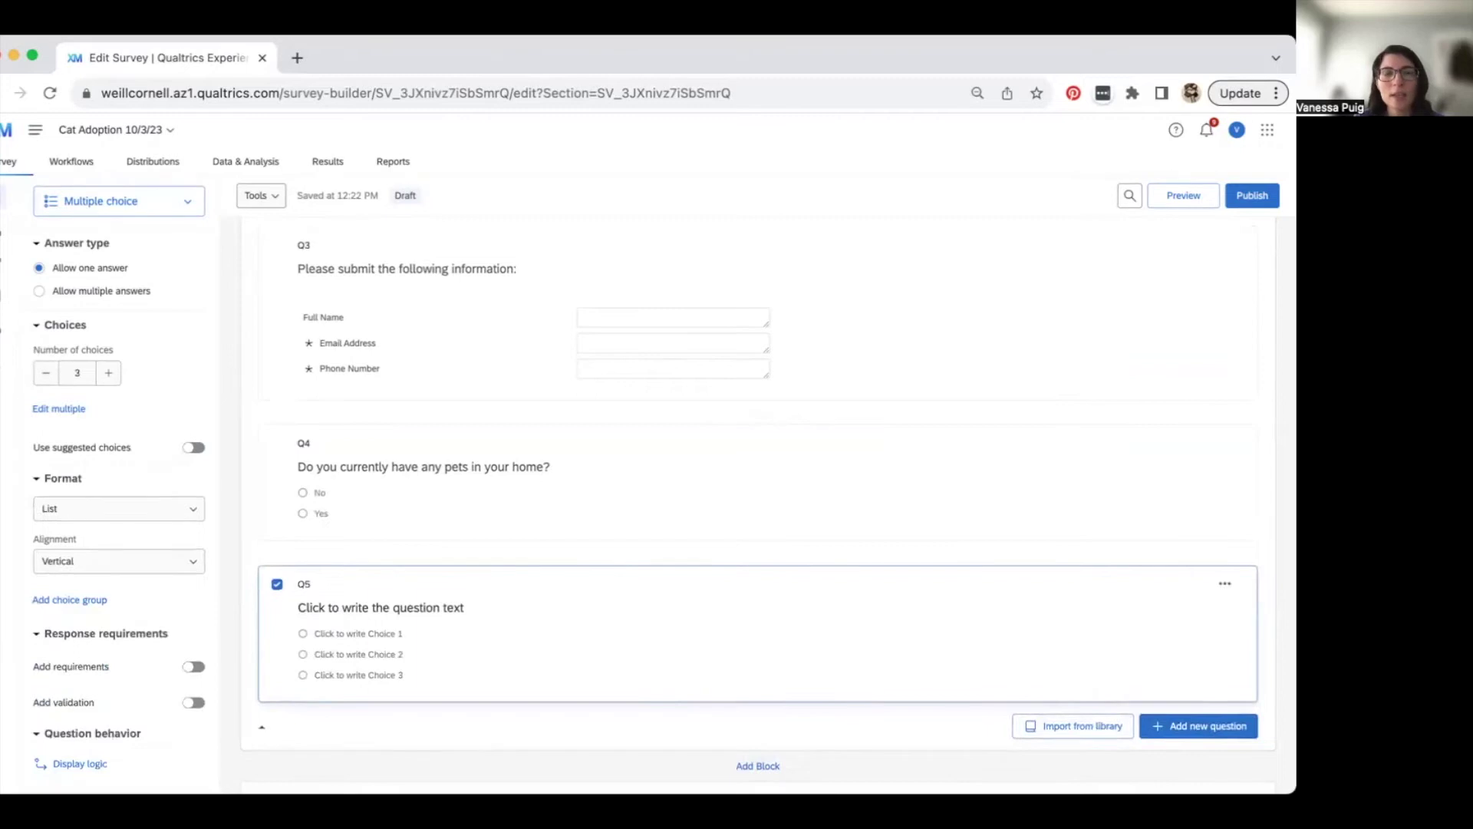
{"action": "left_click", "coordinate": [387, 608]}
{"action": "type", "text": "What kind of pets"}
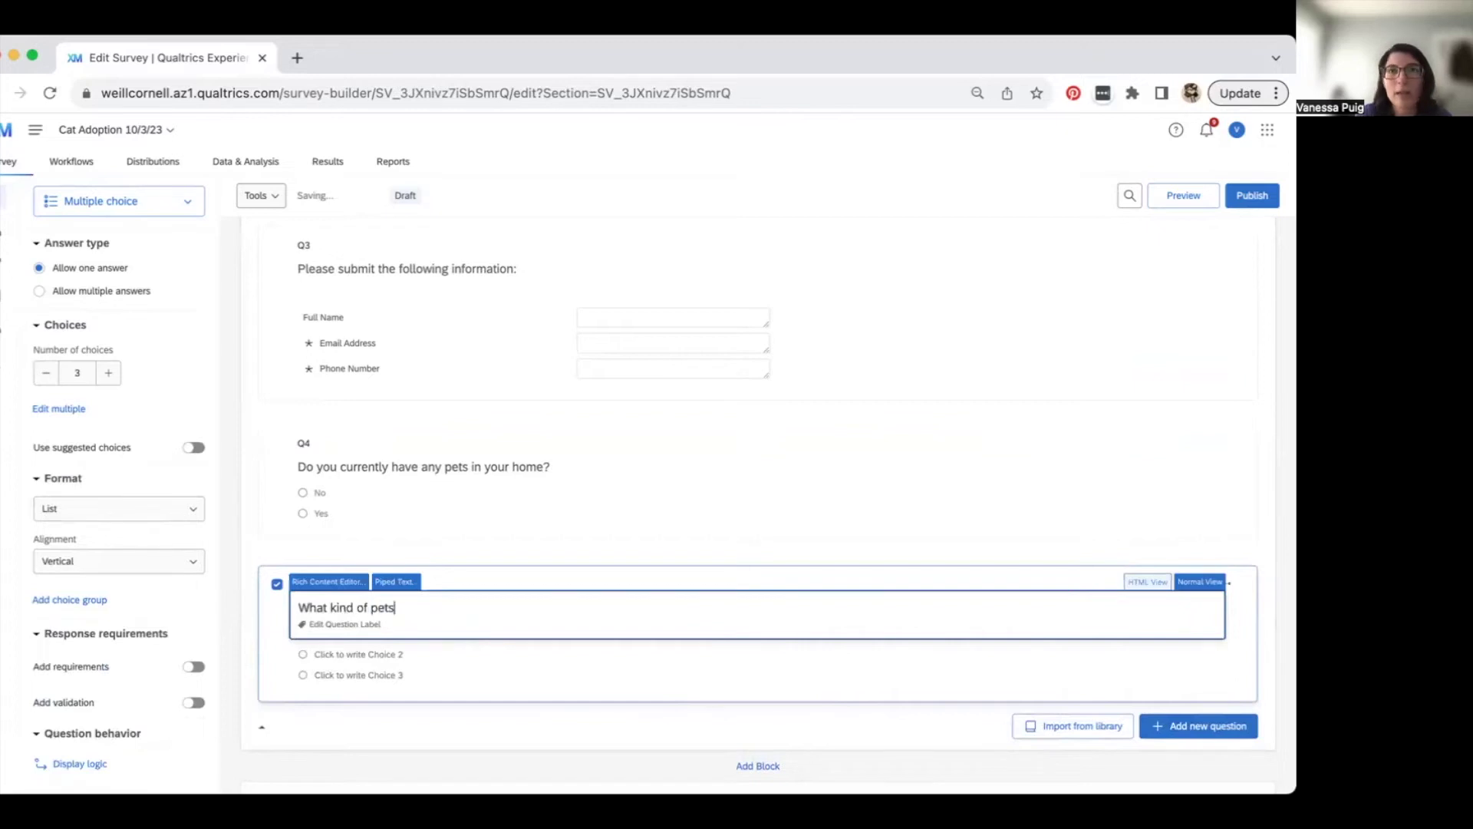
{"action": "type", "text": " do you currently have"}
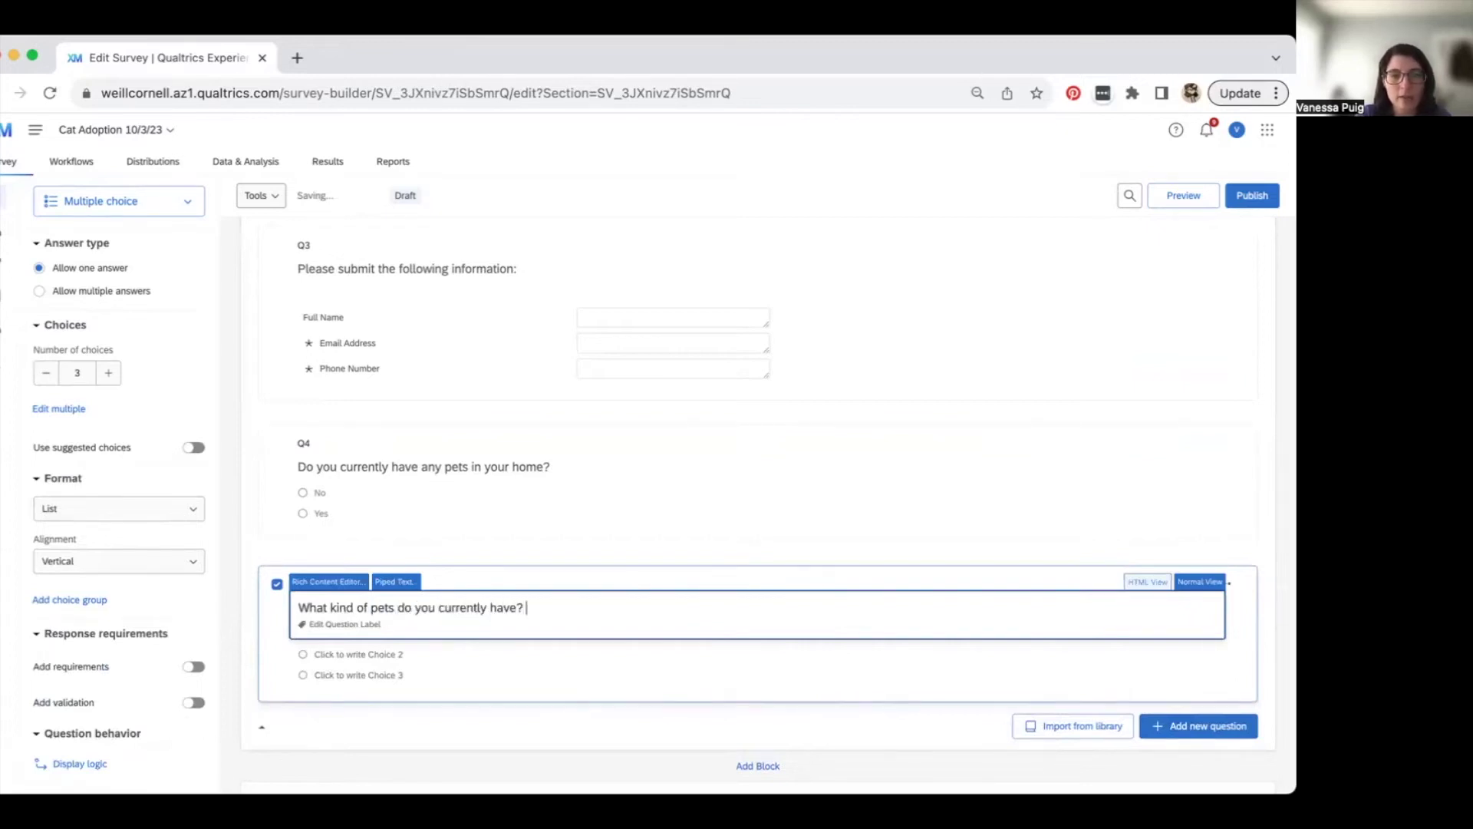
{"action": "type", "text": "? Please select all th"}
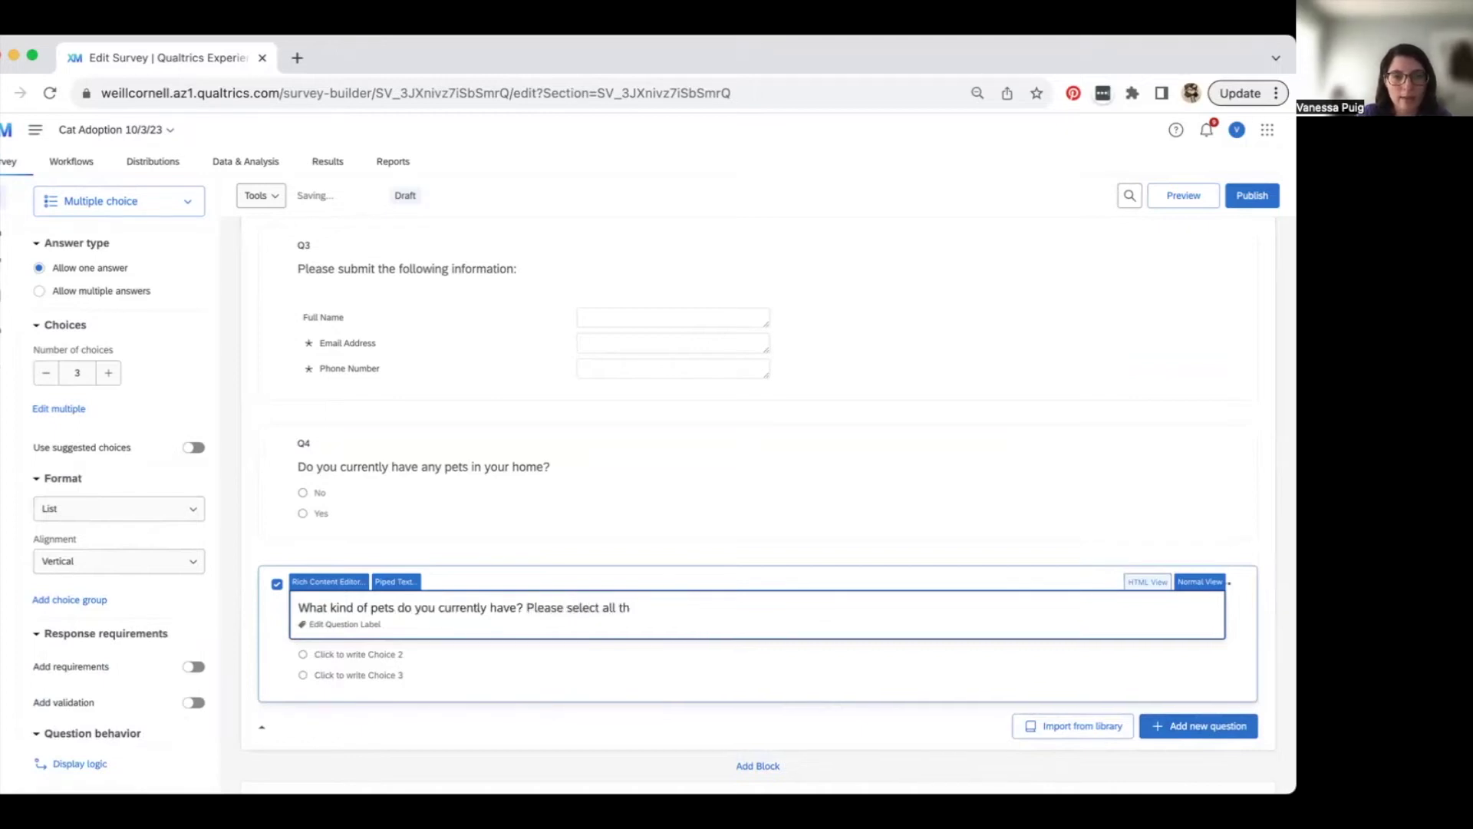
{"action": "type", "text": "e  apply."}
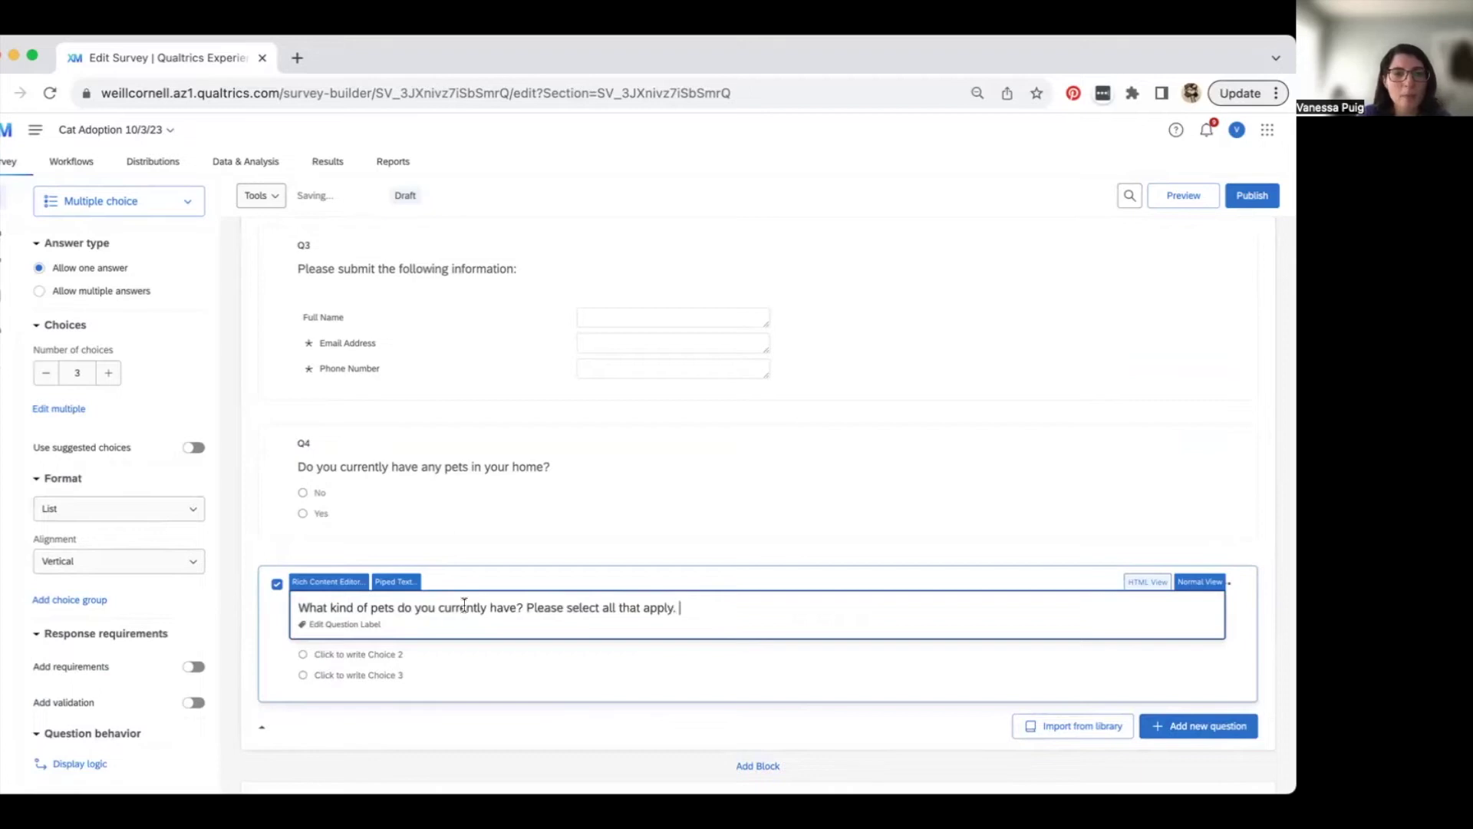
- Enter Q5's choices Dog, Cat, Bird and Other (please specify)
{"action": "left_click", "coordinate": [454, 678]}
{"action": "left_click", "coordinate": [357, 632]}
{"action": "type", "text": "Dog"}
{"action": "key", "text": "Return"}
{"action": "type", "text": "Cat"}
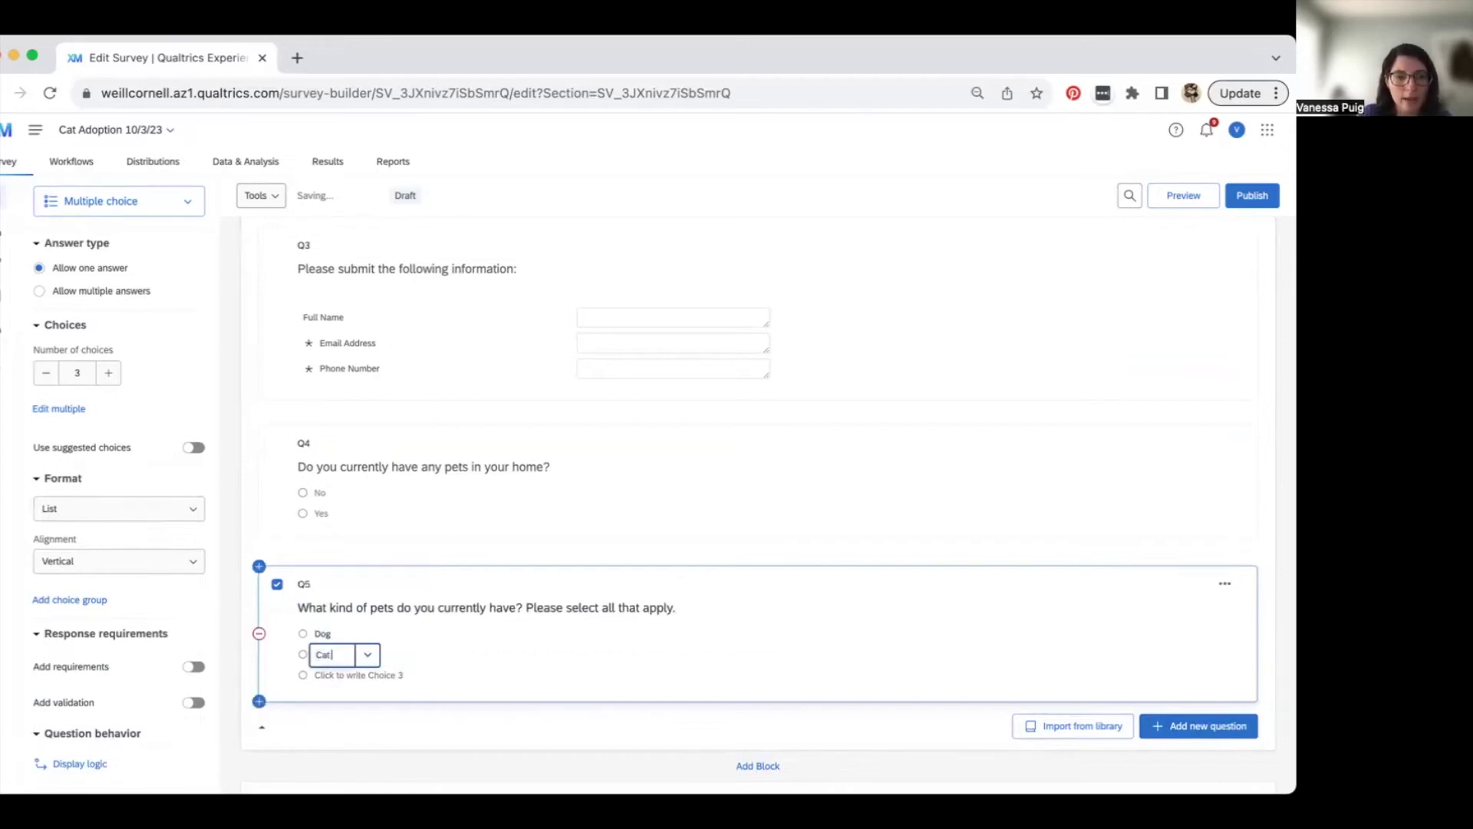
{"action": "key", "text": "Return"}
{"action": "type", "text": "Bird"}
{"action": "key", "text": "Return"}
{"action": "type", "text": "Oth"}
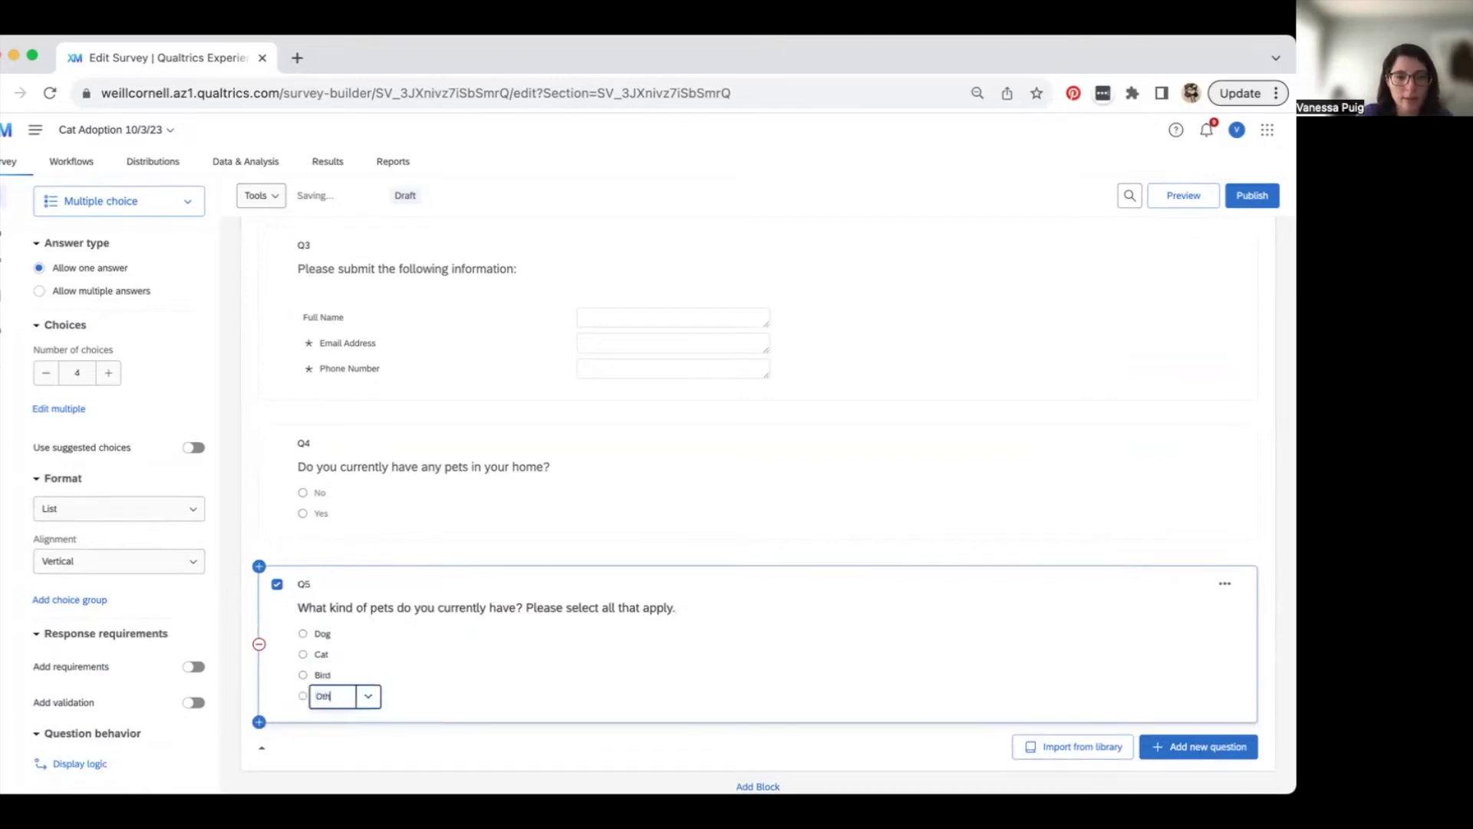
{"action": "type", "text": "er (please"}
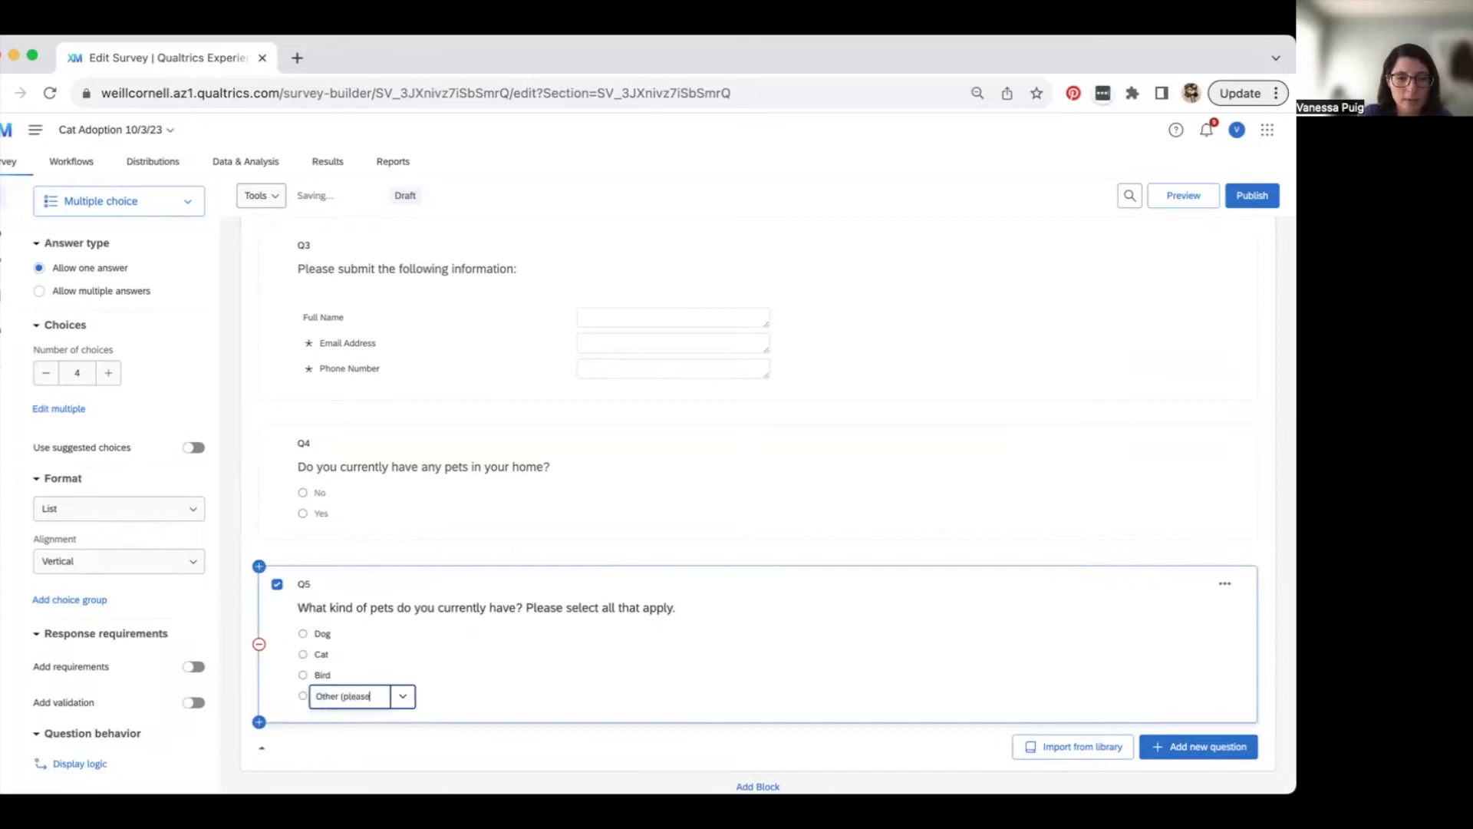
{"action": "type", "text": " specify)"}
{"action": "left_click", "coordinate": [486, 643]}
{"action": "scroll", "coordinate": [505, 582], "scroll_direction": "down", "scroll_amount": 1}
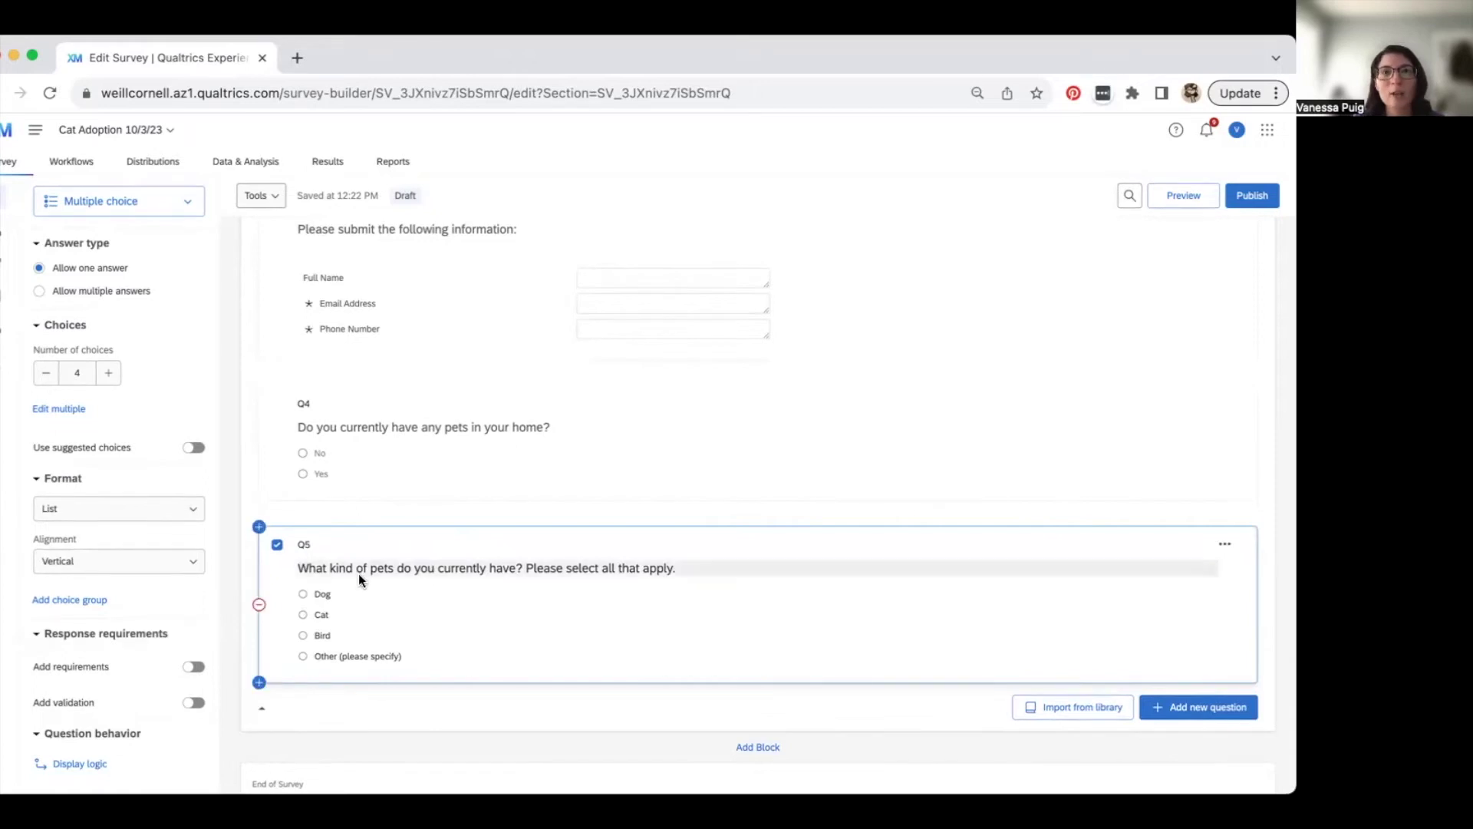
{"action": "scroll", "coordinate": [157, 641], "scroll_direction": "down", "scroll_amount": 3}
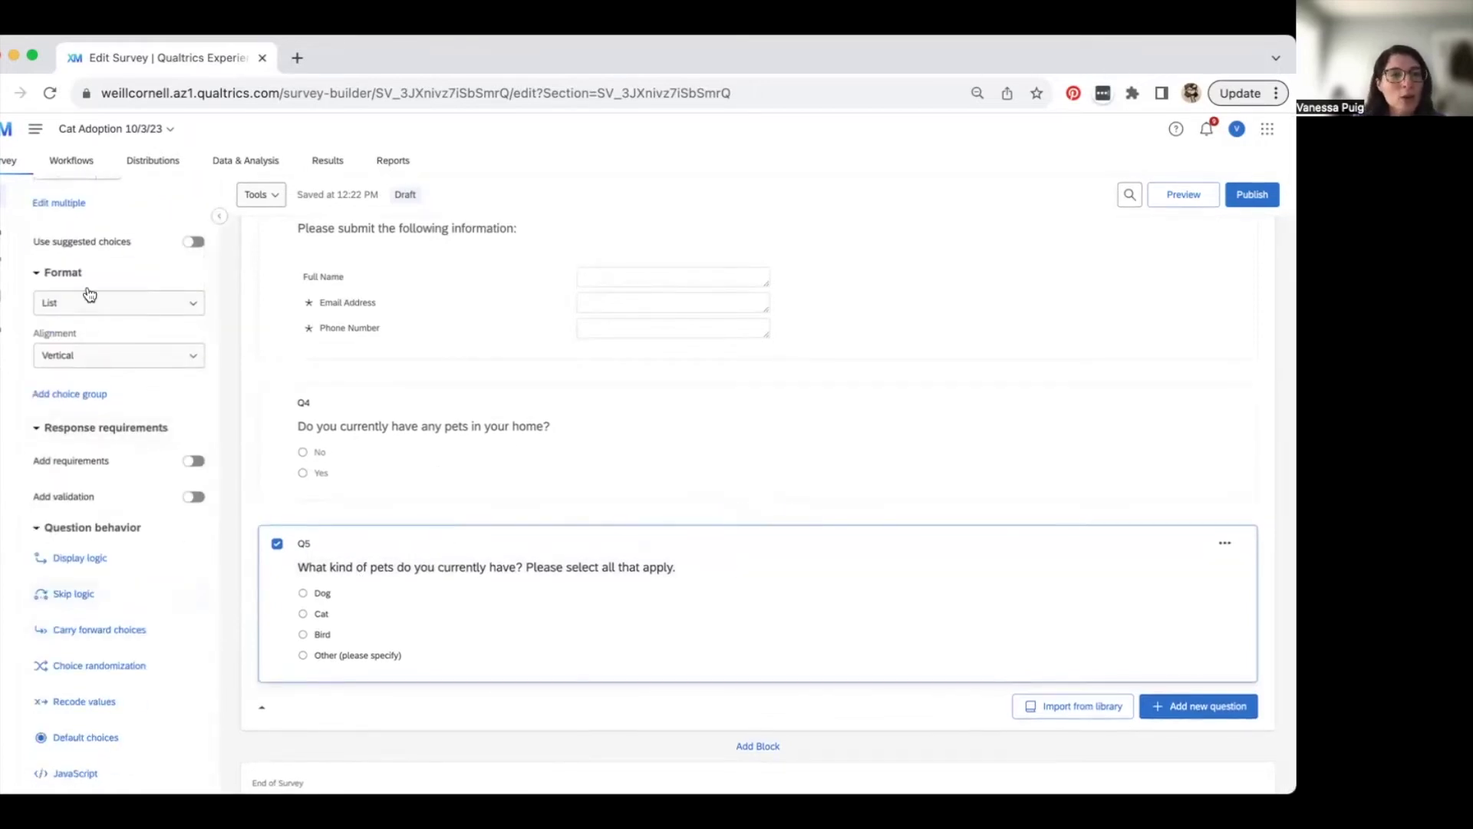
{"action": "scroll", "coordinate": [89, 280], "scroll_direction": "up", "scroll_amount": 5}
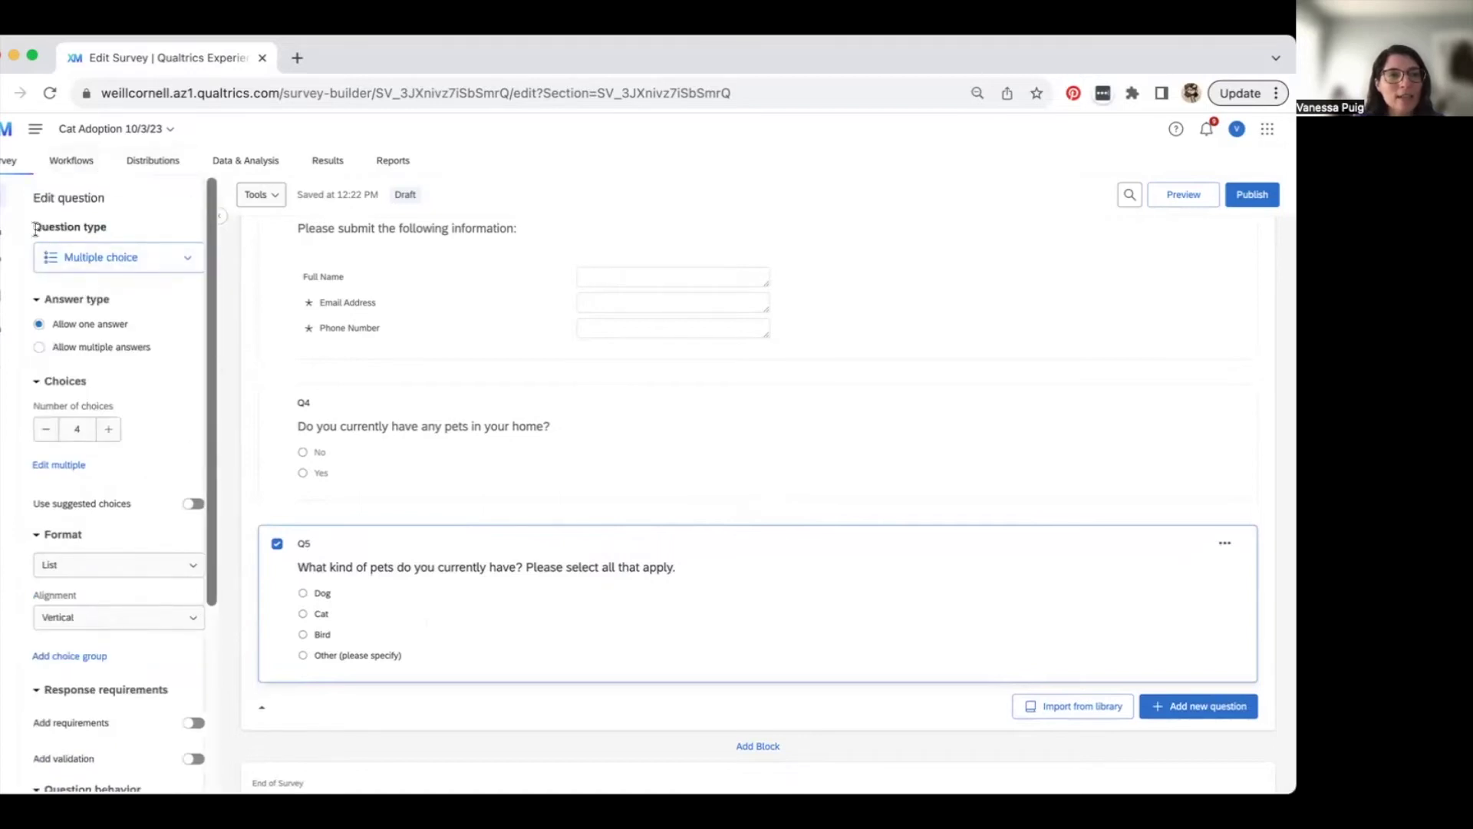
{"action": "scroll", "coordinate": [89, 461], "scroll_direction": "down", "scroll_amount": 3}
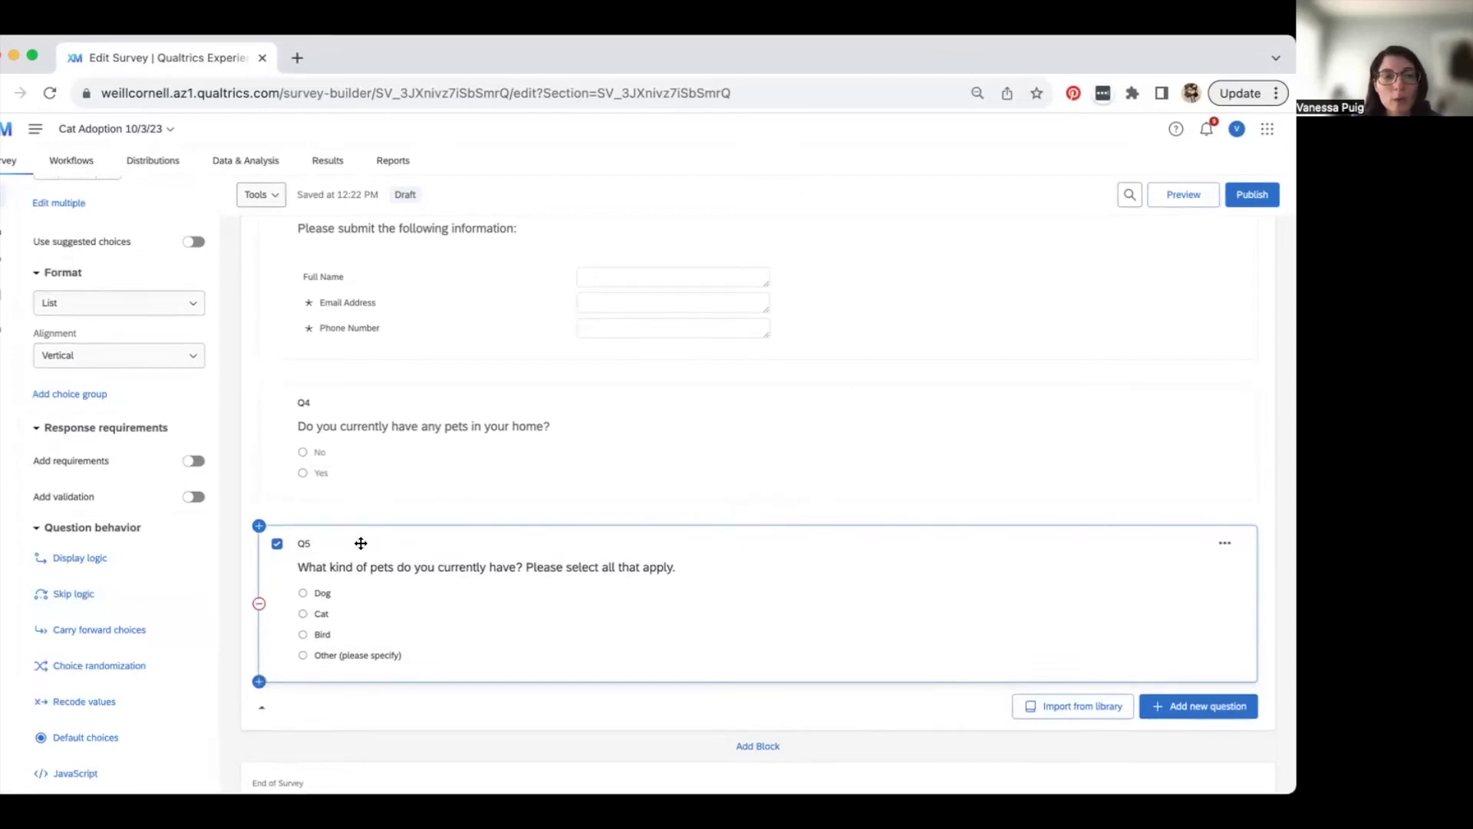
{"action": "left_click", "coordinate": [84, 559]}
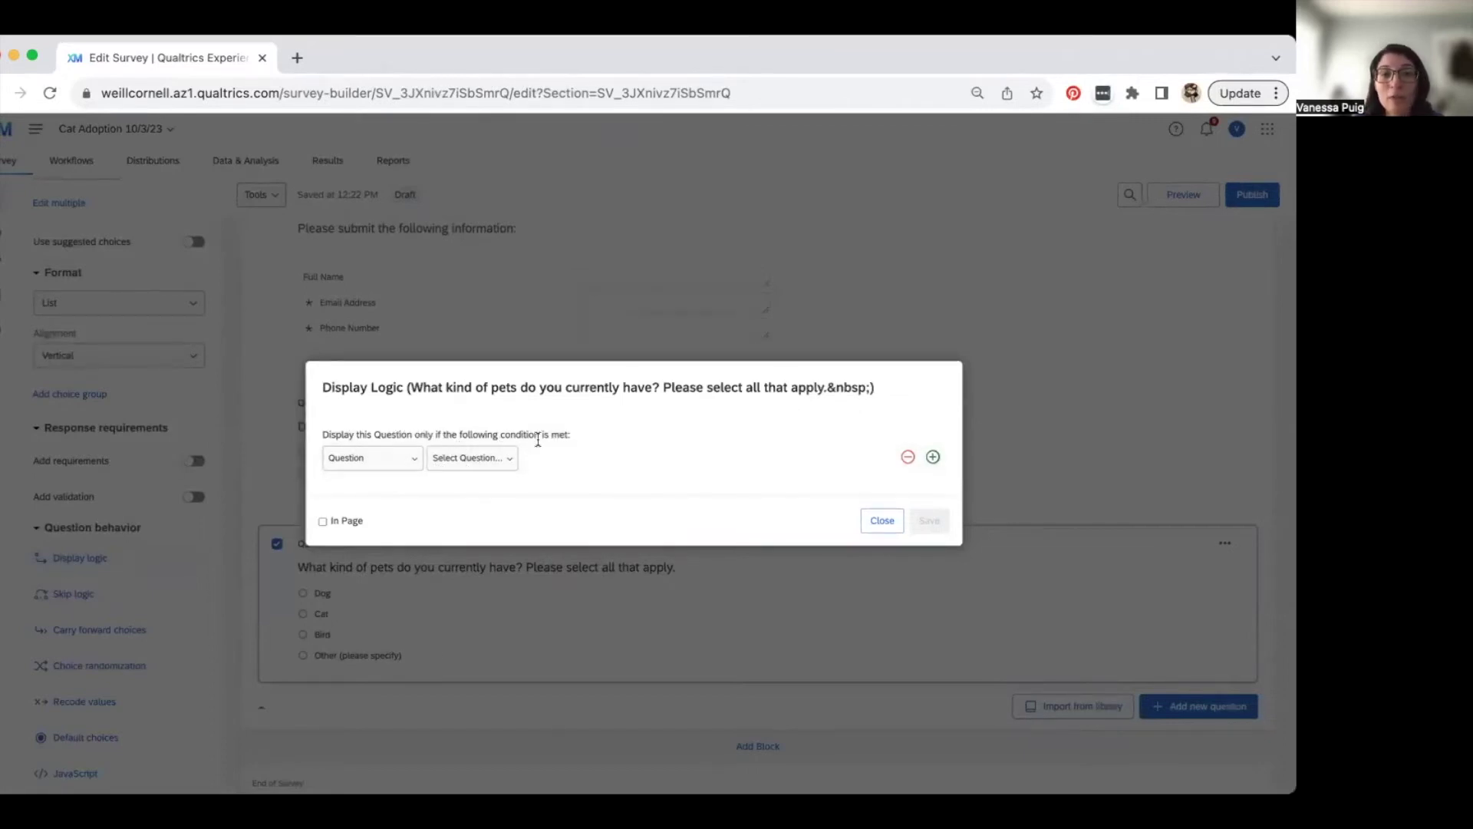
{"action": "left_click", "coordinate": [460, 458]}
{"action": "left_click", "coordinate": [501, 590]}
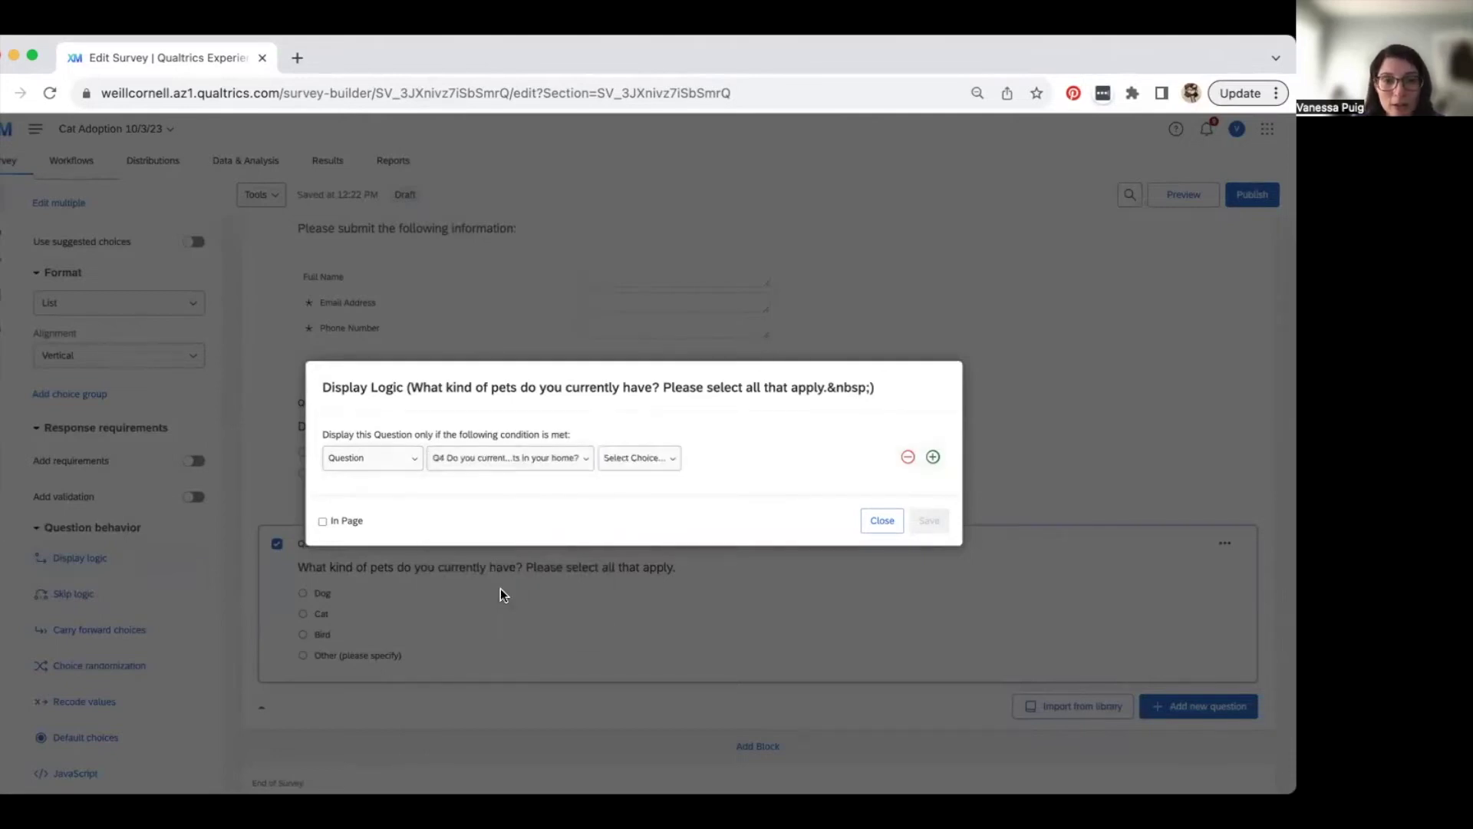
{"action": "left_click", "coordinate": [643, 459]}
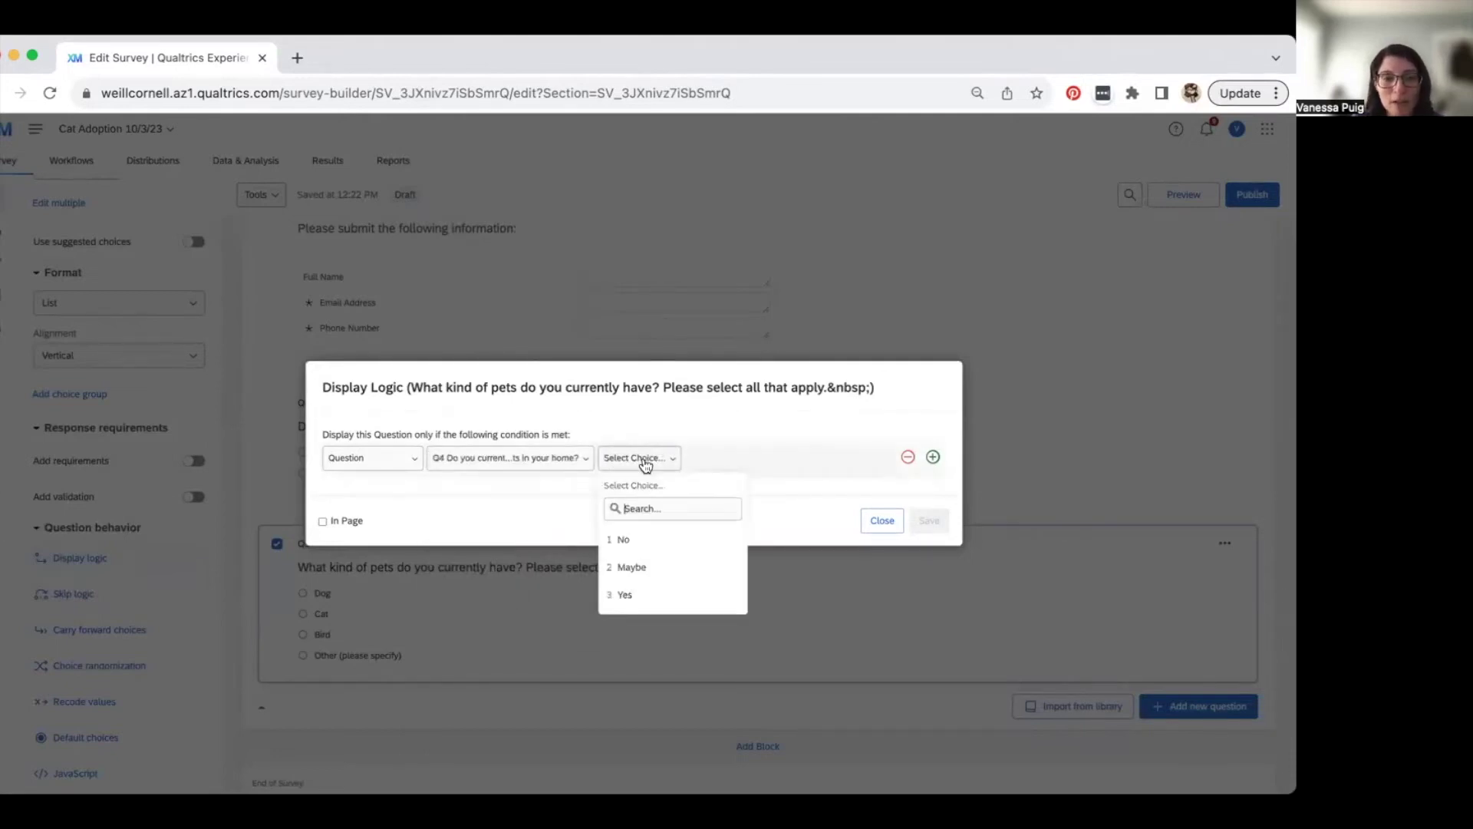
{"action": "left_click", "coordinate": [640, 595]}
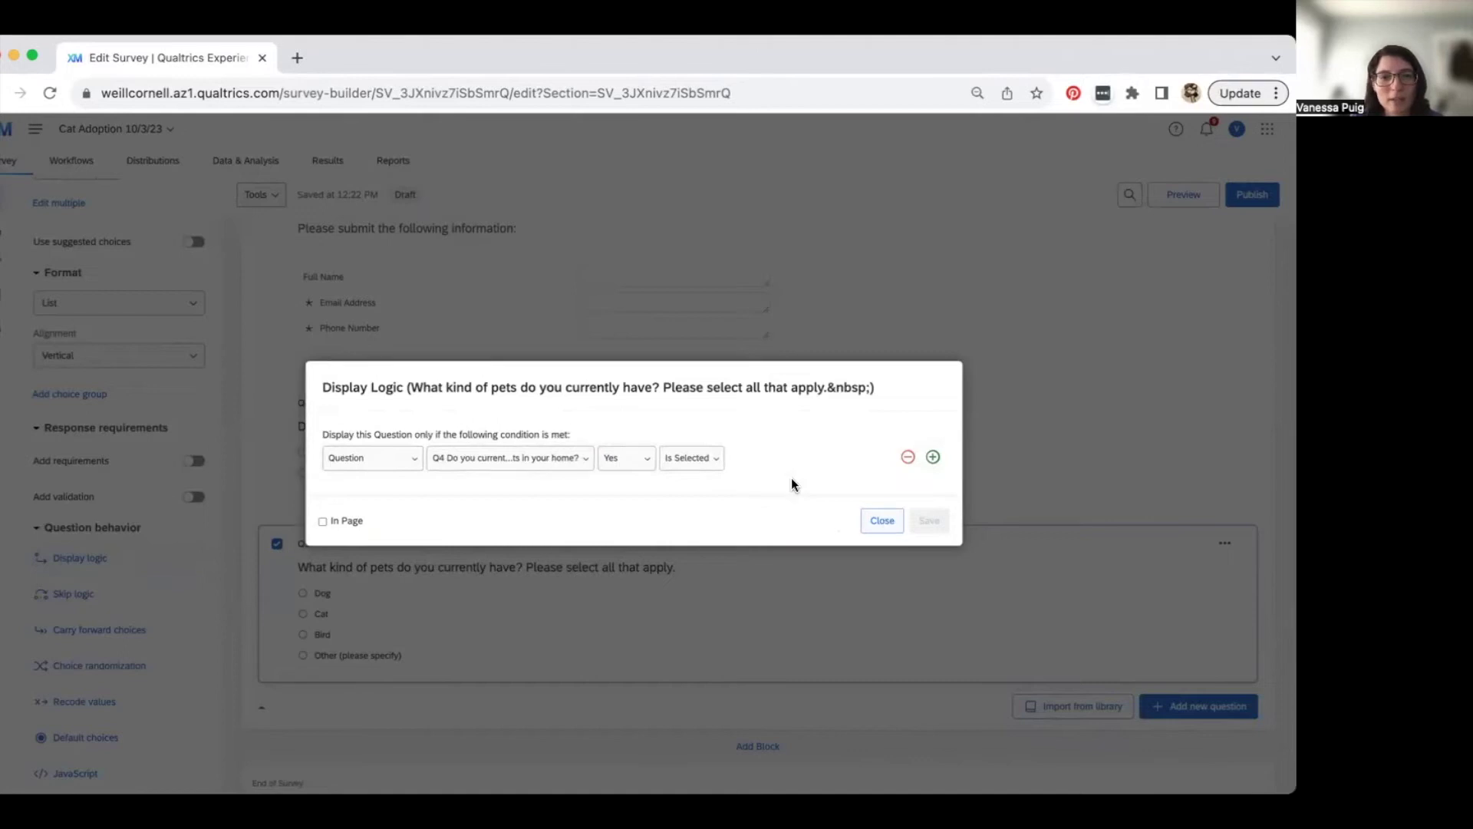
{"action": "left_click", "coordinate": [878, 524]}
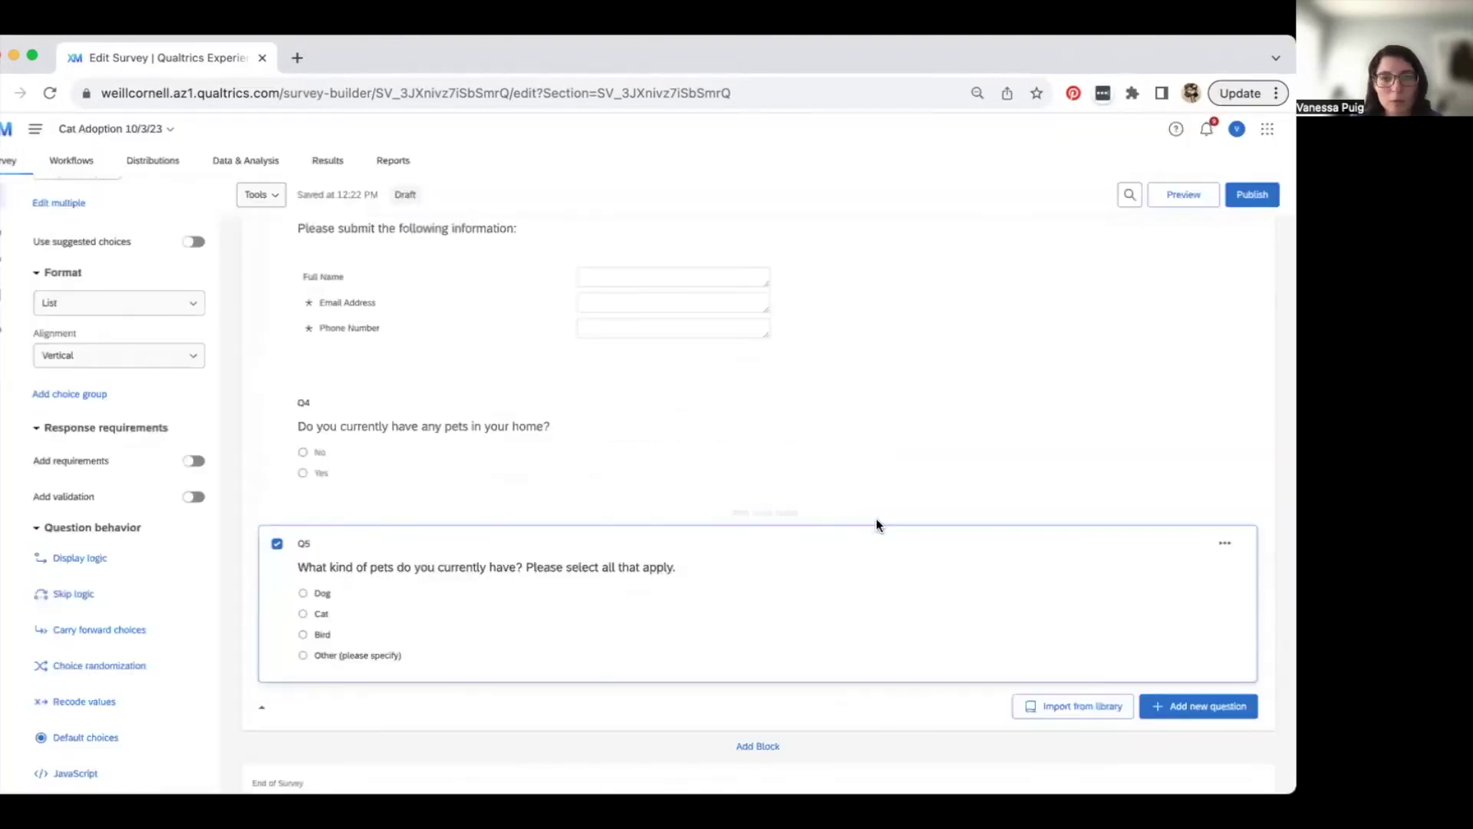
{"action": "left_click", "coordinate": [510, 461]}
{"action": "left_click", "coordinate": [508, 591]}
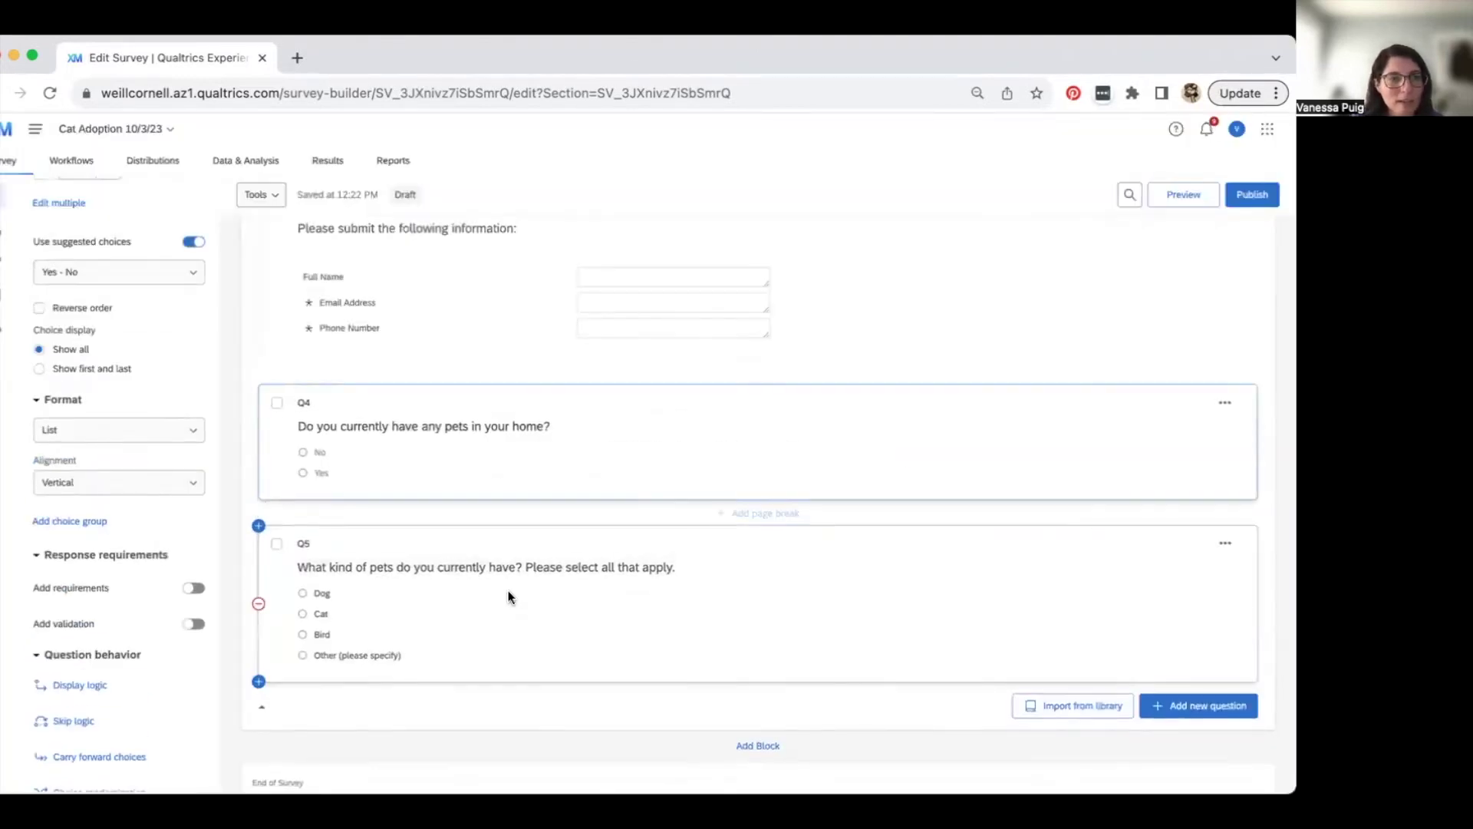
{"action": "scroll", "coordinate": [115, 682], "scroll_direction": "down", "scroll_amount": 1}
{"action": "scroll", "coordinate": [115, 681], "scroll_direction": "up", "scroll_amount": 1}
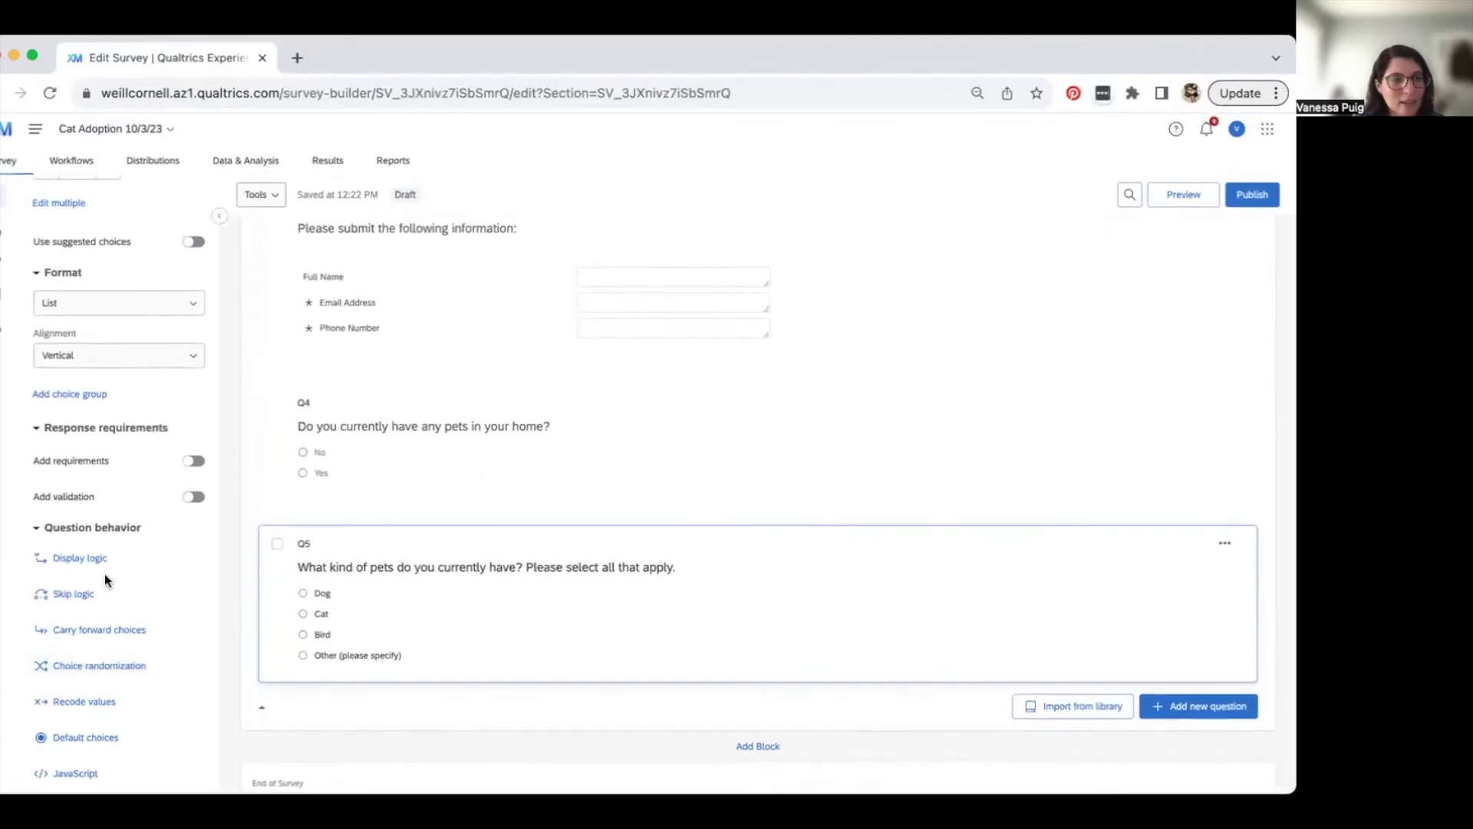
{"action": "left_click", "coordinate": [105, 558]}
{"action": "left_click", "coordinate": [472, 459]}
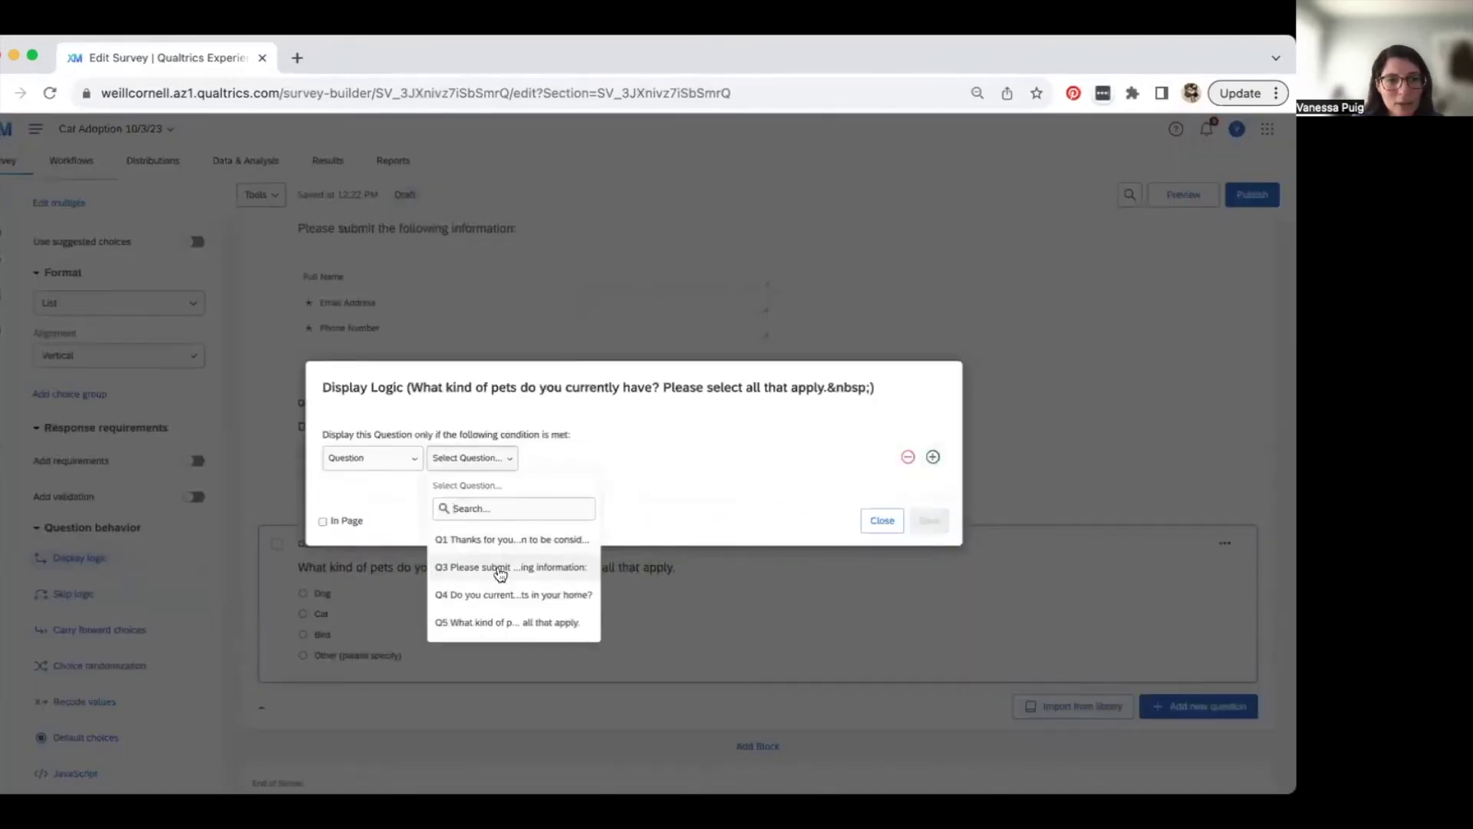
{"action": "left_click", "coordinate": [505, 595]}
{"action": "left_click", "coordinate": [643, 457]}
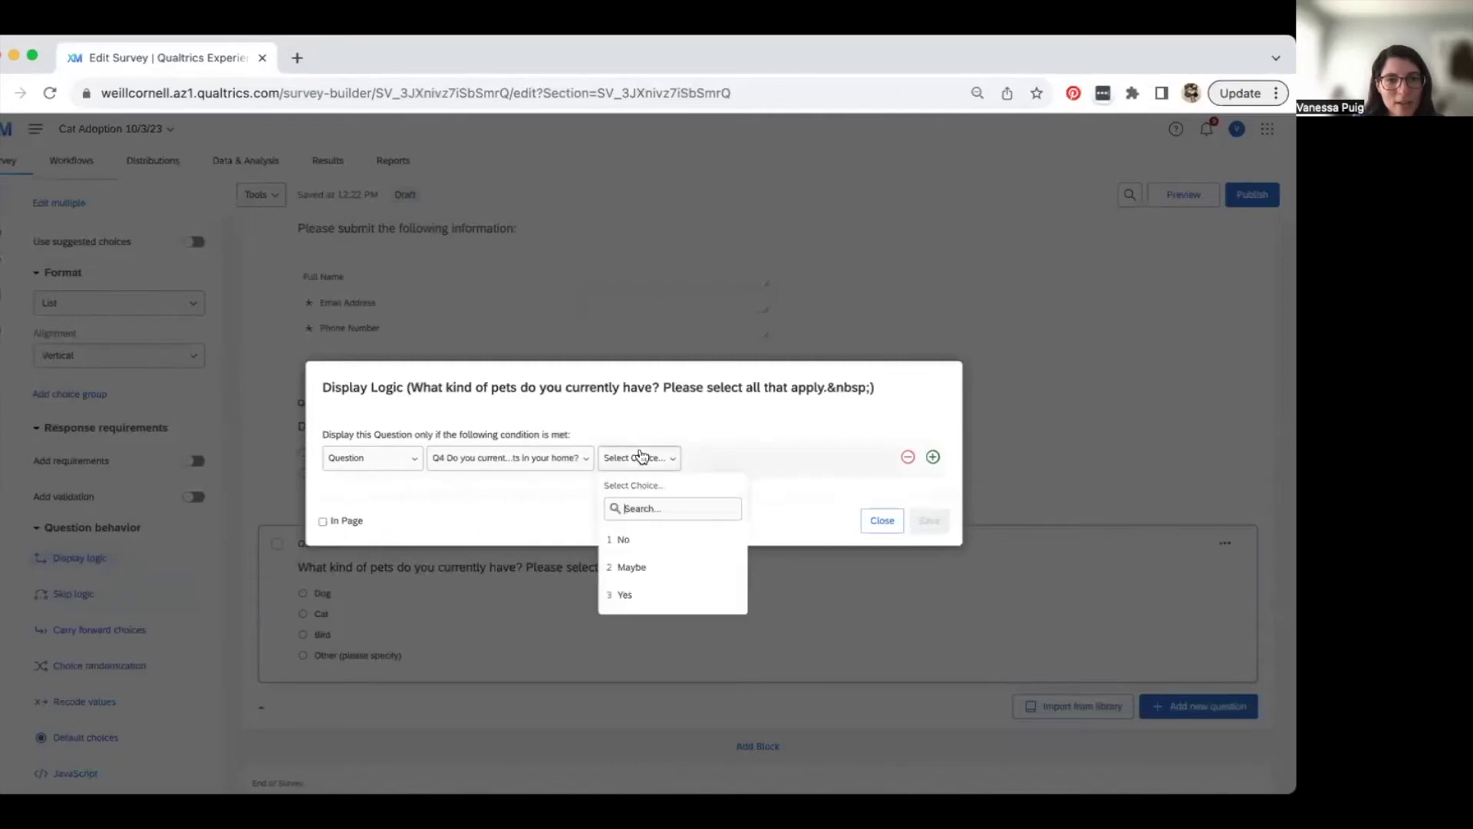
{"action": "left_click", "coordinate": [632, 600]}
{"action": "left_click_drag", "start_coordinate": [928, 520], "coordinate": [477, 505]}
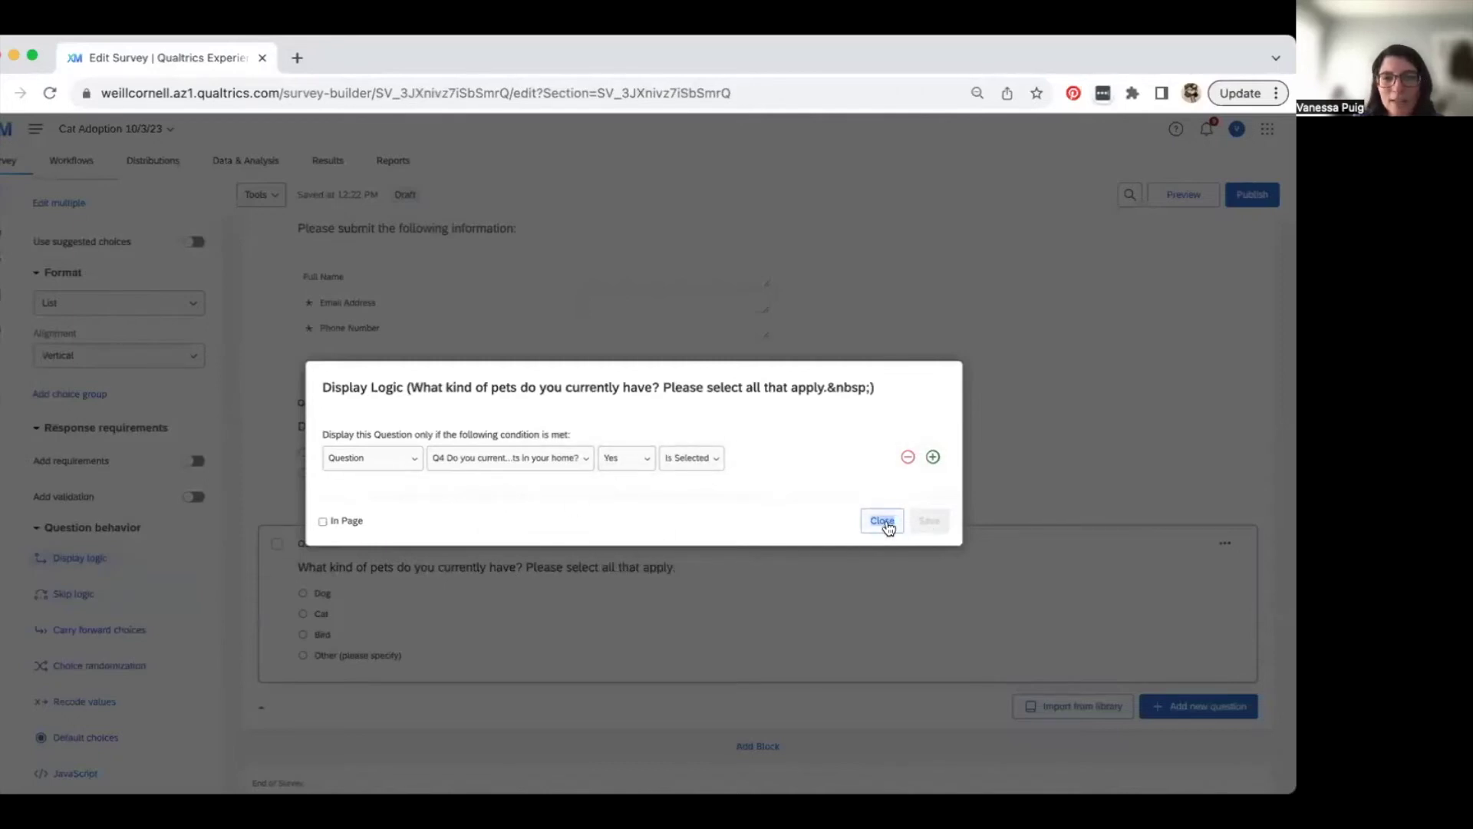
{"action": "left_click", "coordinate": [884, 522]}
{"action": "left_click", "coordinate": [342, 471]}
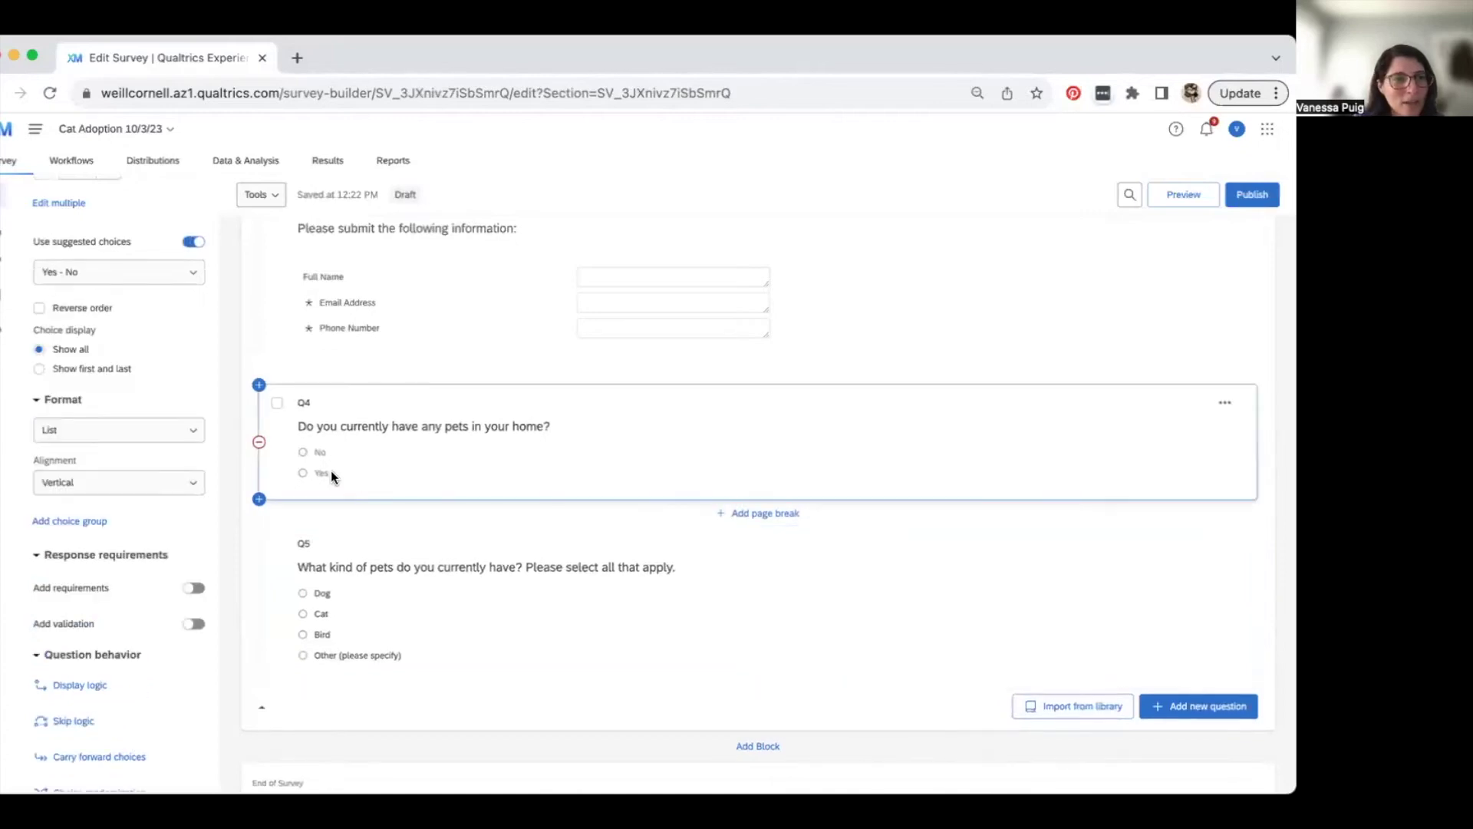
- Retype Q4's choices so they read Yes then No
{"action": "left_click", "coordinate": [334, 467]}
{"action": "key", "text": "BackSpace"}
{"action": "key", "text": "BackSpace"}
{"action": "key", "text": "BackSpace"}
{"action": "key", "text": "BackSpace"}
{"action": "key", "text": "BackSpace"}
{"action": "key", "text": "BackSpace"}
{"action": "type", "text": "Yes"}
{"action": "key", "text": "Return"}
{"action": "type", "text": "No"}
{"action": "left_click", "coordinate": [403, 460]}
- Save display logic on Q5: show only if Q4's Yes is selected
{"action": "left_click", "coordinate": [417, 546]}
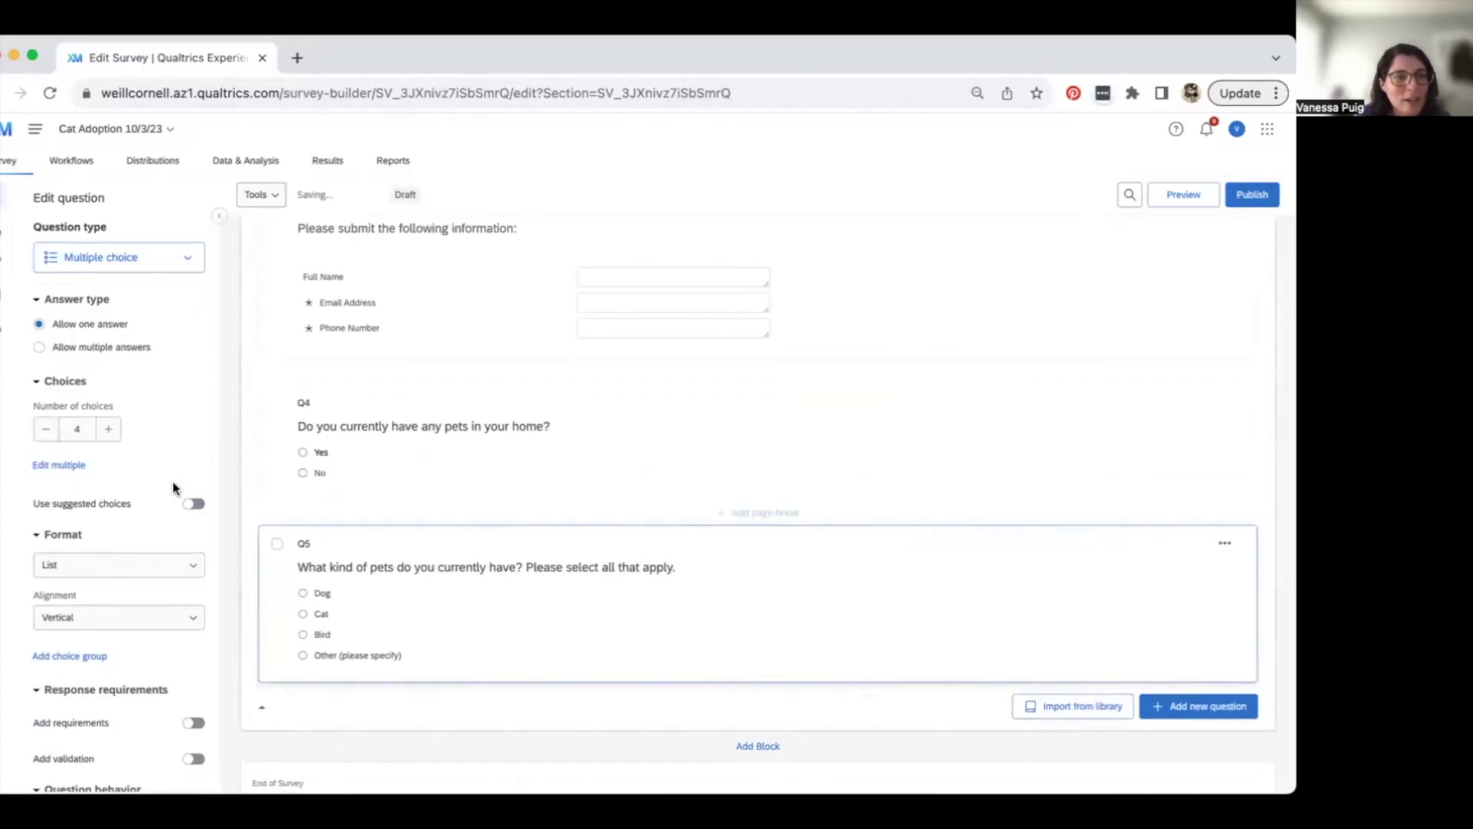
{"action": "scroll", "coordinate": [136, 620], "scroll_direction": "down", "scroll_amount": 4}
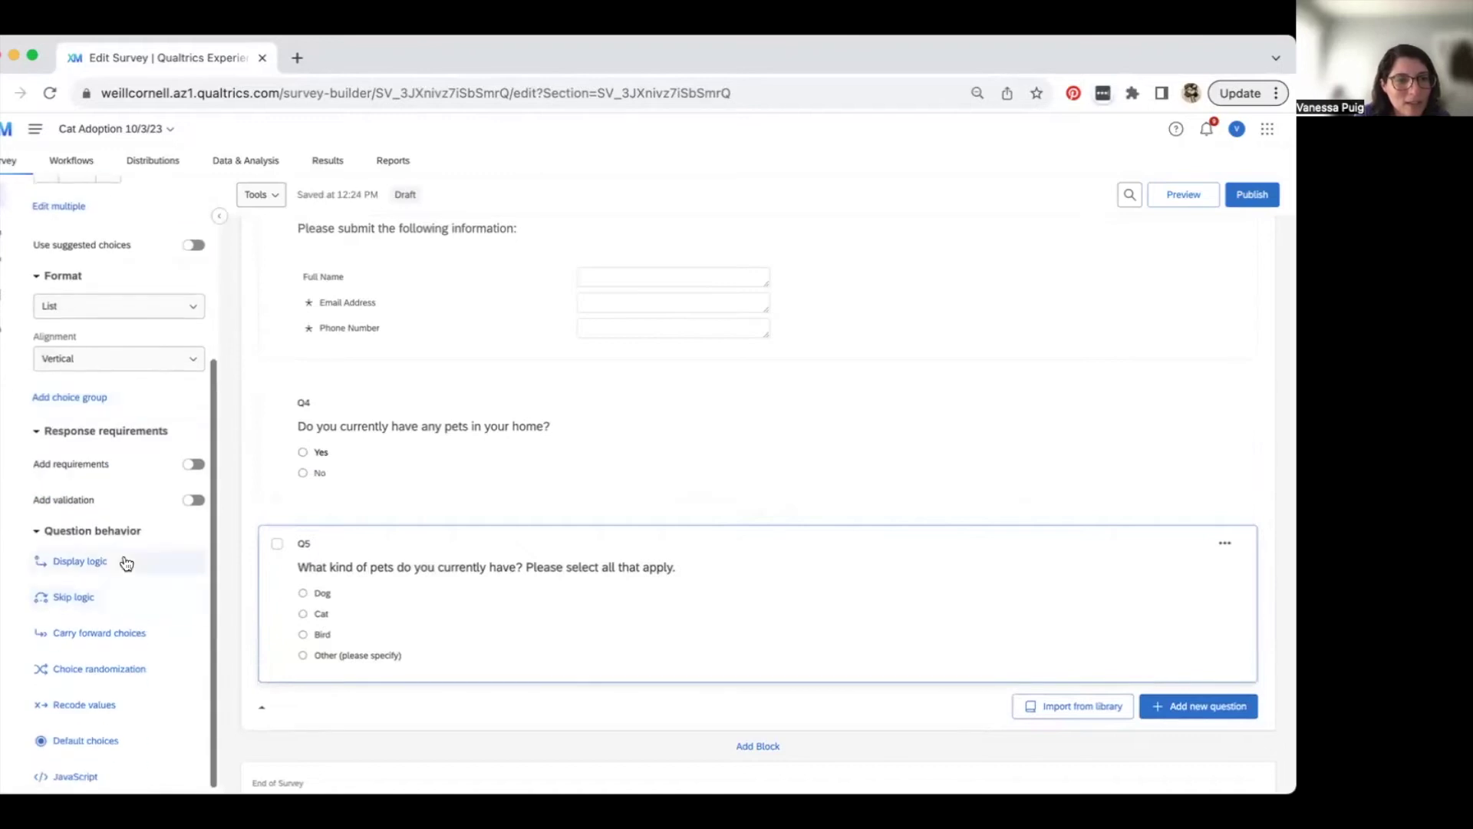
{"action": "left_click", "coordinate": [125, 559]}
{"action": "left_click", "coordinate": [485, 457]}
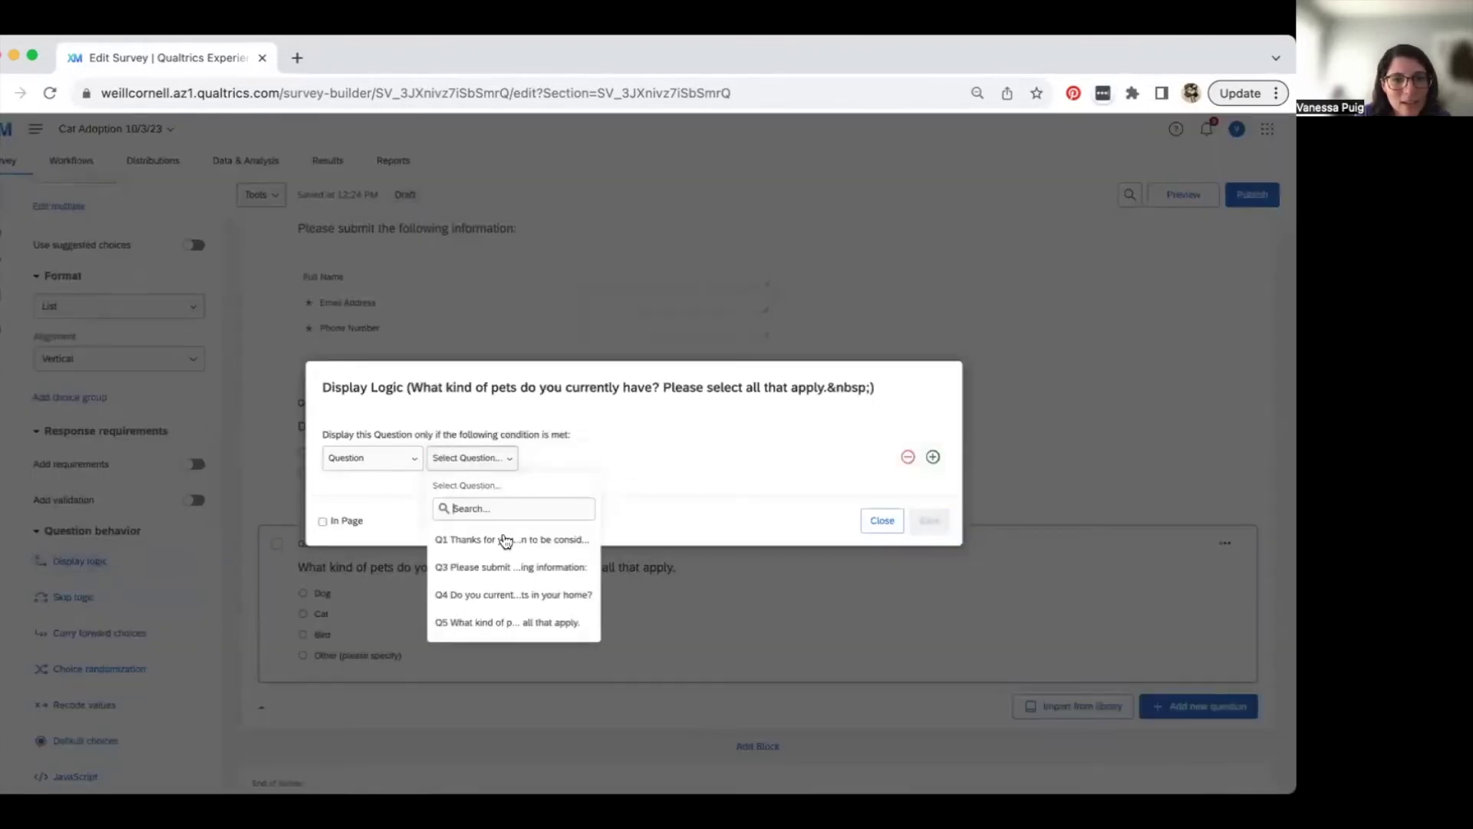
{"action": "left_click", "coordinate": [521, 603]}
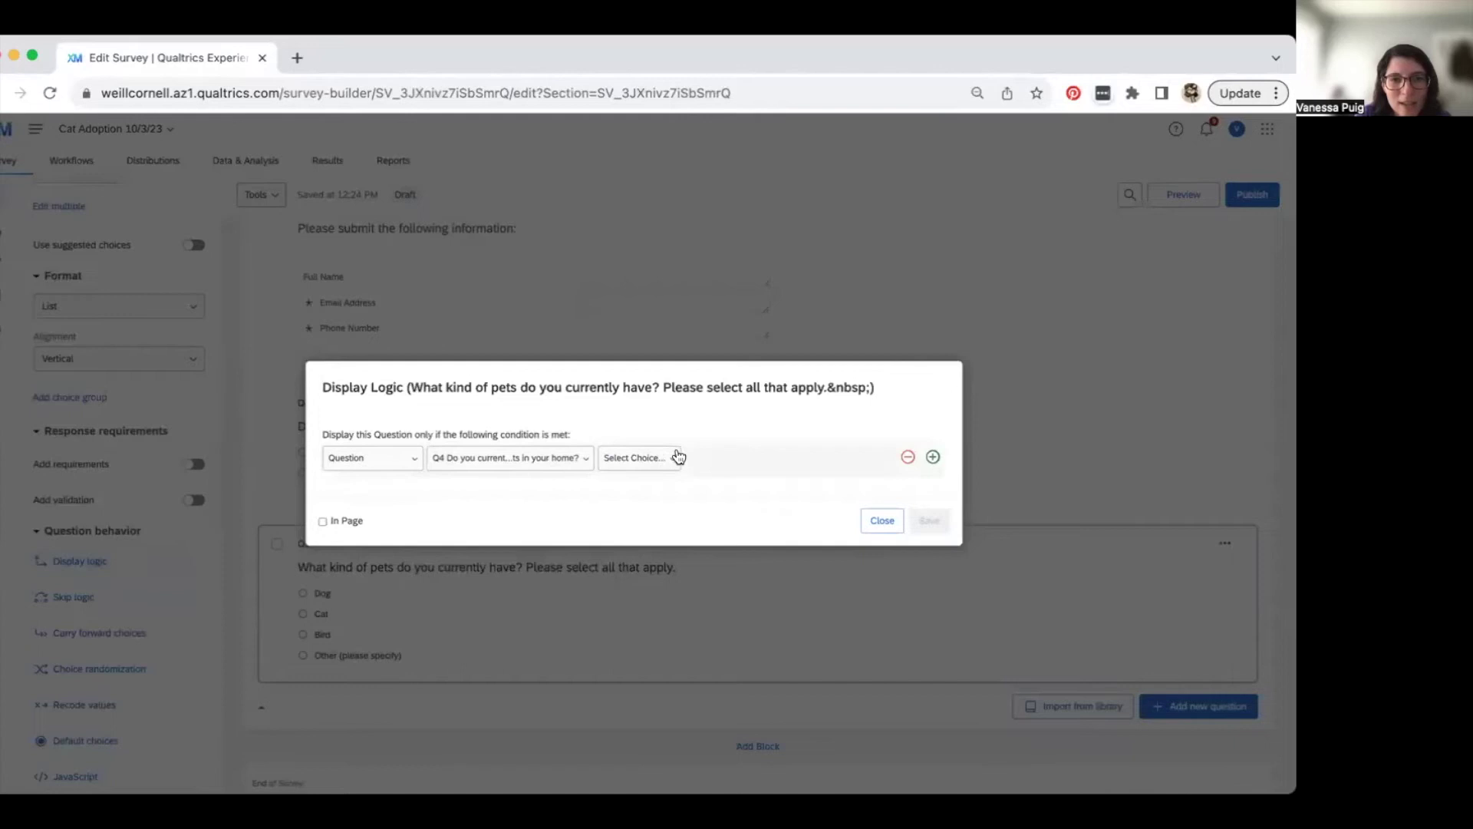
{"action": "left_click", "coordinate": [652, 458]}
{"action": "left_click", "coordinate": [662, 542]}
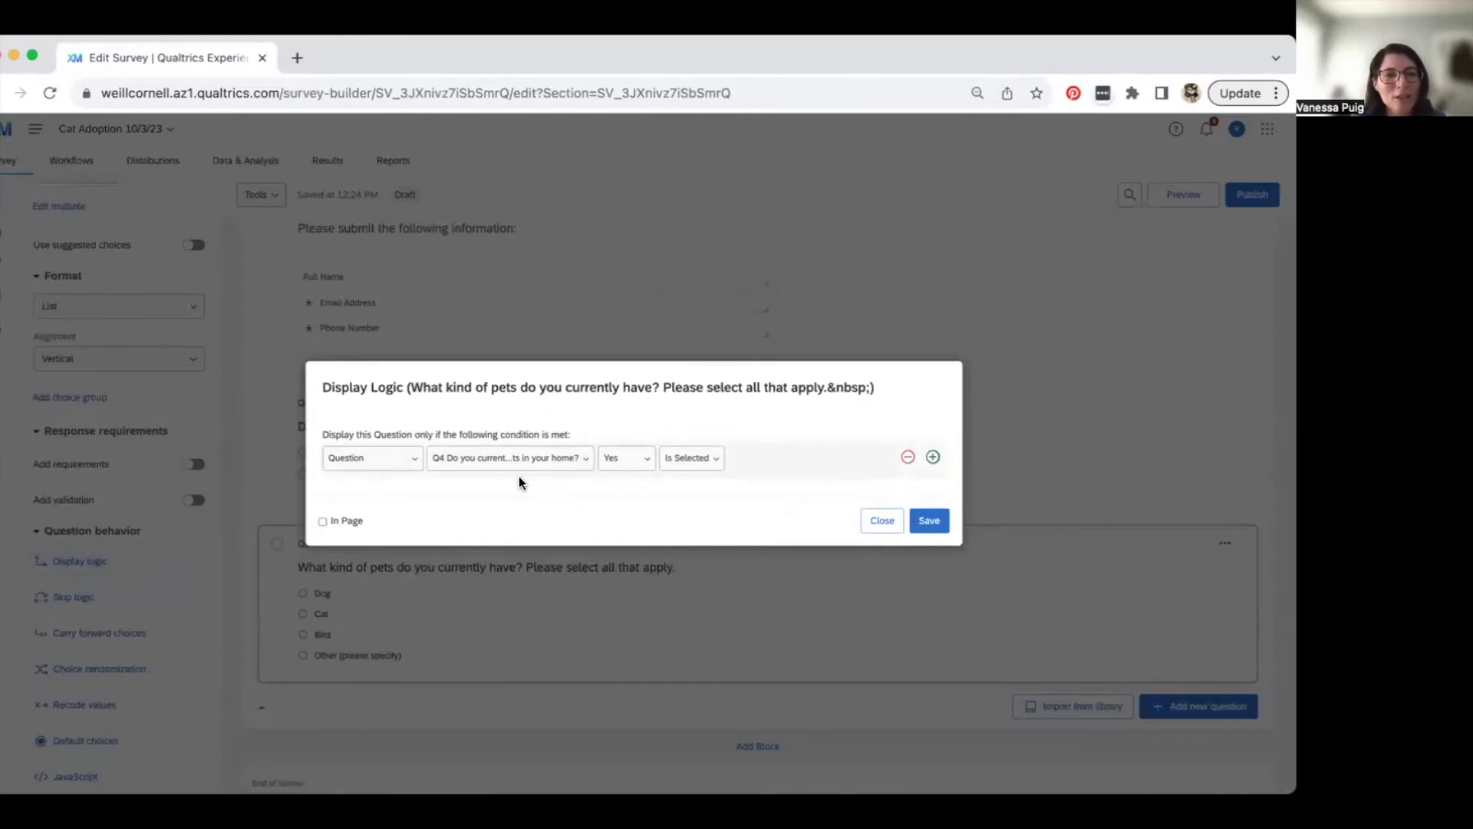
{"action": "left_click", "coordinate": [927, 524]}
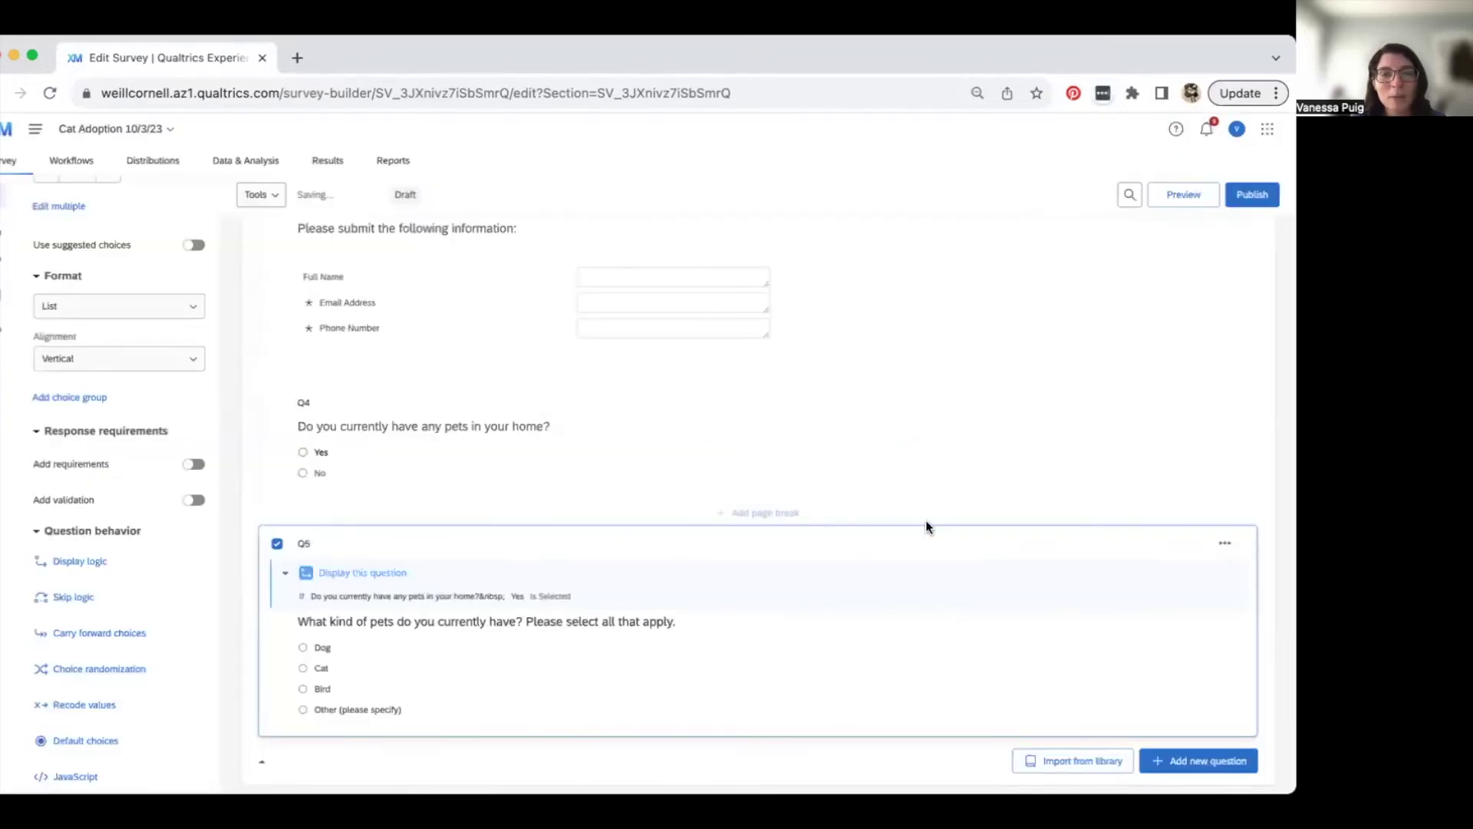
{"action": "scroll", "coordinate": [664, 613], "scroll_direction": "down", "scroll_amount": 2}
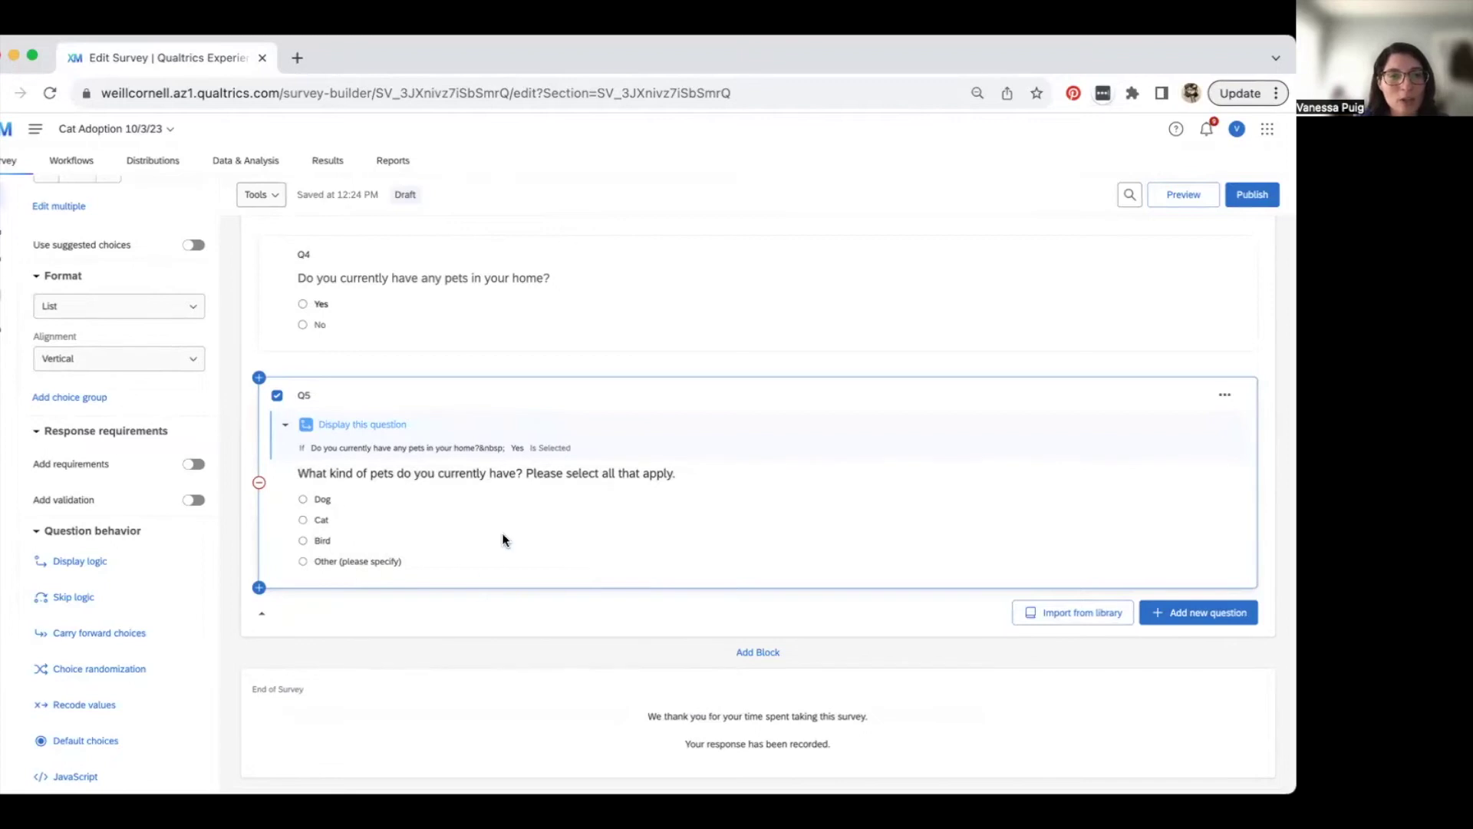
{"action": "scroll", "coordinate": [399, 502], "scroll_direction": "down", "scroll_amount": 1}
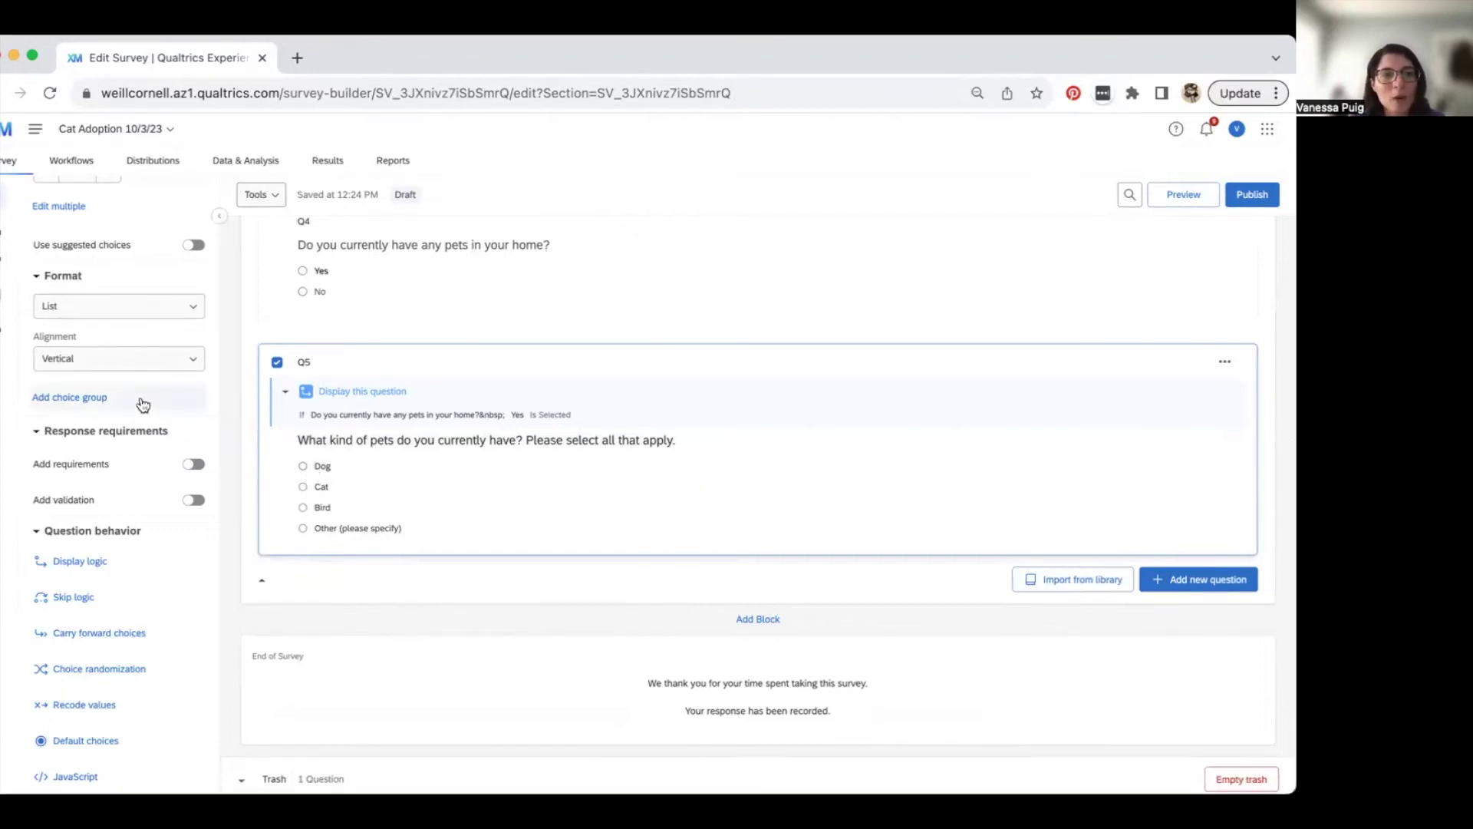
{"action": "scroll", "coordinate": [141, 401], "scroll_direction": "up", "scroll_amount": 4}
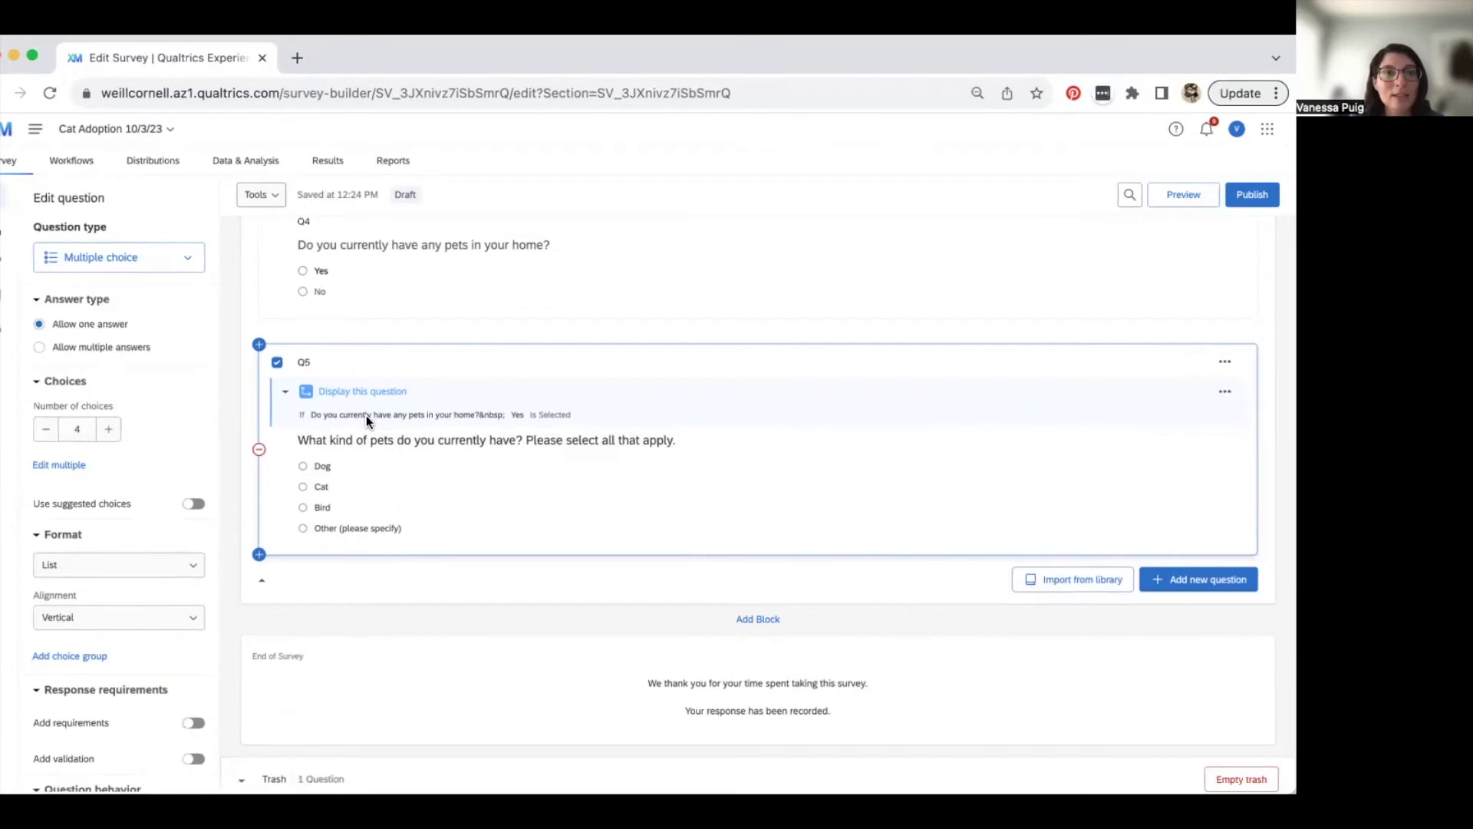
- Switch Q5 to allow multiple answers
{"action": "left_click", "coordinate": [39, 349]}
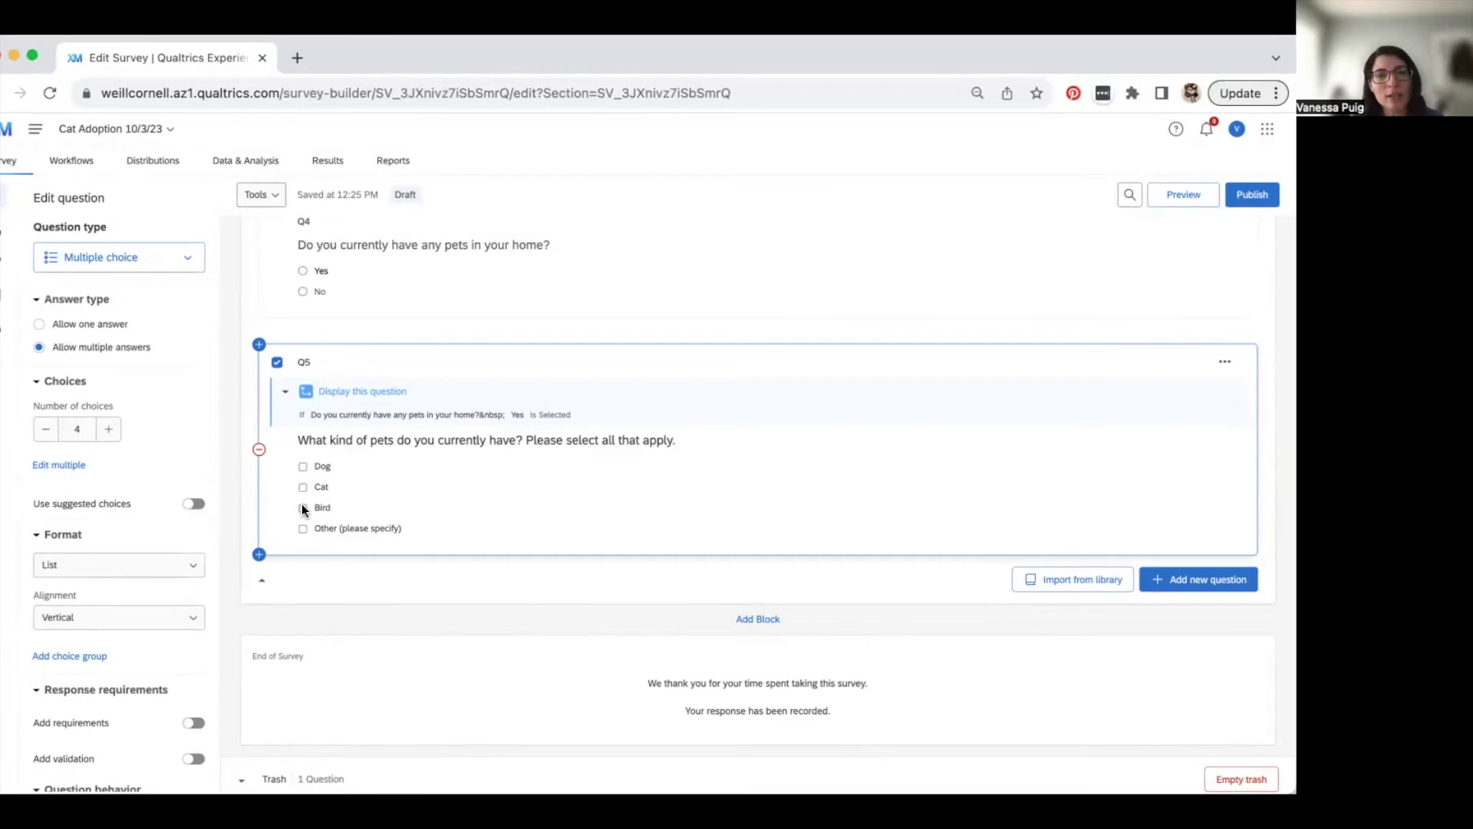
{"action": "left_click", "coordinate": [583, 437]}
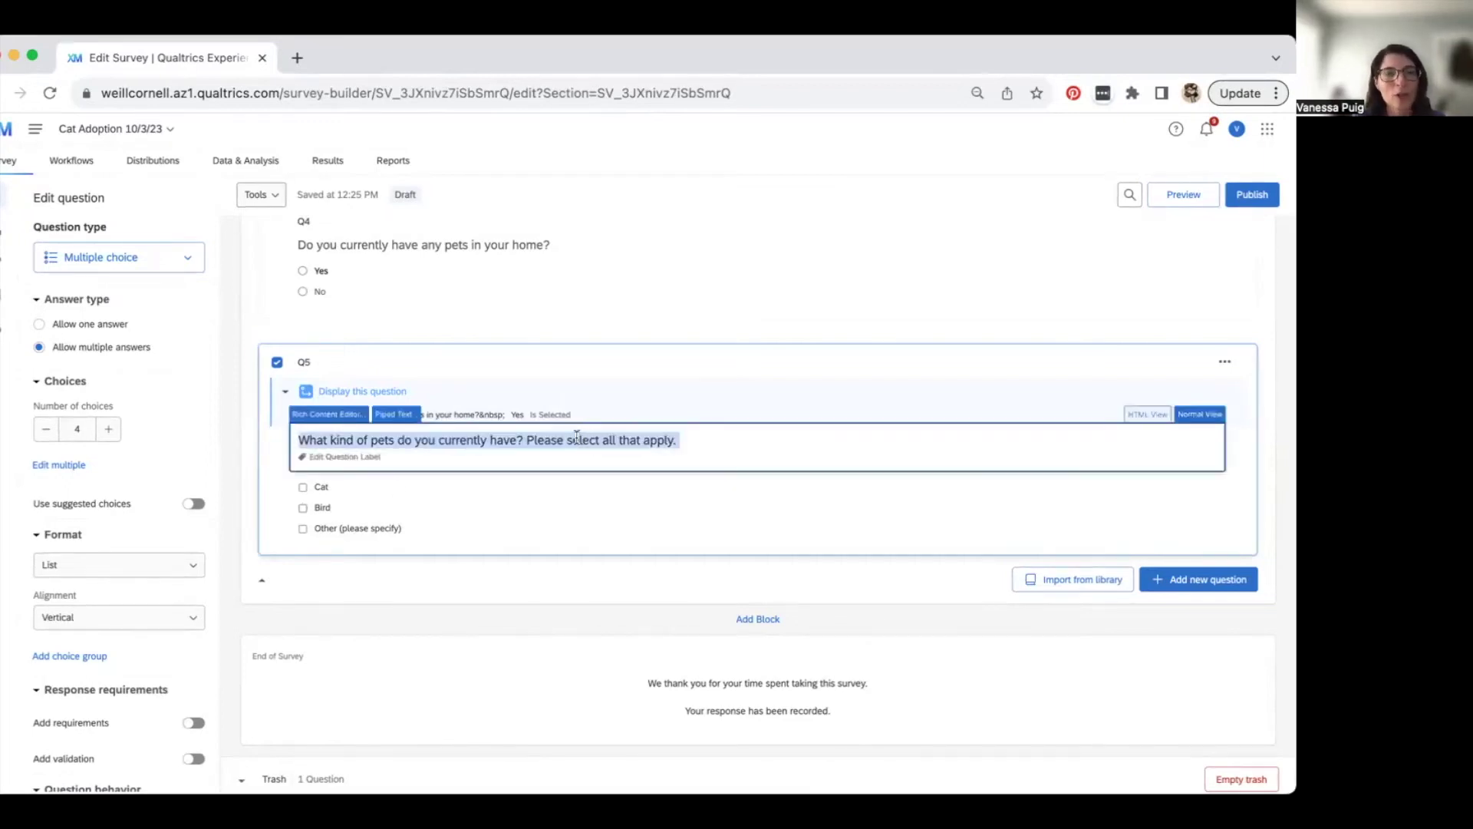
{"action": "left_click", "coordinate": [574, 437]}
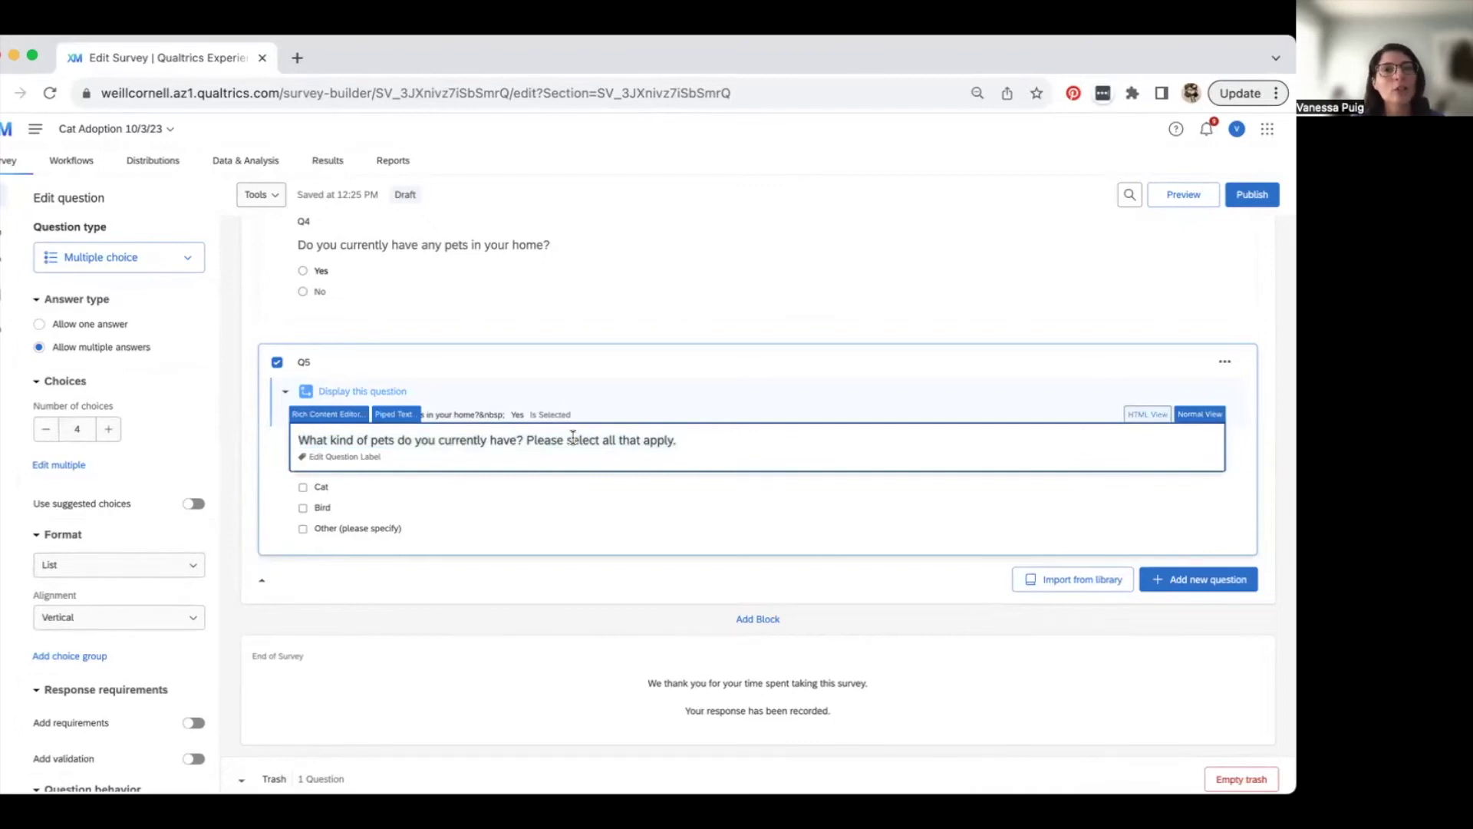
- Enable Allow Text Entry on Q5's Other (please specify) choice
{"action": "left_click", "coordinate": [384, 537]}
{"action": "left_click", "coordinate": [327, 528]}
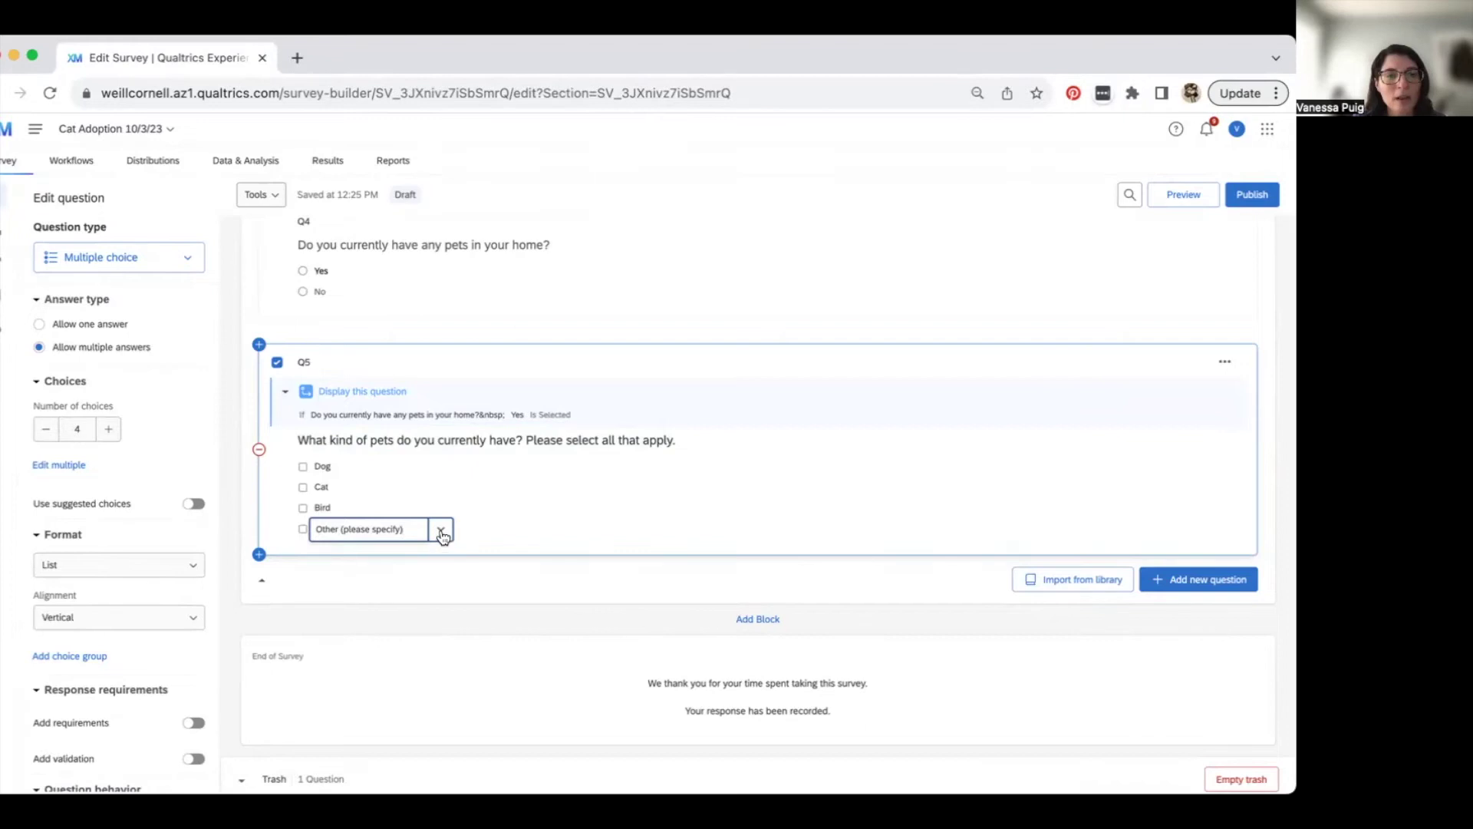
{"action": "left_click", "coordinate": [442, 533]}
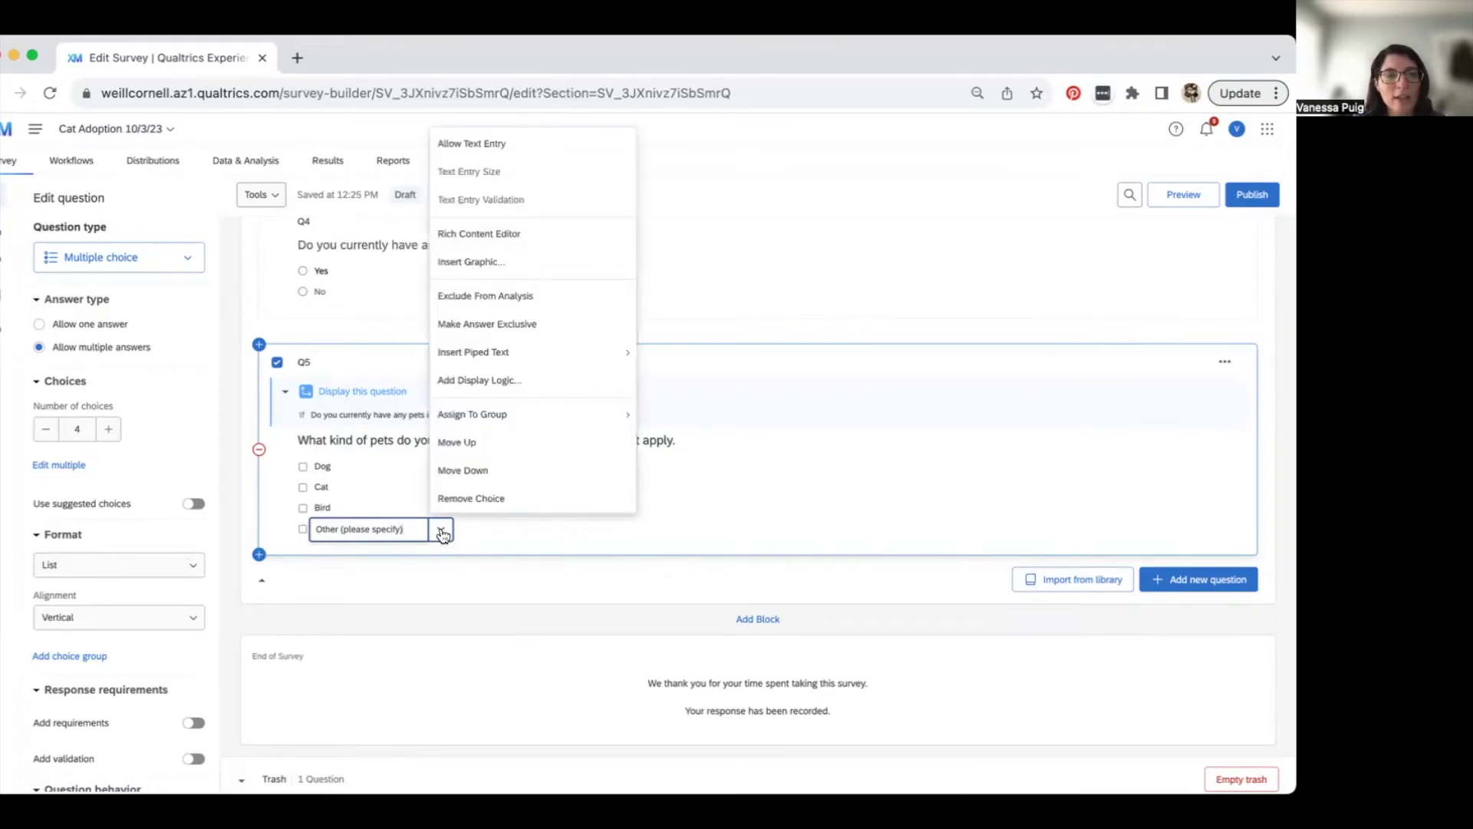
{"action": "left_click", "coordinate": [489, 147]}
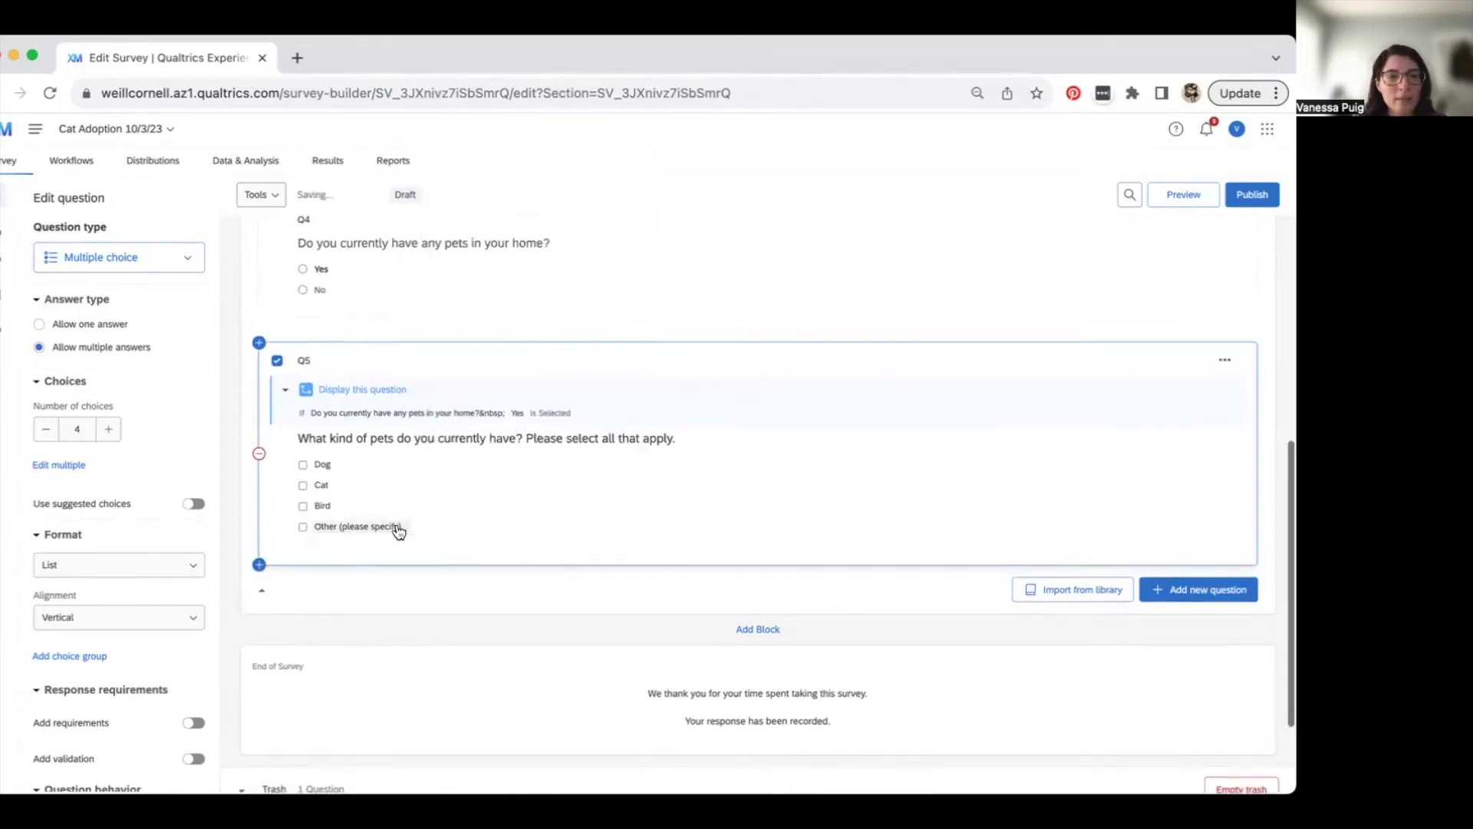
{"action": "scroll", "coordinate": [395, 522], "scroll_direction": "down", "scroll_amount": 2}
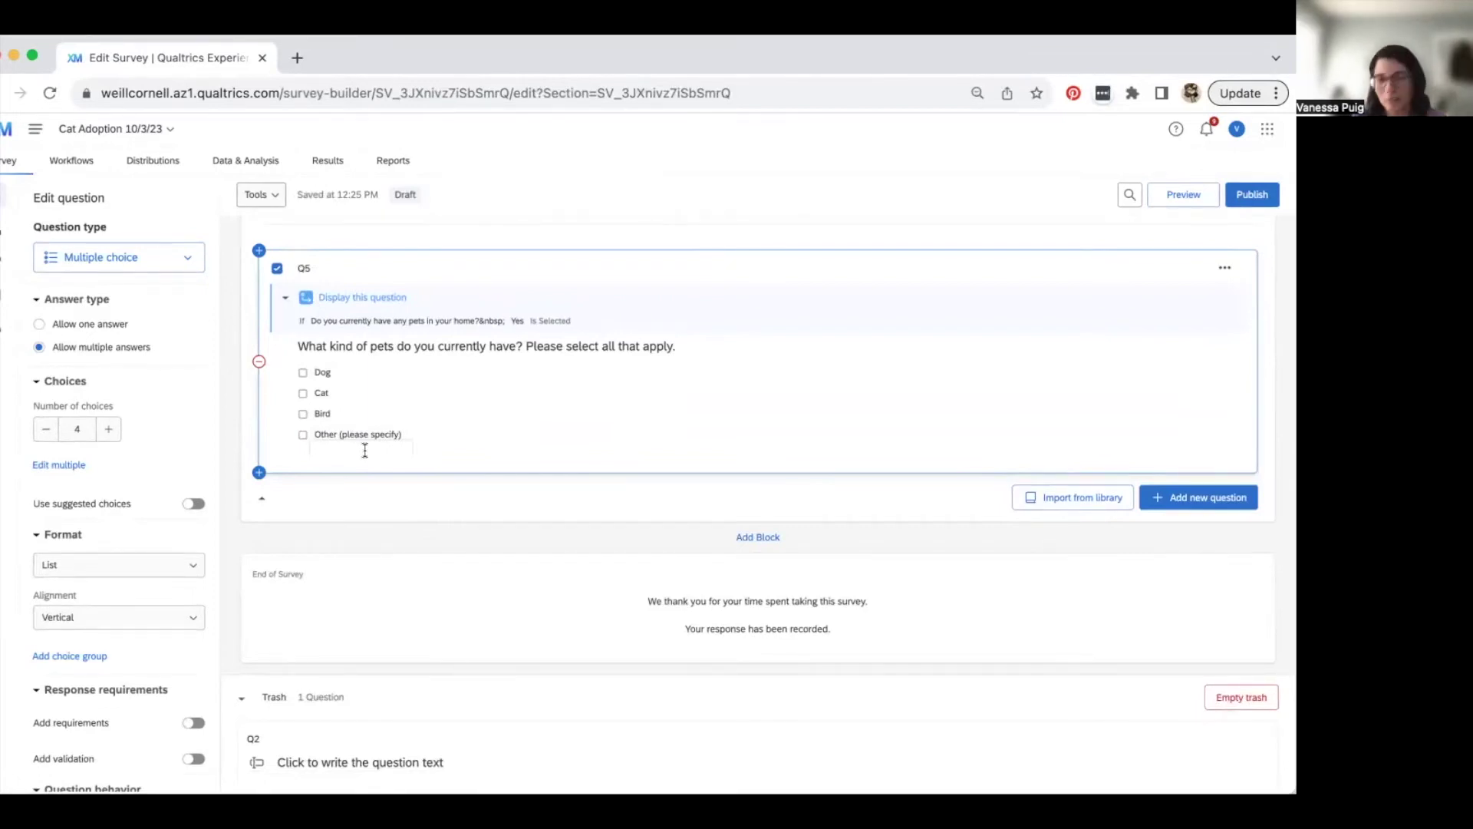
- Add multiple-choice Q6 asking 'Which cat are you interested in adopting?'
{"action": "left_click", "coordinate": [1195, 498]}
{"action": "left_click", "coordinate": [1127, 537]}
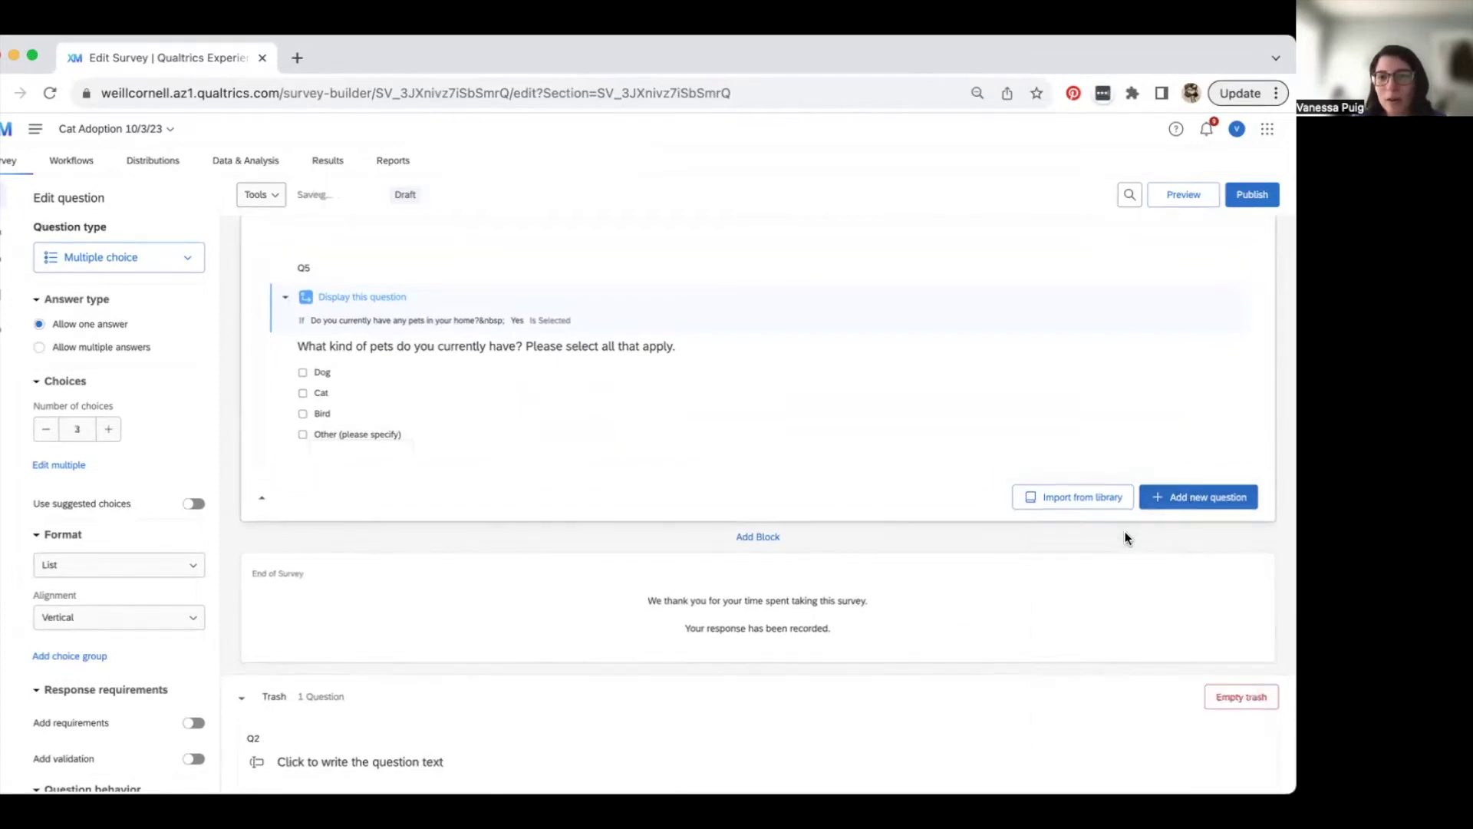
{"action": "left_click", "coordinate": [386, 537]}
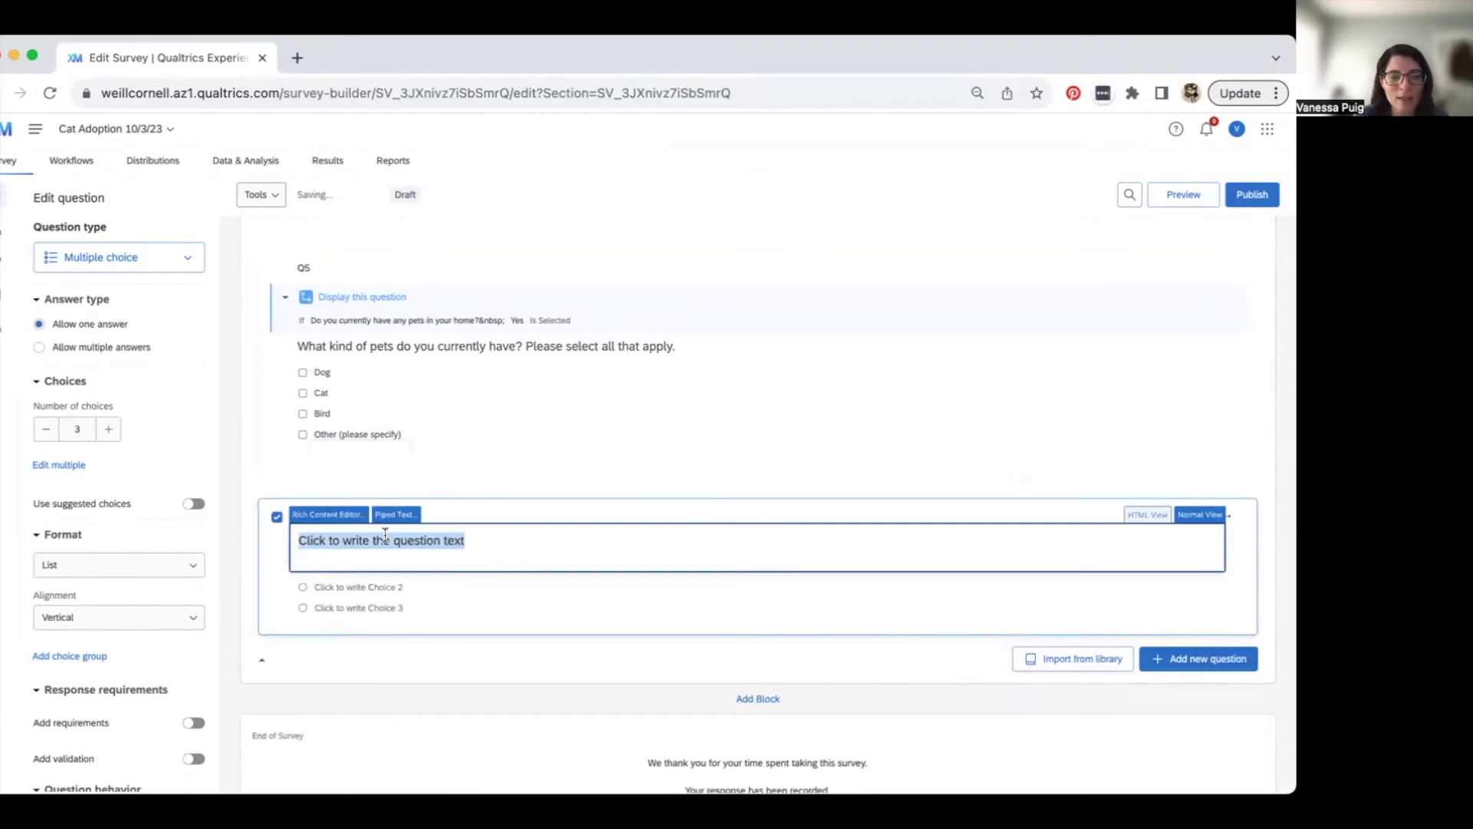
{"action": "type", "text": "Which cat are you interested in "}
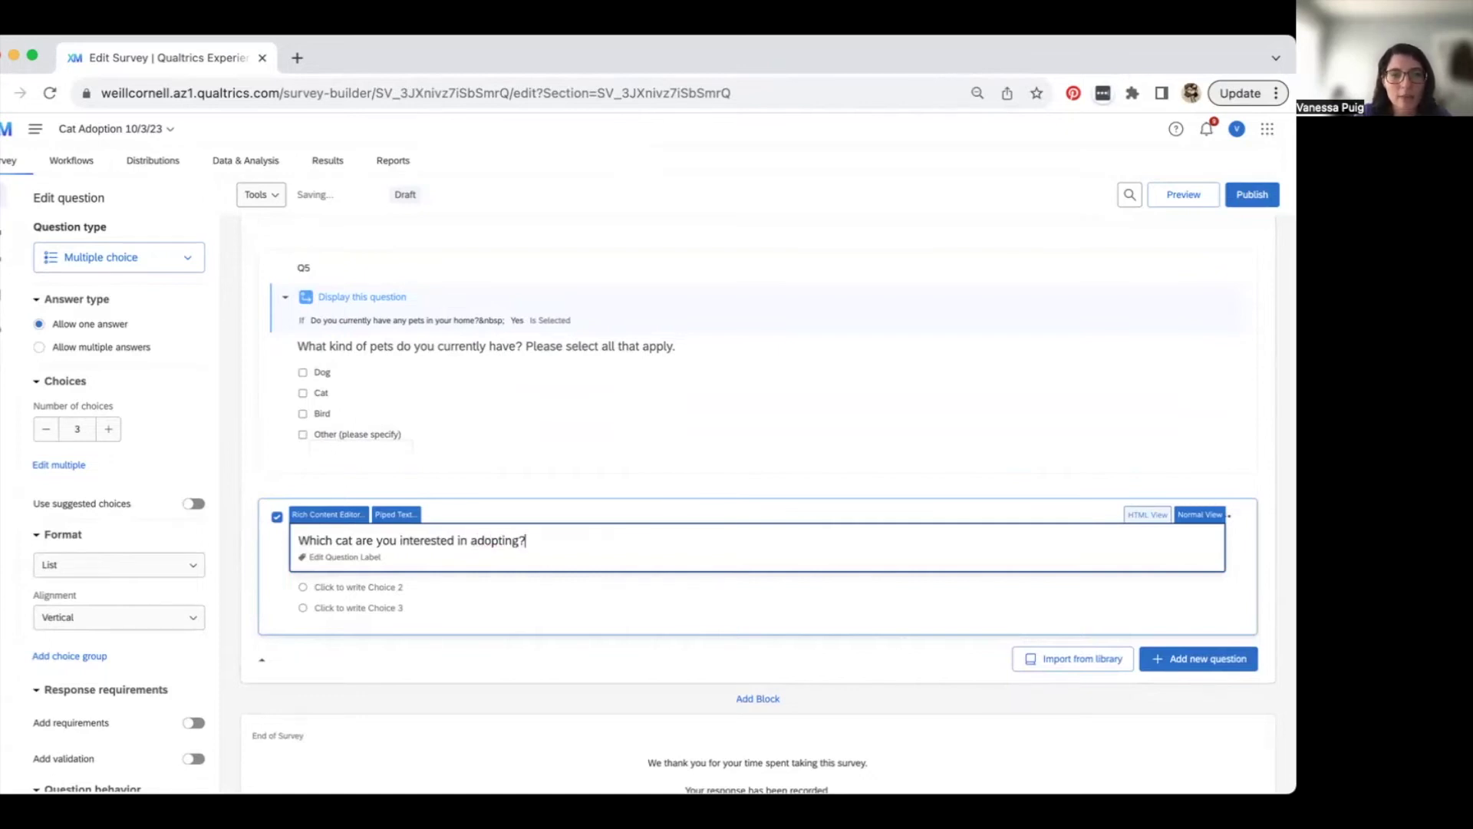
{"action": "type", "text": "adopting?"}
{"action": "key", "text": "Return"}
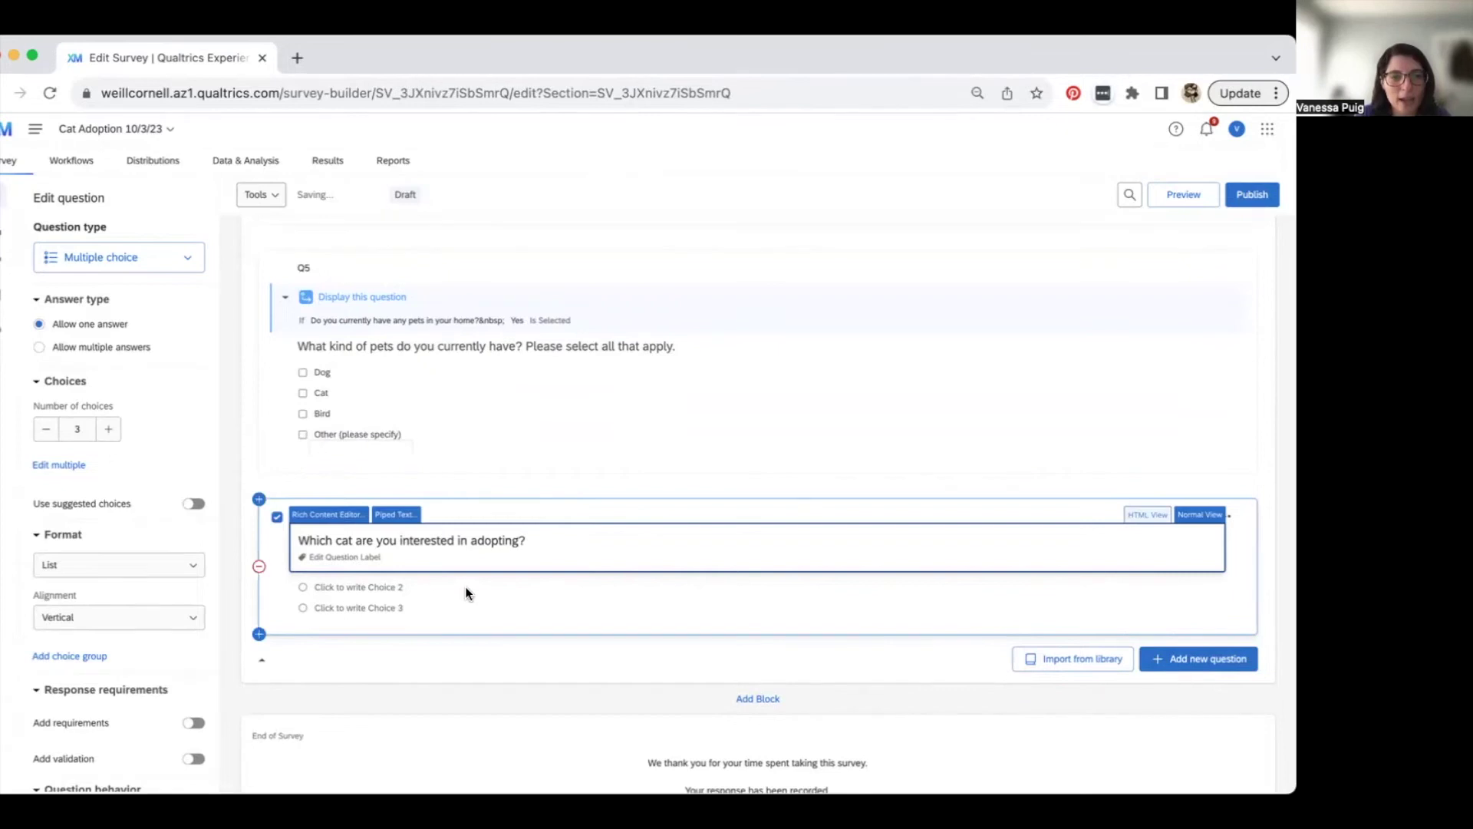
- Enter Q6's choices Potato, Lil Bub and Princess Monstertruck
{"action": "left_click", "coordinate": [465, 586]}
{"action": "left_click", "coordinate": [361, 566]}
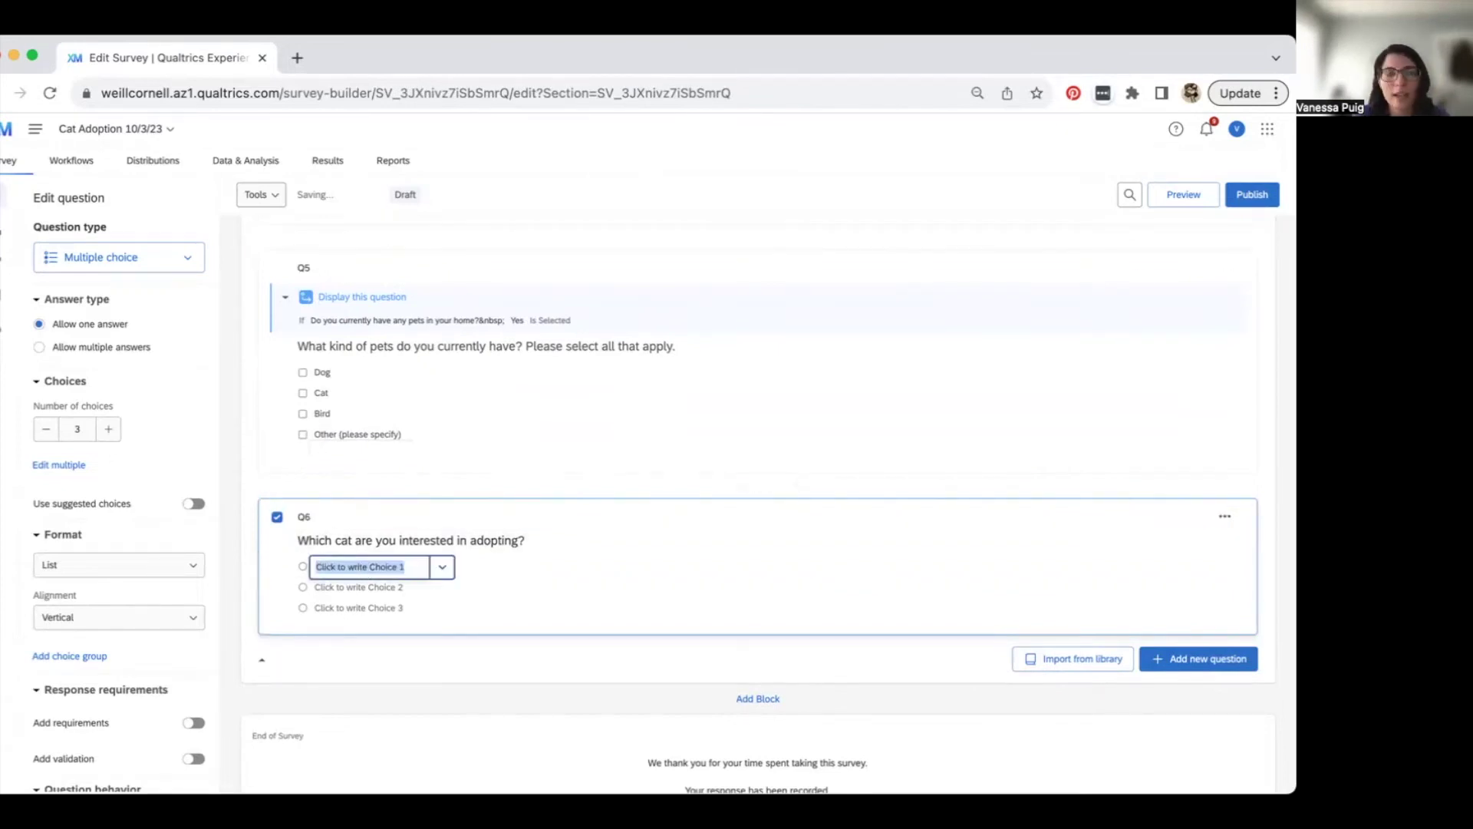
{"action": "type", "text": "Potato"}
{"action": "key", "text": "Return"}
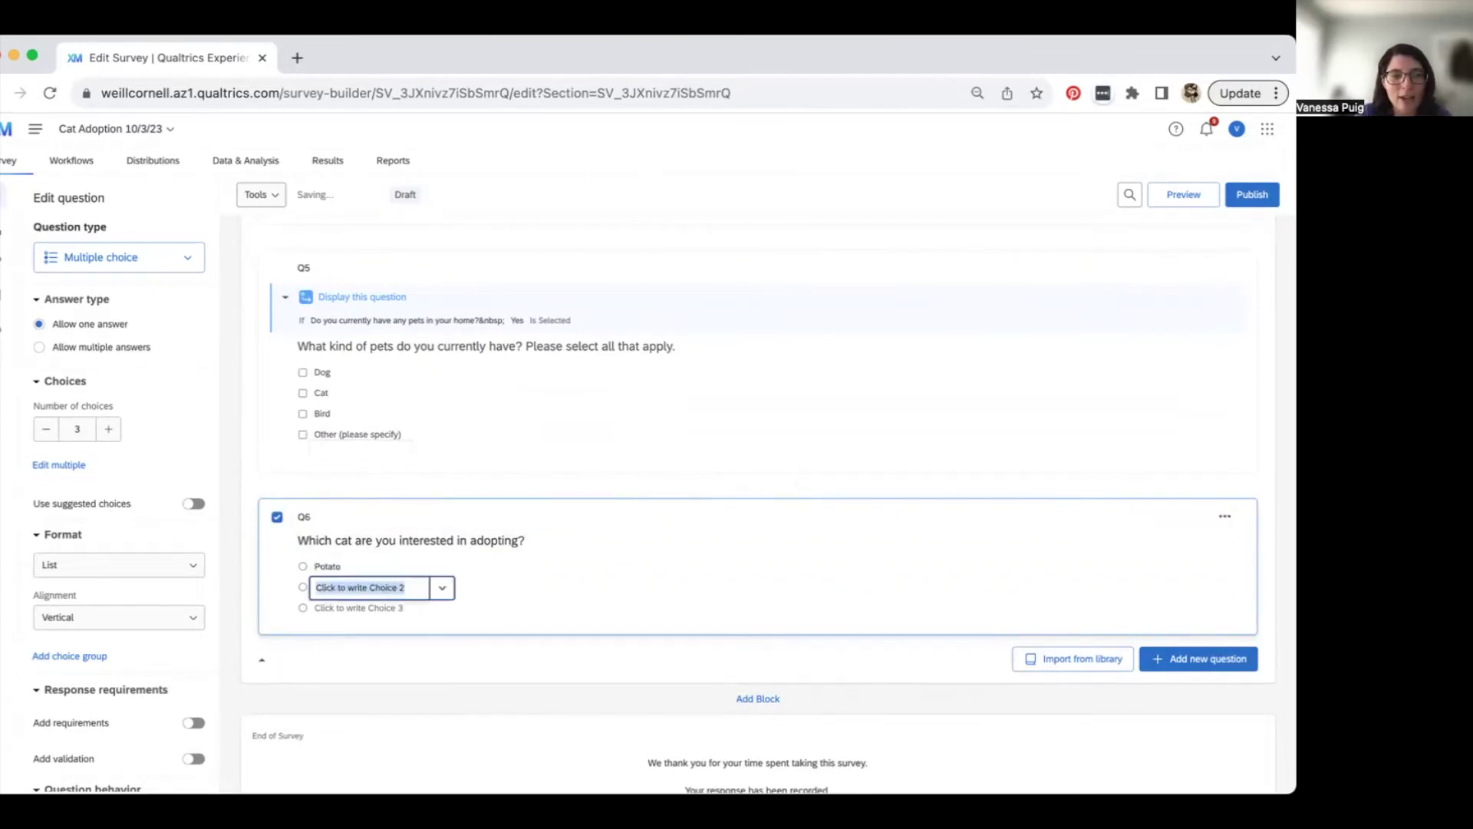
{"action": "type", "text": "Lil Bub"}
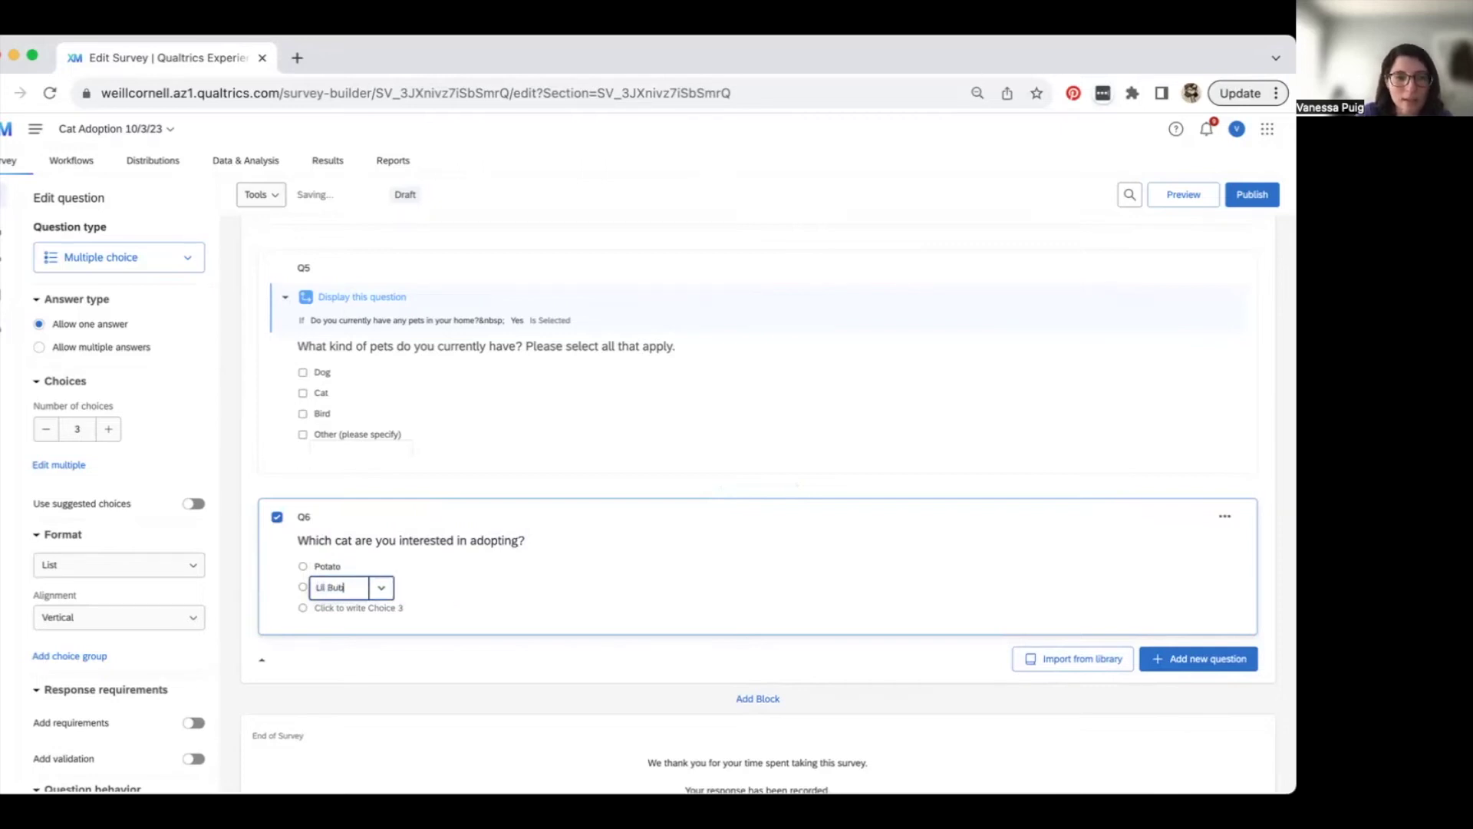
{"action": "key", "text": "Return"}
{"action": "type", "text": "P"}
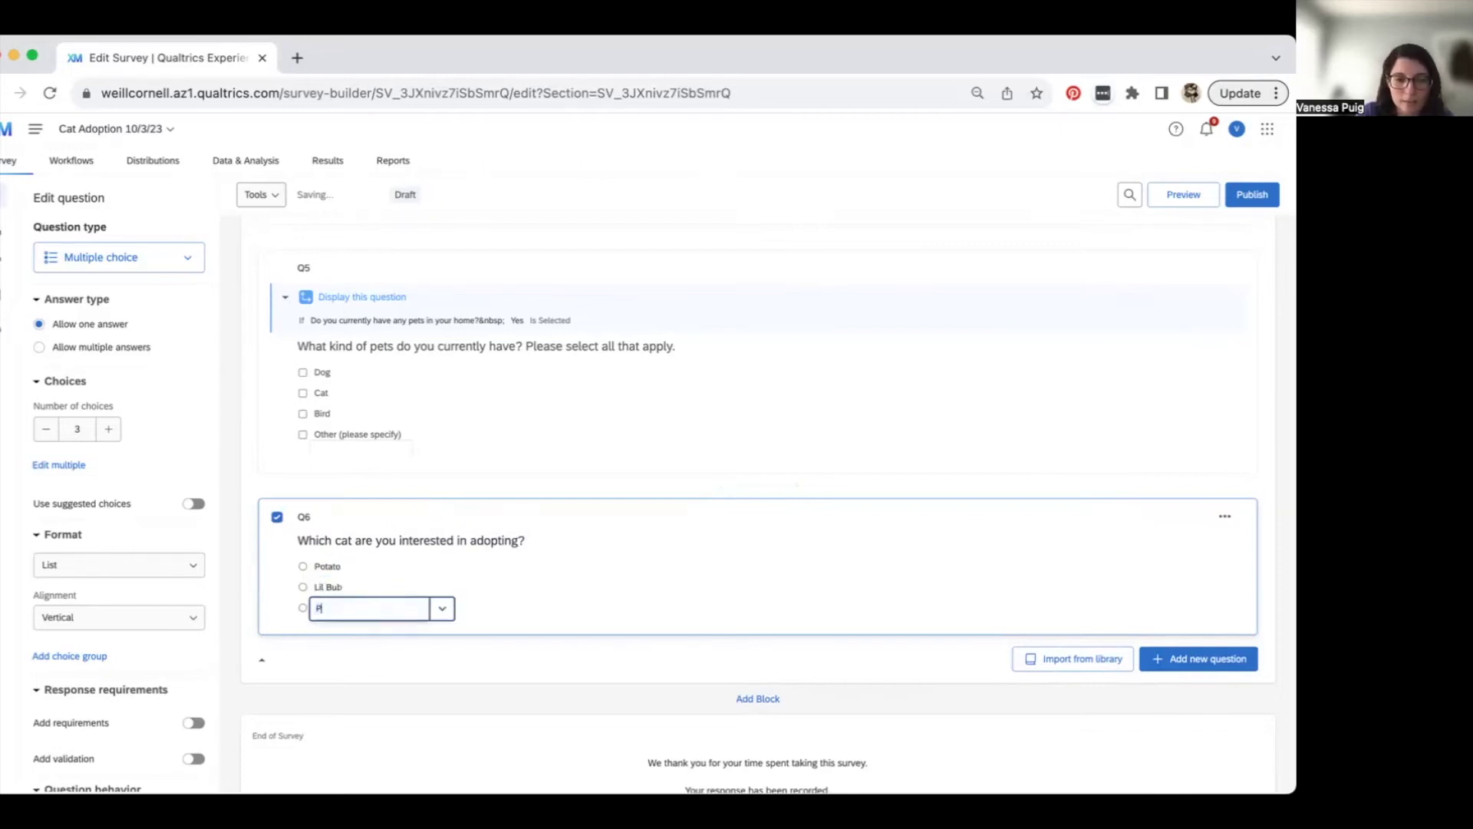
{"action": "type", "text": "rincess Monstertruck"}
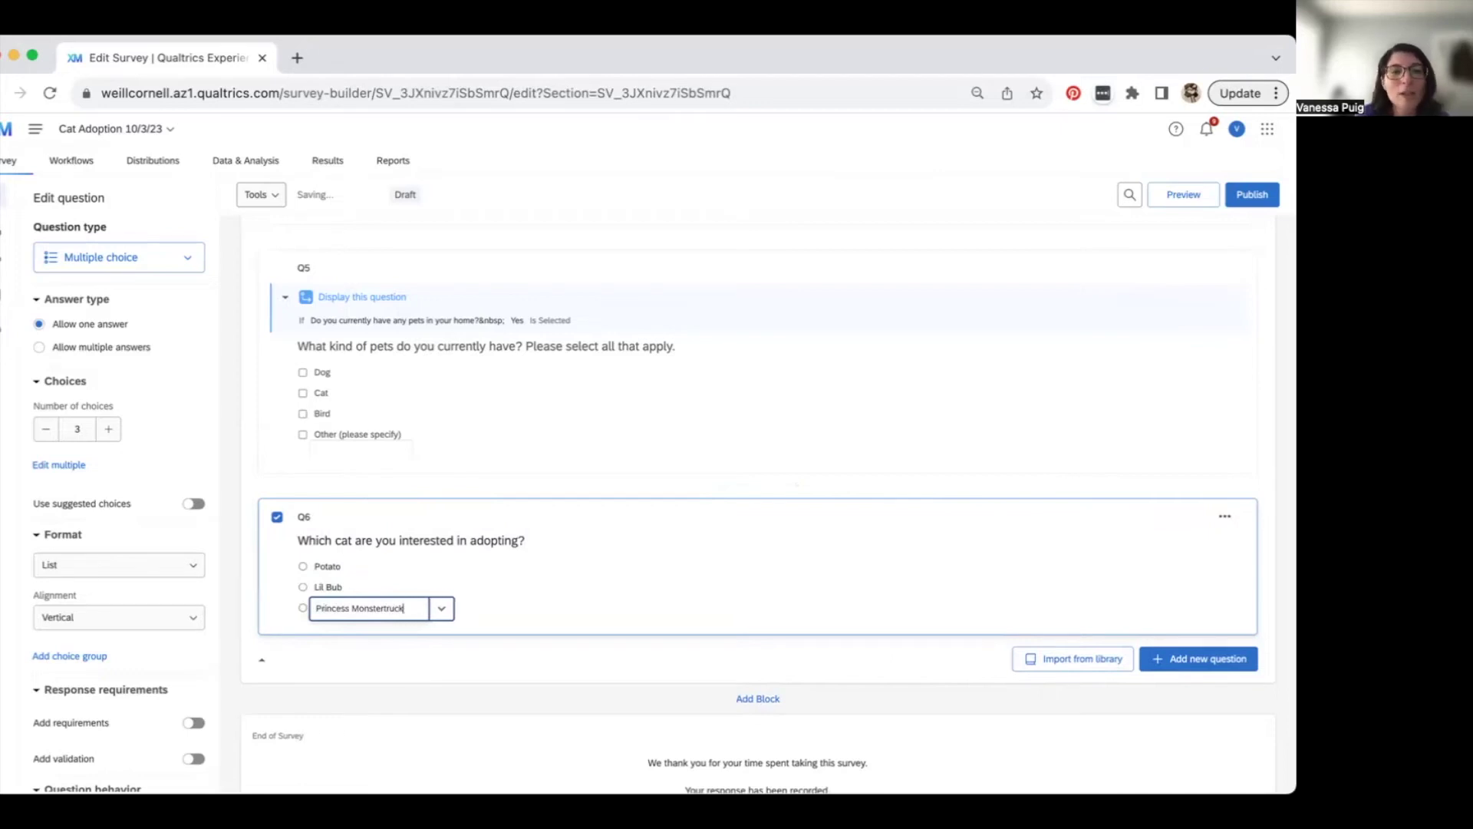
{"action": "left_click", "coordinate": [402, 560]}
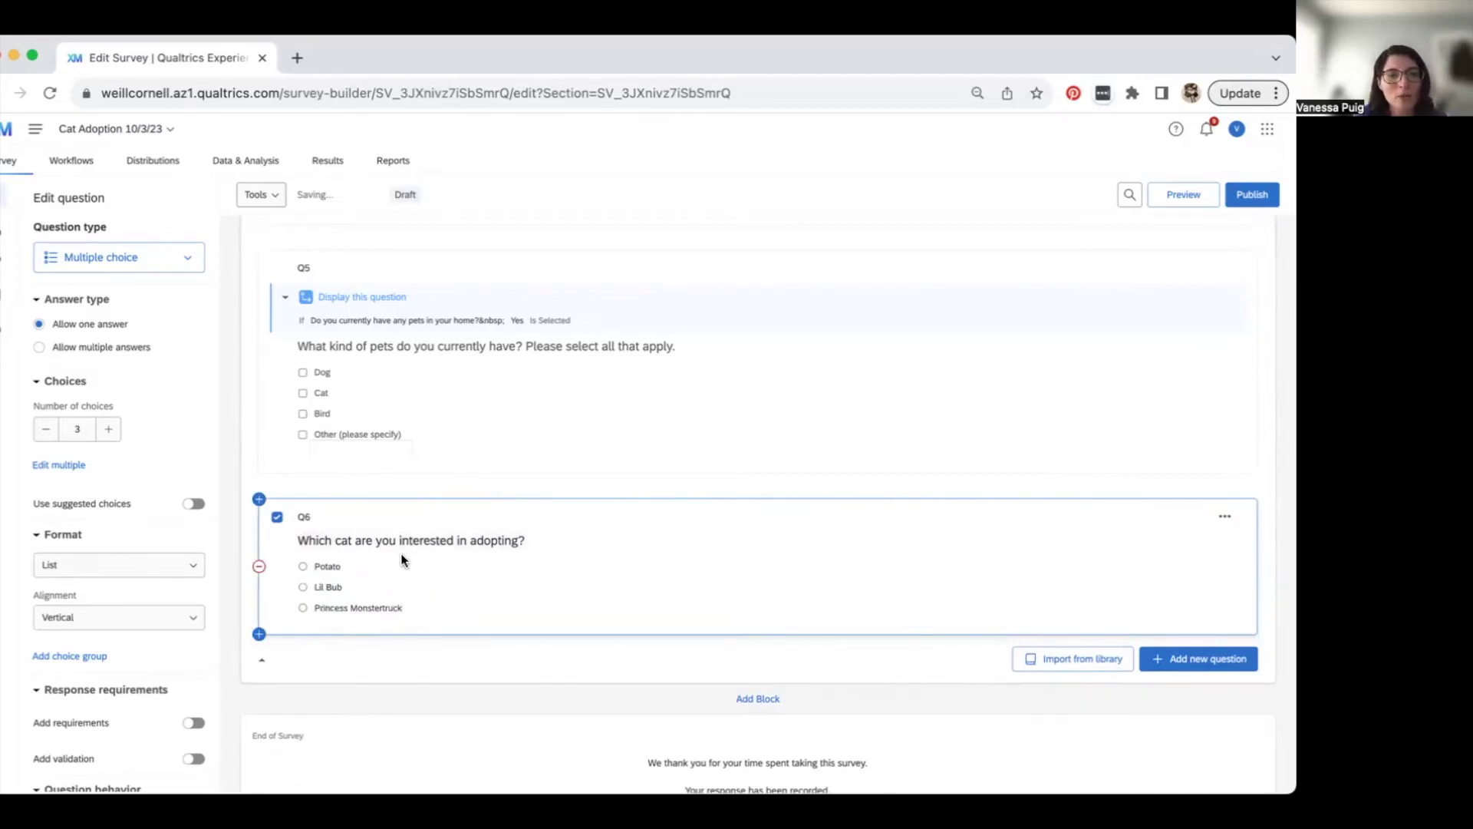
- Insert the Potato.jpg graphic from the library into Q6's Potato choice
{"action": "left_click", "coordinate": [333, 571]}
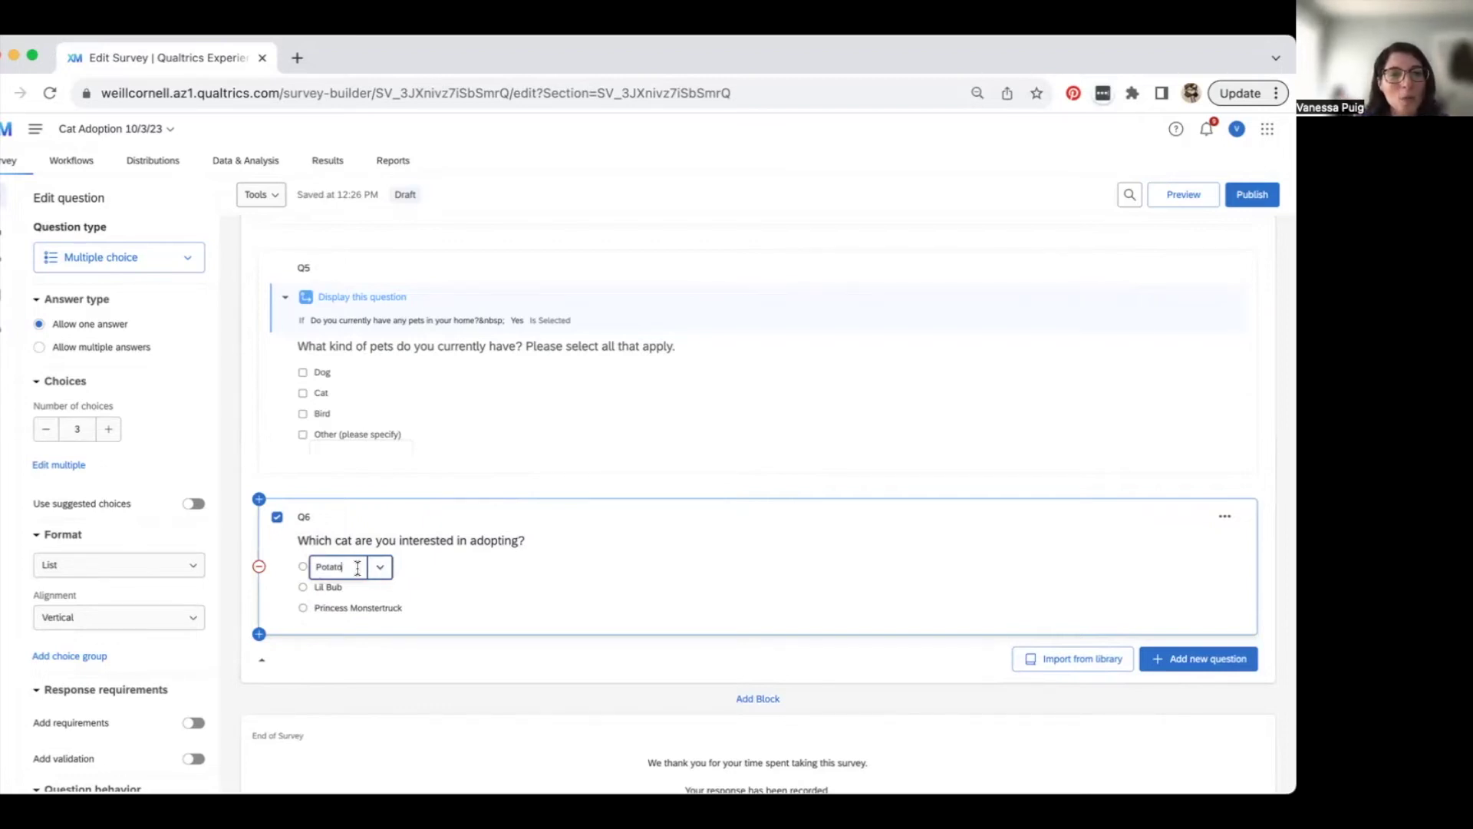
{"action": "left_click", "coordinate": [383, 569]}
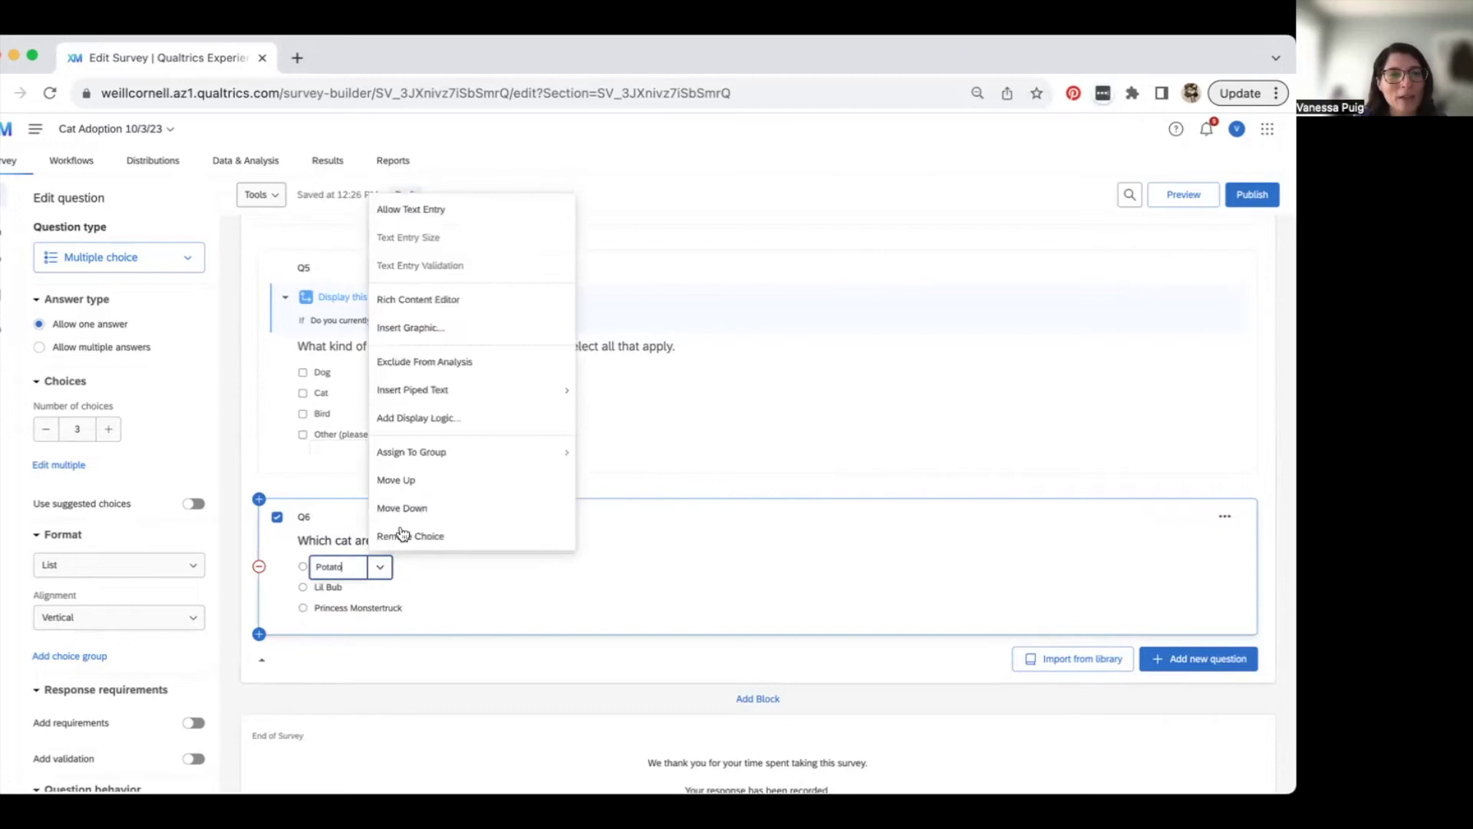
{"action": "left_click", "coordinate": [426, 329]}
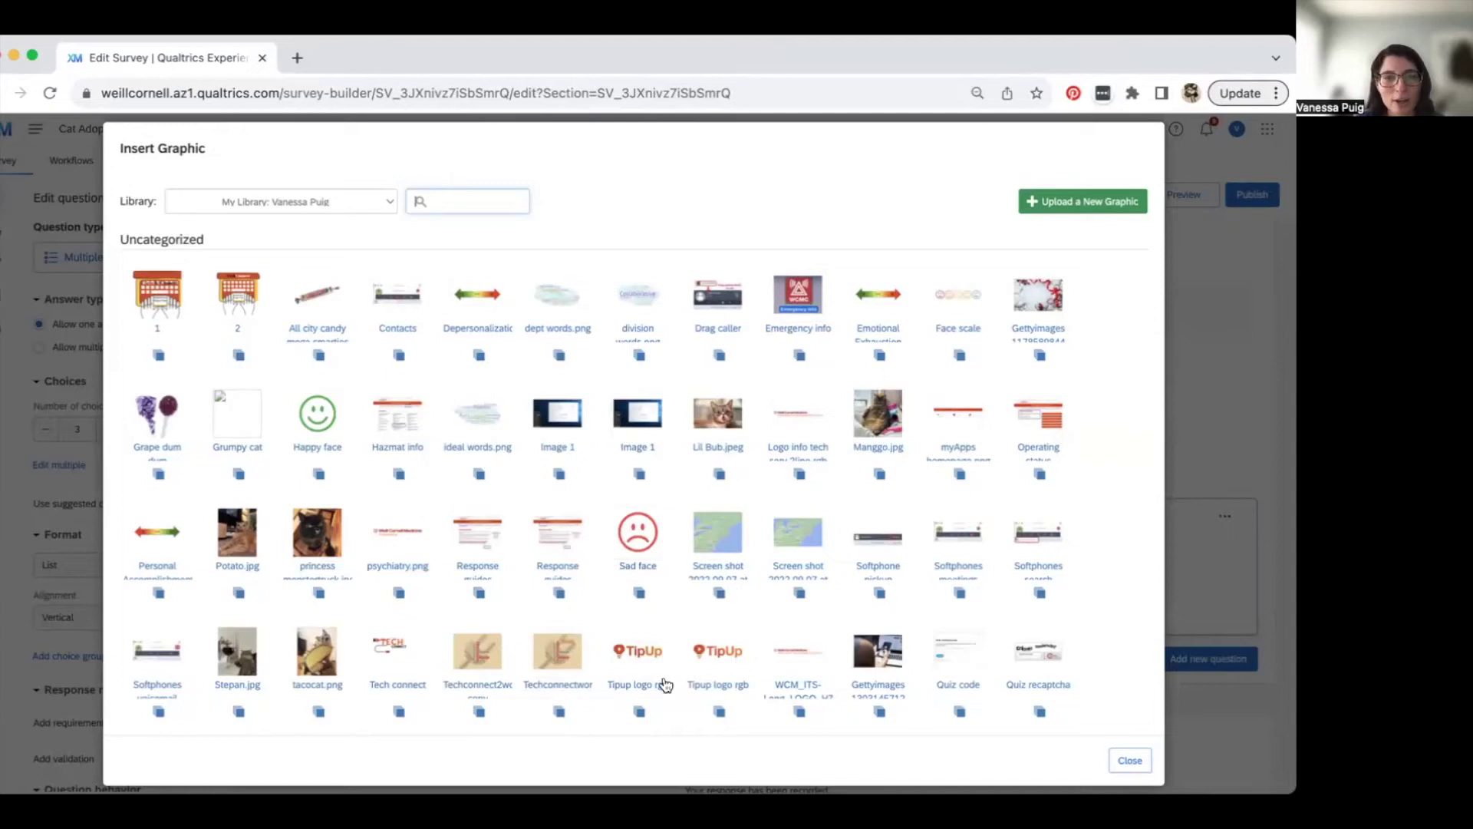
{"action": "scroll", "coordinate": [555, 603], "scroll_direction": "down", "scroll_amount": 2}
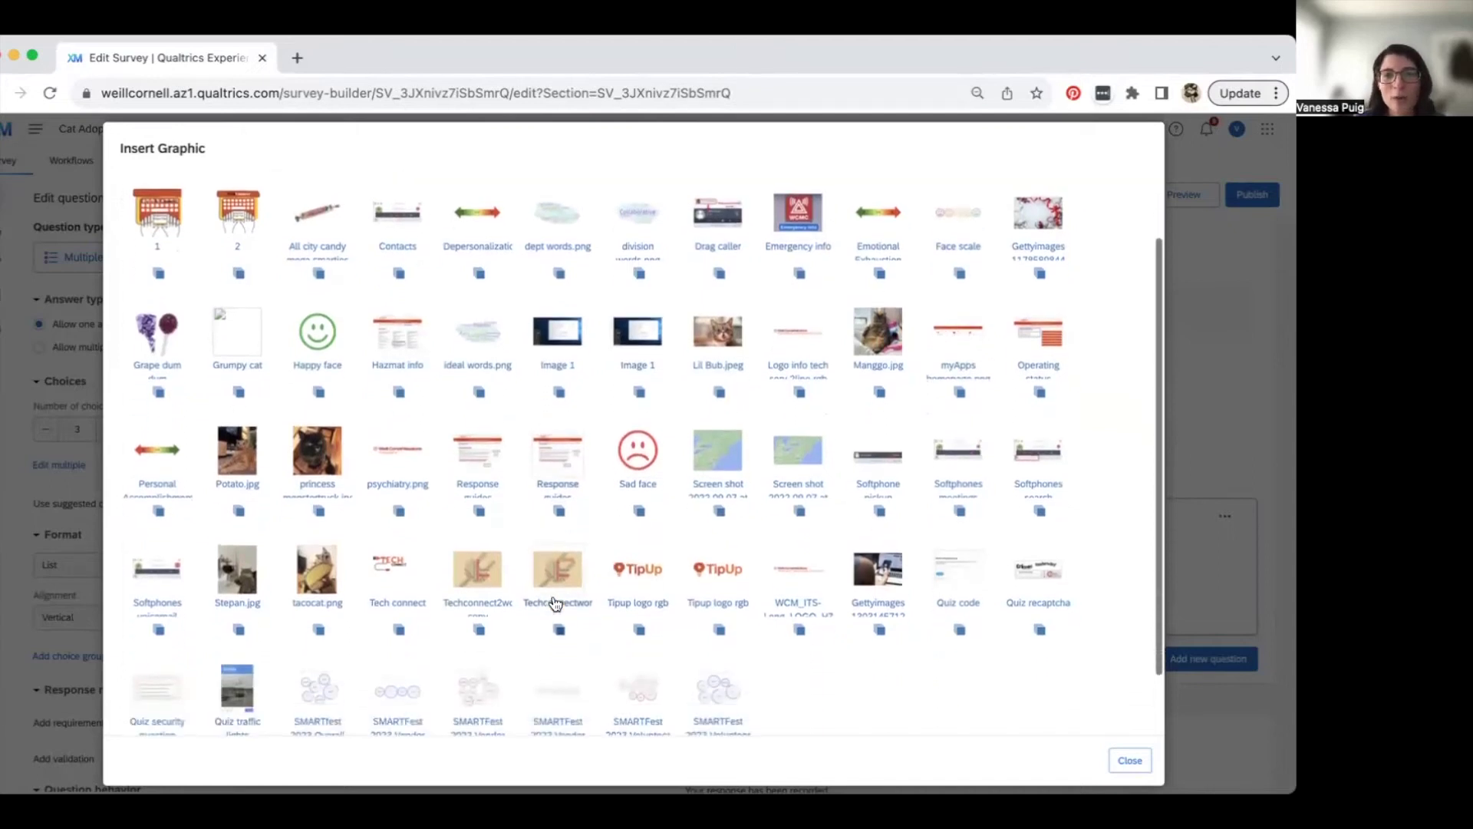
{"action": "scroll", "coordinate": [558, 603], "scroll_direction": "up", "scroll_amount": 3}
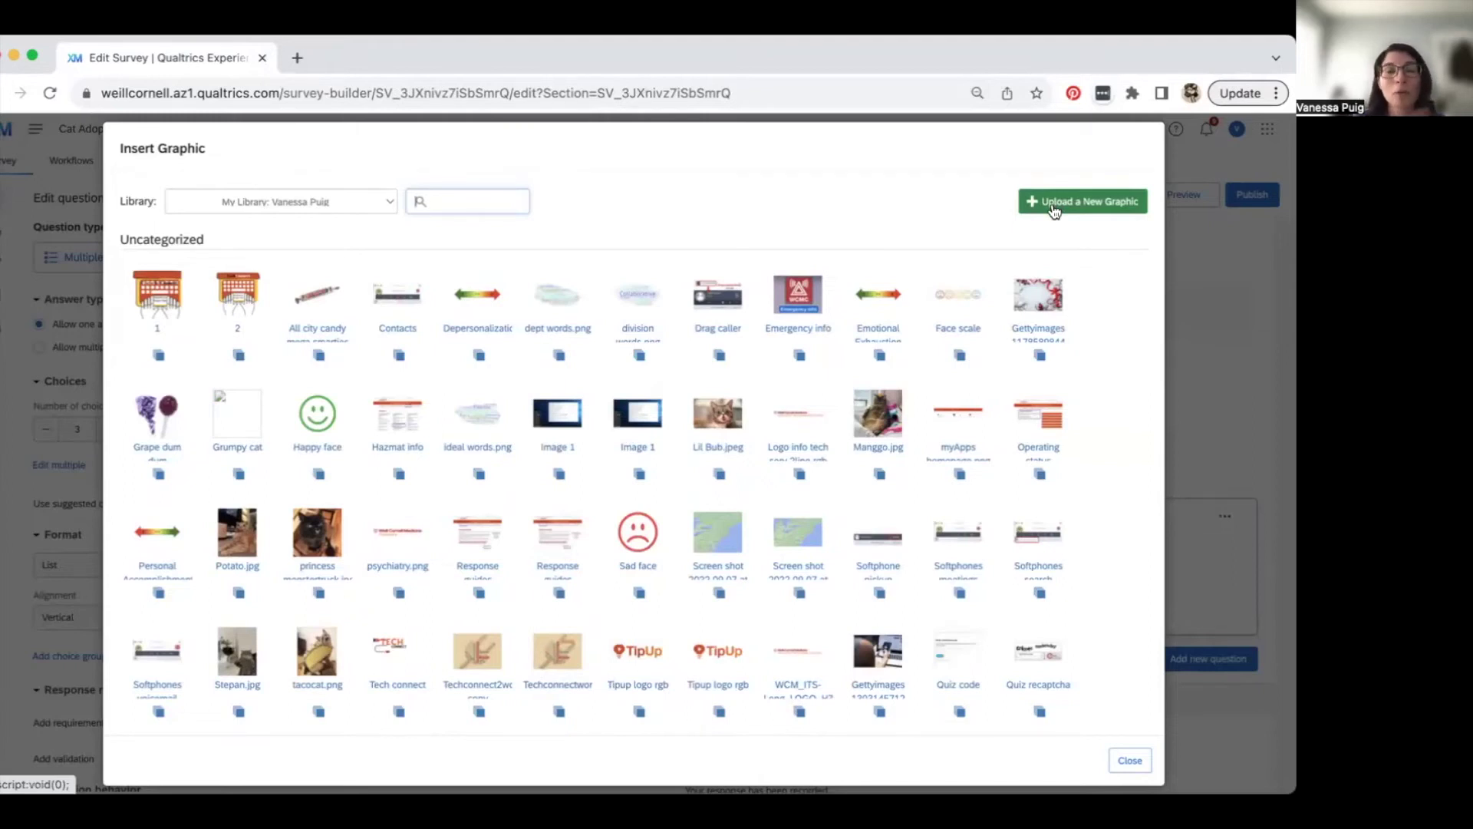
{"action": "scroll", "coordinate": [569, 499], "scroll_direction": "down", "scroll_amount": 1}
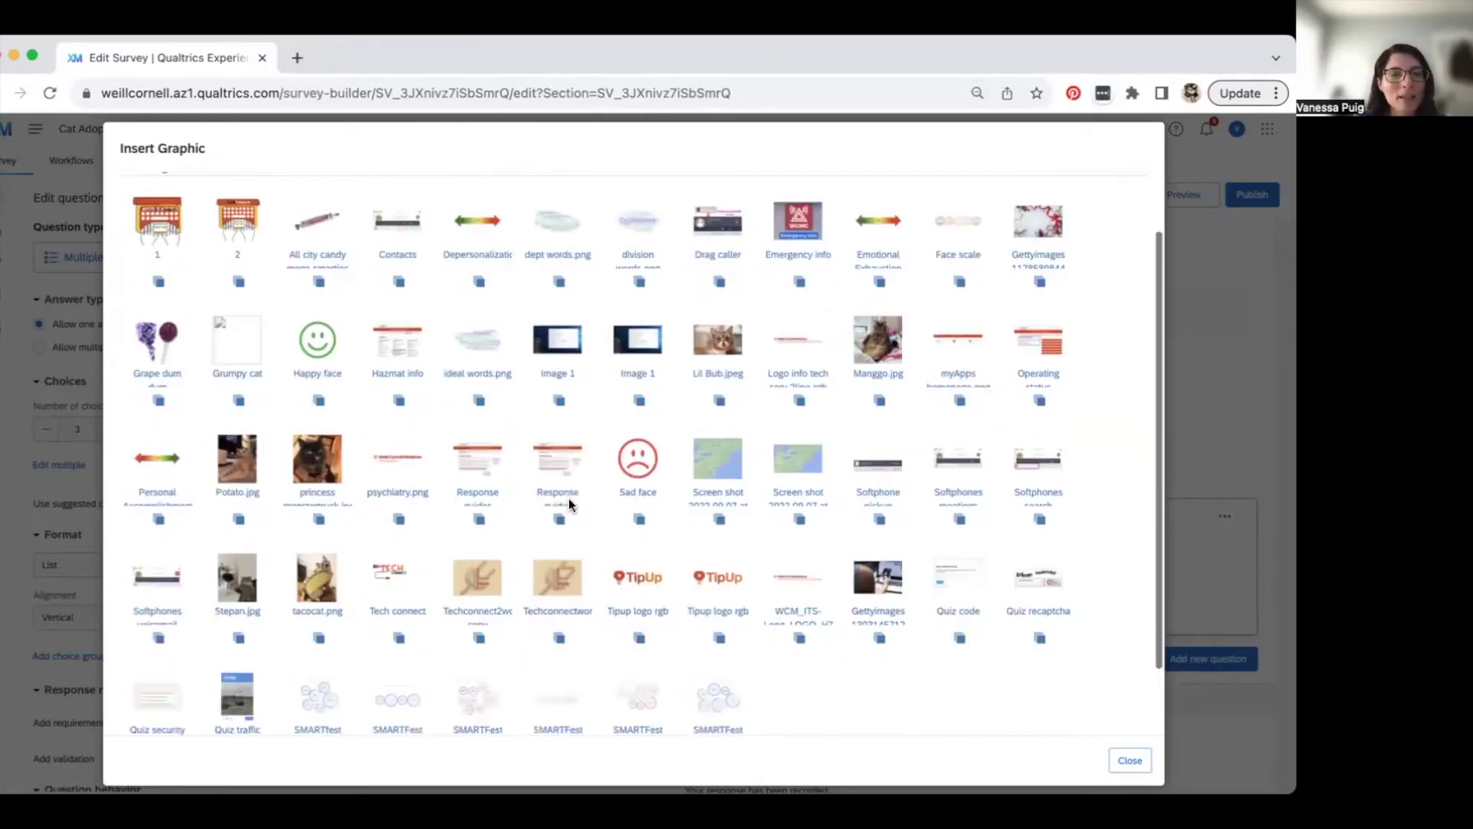
{"action": "left_click", "coordinate": [238, 465]}
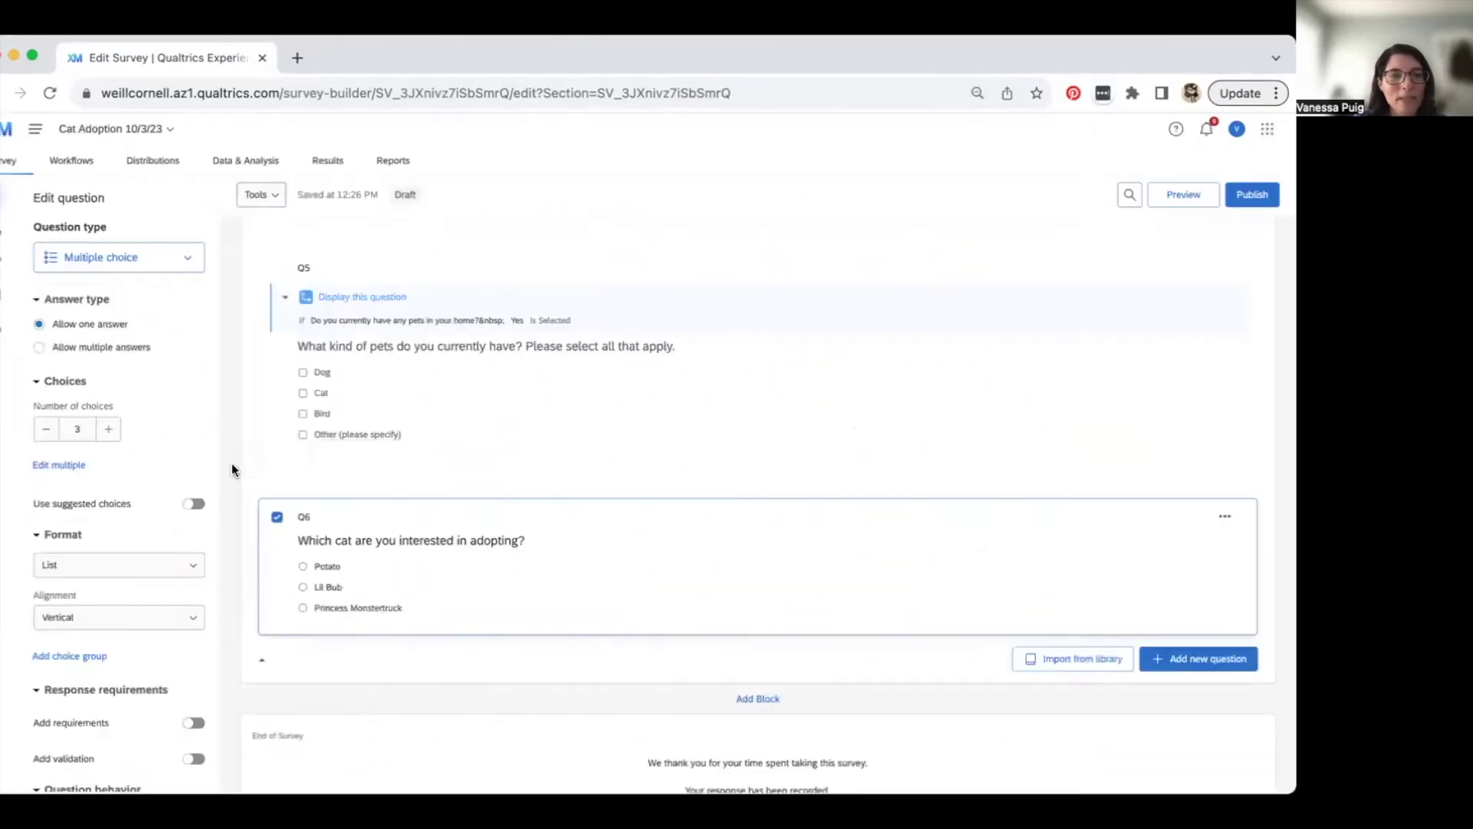
- Insert the Lil Bub.jpeg photo into Q6's Lil Bub choice
{"action": "scroll", "coordinate": [470, 620], "scroll_direction": "down", "scroll_amount": 5}
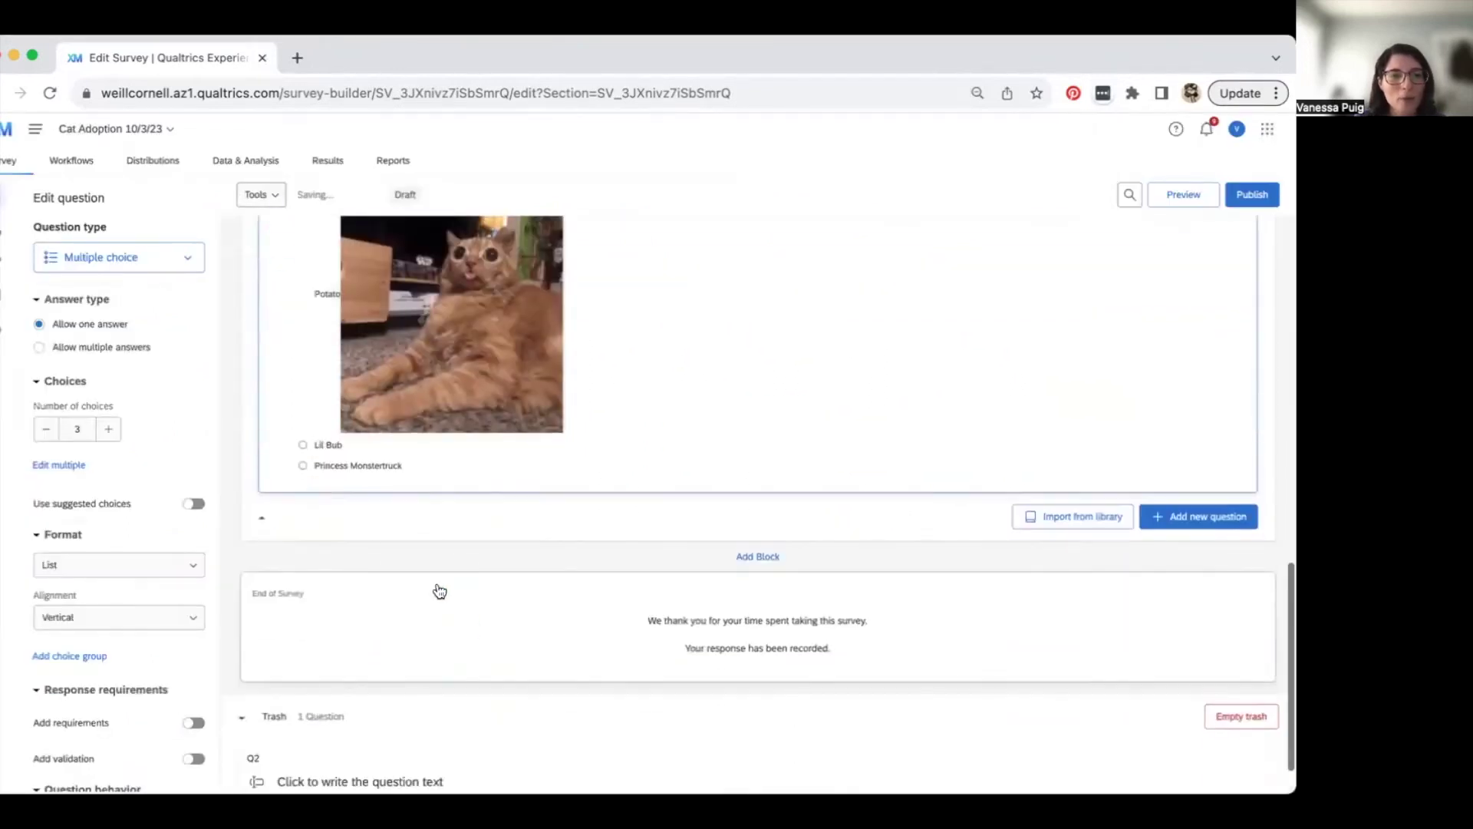
{"action": "left_click", "coordinate": [326, 445]}
{"action": "left_click", "coordinate": [381, 446]}
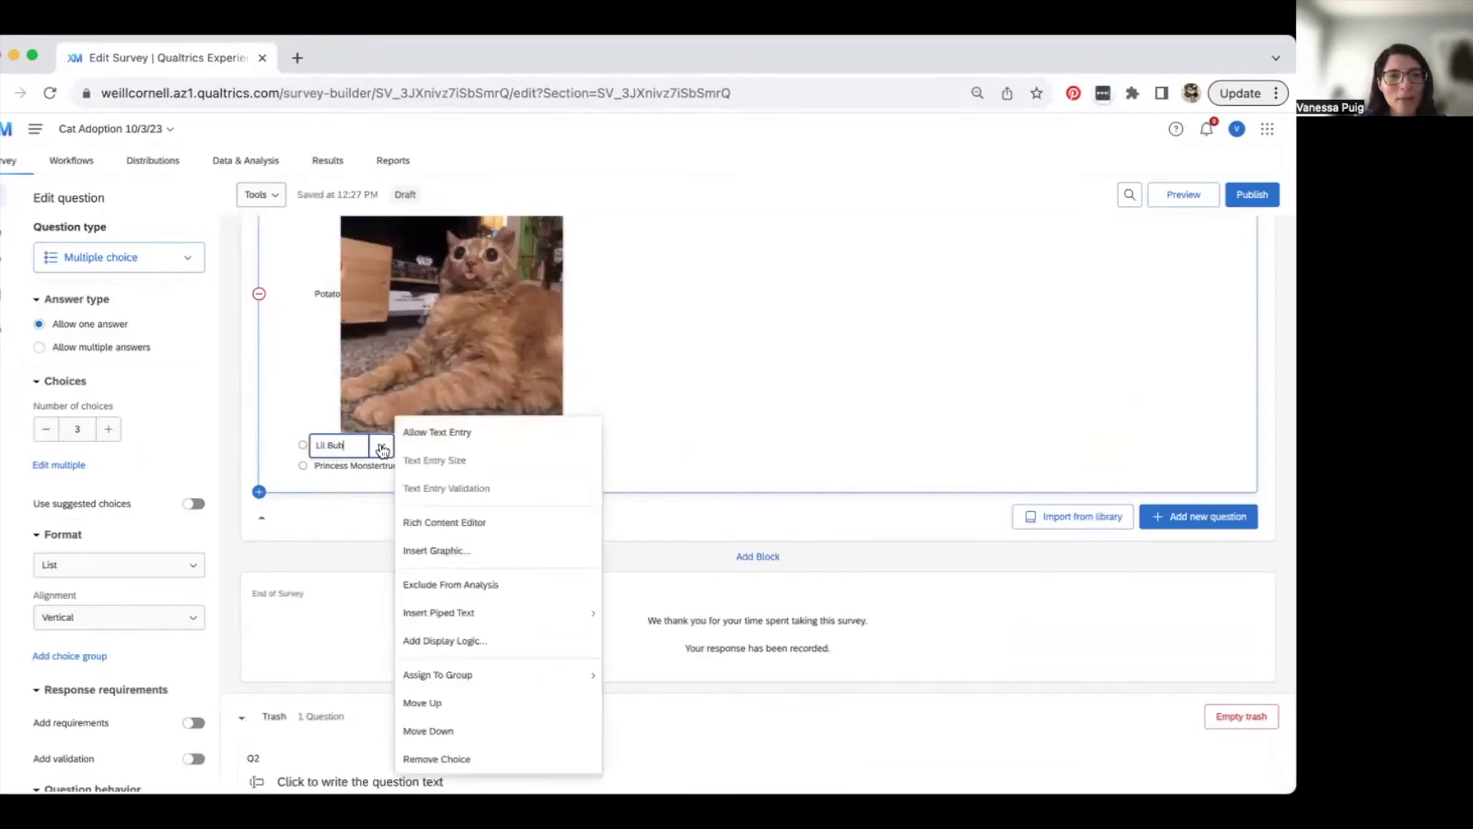
{"action": "left_click", "coordinate": [470, 558]}
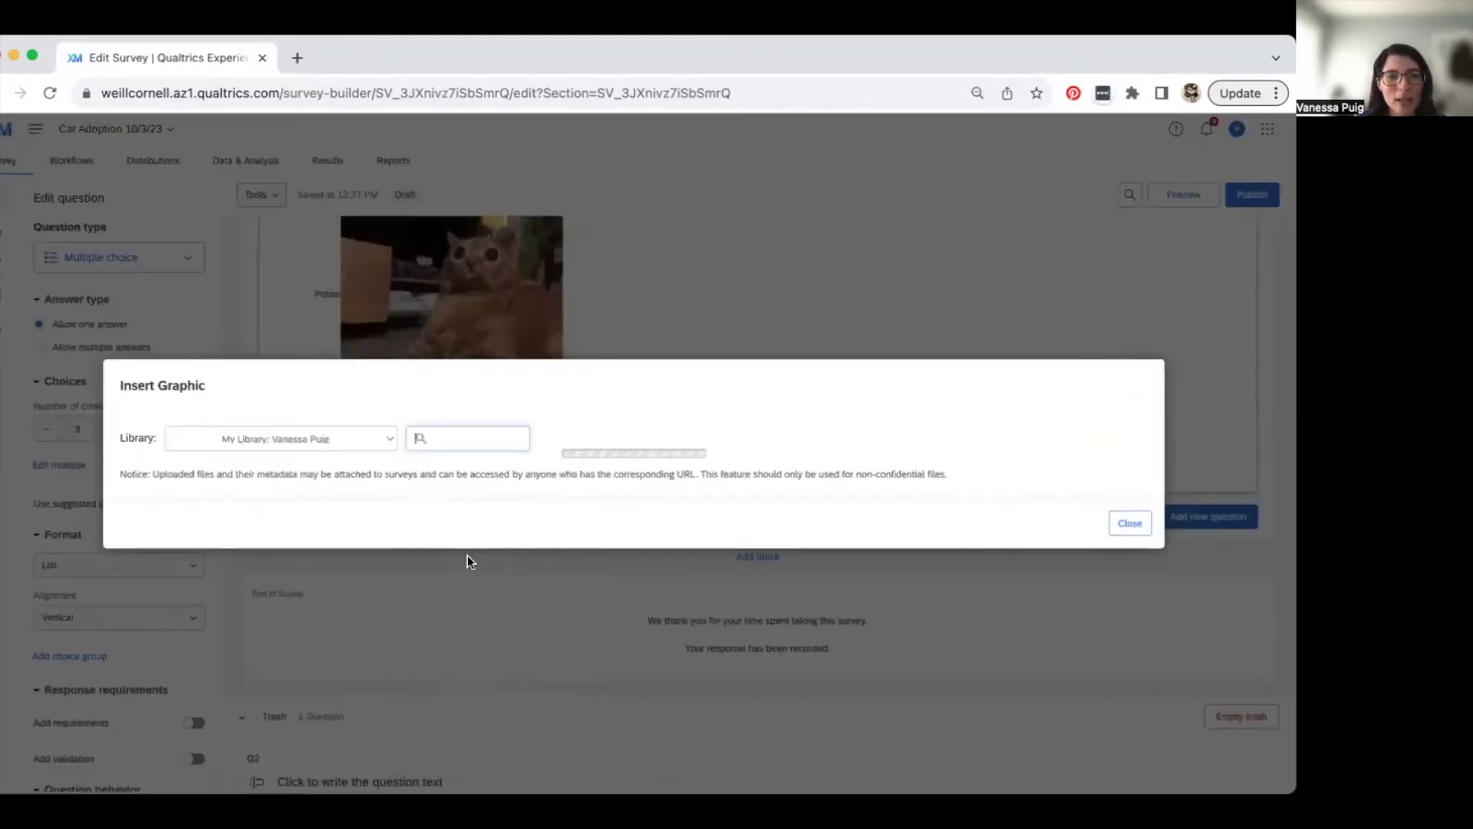
{"action": "scroll", "coordinate": [572, 517], "scroll_direction": "down", "scroll_amount": 3}
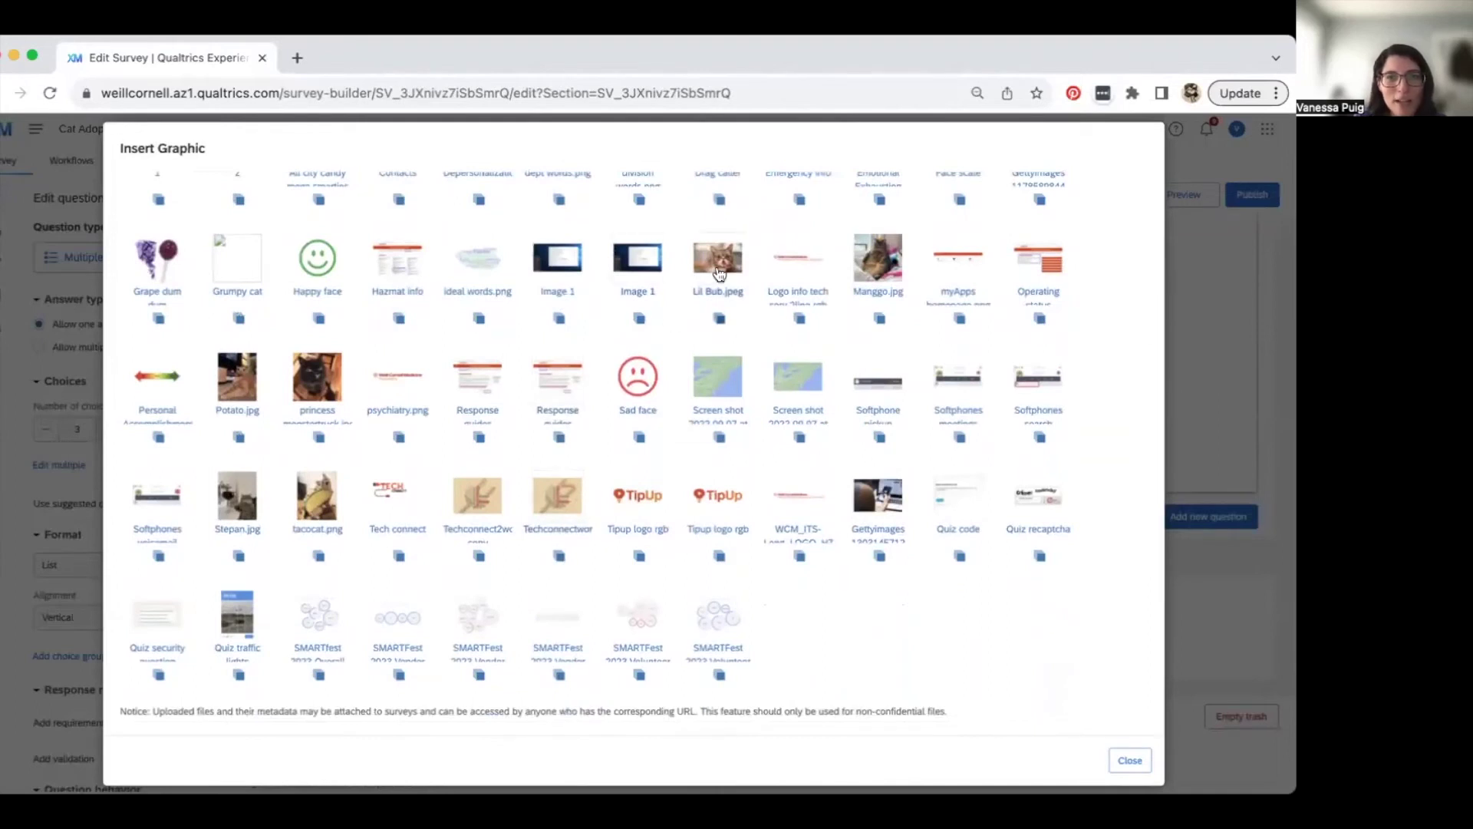
{"action": "left_click", "coordinate": [717, 265]}
- Attach the black cat photo from the graphic library to the Princess Monstertruck choice
{"action": "scroll", "coordinate": [634, 540], "scroll_direction": "down", "scroll_amount": 1}
{"action": "scroll", "coordinate": [634, 540], "scroll_direction": "down", "scroll_amount": 3}
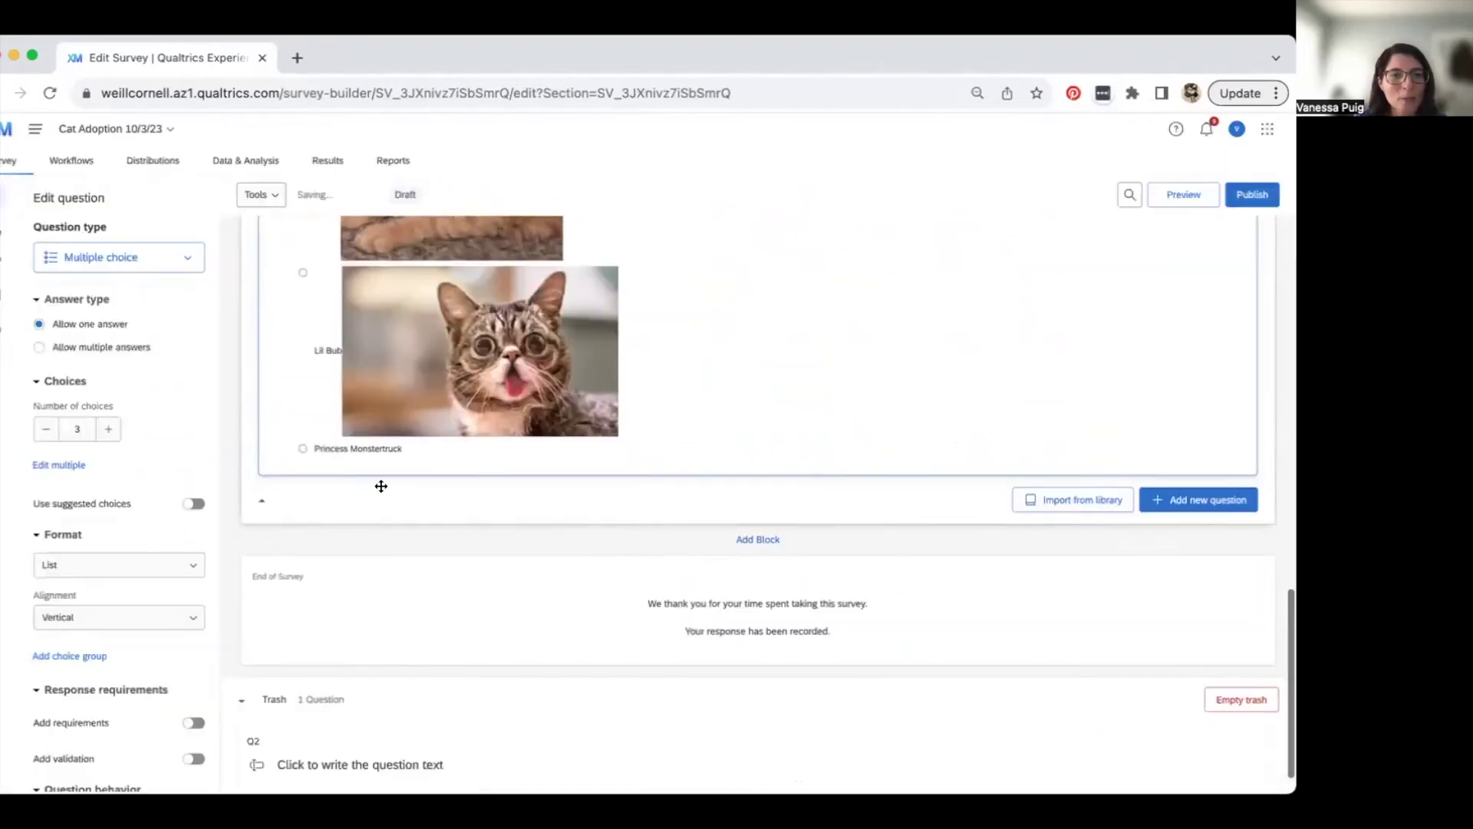
{"action": "left_click", "coordinate": [366, 450]}
{"action": "left_click", "coordinate": [444, 454]}
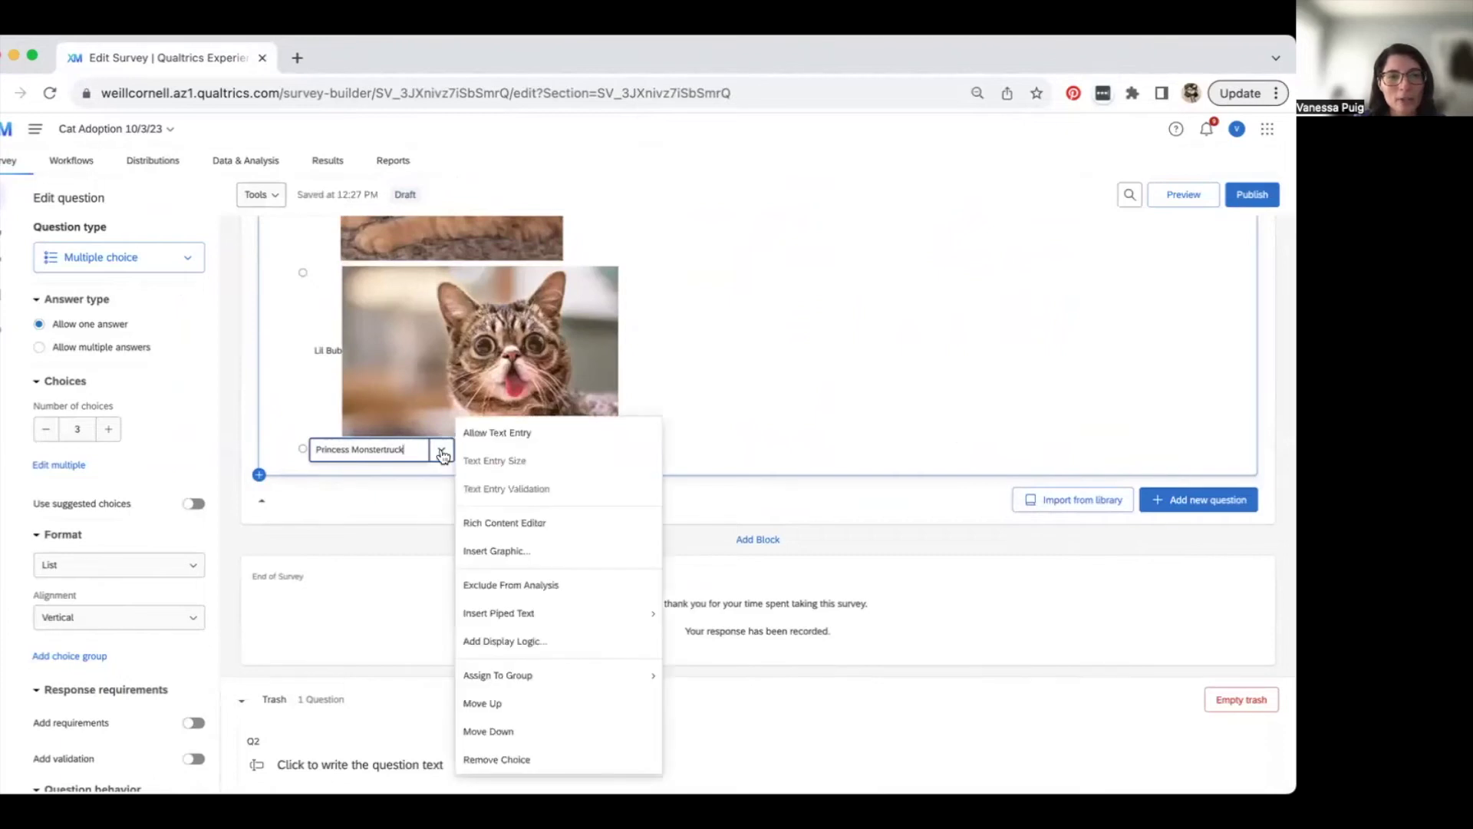
{"action": "left_click", "coordinate": [537, 529]}
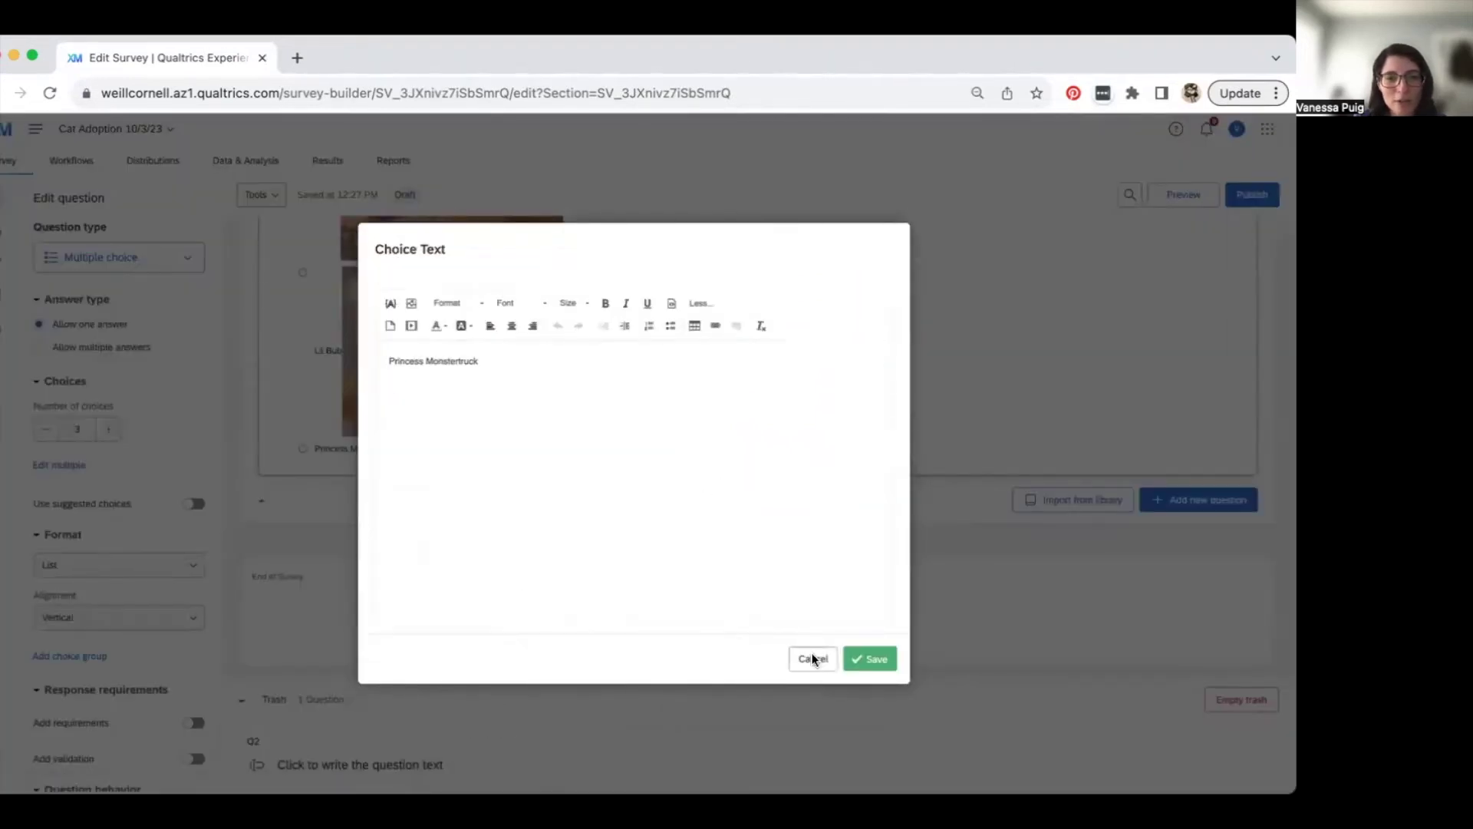
{"action": "left_click", "coordinate": [813, 658]}
{"action": "left_click", "coordinate": [385, 451]}
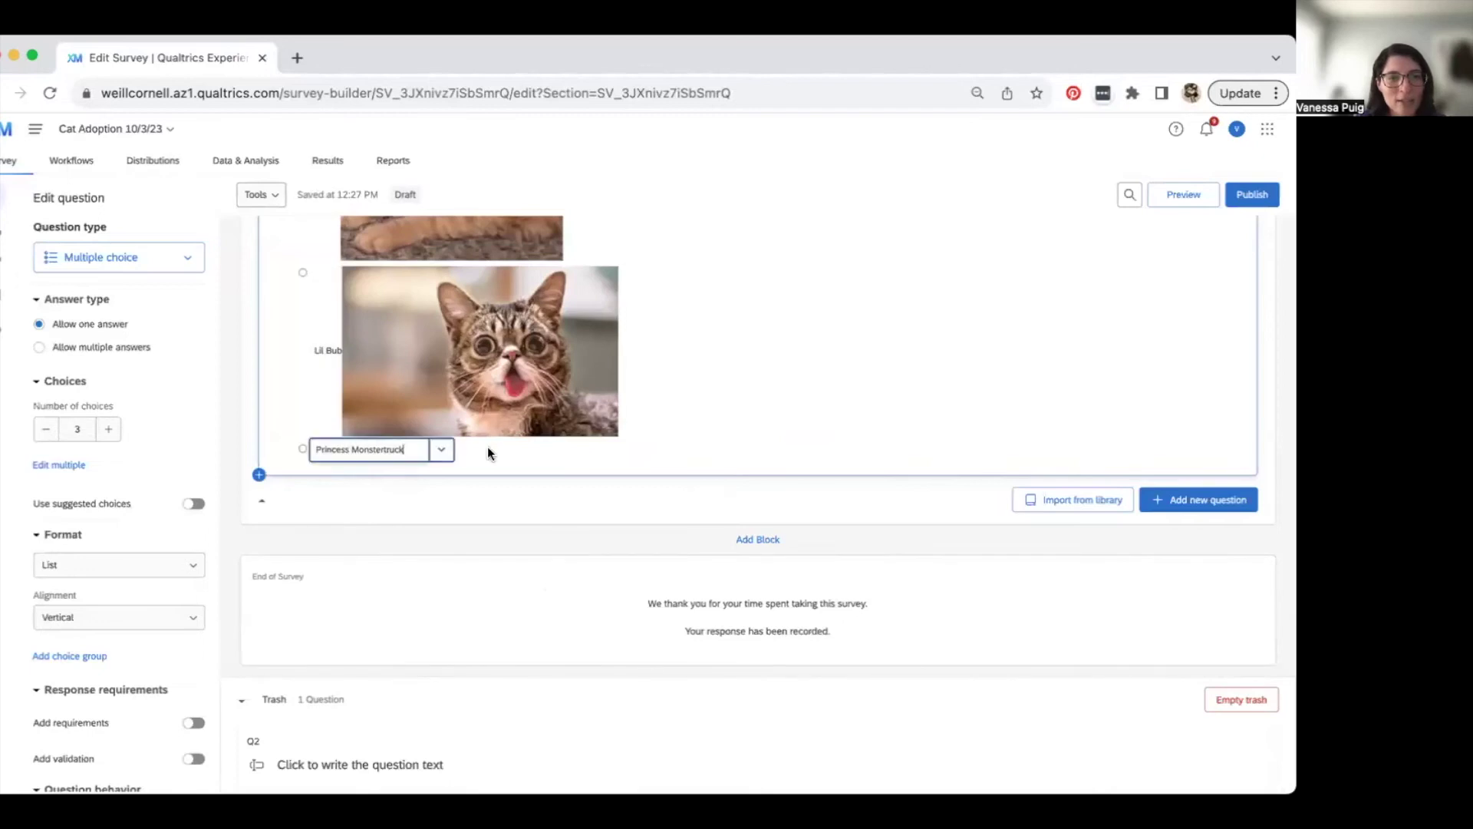
{"action": "left_click", "coordinate": [439, 453]}
{"action": "left_click", "coordinate": [510, 549]}
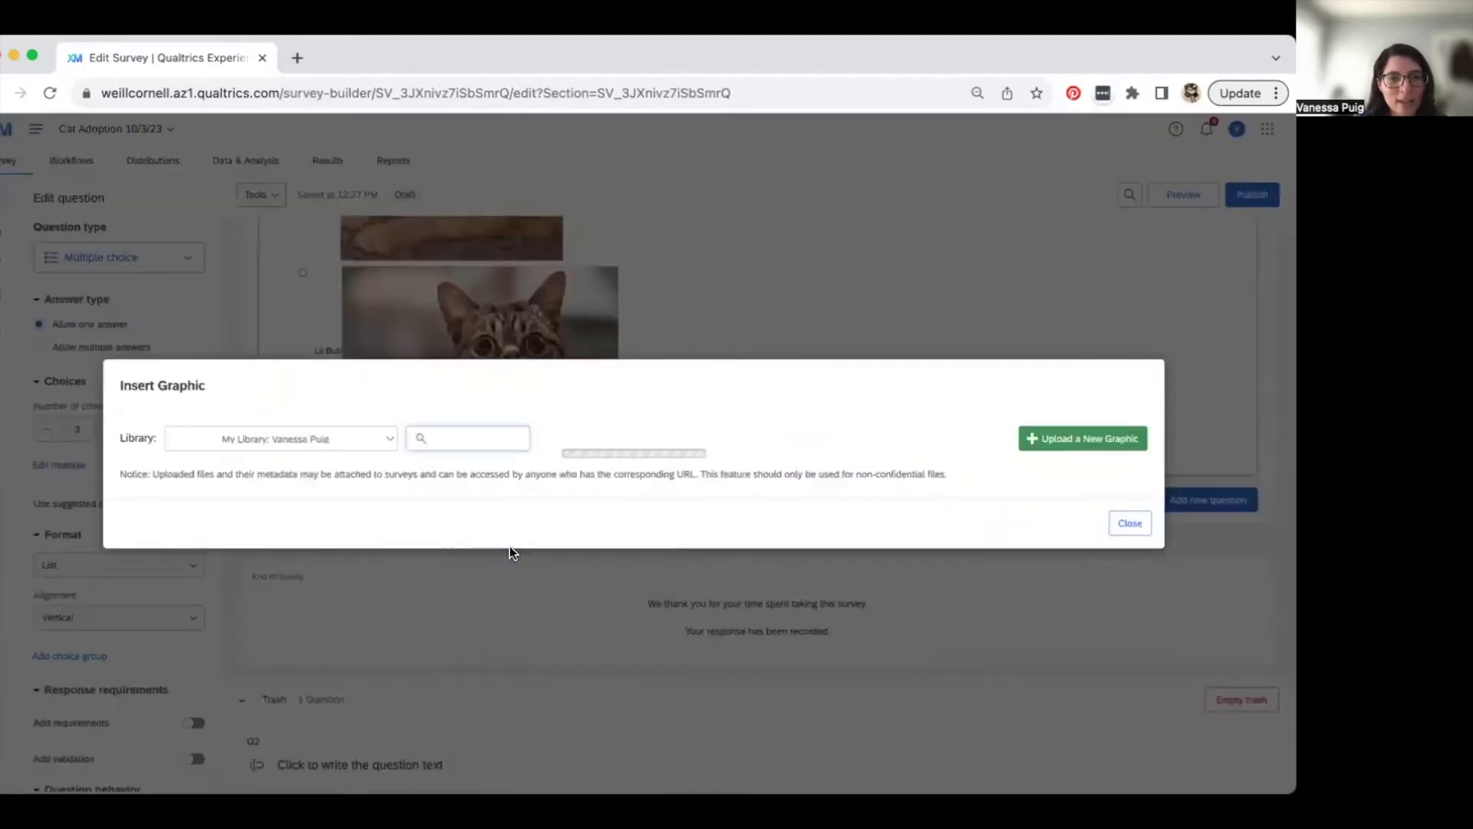
{"action": "left_click", "coordinate": [311, 533]}
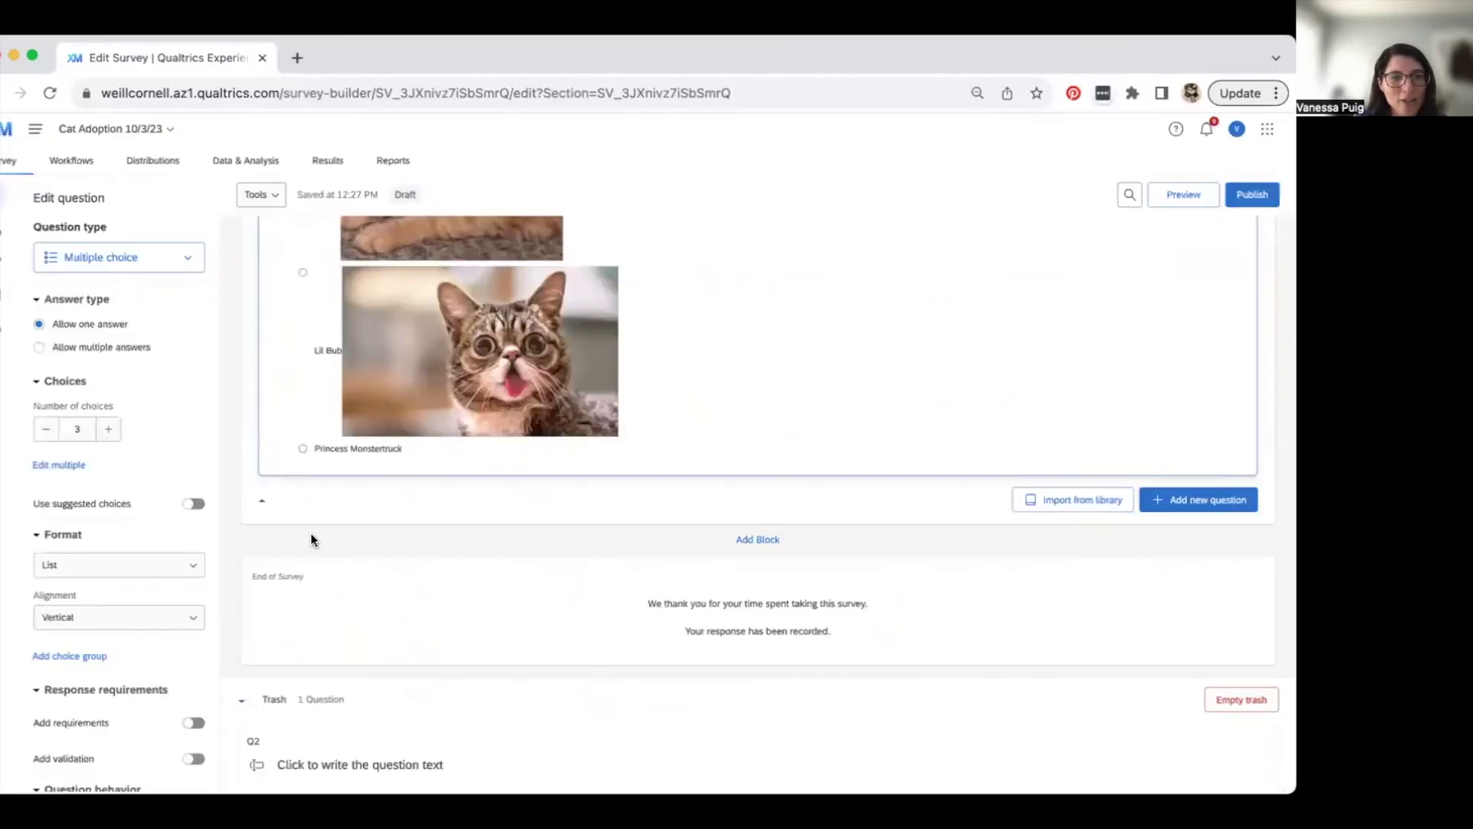
{"action": "scroll", "coordinate": [671, 488], "scroll_direction": "up", "scroll_amount": 4}
{"action": "scroll", "coordinate": [670, 487], "scroll_direction": "down", "scroll_amount": 4}
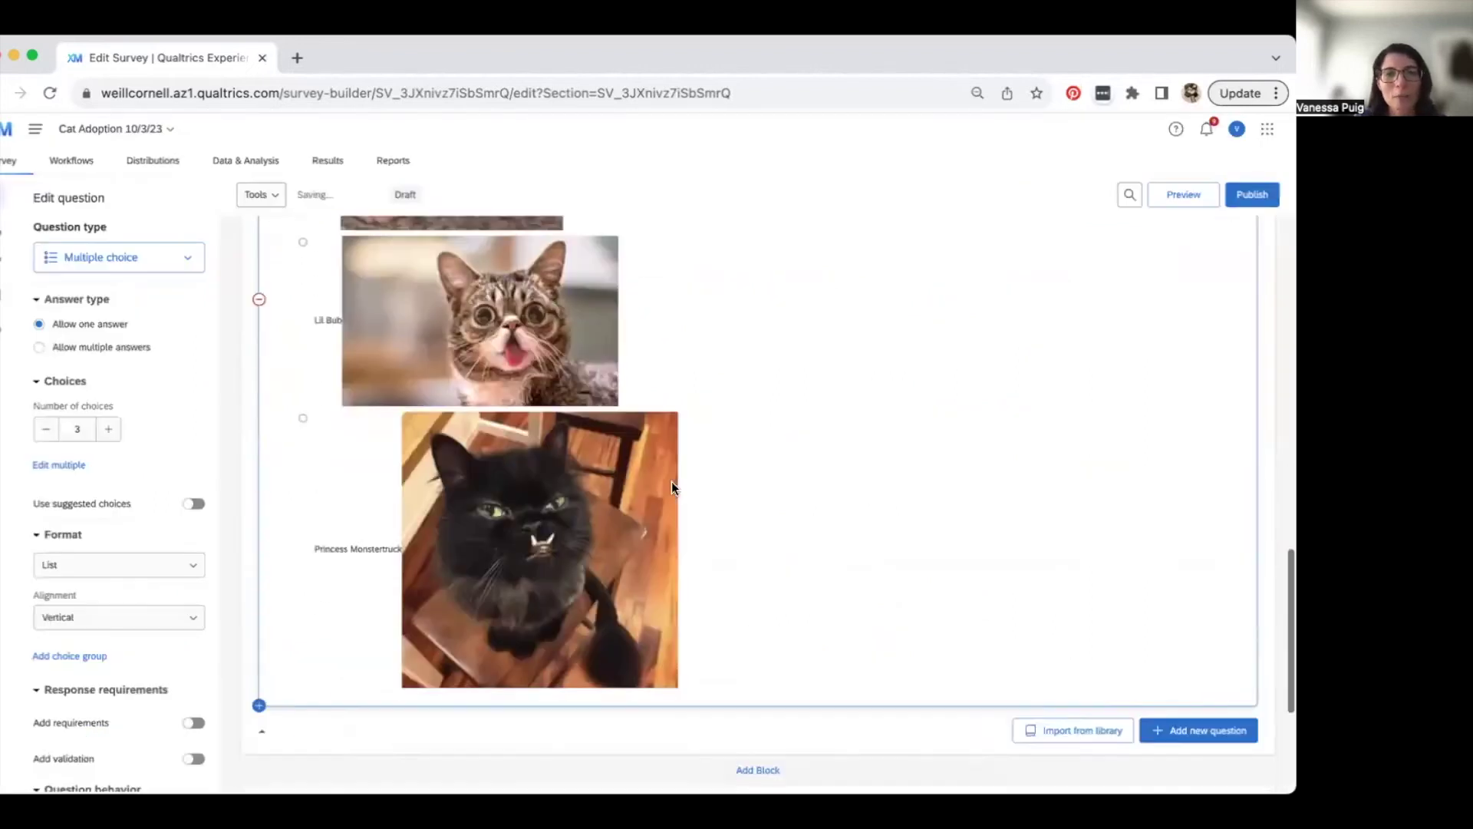
{"action": "scroll", "coordinate": [670, 481], "scroll_direction": "down", "scroll_amount": 4}
{"action": "scroll", "coordinate": [785, 361], "scroll_direction": "up", "scroll_amount": 15}
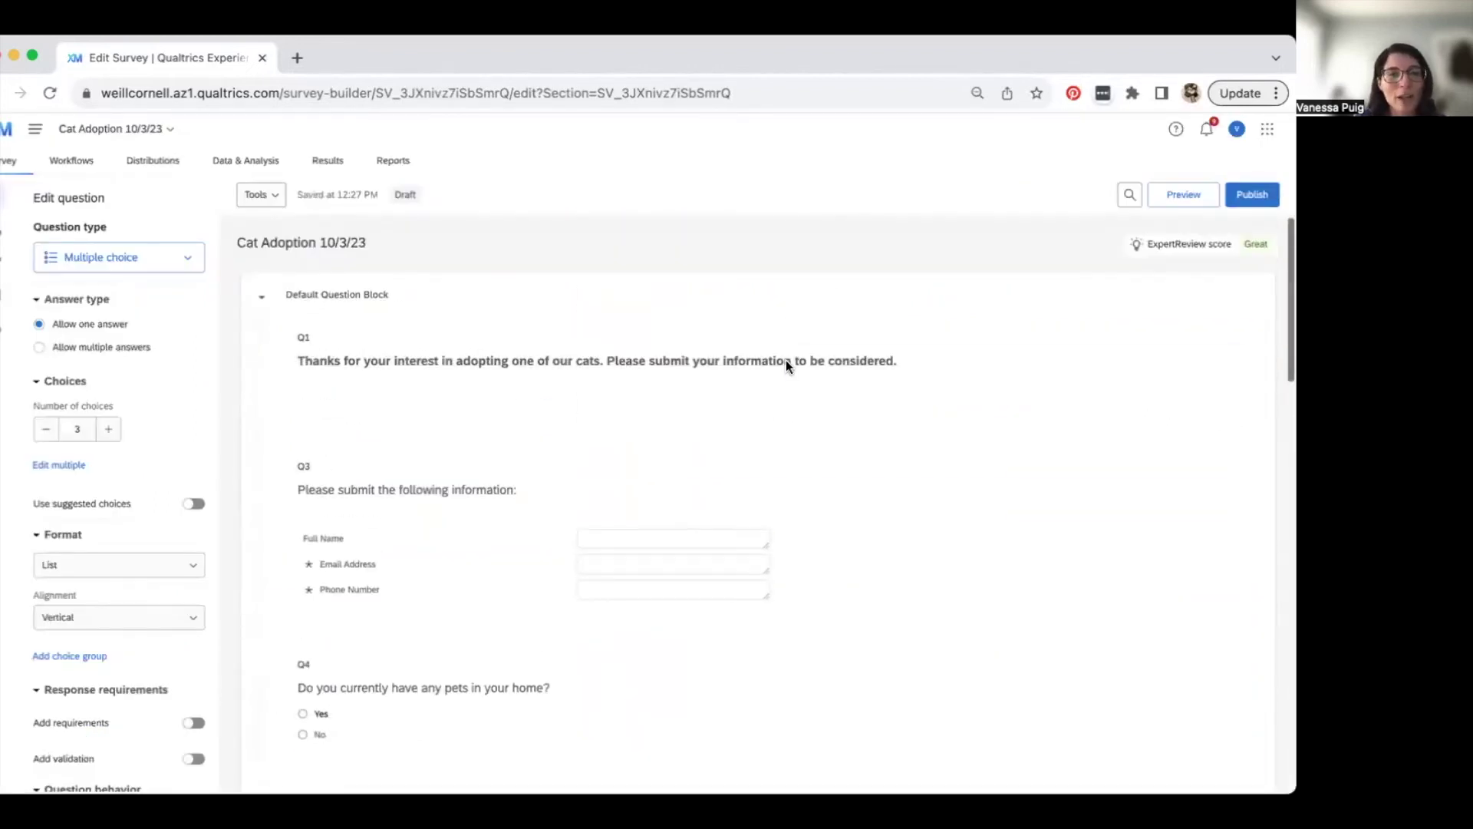
{"action": "scroll", "coordinate": [785, 368], "scroll_direction": "down", "scroll_amount": 4}
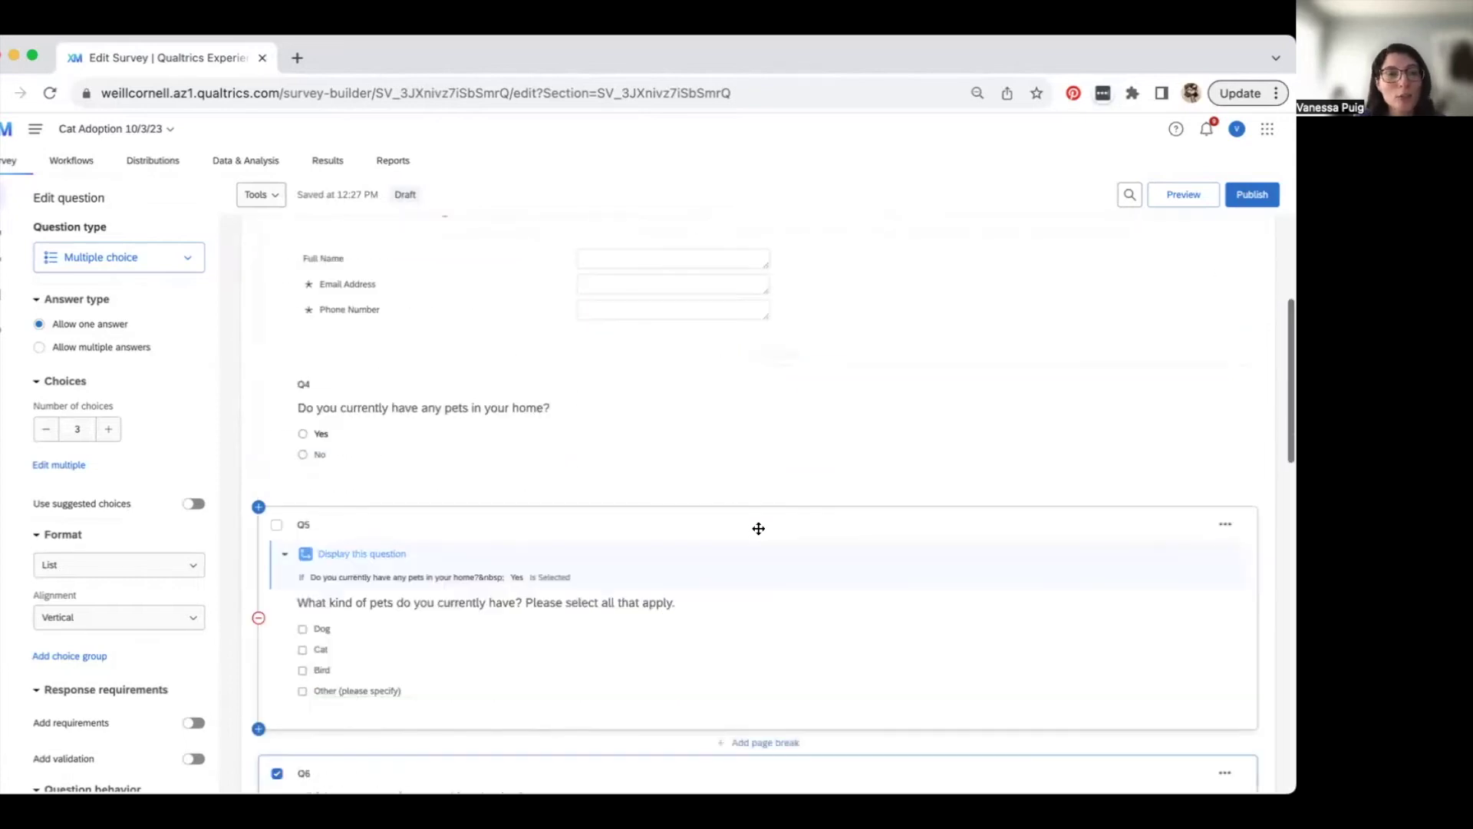
{"action": "scroll", "coordinate": [758, 528], "scroll_direction": "down", "scroll_amount": 4}
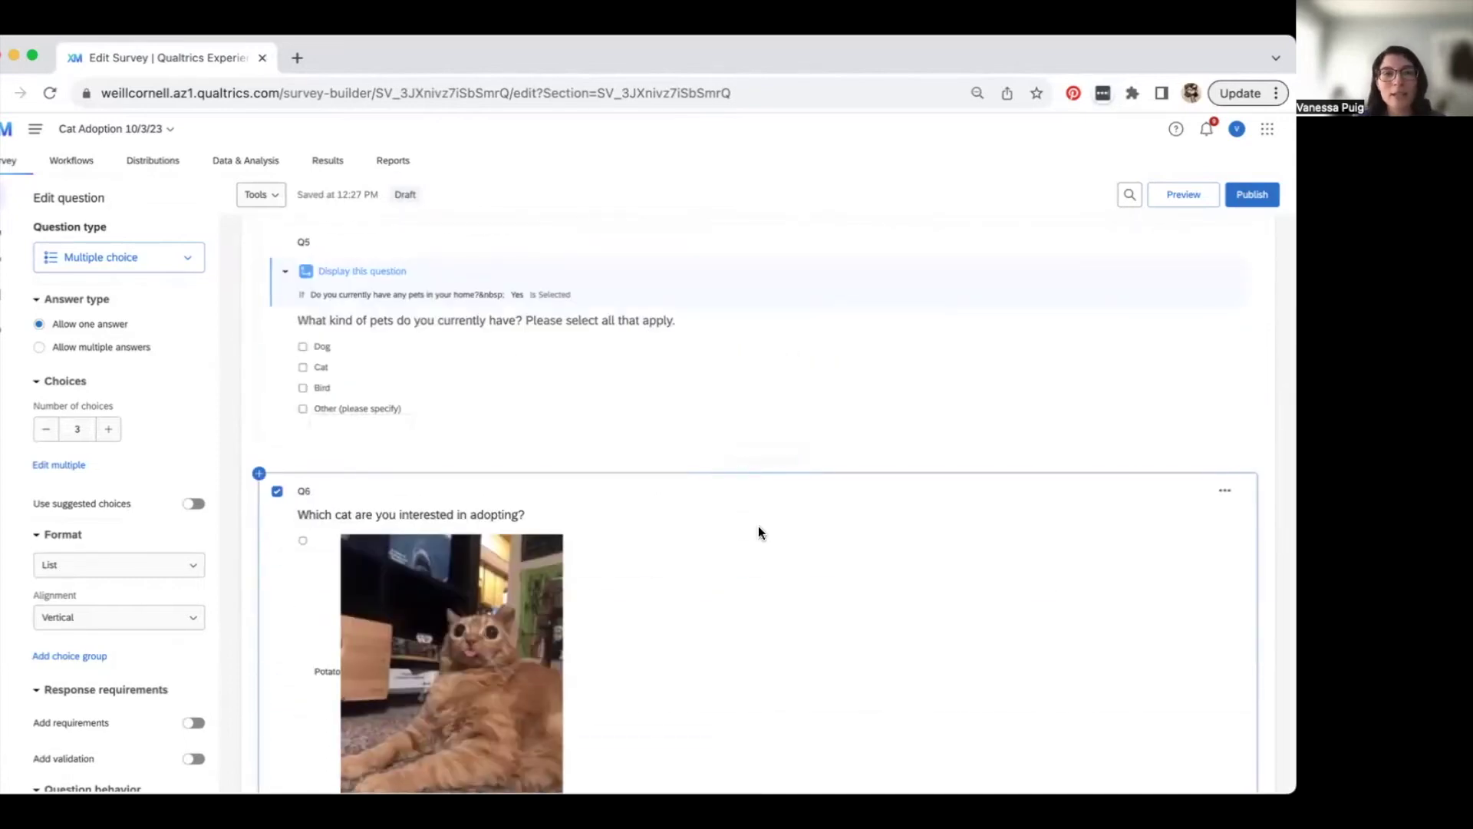
{"action": "scroll", "coordinate": [758, 541], "scroll_direction": "down", "scroll_amount": 6}
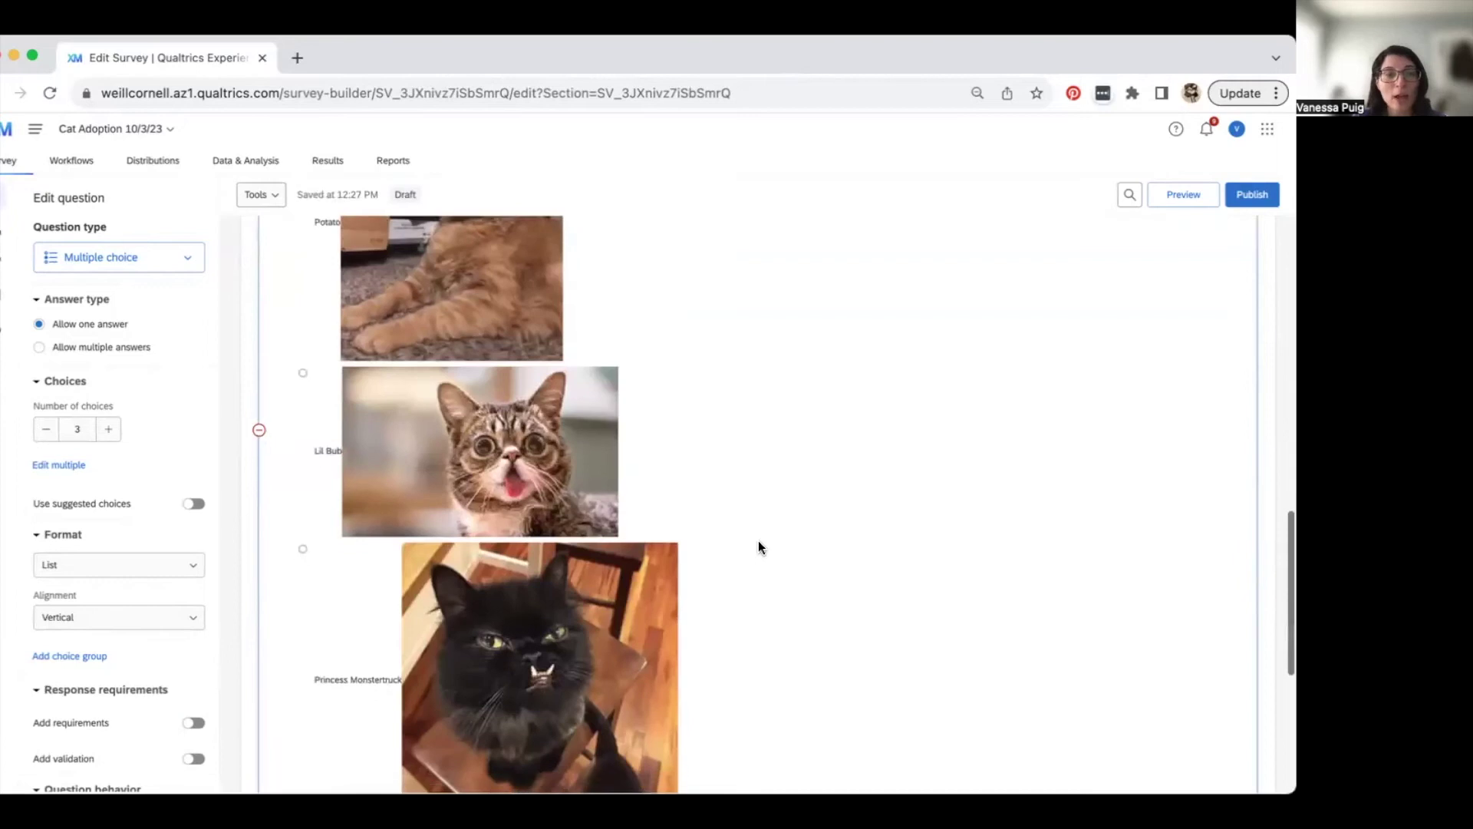
{"action": "scroll", "coordinate": [758, 540], "scroll_direction": "down", "scroll_amount": 3}
{"action": "scroll", "coordinate": [758, 541], "scroll_direction": "up", "scroll_amount": 20}
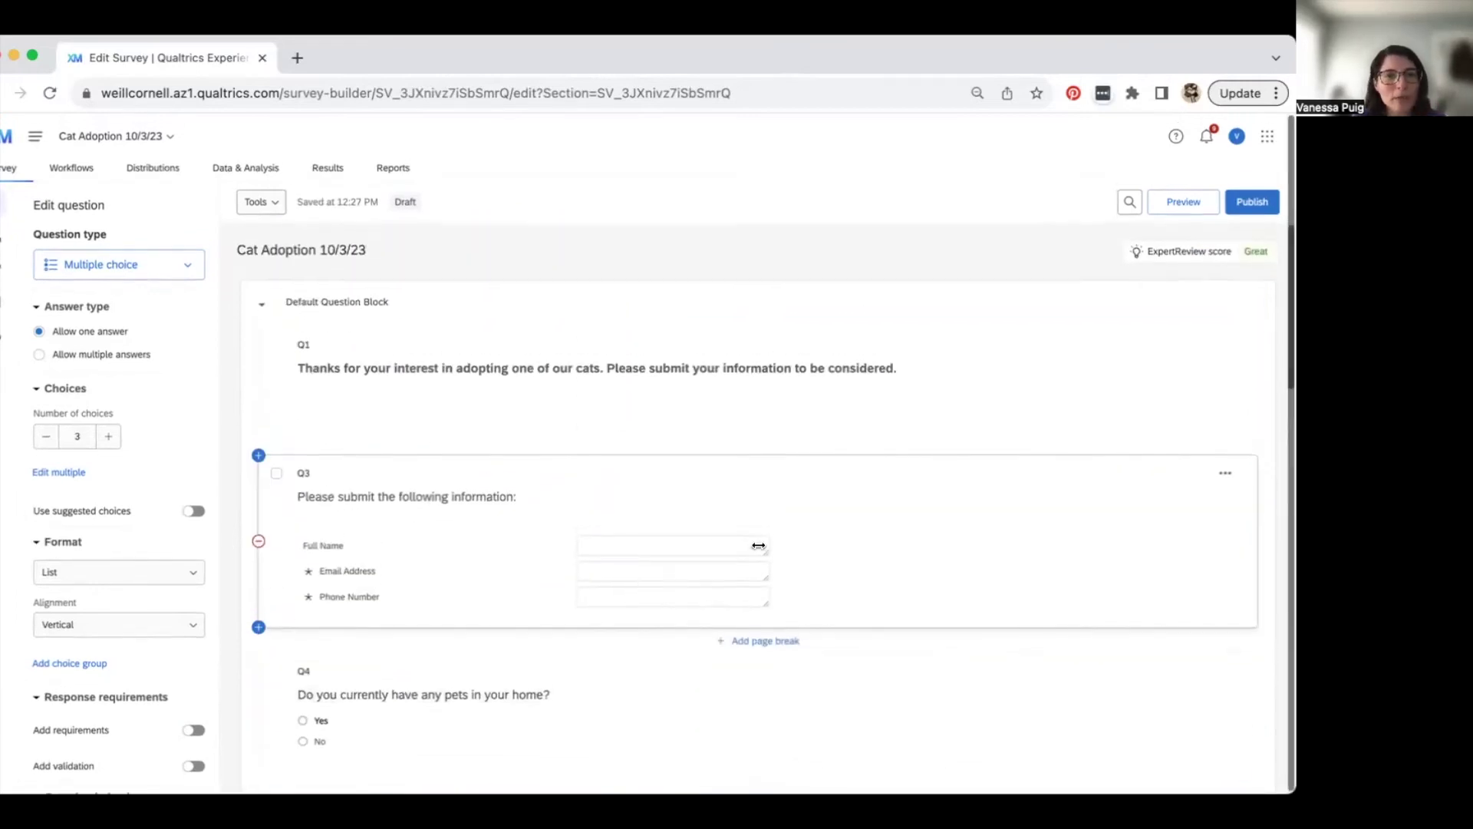
{"action": "scroll", "coordinate": [747, 602], "scroll_direction": "down", "scroll_amount": 1}
{"action": "left_click", "coordinate": [745, 604]}
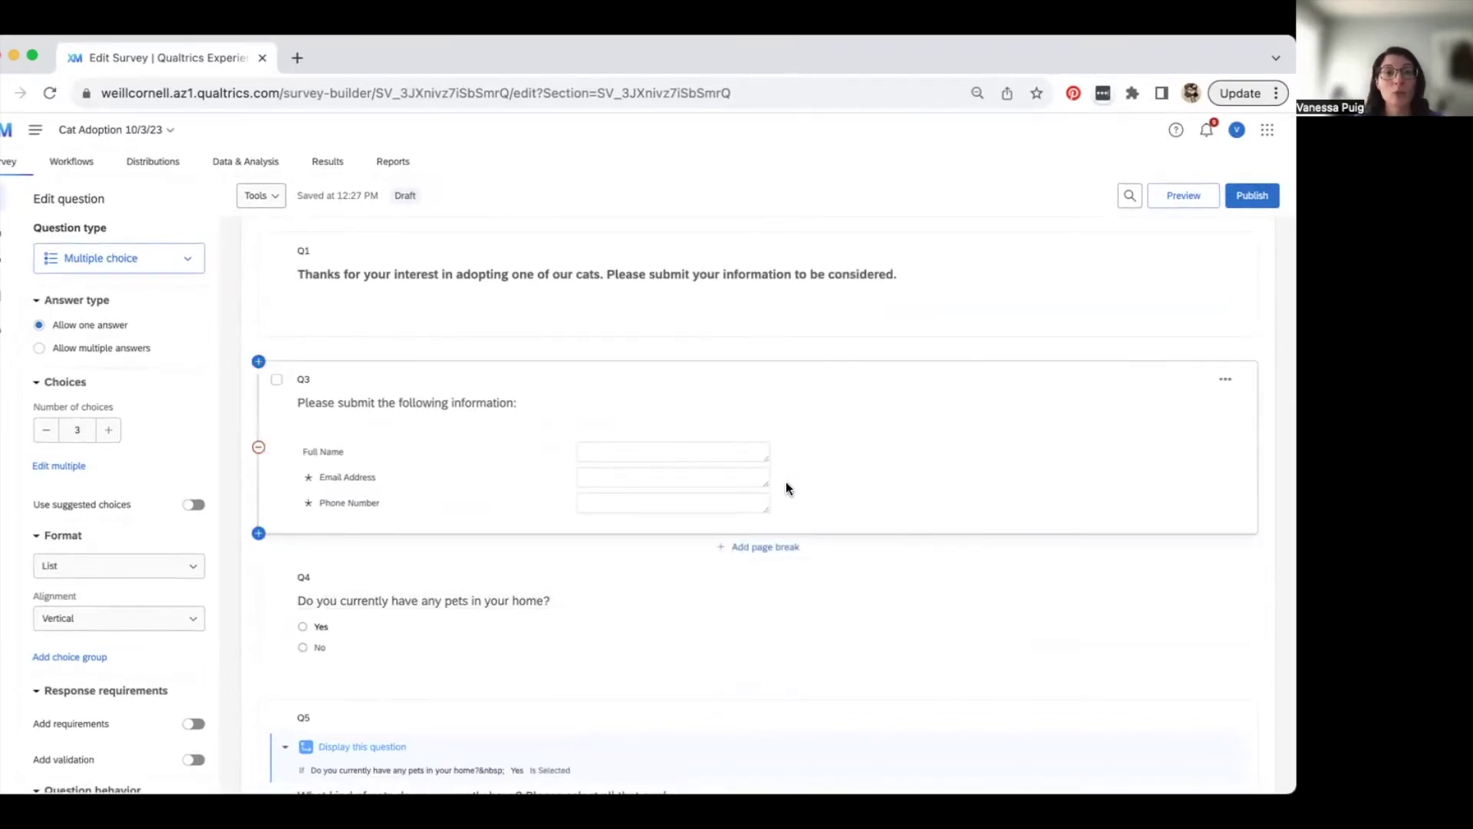
{"action": "left_click", "coordinate": [579, 377]}
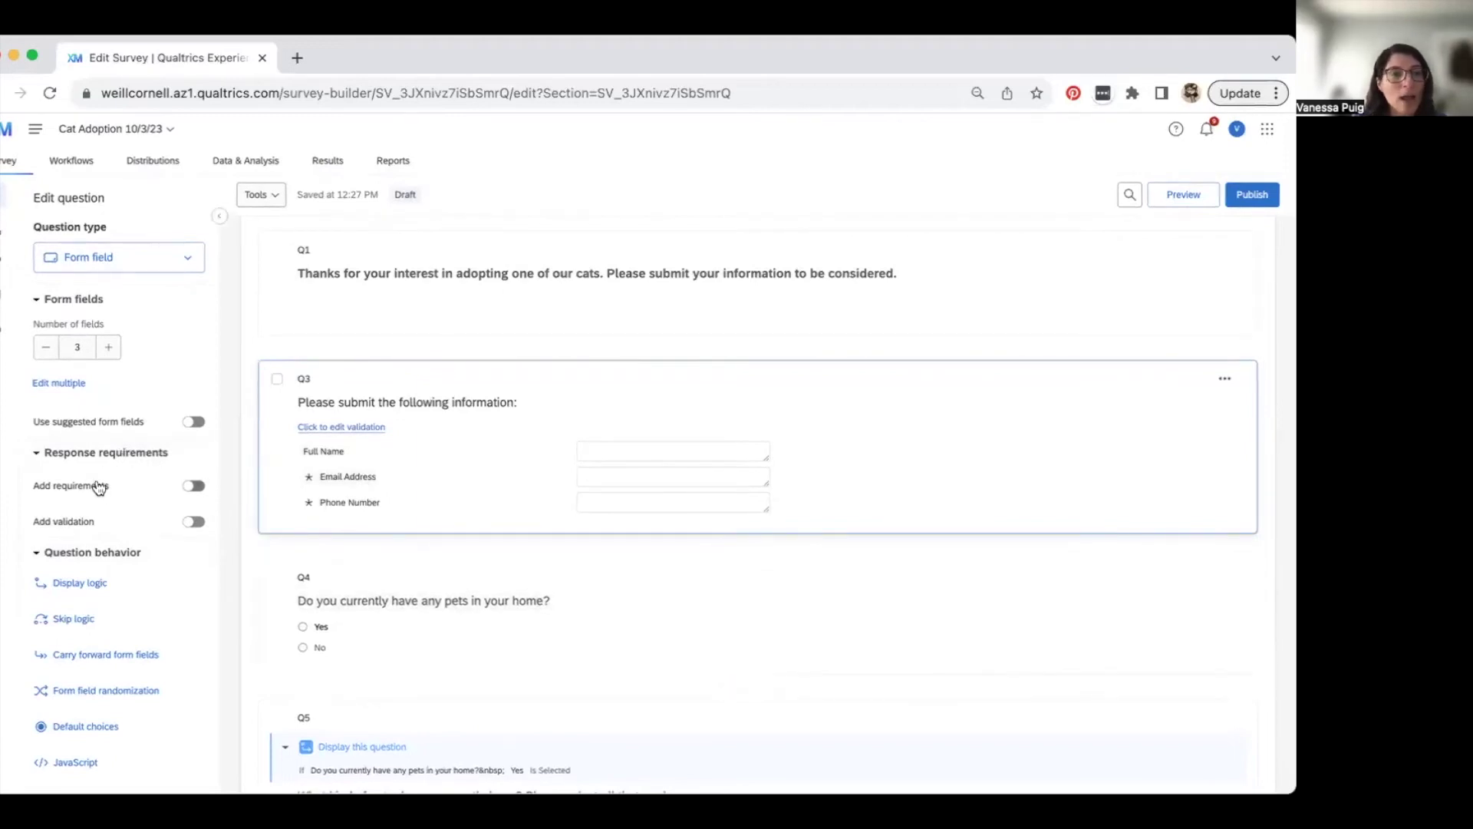
- Turn on Force response for the contact-information question Q3
{"action": "left_click", "coordinate": [193, 487]}
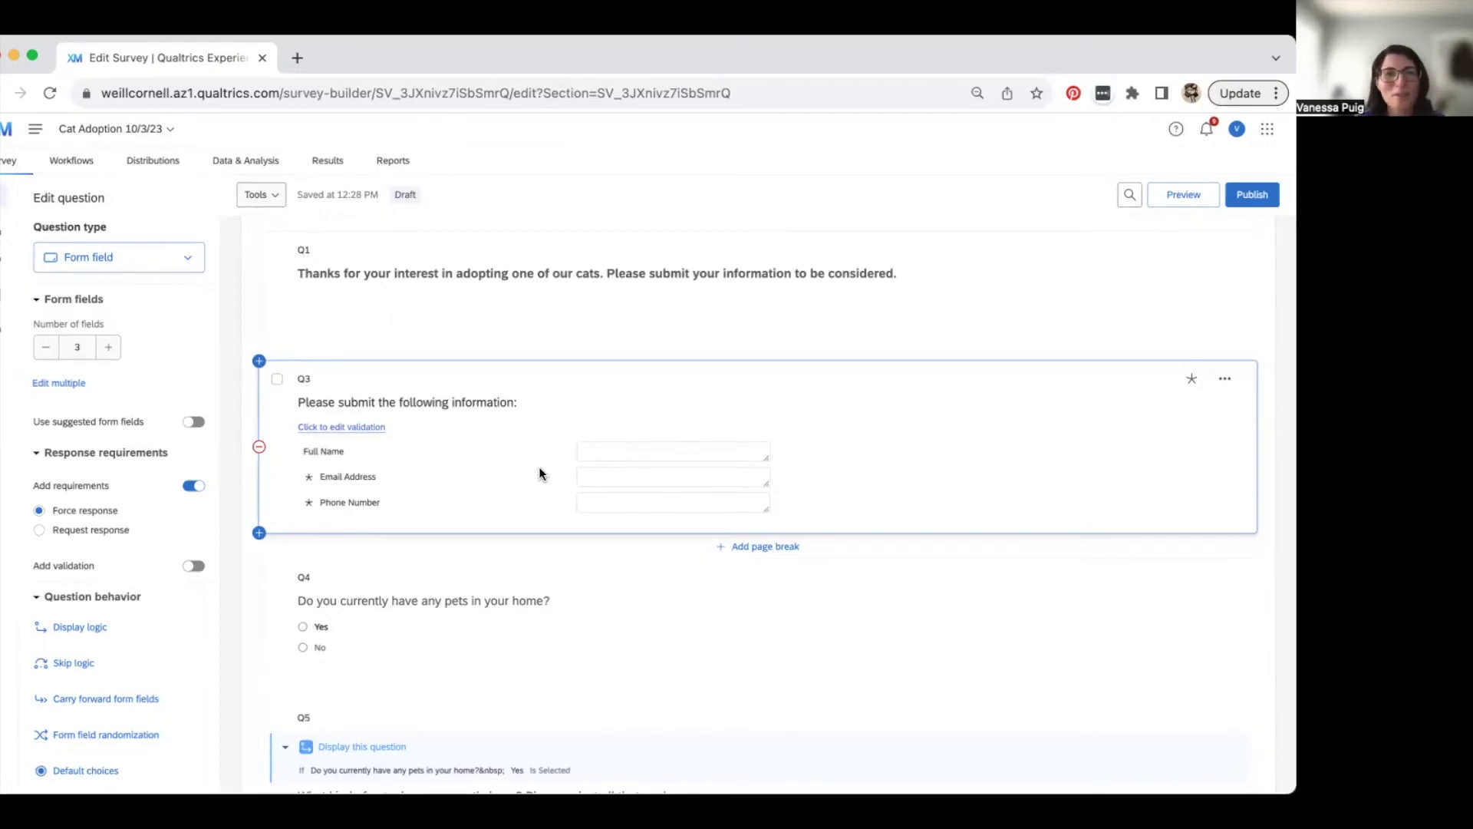
{"action": "left_click", "coordinate": [519, 574]}
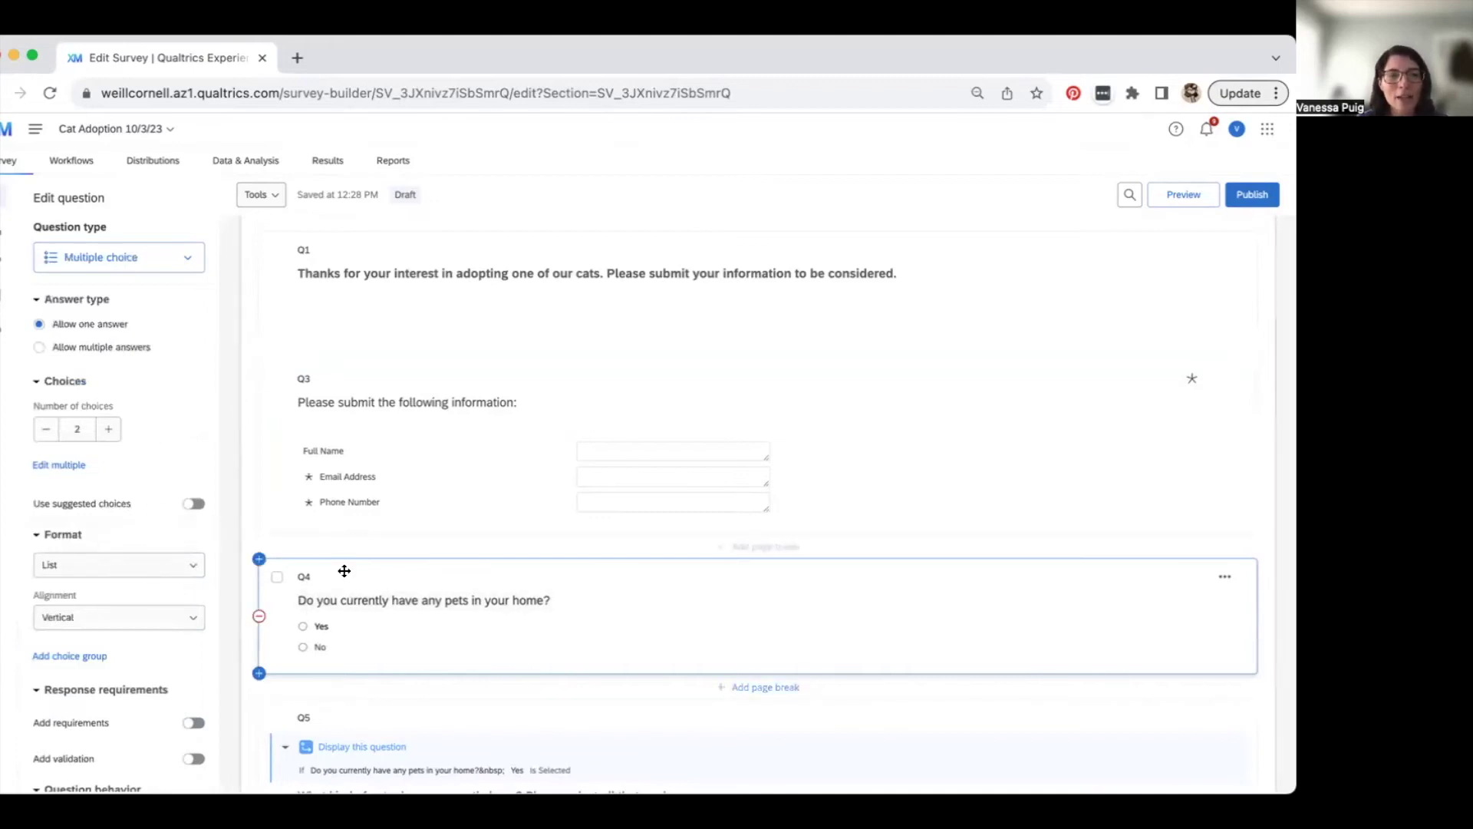
- Turn on Force response for the pets question Q4 under Response requirements
{"action": "scroll", "coordinate": [345, 577], "scroll_direction": "down", "scroll_amount": 2}
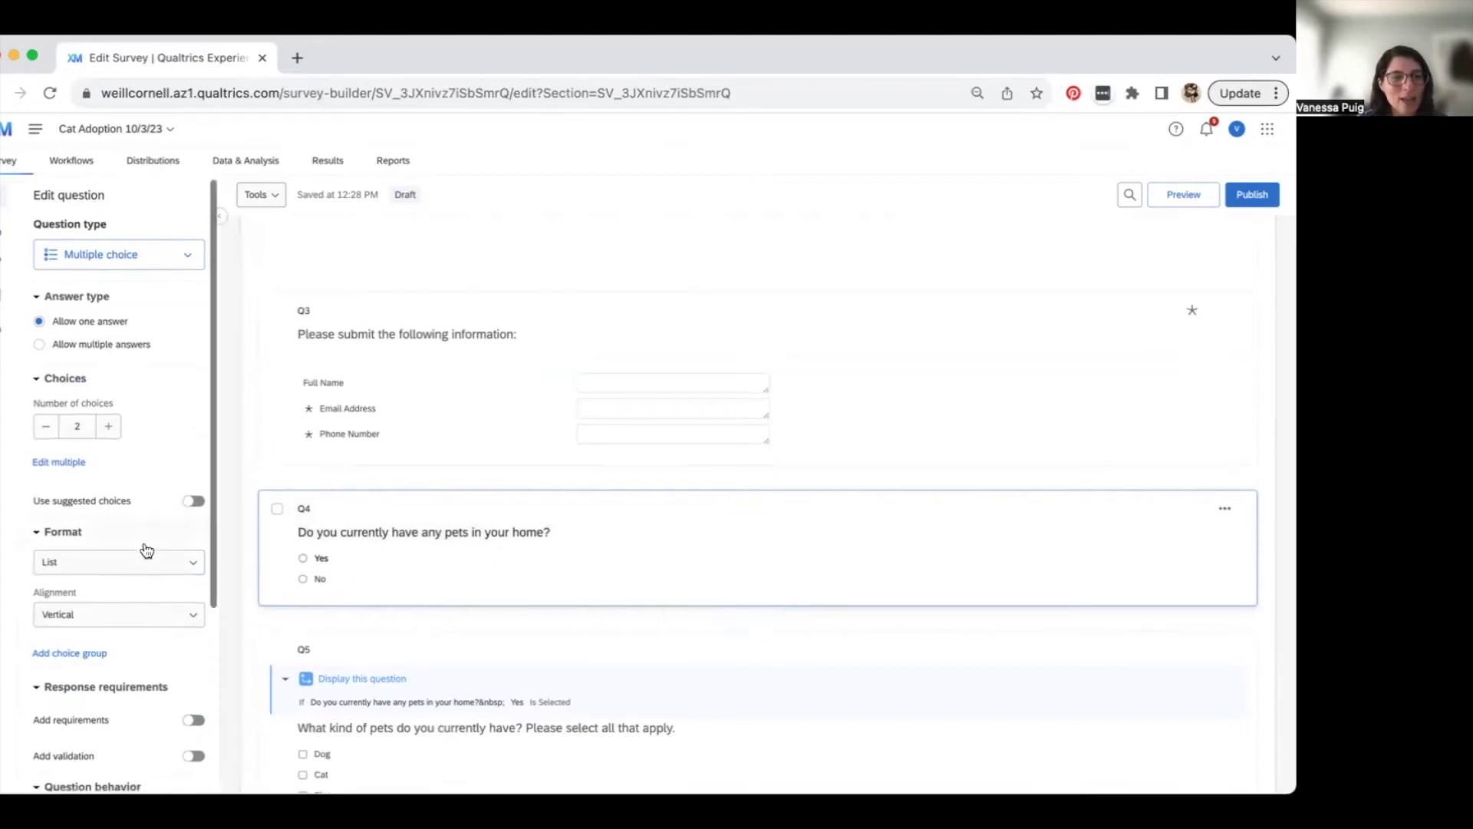
{"action": "scroll", "coordinate": [145, 549], "scroll_direction": "down", "scroll_amount": 3}
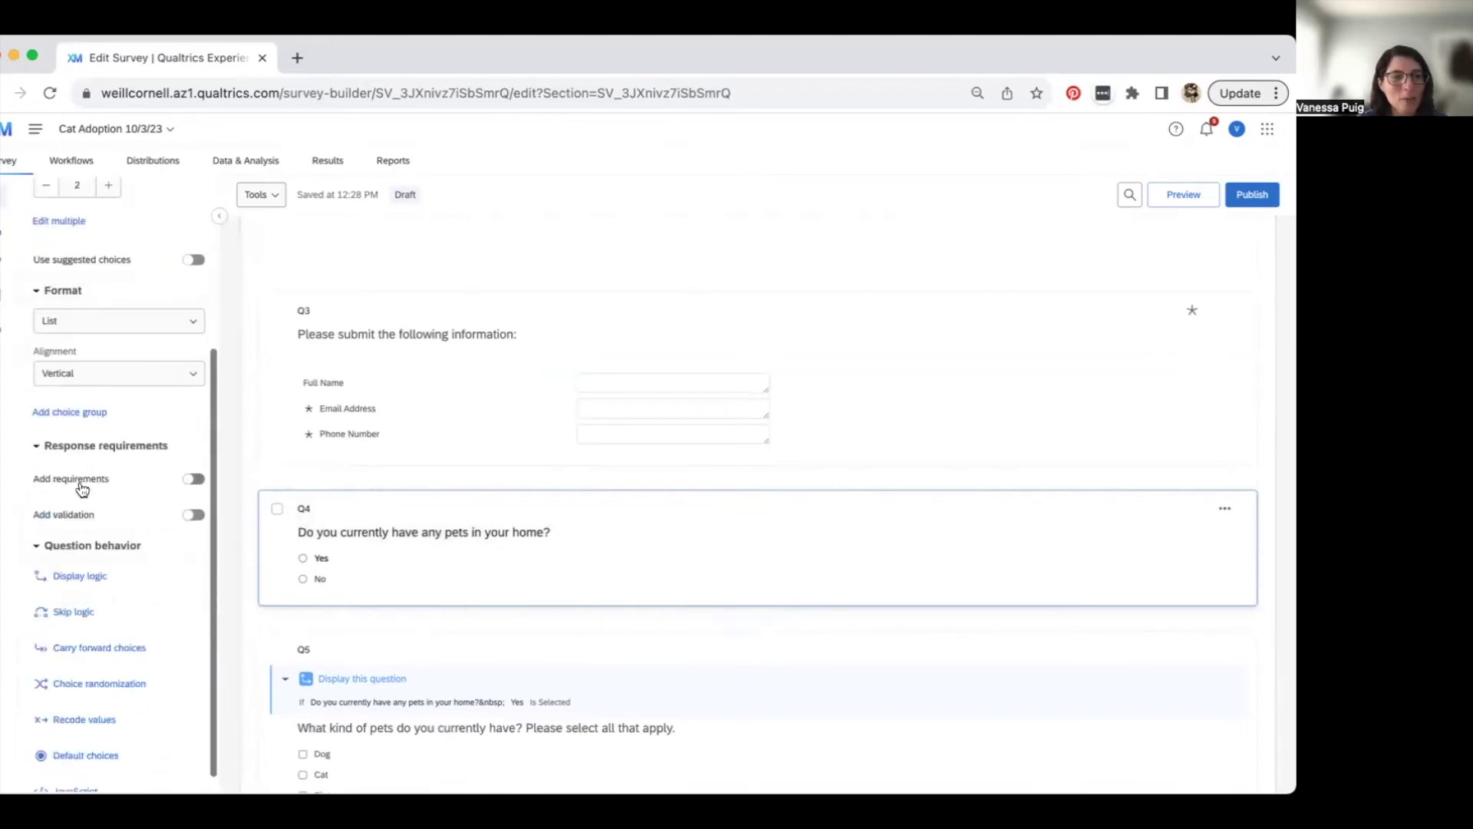
{"action": "left_click", "coordinate": [192, 479]}
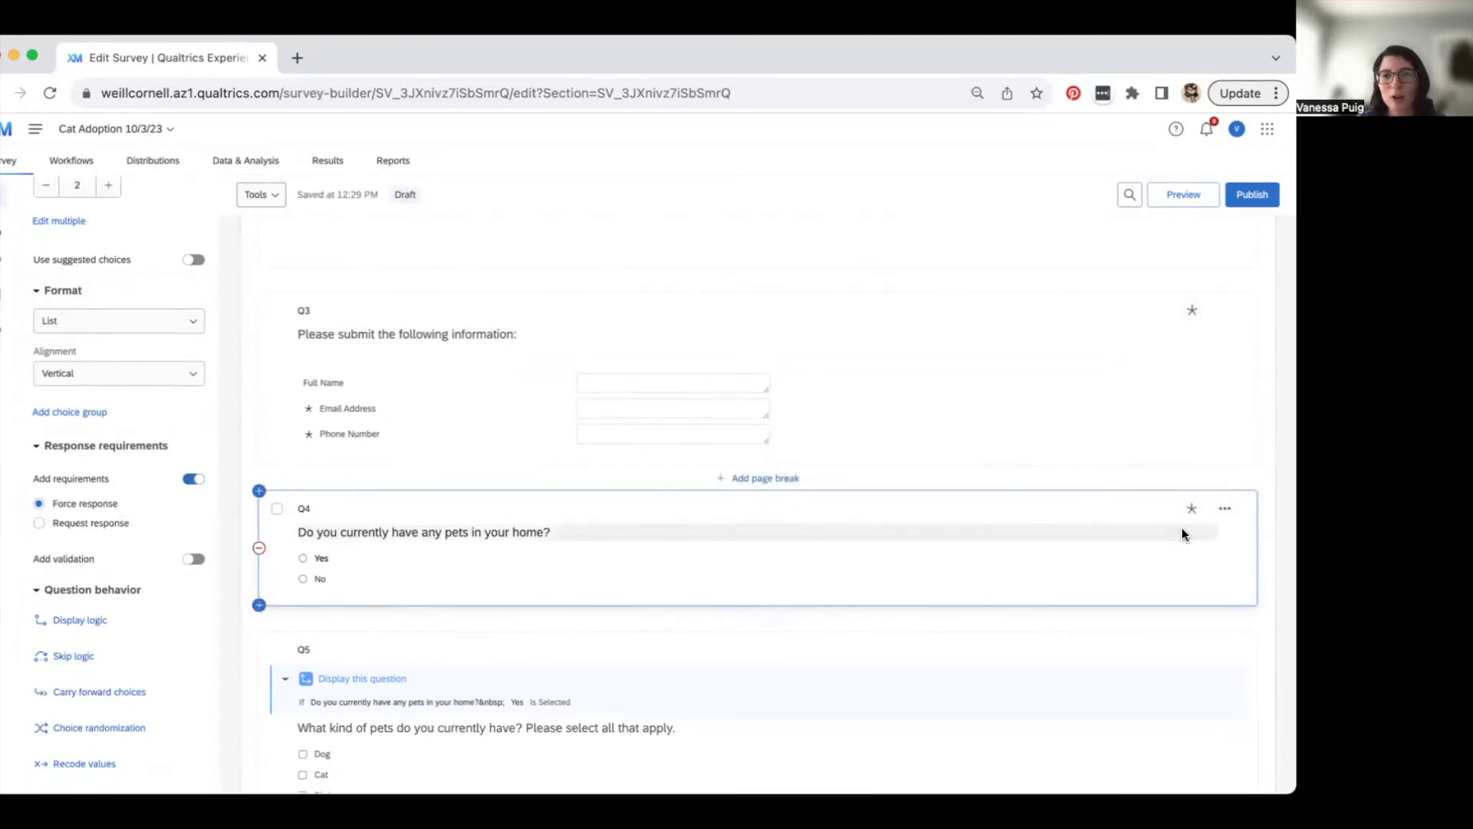
{"action": "mouse_move", "coordinate": [1188, 516]}
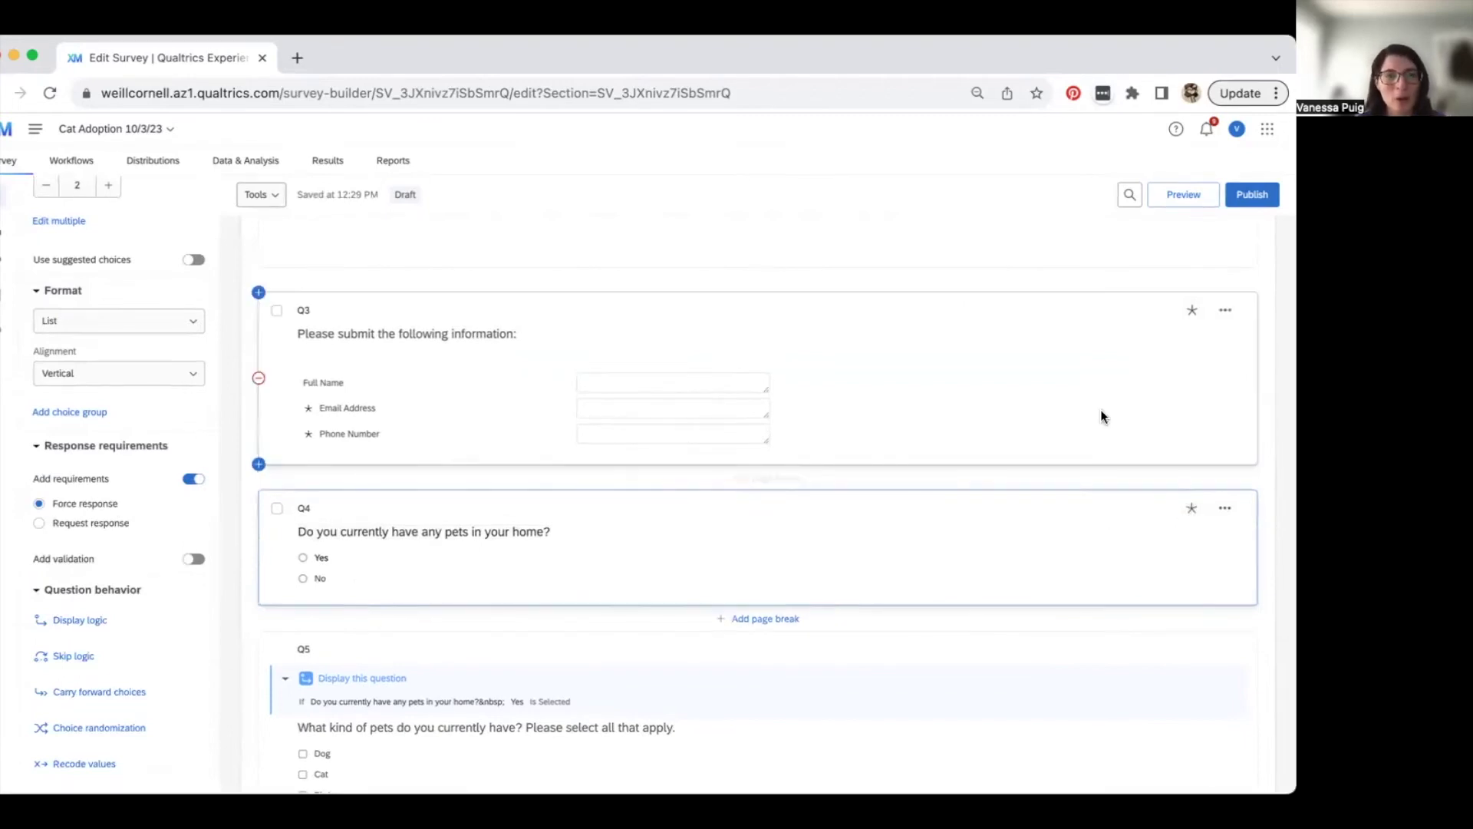
{"action": "scroll", "coordinate": [1101, 412], "scroll_direction": "up", "scroll_amount": 3}
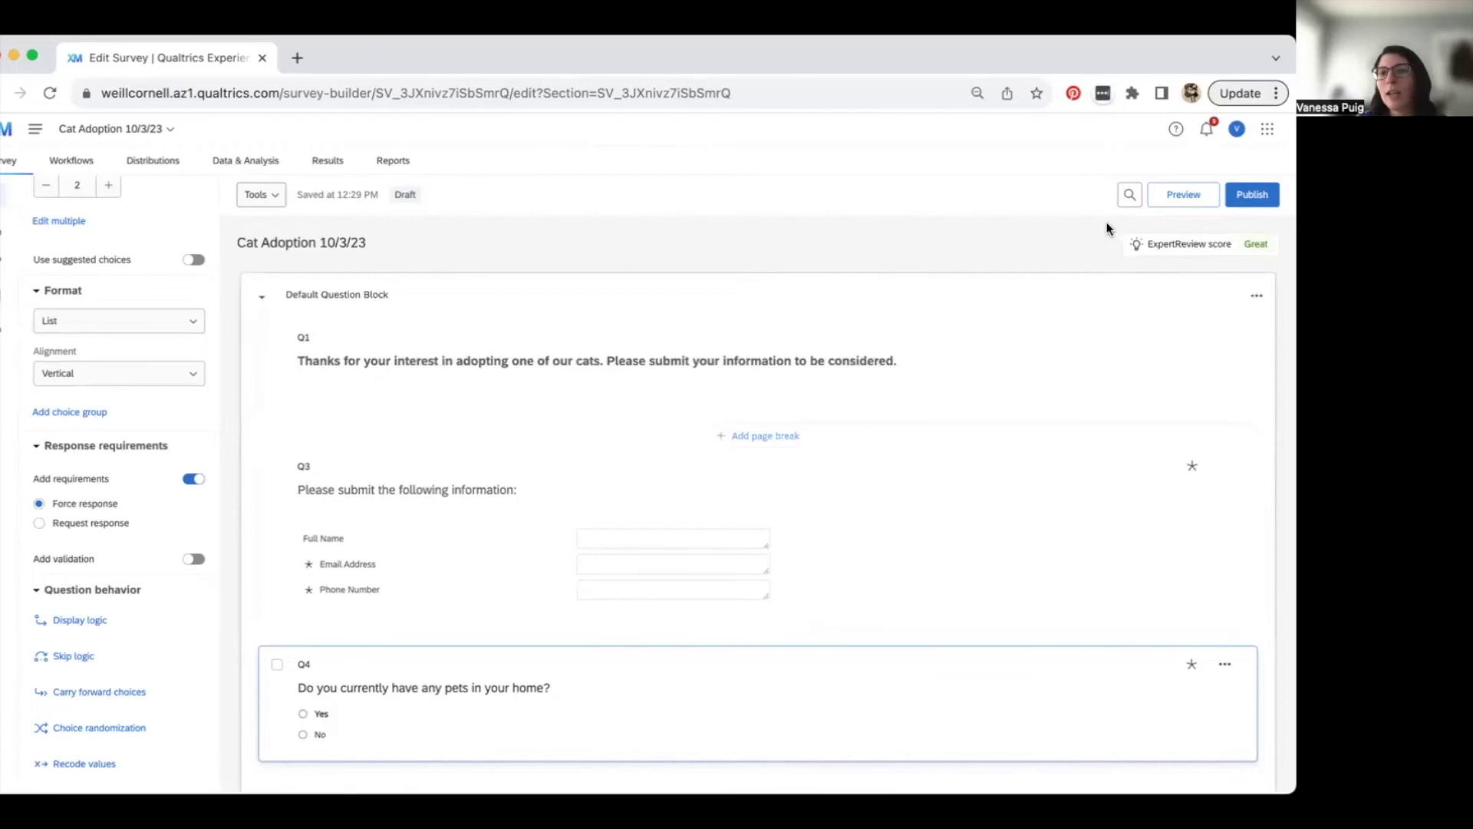
- Preview the survey and advance with no answers to trigger 'Please answer this question' warnings
{"action": "left_click", "coordinate": [1176, 196]}
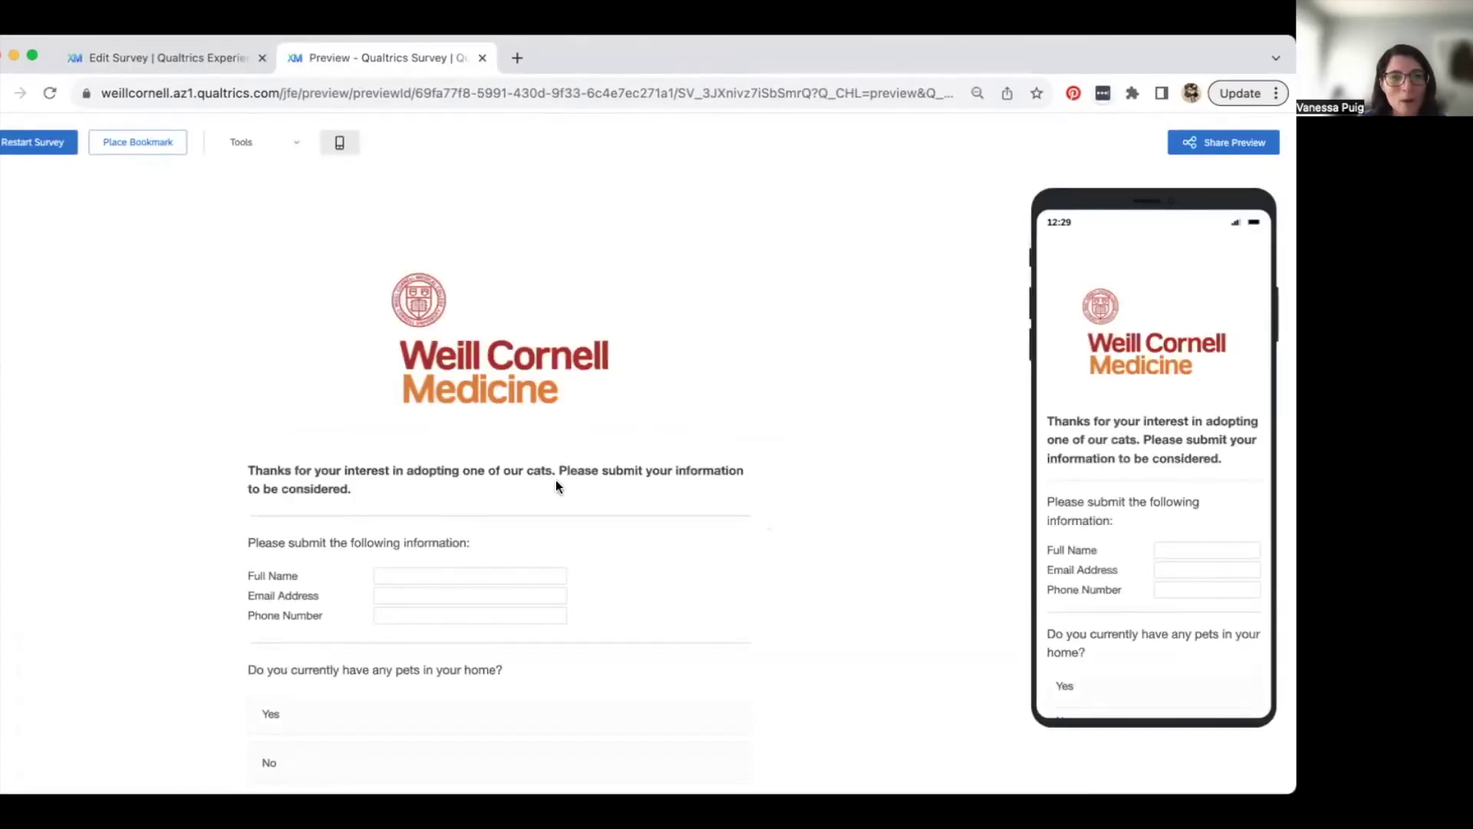
{"action": "scroll", "coordinate": [556, 480], "scroll_direction": "down", "scroll_amount": 1}
{"action": "scroll", "coordinate": [555, 481], "scroll_direction": "down", "scroll_amount": 3}
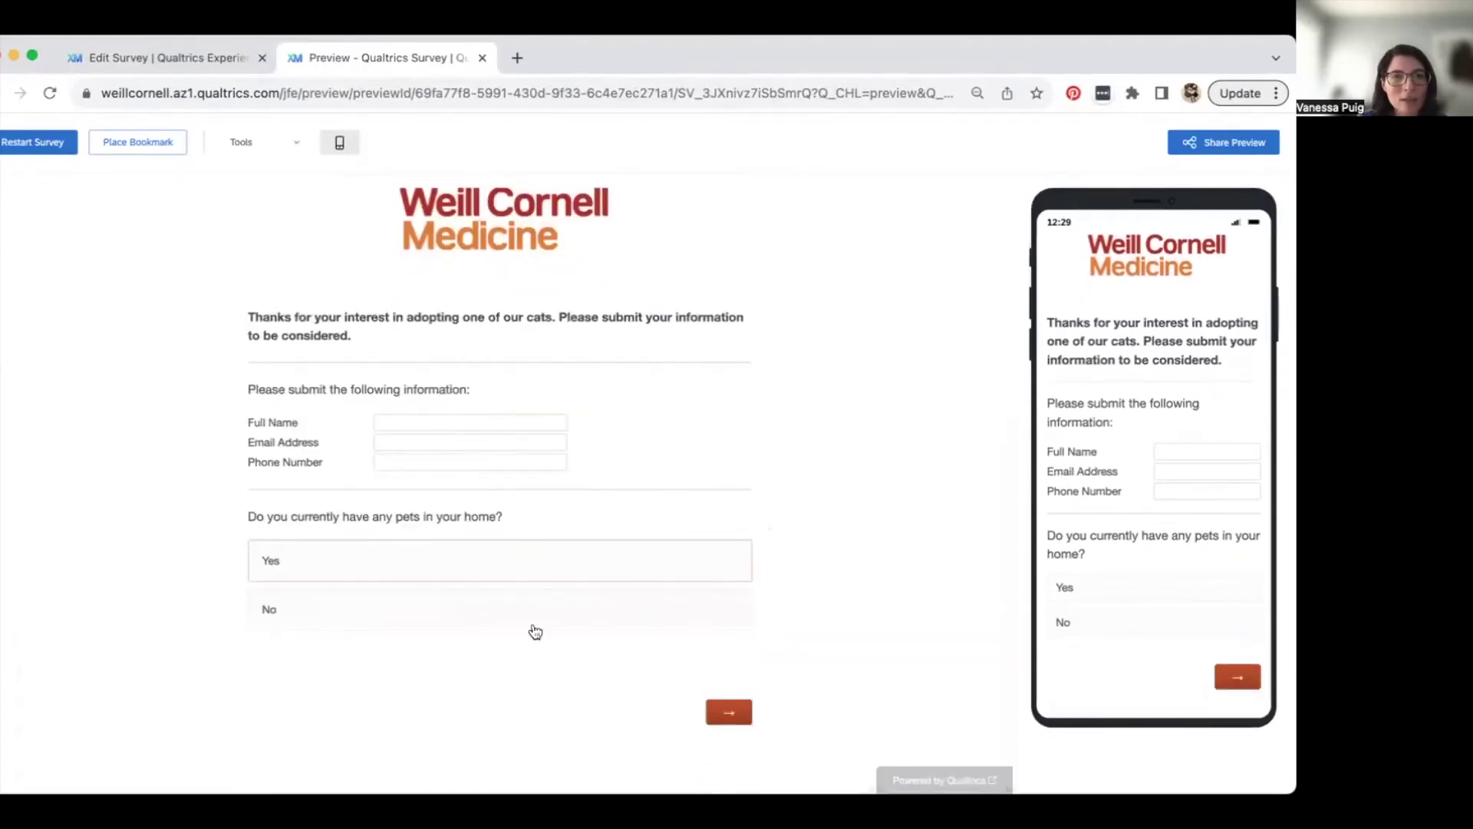
{"action": "scroll", "coordinate": [1191, 413], "scroll_direction": "up", "scroll_amount": 4}
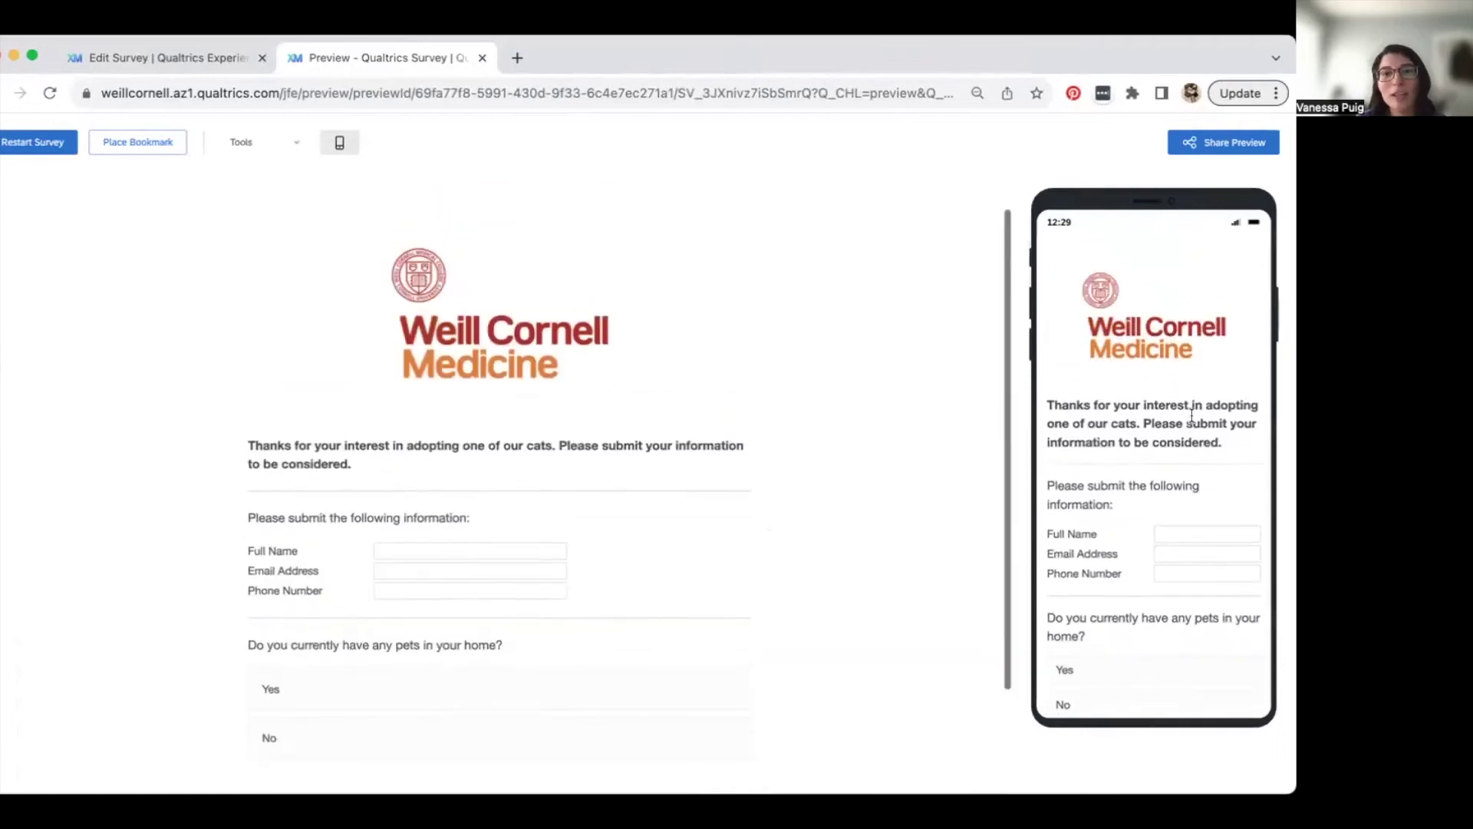
{"action": "scroll", "coordinate": [1192, 414], "scroll_direction": "down", "scroll_amount": 4}
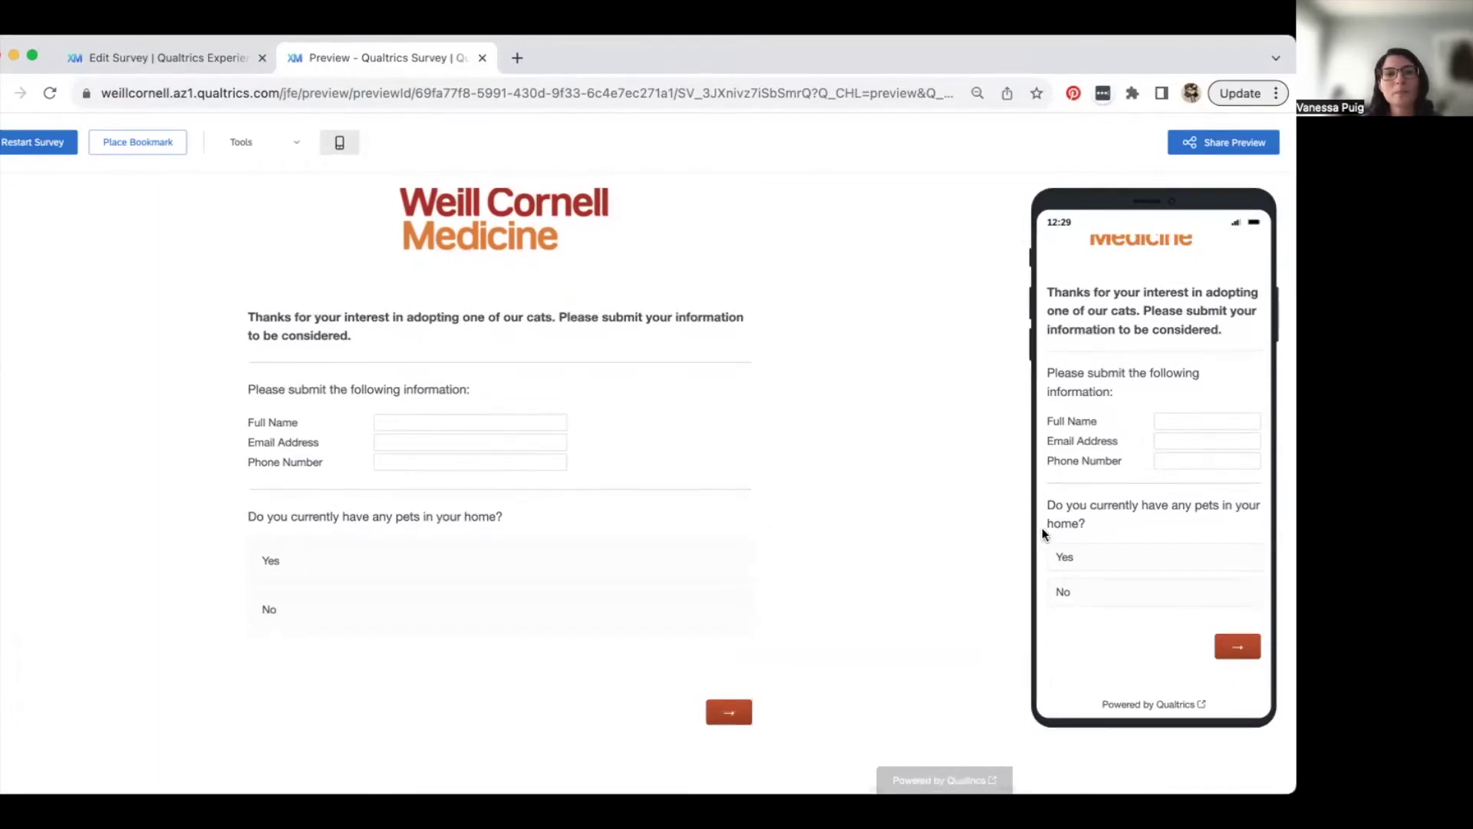
{"action": "left_click", "coordinate": [520, 91]}
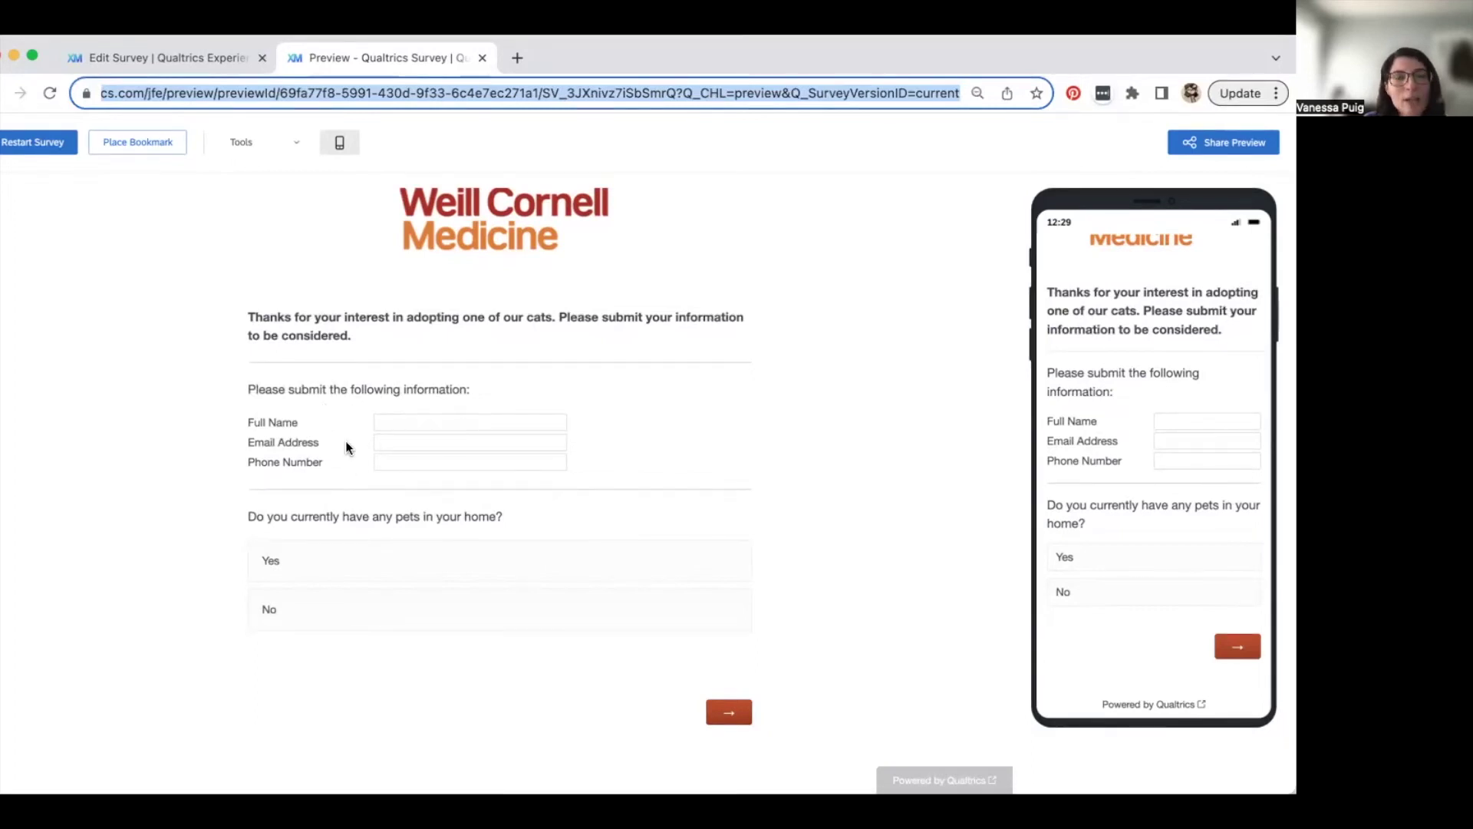
{"action": "left_click", "coordinate": [733, 715]}
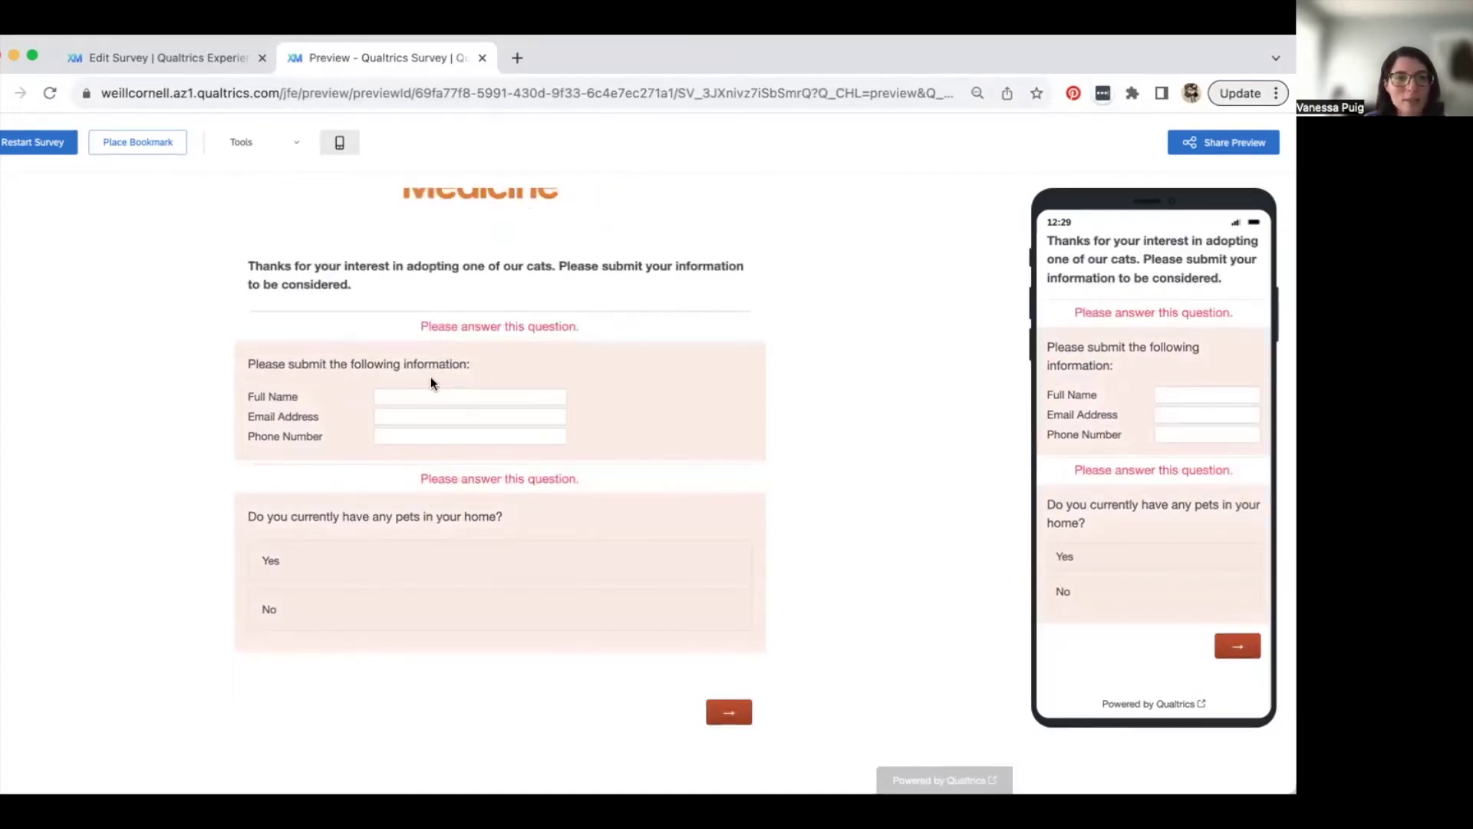
- Enter dummy text in Full Name and Email Address and try to advance
{"action": "left_click", "coordinate": [379, 395]}
{"action": "type", "text": "sjkdhkasdh"}
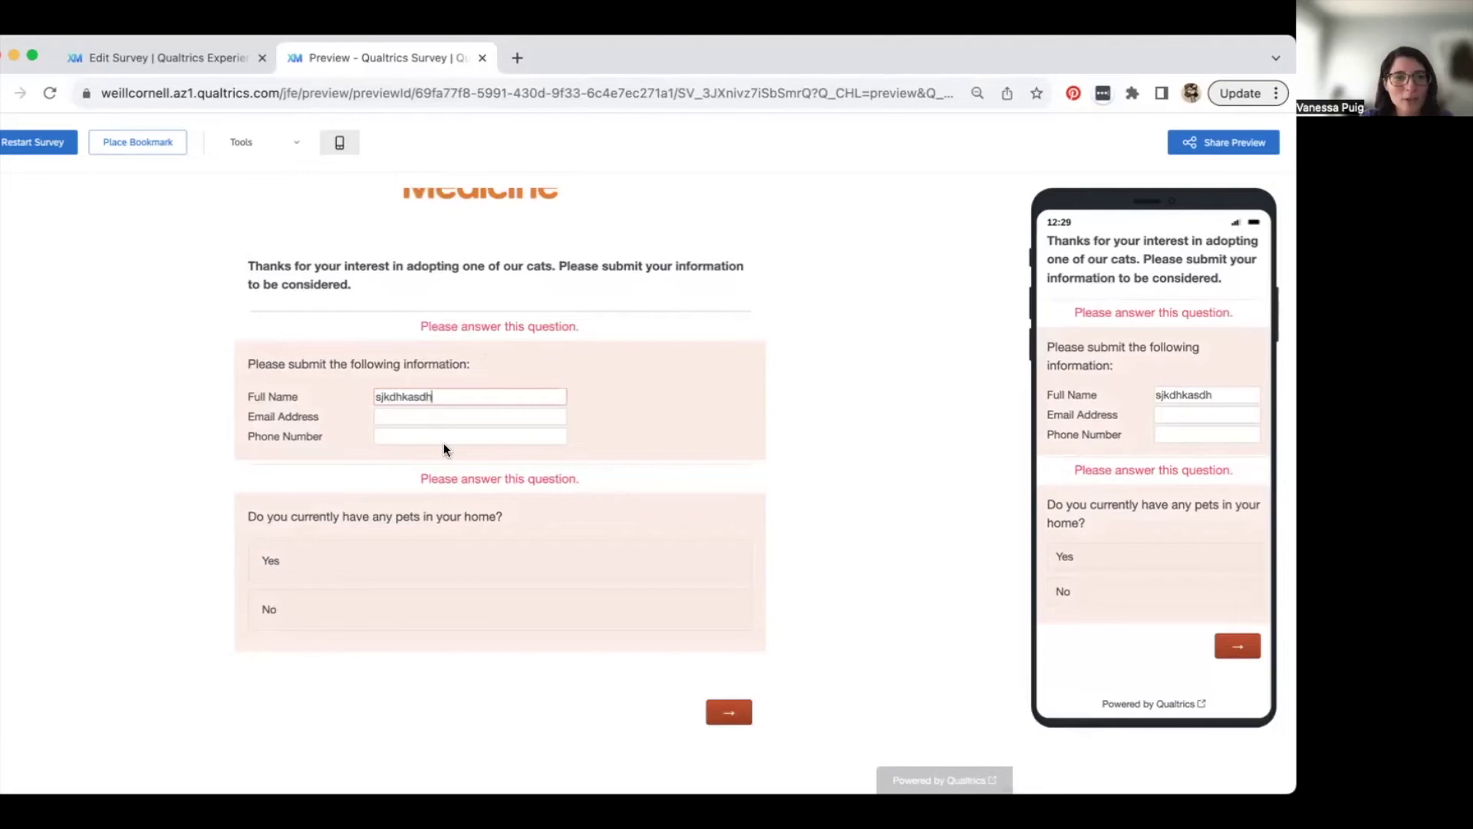
{"action": "left_click", "coordinate": [440, 421]}
{"action": "type", "text": "aksjdklajdk"}
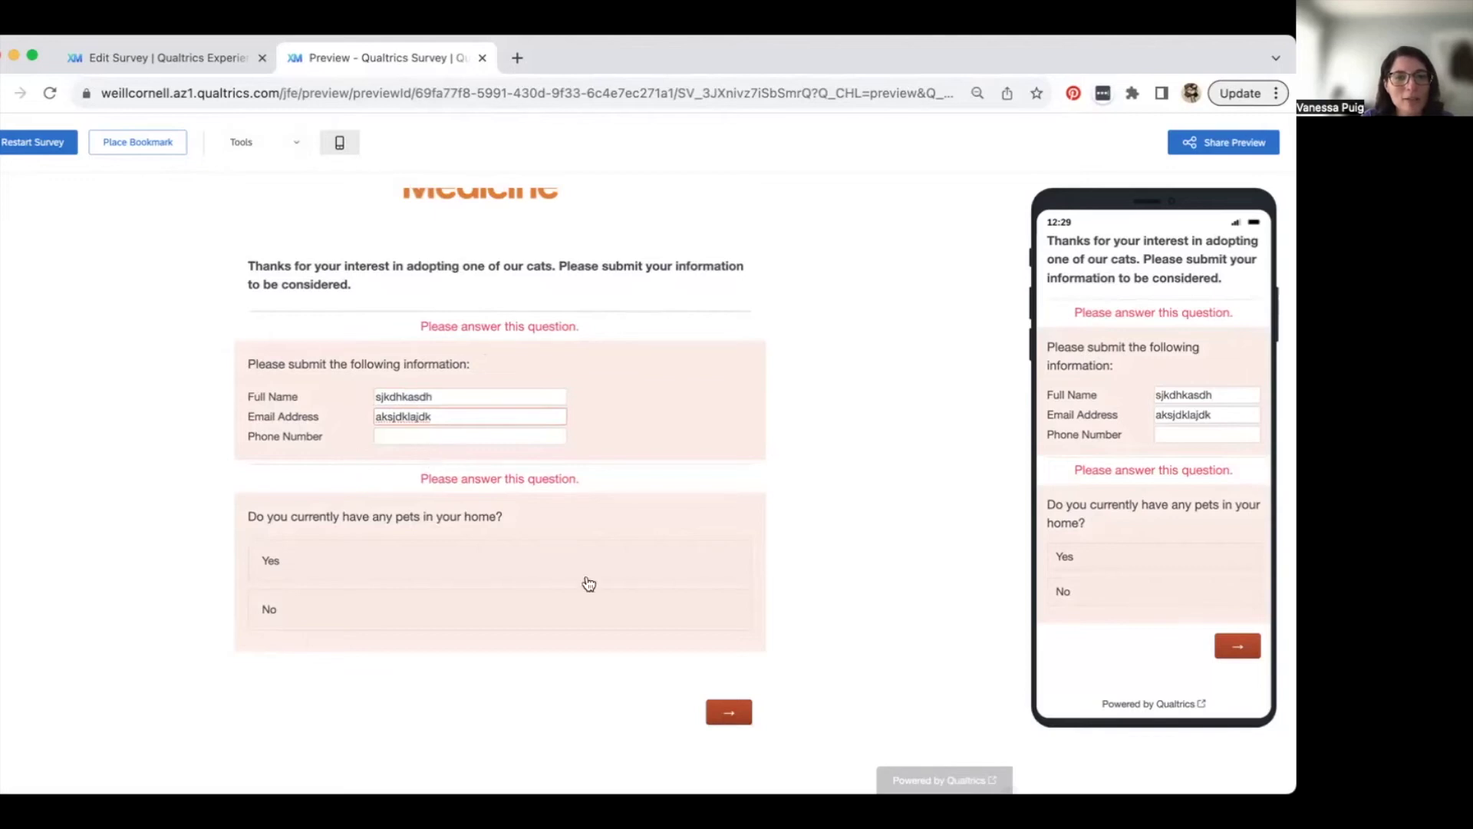
{"action": "left_click", "coordinate": [740, 705]}
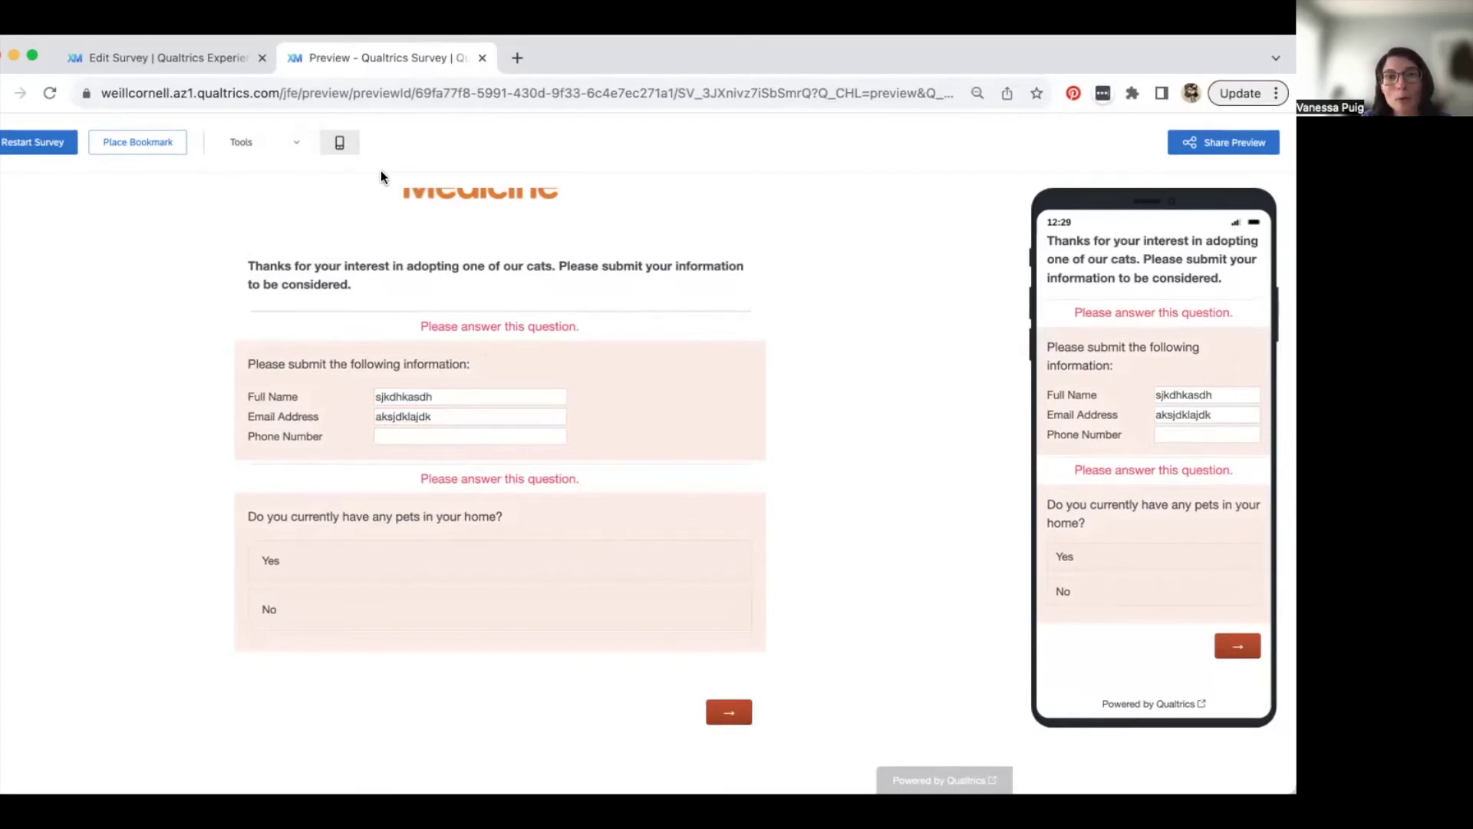
- Clear the dummy Full Name and Email Address entries and reload the preview
{"action": "left_click", "coordinate": [301, 147]}
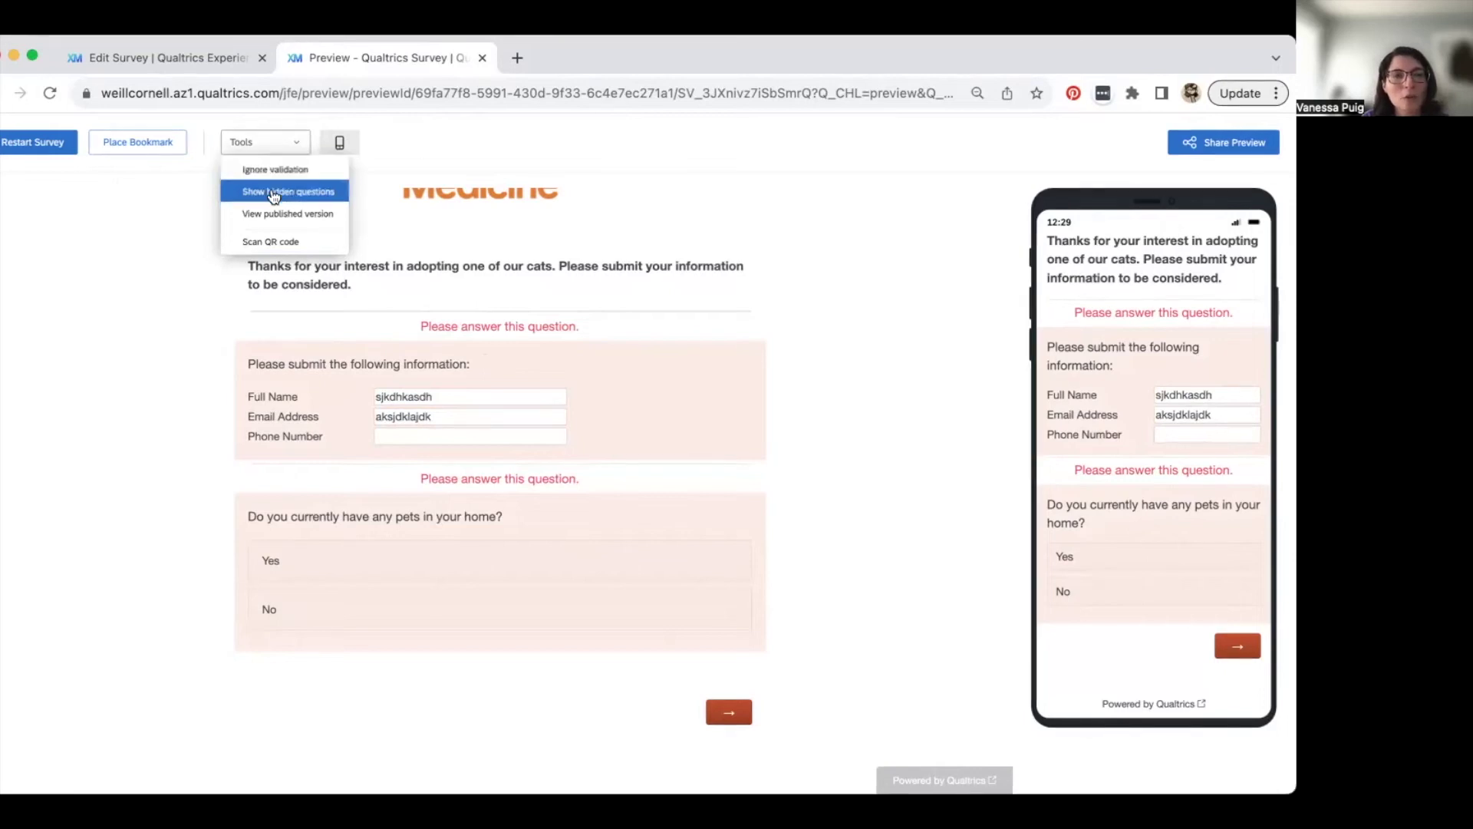
{"action": "left_click", "coordinate": [540, 480]}
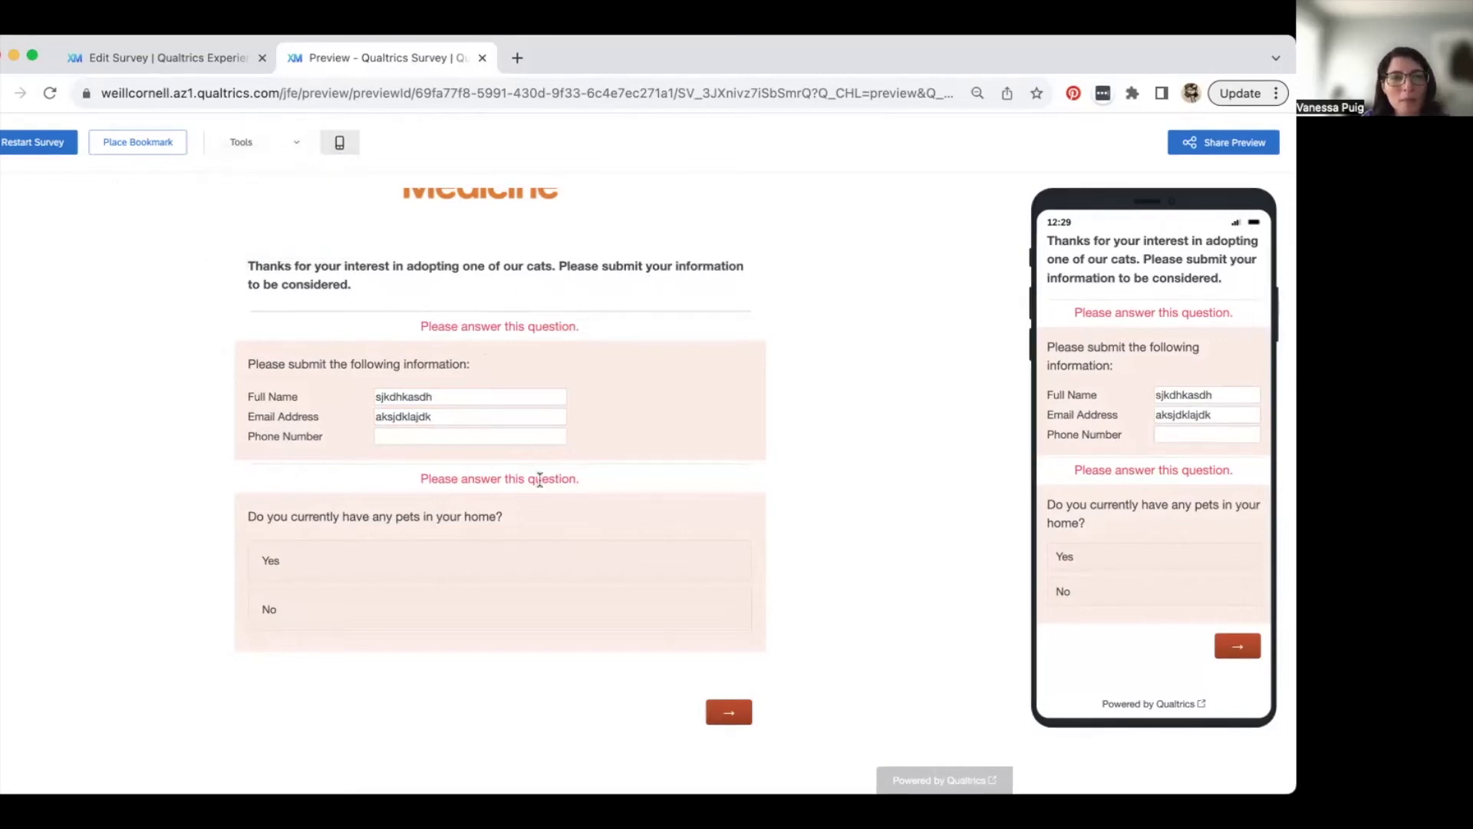
{"action": "double_click", "coordinate": [426, 397]}
{"action": "key", "text": "BackSpace"}
{"action": "double_click", "coordinate": [426, 420]}
{"action": "key", "text": "BackSpace"}
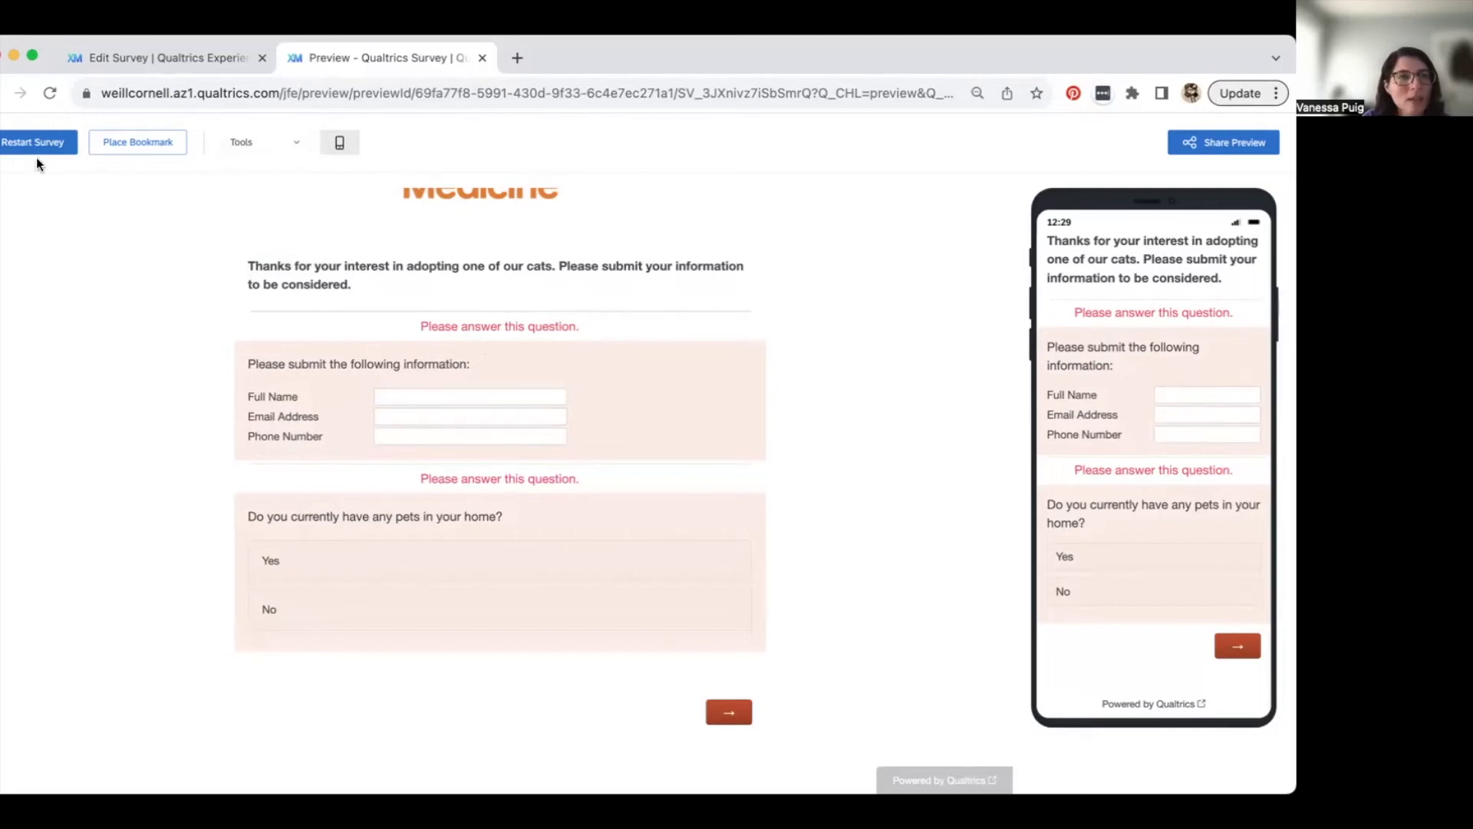
{"action": "left_click", "coordinate": [50, 94]}
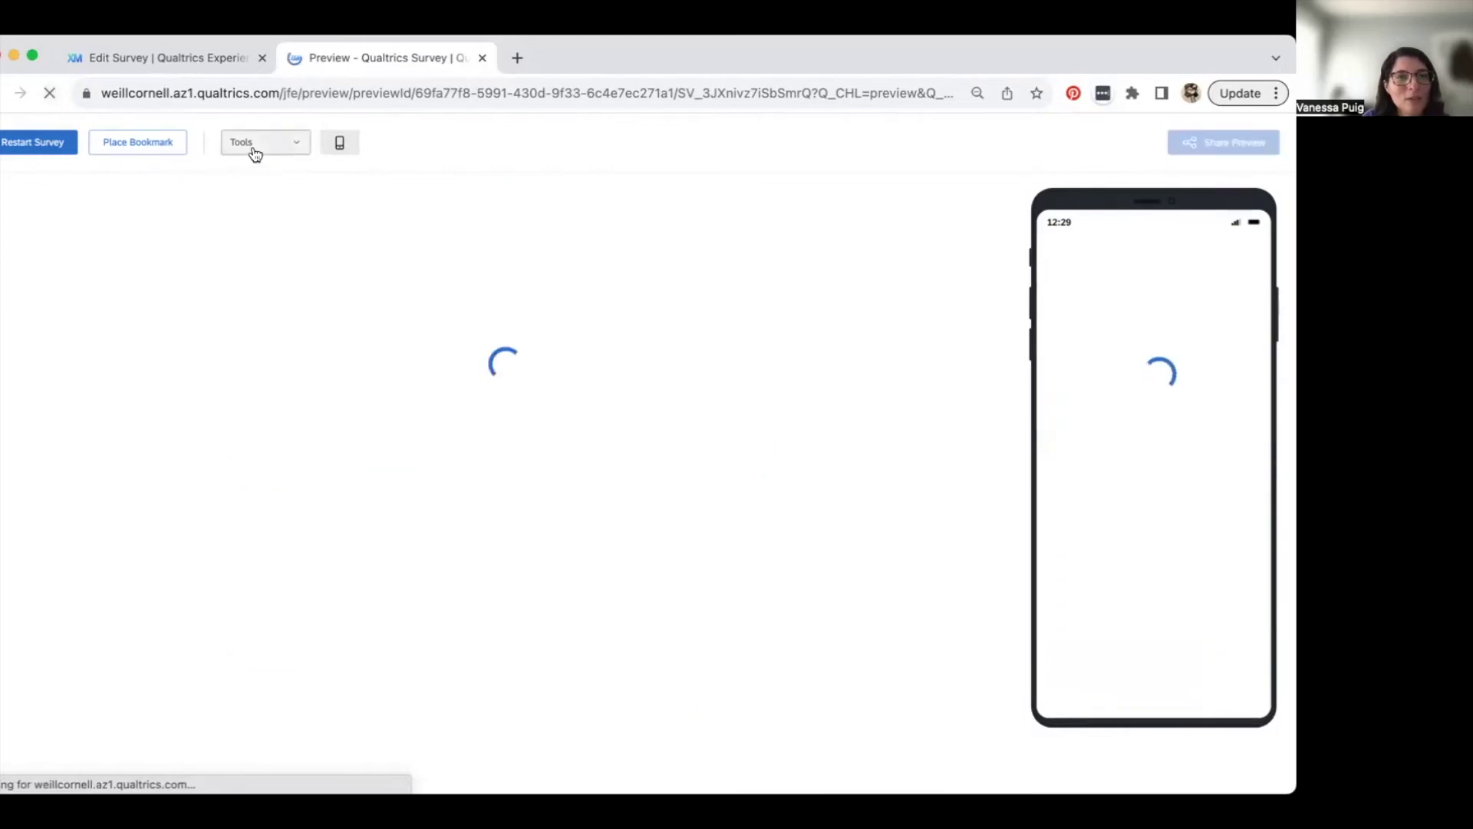
{"action": "left_click", "coordinate": [256, 151]}
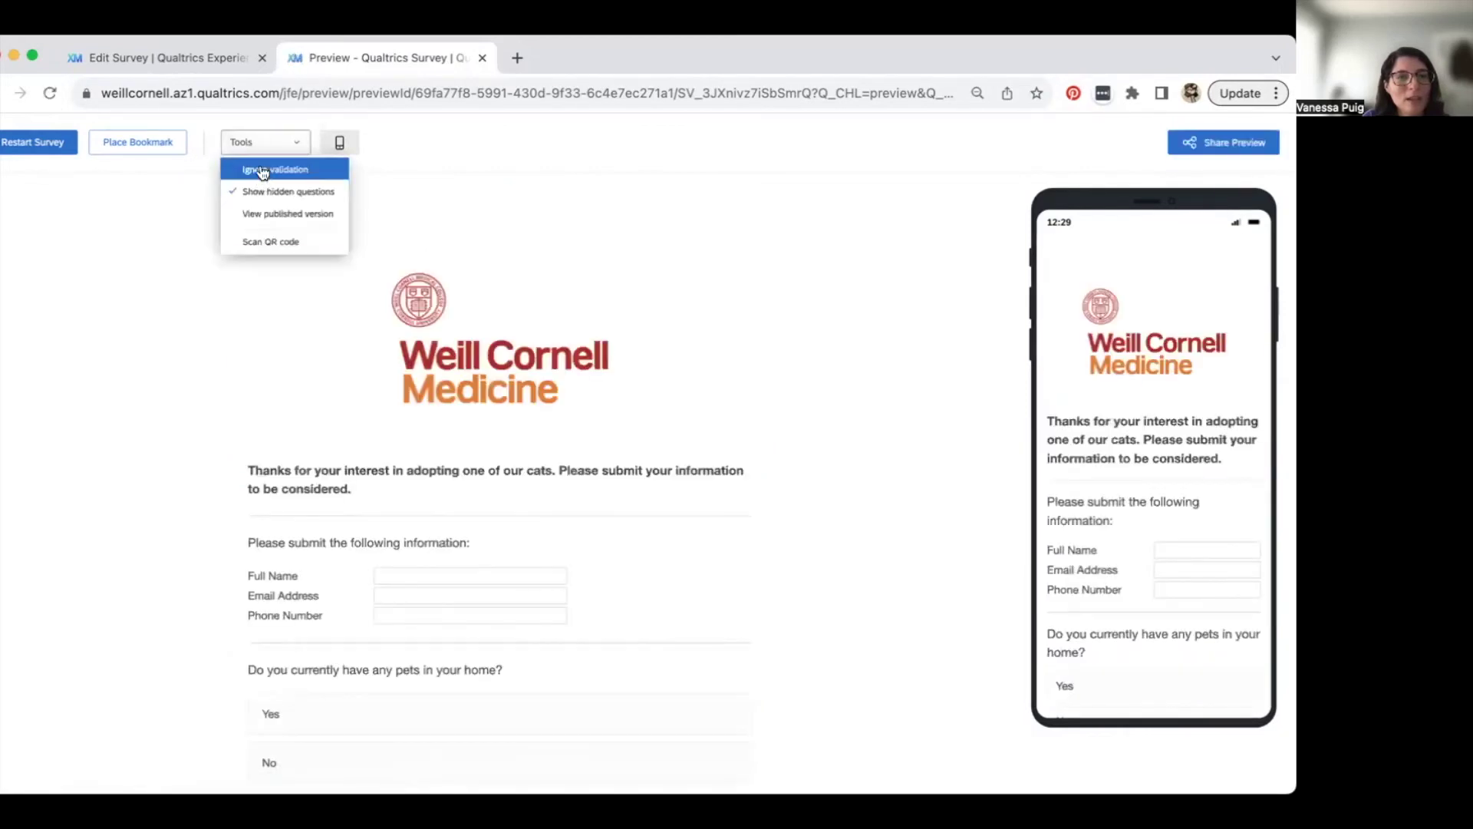
- Enter the respondent's name, e-mail and phone number, answer Yes to pets, and advance
{"action": "left_click", "coordinate": [306, 182]}
{"action": "scroll", "coordinate": [428, 559], "scroll_direction": "down", "scroll_amount": 3}
{"action": "left_click", "coordinate": [414, 420]}
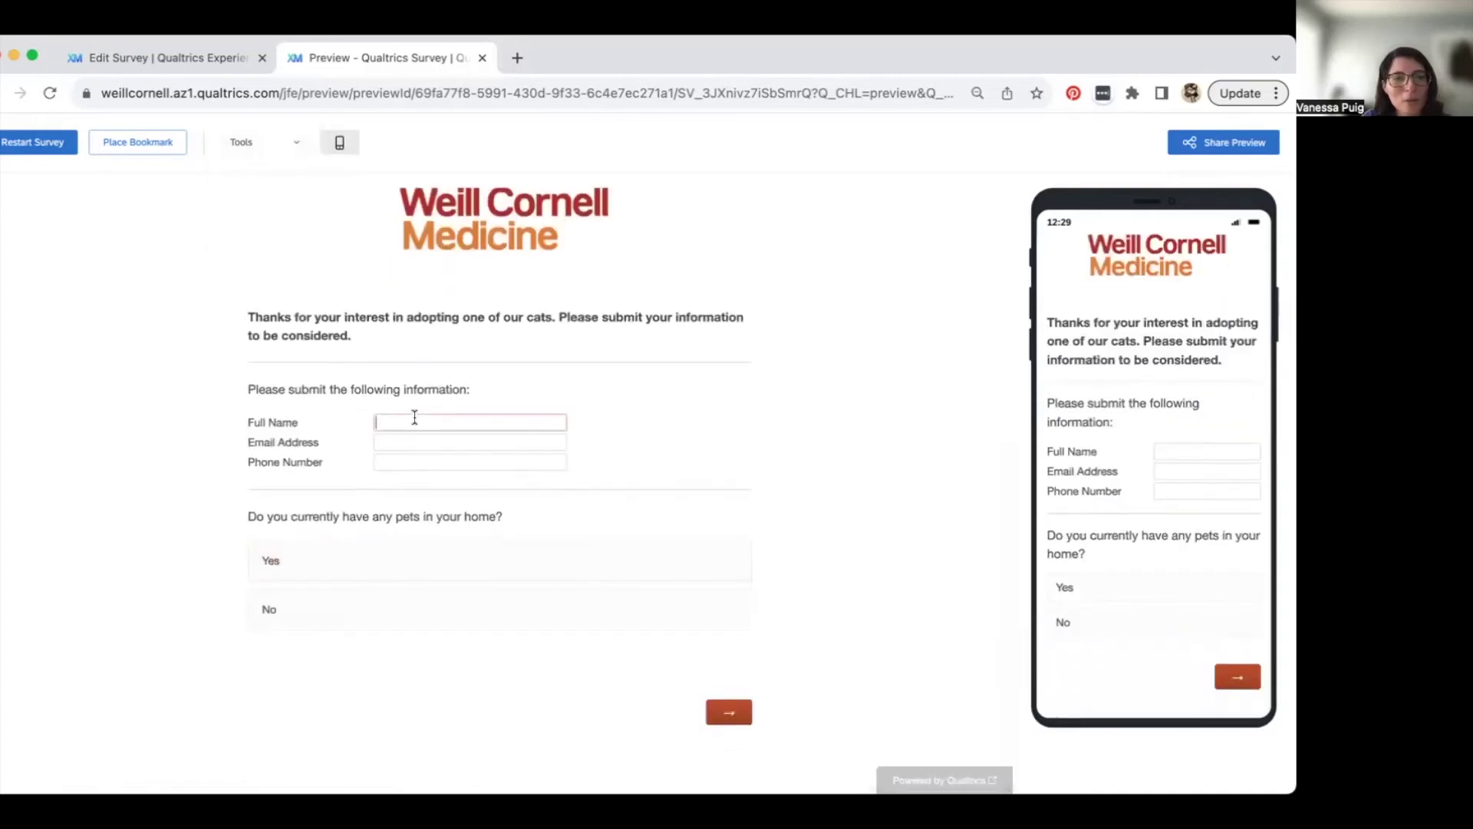
{"action": "type", "text": "Vanessa"}
{"action": "left_click", "coordinate": [423, 435]}
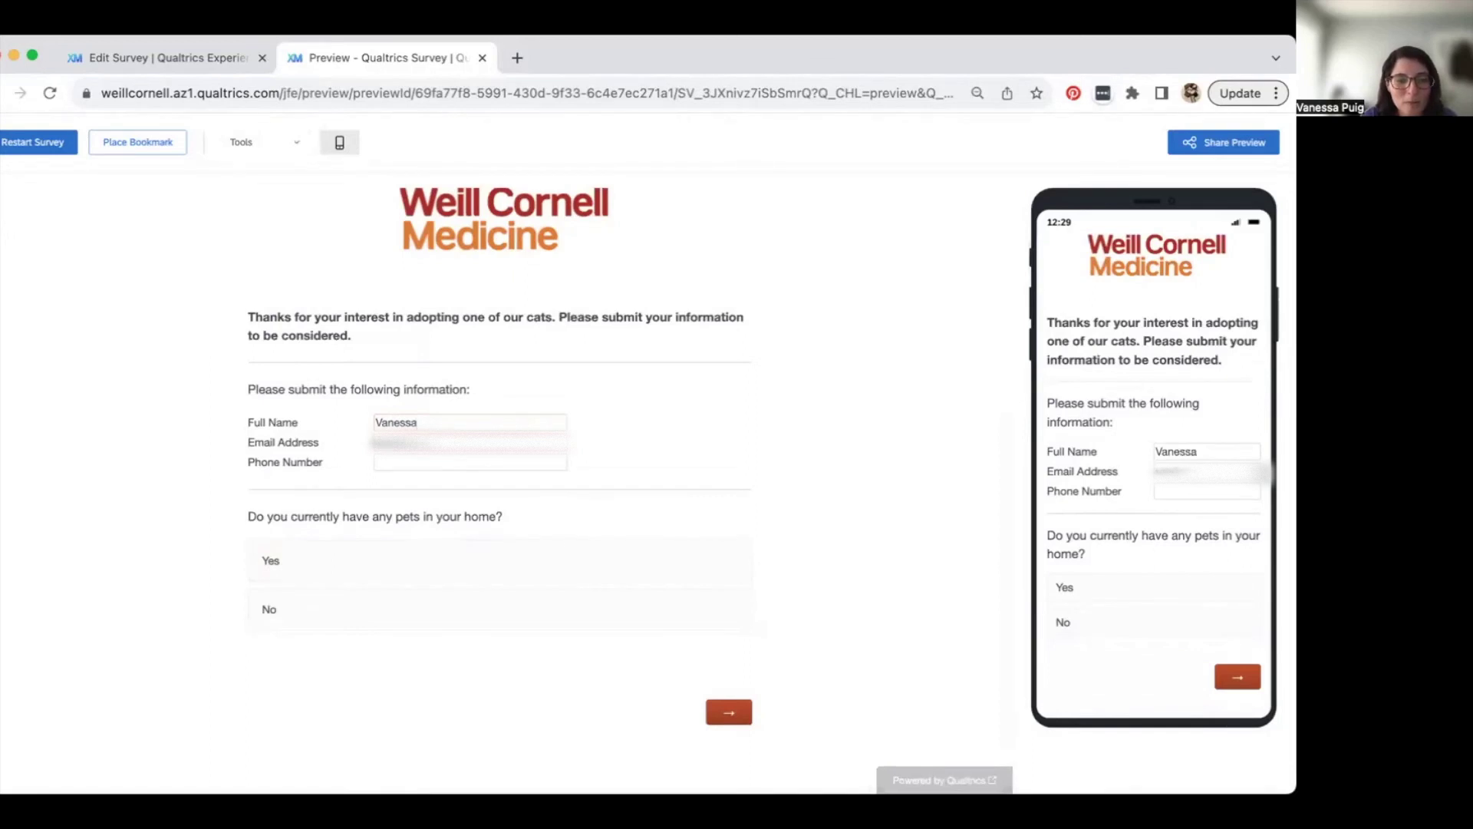
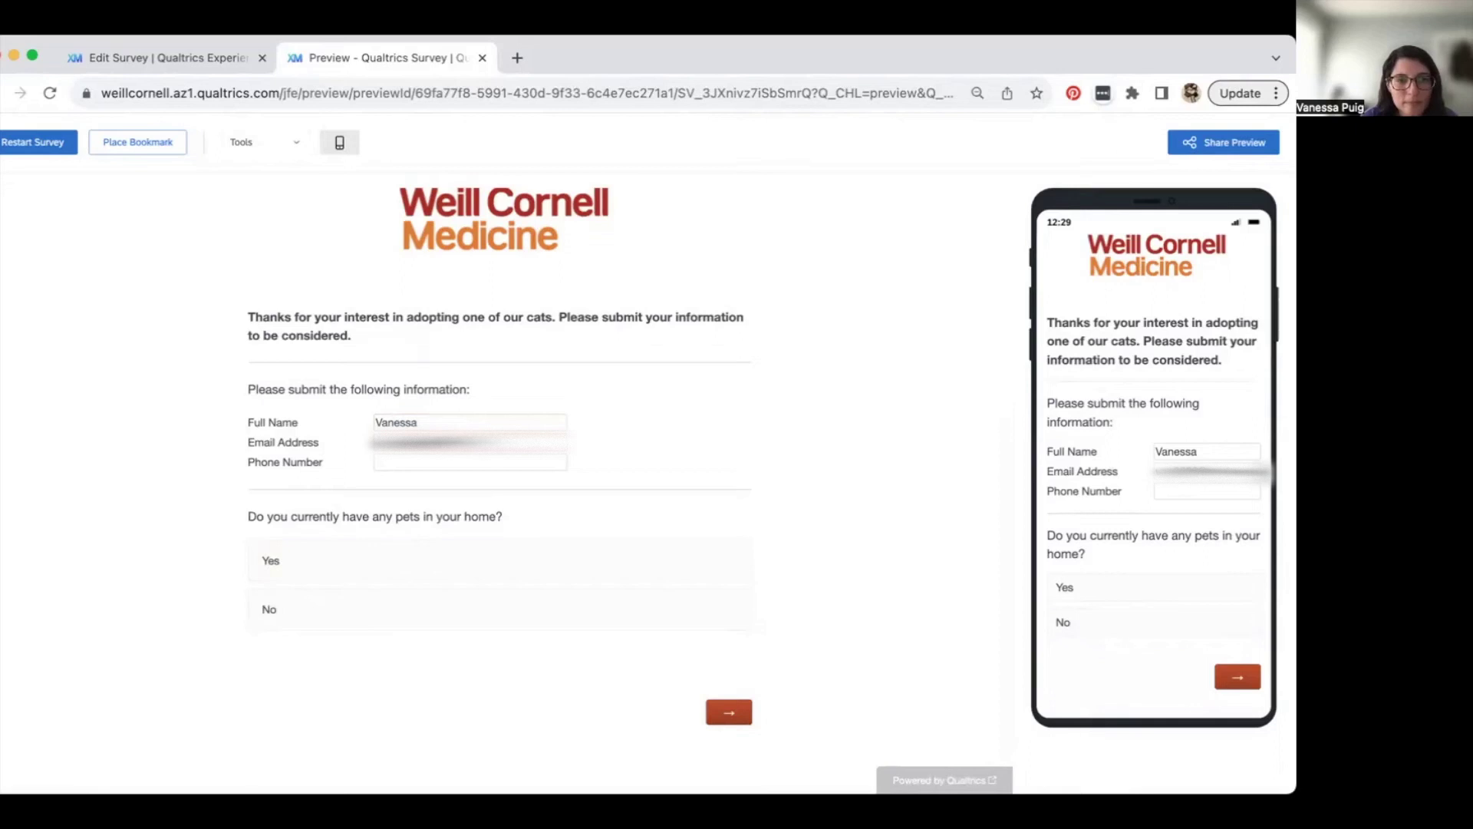
{"action": "left_click", "coordinate": [414, 461]}
{"action": "type", "text": "5555"}
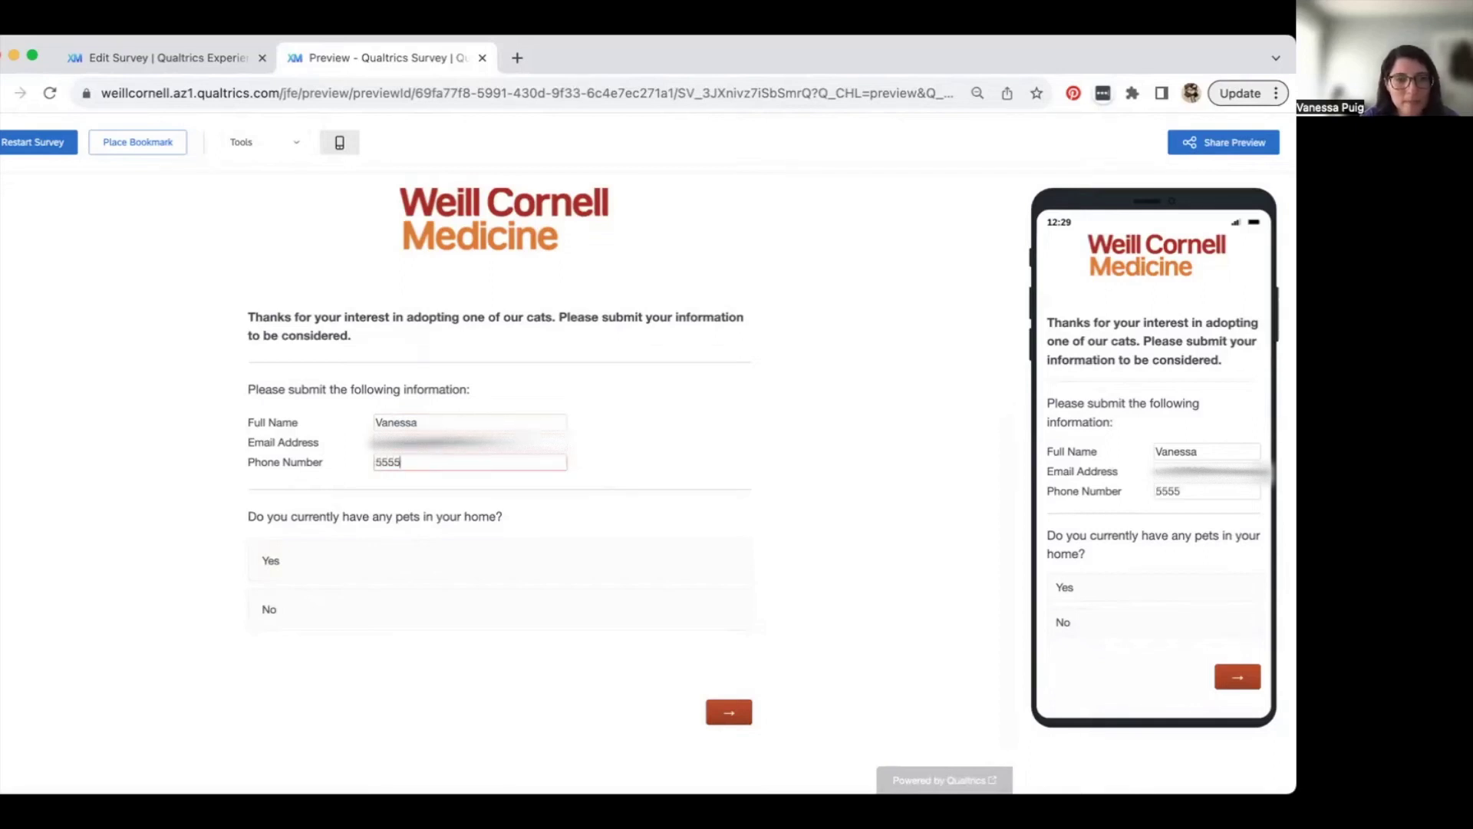
{"action": "type", "text": "555555"}
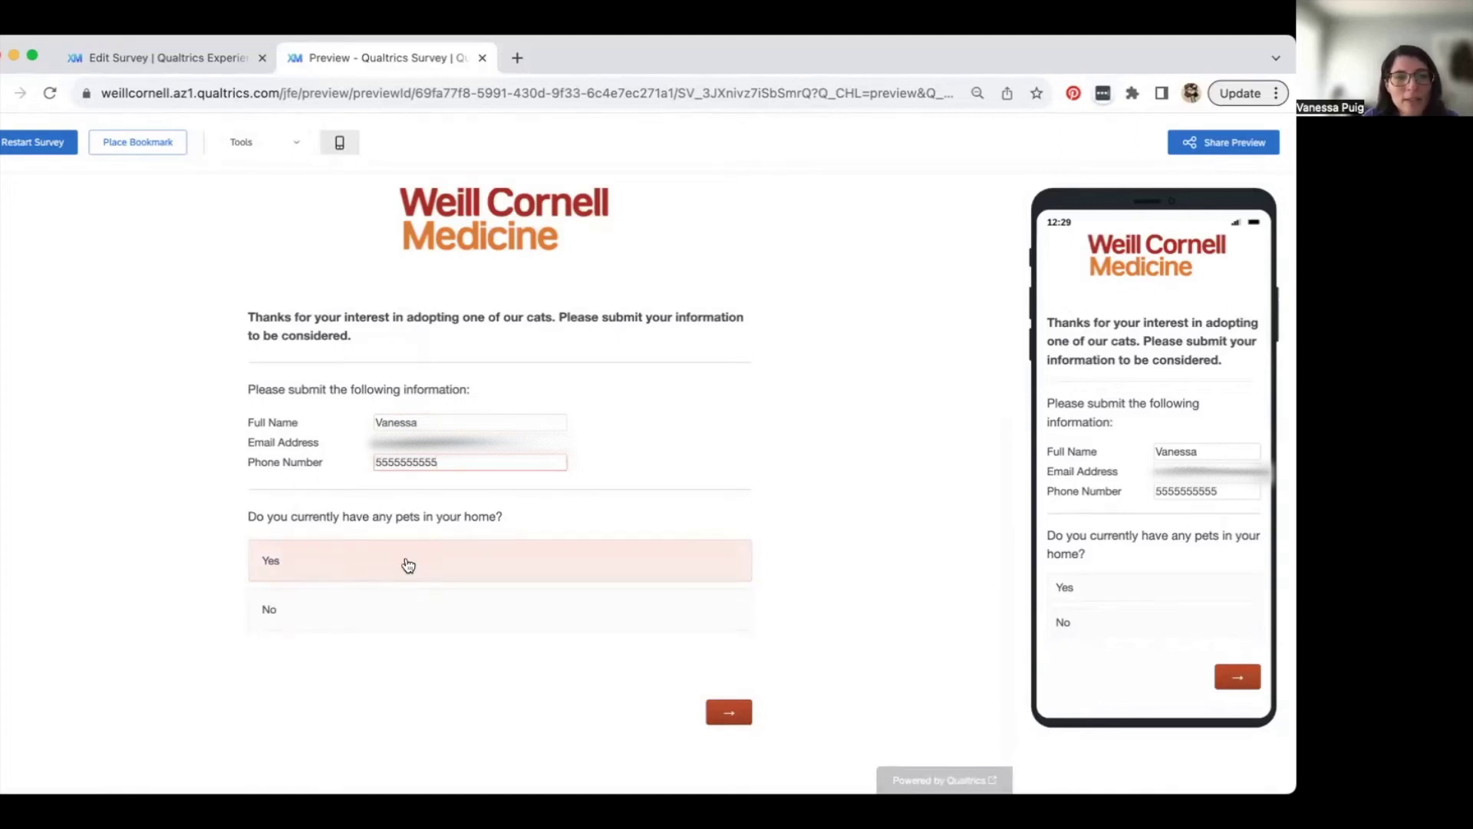
{"action": "left_click", "coordinate": [378, 565]}
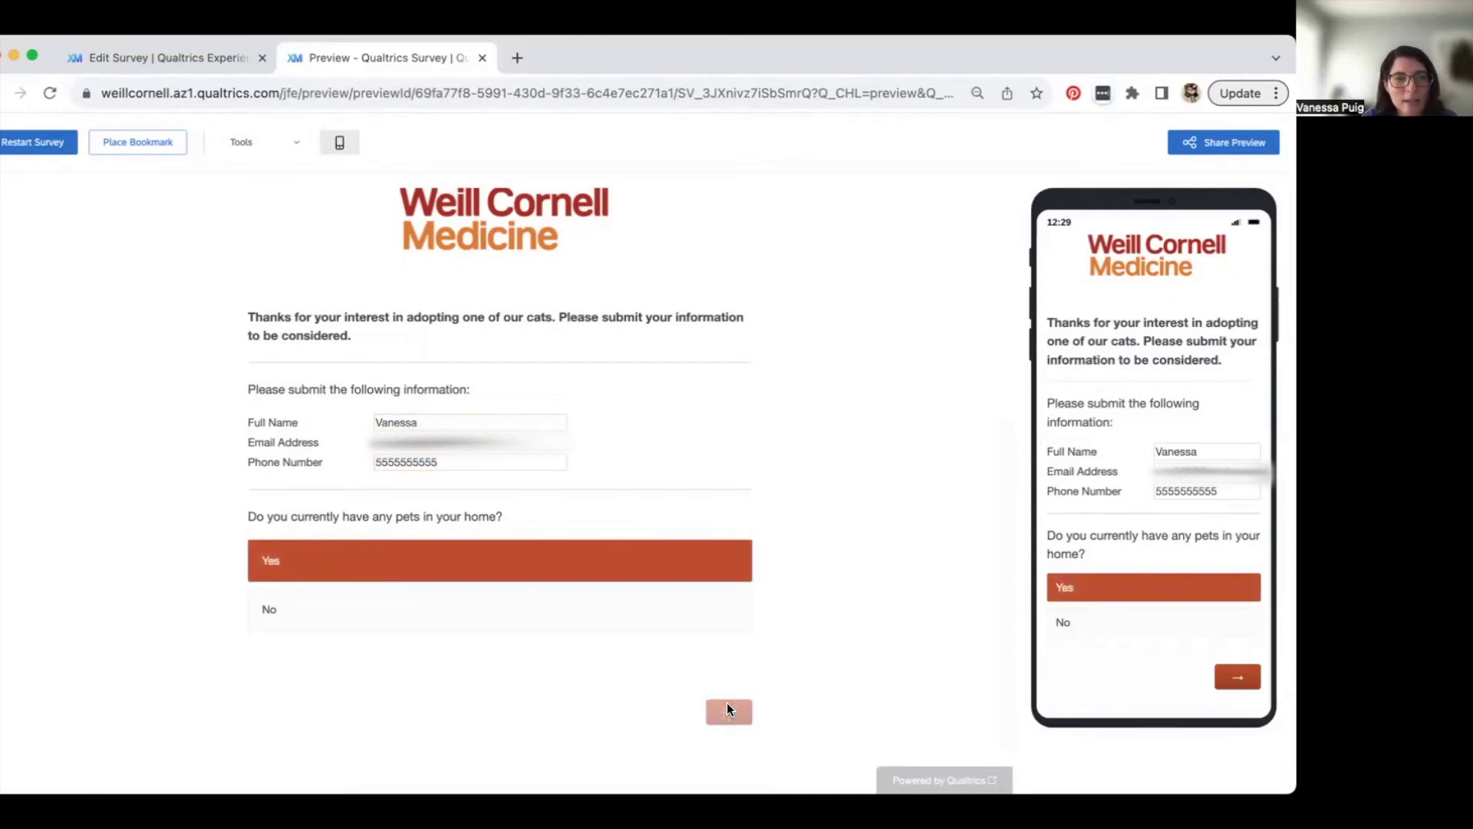
{"action": "left_click", "coordinate": [727, 710]}
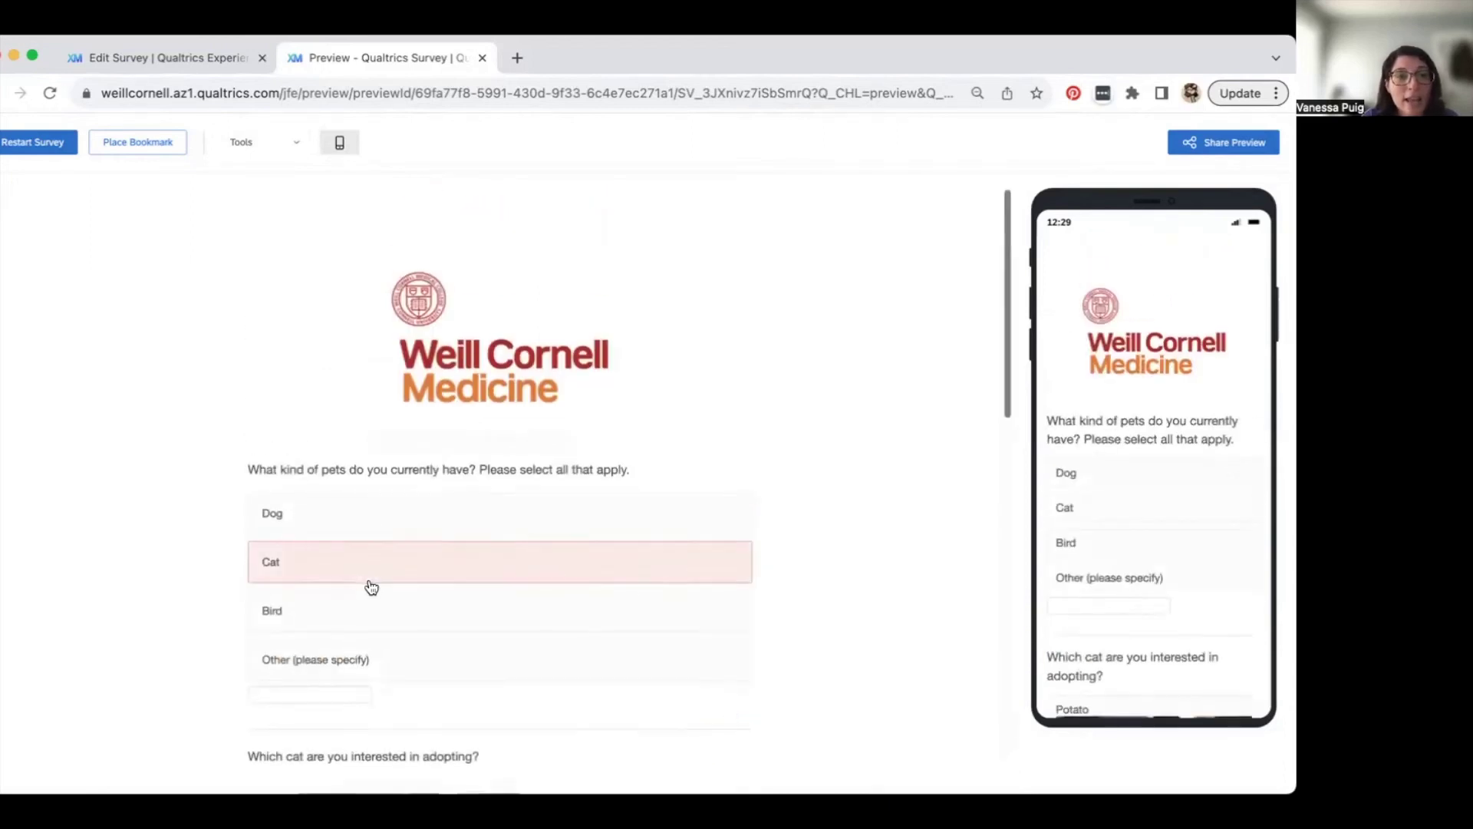
- Check Cat, Bird and Dog as current pets
{"action": "scroll", "coordinate": [371, 586], "scroll_direction": "down", "scroll_amount": 2}
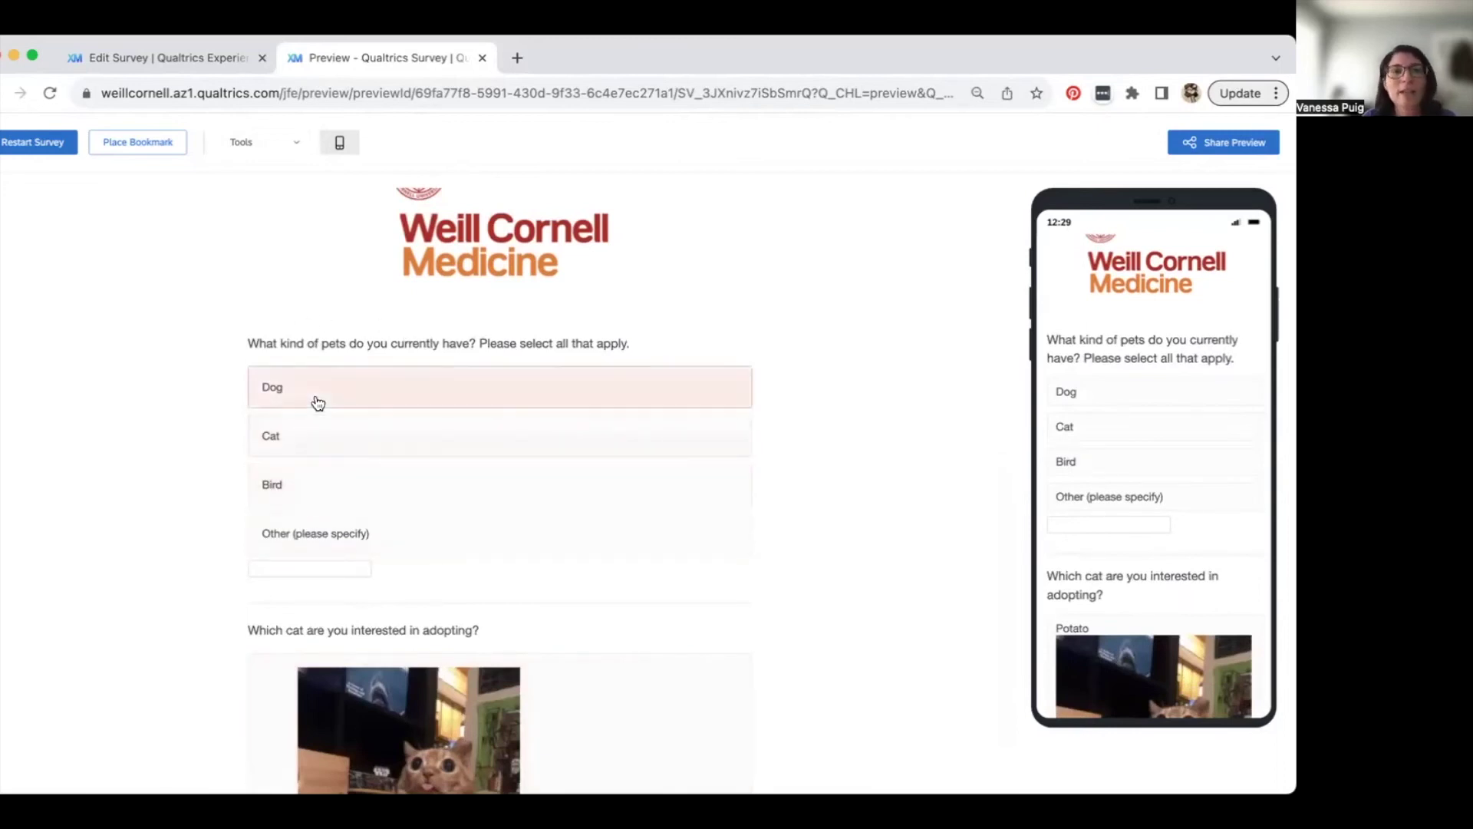
{"action": "scroll", "coordinate": [300, 482], "scroll_direction": "down", "scroll_amount": 2}
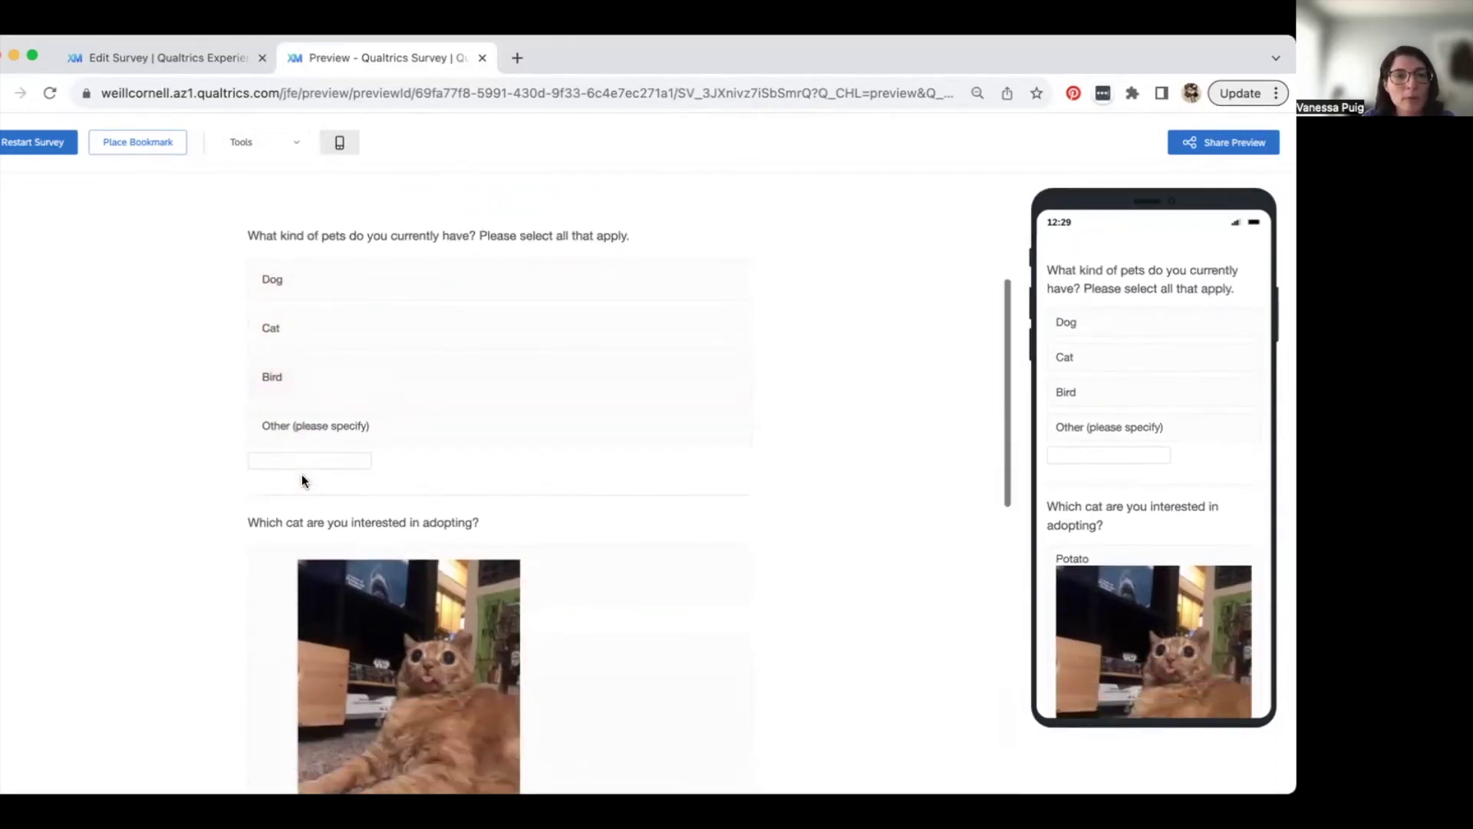
{"action": "scroll", "coordinate": [302, 480], "scroll_direction": "down", "scroll_amount": 1}
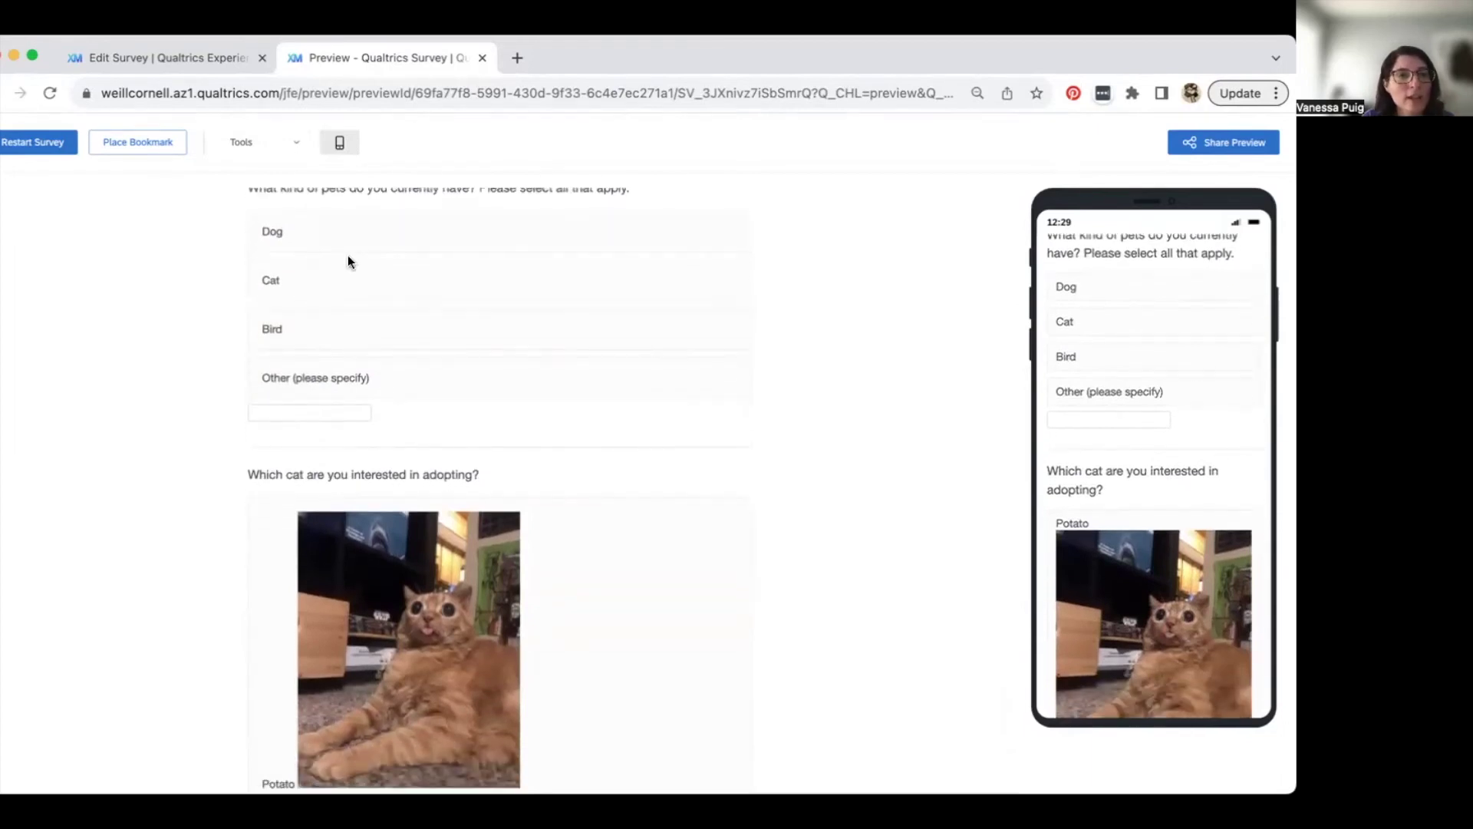
{"action": "left_click", "coordinate": [340, 300]}
{"action": "left_click", "coordinate": [336, 336]}
{"action": "left_click", "coordinate": [349, 223]}
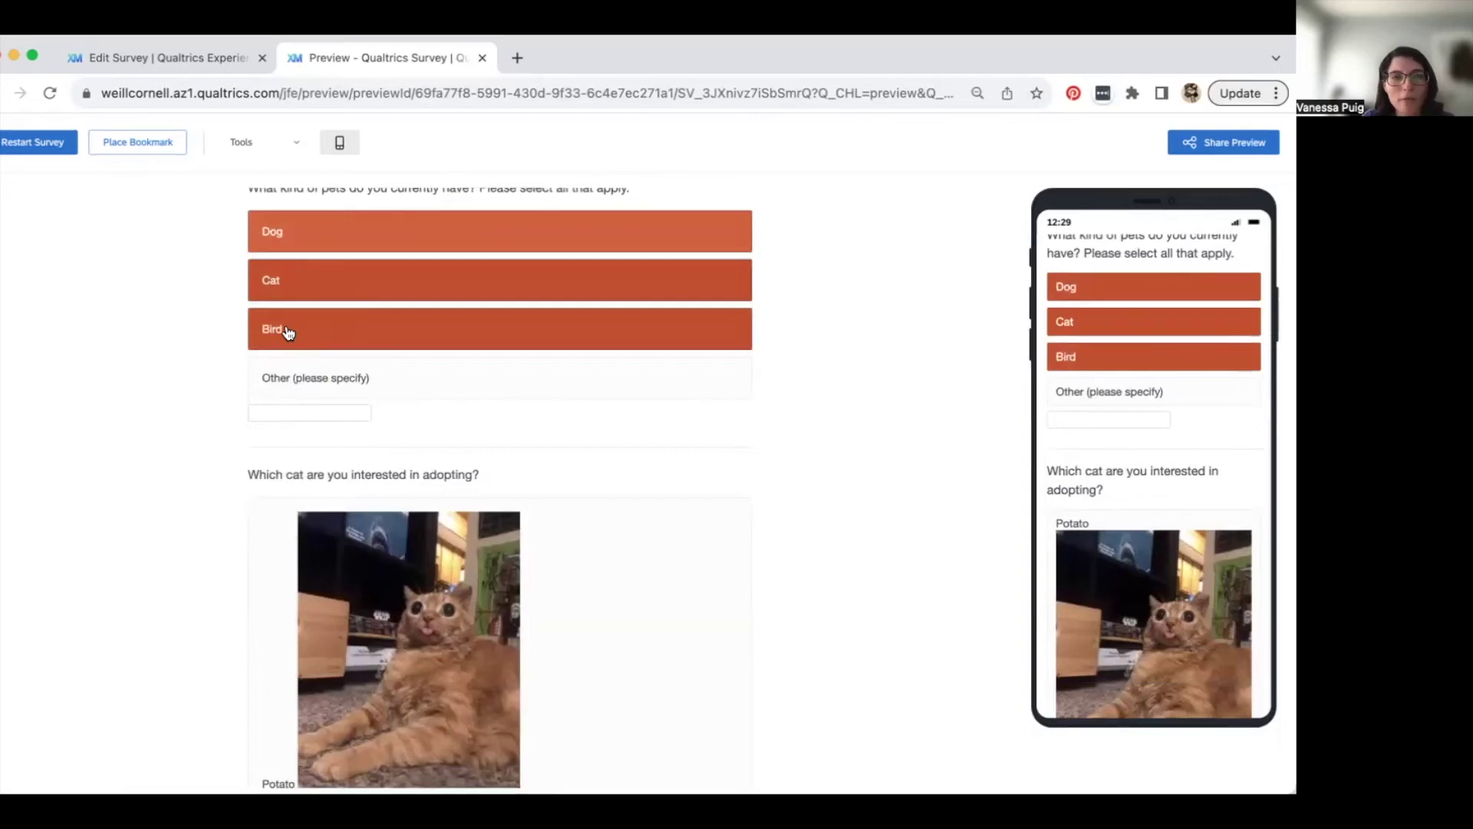
- Choose Potato as the cat to adopt, finish the response, and close the preview
{"action": "scroll", "coordinate": [284, 330], "scroll_direction": "down", "scroll_amount": 8}
{"action": "scroll", "coordinate": [285, 330], "scroll_direction": "up", "scroll_amount": 6}
{"action": "scroll", "coordinate": [285, 331], "scroll_direction": "down", "scroll_amount": 3}
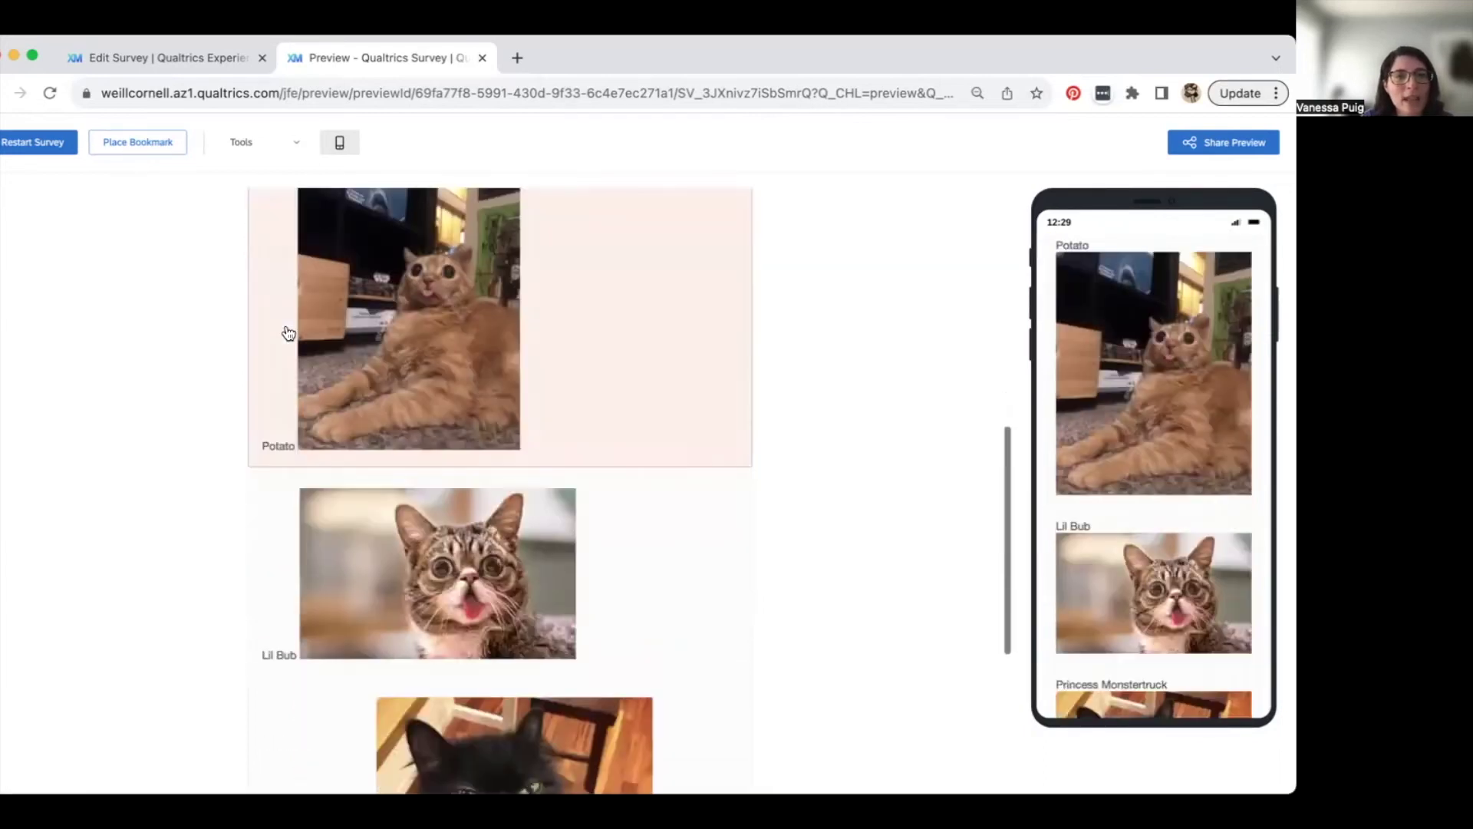
{"action": "scroll", "coordinate": [287, 332], "scroll_direction": "up", "scroll_amount": 1}
{"action": "scroll", "coordinate": [288, 332], "scroll_direction": "down", "scroll_amount": 3}
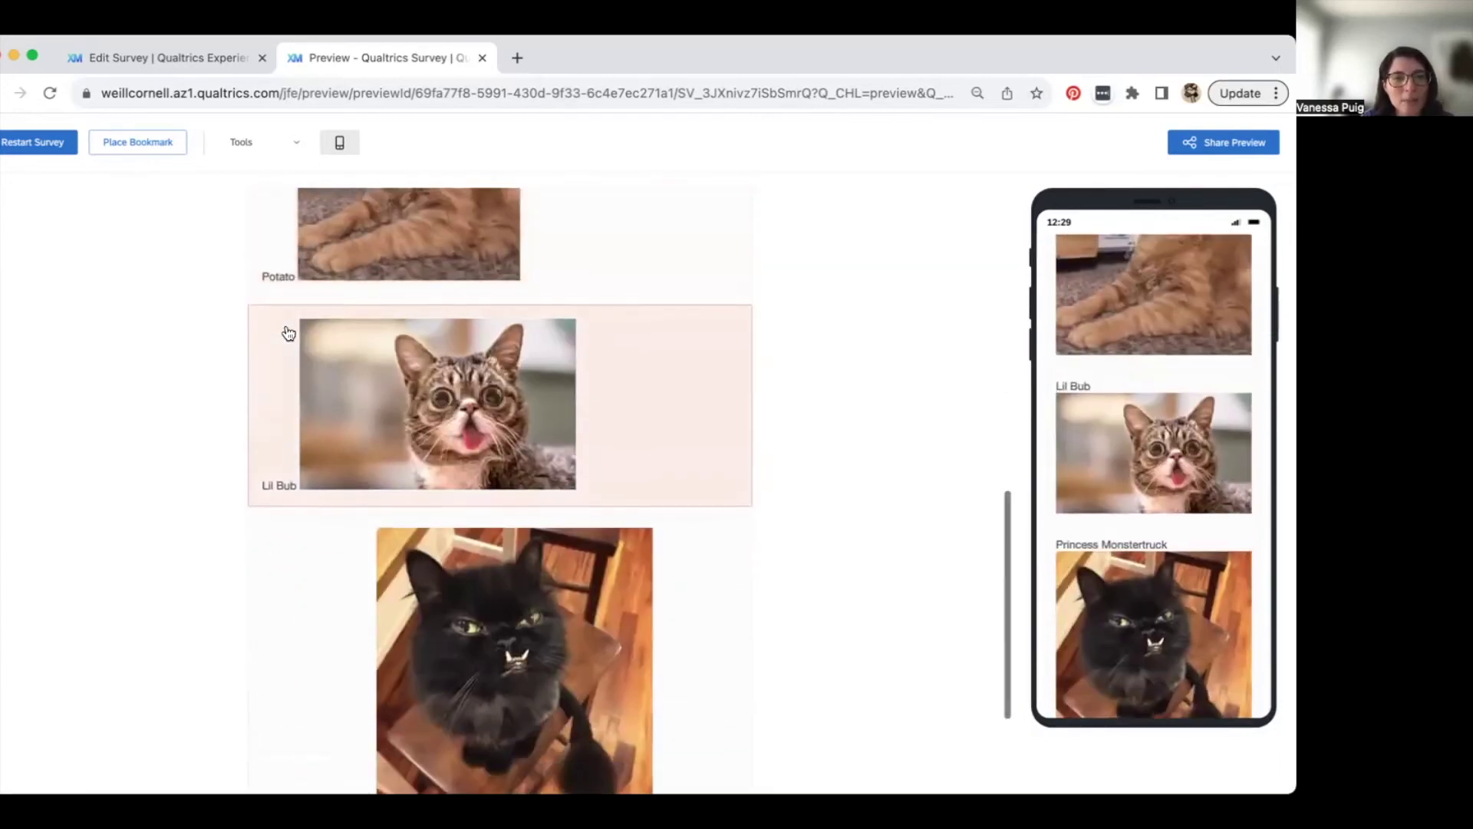
{"action": "scroll", "coordinate": [290, 330], "scroll_direction": "up", "scroll_amount": 2}
{"action": "left_click", "coordinate": [290, 310]}
{"action": "scroll", "coordinate": [290, 311], "scroll_direction": "up", "scroll_amount": 4}
{"action": "scroll", "coordinate": [360, 560], "scroll_direction": "down", "scroll_amount": 10}
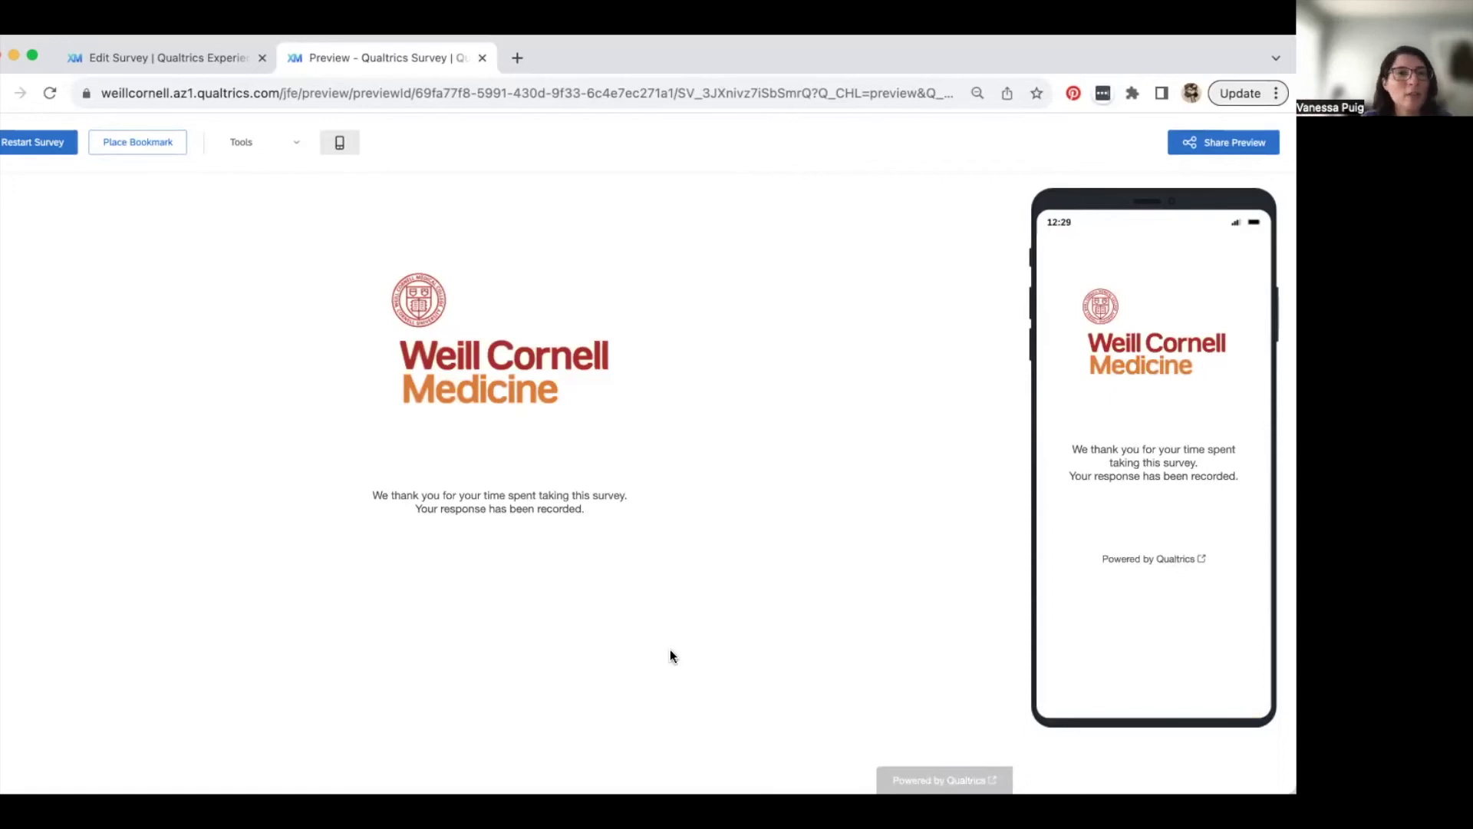
{"action": "left_click", "coordinate": [481, 59]}
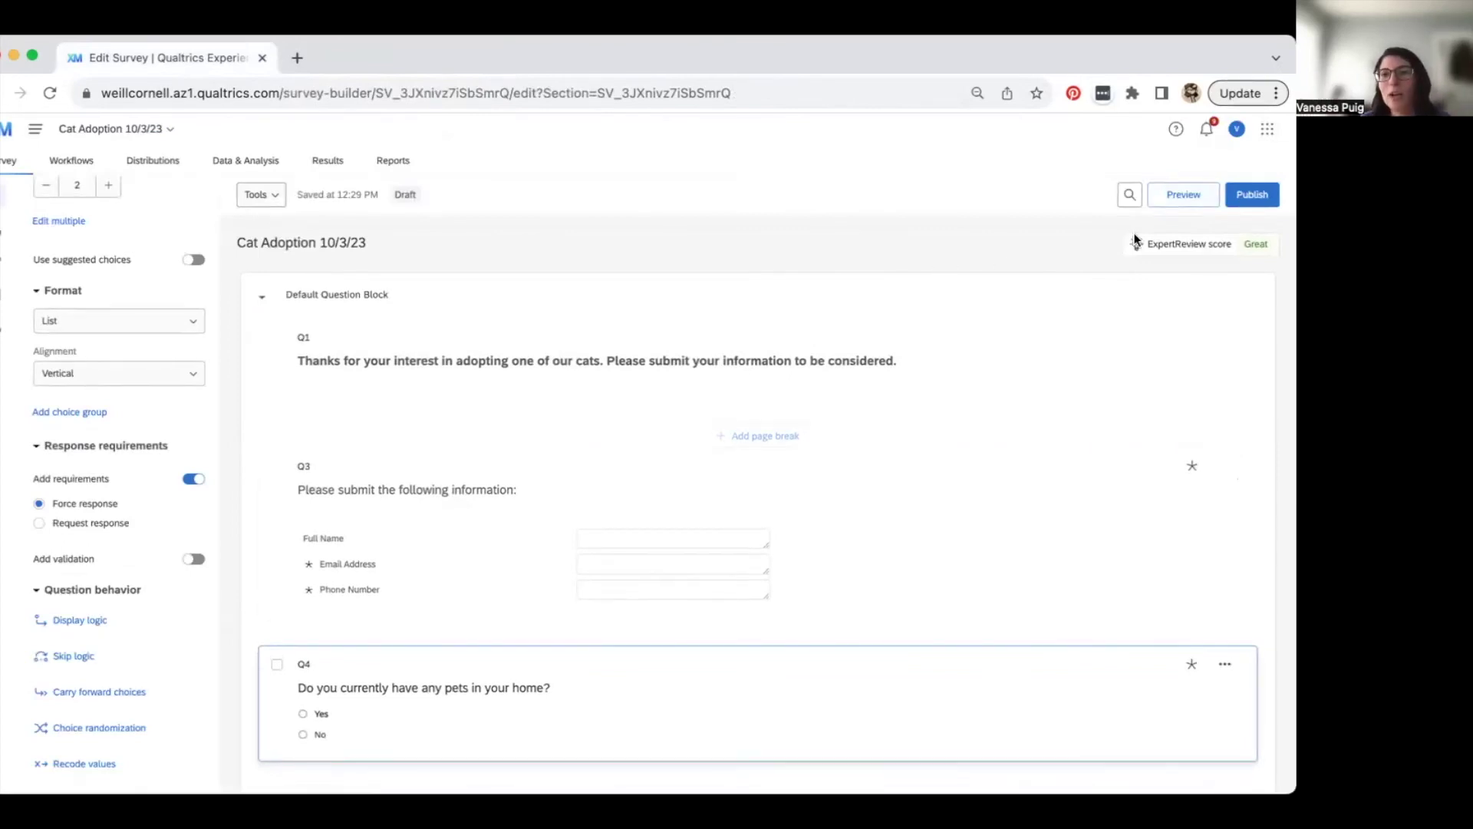
- Review the ExpertReview recommendations, then publish and activate the survey as 'User-published version'
{"action": "left_click", "coordinate": [1250, 198]}
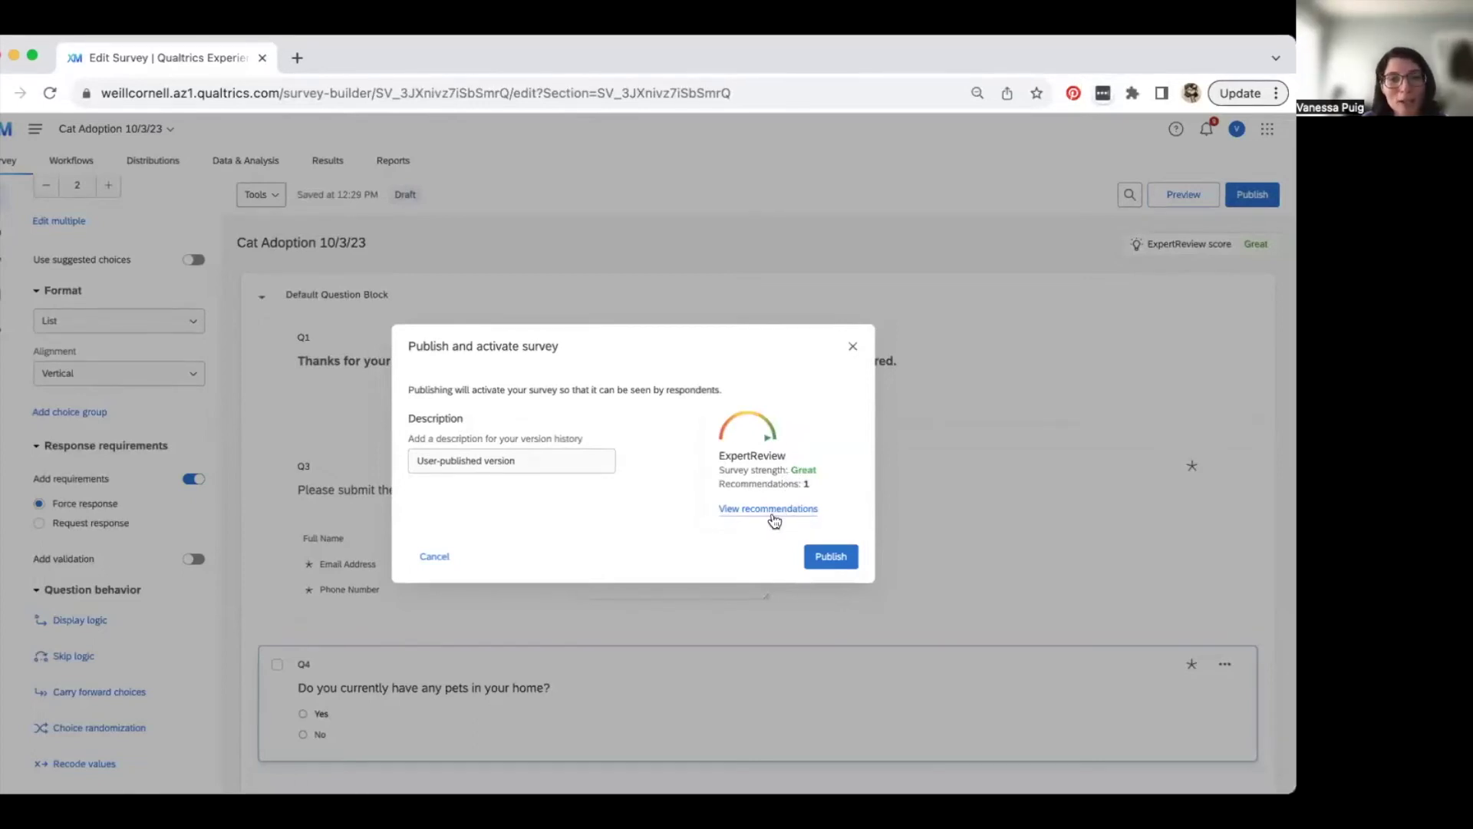
{"action": "left_click", "coordinate": [771, 507]}
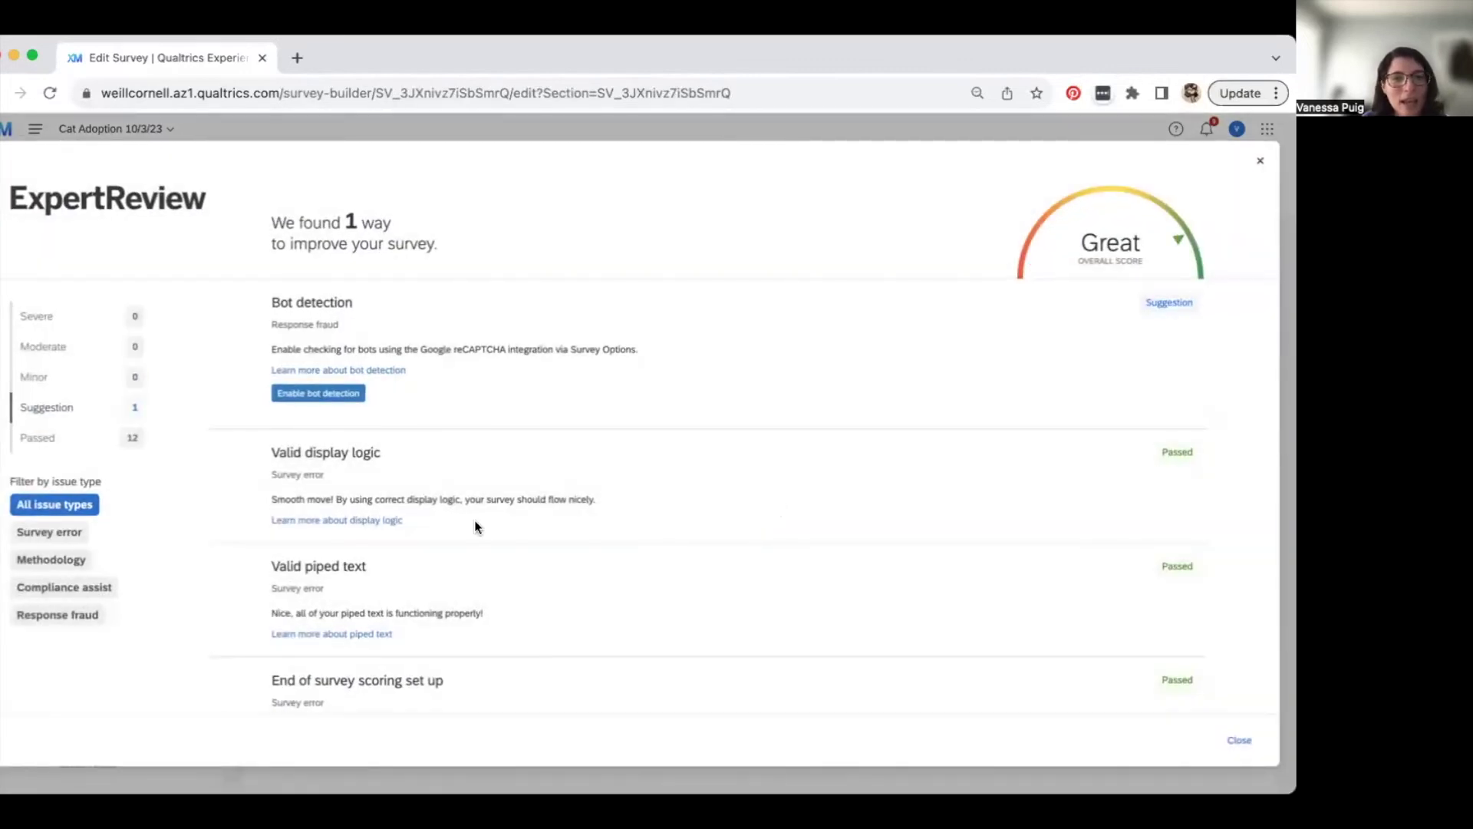
{"action": "scroll", "coordinate": [474, 519], "scroll_direction": "down", "scroll_amount": 3}
{"action": "scroll", "coordinate": [474, 527], "scroll_direction": "up", "scroll_amount": 3}
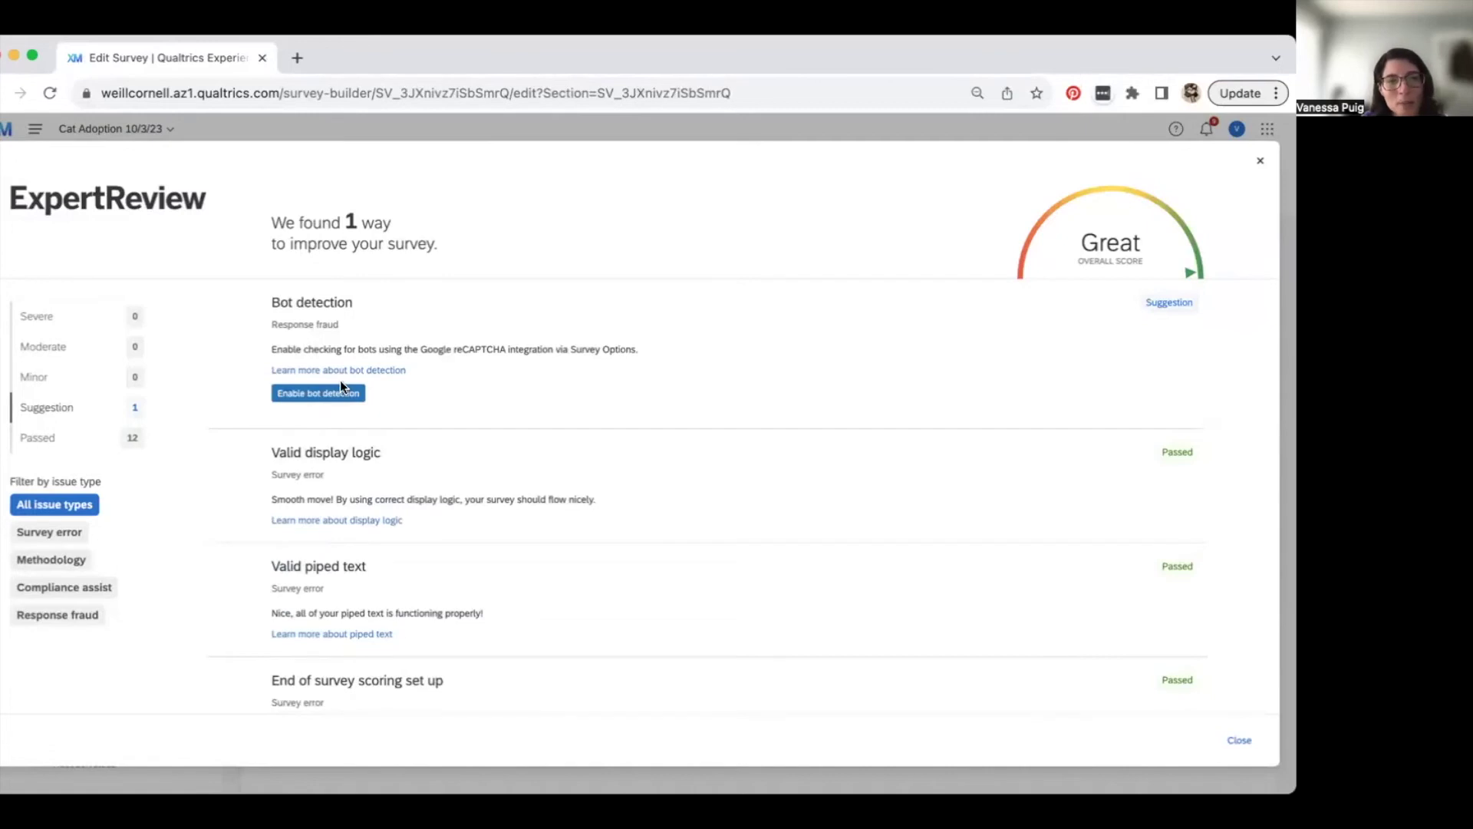
{"action": "scroll", "coordinate": [1032, 613], "scroll_direction": "down", "scroll_amount": 3}
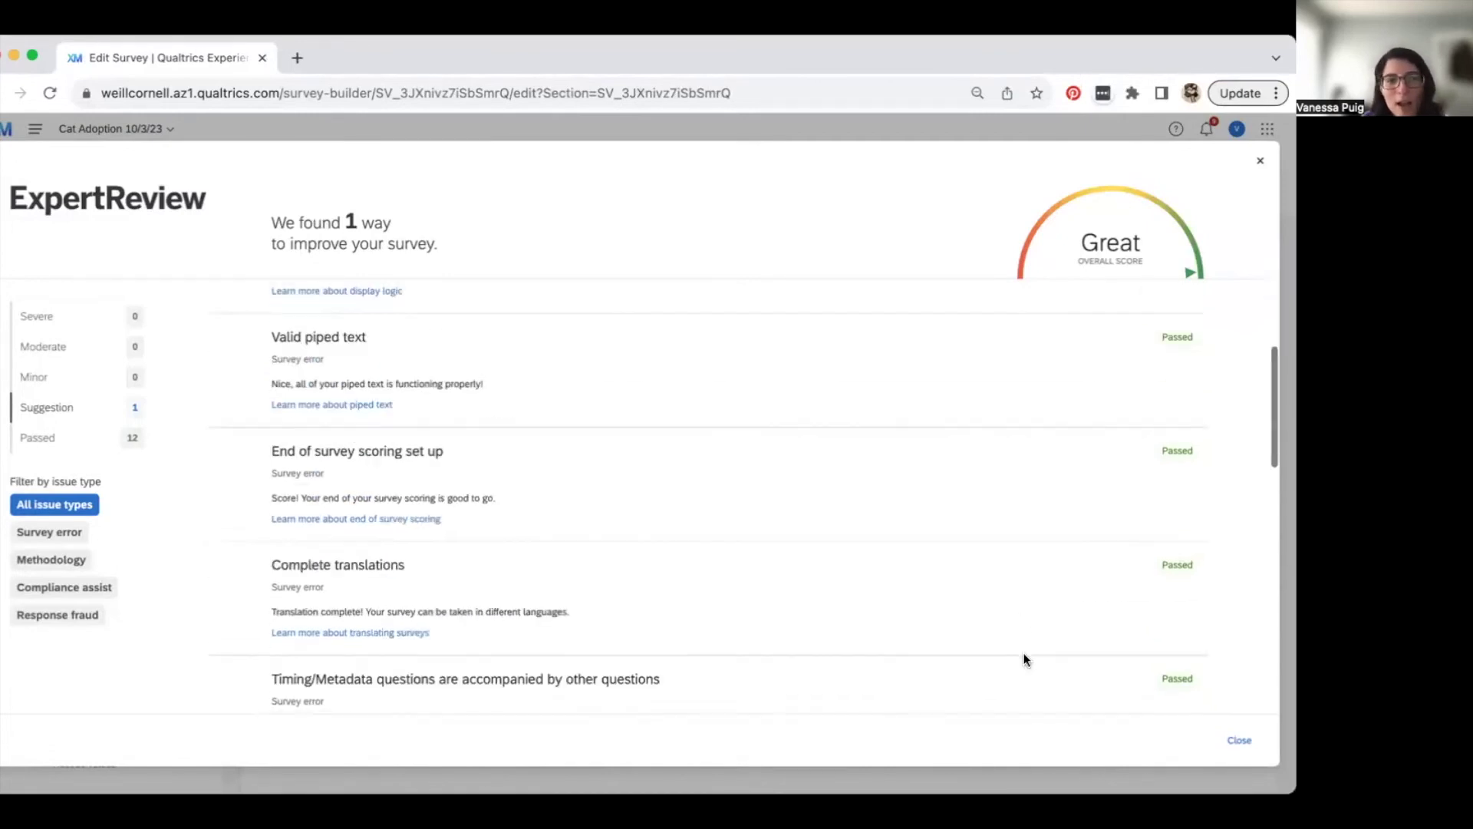
{"action": "scroll", "coordinate": [829, 537], "scroll_direction": "down", "scroll_amount": 5}
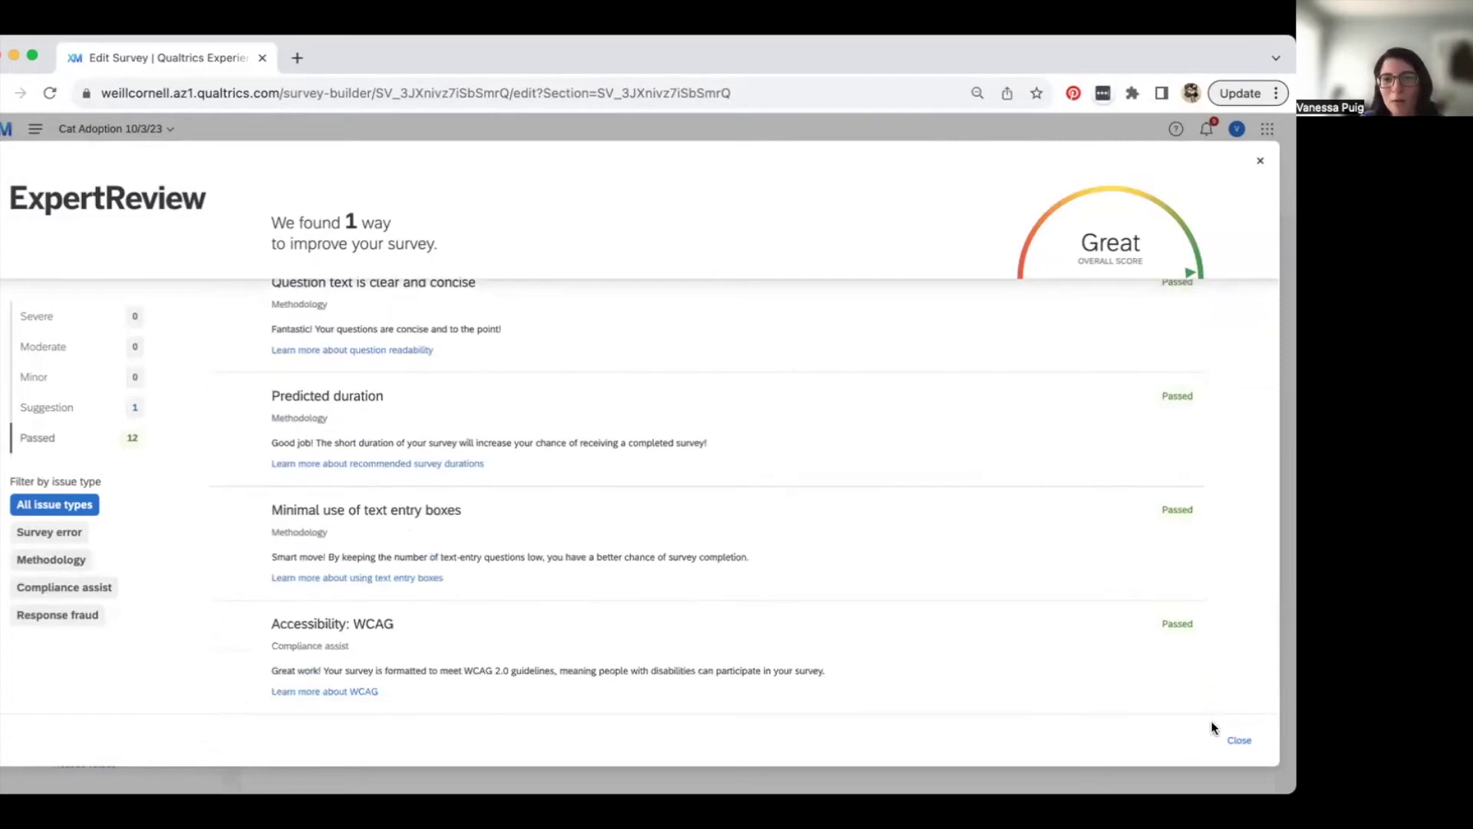
{"action": "left_click", "coordinate": [1241, 741]}
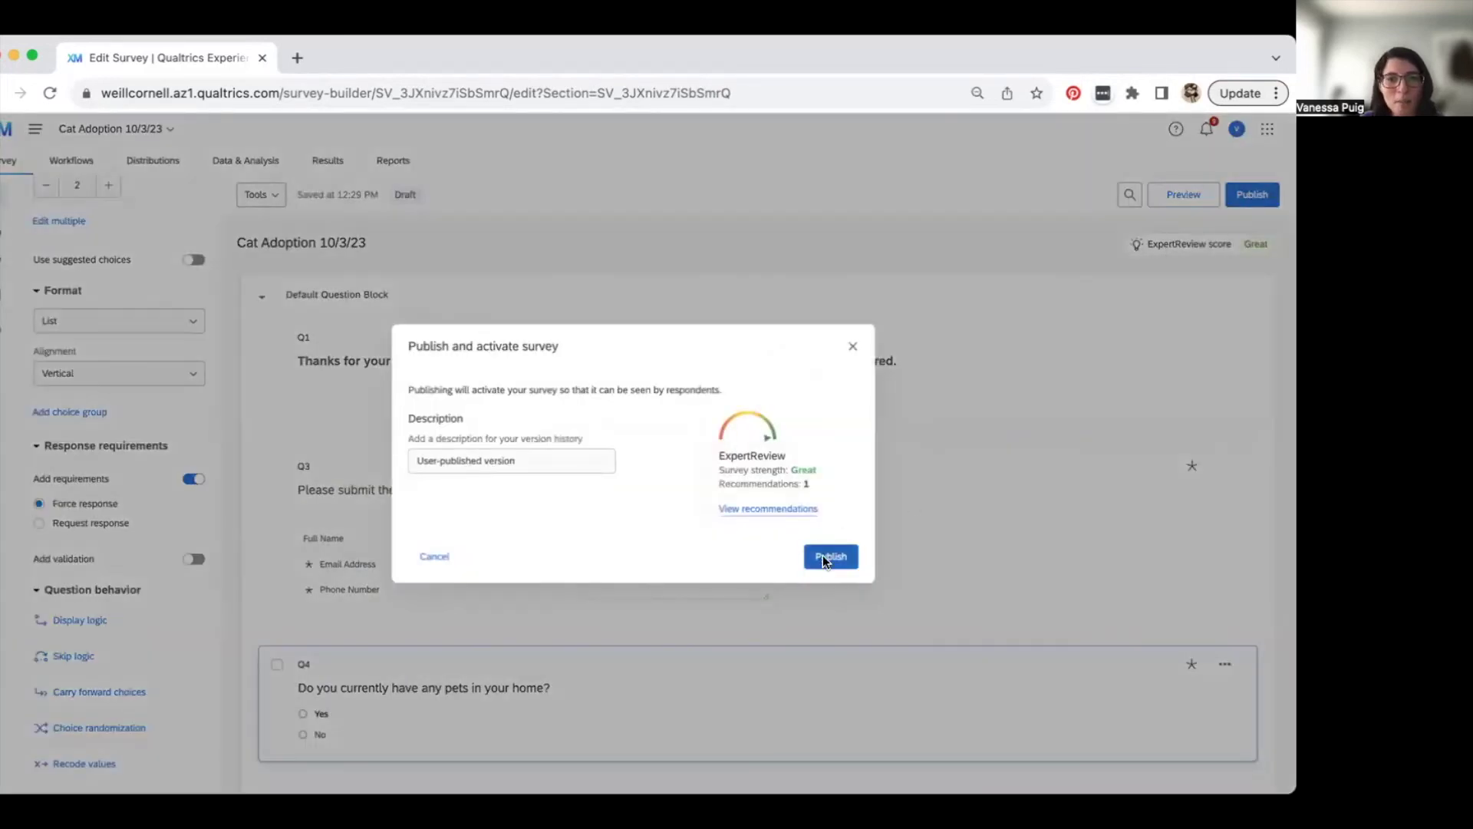
{"action": "left_click", "coordinate": [823, 555]}
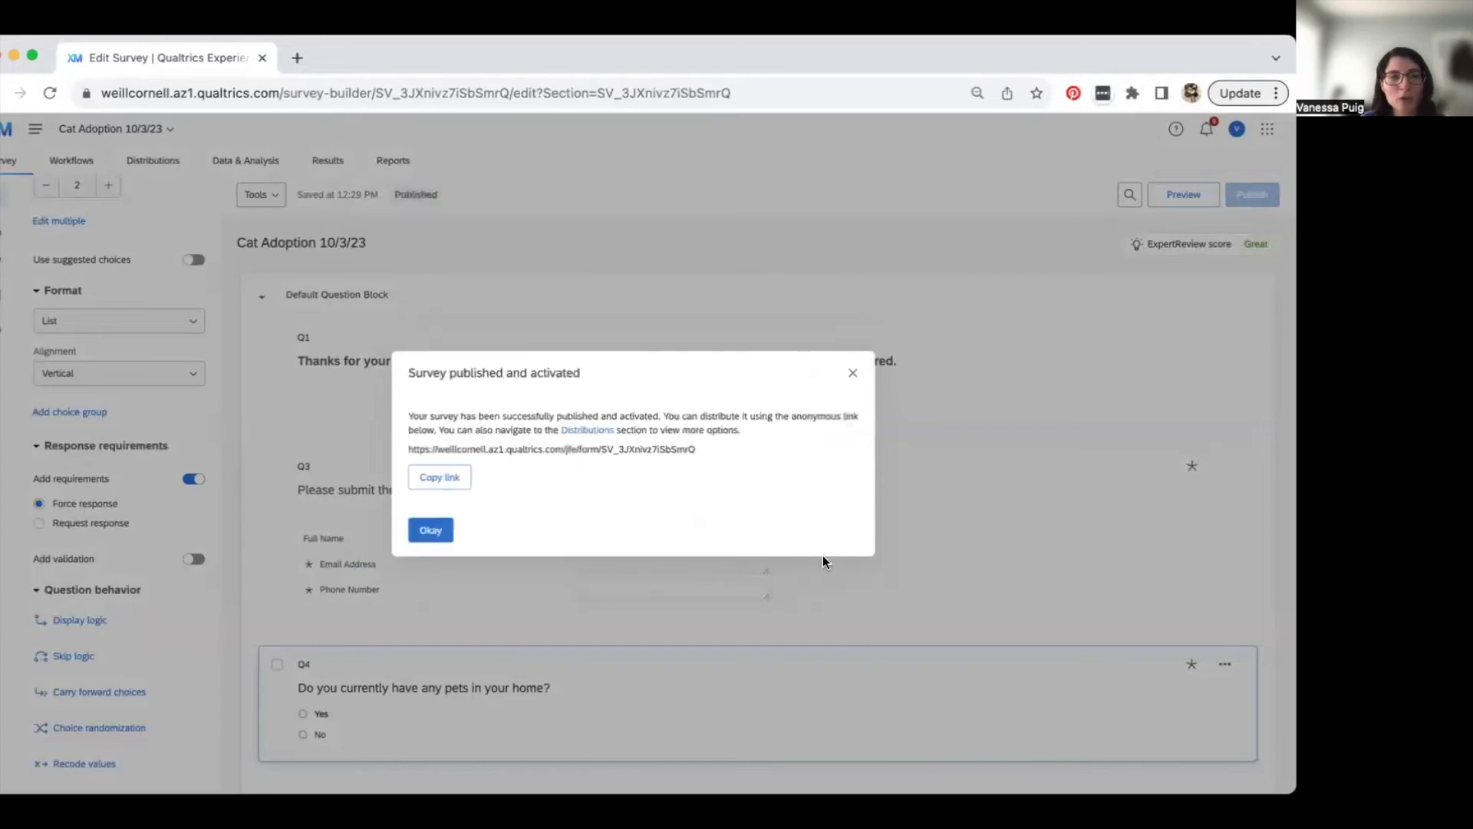
- Copy the published survey's anonymous link
{"action": "triple_click", "coordinate": [465, 445]}
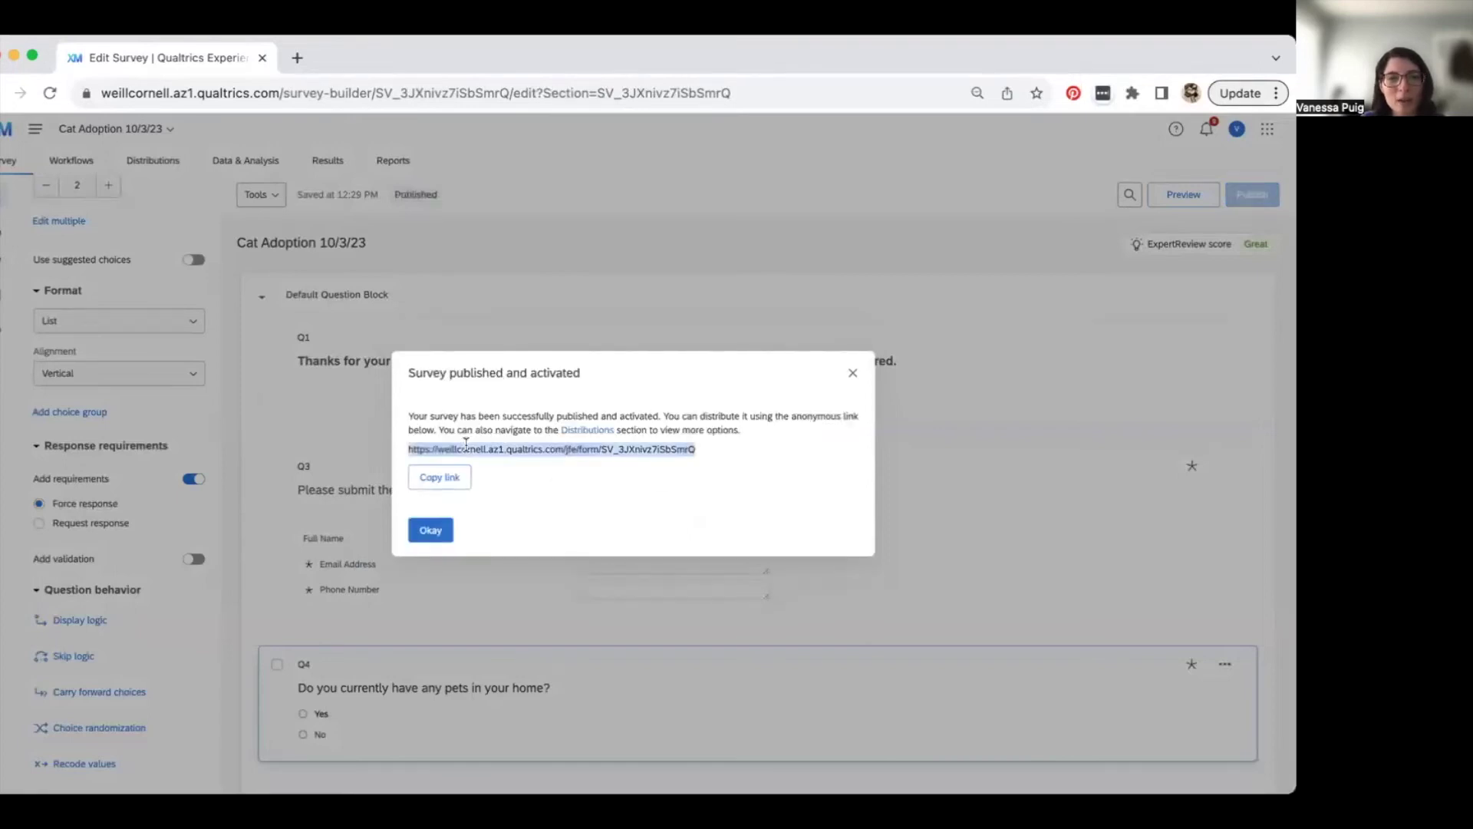
{"action": "left_click", "coordinate": [442, 488]}
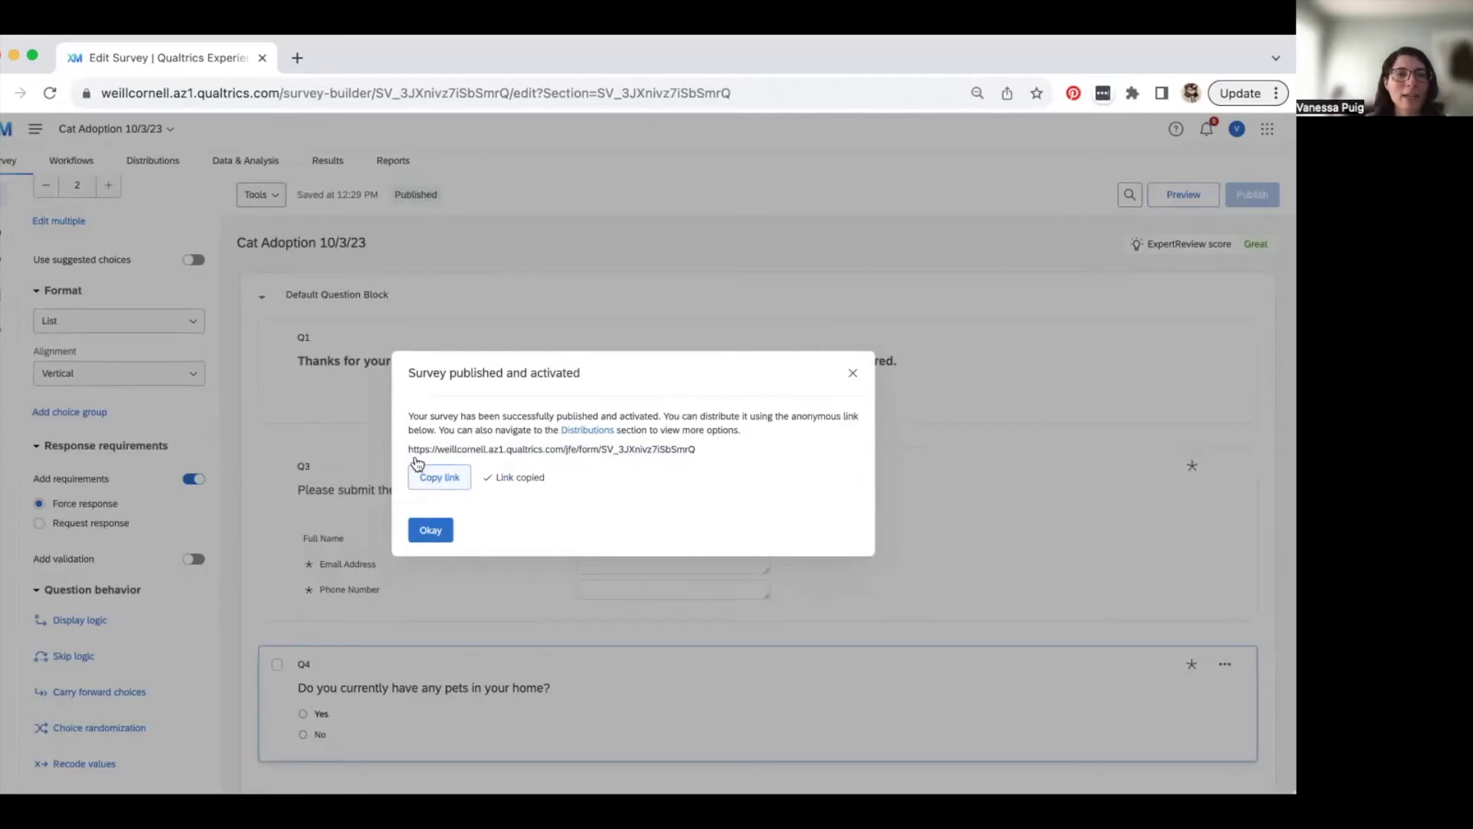
{"action": "triple_click", "coordinate": [515, 450]}
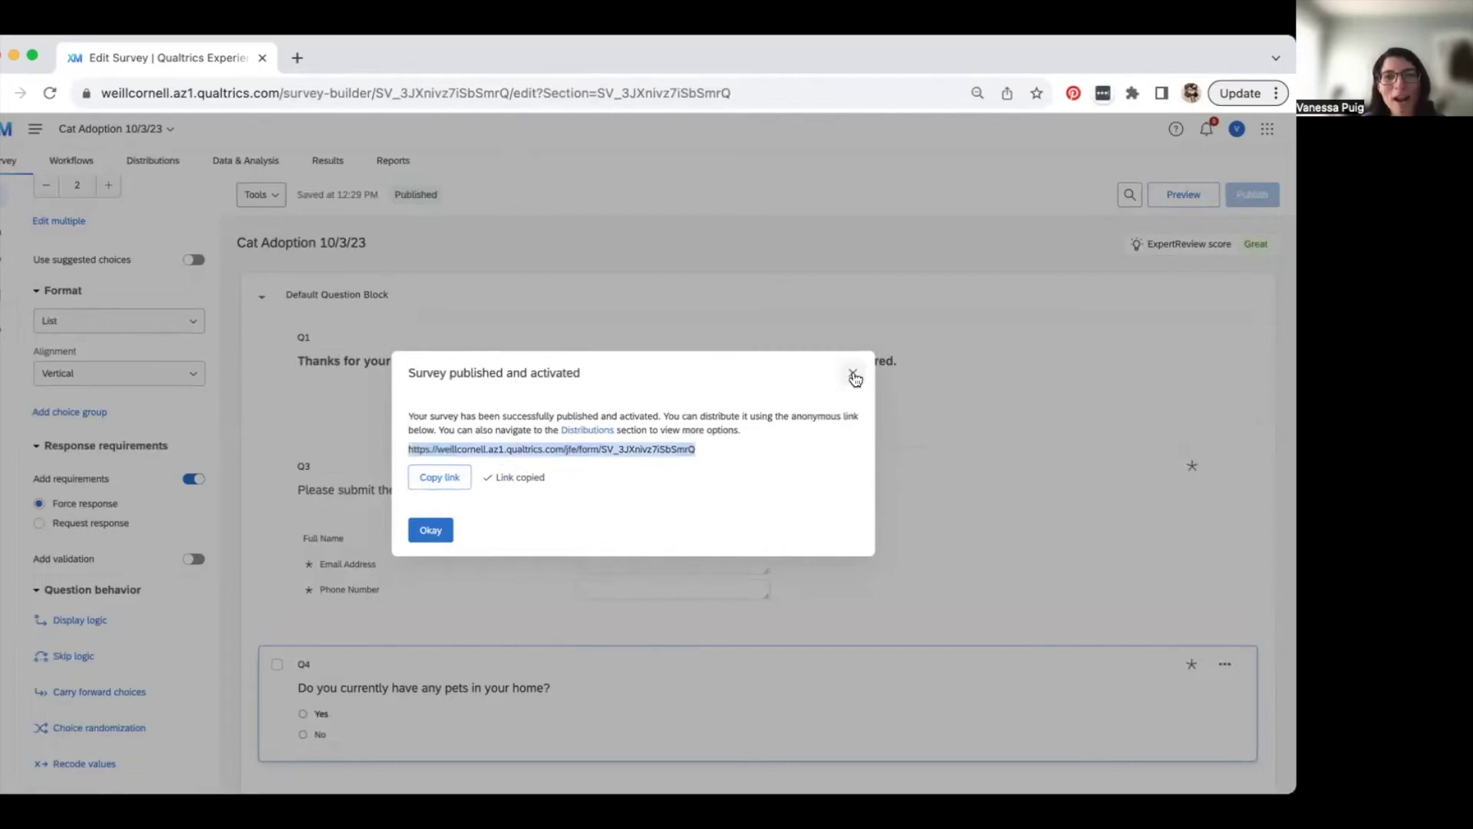
- Open the Anonymous link page in the survey's Distributions section
{"action": "left_click", "coordinate": [854, 375]}
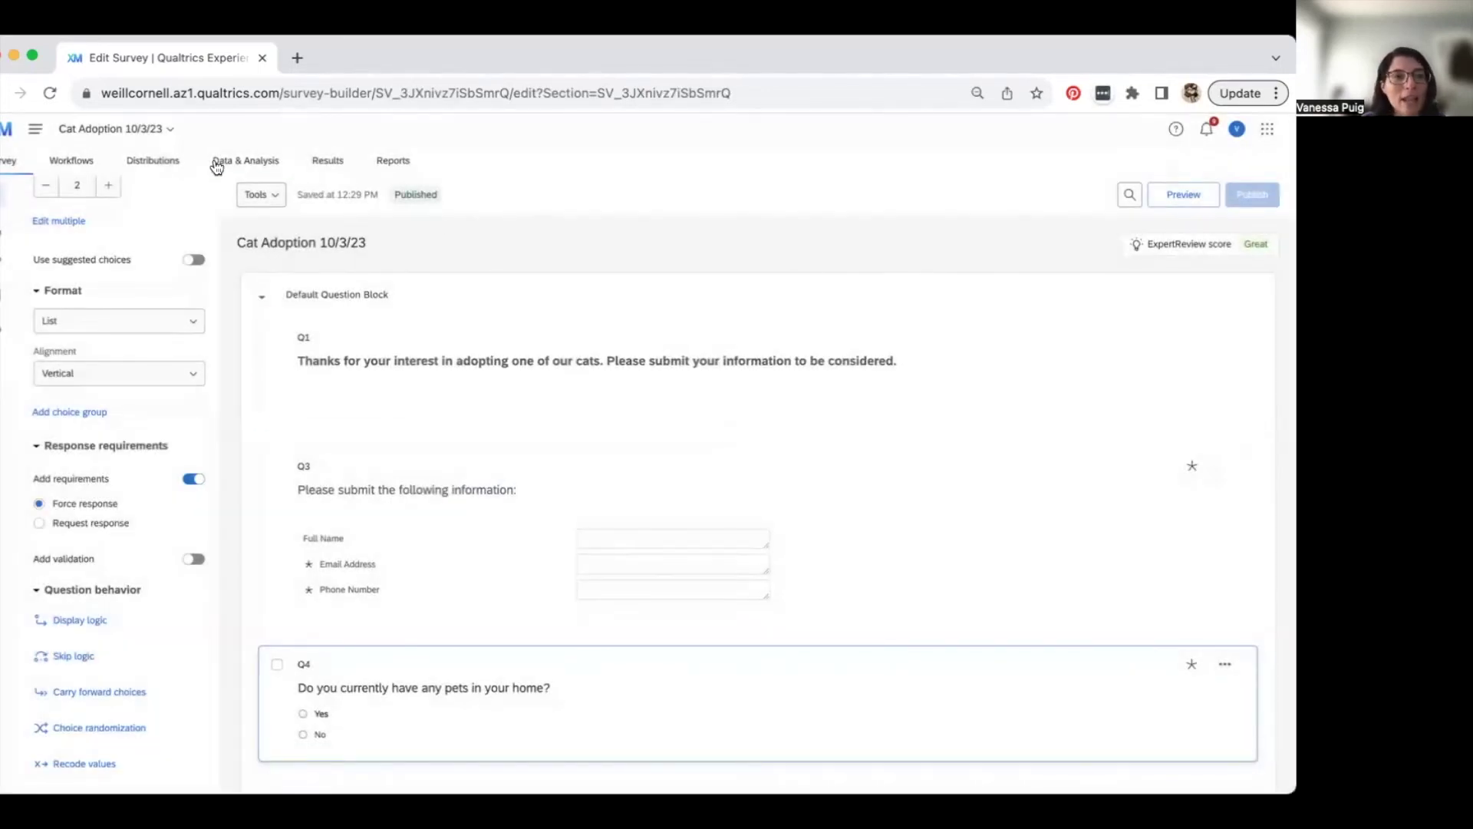
{"action": "left_click", "coordinate": [157, 163]}
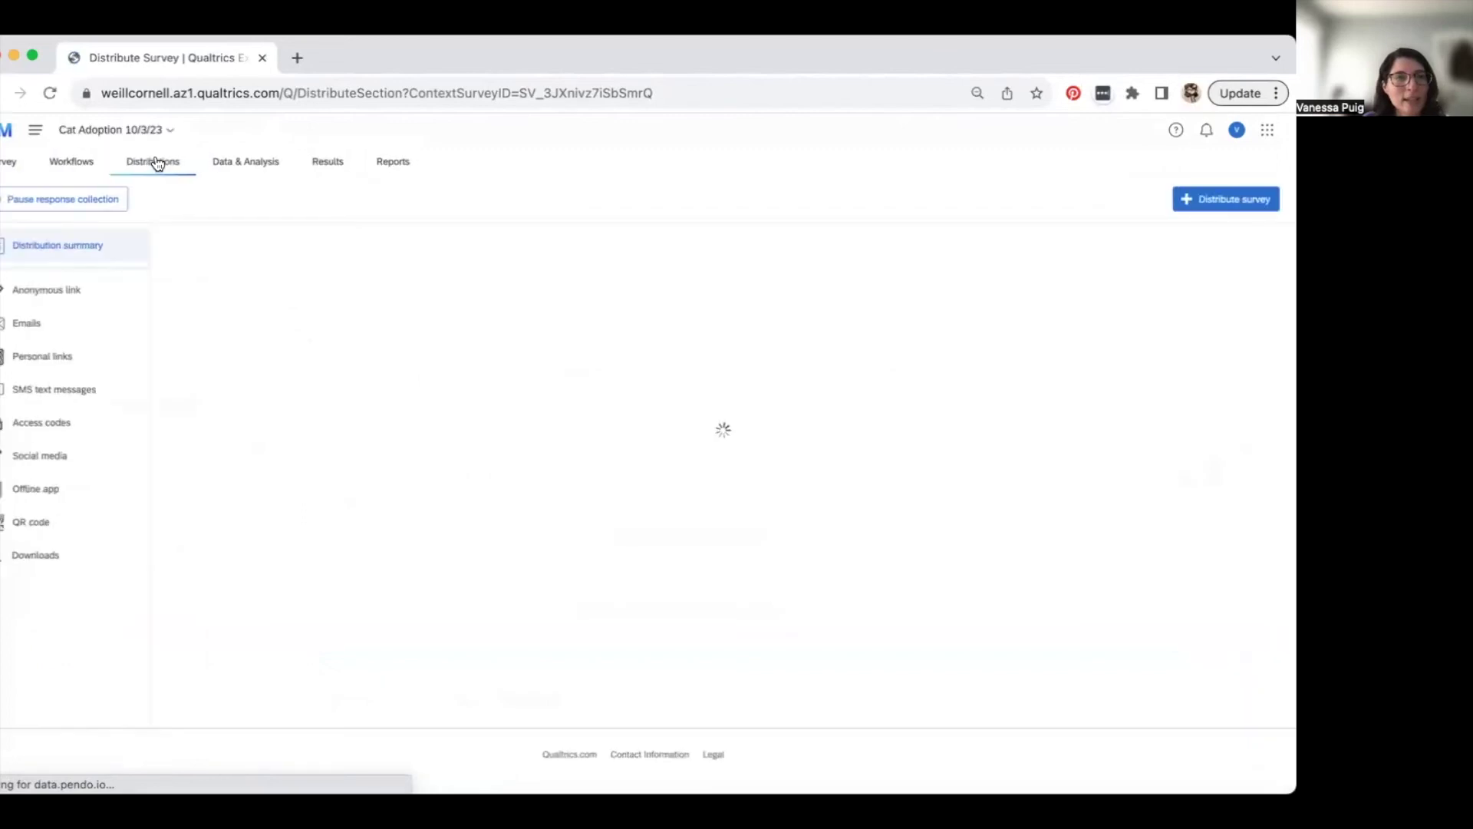
{"action": "left_click", "coordinate": [91, 296]}
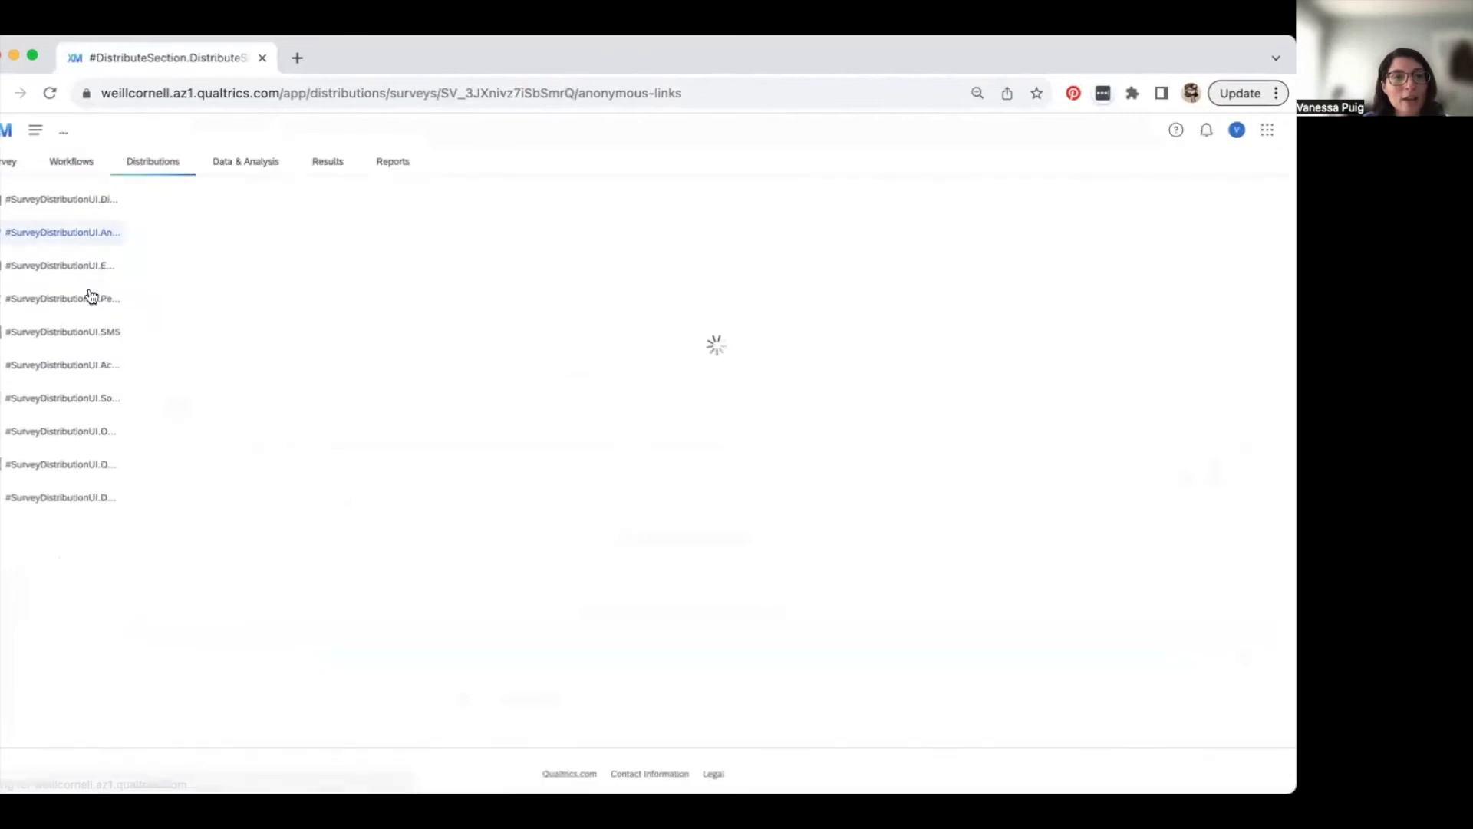
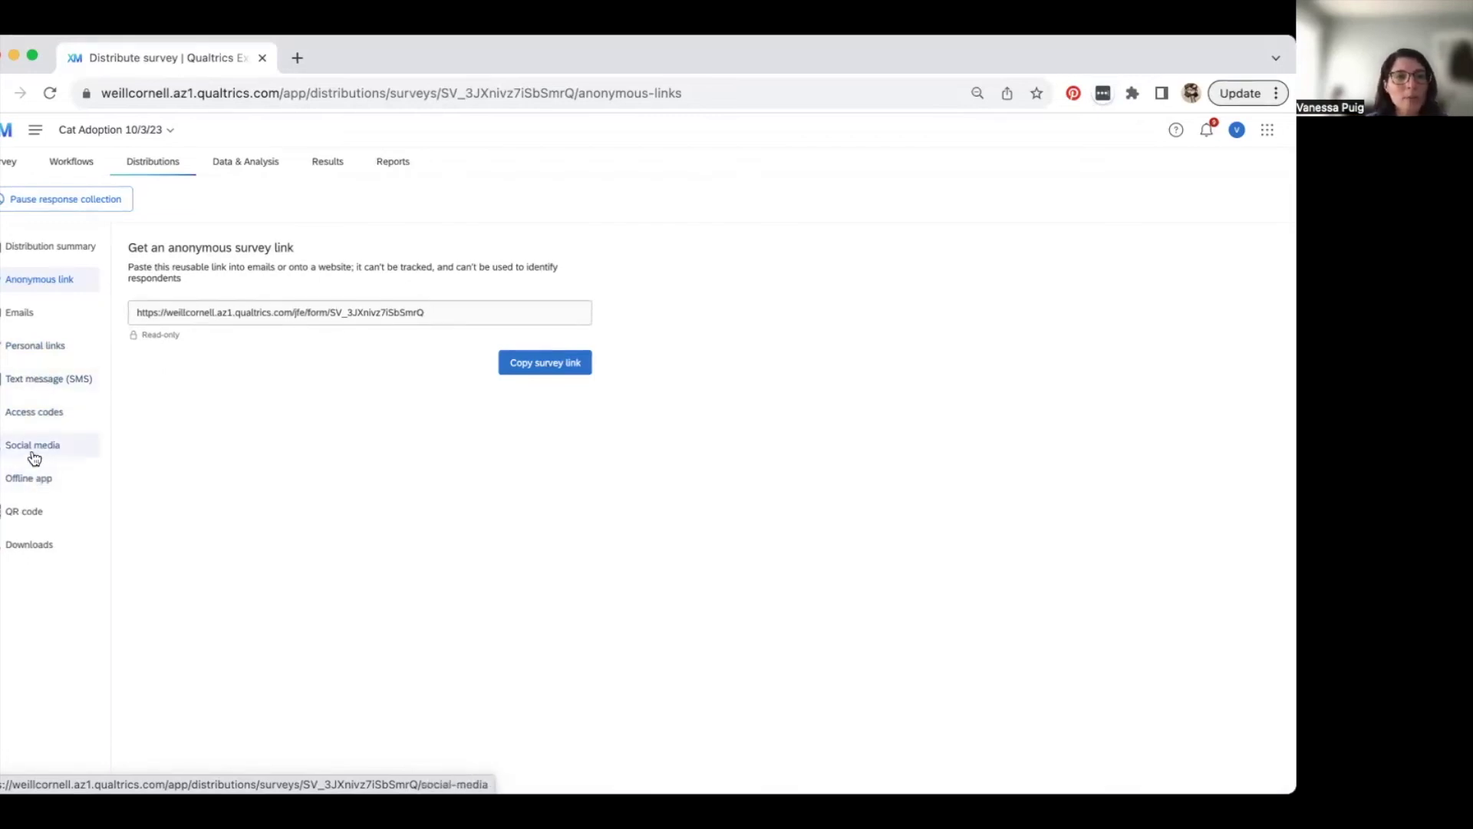
- Display the Cat Adoption 10/3/23 survey's QR code from the Distributions panel
{"action": "left_click", "coordinate": [28, 519]}
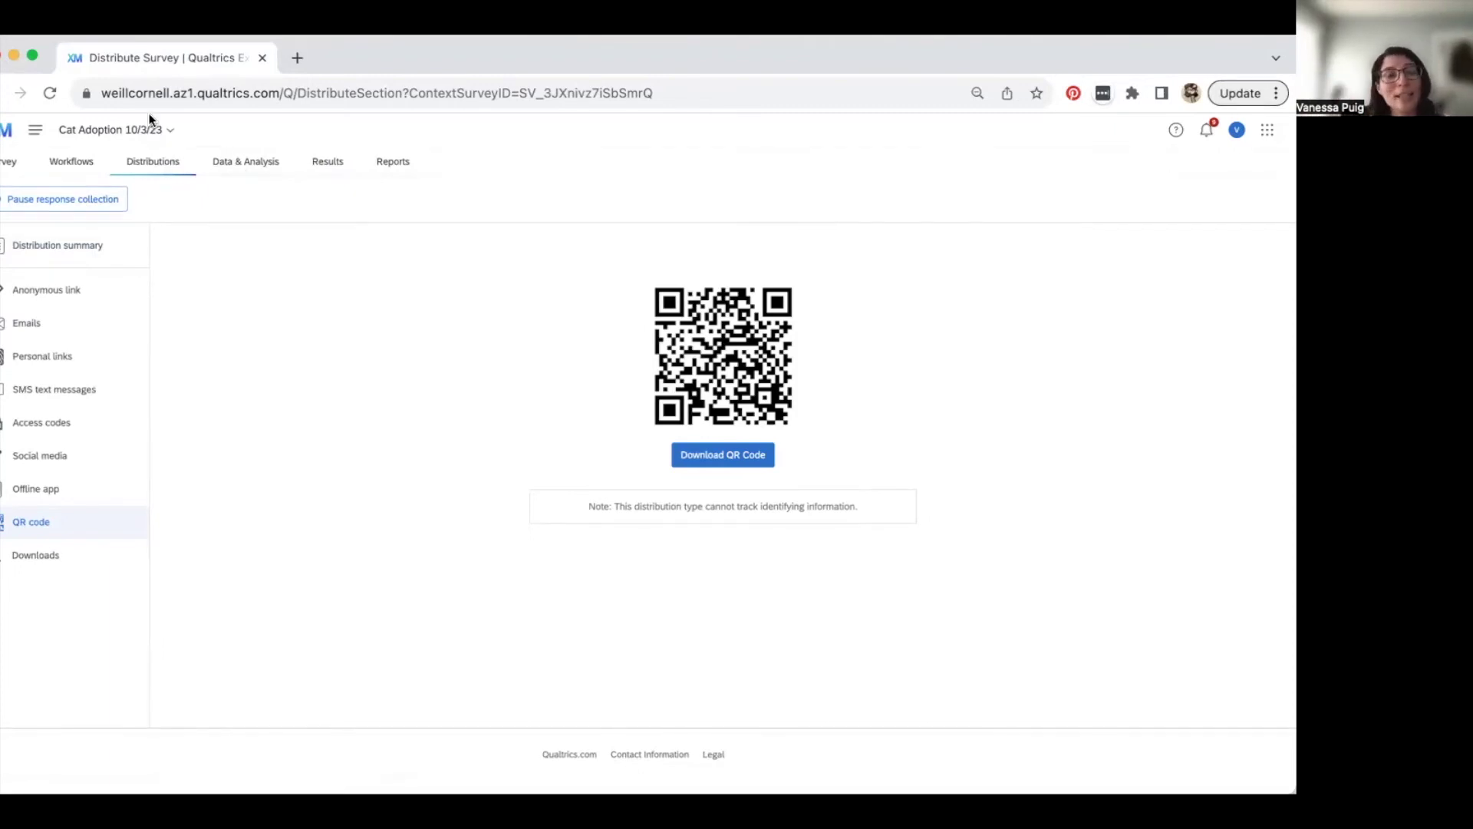
- From Home, search 'general kn' and open the General Knowledge Test - SCORING survey
{"action": "left_click", "coordinate": [3, 138]}
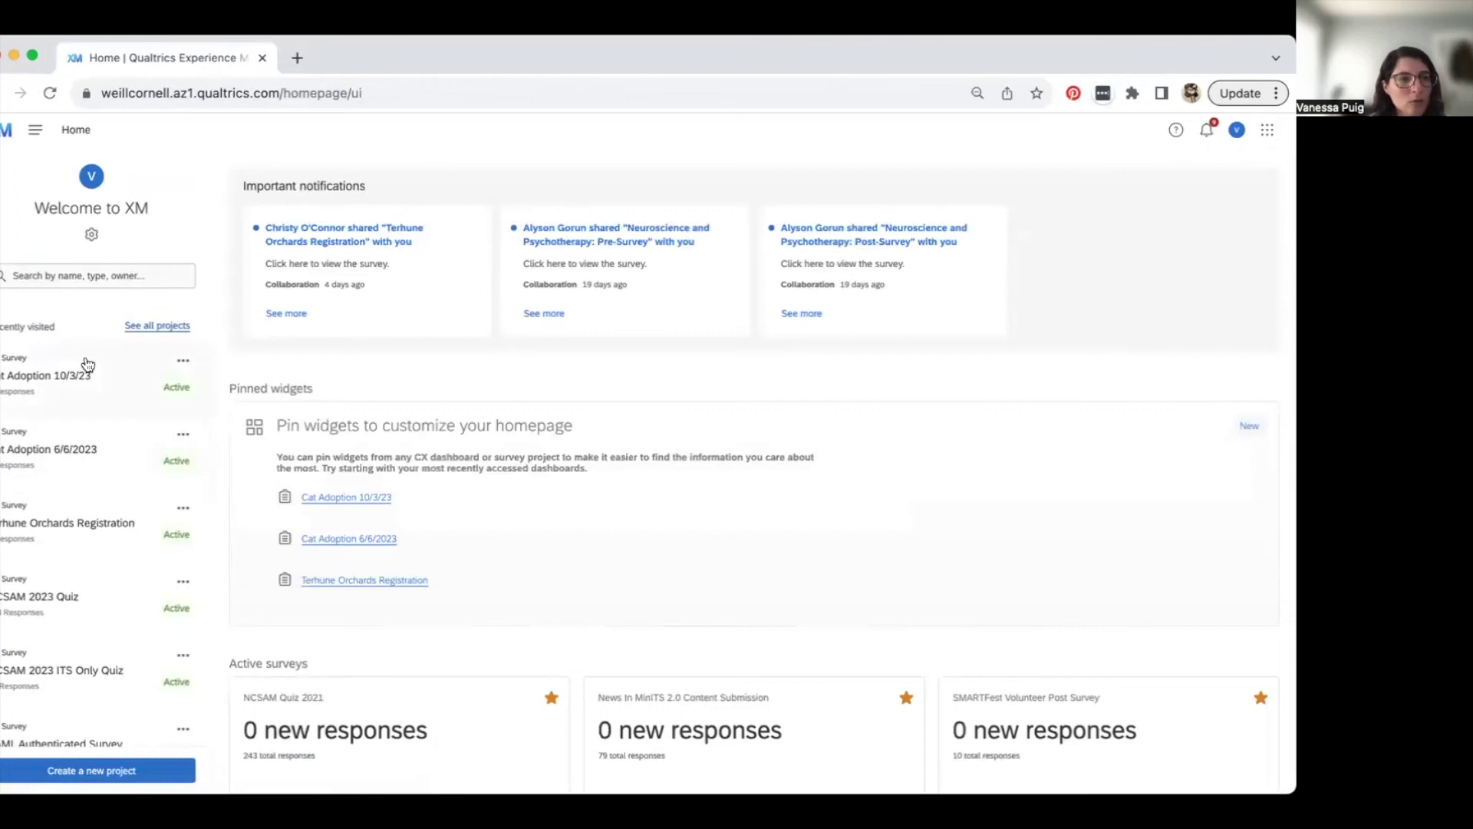
{"action": "left_click", "coordinate": [73, 284]}
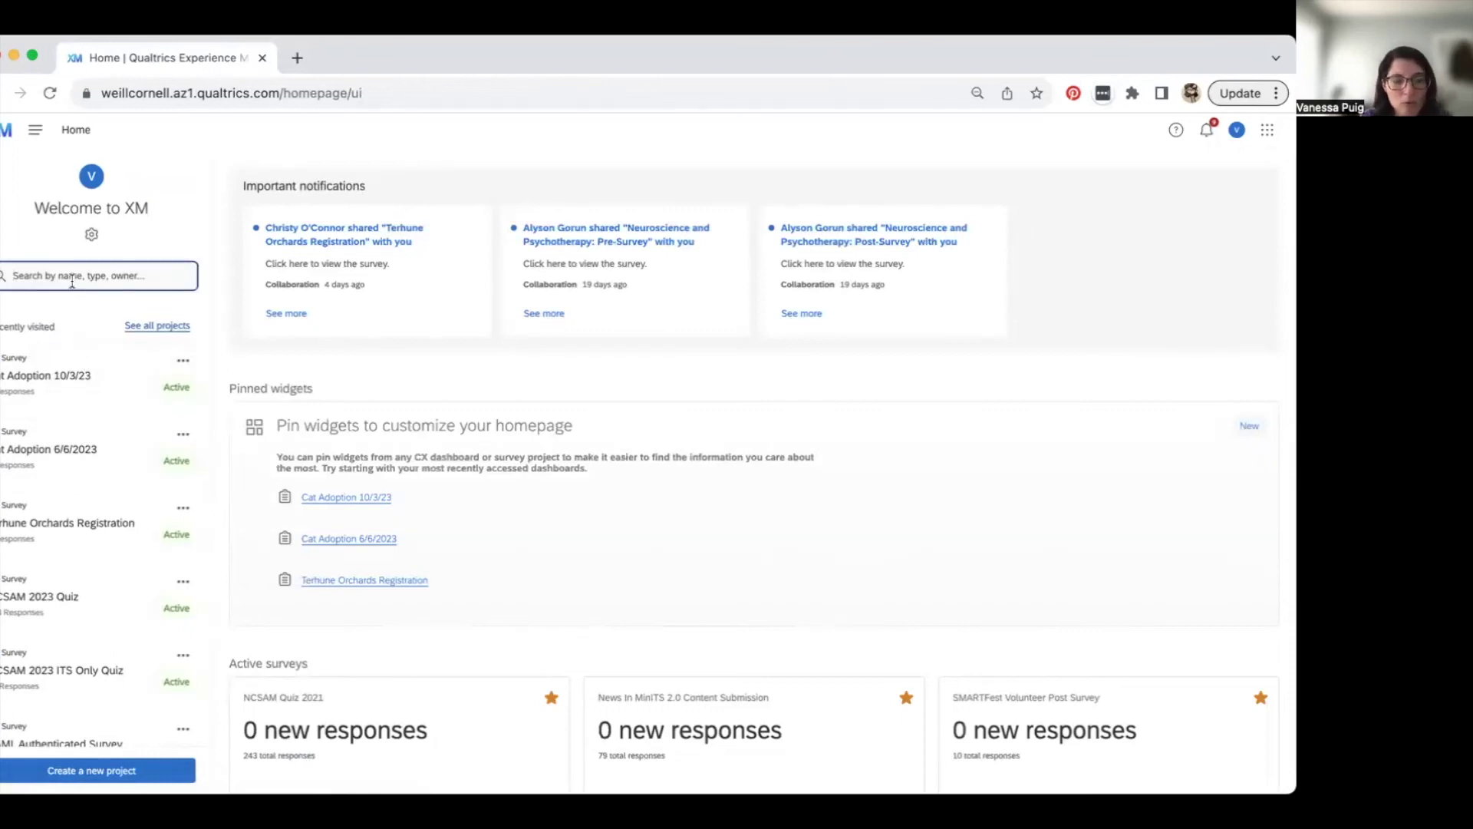
{"action": "type", "text": "general kn"}
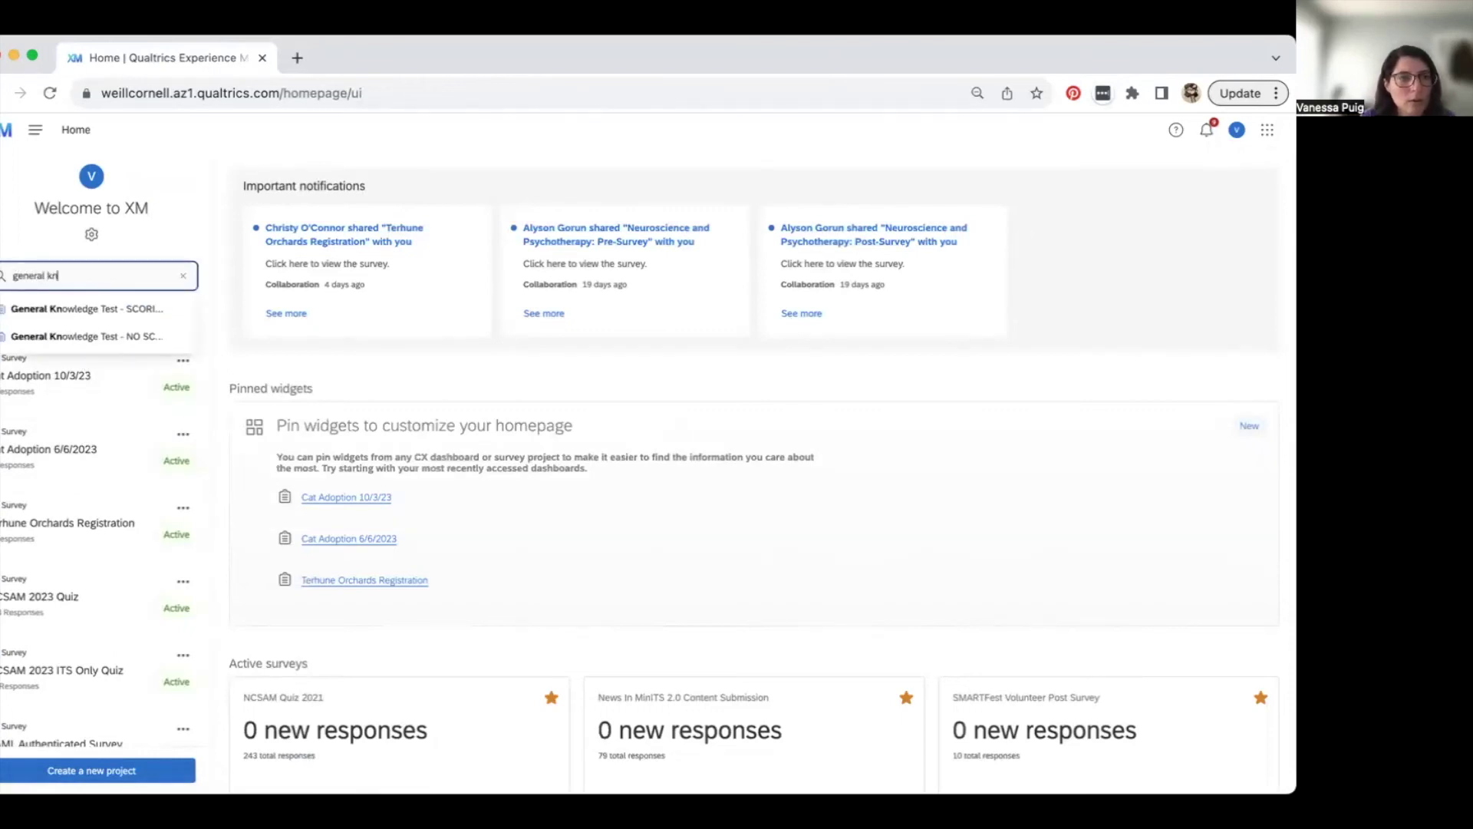
{"action": "left_click", "coordinate": [77, 311]}
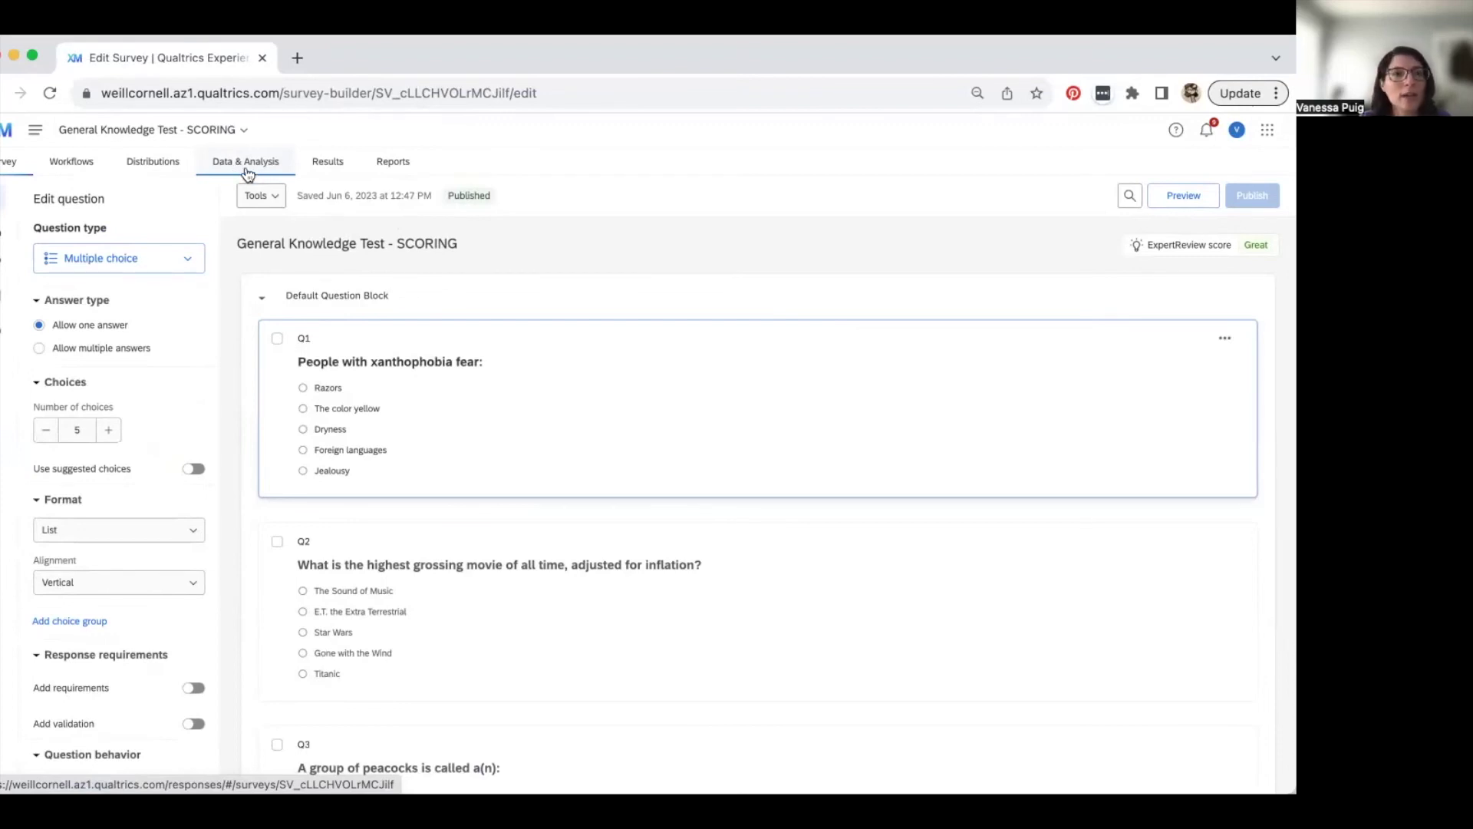
- Open the Data & Analysis table of 179 recorded responses and bring up Export & Import
{"action": "left_click", "coordinate": [246, 170]}
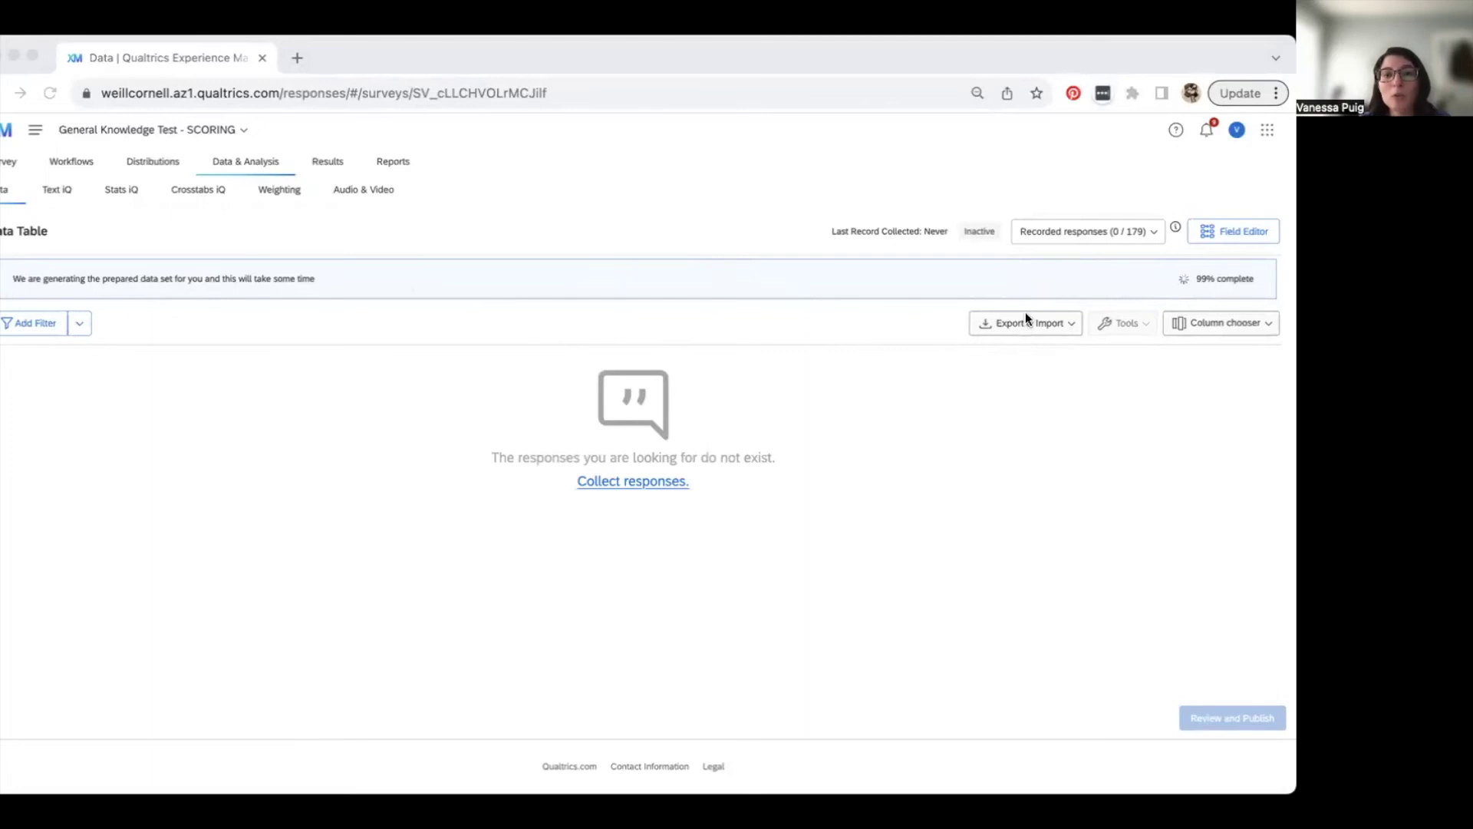
{"action": "left_click", "coordinate": [1064, 324]}
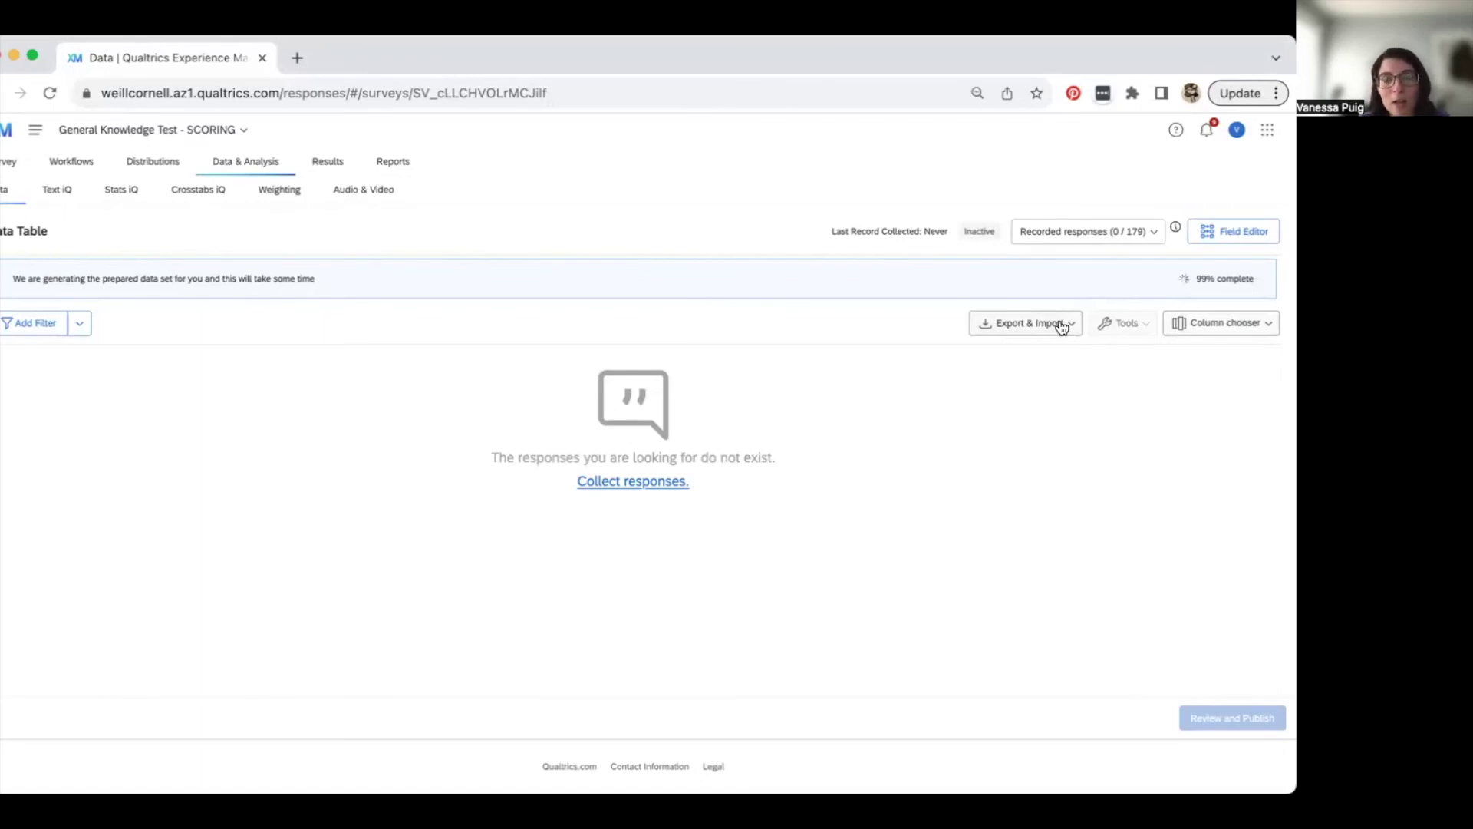
{"action": "left_click", "coordinate": [1061, 327]}
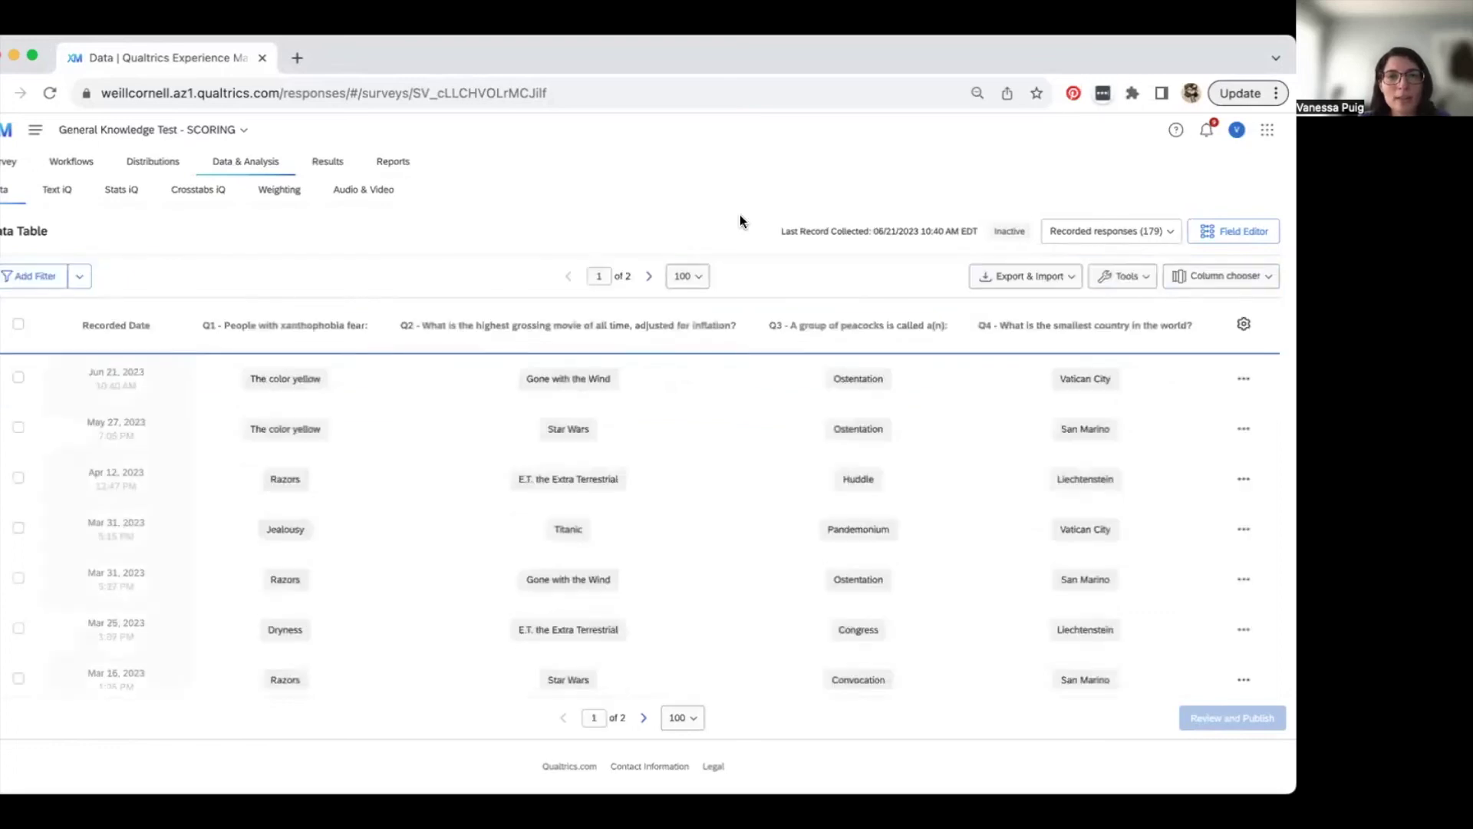
{"action": "scroll", "coordinate": [246, 606], "scroll_direction": "up", "scroll_amount": 5}
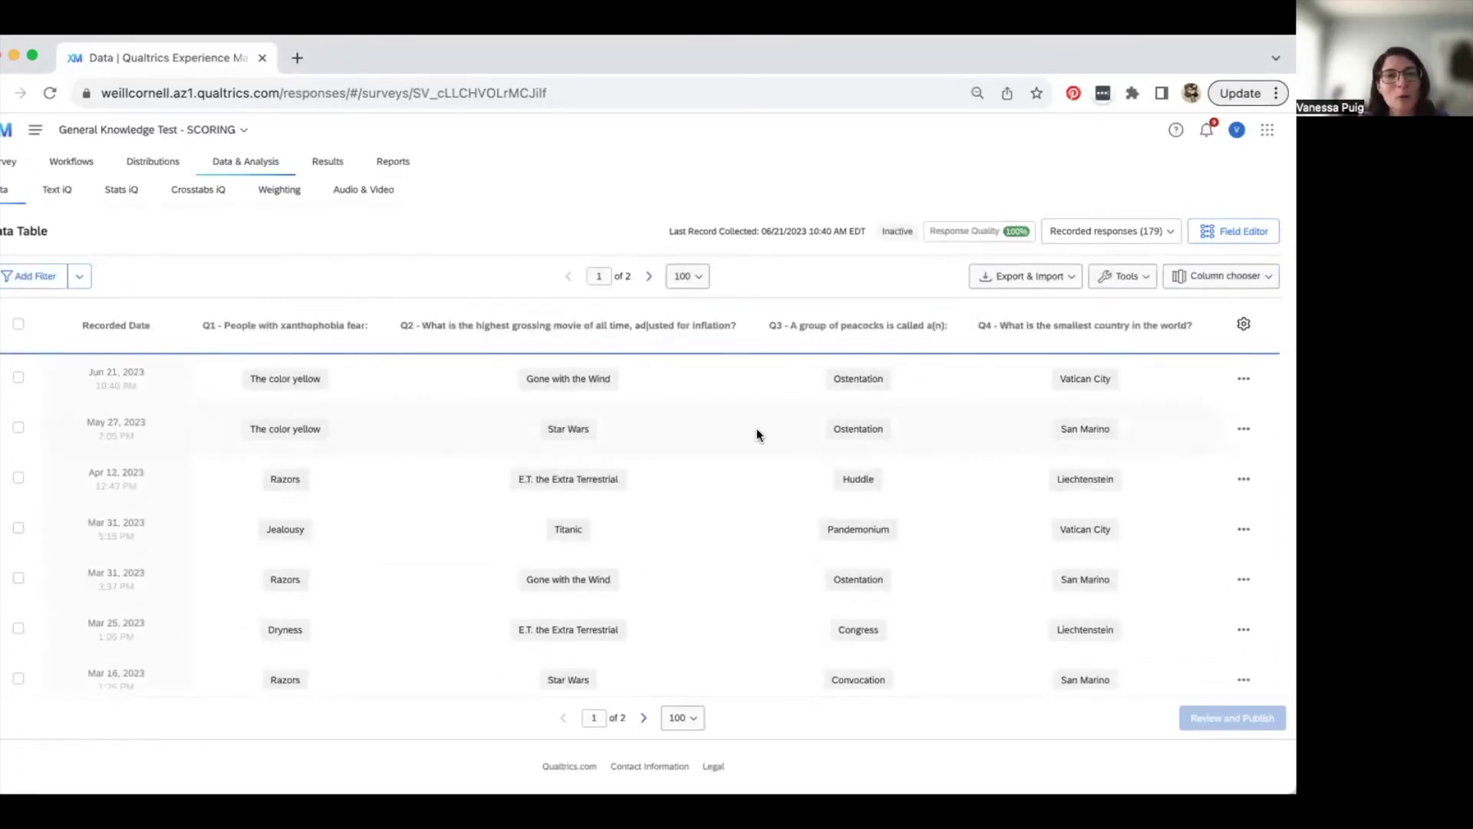
{"action": "scroll", "coordinate": [842, 455], "scroll_direction": "down", "scroll_amount": 1}
{"action": "scroll", "coordinate": [842, 454], "scroll_direction": "up", "scroll_amount": 1}
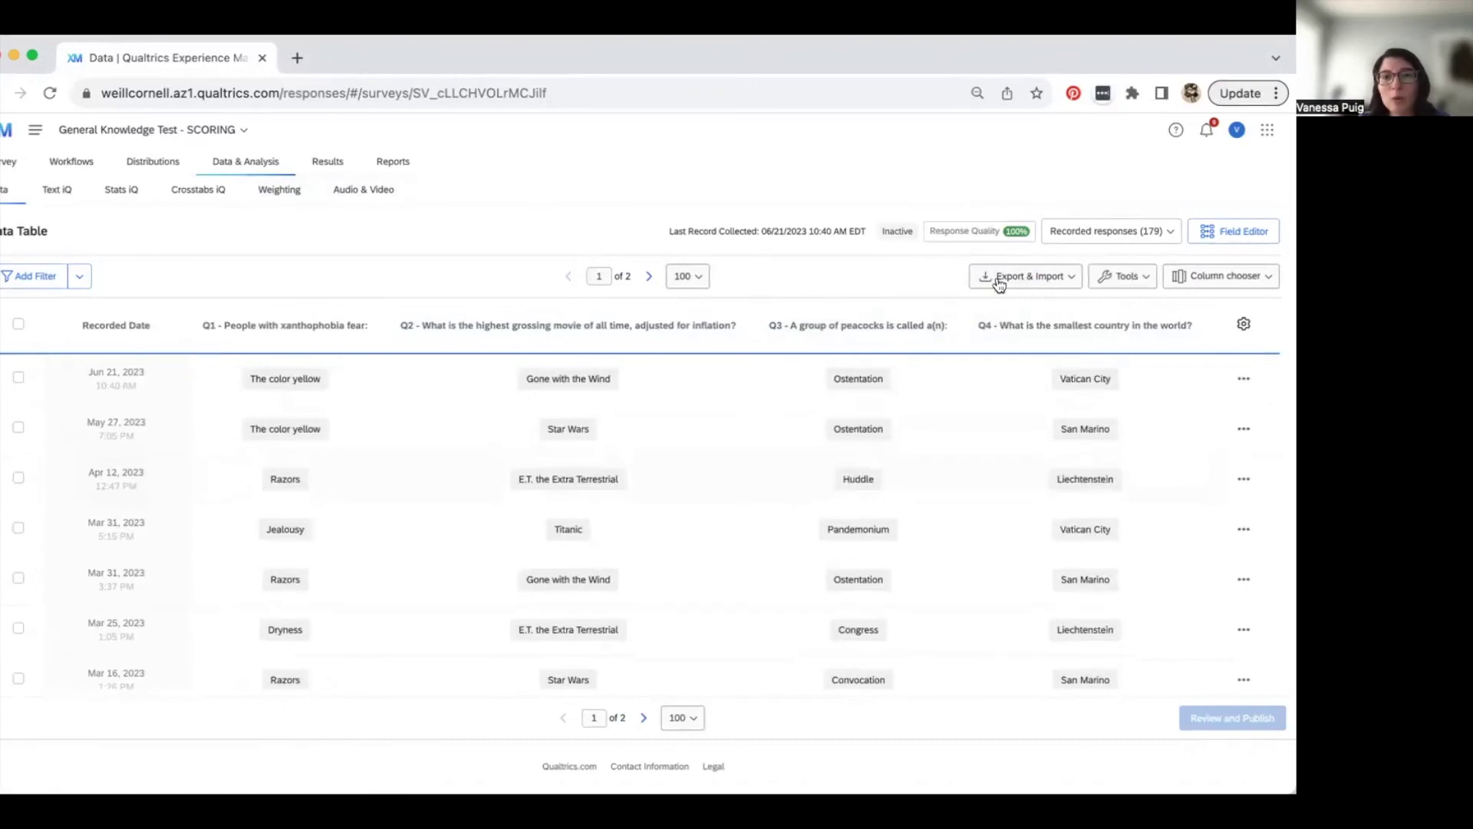
{"action": "left_click", "coordinate": [1063, 286]}
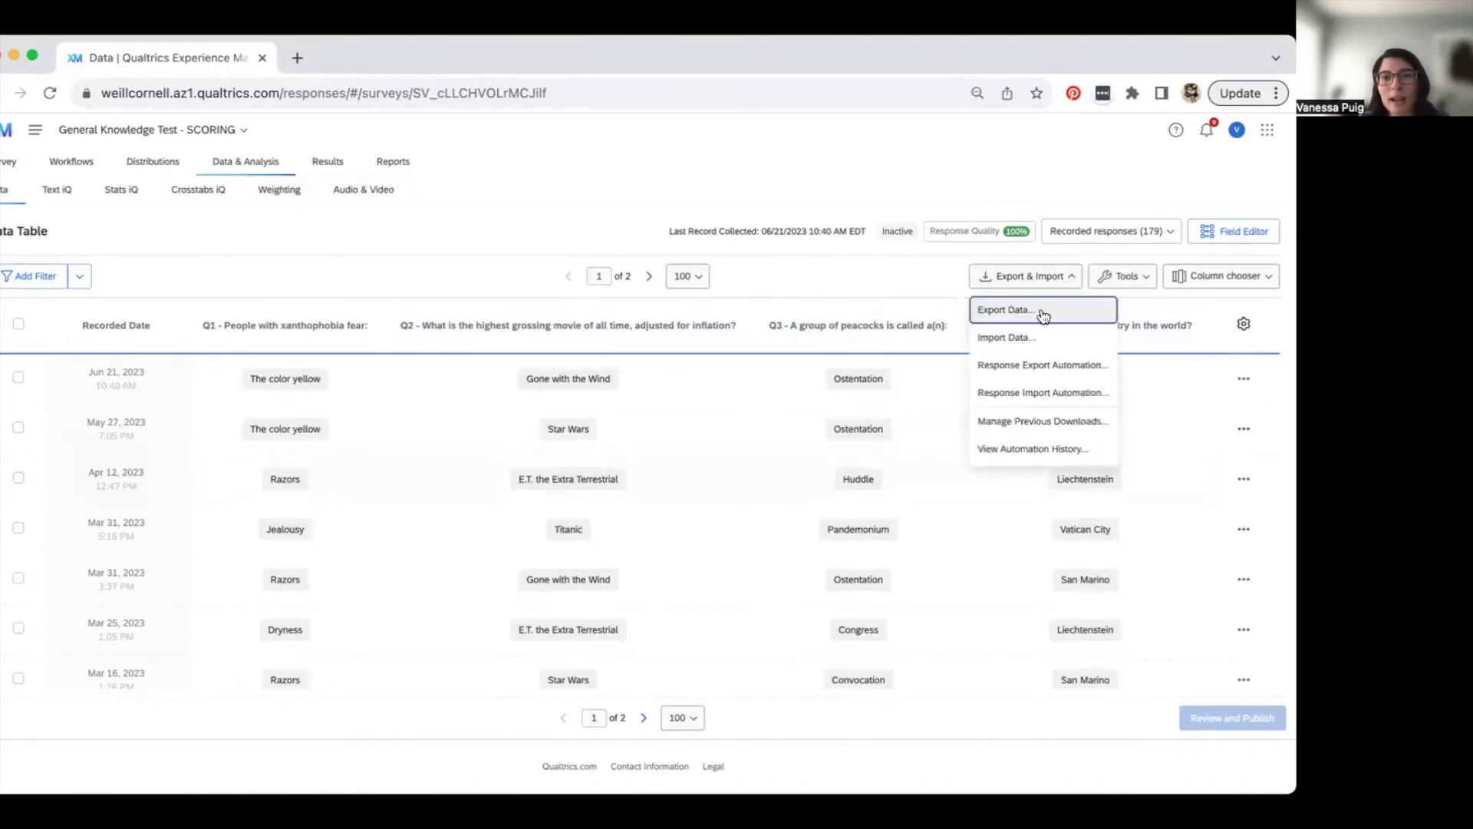
- Export the responses as a CSV with all fields and choice text
{"action": "left_click", "coordinate": [1042, 312]}
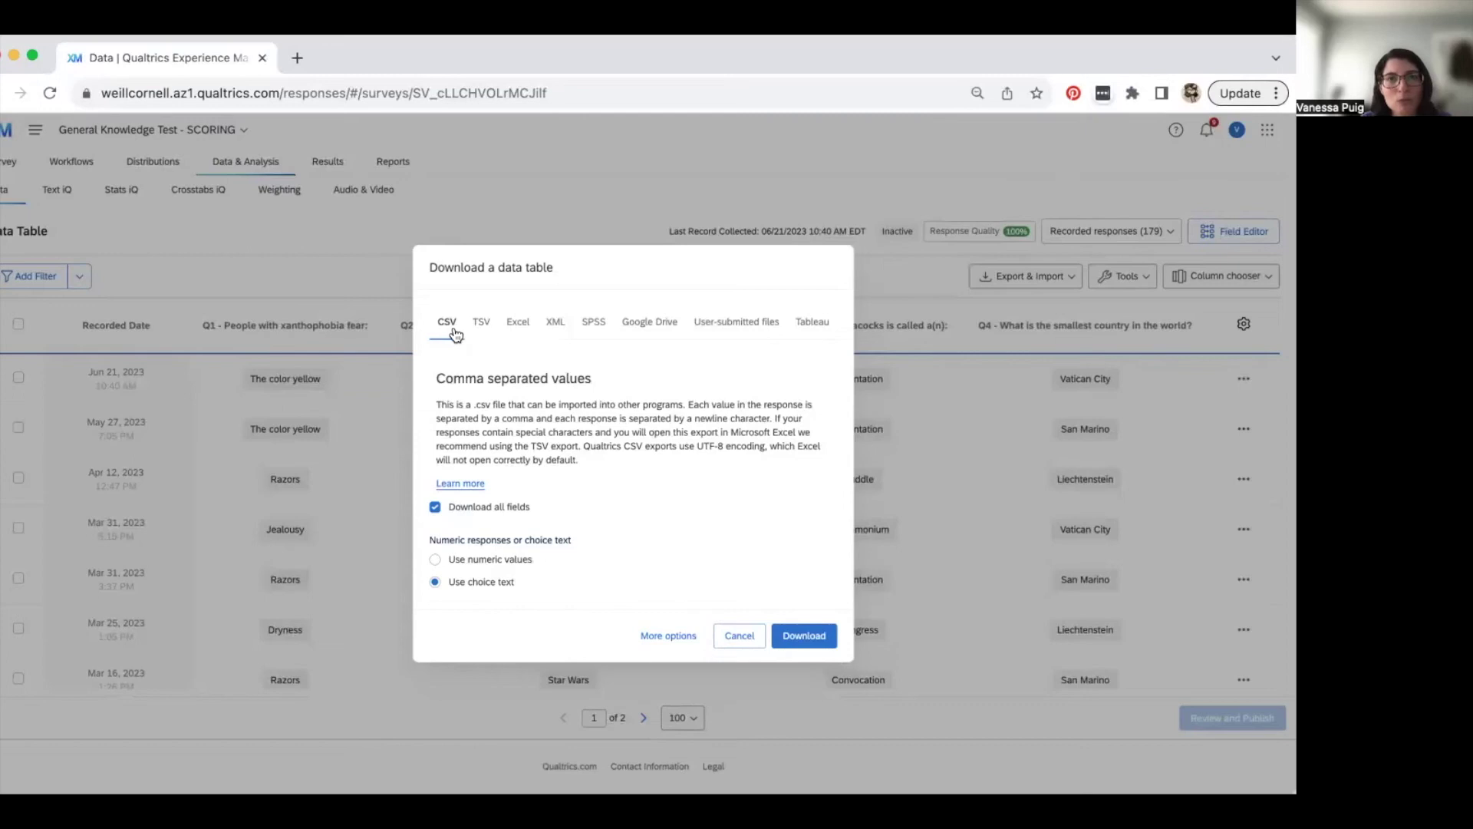
{"action": "left_click", "coordinate": [796, 633]}
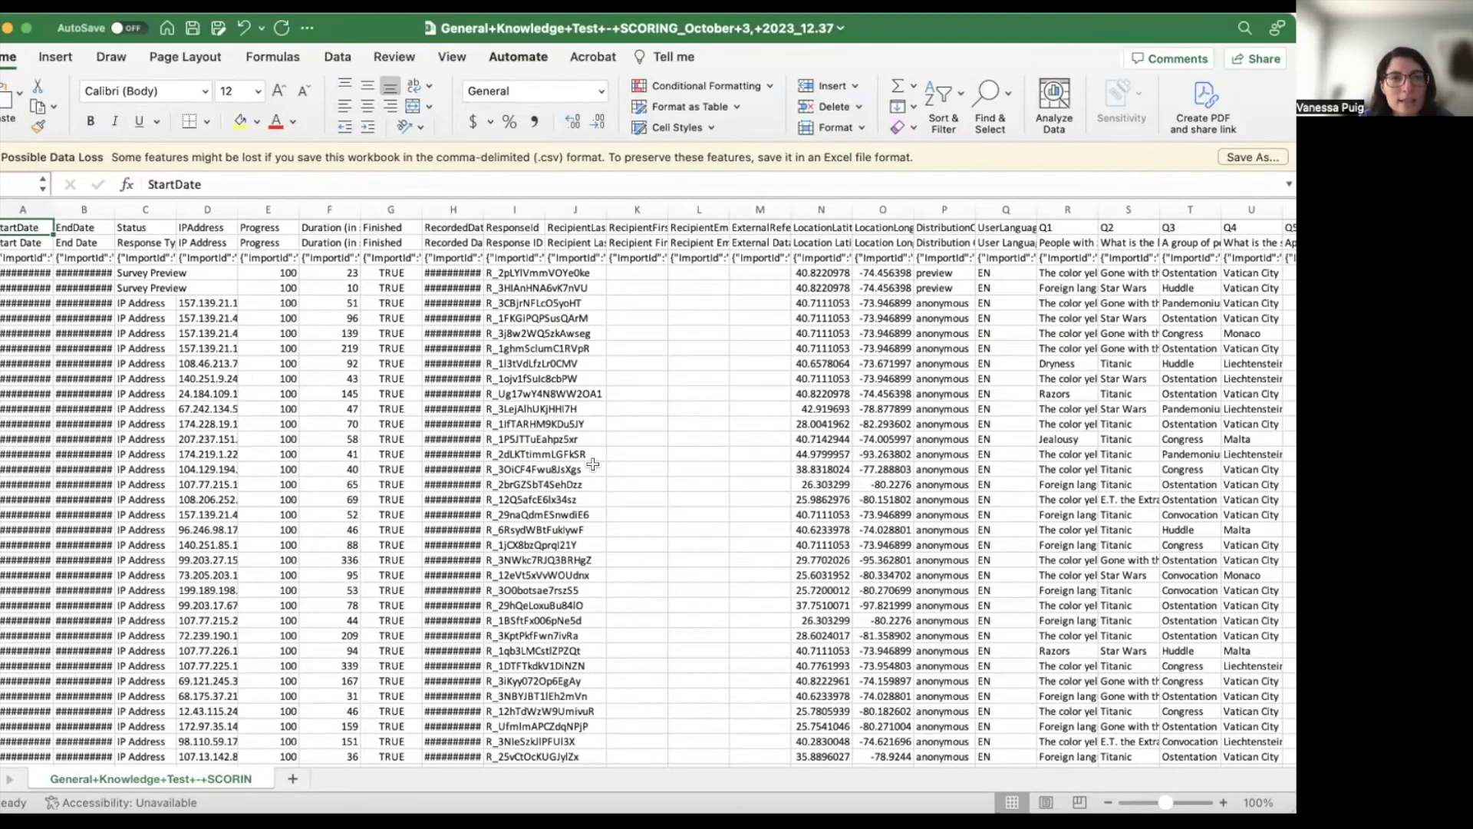
{"action": "scroll", "coordinate": [278, 457], "scroll_direction": "left", "scroll_amount": 1}
- Autofit columns A and B and widen column C so dates and Status show fully
{"action": "scroll", "coordinate": [278, 458], "scroll_direction": "right", "scroll_amount": 1}
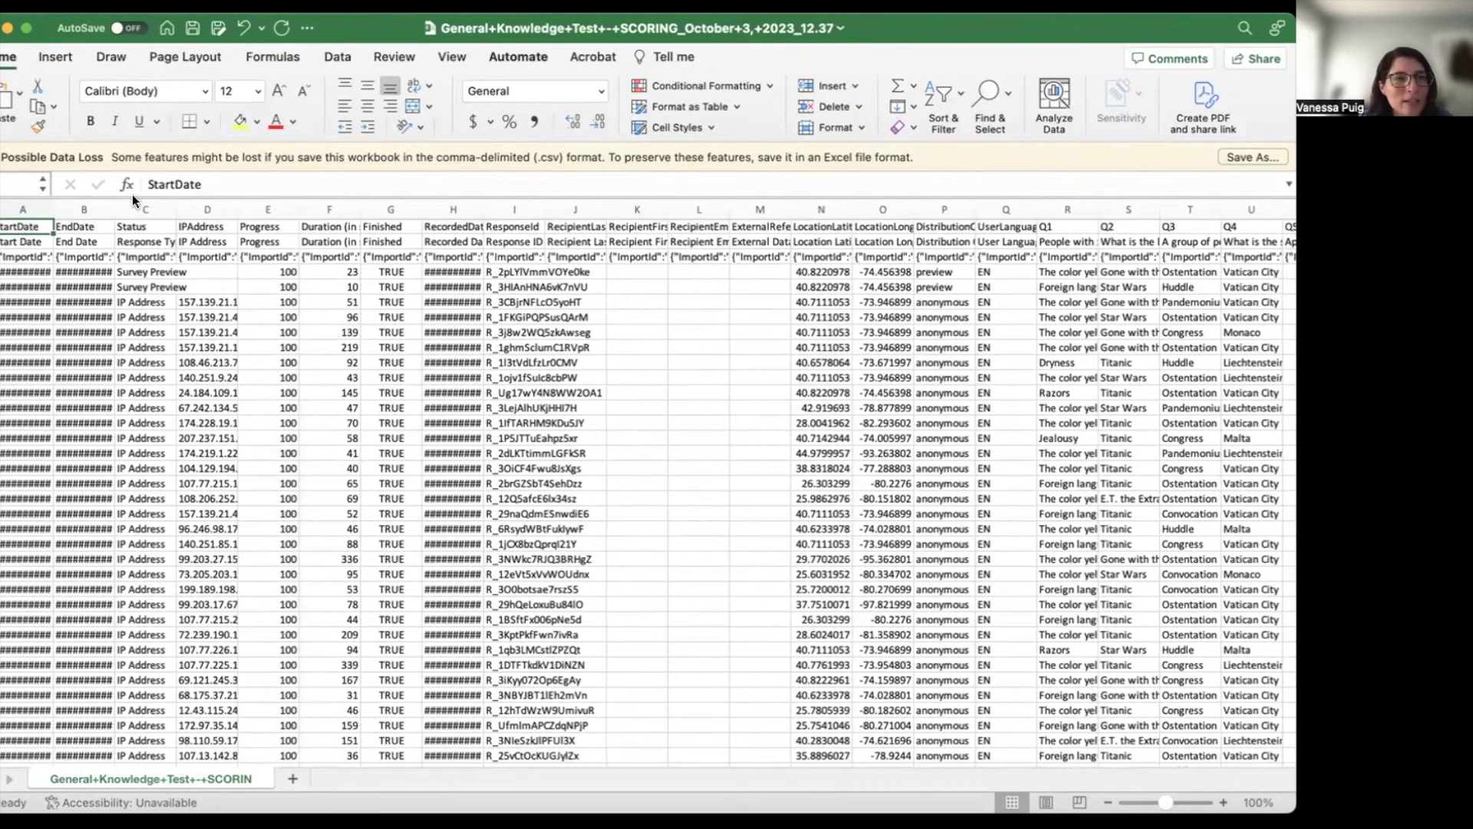
{"action": "double_click", "coordinate": [53, 203]}
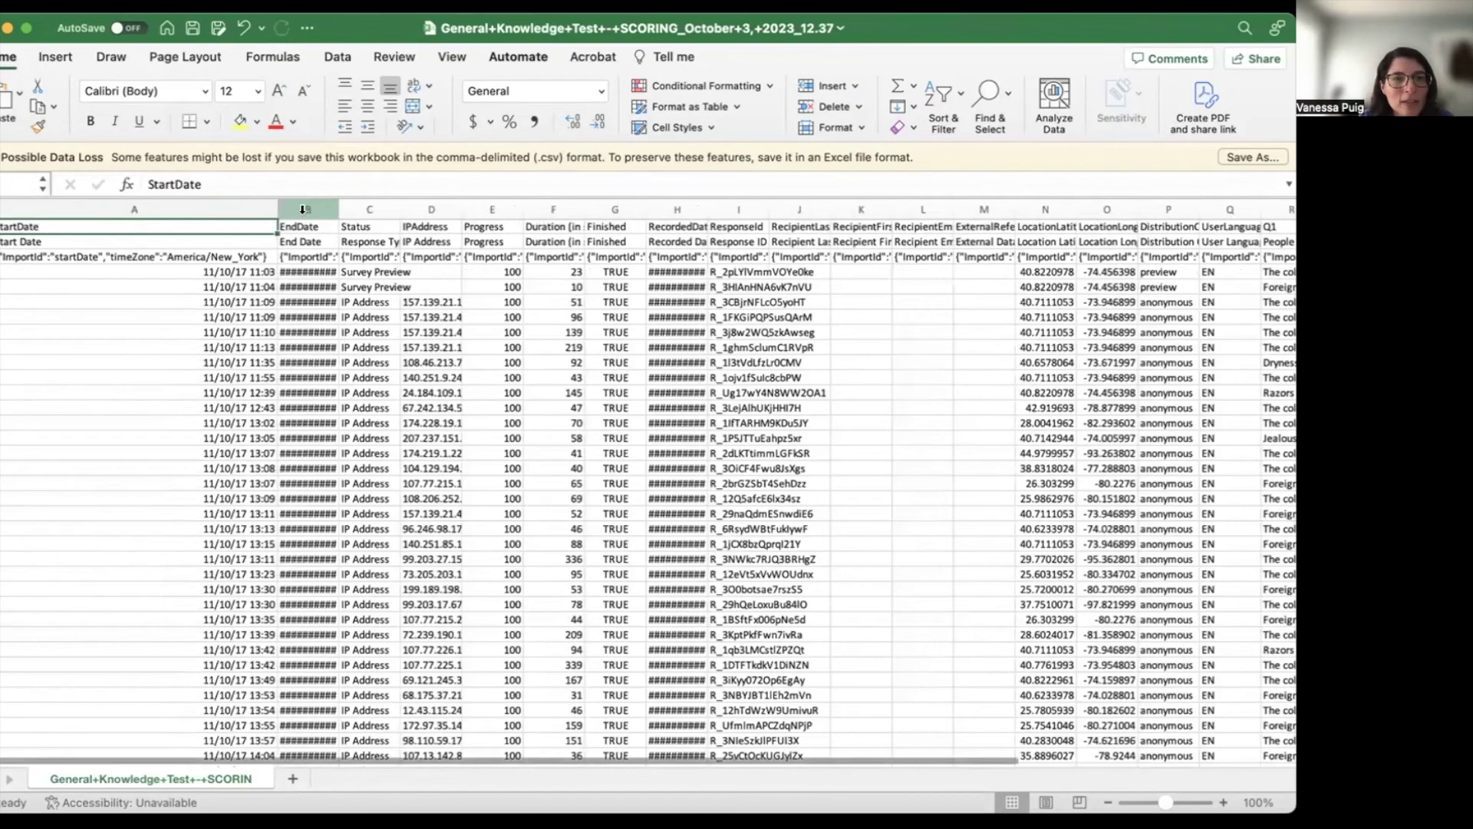
{"action": "double_click", "coordinate": [338, 209]}
{"action": "scroll", "coordinate": [410, 276], "scroll_direction": "right", "scroll_amount": 2}
{"action": "scroll", "coordinate": [410, 276], "scroll_direction": "right", "scroll_amount": 2}
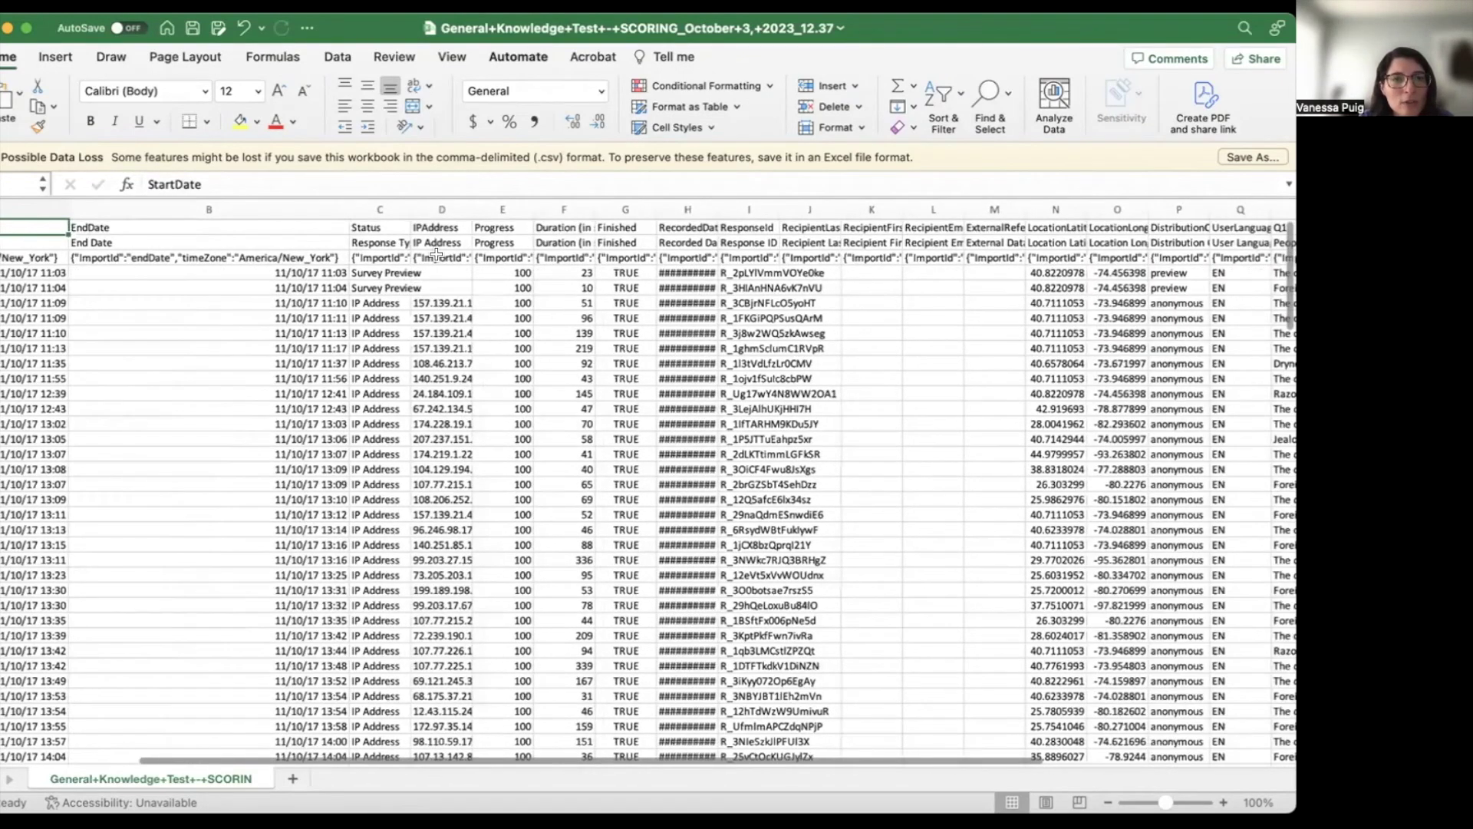
{"action": "left_click_drag", "start_coordinate": [408, 208], "coordinate": [454, 208]}
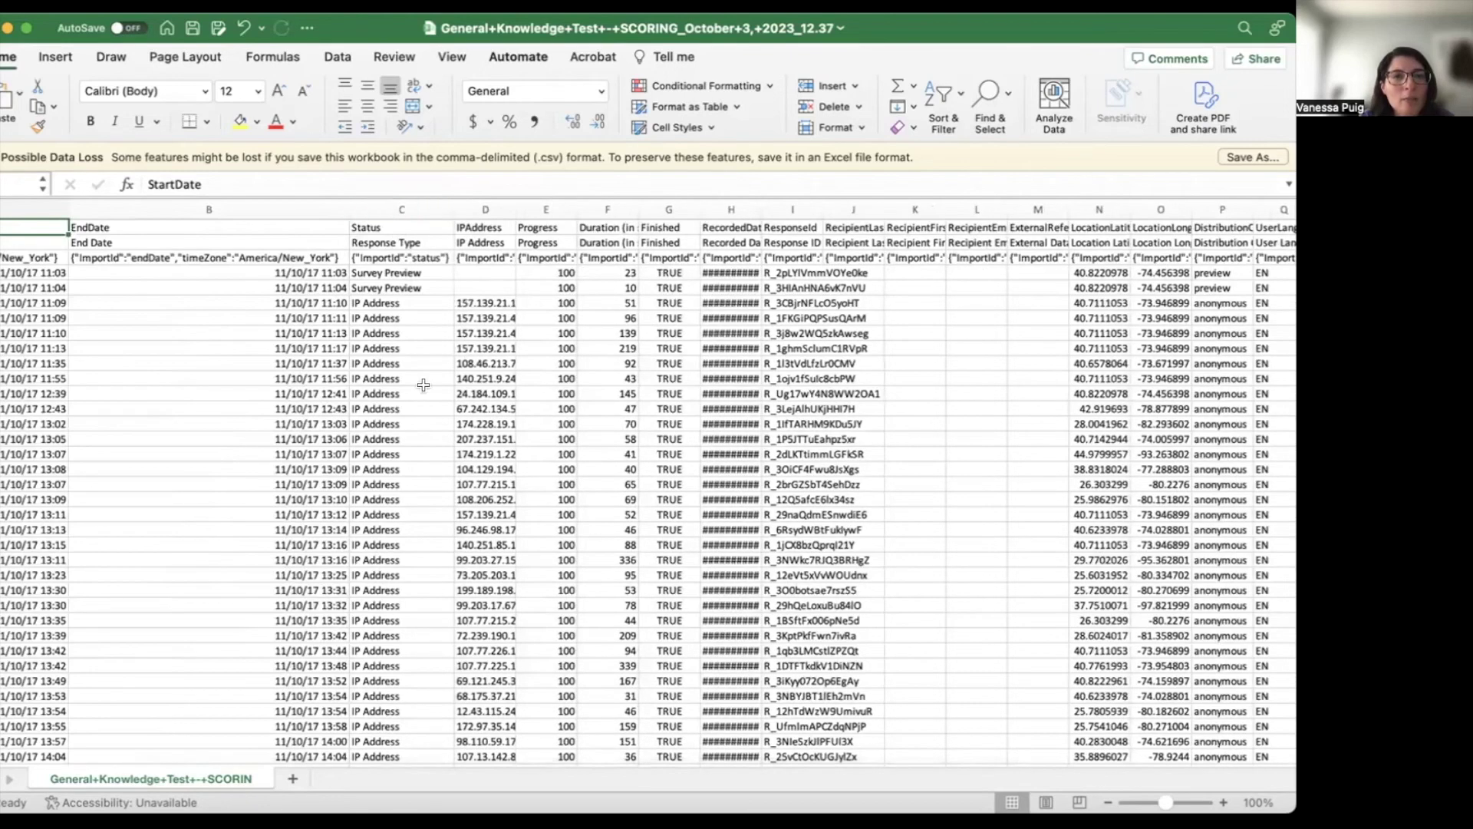
- Select Status, Survey Preview and IP Address cells, then column F durations to see their sum
{"action": "left_click", "coordinate": [393, 225]}
{"action": "left_click_drag", "start_coordinate": [392, 272], "coordinate": [392, 285]}
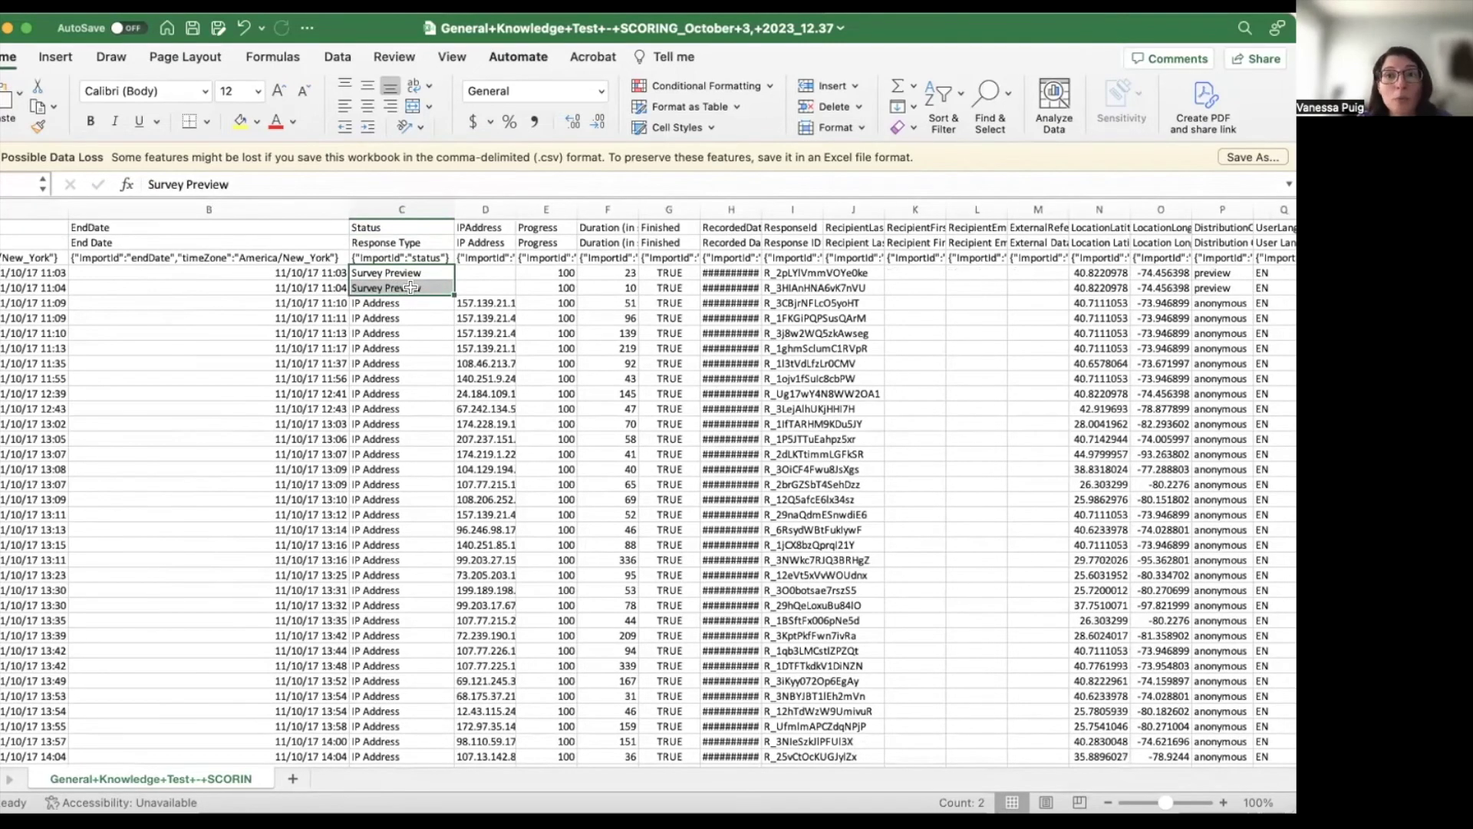
{"action": "left_click_drag", "start_coordinate": [403, 303], "coordinate": [401, 530]}
{"action": "scroll", "coordinate": [401, 530], "scroll_direction": "down", "scroll_amount": 5}
{"action": "scroll", "coordinate": [585, 552], "scroll_direction": "up", "scroll_amount": 5}
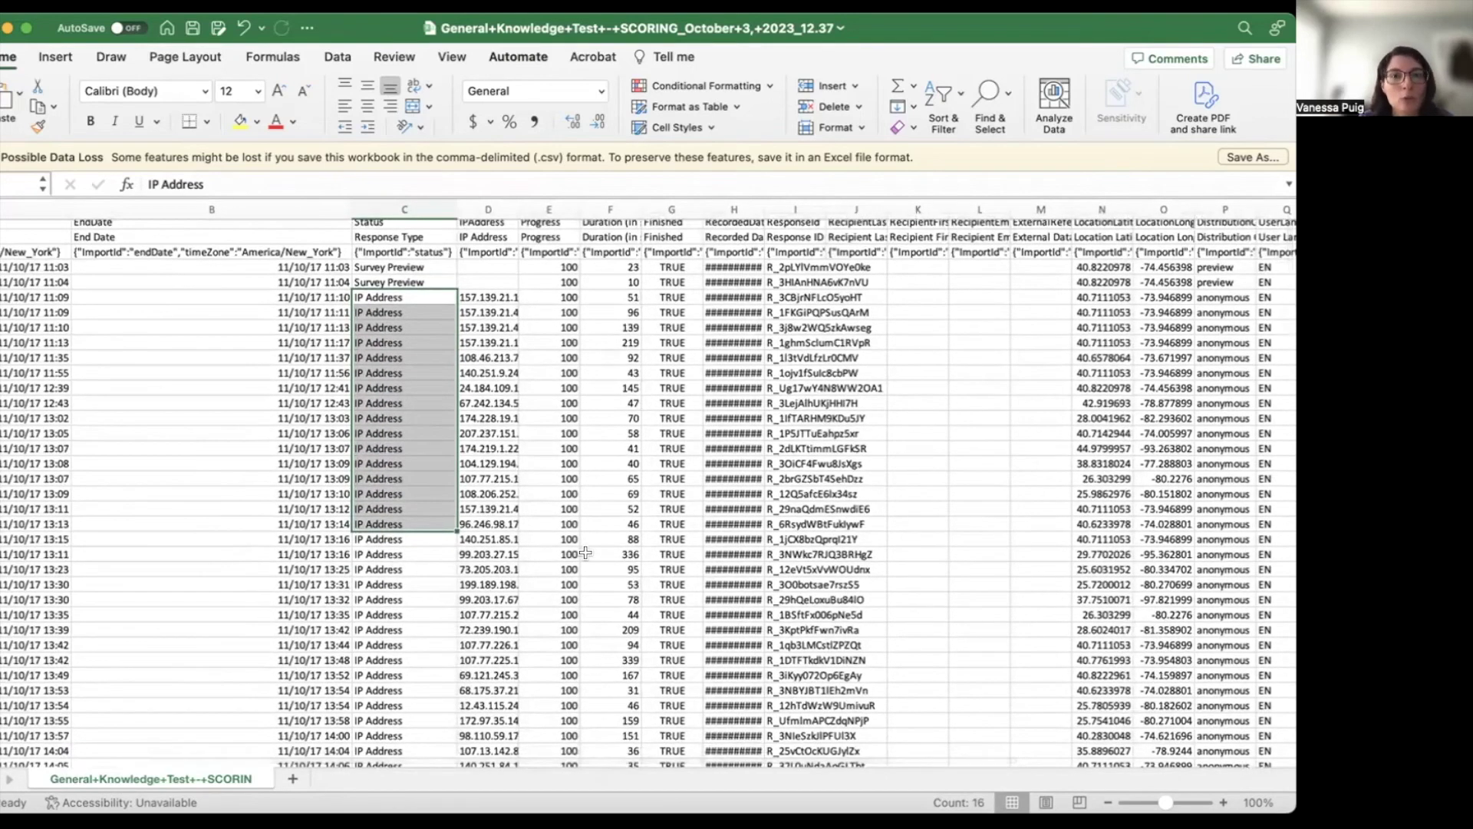
{"action": "scroll", "coordinate": [586, 552], "scroll_direction": "right", "scroll_amount": 2}
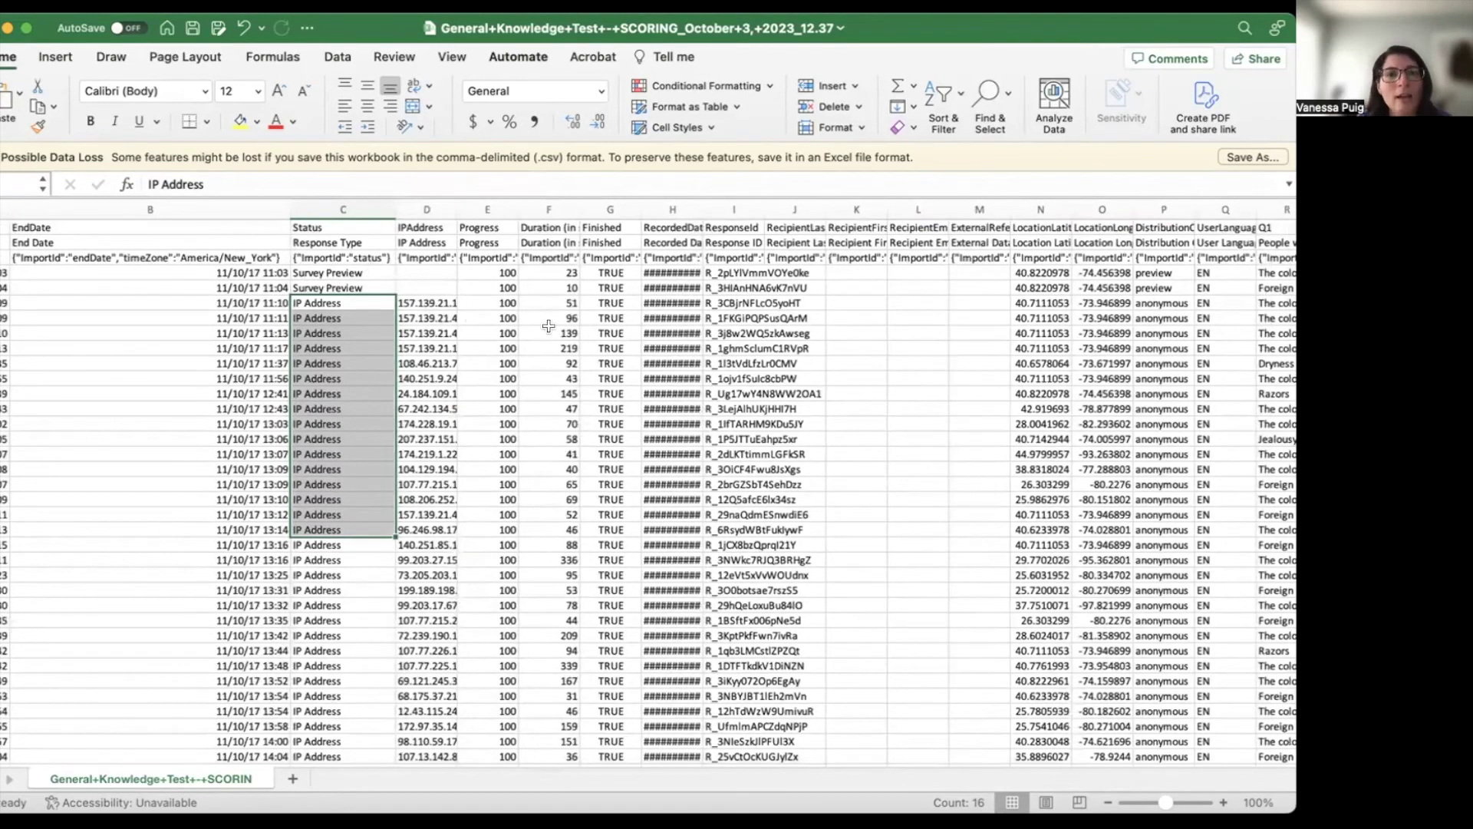
{"action": "scroll", "coordinate": [548, 326], "scroll_direction": "right", "scroll_amount": 10}
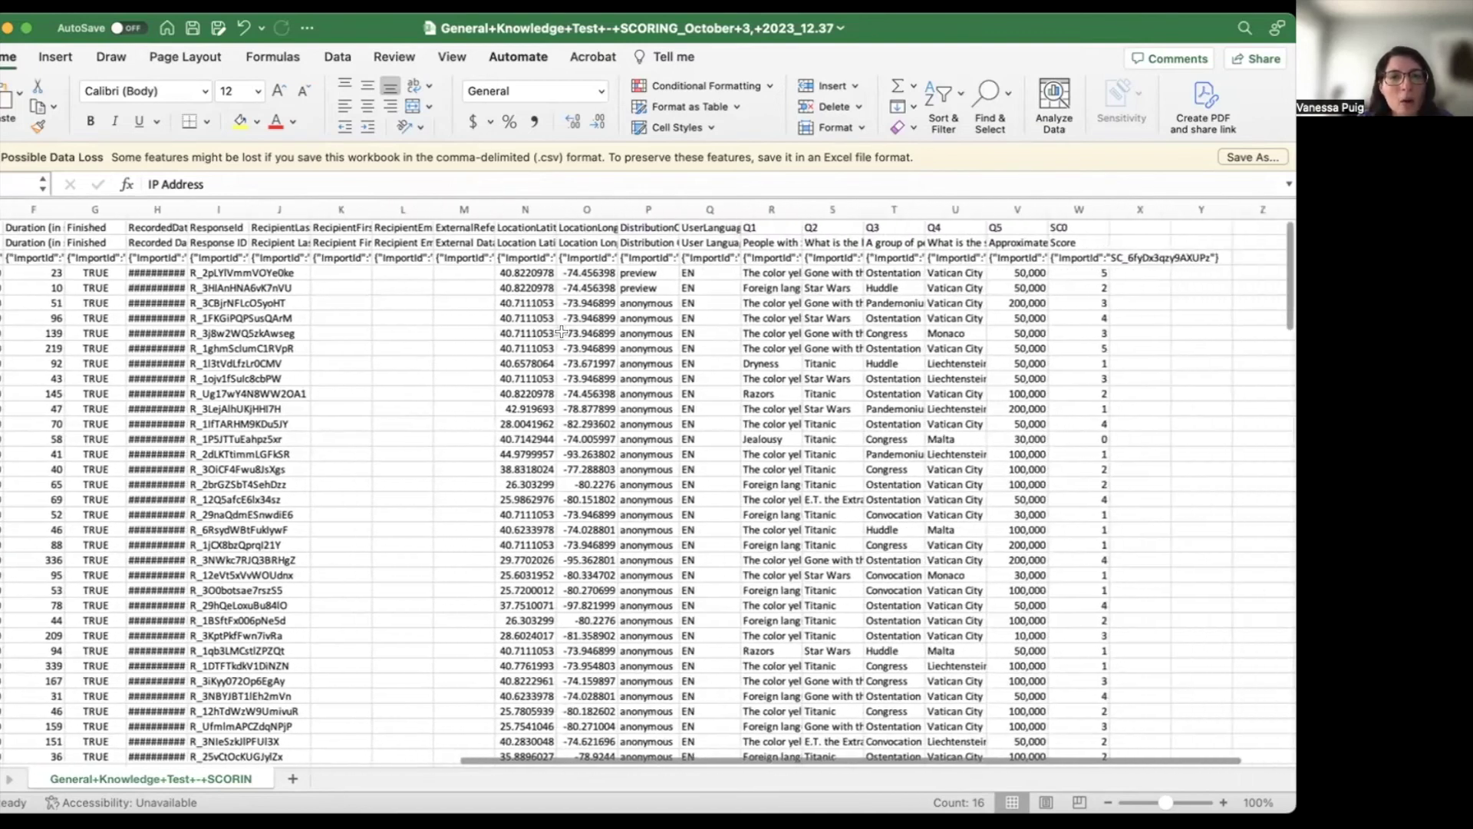
{"action": "scroll", "coordinate": [561, 332], "scroll_direction": "right", "scroll_amount": 2}
{"action": "scroll", "coordinate": [177, 330], "scroll_direction": "left", "scroll_amount": 4}
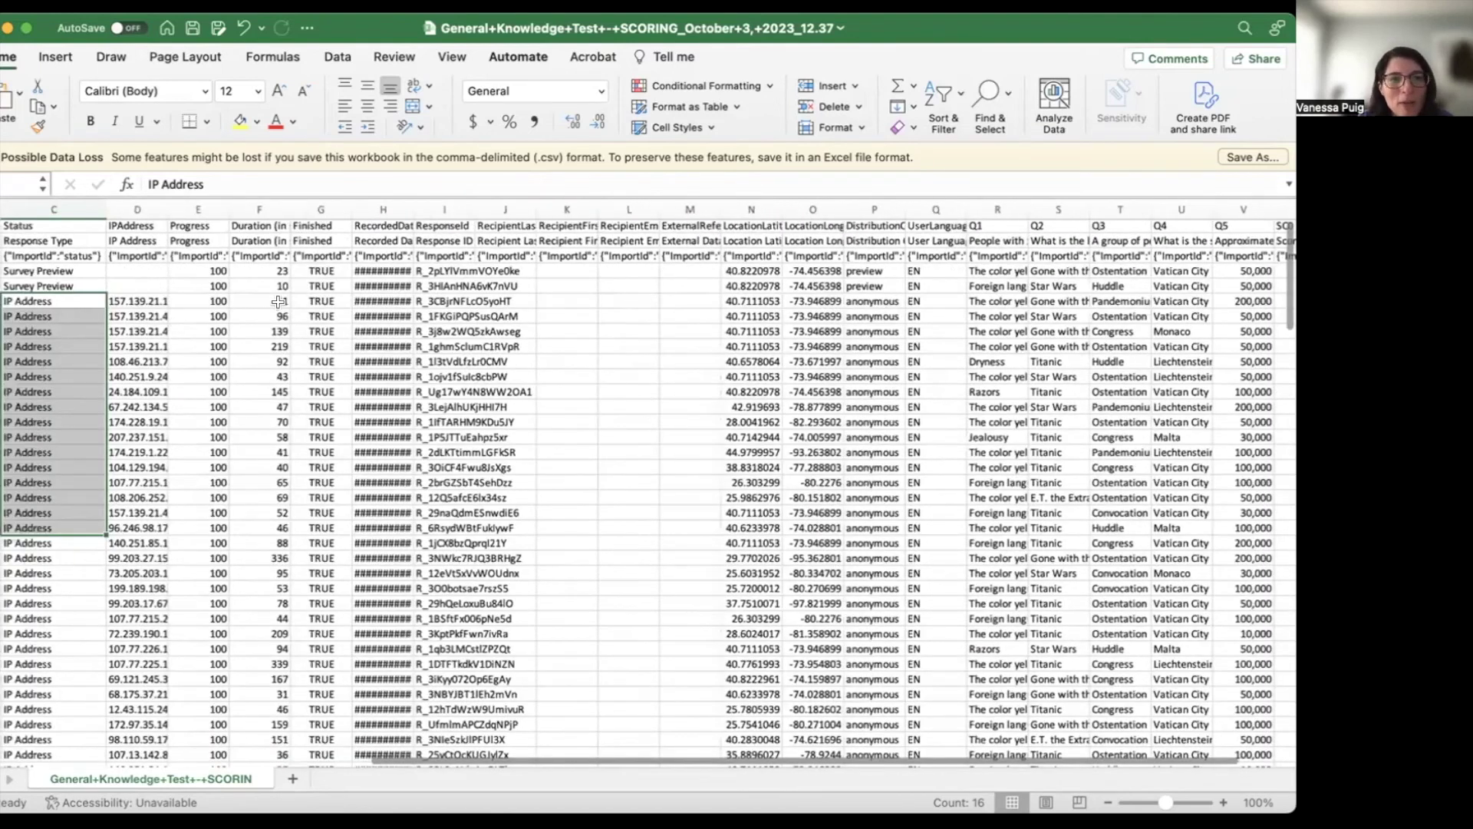
{"action": "left_click_drag", "start_coordinate": [270, 285], "coordinate": [265, 449]}
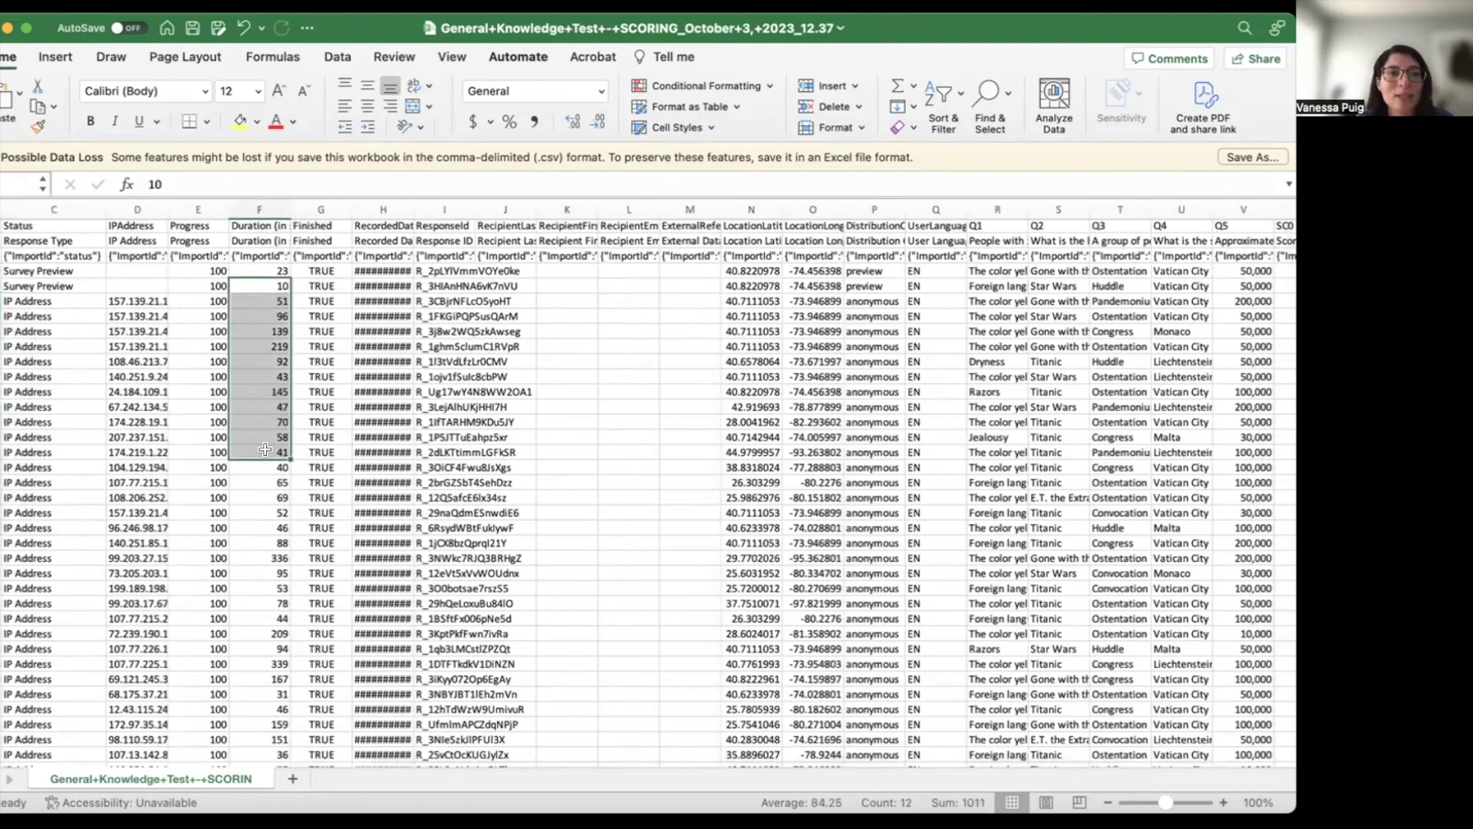
- Autofit column R to show its full Q1 question header
{"action": "scroll", "coordinate": [643, 412], "scroll_direction": "right", "scroll_amount": 2}
{"action": "scroll", "coordinate": [659, 418], "scroll_direction": "right", "scroll_amount": 2}
{"action": "scroll", "coordinate": [674, 424], "scroll_direction": "right", "scroll_amount": 3}
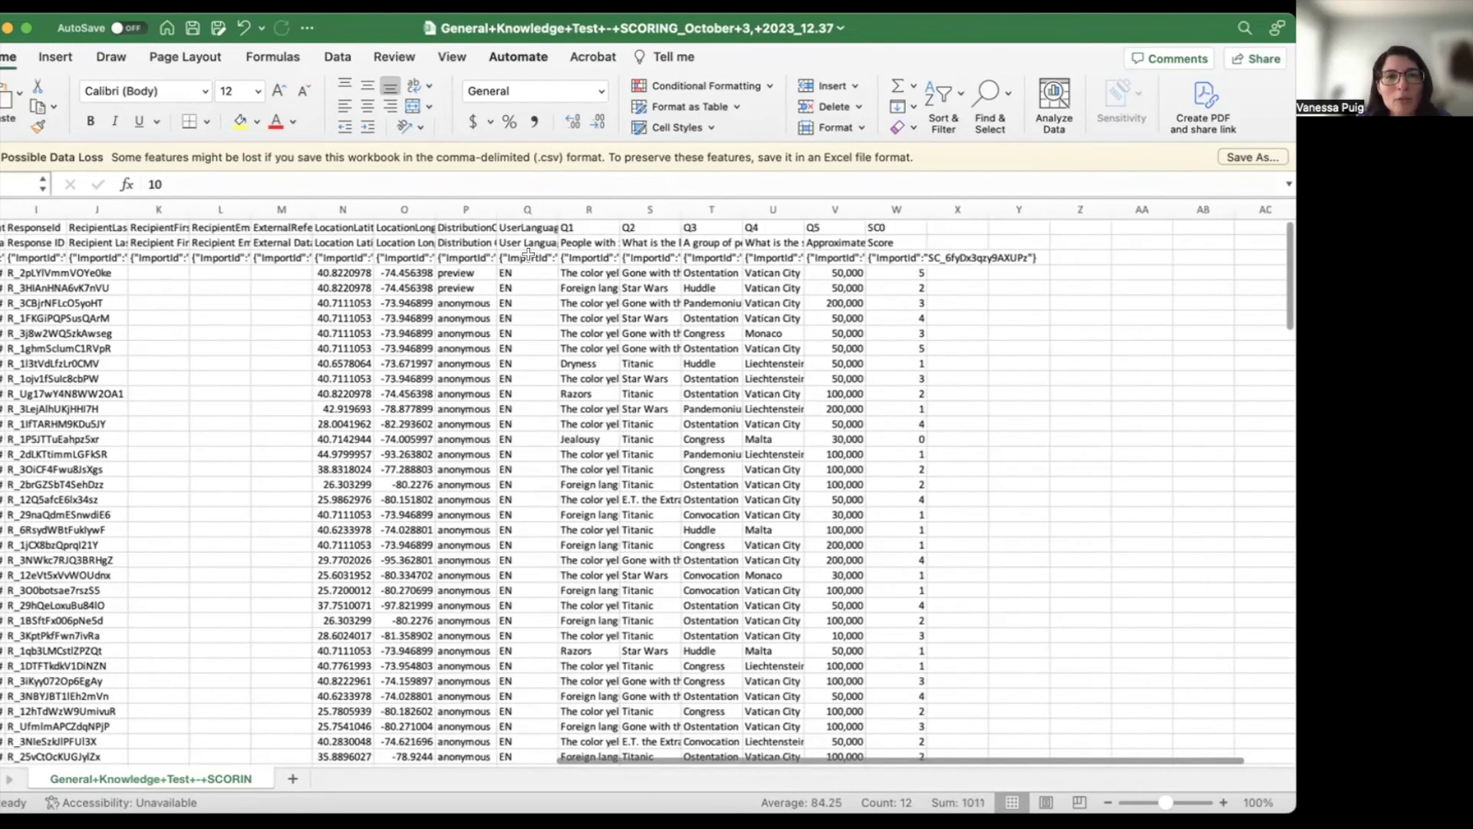
{"action": "scroll", "coordinate": [528, 254], "scroll_direction": "right", "scroll_amount": 3}
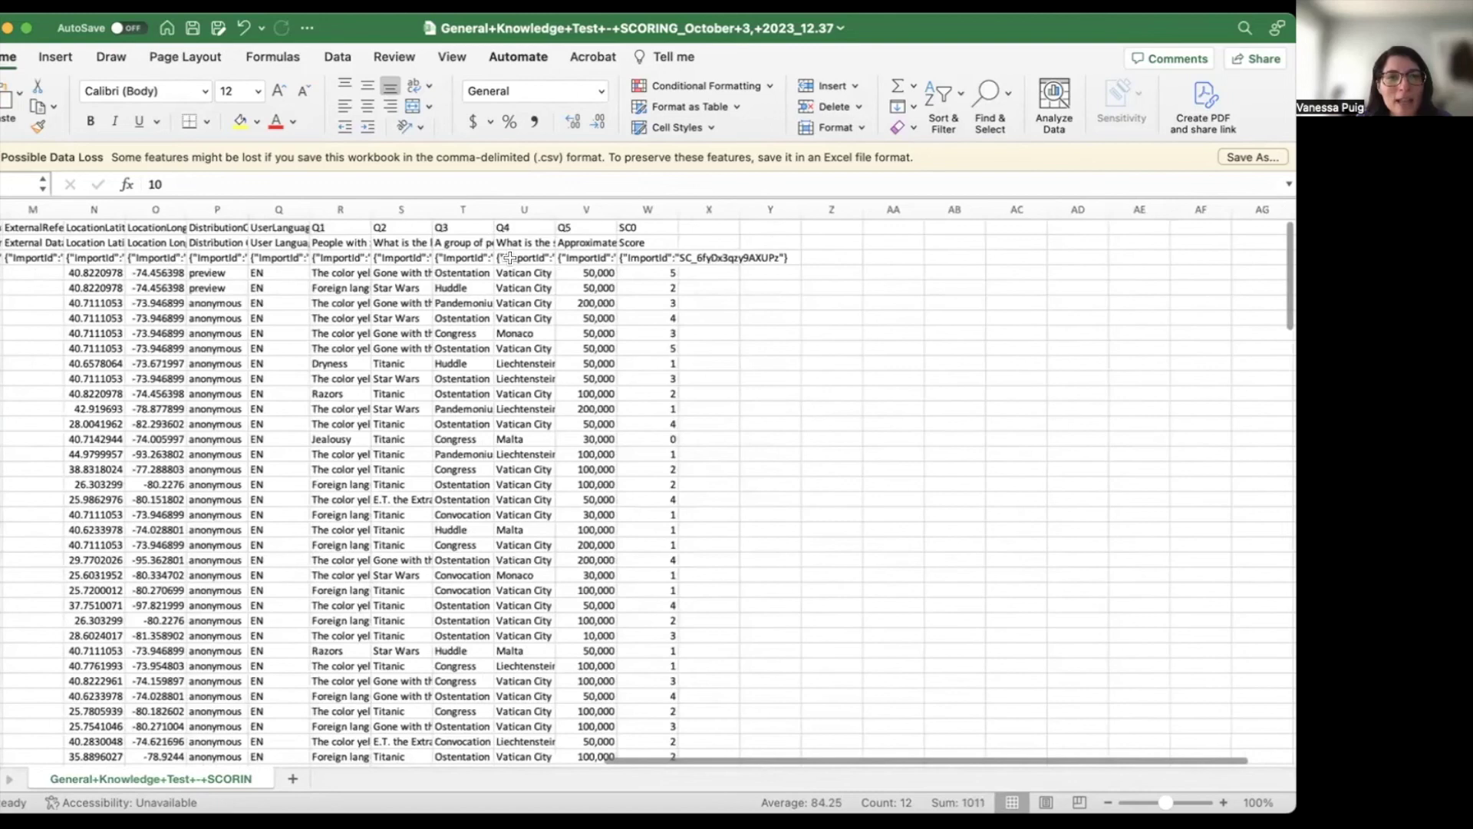
{"action": "double_click", "coordinate": [371, 210]}
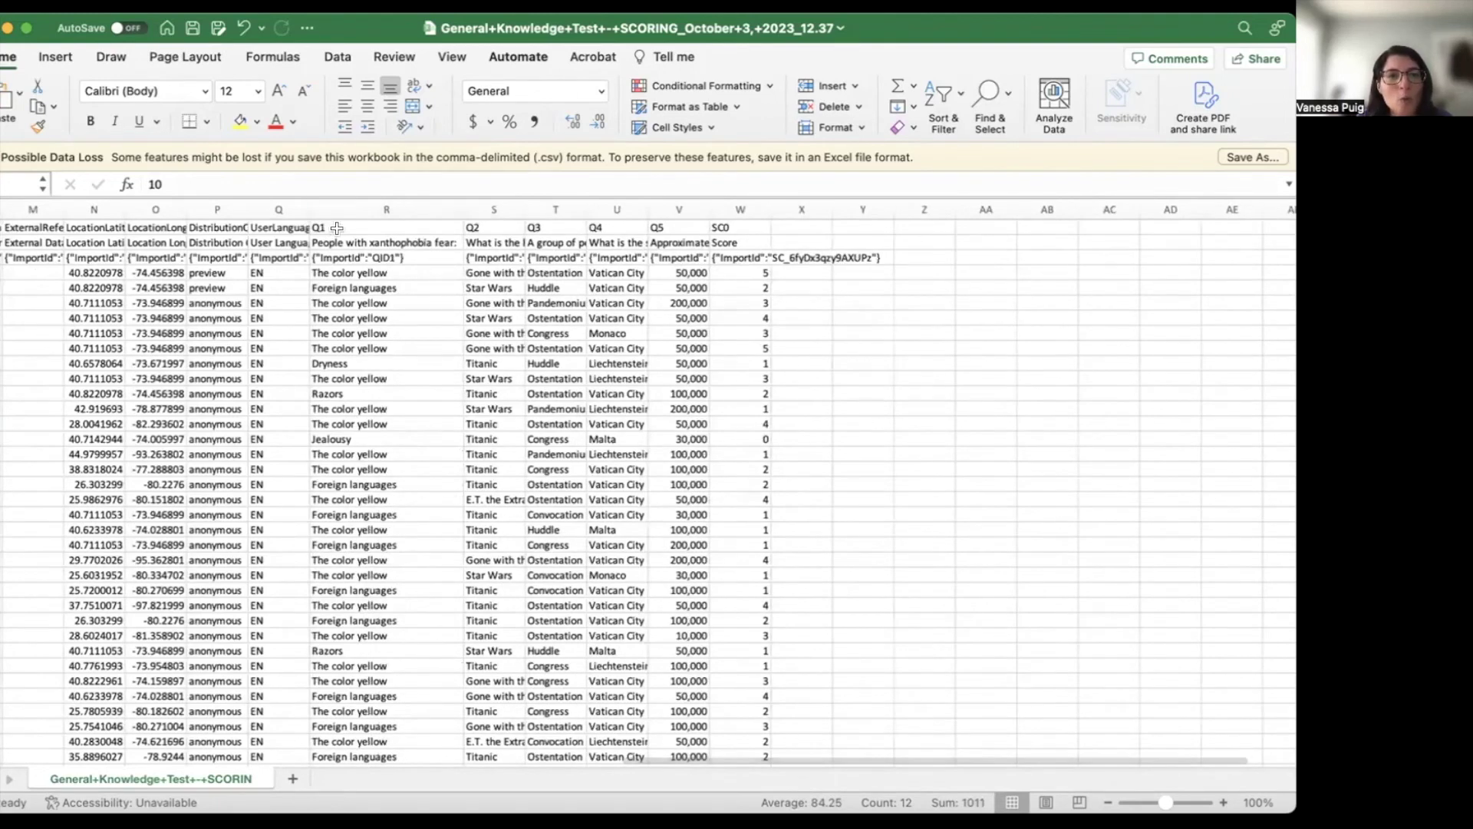
- Select Q1 answers, then autofit columns S, T, U and V to their Q2–Q5 headers
{"action": "left_click_drag", "start_coordinate": [391, 288], "coordinate": [394, 525]}
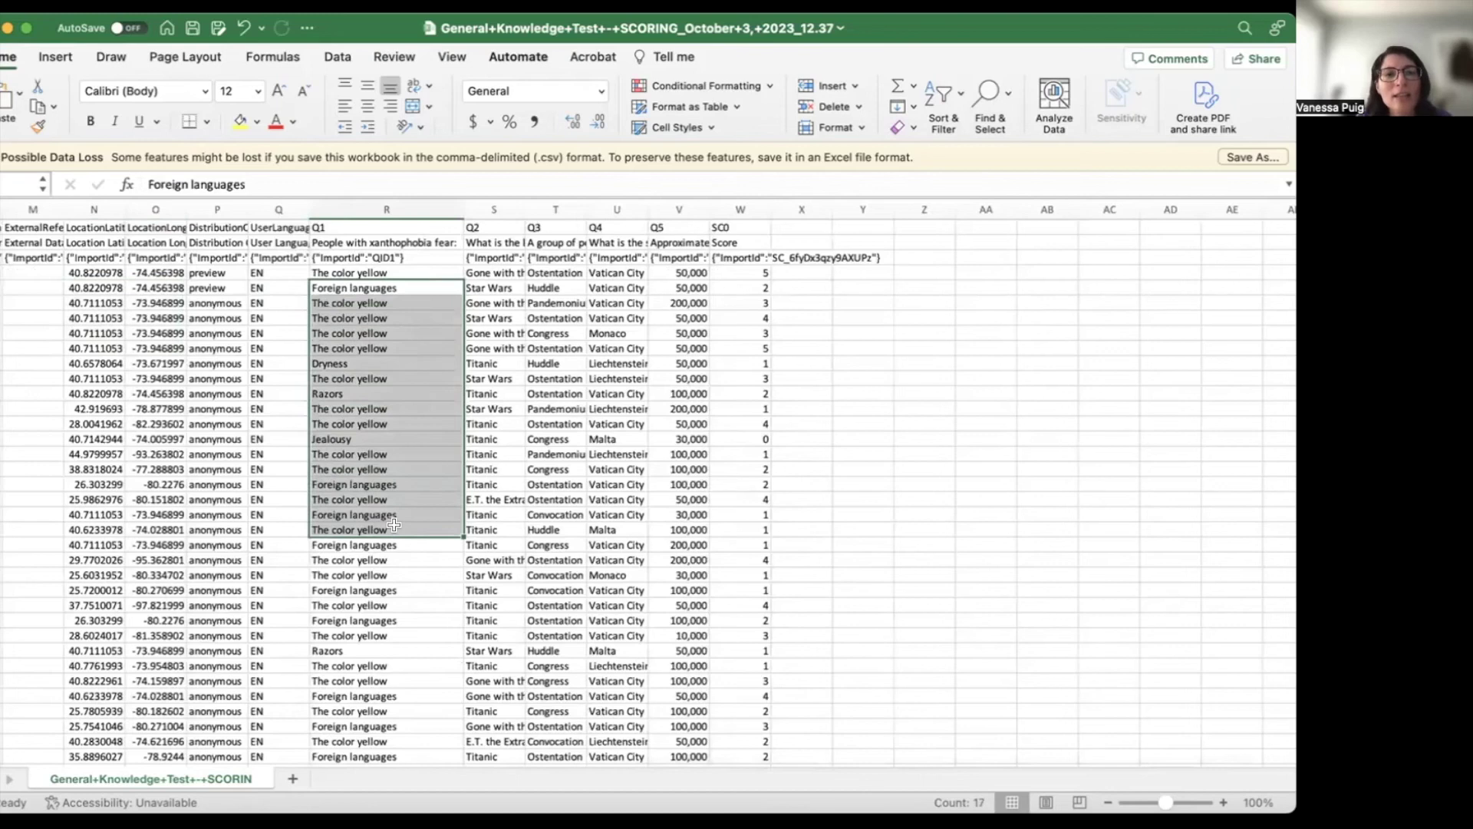
{"action": "double_click", "coordinate": [524, 209]}
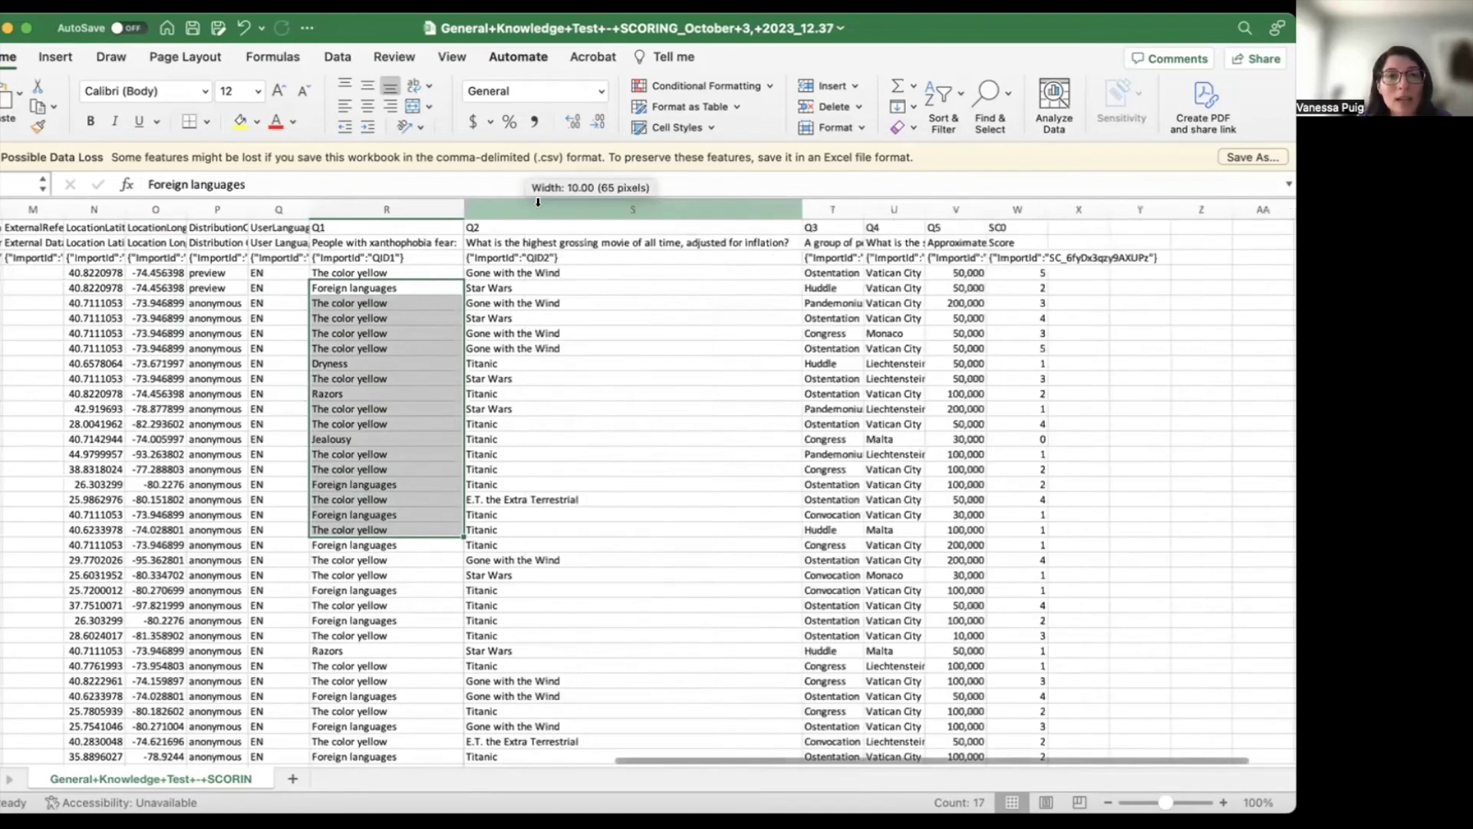
{"action": "double_click", "coordinate": [864, 209]}
{"action": "scroll", "coordinate": [921, 223], "scroll_direction": "right", "scroll_amount": 3}
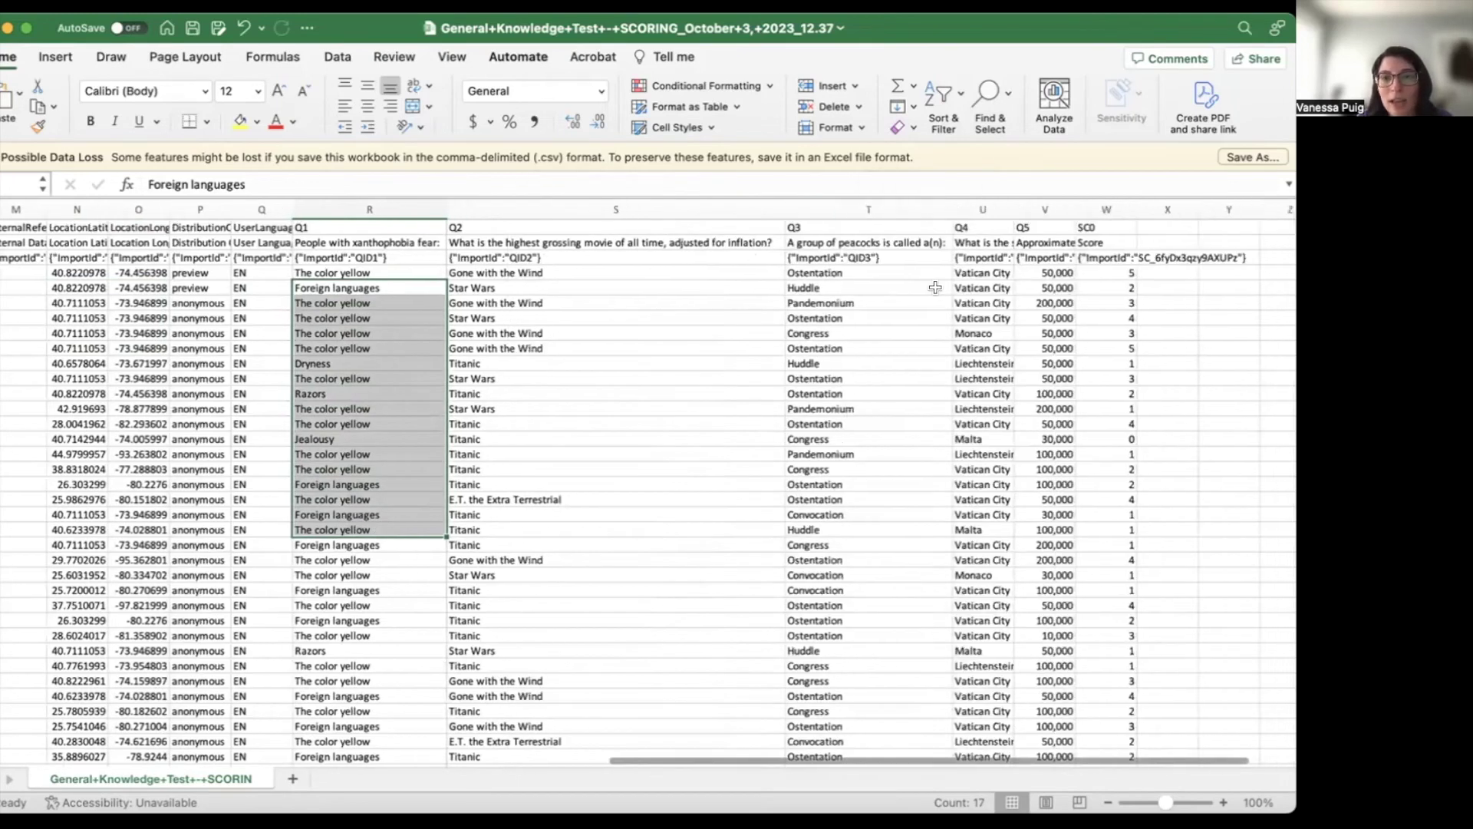
{"action": "double_click", "coordinate": [889, 210]}
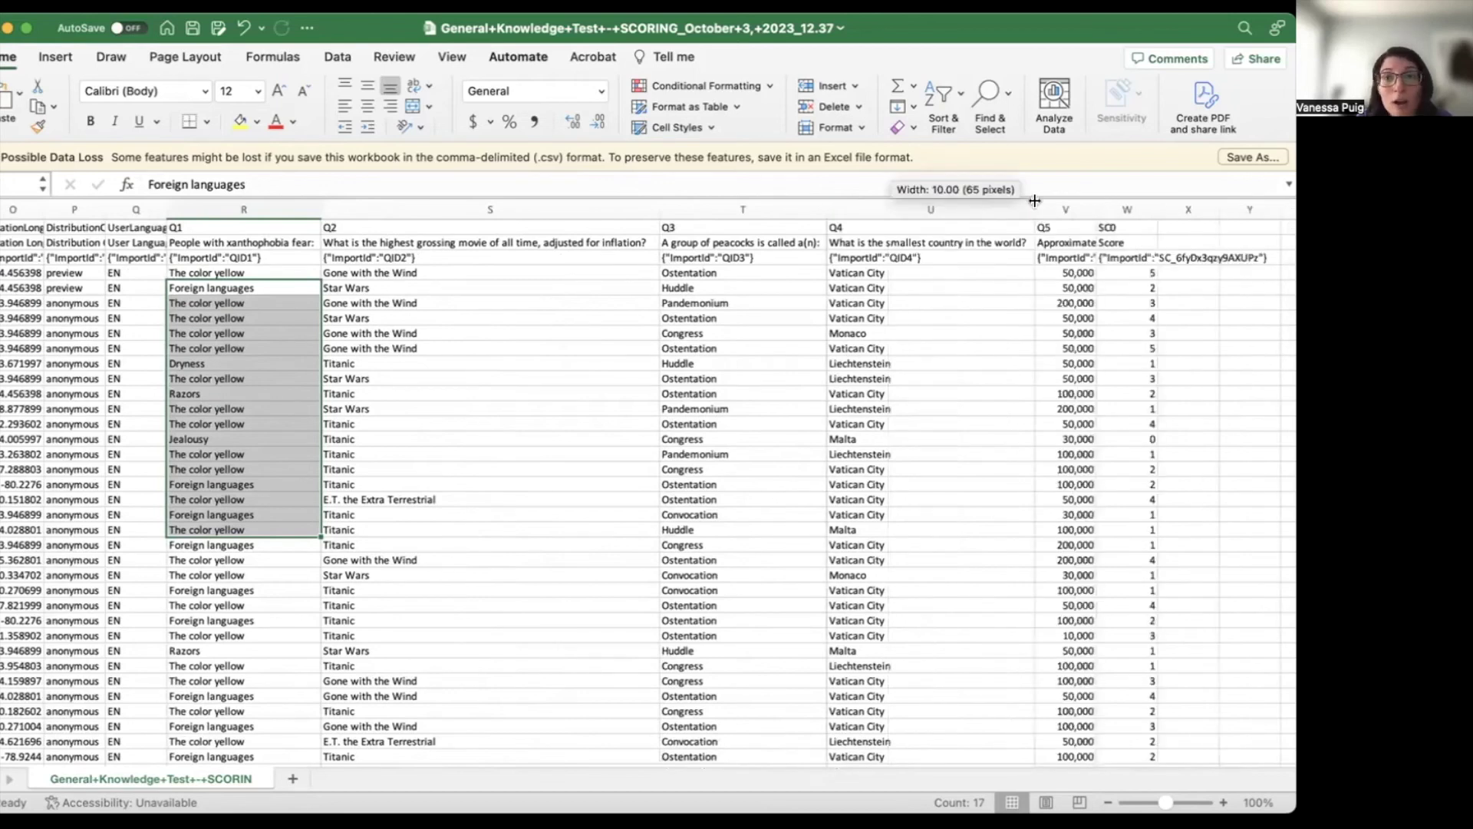
{"action": "double_click", "coordinate": [1092, 210]}
- Select a block of answers across the question columns, then deselect it
{"action": "scroll", "coordinate": [948, 355], "scroll_direction": "left", "scroll_amount": 5}
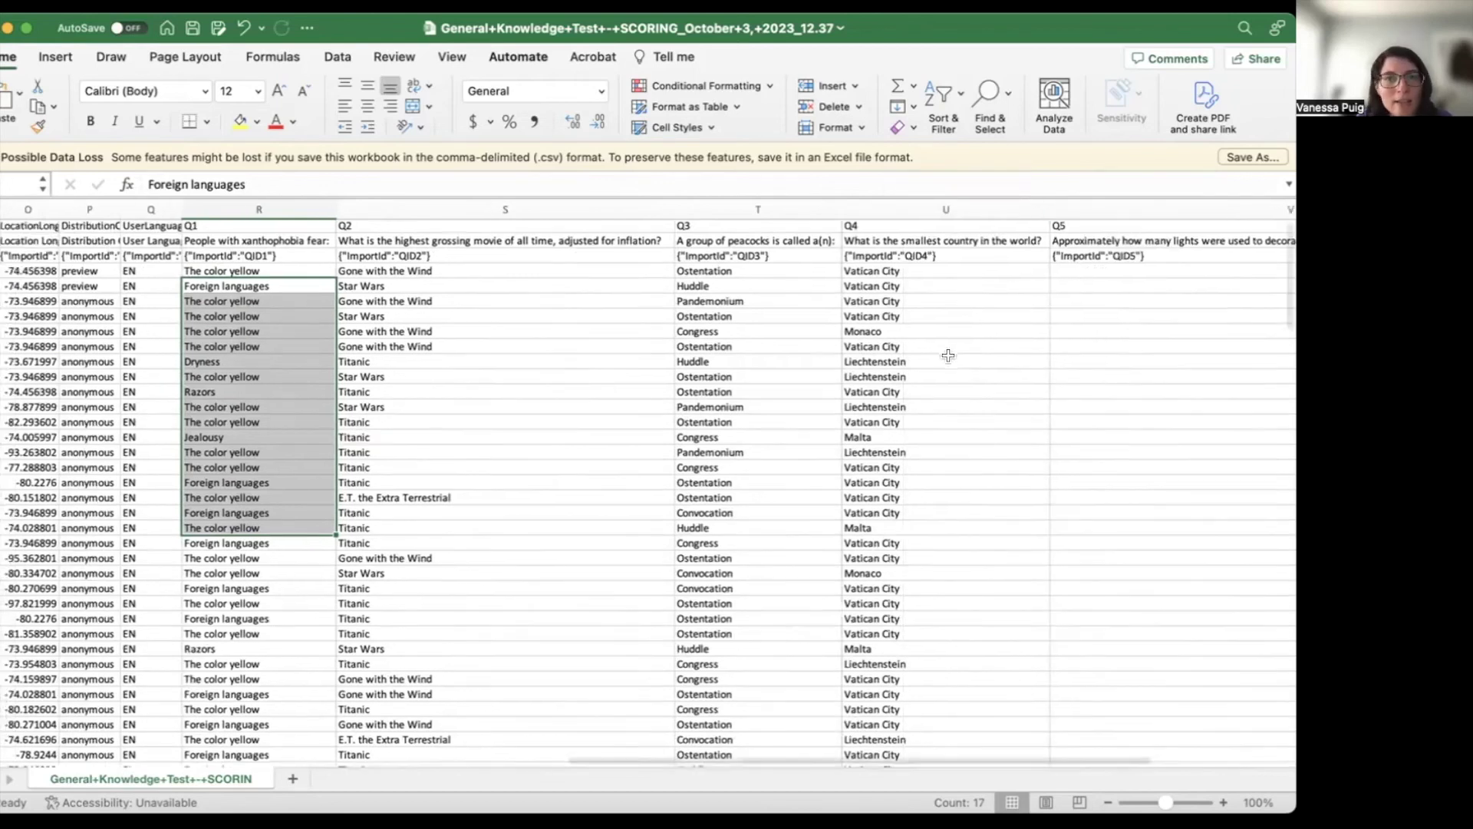
{"action": "scroll", "coordinate": [948, 356], "scroll_direction": "left", "scroll_amount": 2}
{"action": "left_click_drag", "start_coordinate": [475, 273], "coordinate": [944, 395]}
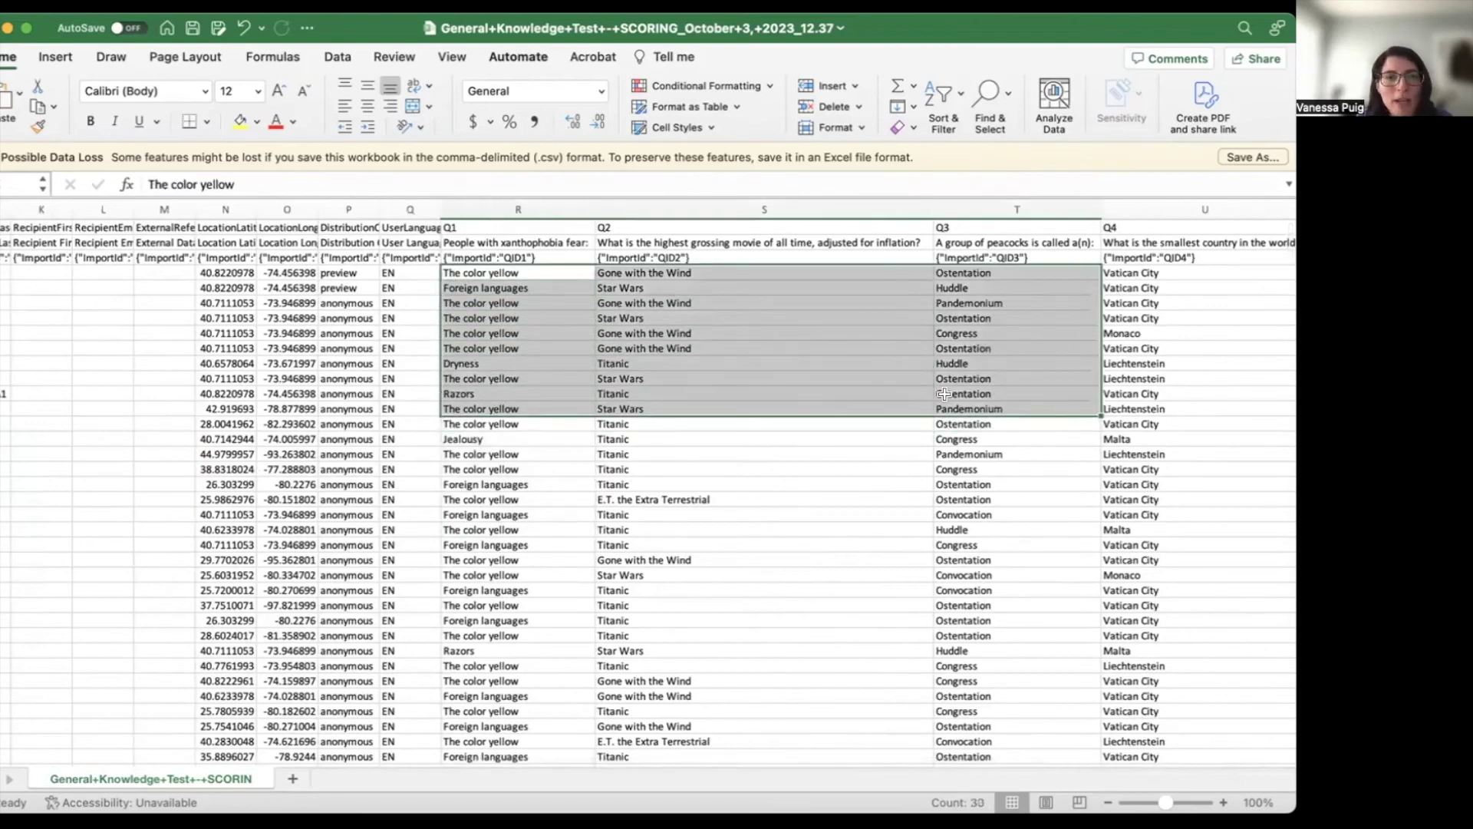
{"action": "left_click", "coordinate": [465, 426]}
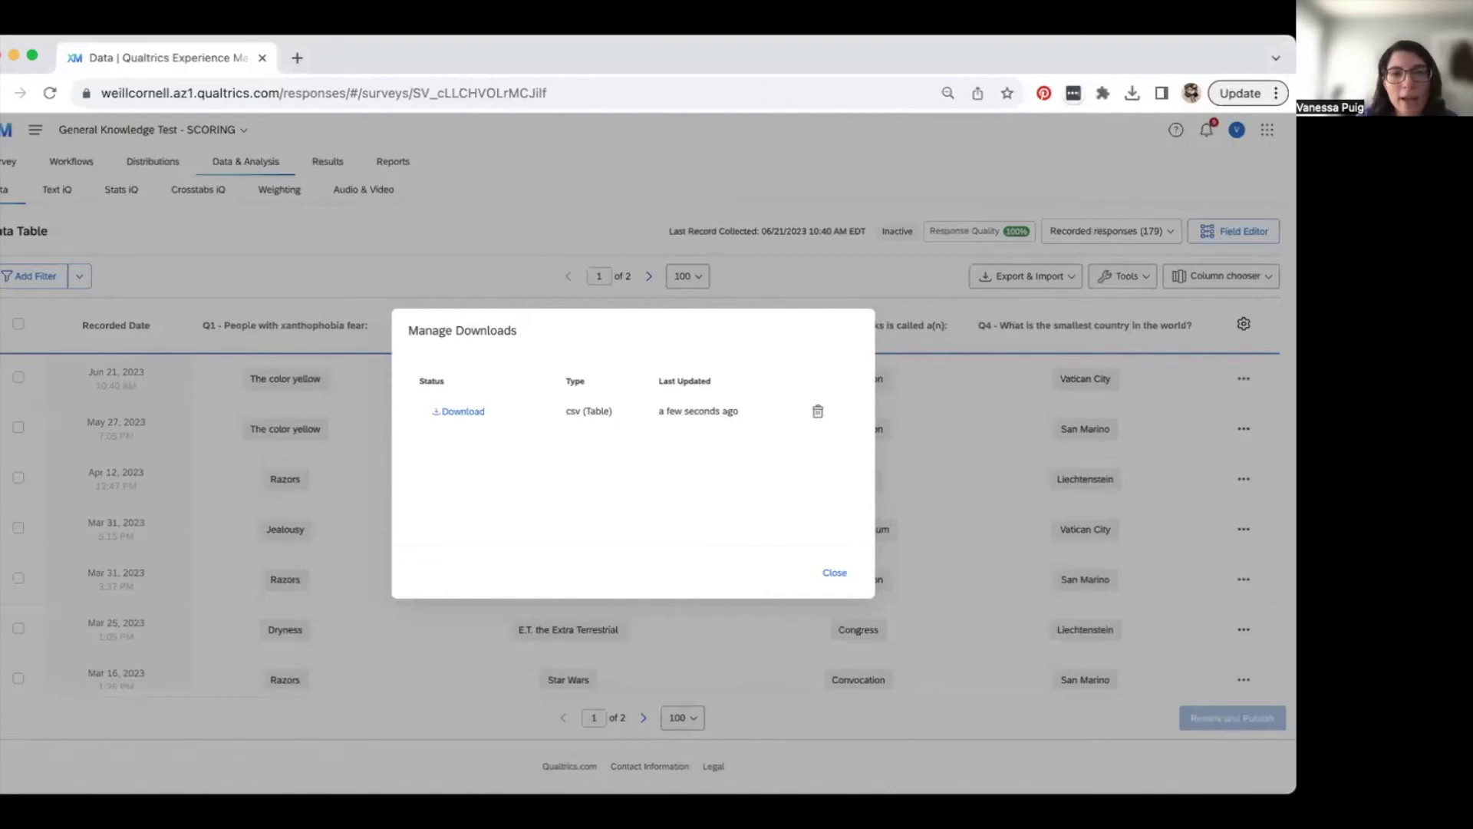
- Close Manage Downloads and view the Results report with the Q1 donut chart
{"action": "left_click", "coordinate": [832, 573]}
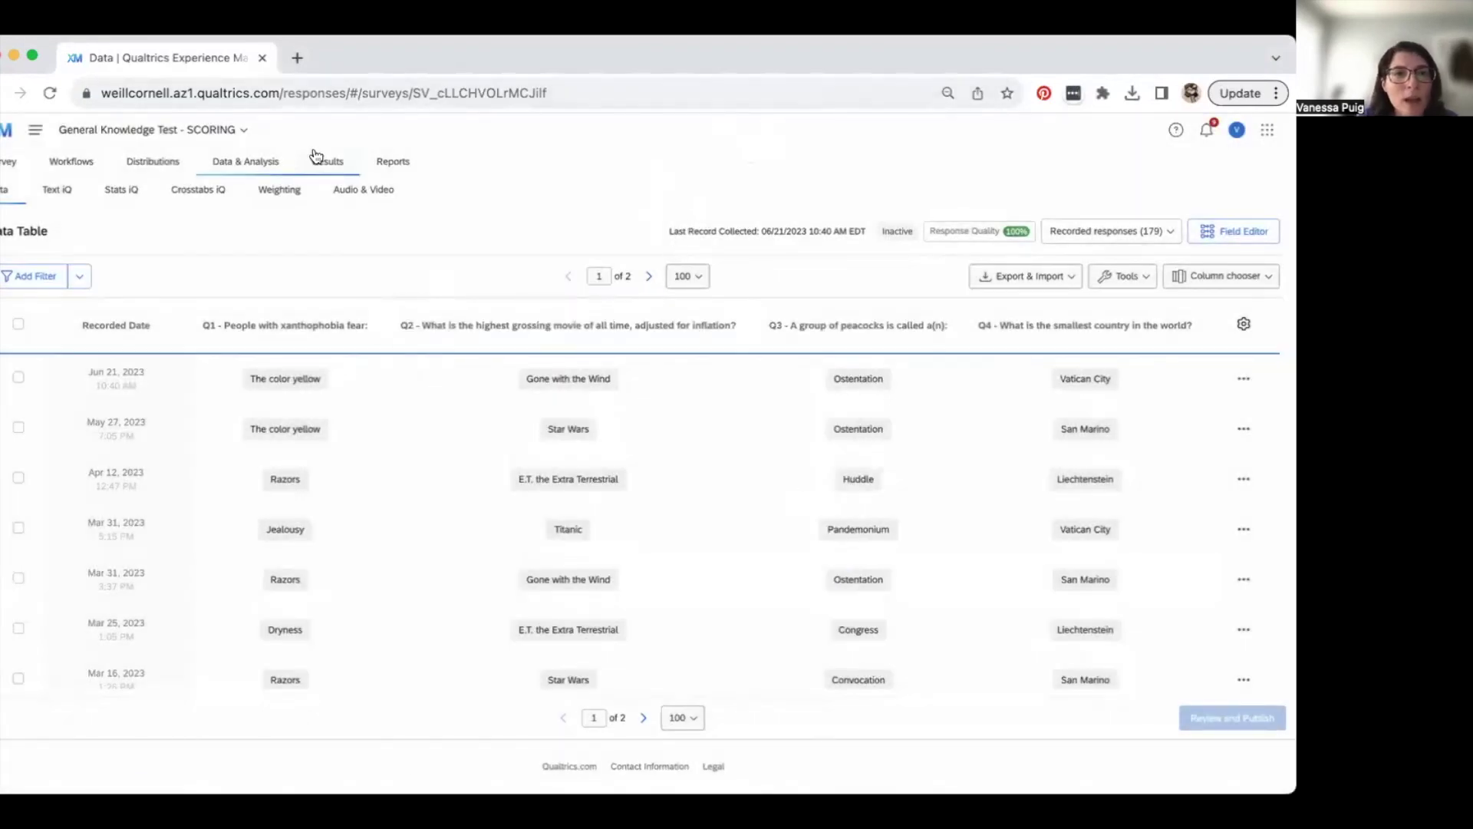
{"action": "left_click", "coordinate": [336, 168]}
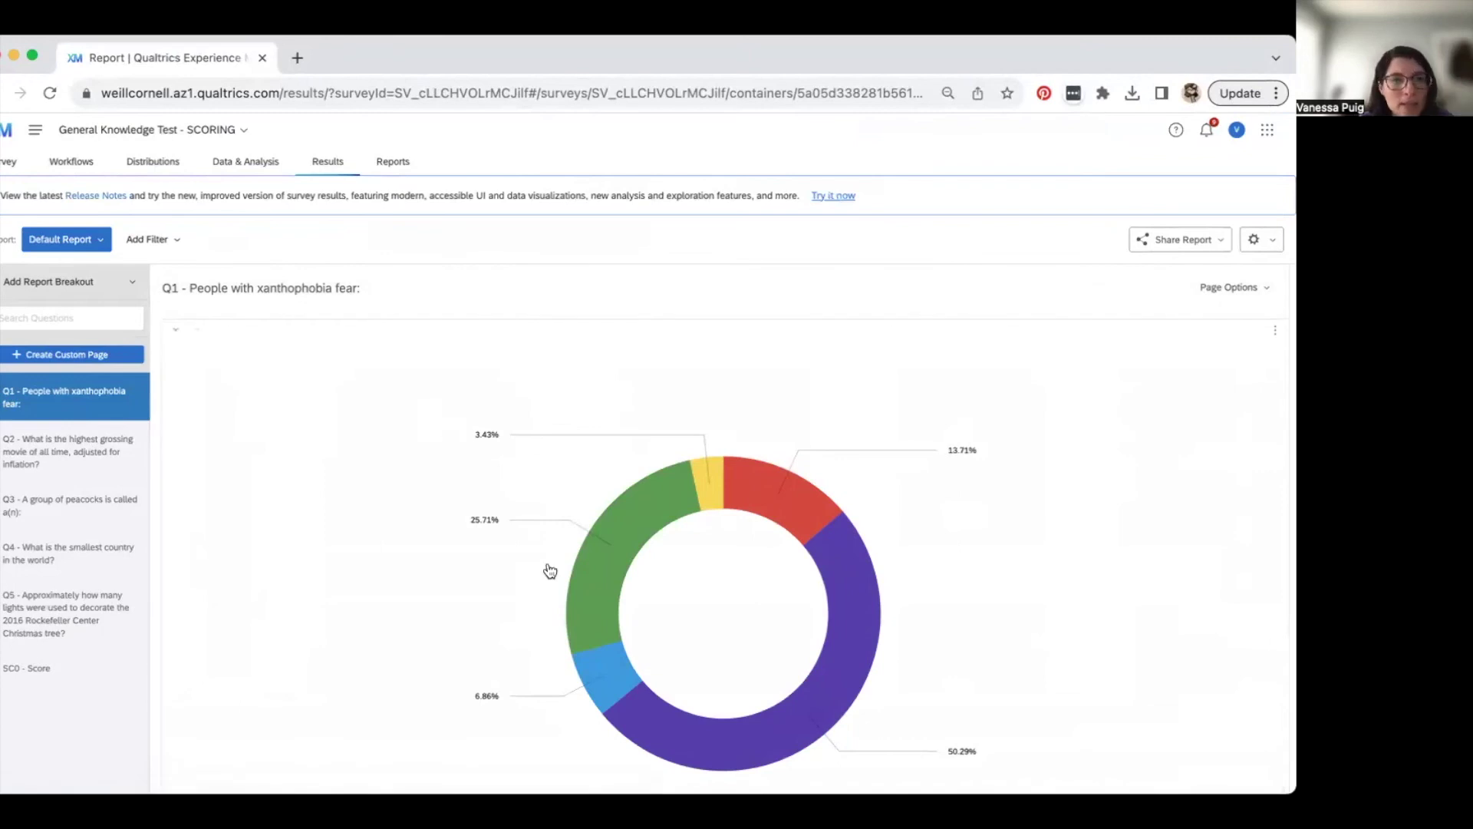
{"action": "scroll", "coordinate": [550, 570], "scroll_direction": "down", "scroll_amount": 1}
{"action": "scroll", "coordinate": [550, 570], "scroll_direction": "down", "scroll_amount": 2}
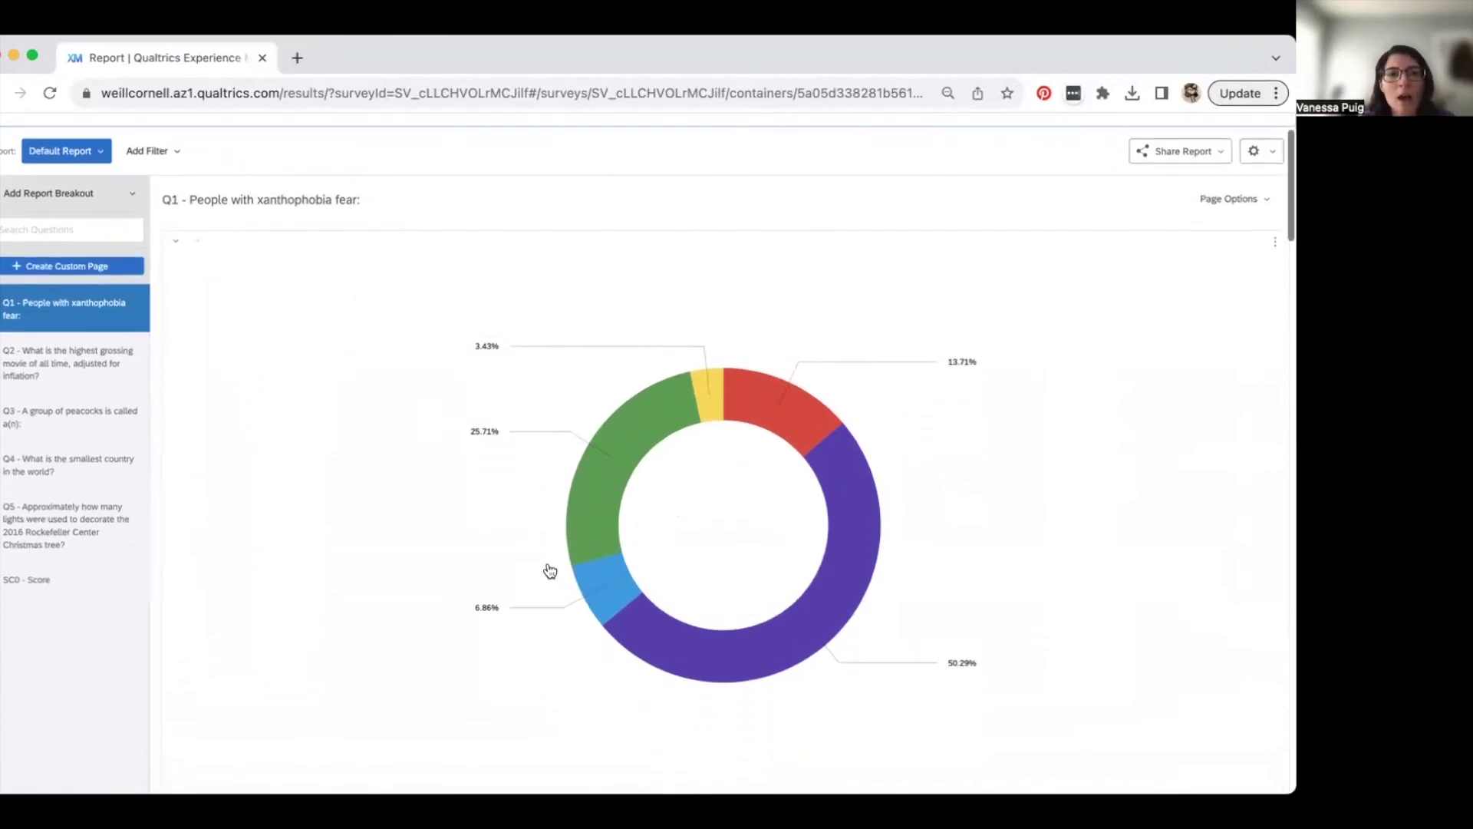
{"action": "scroll", "coordinate": [550, 570], "scroll_direction": "down", "scroll_amount": 1}
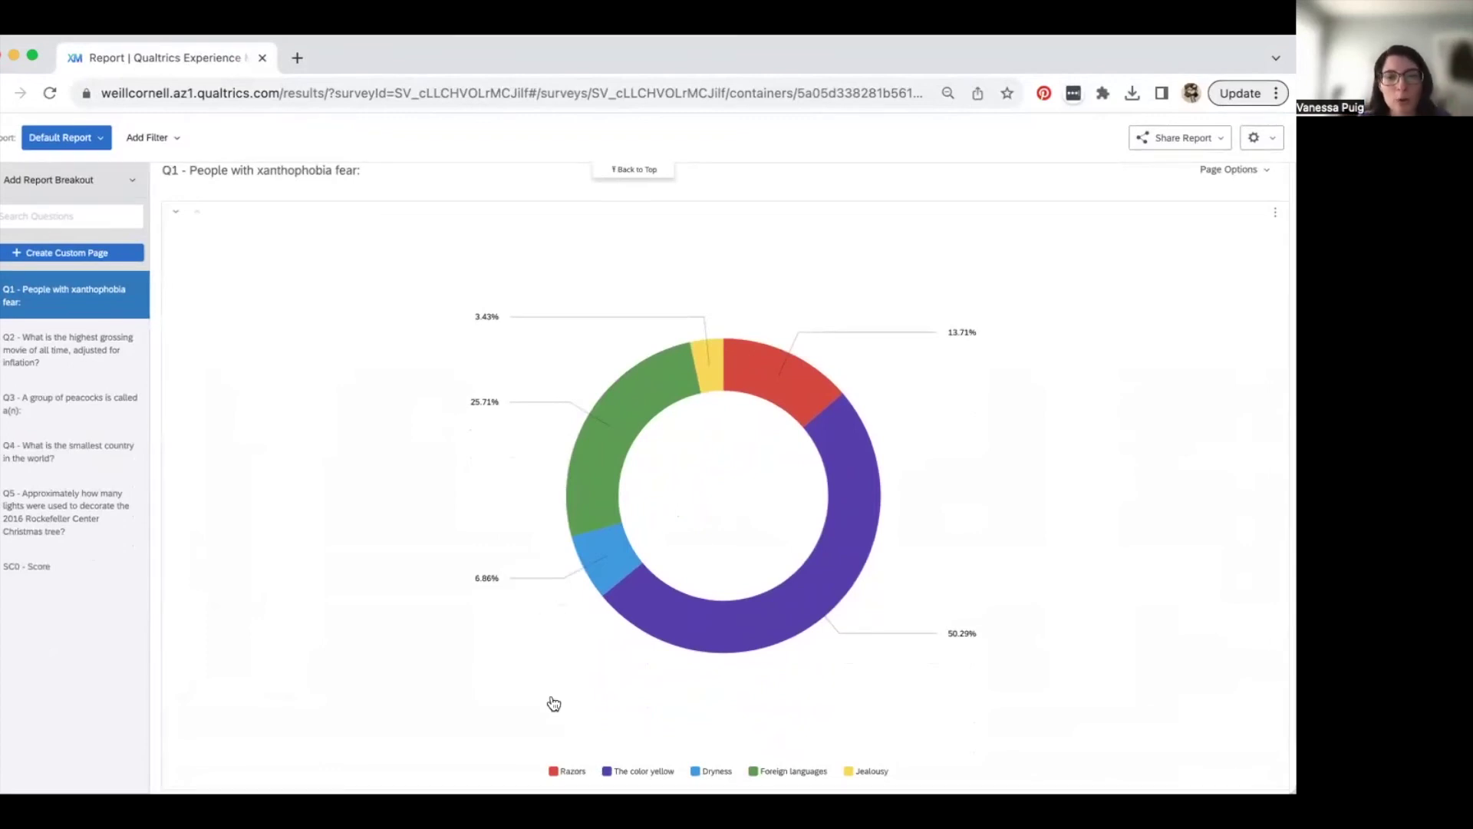
{"action": "scroll", "coordinate": [553, 690], "scroll_direction": "down", "scroll_amount": 1}
{"action": "scroll", "coordinate": [415, 491], "scroll_direction": "up", "scroll_amount": 5}
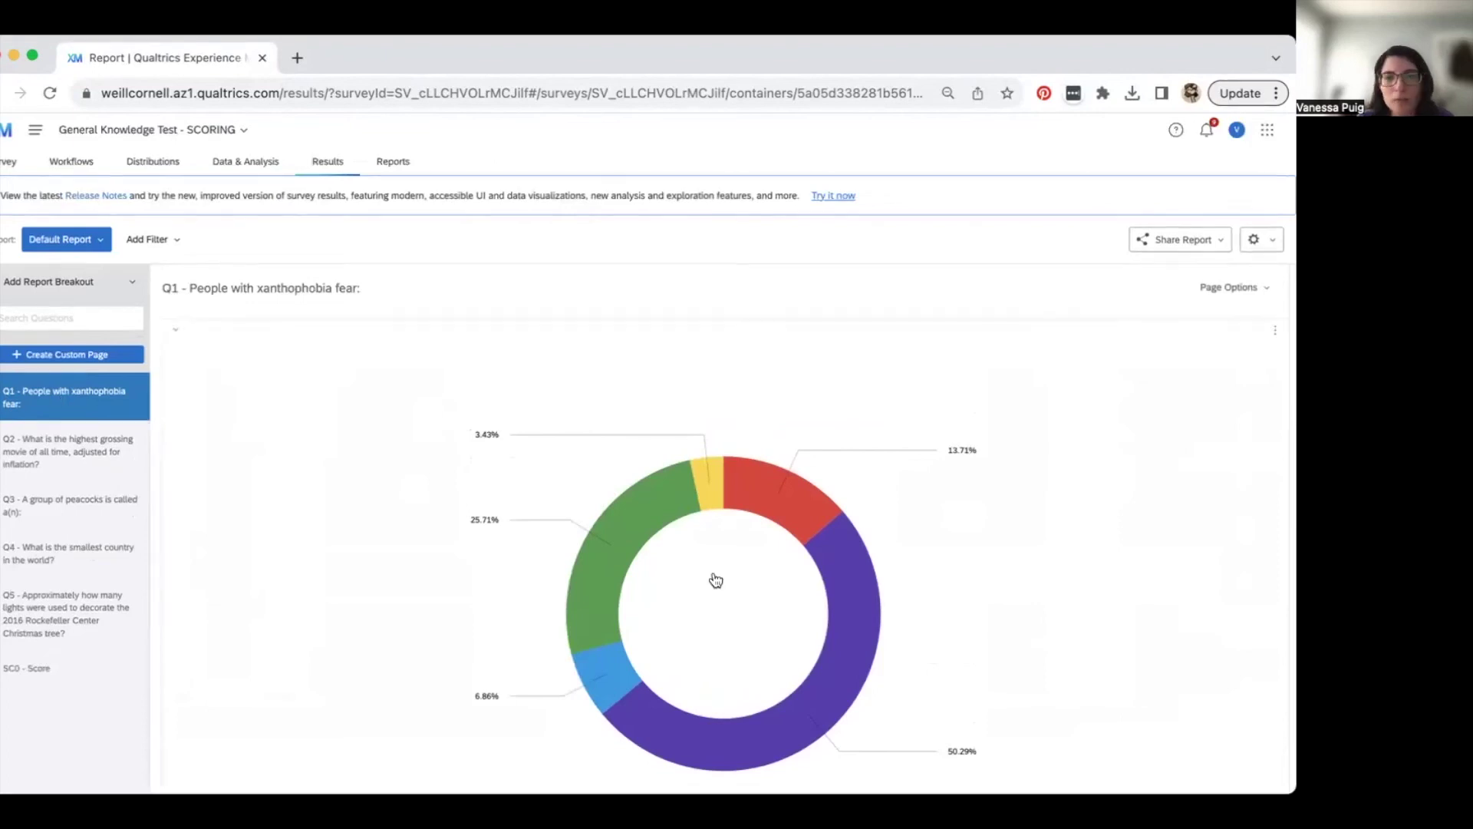
{"action": "scroll", "coordinate": [714, 581], "scroll_direction": "down", "scroll_amount": 3}
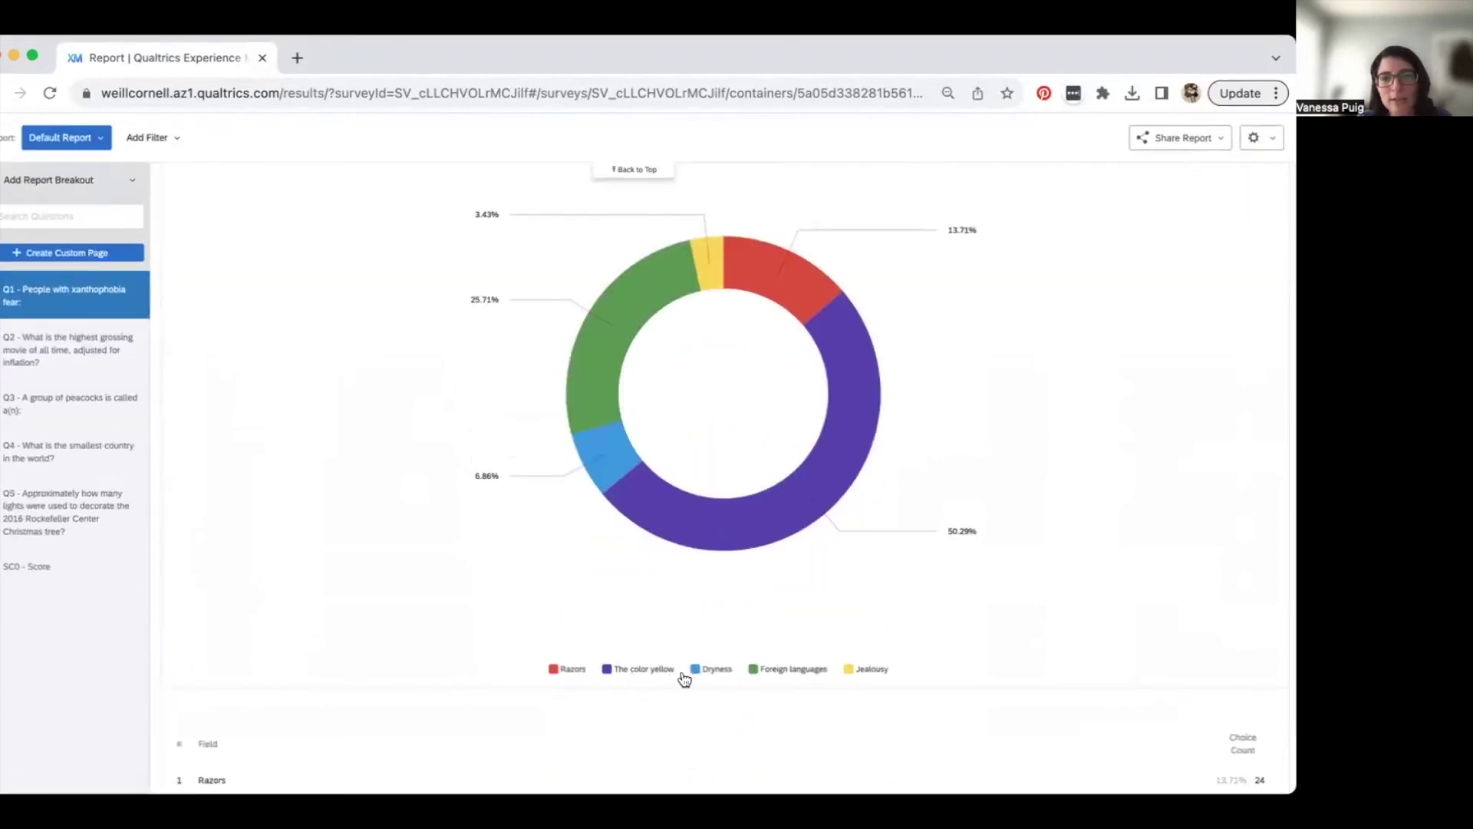
{"action": "left_click", "coordinate": [837, 352]}
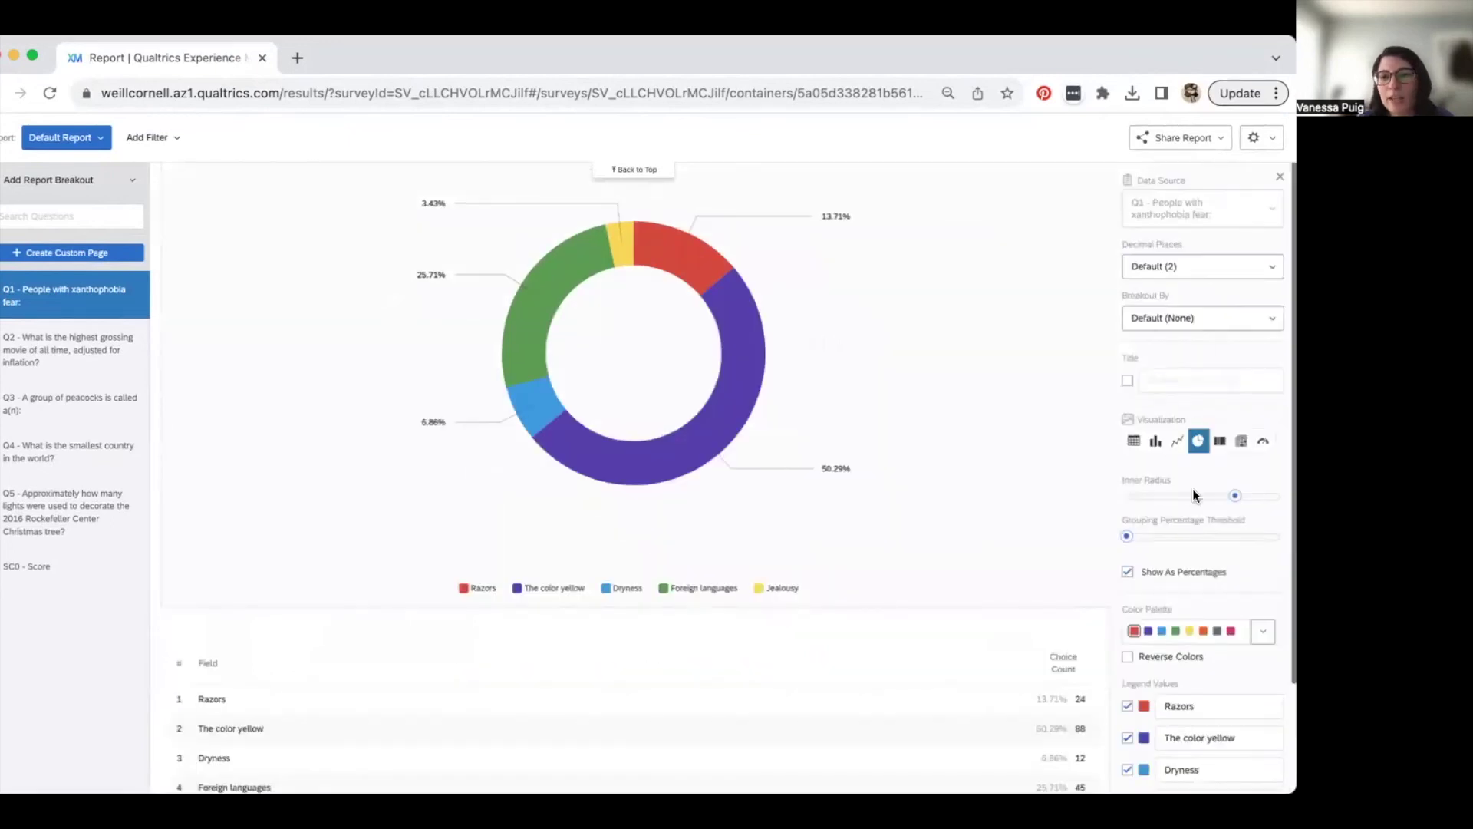
{"action": "left_click", "coordinate": [1154, 442]}
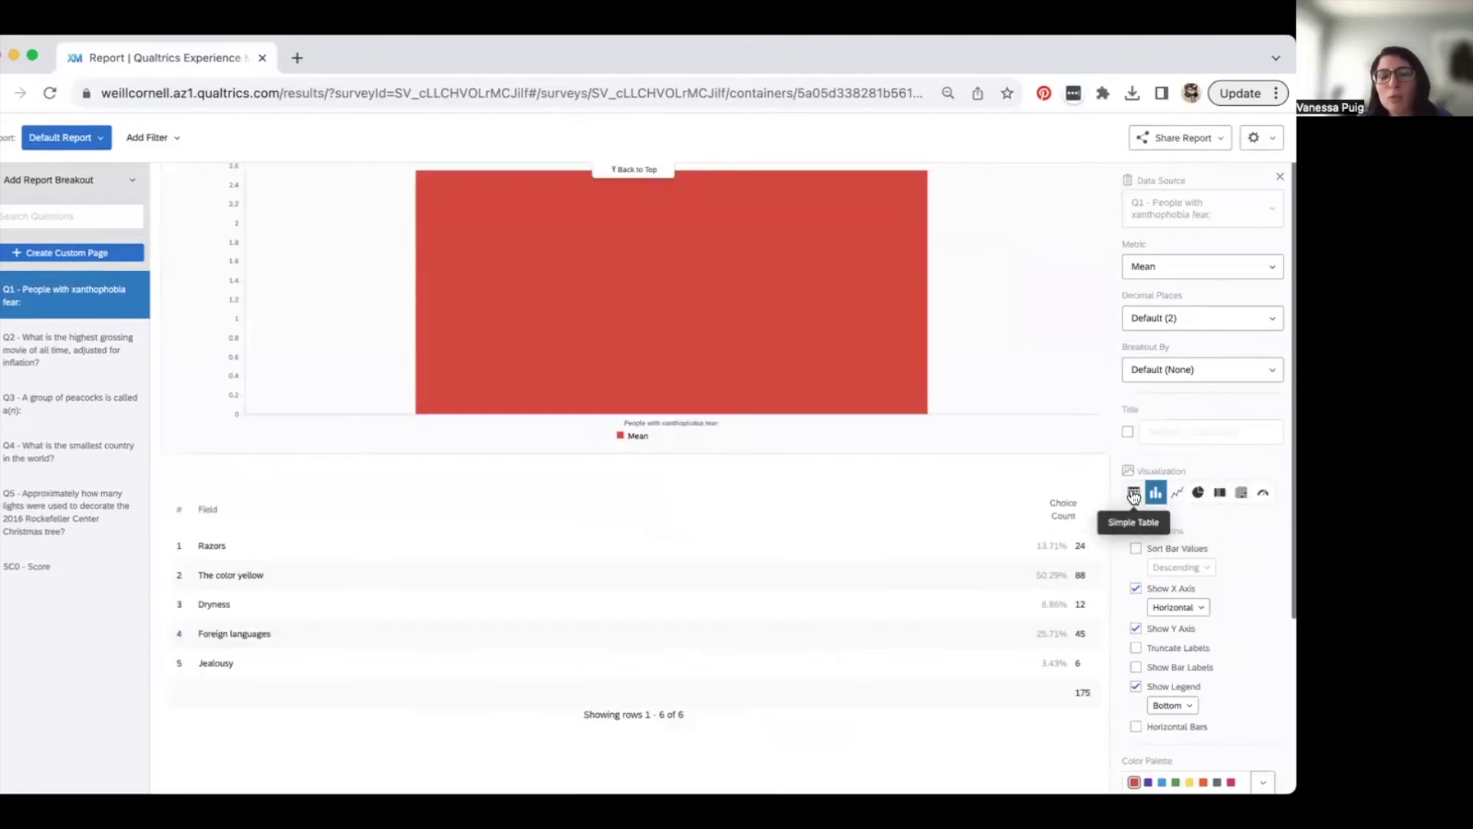
{"action": "left_click", "coordinate": [1155, 492]}
{"action": "left_click", "coordinate": [1196, 494]}
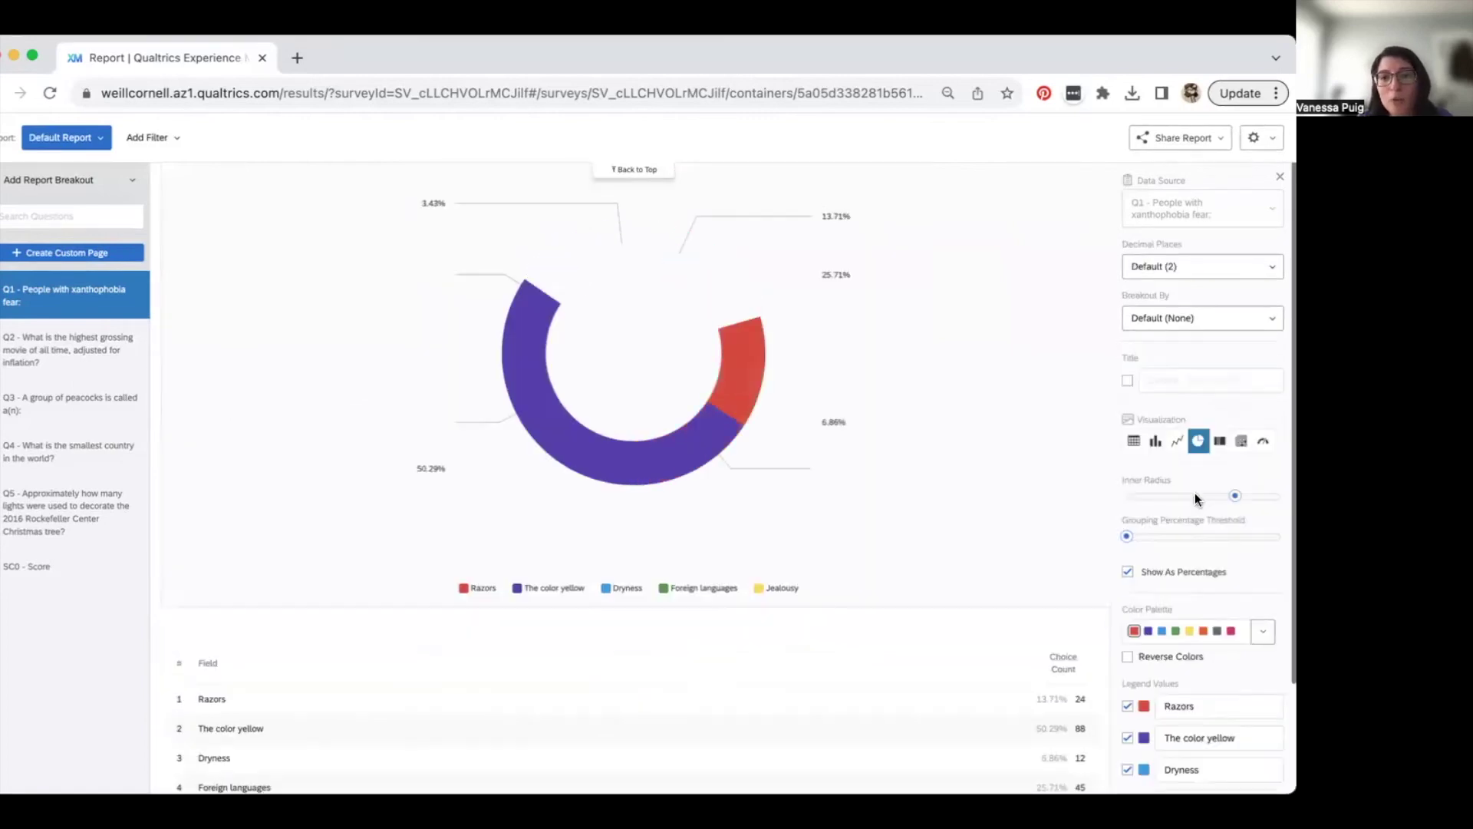
{"action": "scroll", "coordinate": [771, 583], "scroll_direction": "down", "scroll_amount": 5}
{"action": "left_click", "coordinate": [771, 588]}
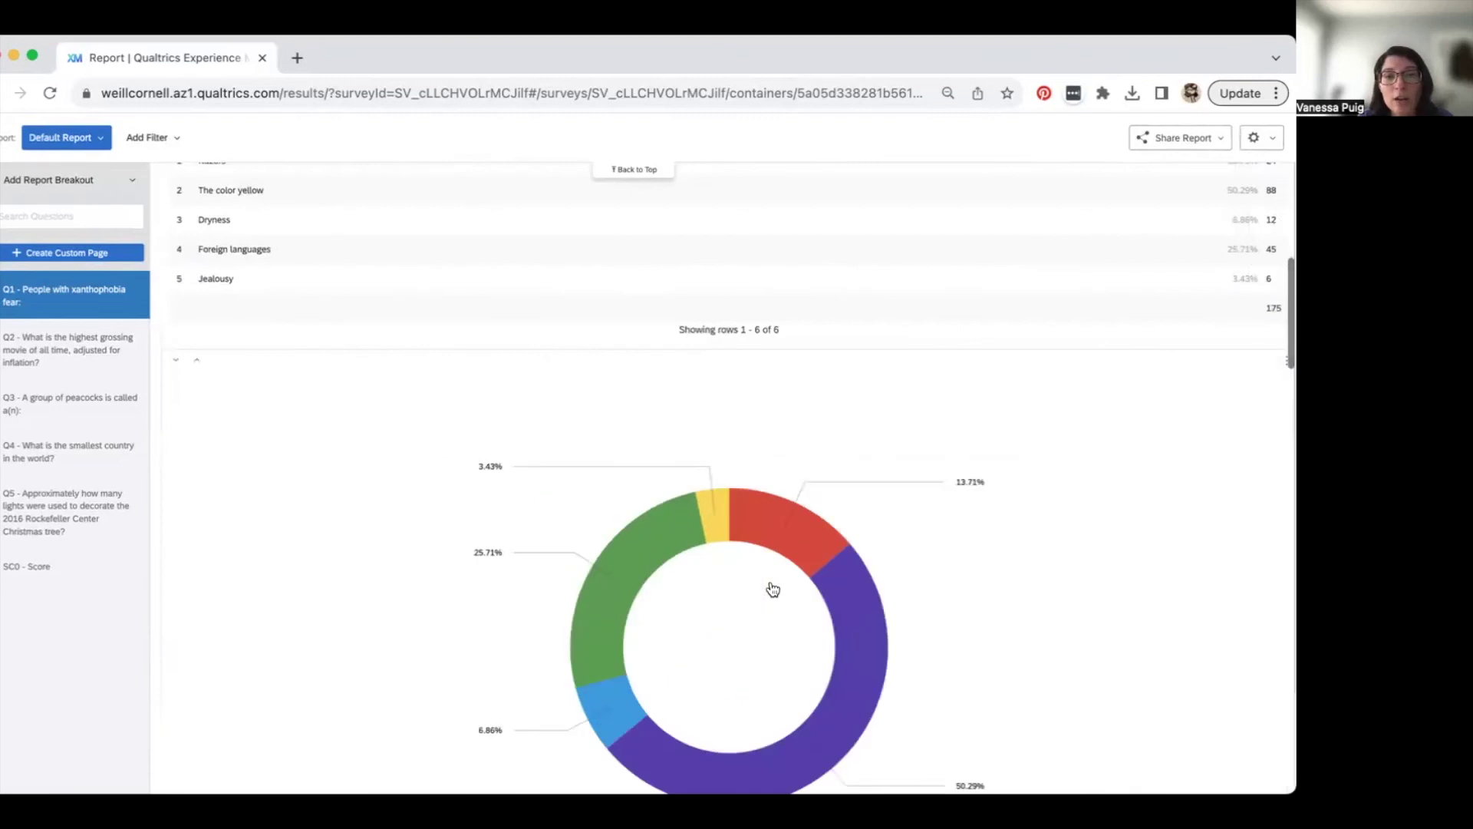
{"action": "scroll", "coordinate": [772, 589], "scroll_direction": "up", "scroll_amount": 3}
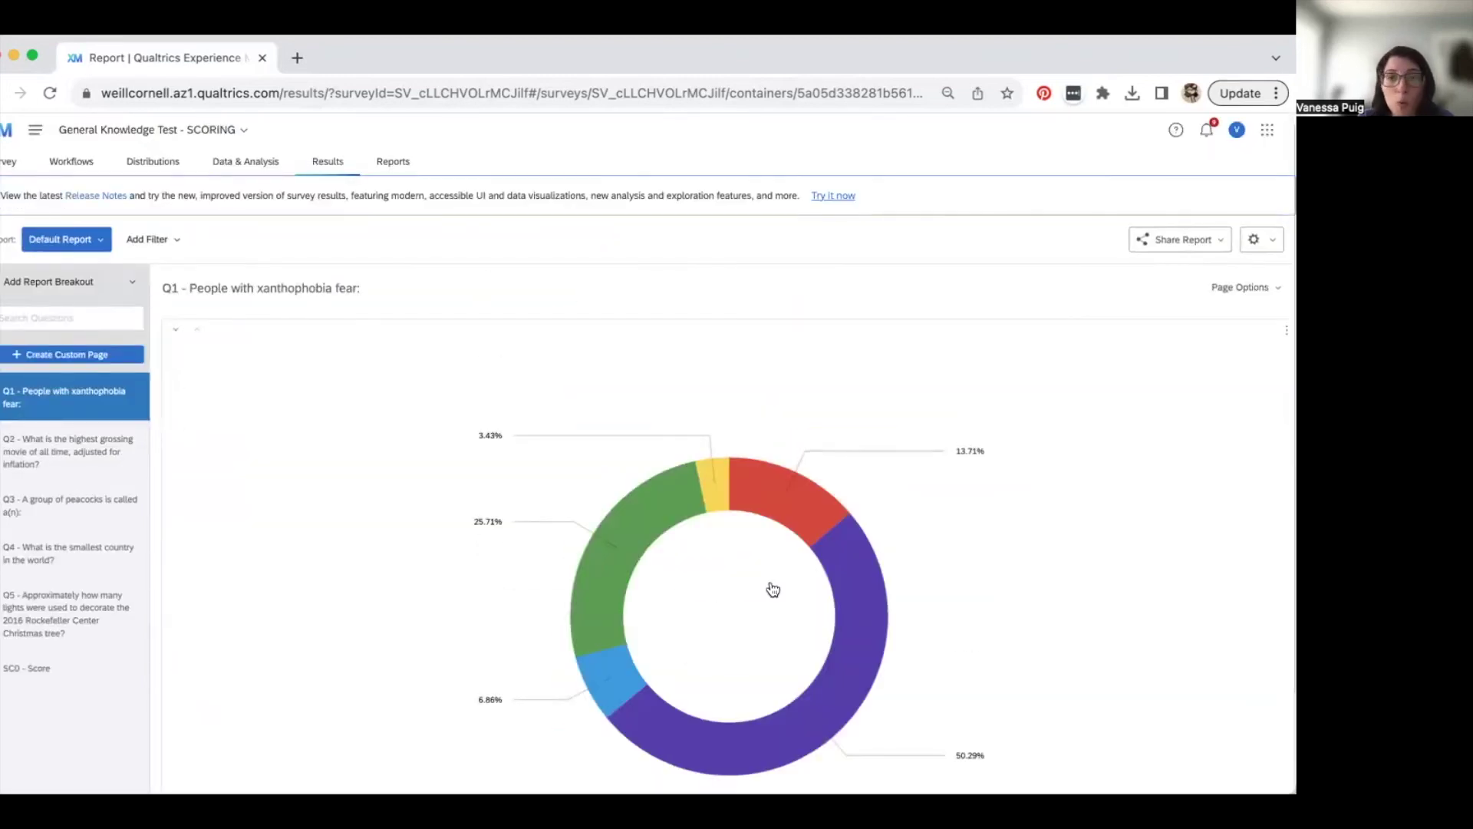
- Review the Q2 and Q3 results, then open Share Report's public link settings
{"action": "left_click", "coordinate": [66, 461]}
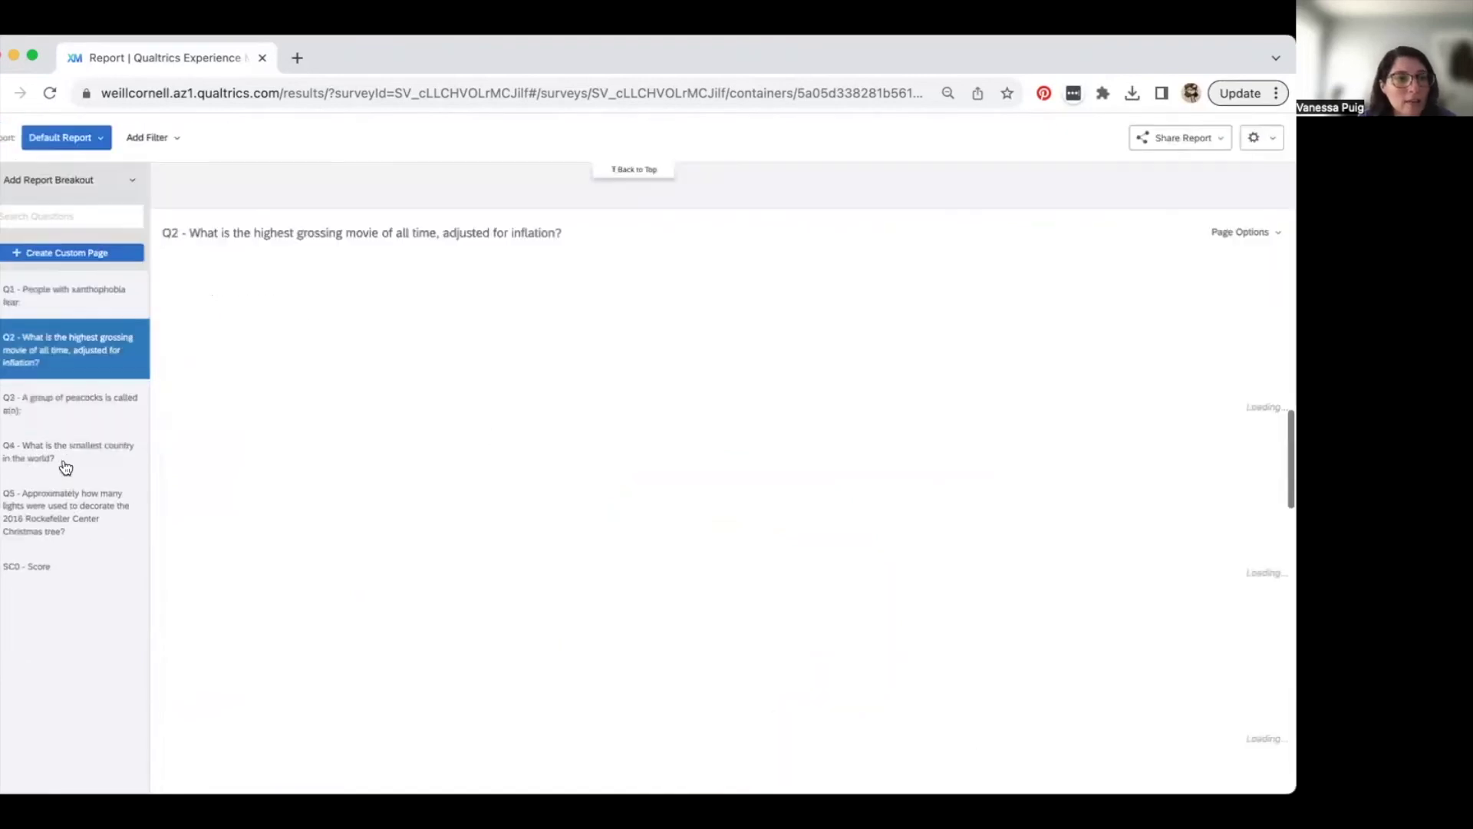
{"action": "left_click", "coordinate": [50, 408]}
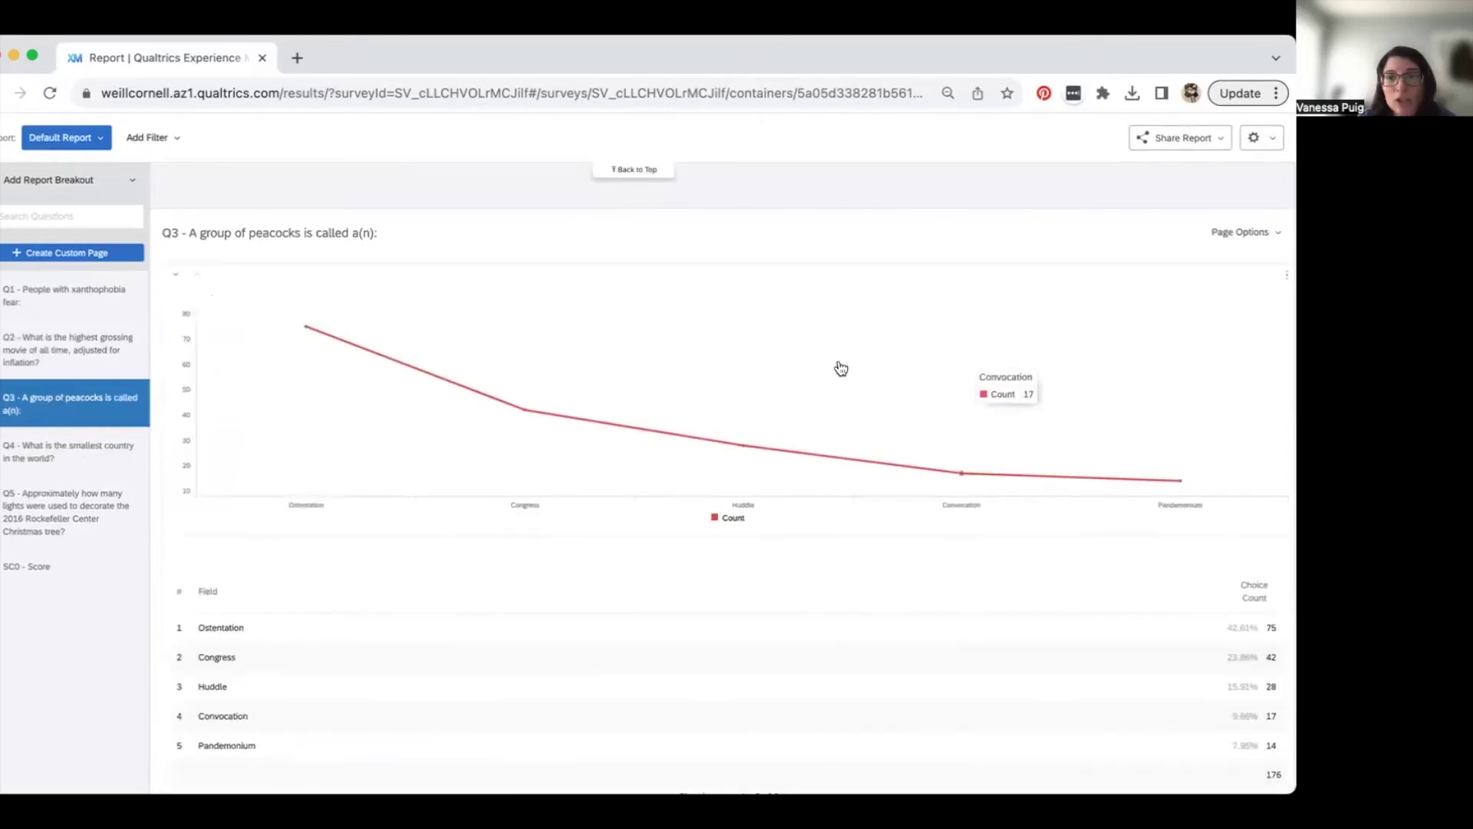
{"action": "scroll", "coordinate": [1055, 214], "scroll_direction": "up", "scroll_amount": 5}
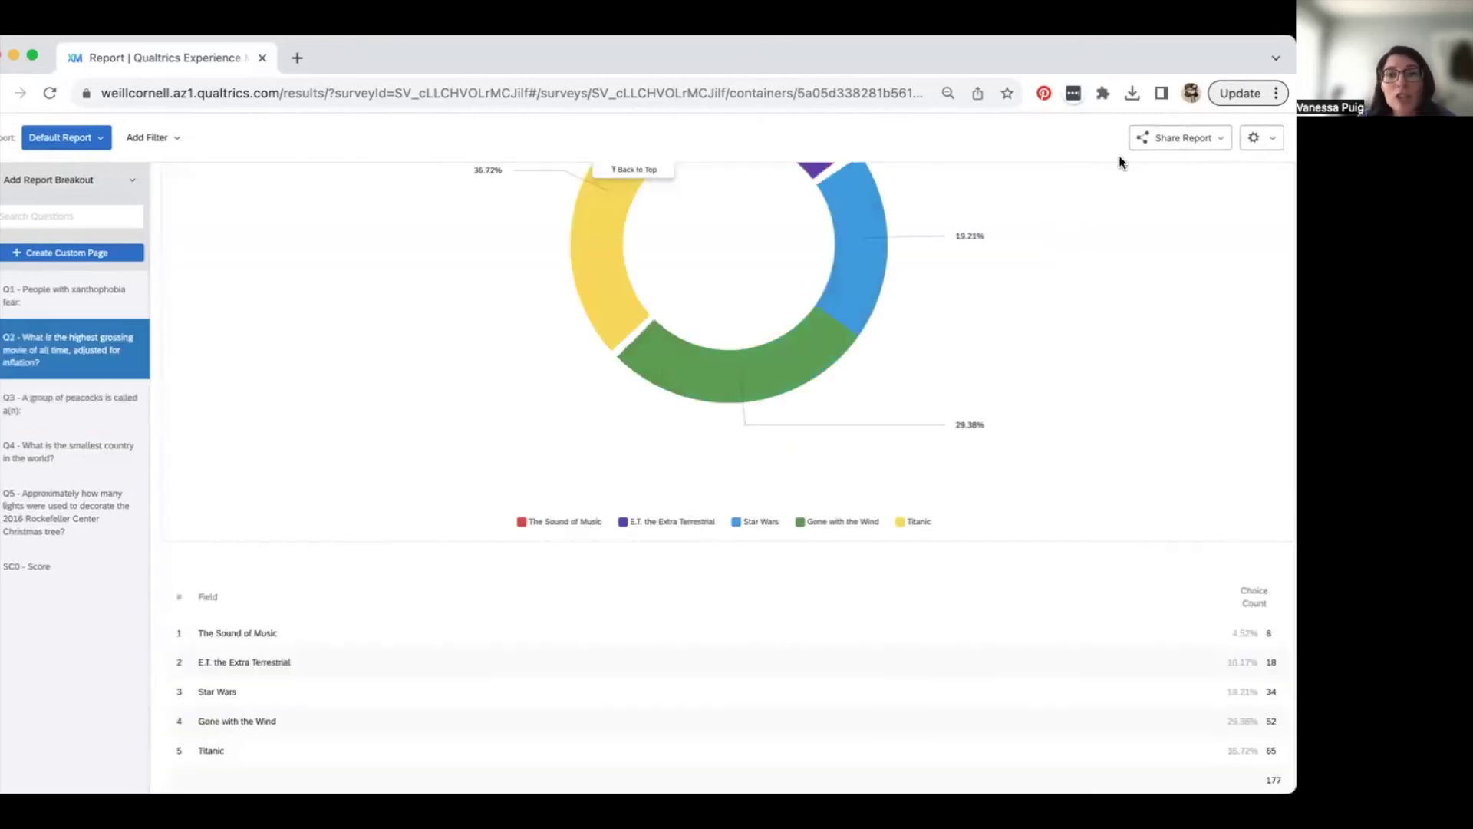
{"action": "left_click", "coordinate": [1208, 139]}
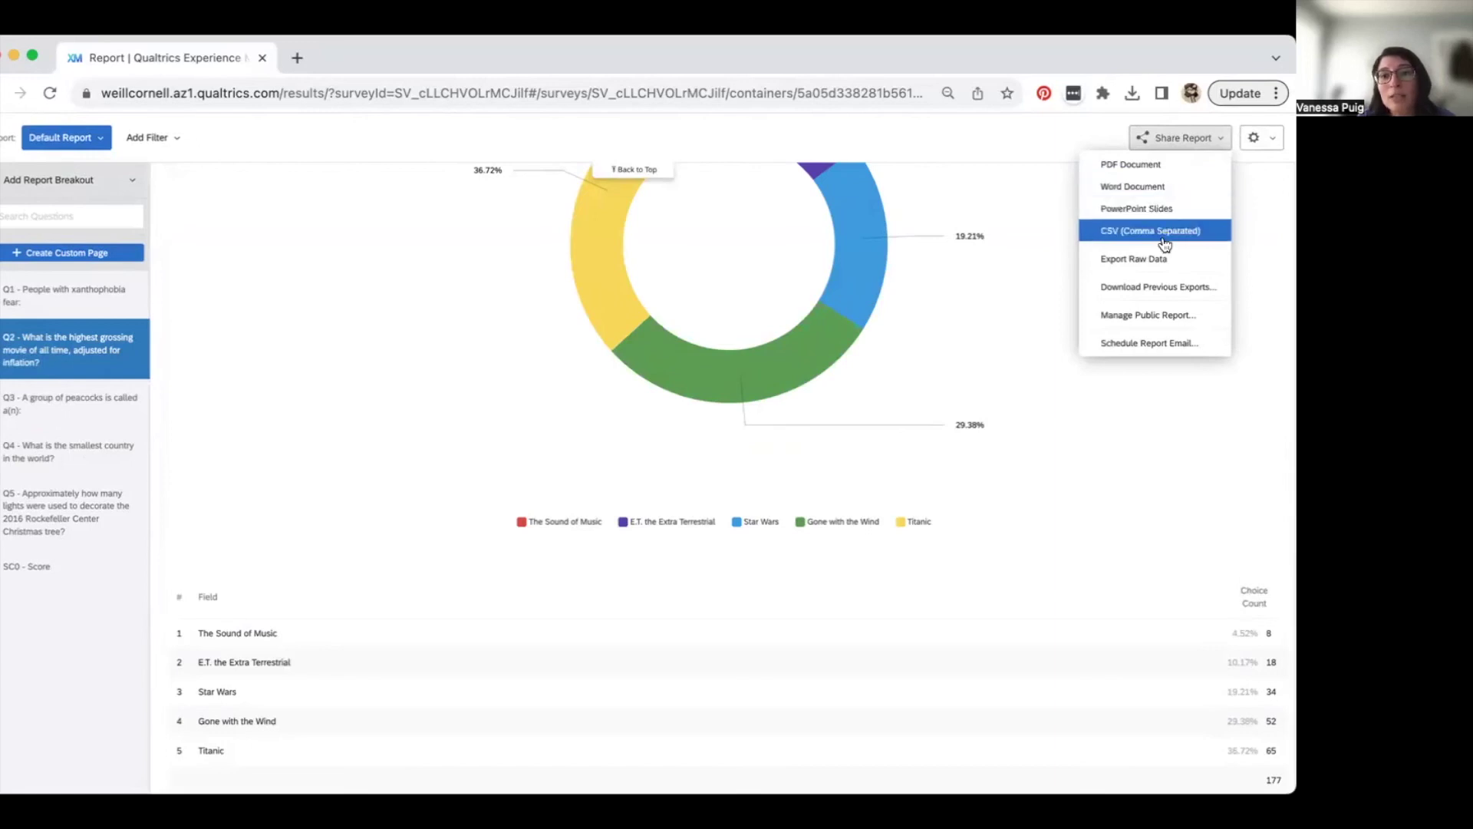
{"action": "left_click", "coordinate": [1165, 317]}
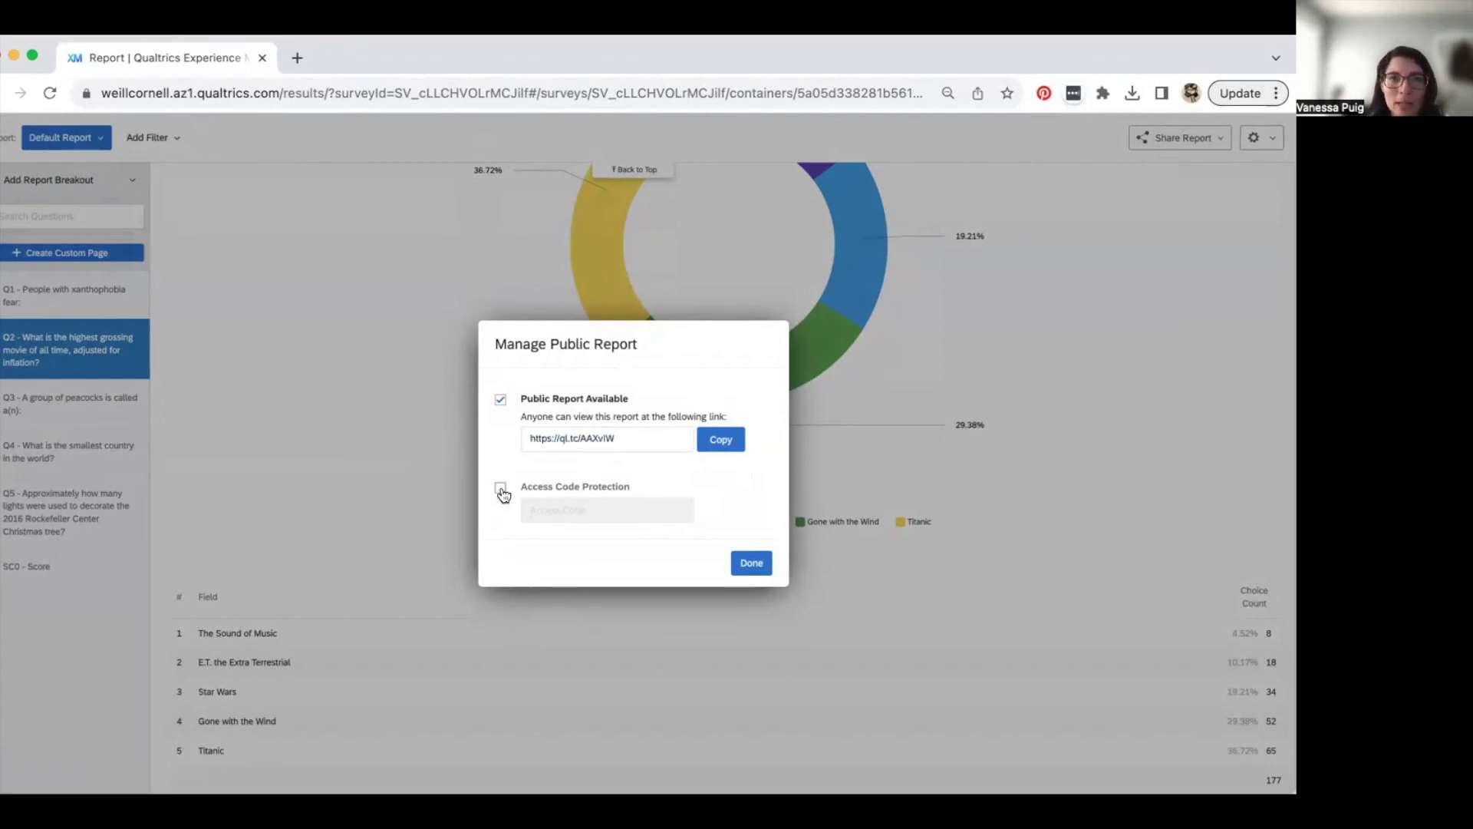
{"action": "left_click", "coordinate": [751, 565]}
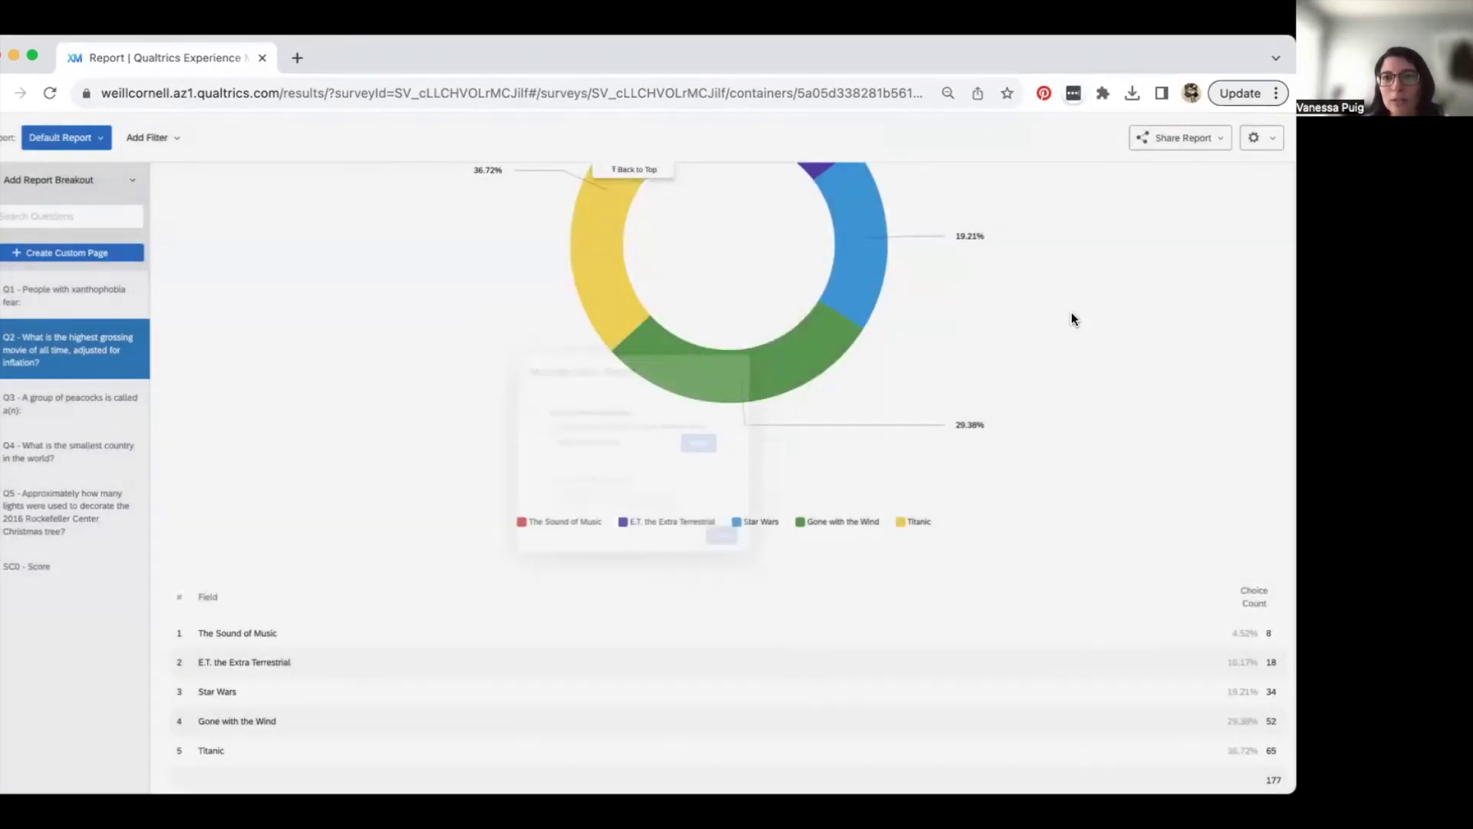
{"action": "left_click", "coordinate": [1180, 138]}
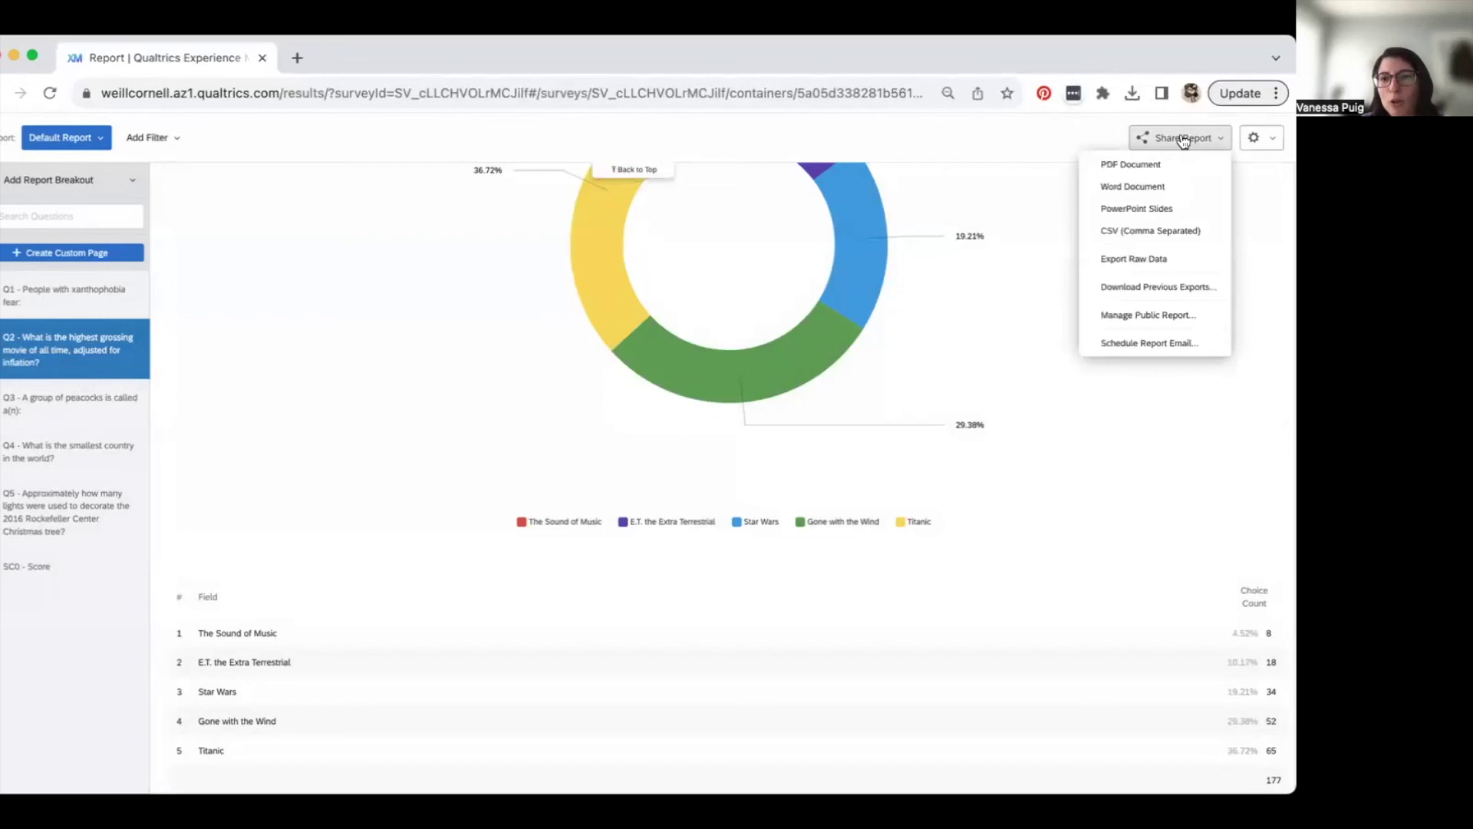
{"action": "left_click", "coordinate": [1197, 343]}
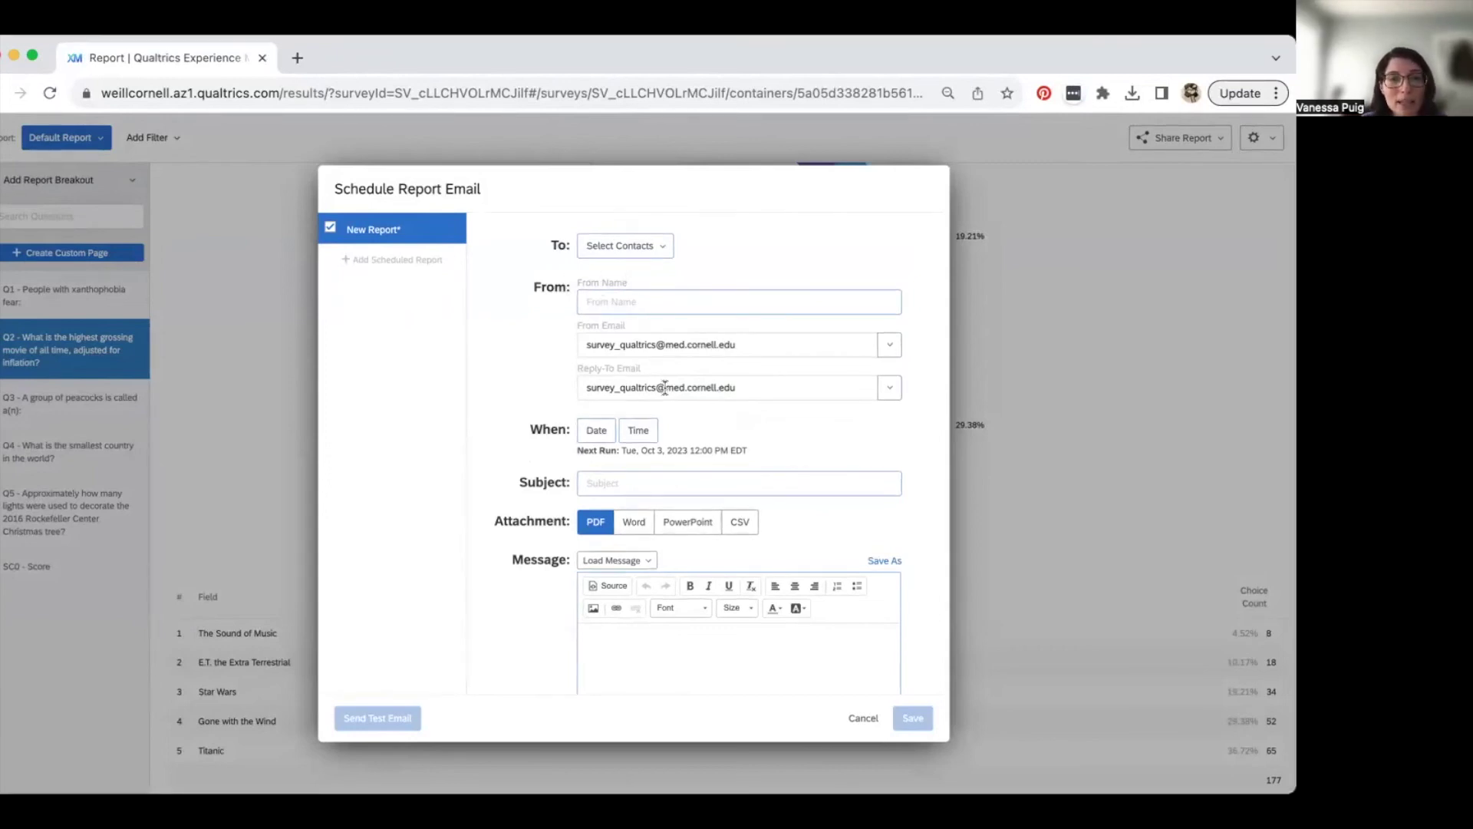
- Look through the Schedule Report Email form and cancel it without saving
{"action": "scroll", "coordinate": [665, 387], "scroll_direction": "down", "scroll_amount": 3}
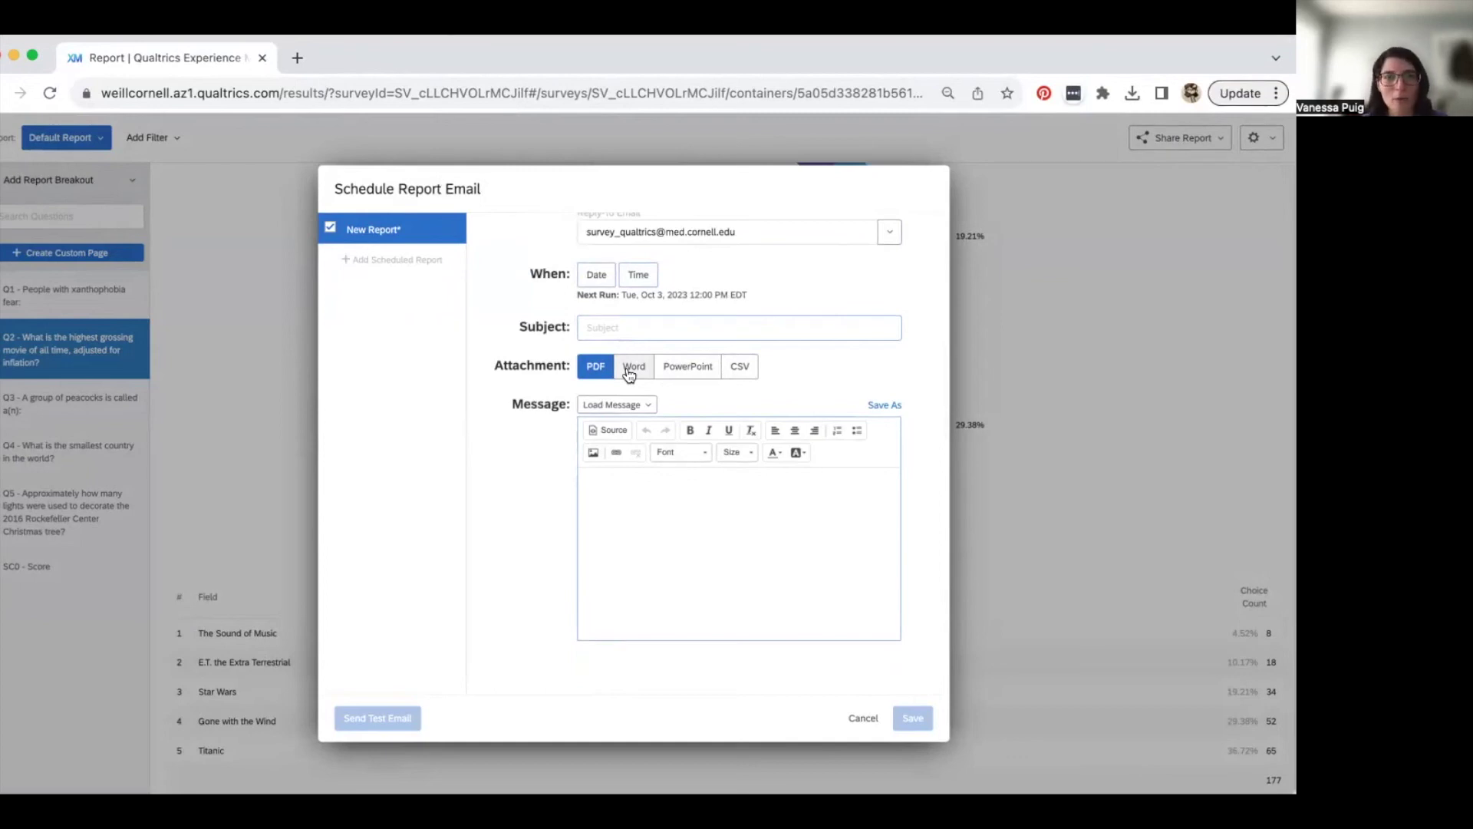
{"action": "scroll", "coordinate": [692, 419], "scroll_direction": "up", "scroll_amount": 3}
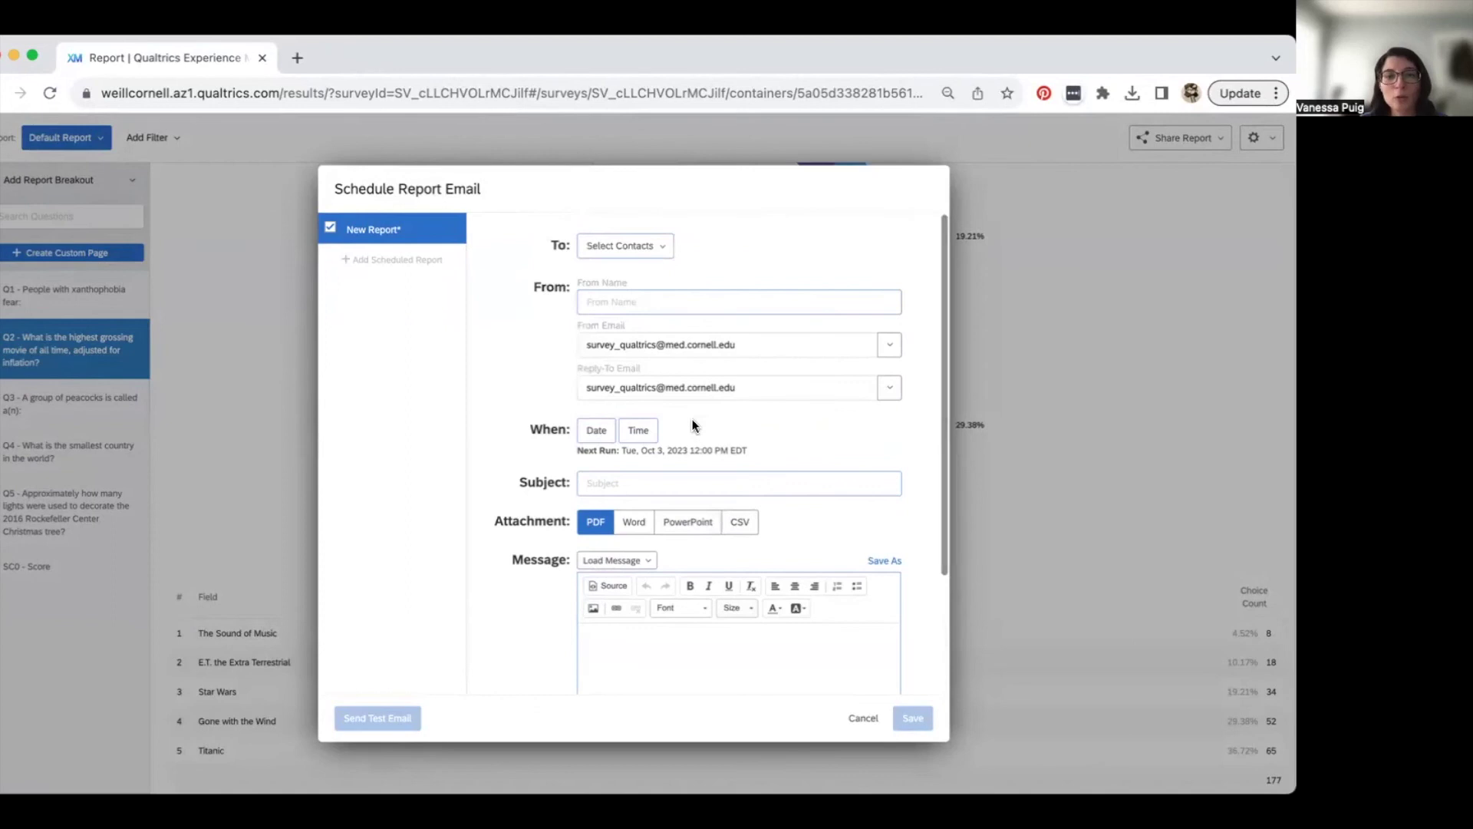
{"action": "left_click", "coordinate": [863, 719]}
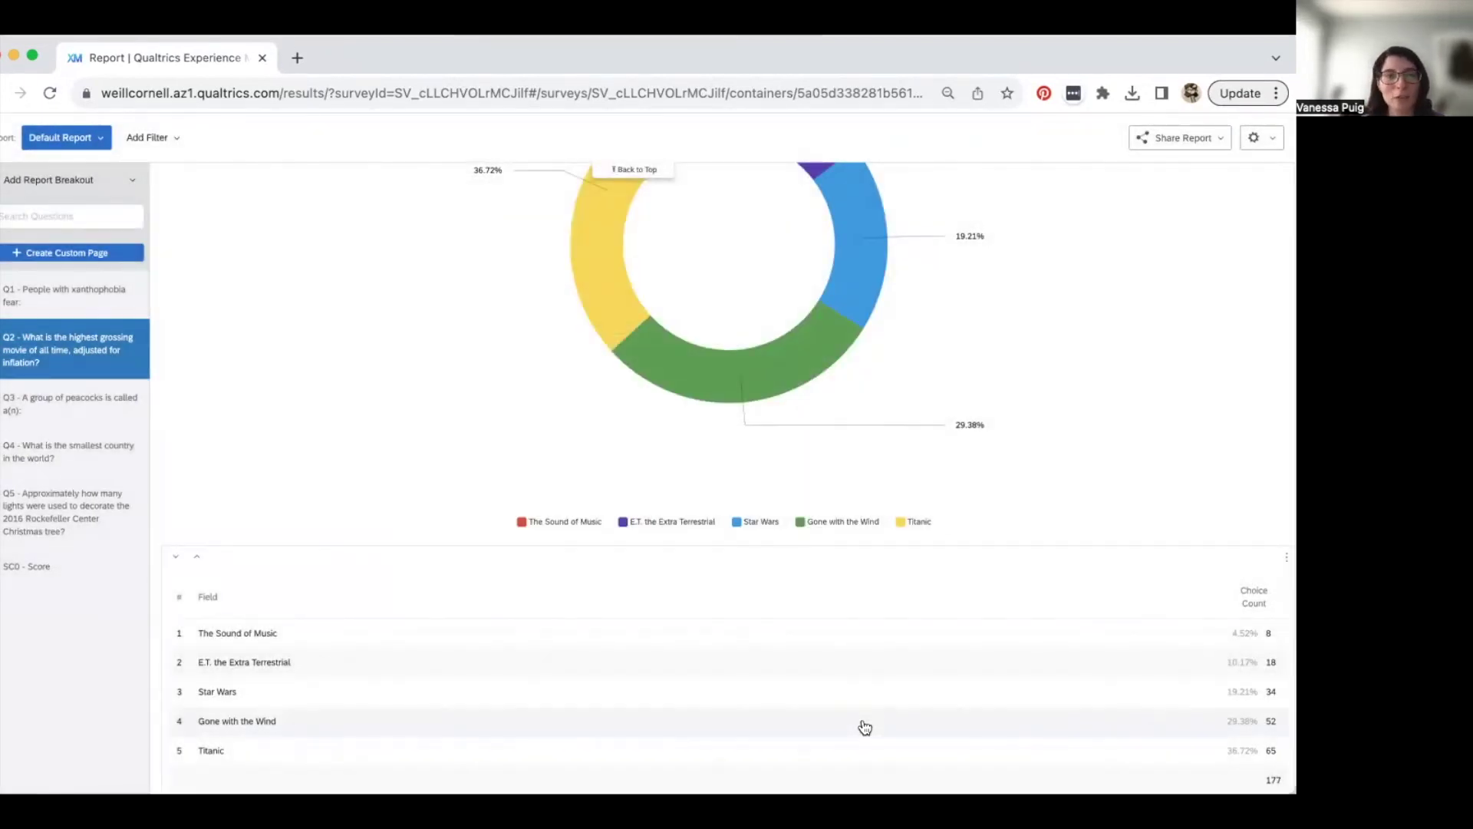
{"action": "scroll", "coordinate": [736, 438], "scroll_direction": "up", "scroll_amount": 8}
- Check the Q1 bar chart response counts, then return to the Qualtrics home page
{"action": "mouse_move", "coordinate": [498, 277]}
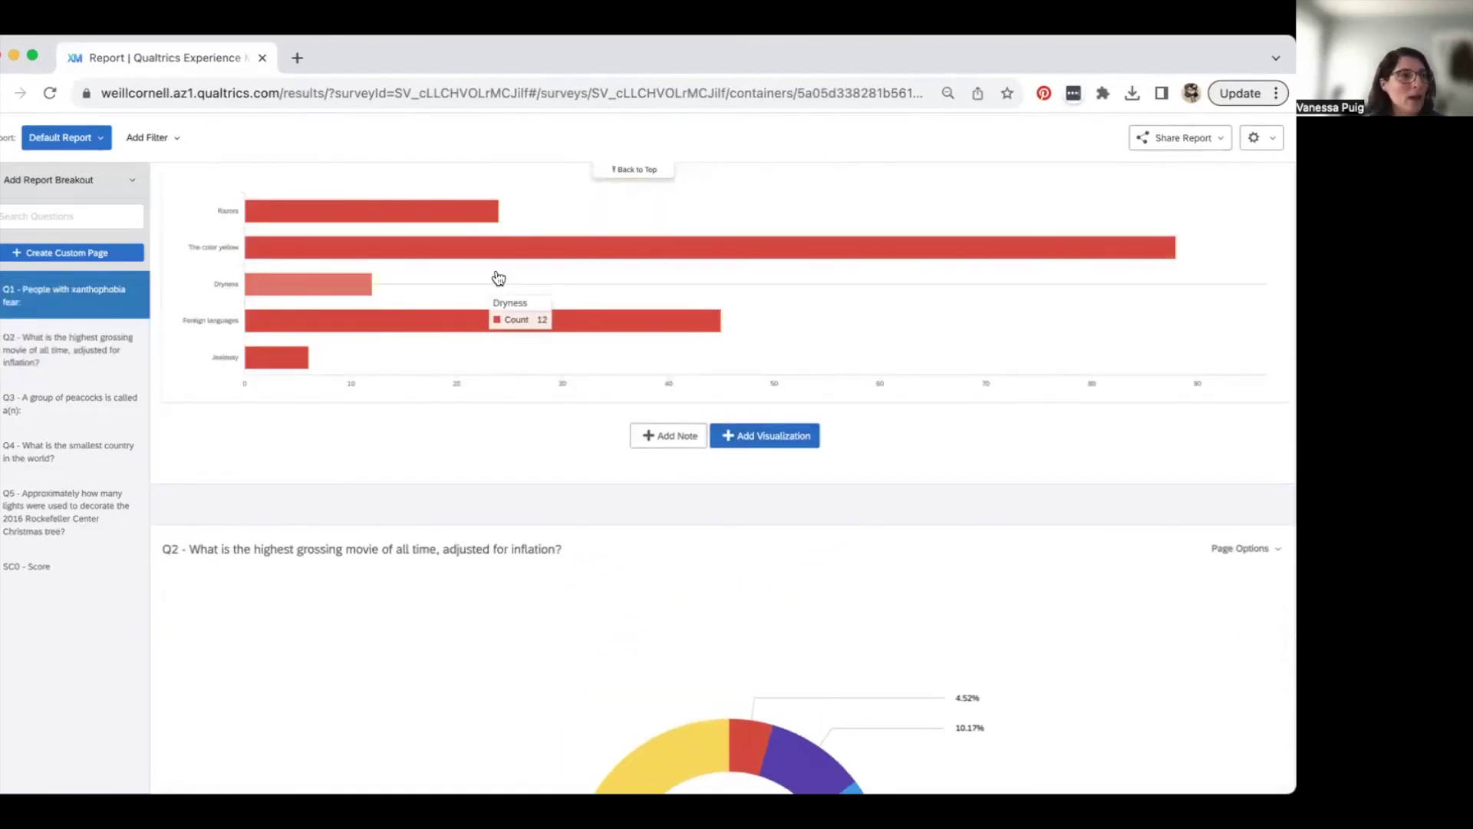
{"action": "mouse_move", "coordinate": [470, 256]}
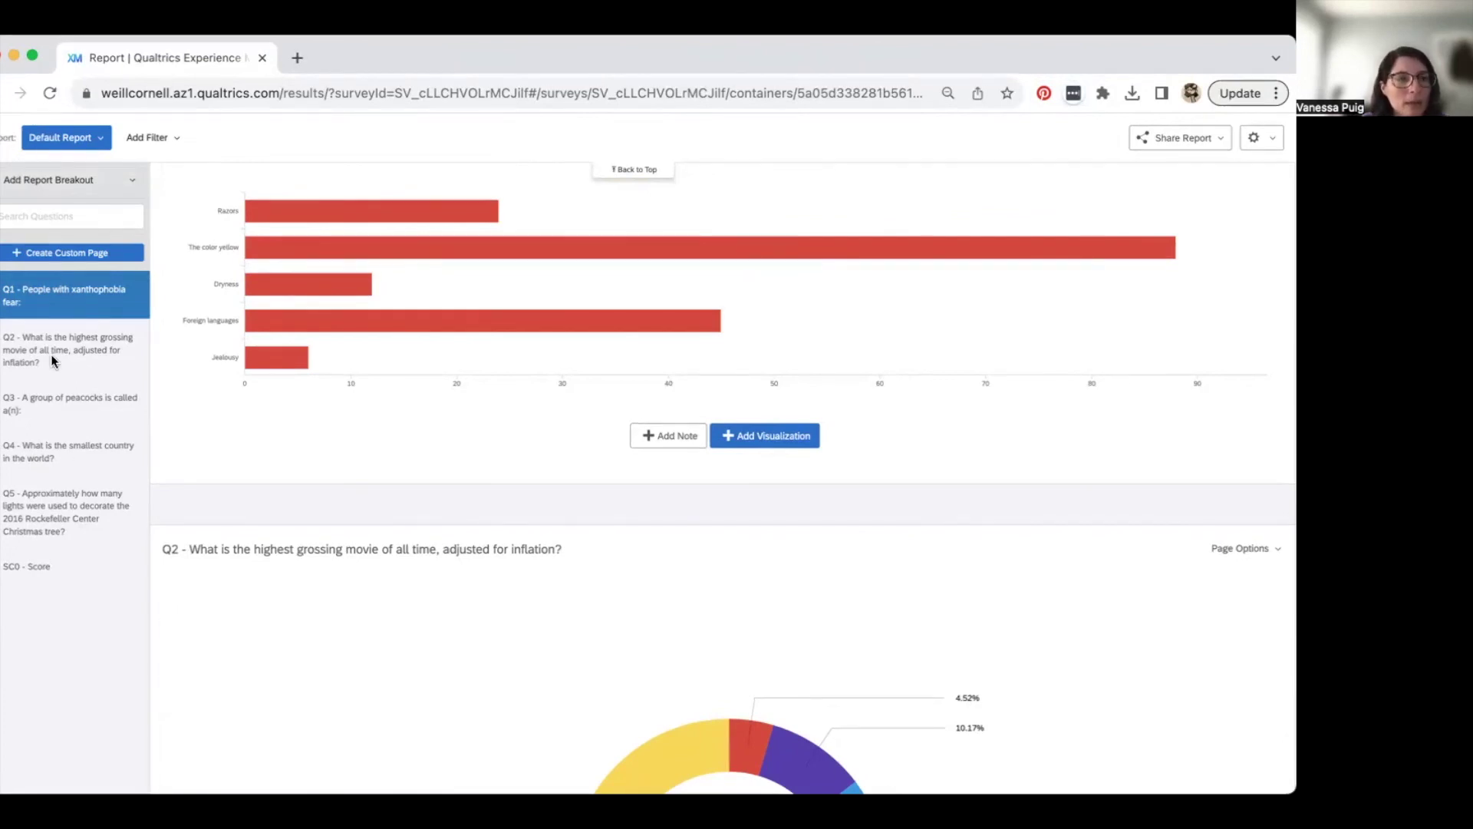
{"action": "scroll", "coordinate": [106, 219], "scroll_direction": "up", "scroll_amount": 1}
{"action": "scroll", "coordinate": [109, 222], "scroll_direction": "down", "scroll_amount": 1}
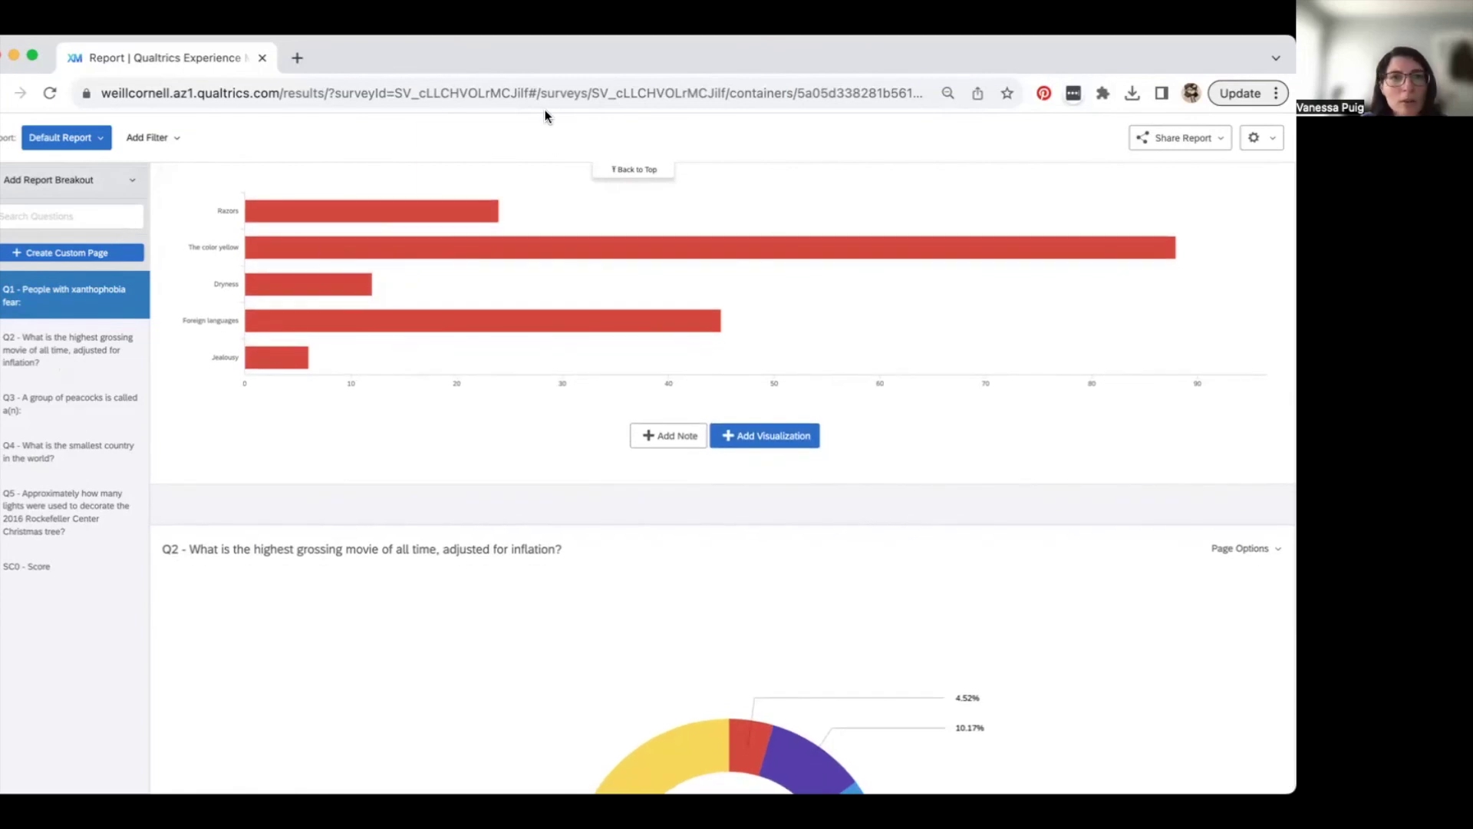
{"action": "left_click", "coordinate": [7, 91]}
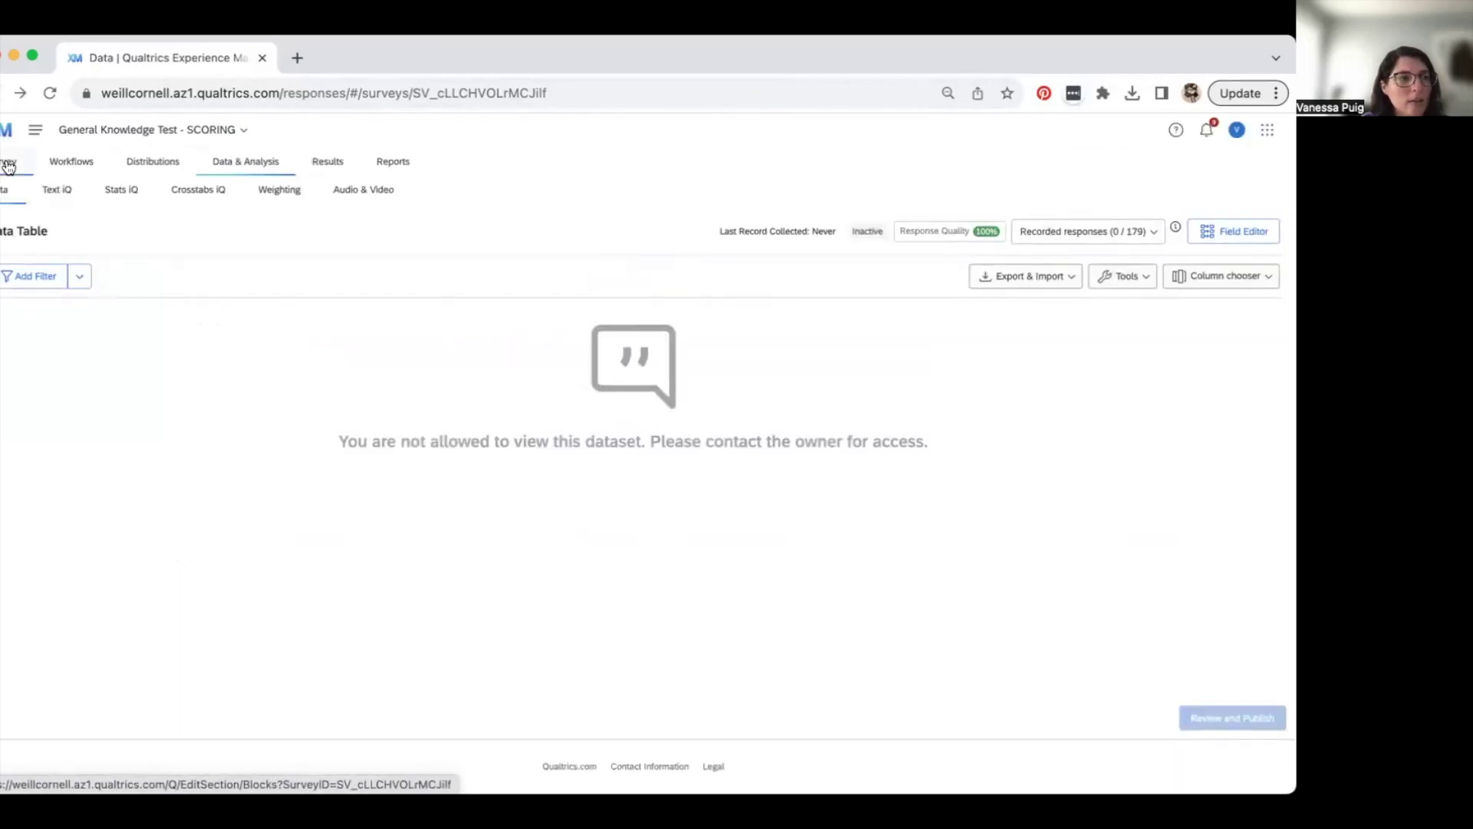
{"action": "left_click", "coordinate": [4, 135]}
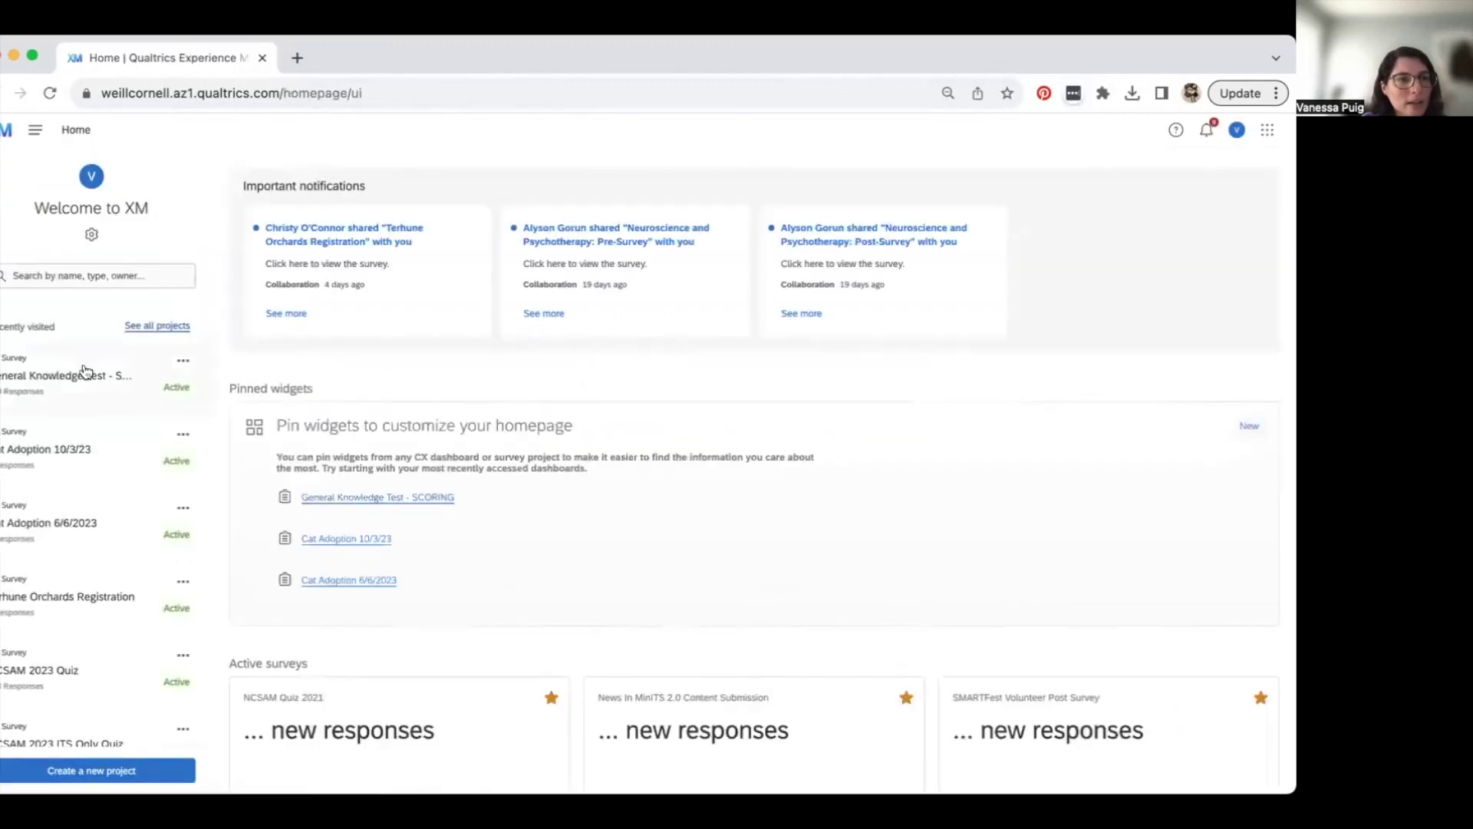
- Open the Cat Adoption 10/3/23 survey and browse its Look and feel theme list
{"action": "left_click", "coordinate": [75, 464]}
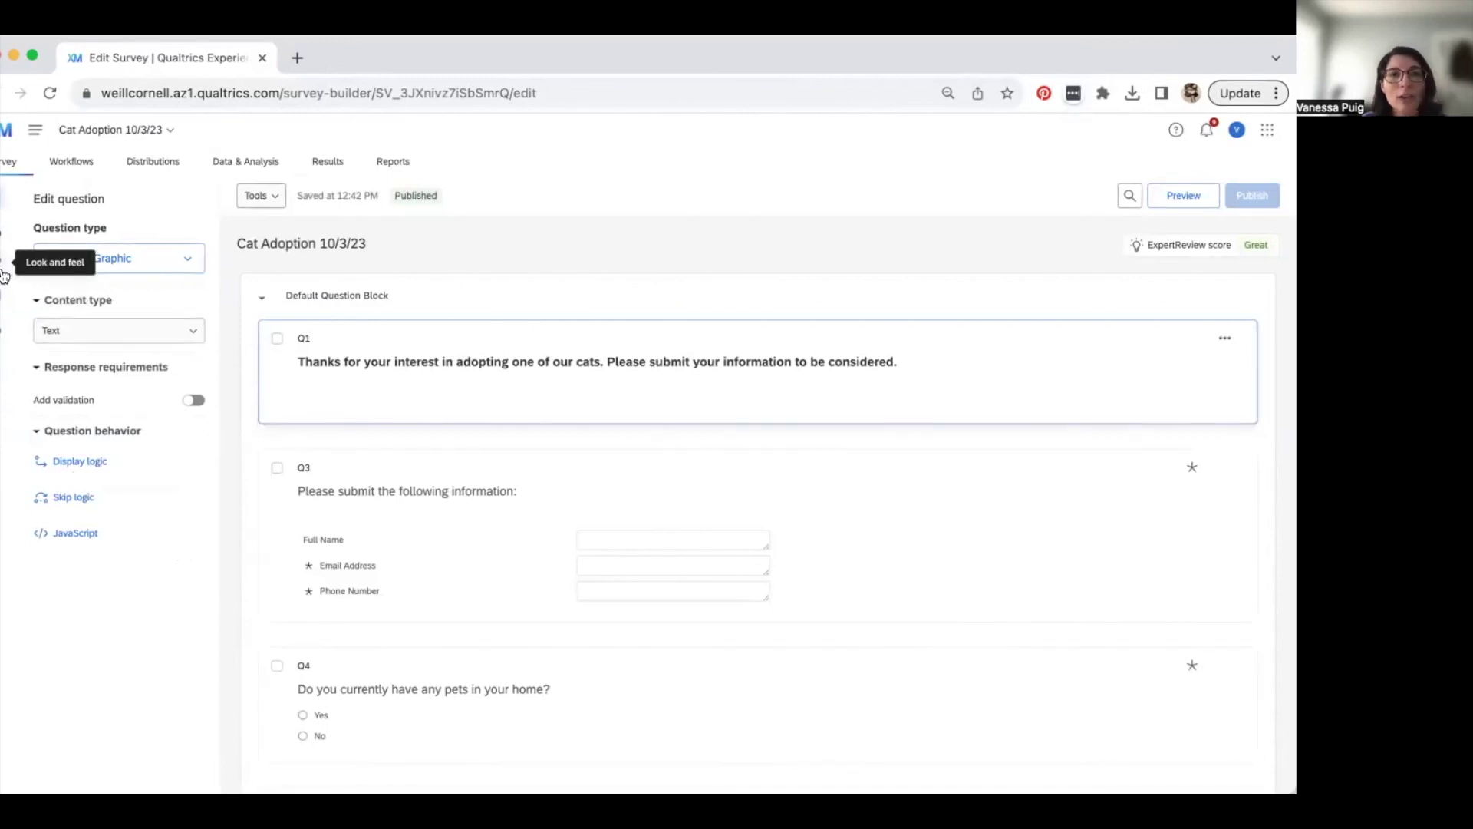
{"action": "left_click", "coordinate": [4, 273]}
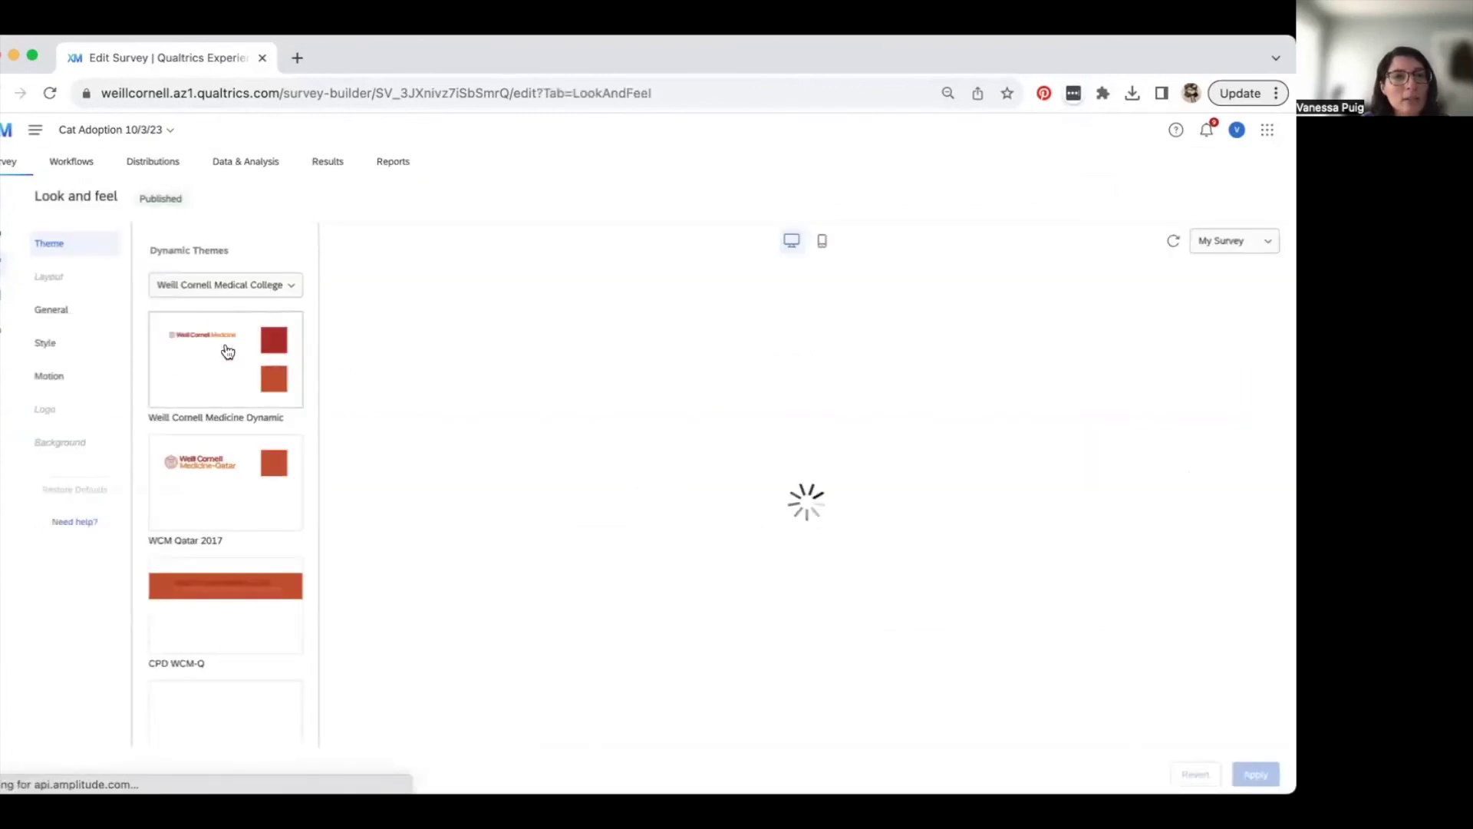
{"action": "scroll", "coordinate": [233, 492], "scroll_direction": "down", "scroll_amount": 2}
{"action": "scroll", "coordinate": [234, 489], "scroll_direction": "up", "scroll_amount": 2}
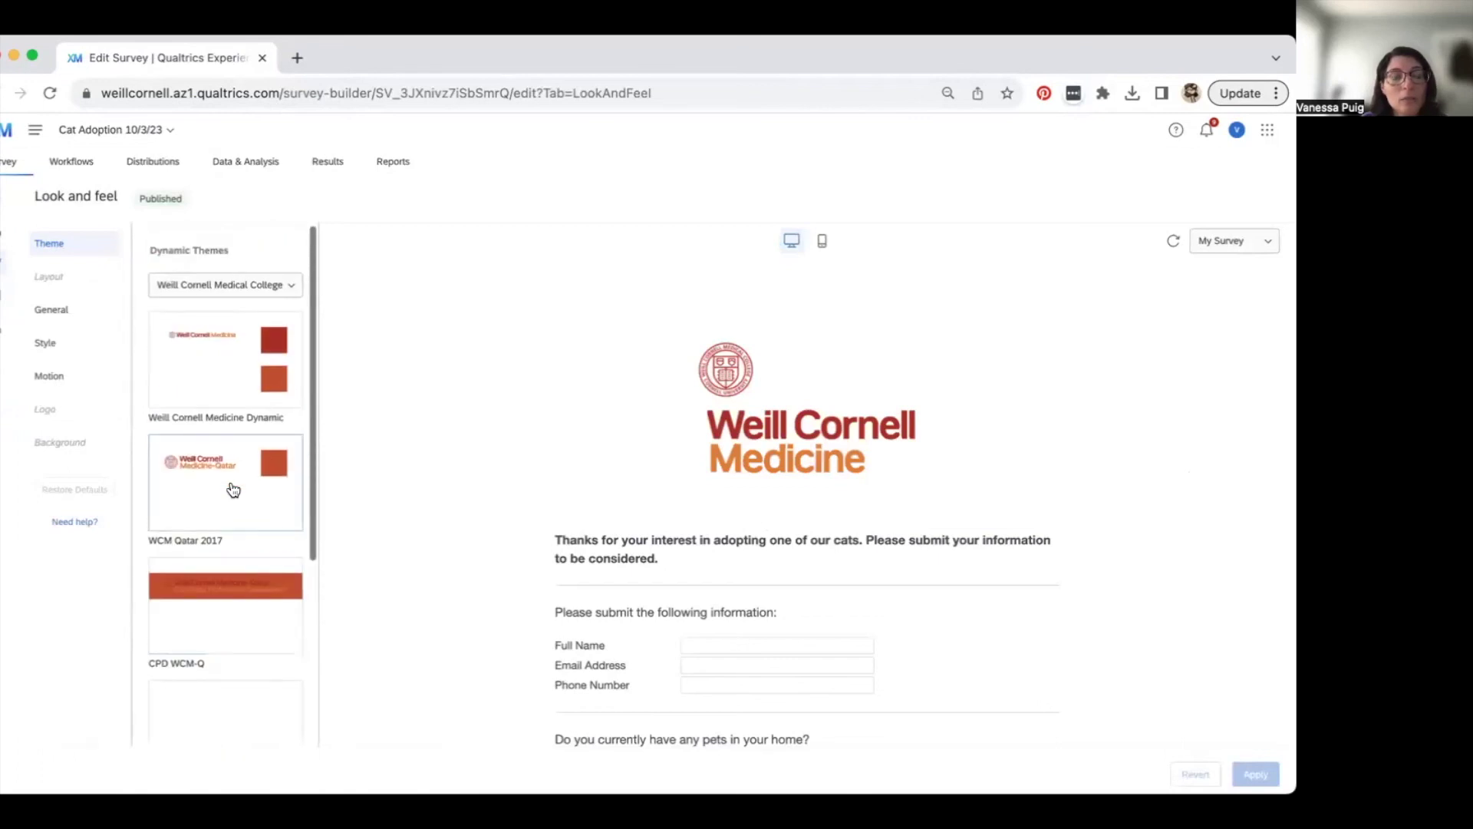
{"action": "scroll", "coordinate": [233, 489], "scroll_direction": "down", "scroll_amount": 4}
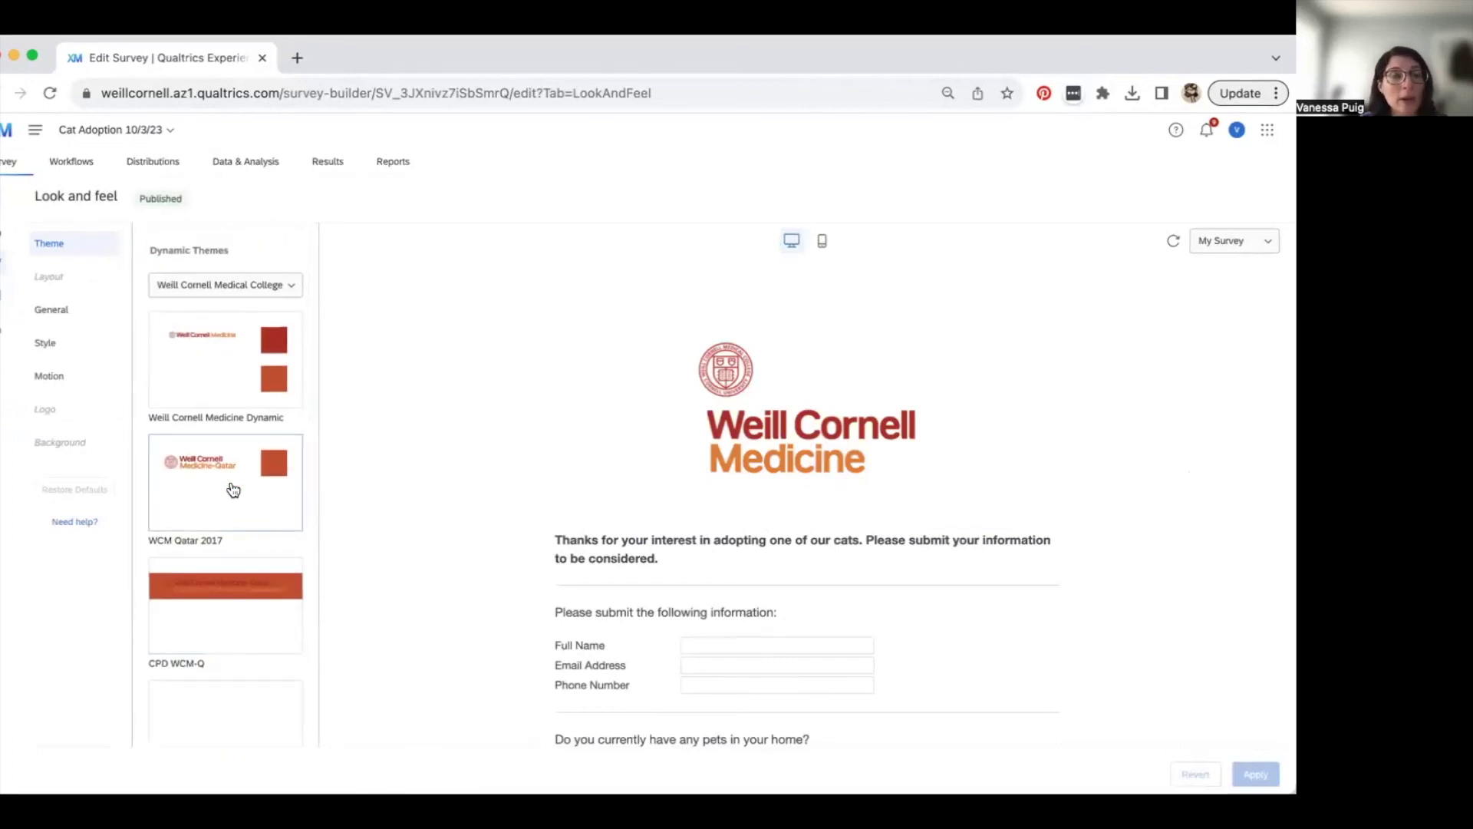
{"action": "scroll", "coordinate": [233, 489], "scroll_direction": "up", "scroll_amount": 4}
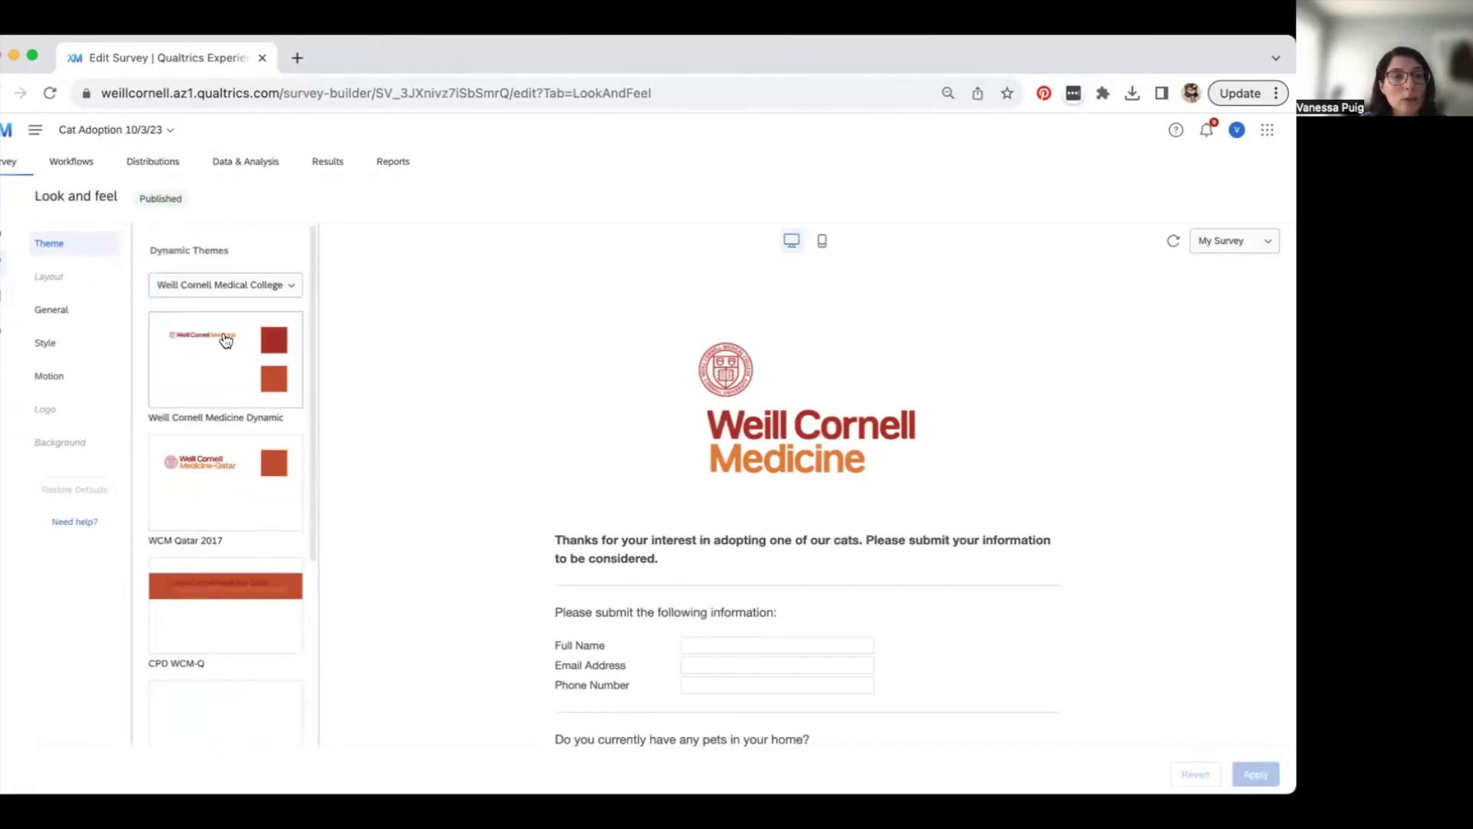
{"action": "scroll", "coordinate": [230, 442], "scroll_direction": "down", "scroll_amount": 5}
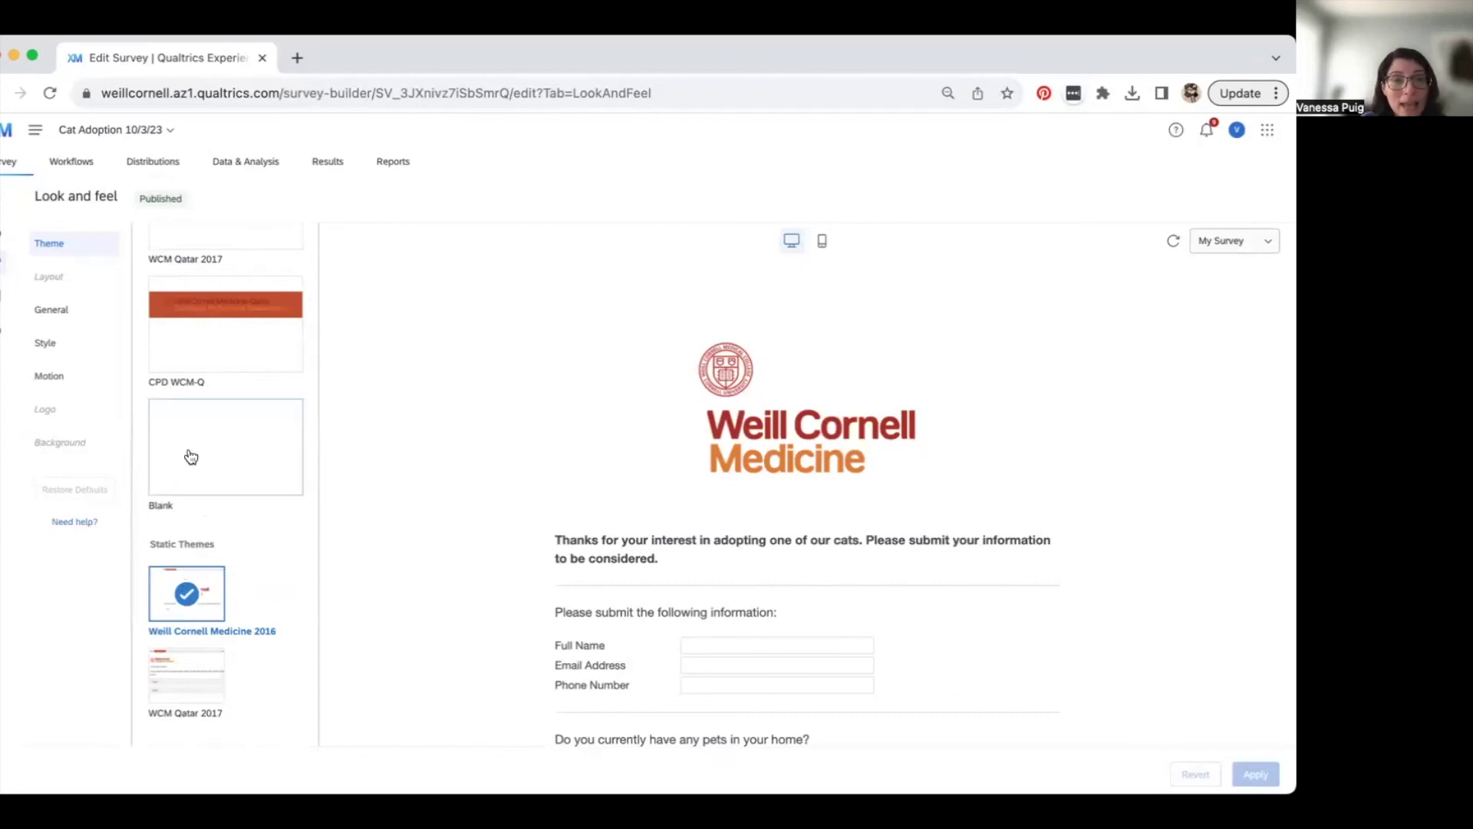
{"action": "scroll", "coordinate": [131, 389], "scroll_direction": "up", "scroll_amount": 4}
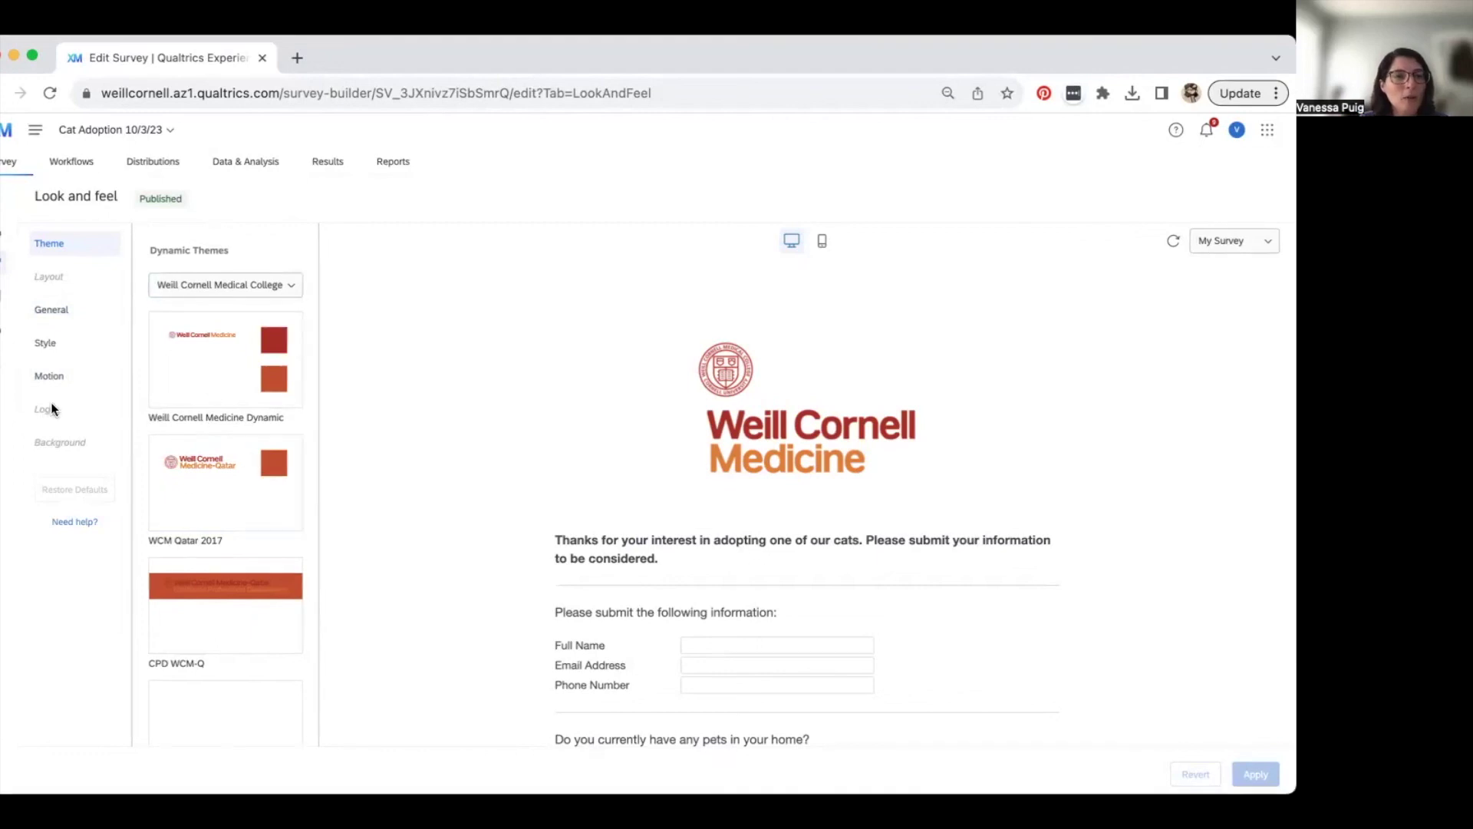
{"action": "scroll", "coordinate": [205, 534], "scroll_direction": "down", "scroll_amount": 1}
{"action": "scroll", "coordinate": [206, 534], "scroll_direction": "down", "scroll_amount": 4}
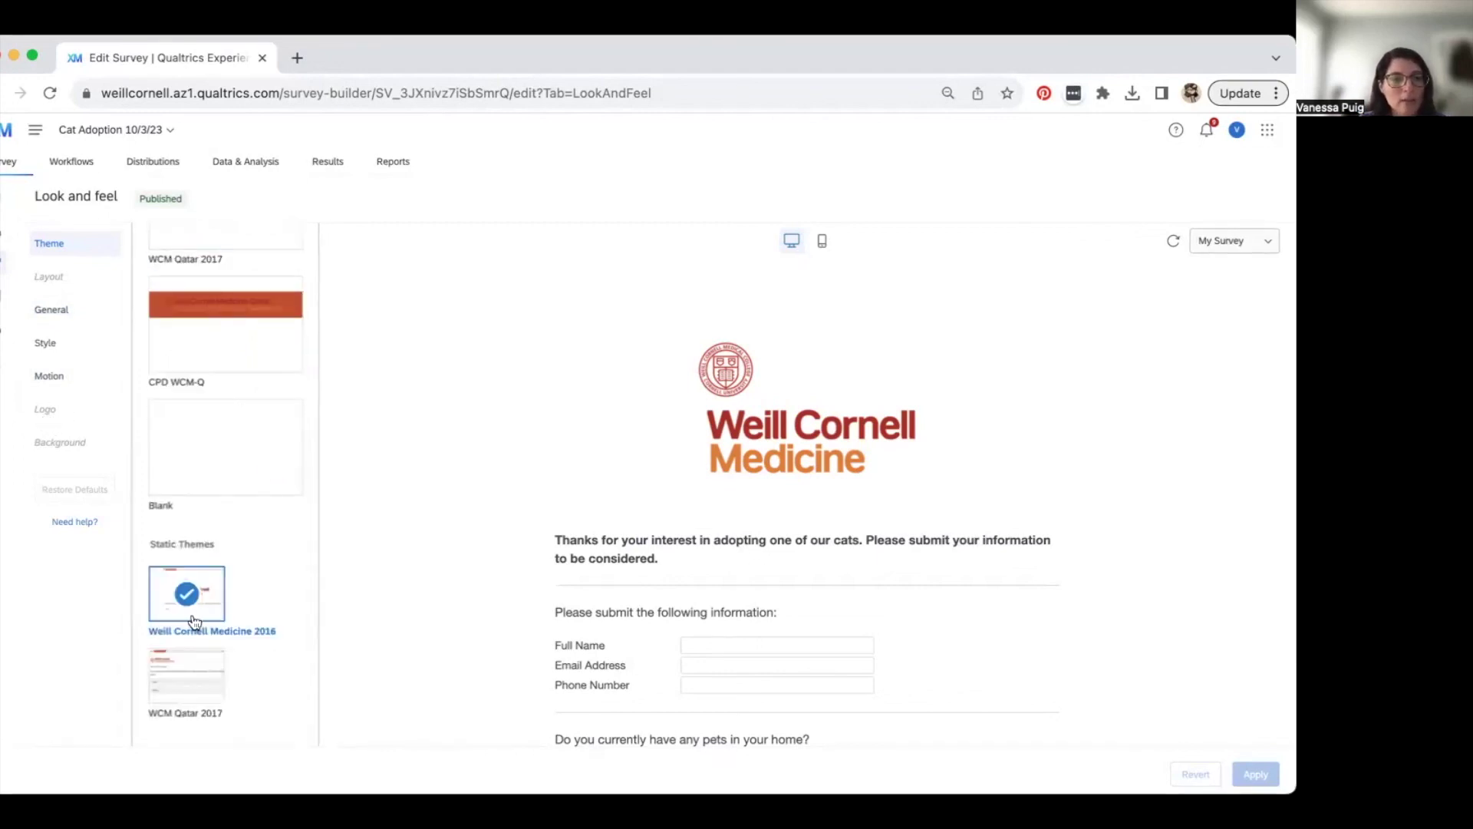
{"action": "scroll", "coordinate": [201, 589], "scroll_direction": "up", "scroll_amount": 5}
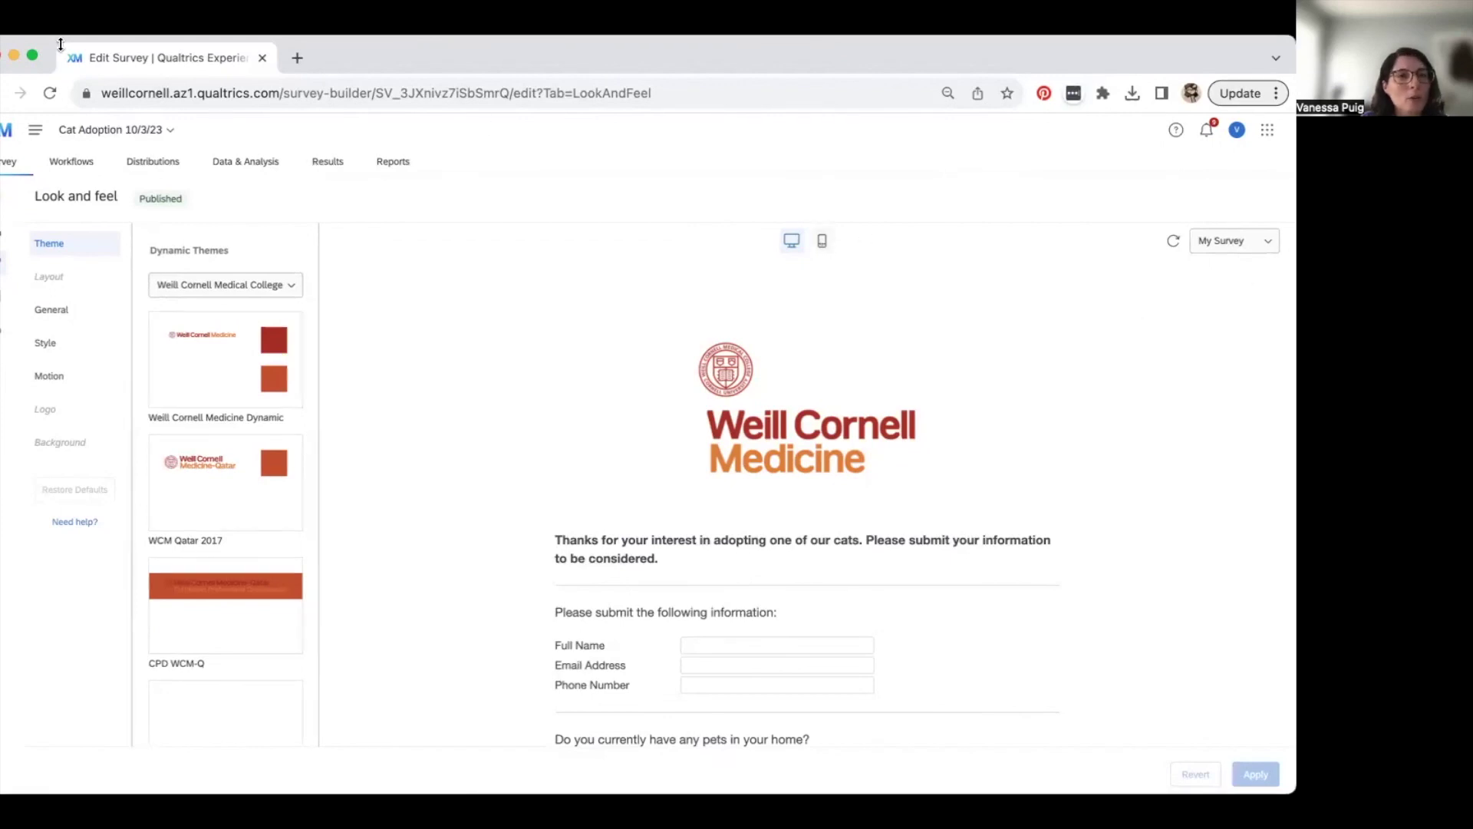
- Back in the builder, inspect Q6's Potato choice options unchanged, then open the End of Survey message
{"action": "left_click", "coordinate": [3, 196]}
{"action": "scroll", "coordinate": [600, 669], "scroll_direction": "down", "scroll_amount": 10}
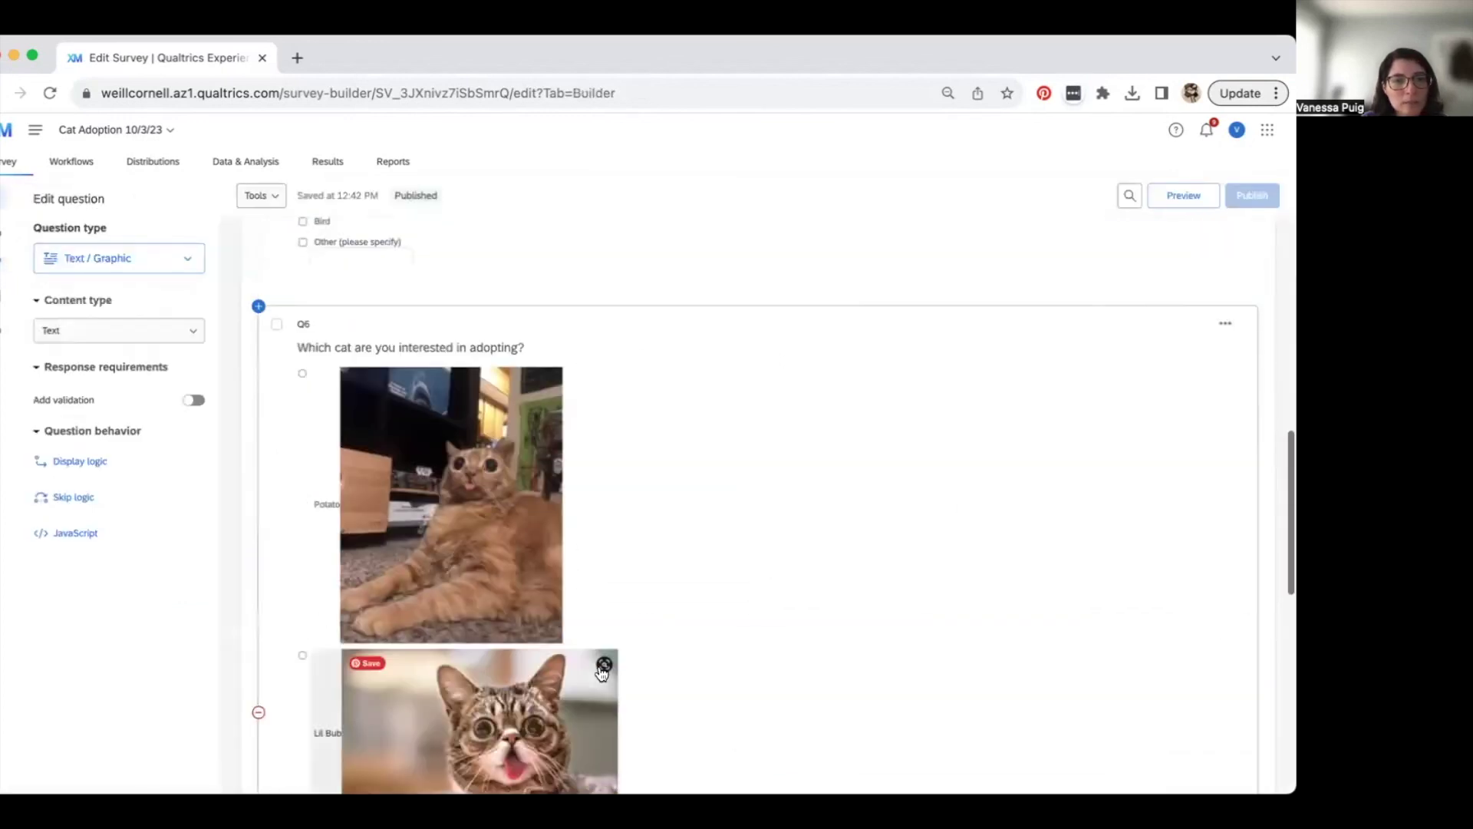
{"action": "left_click", "coordinate": [329, 506]}
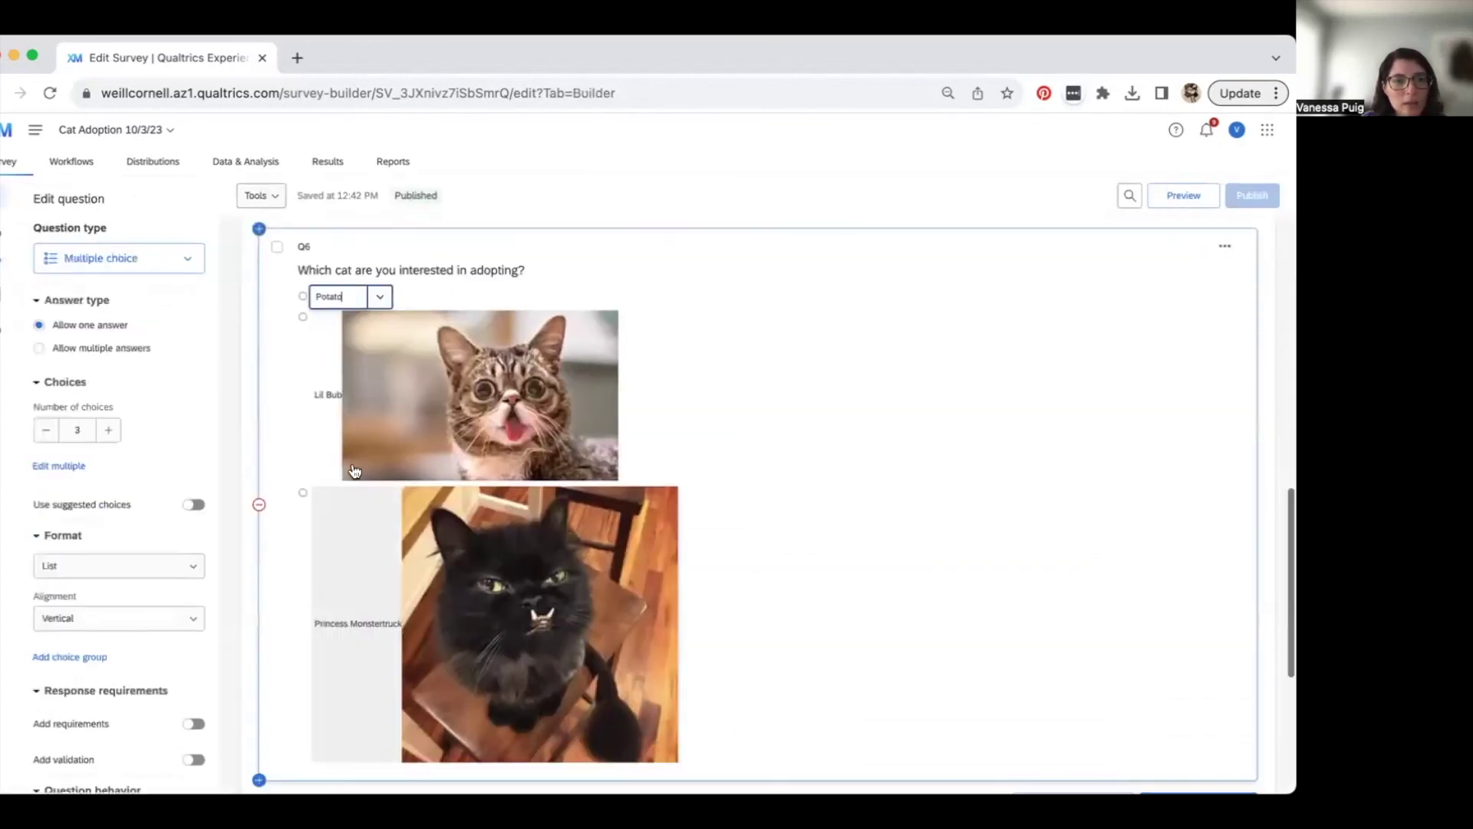
{"action": "left_click", "coordinate": [379, 298]}
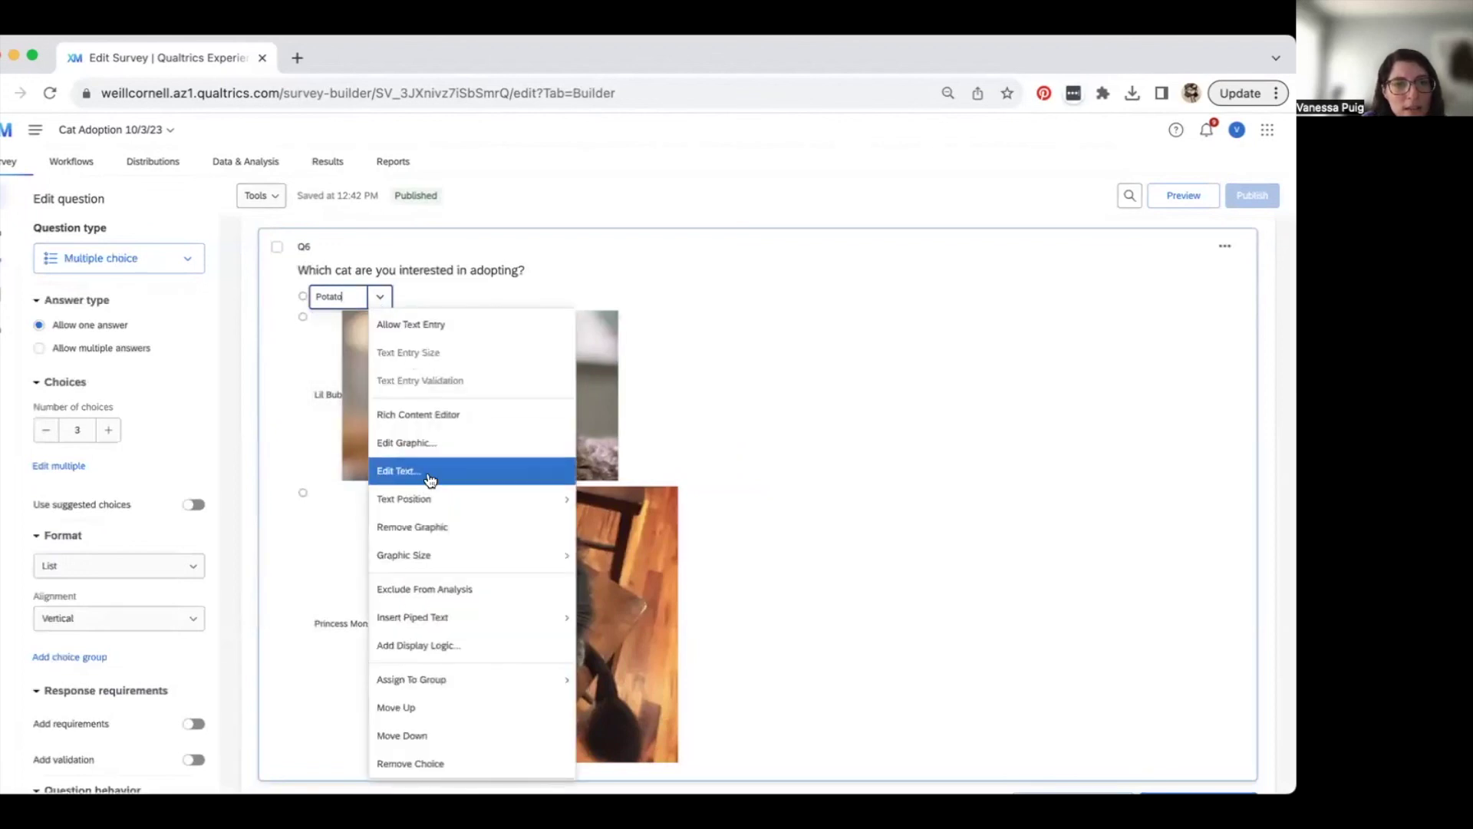
{"action": "mouse_move", "coordinate": [436, 553]}
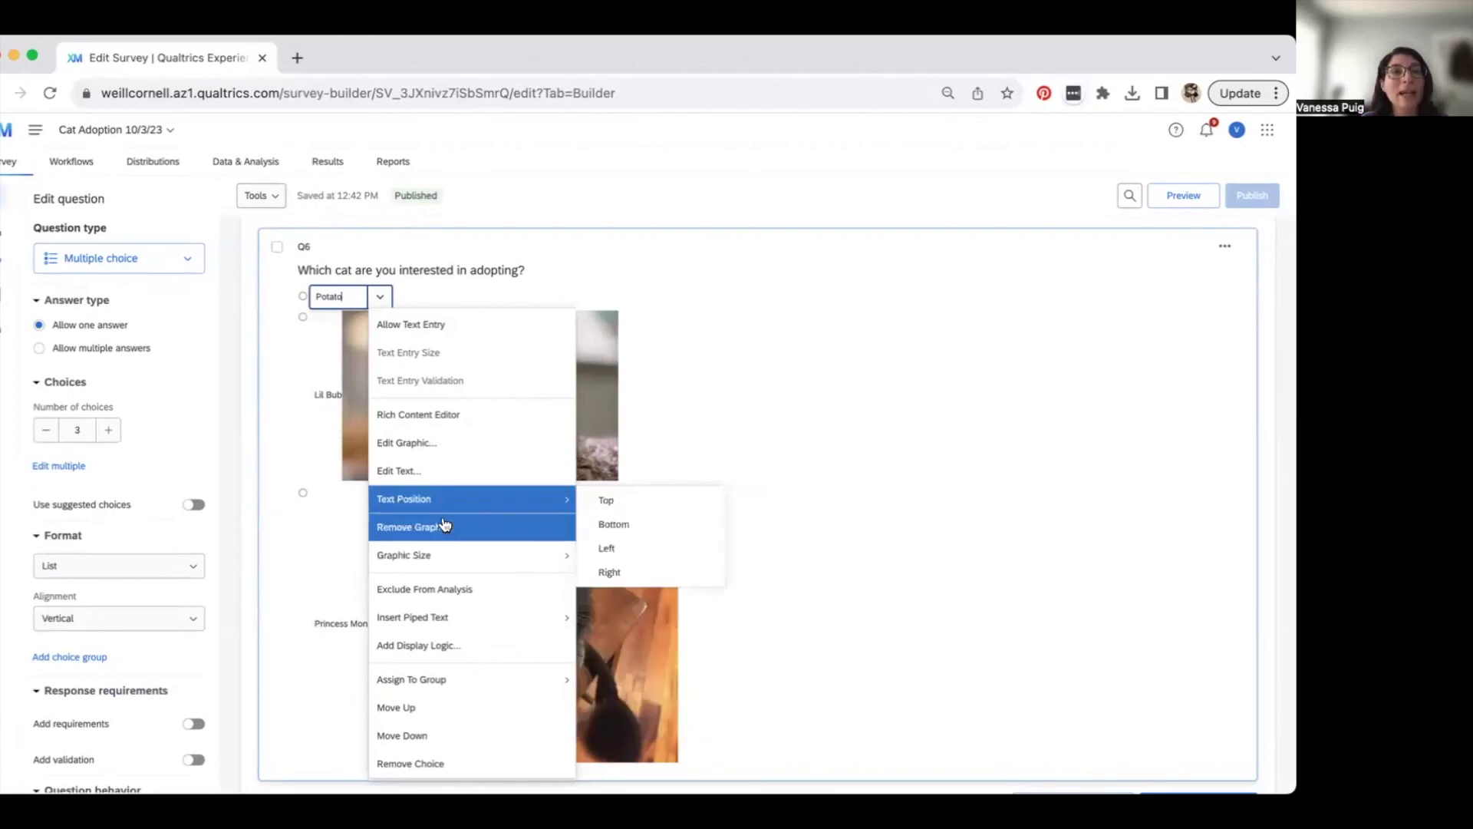
{"action": "mouse_move", "coordinate": [417, 491]}
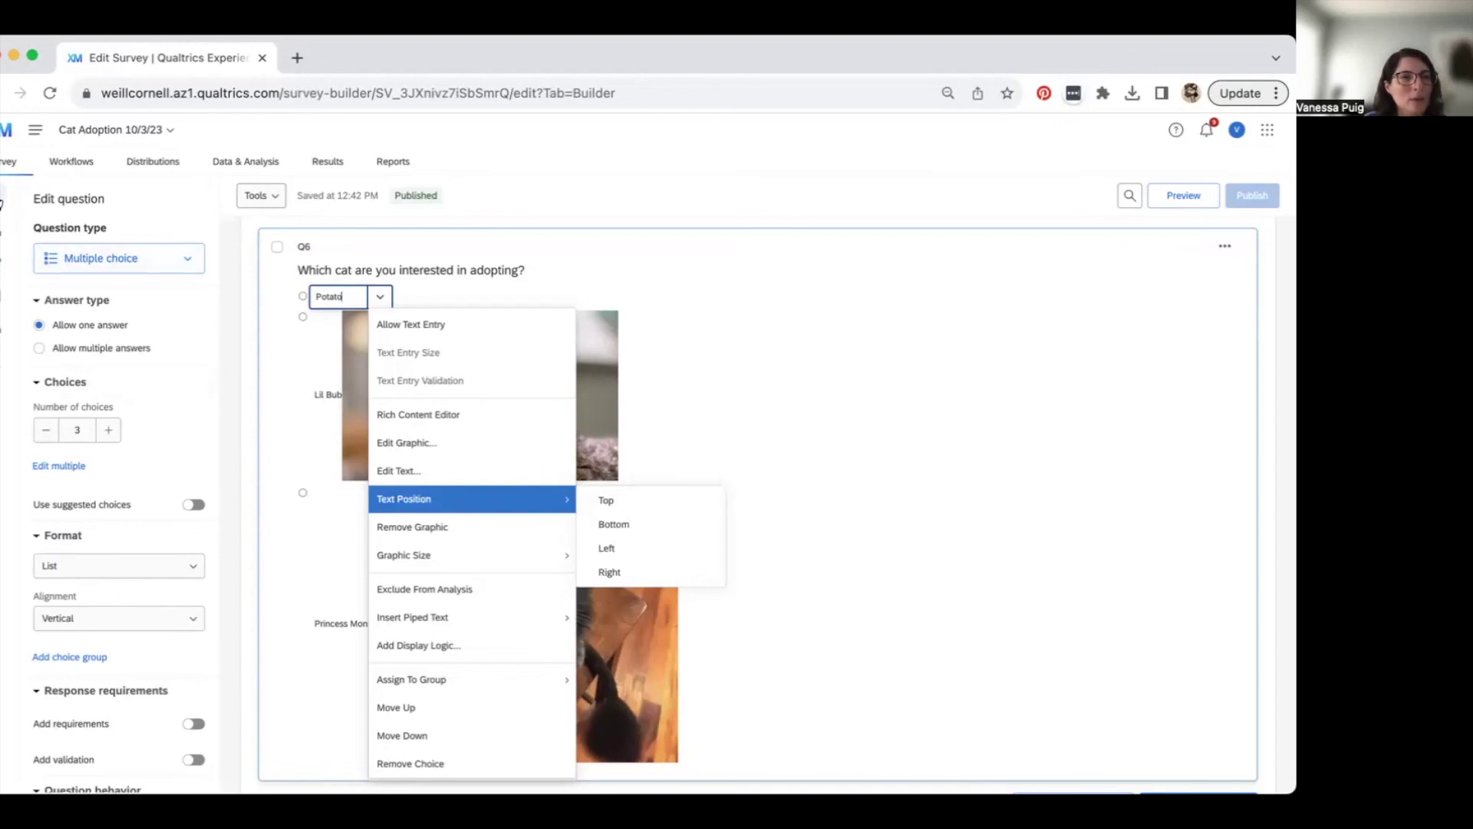
{"action": "left_click", "coordinate": [8, 201]}
{"action": "scroll", "coordinate": [662, 546], "scroll_direction": "down", "scroll_amount": 5}
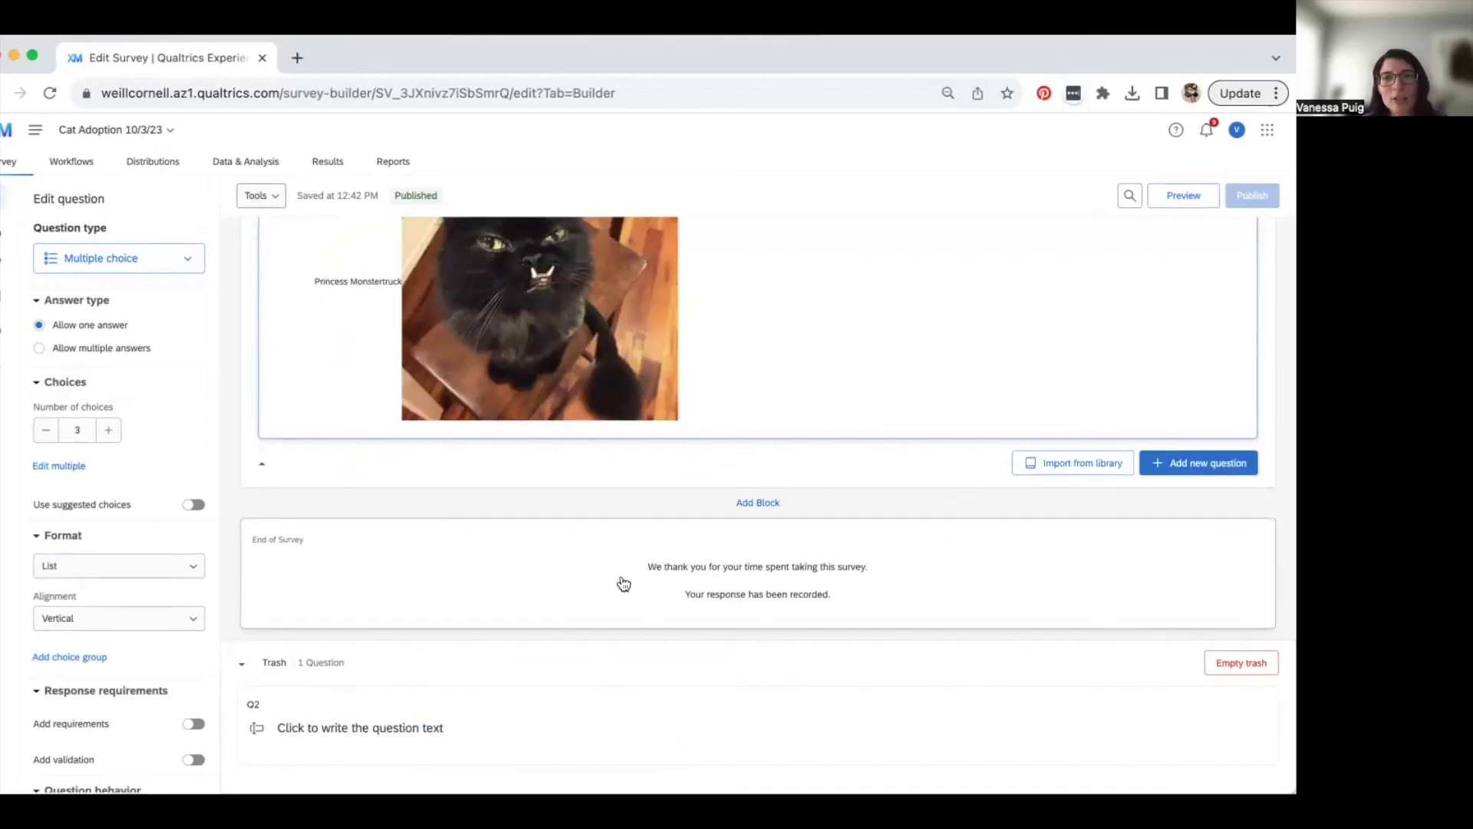
{"action": "left_click", "coordinate": [694, 568]}
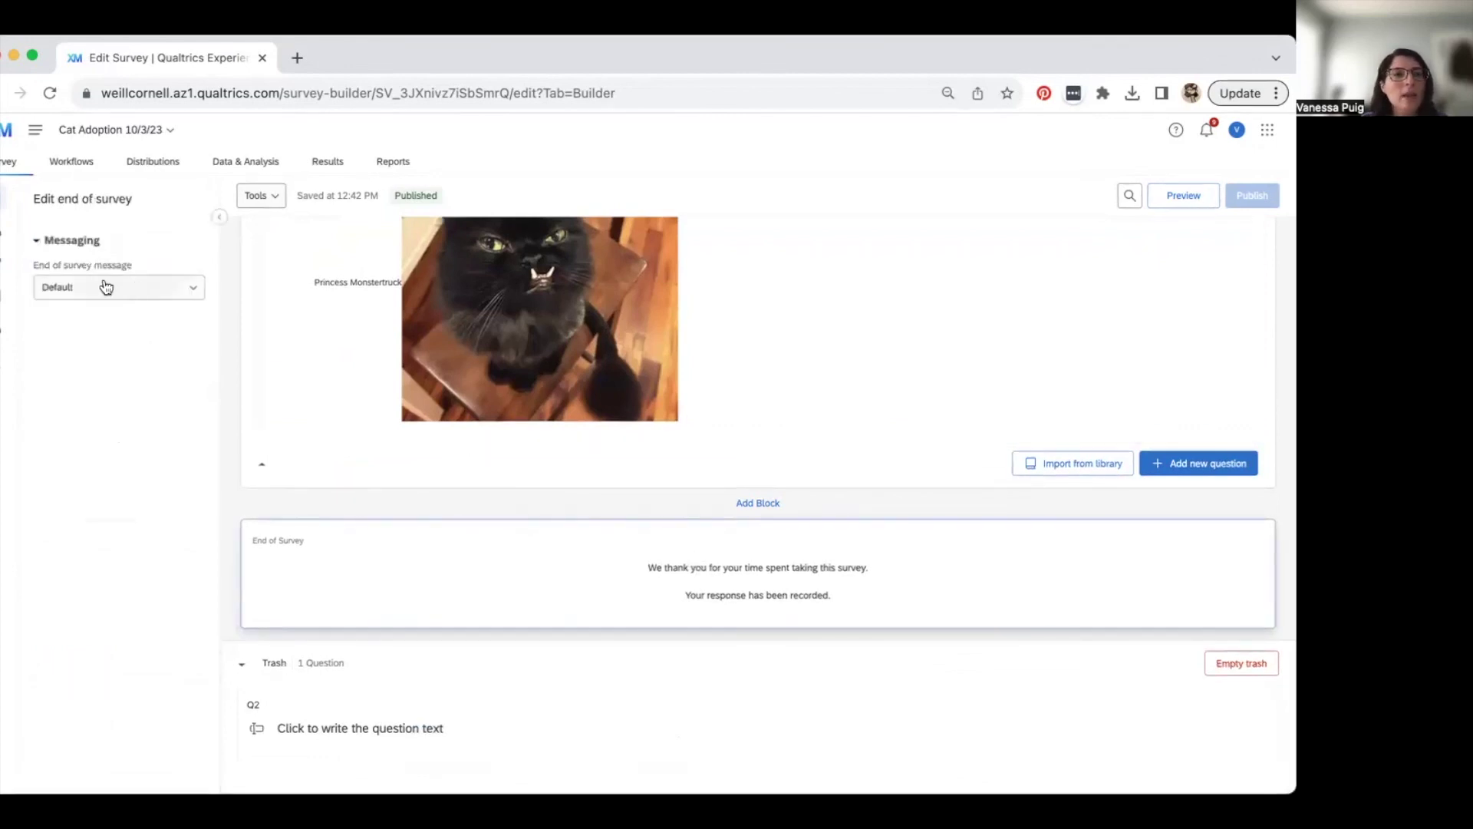
{"action": "left_click", "coordinate": [194, 292]}
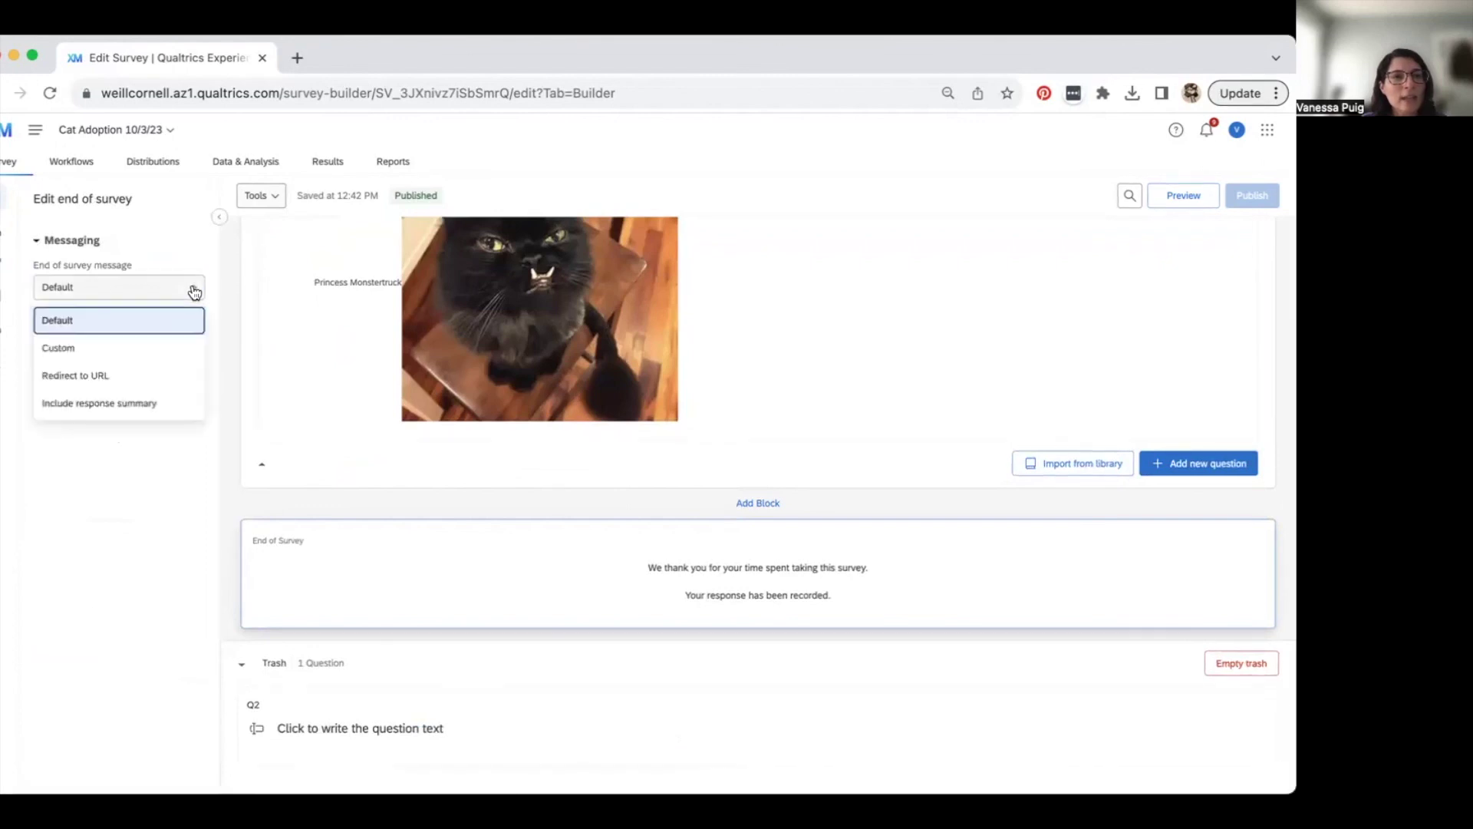
{"action": "left_click", "coordinate": [158, 351]}
{"action": "left_click", "coordinate": [190, 330]}
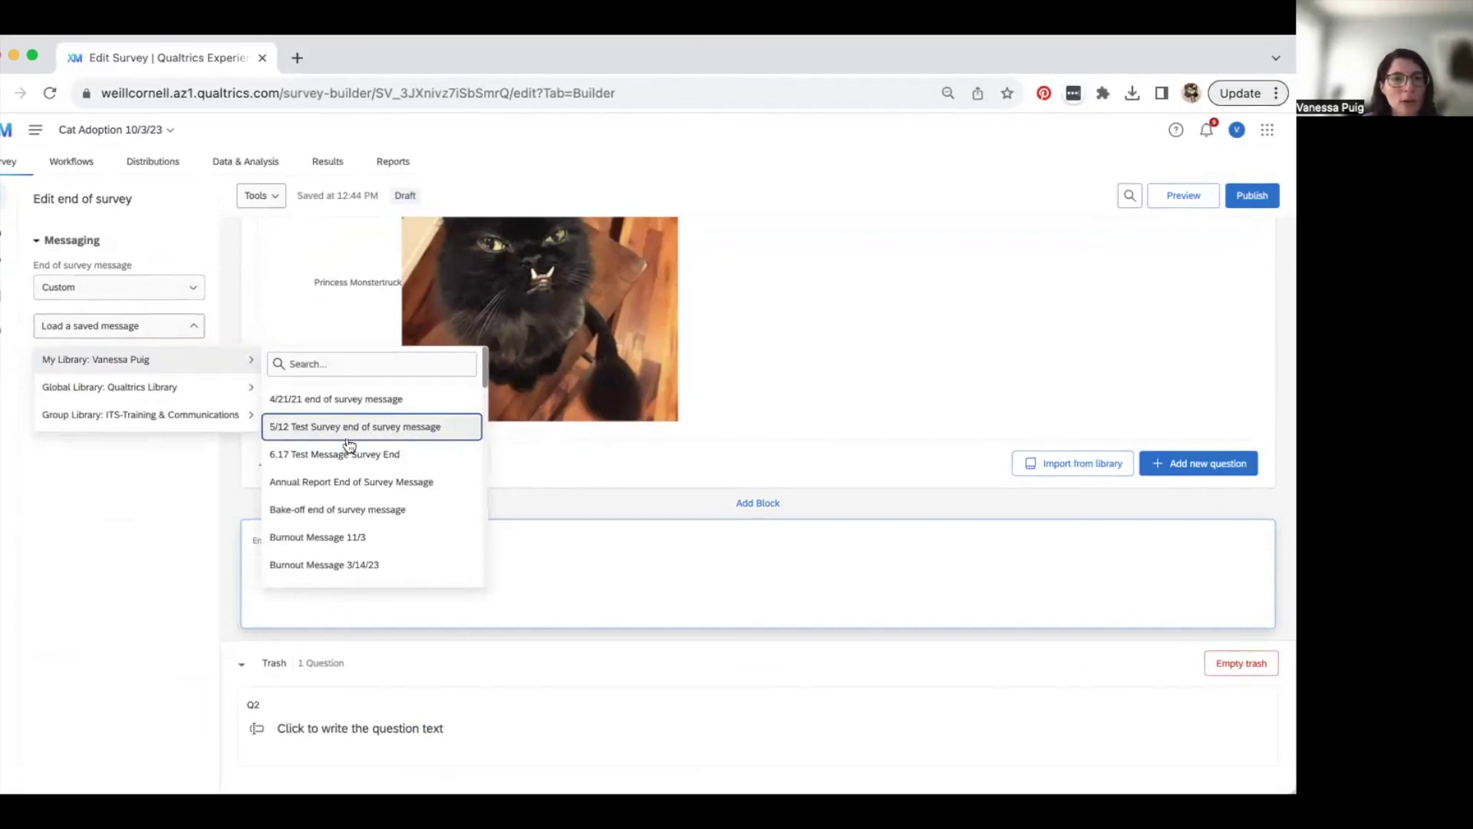
{"action": "scroll", "coordinate": [350, 499], "scroll_direction": "down", "scroll_amount": 3}
{"action": "scroll", "coordinate": [351, 503], "scroll_direction": "down", "scroll_amount": 5}
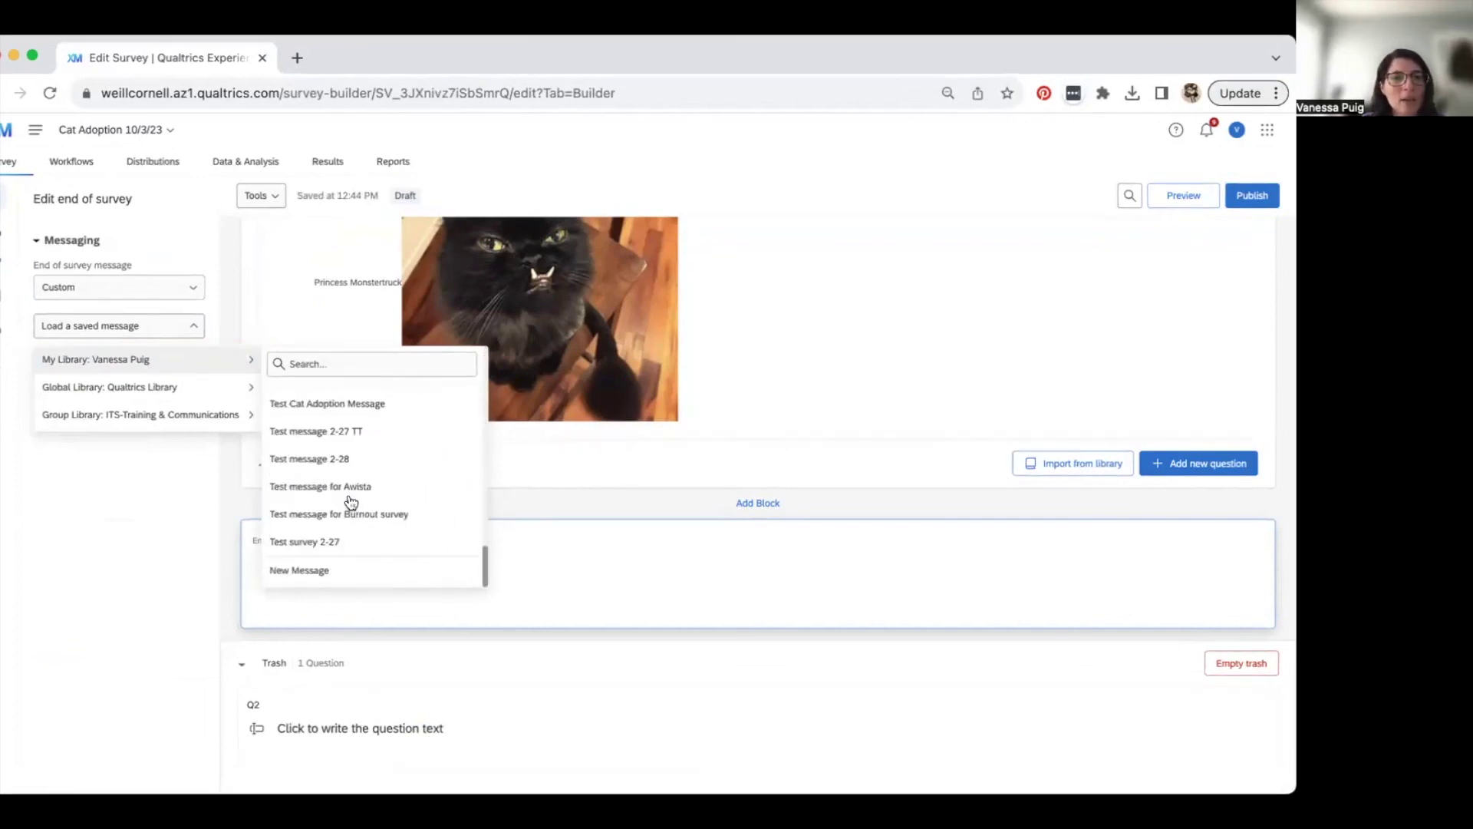
{"action": "left_click", "coordinate": [306, 574]}
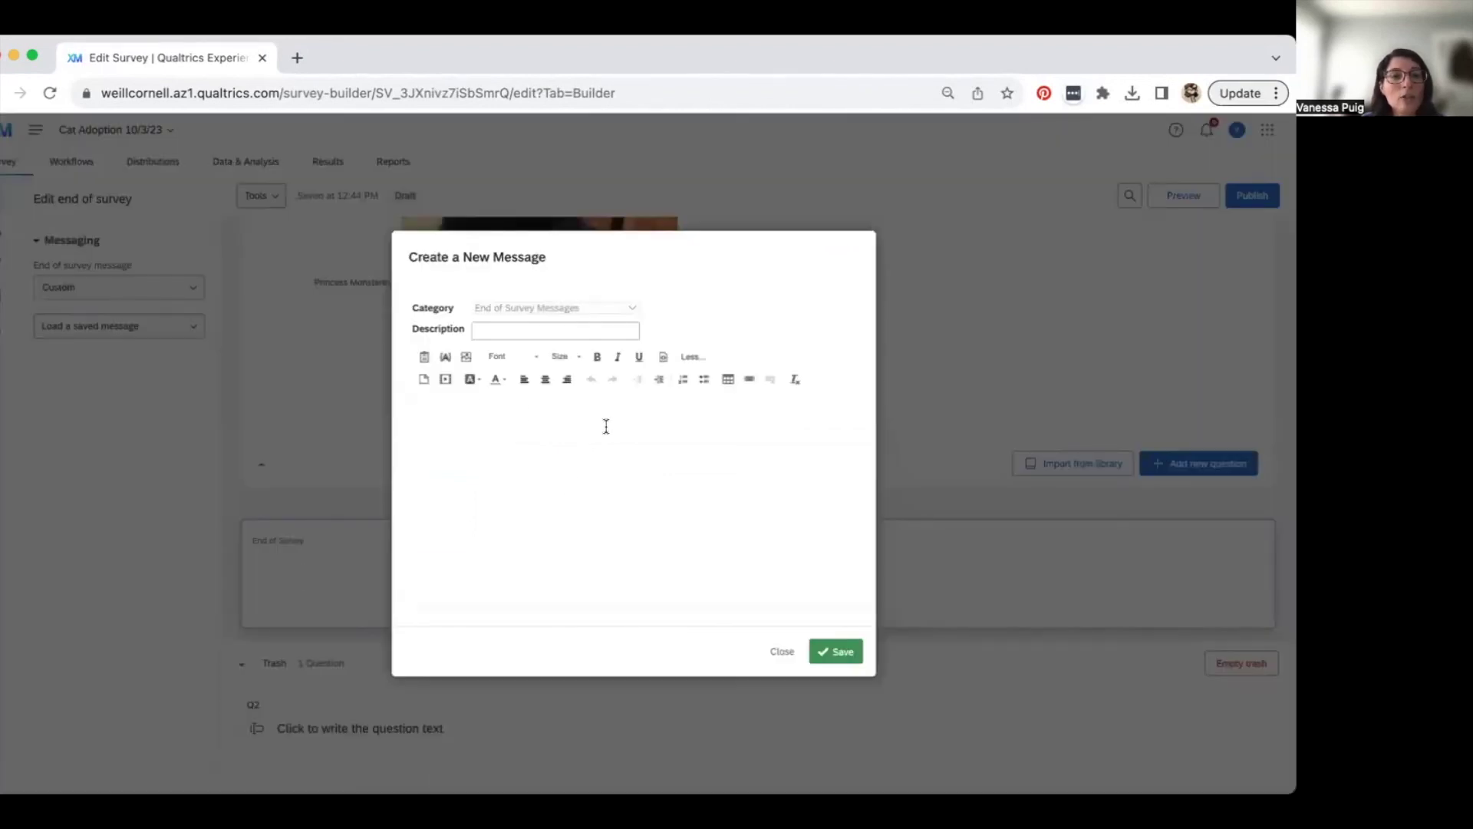
{"action": "left_click", "coordinate": [668, 443]}
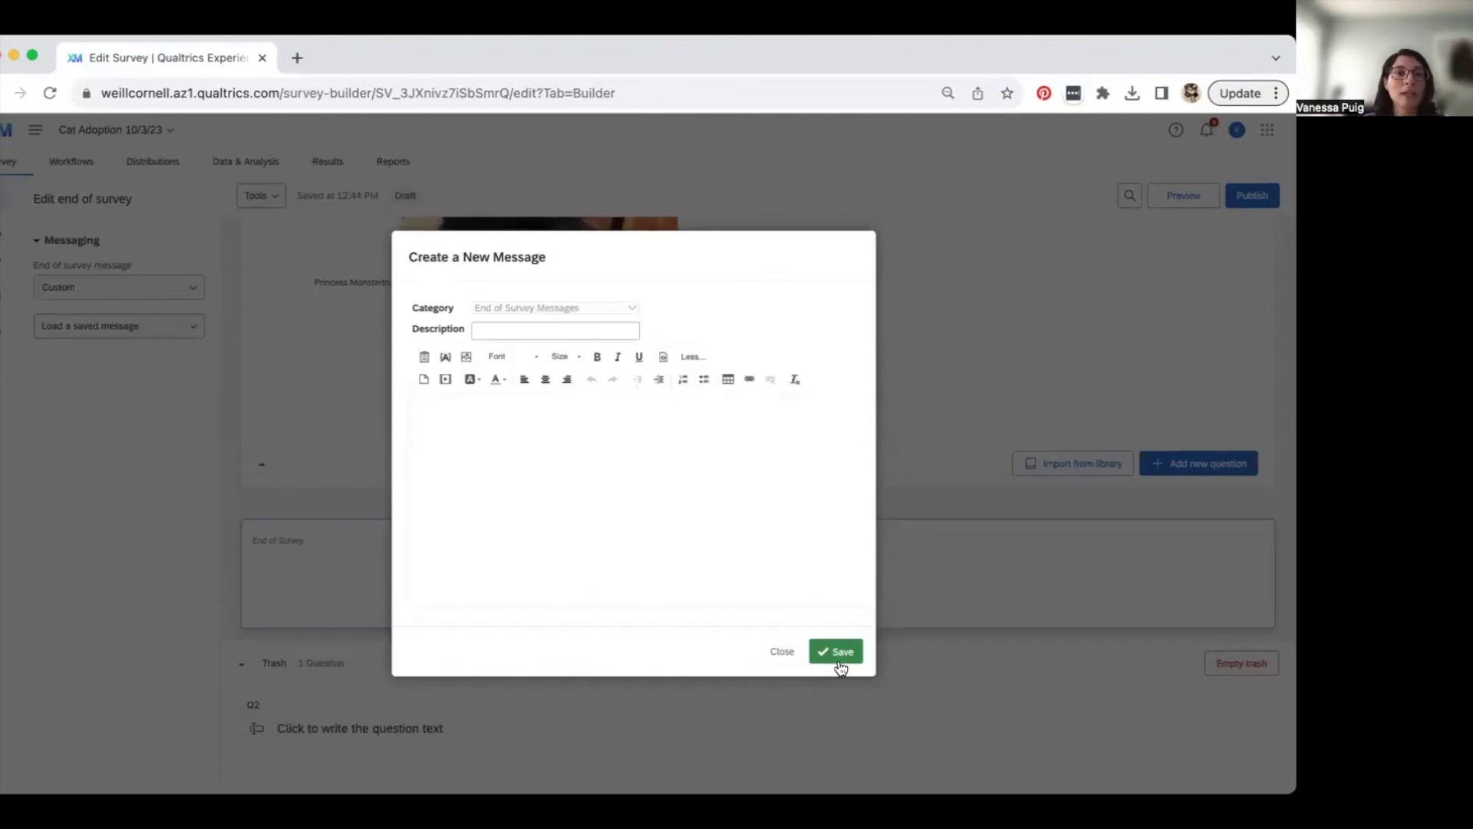
{"action": "left_click", "coordinate": [782, 651]}
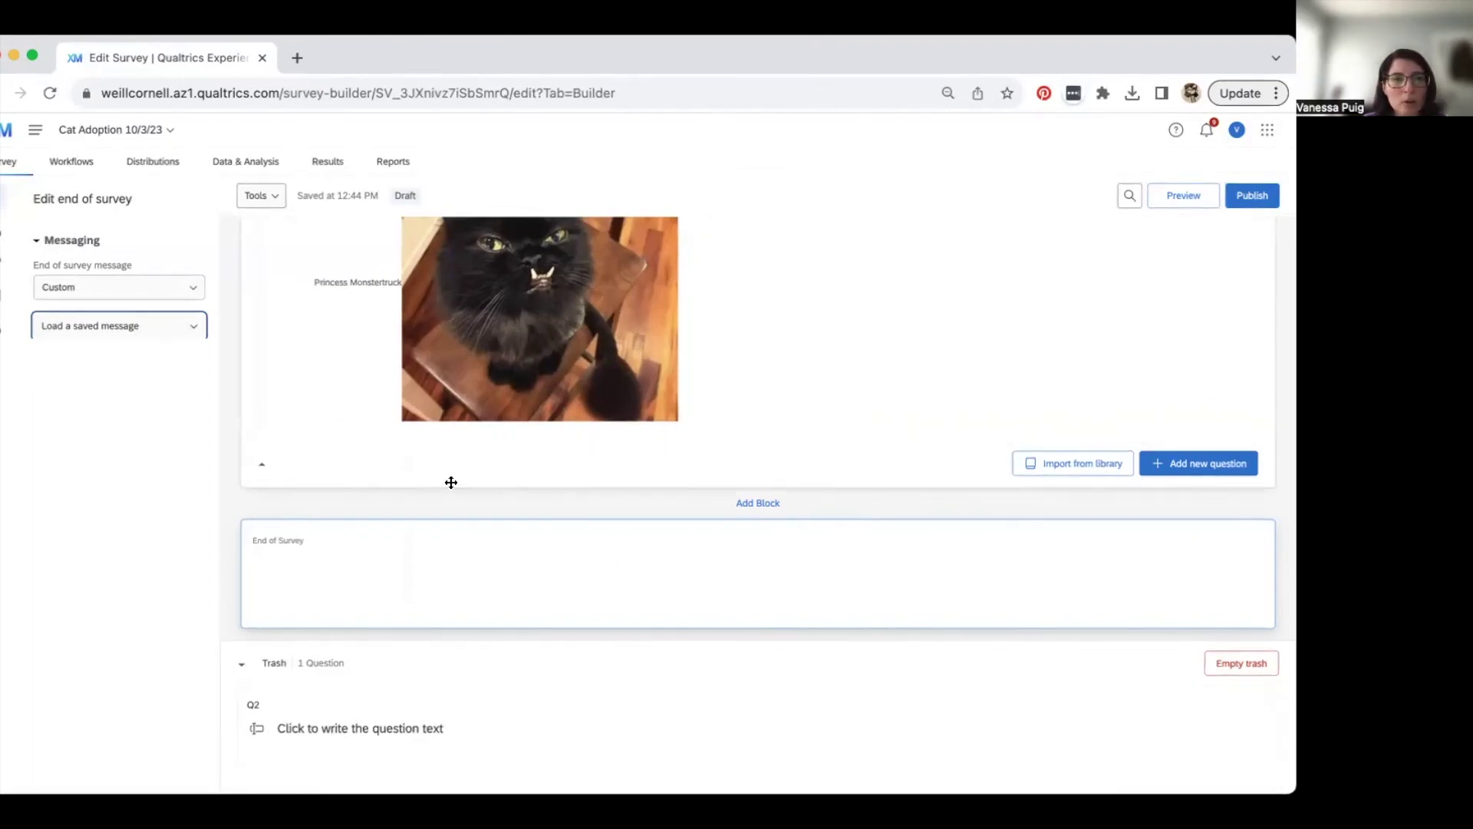
{"action": "scroll", "coordinate": [450, 483], "scroll_direction": "up", "scroll_amount": 10}
- Add a new line 'lksjdlkdsjfkldsjfksjdf' under the Q1 welcome message in the rich text editor
{"action": "scroll", "coordinate": [425, 327], "scroll_direction": "up", "scroll_amount": 5}
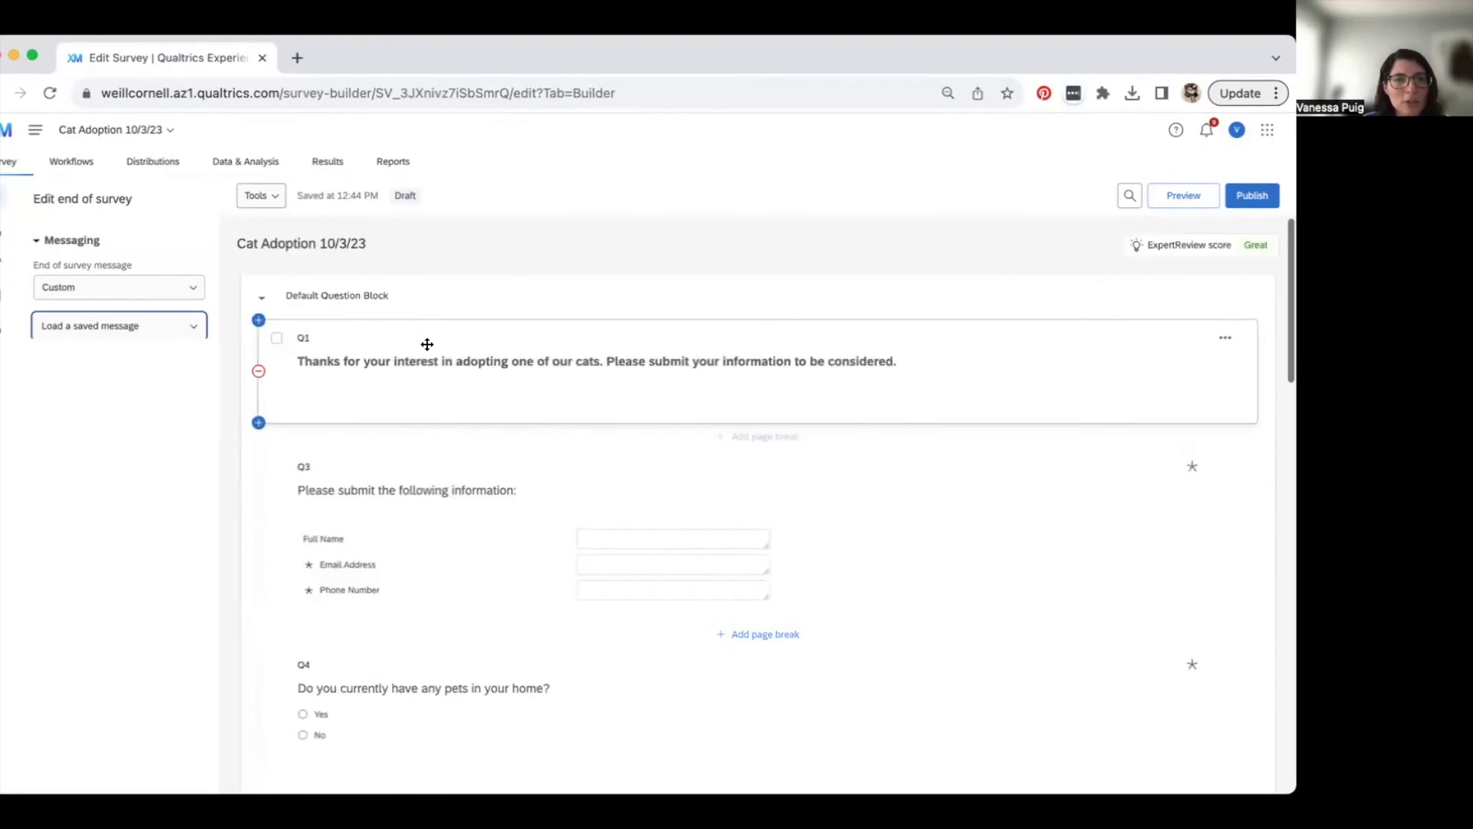
{"action": "left_click", "coordinate": [426, 359]}
{"action": "left_click", "coordinate": [332, 337]}
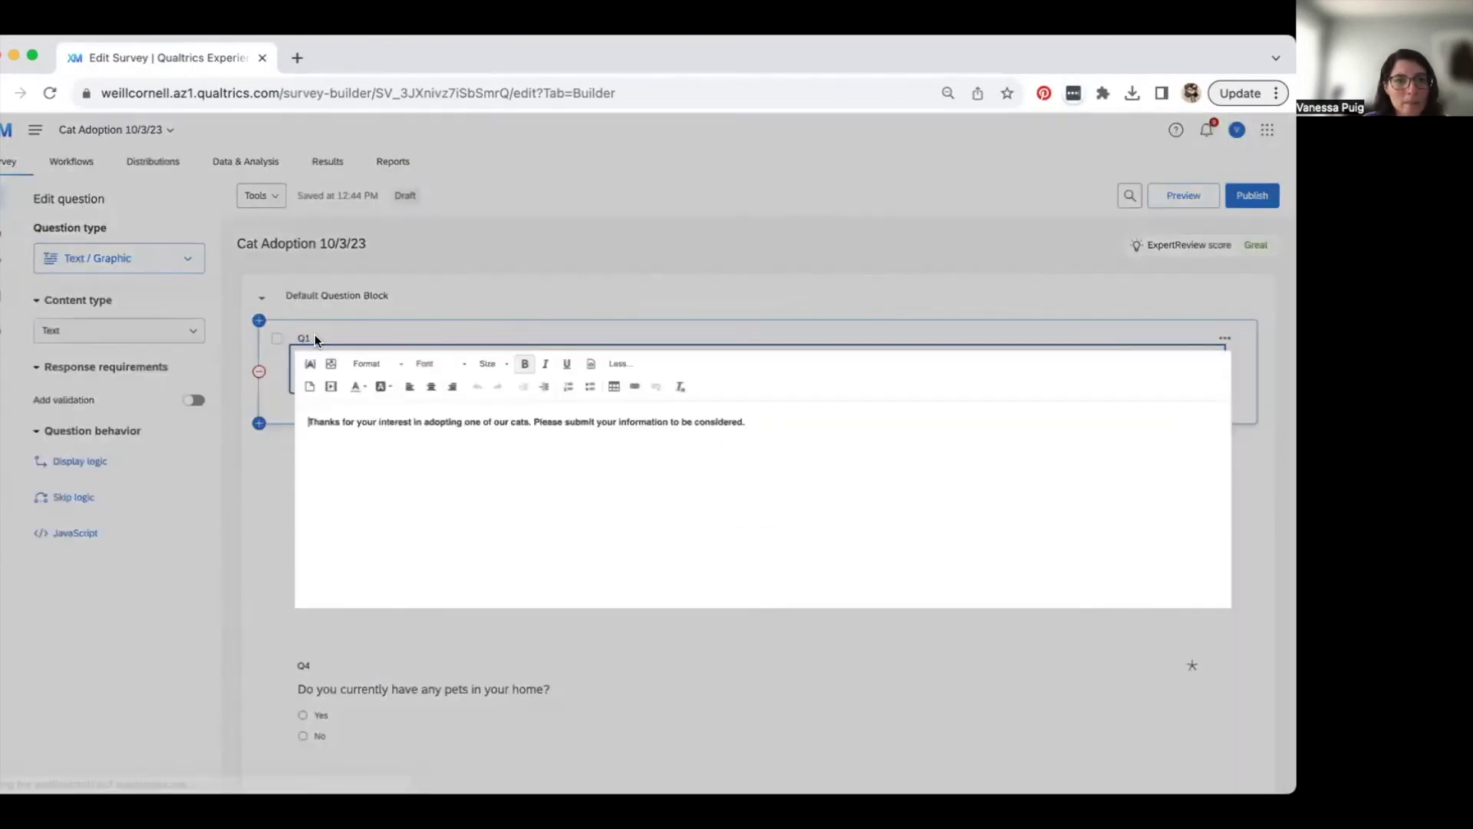
{"action": "key", "text": "Return"}
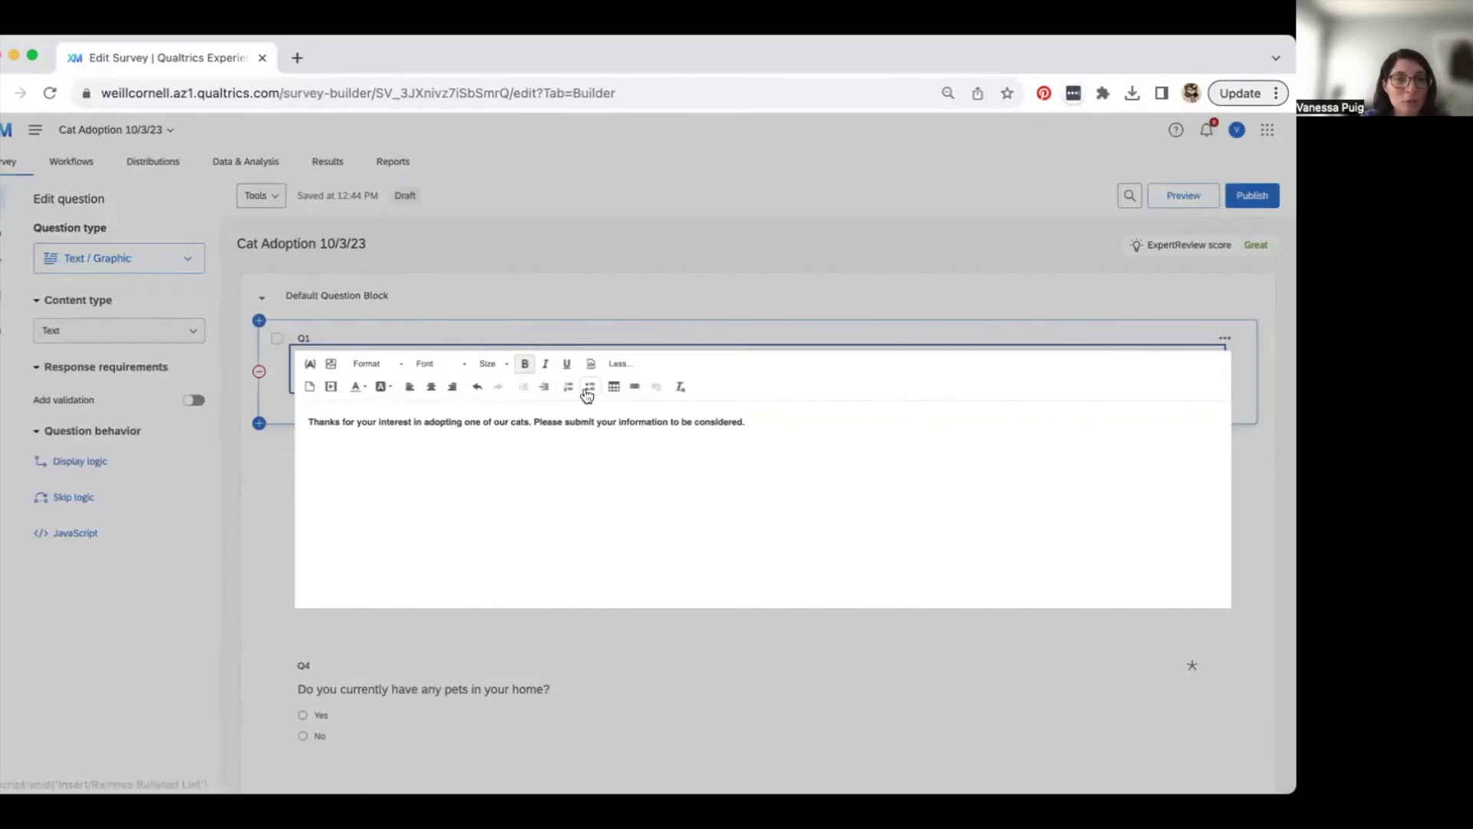
{"action": "type", "text": "lksjdlkdsjfkldsjfksjdfksjfj"}
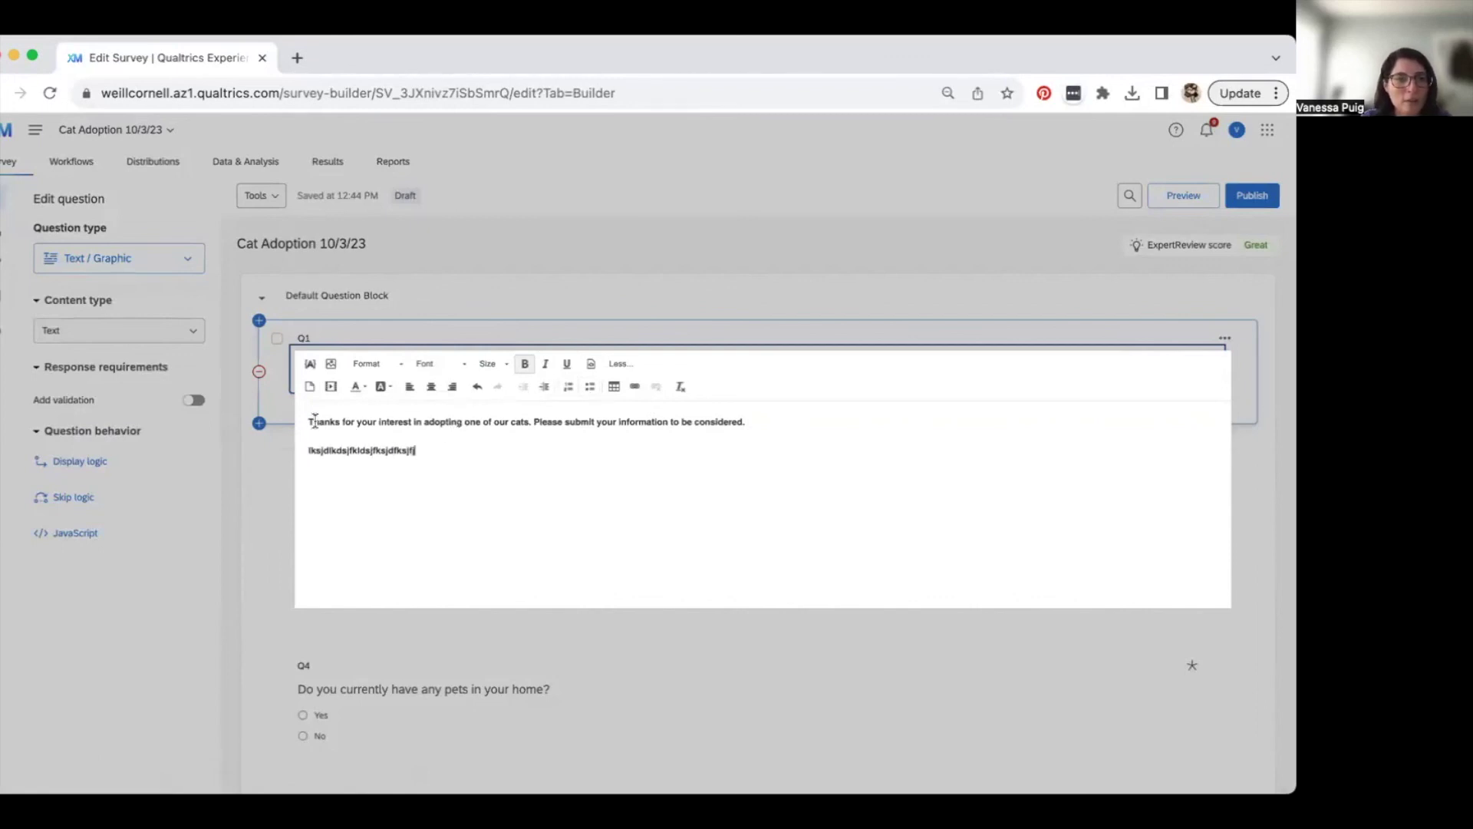
{"action": "left_click", "coordinate": [308, 448]}
{"action": "key", "text": "BackSpace"}
{"action": "key", "text": "Return"}
{"action": "key", "text": "Return"}
{"action": "key", "text": "BackSpace"}
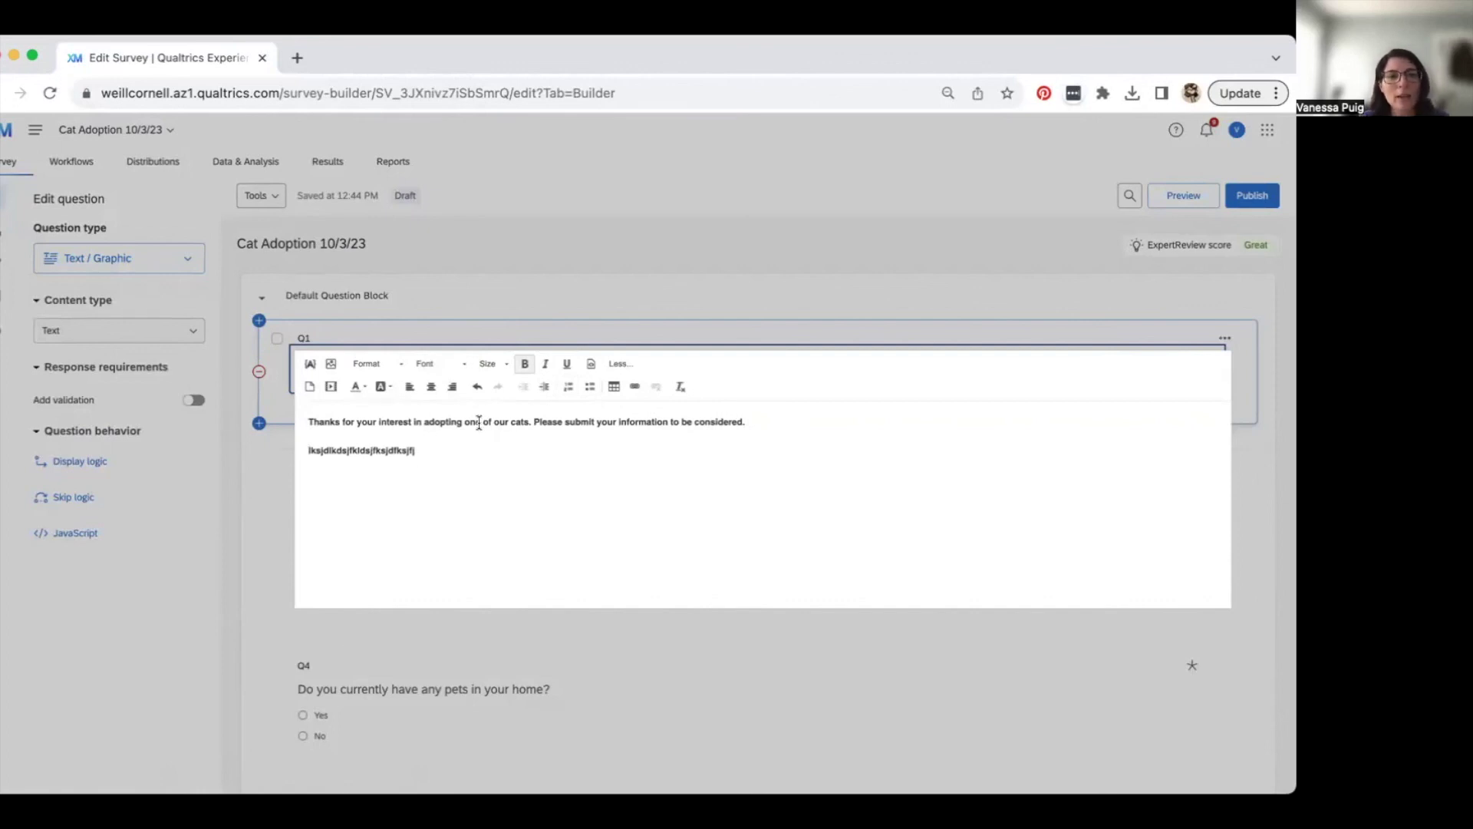
- Remove bold from the new placeholder line and save the Q1 text
{"action": "double_click", "coordinate": [347, 450]}
{"action": "left_click", "coordinate": [525, 364]}
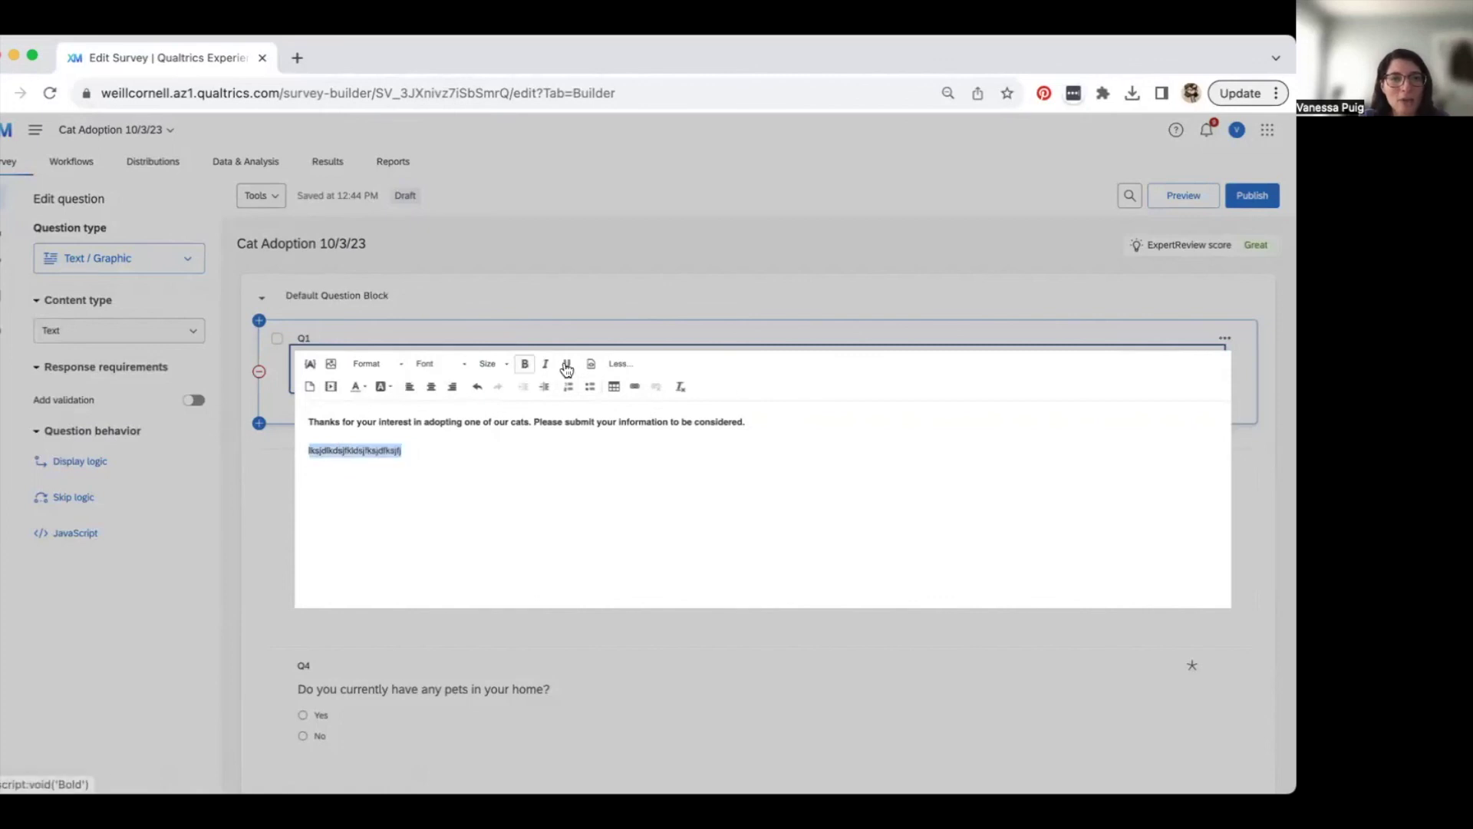
{"action": "left_click", "coordinate": [400, 450]}
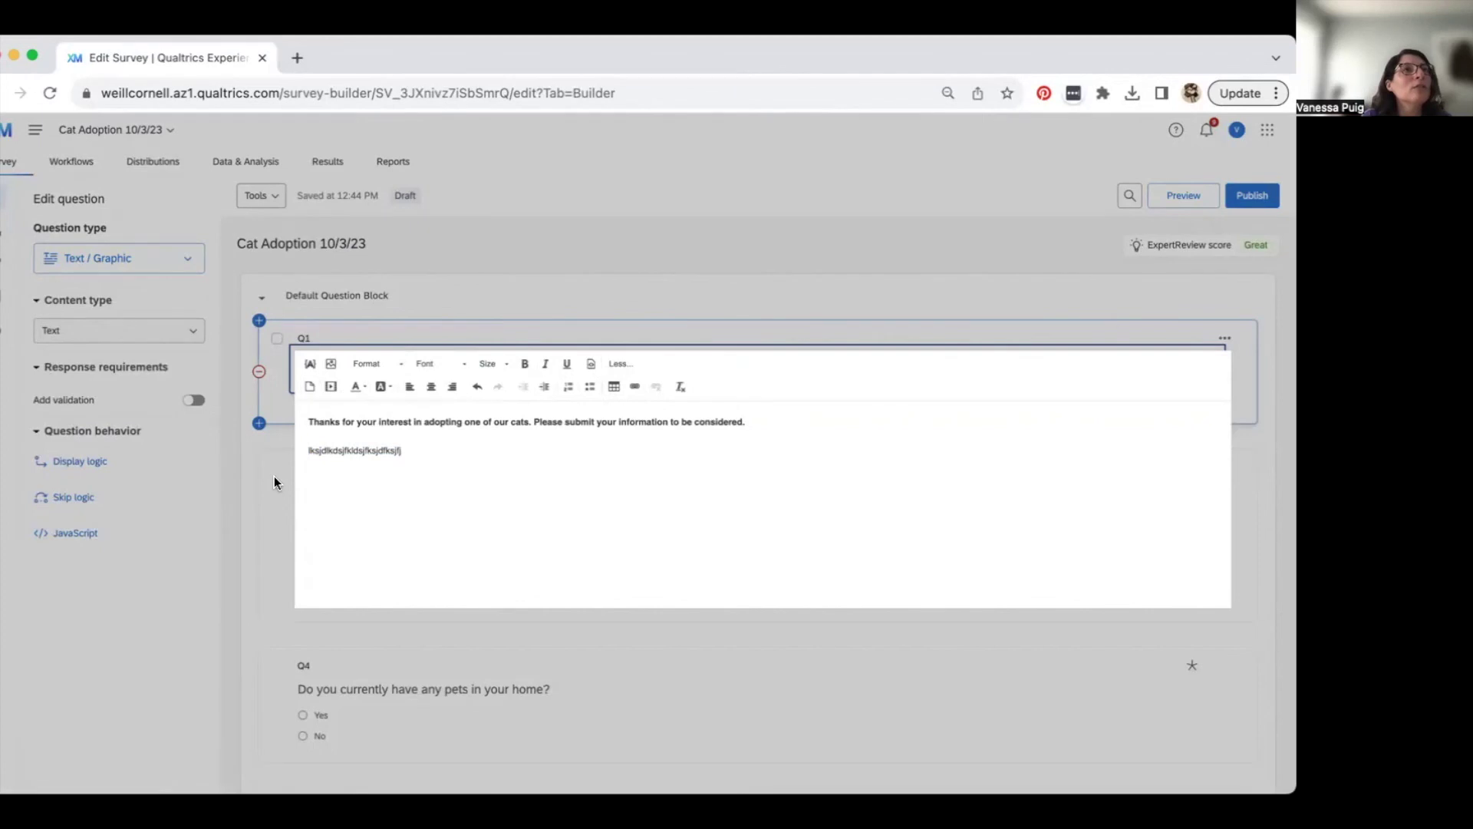
{"action": "left_click", "coordinate": [275, 453]}
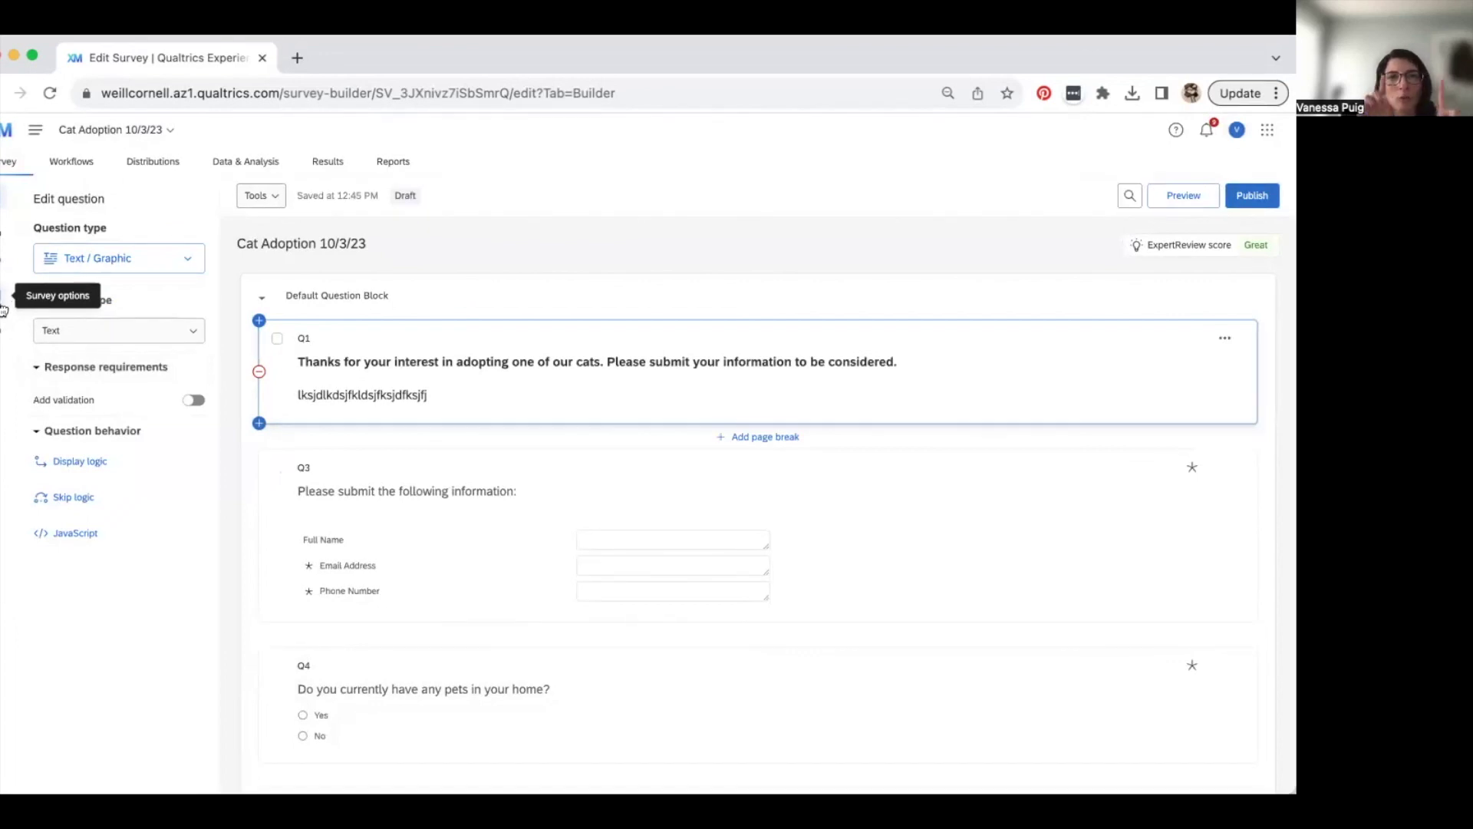
- In Responses survey options, set availability to specific start and expiration dates and edit them
{"action": "left_click", "coordinate": [3, 309]}
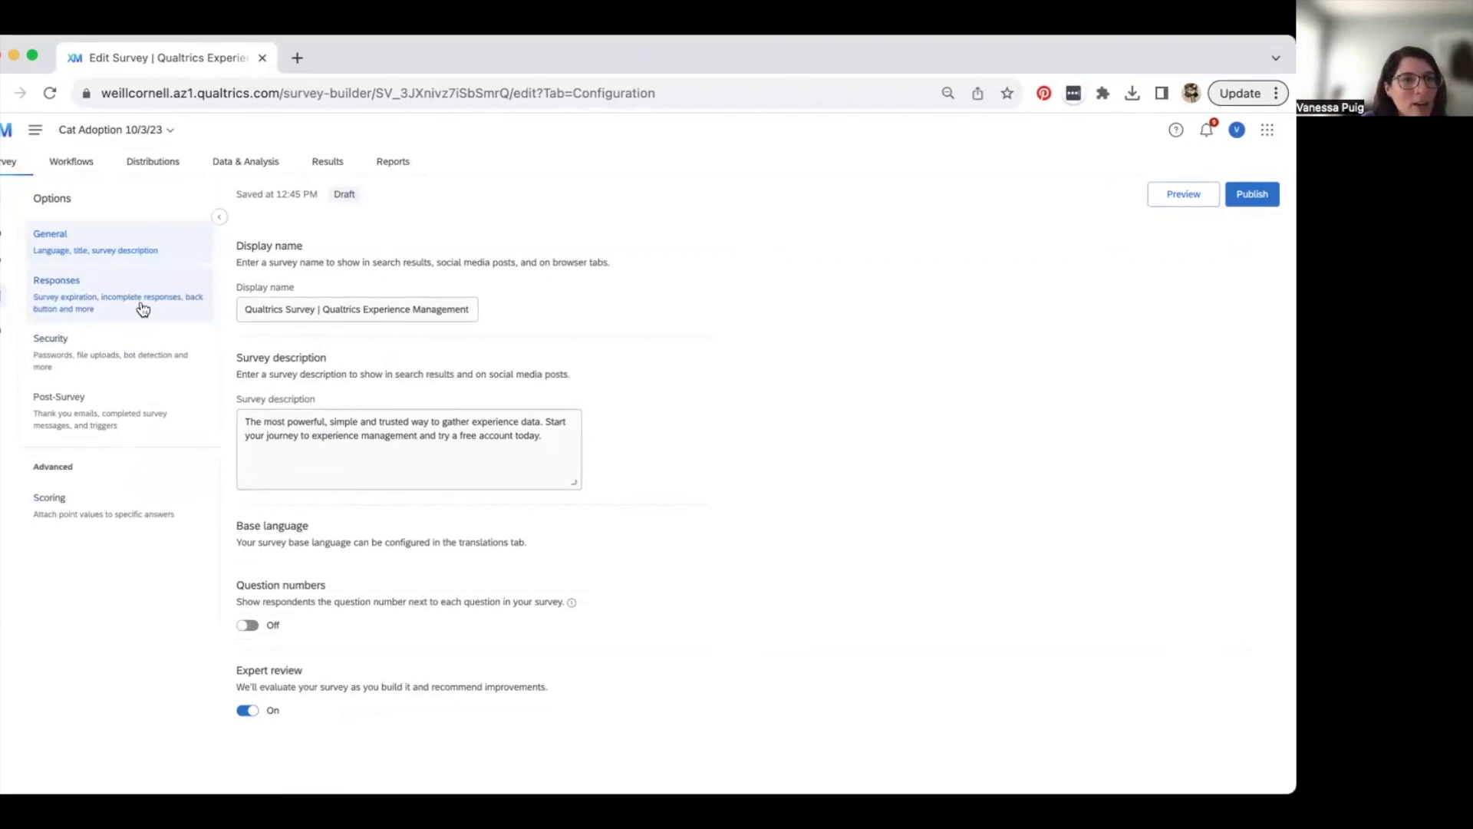
{"action": "left_click", "coordinate": [115, 303]}
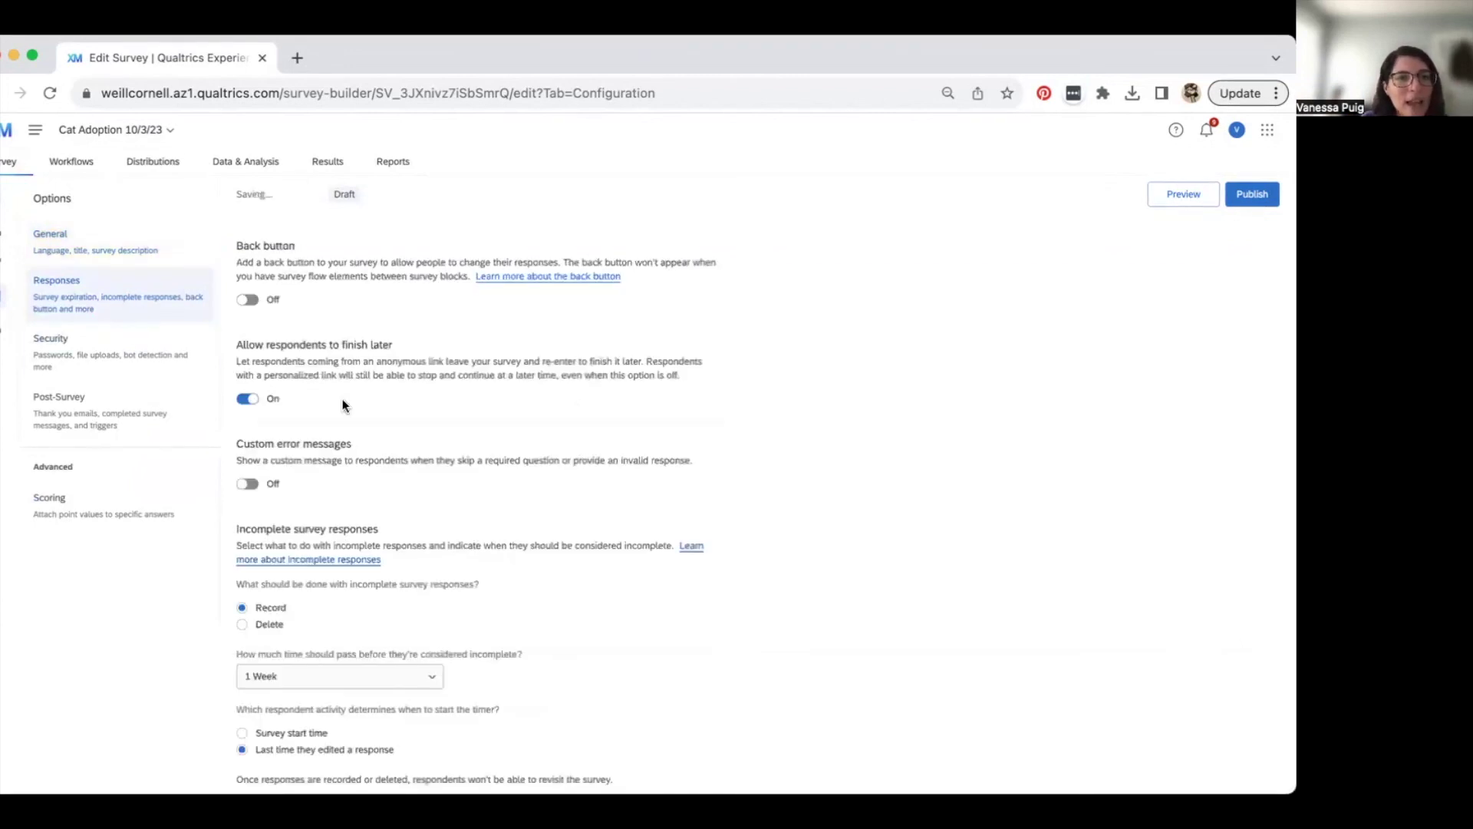
{"action": "scroll", "coordinate": [343, 477], "scroll_direction": "down", "scroll_amount": 2}
{"action": "scroll", "coordinate": [344, 482], "scroll_direction": "up", "scroll_amount": 2}
{"action": "scroll", "coordinate": [343, 482], "scroll_direction": "down", "scroll_amount": 5}
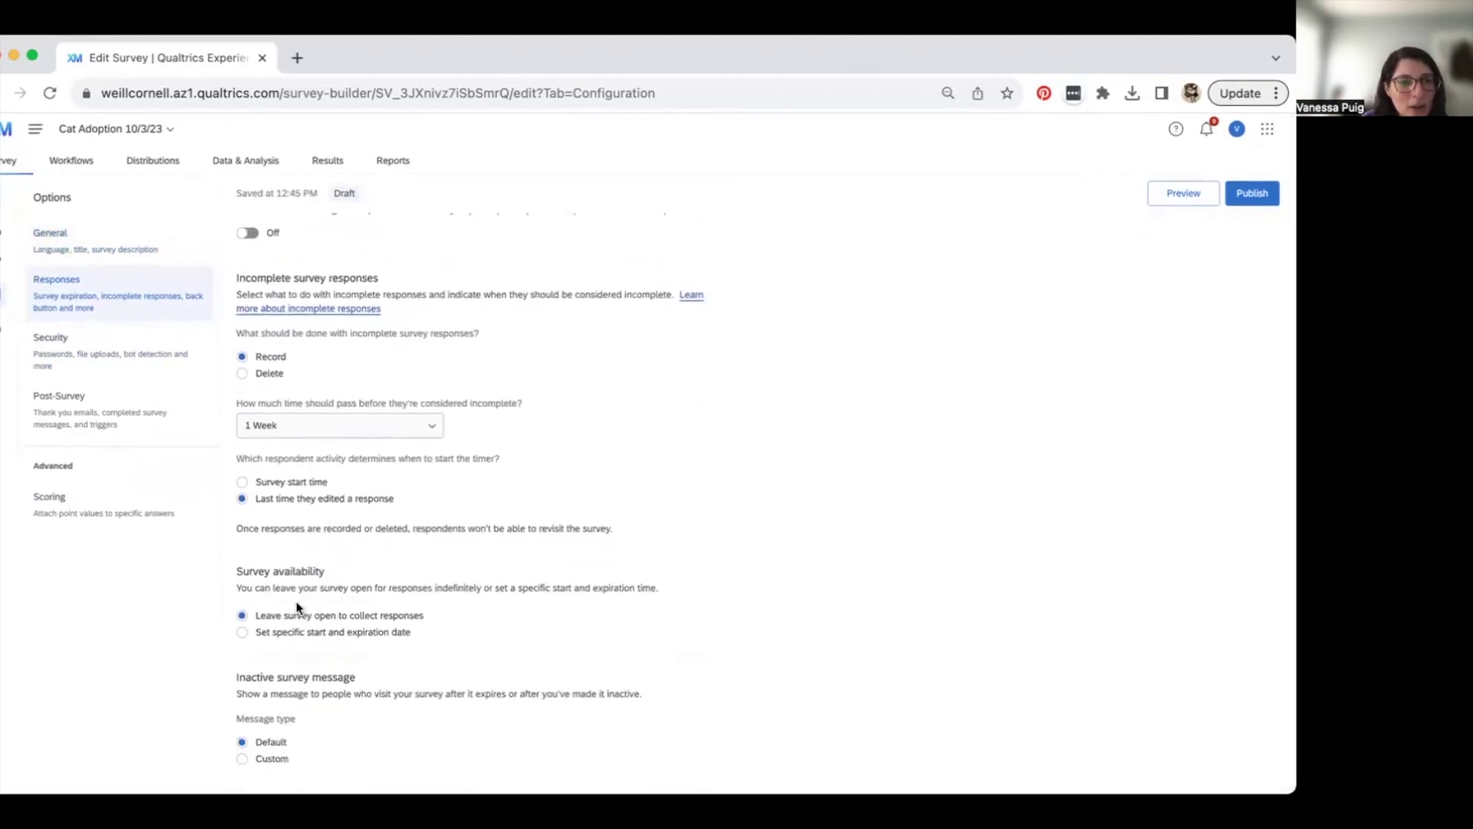
{"action": "triple_click", "coordinate": [250, 566]}
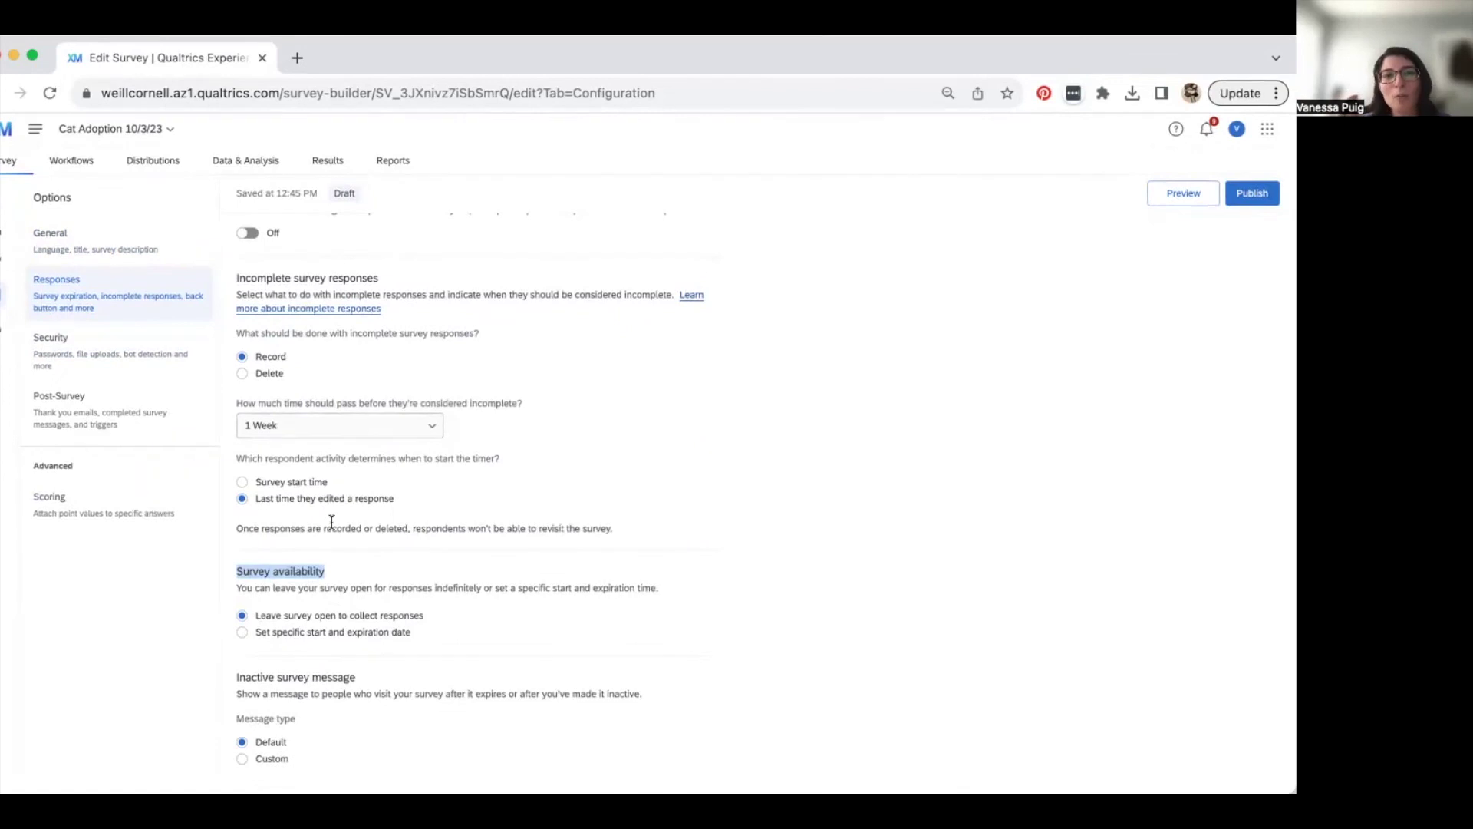
{"action": "left_click", "coordinate": [242, 633]}
{"action": "scroll", "coordinate": [379, 658], "scroll_direction": "down", "scroll_amount": 2}
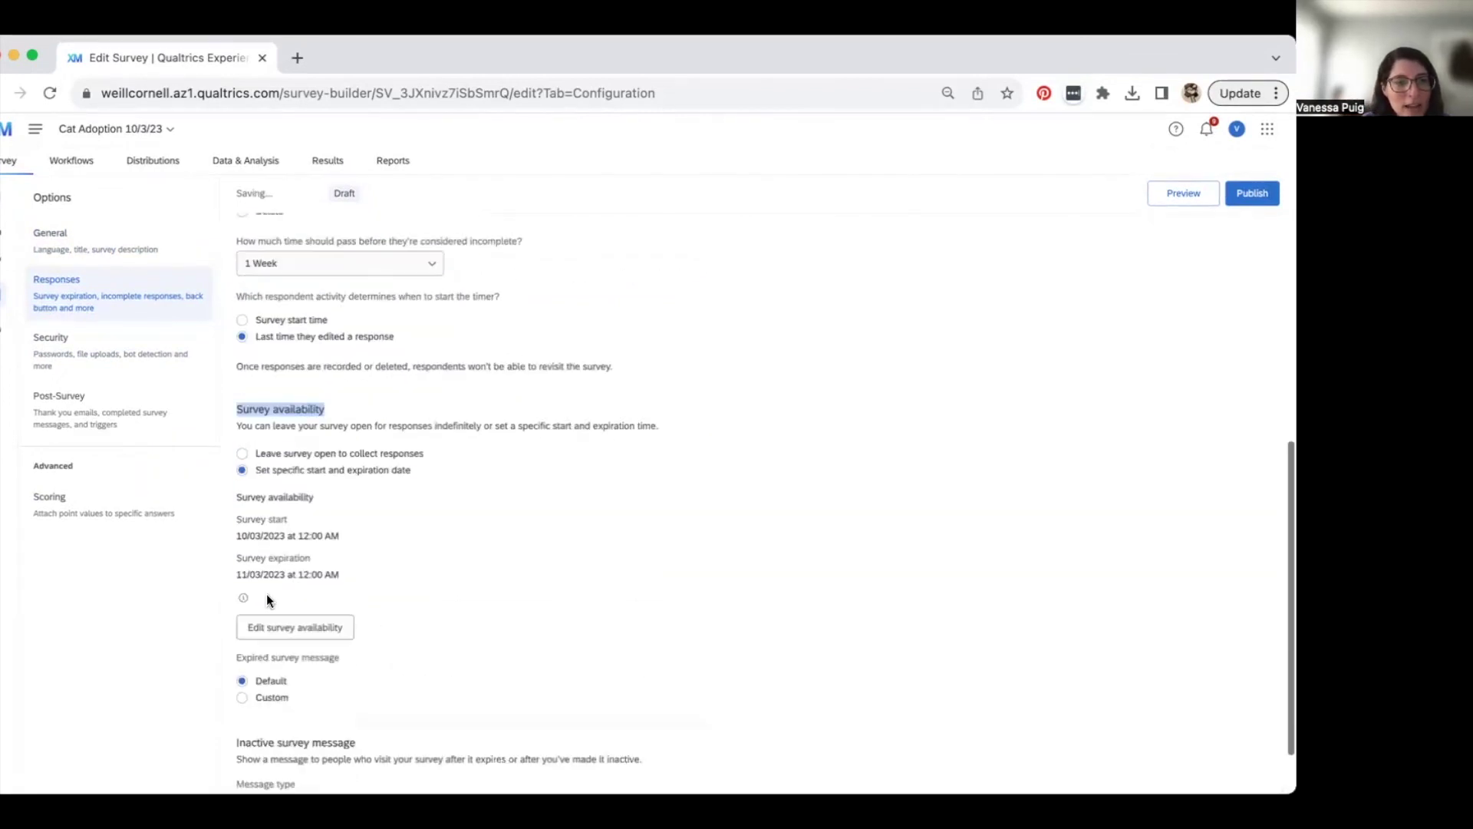
{"action": "left_click", "coordinate": [286, 630]}
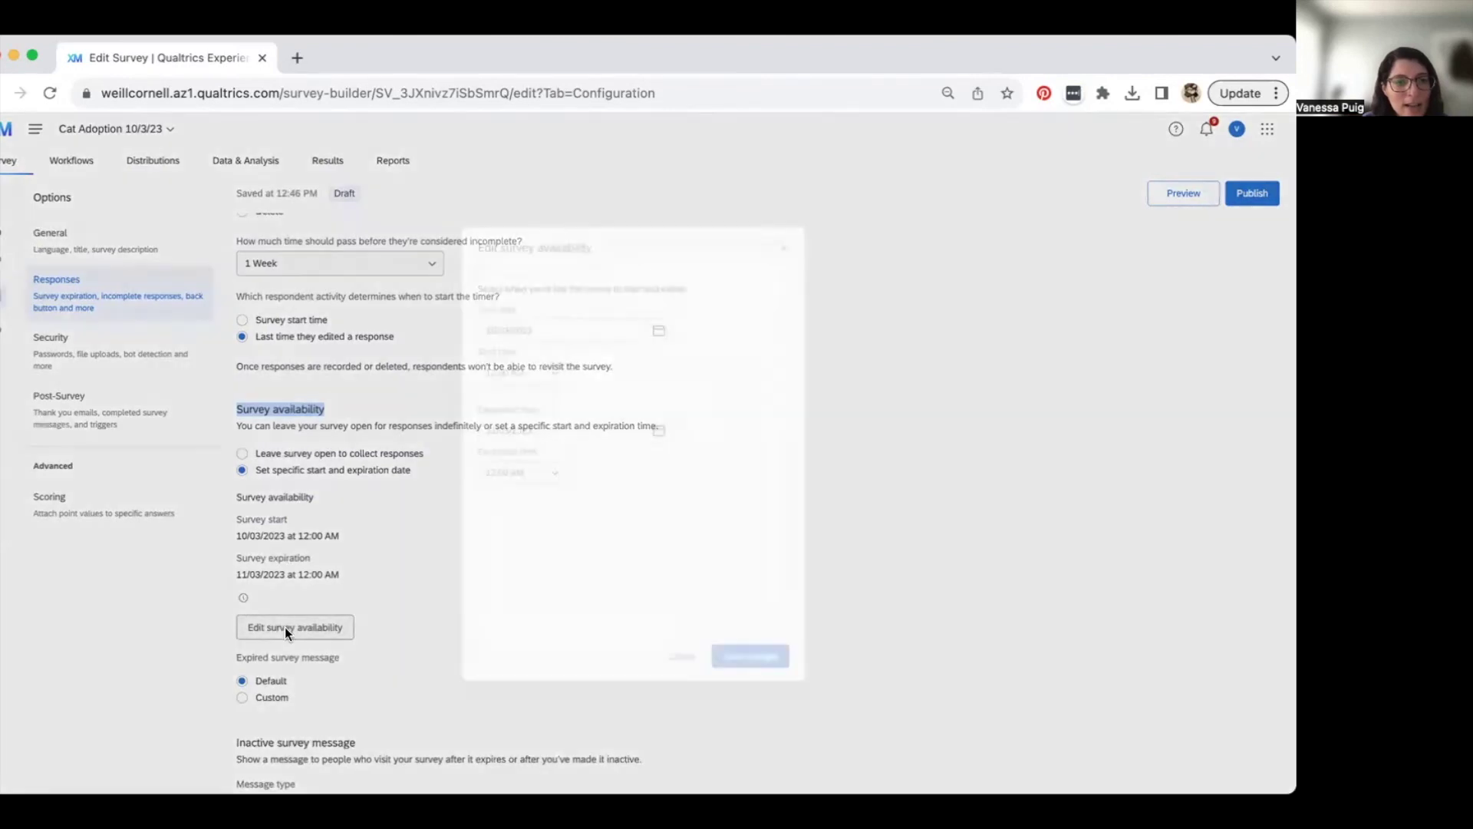
- Set the survey expiration to 12/31/2023 at 3:45 AM and save, then go to Distributions
{"action": "left_click", "coordinate": [660, 429]}
{"action": "left_click", "coordinate": [670, 465]}
{"action": "scroll", "coordinate": [652, 583], "scroll_direction": "down", "scroll_amount": 2}
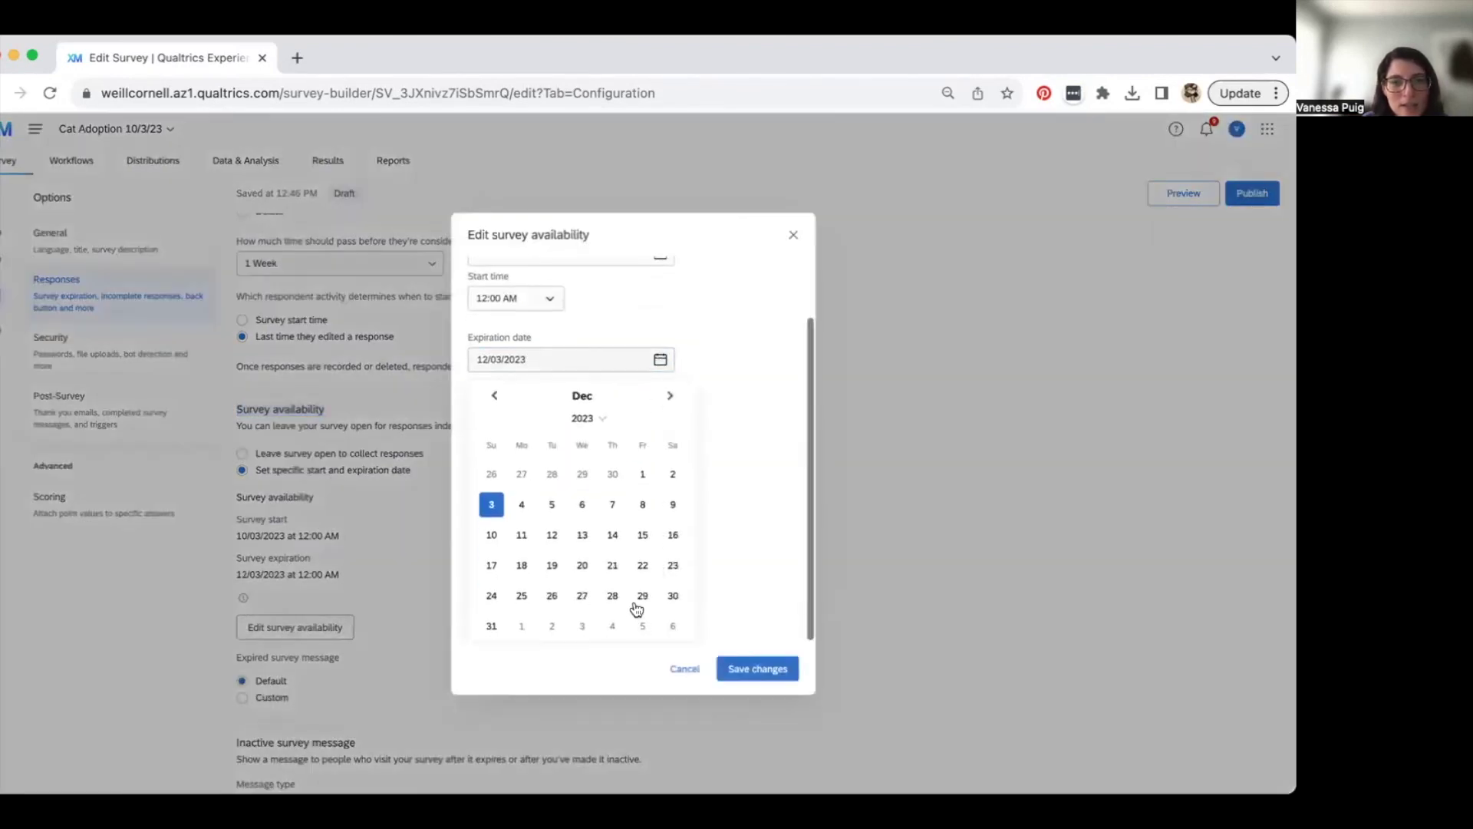
{"action": "left_click", "coordinate": [488, 626]}
{"action": "left_click", "coordinate": [688, 415]}
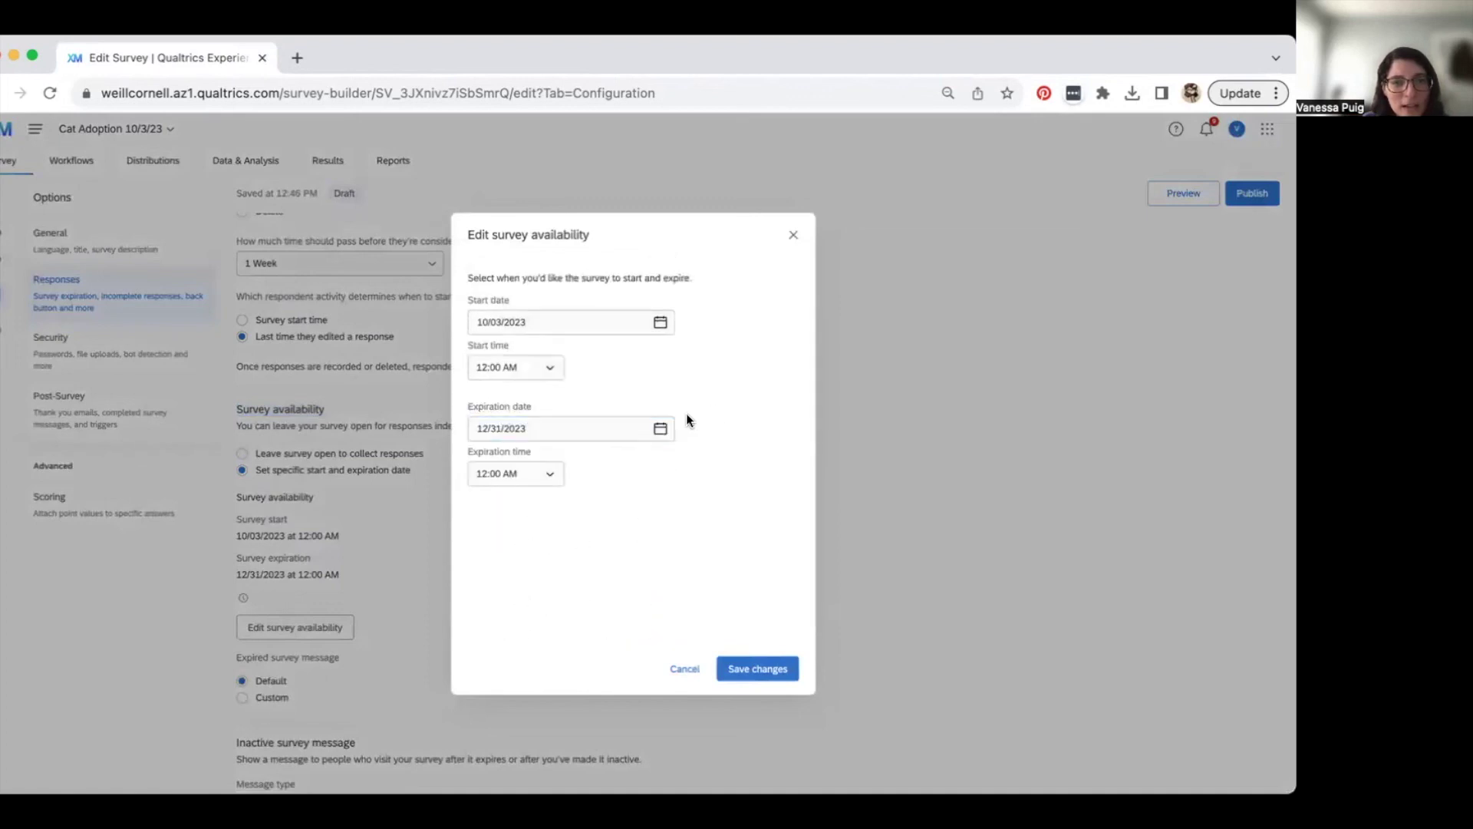
{"action": "left_click", "coordinate": [551, 476]}
{"action": "scroll", "coordinate": [526, 553], "scroll_direction": "down", "scroll_amount": 5}
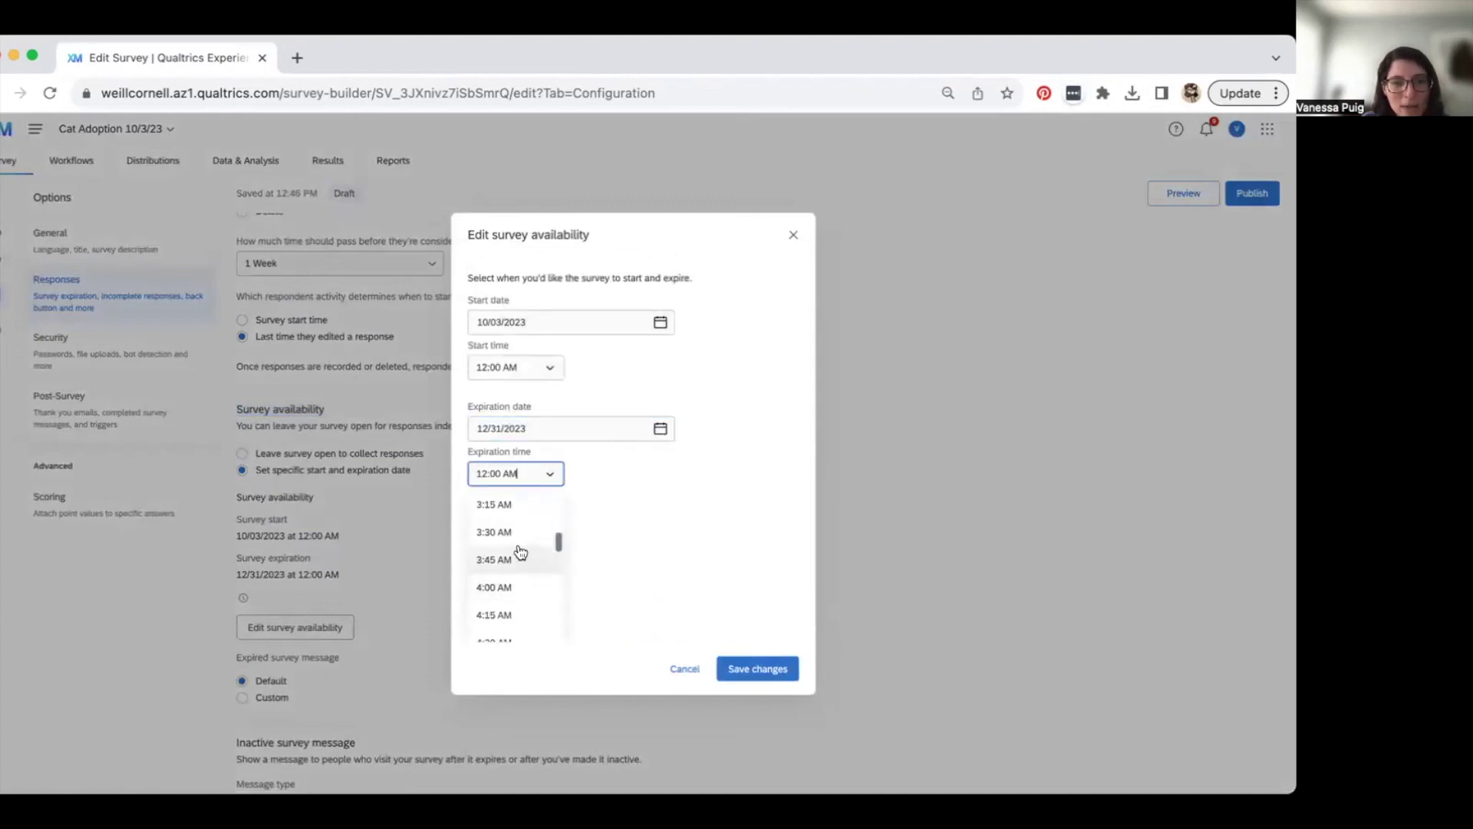
{"action": "left_click", "coordinate": [515, 555]}
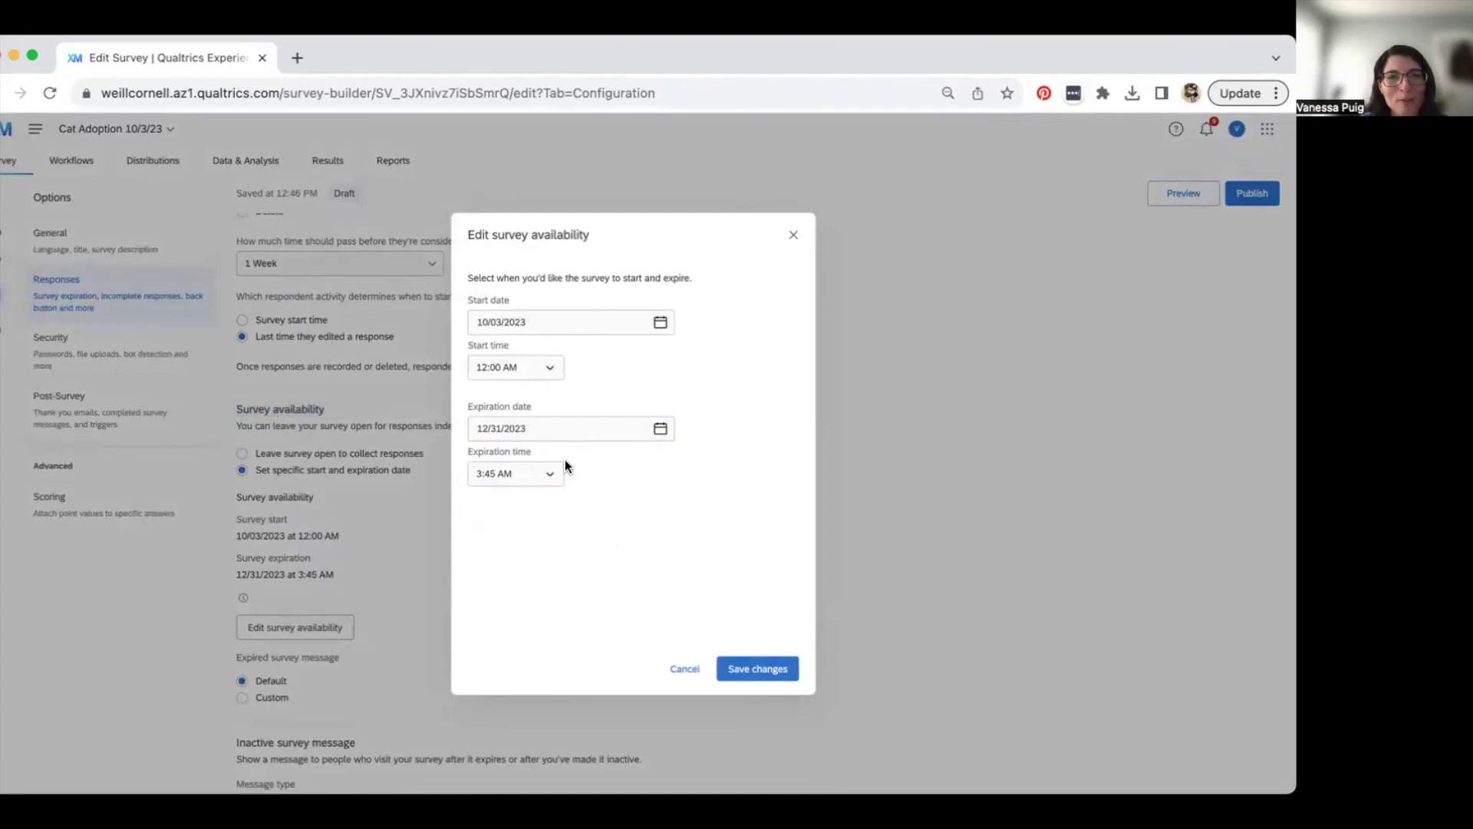
{"action": "left_click", "coordinate": [757, 668]}
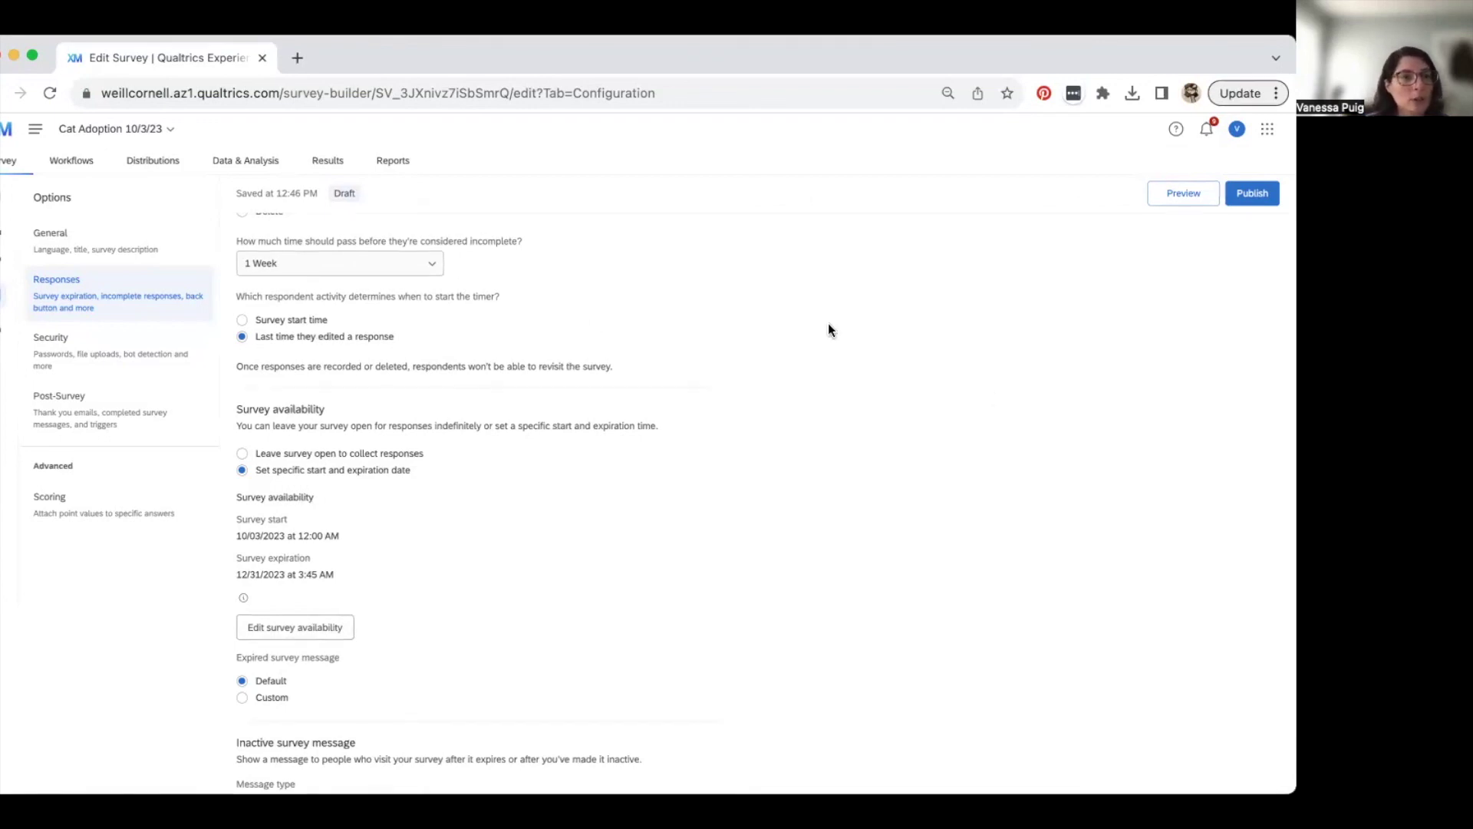
{"action": "left_click", "coordinate": [135, 172]}
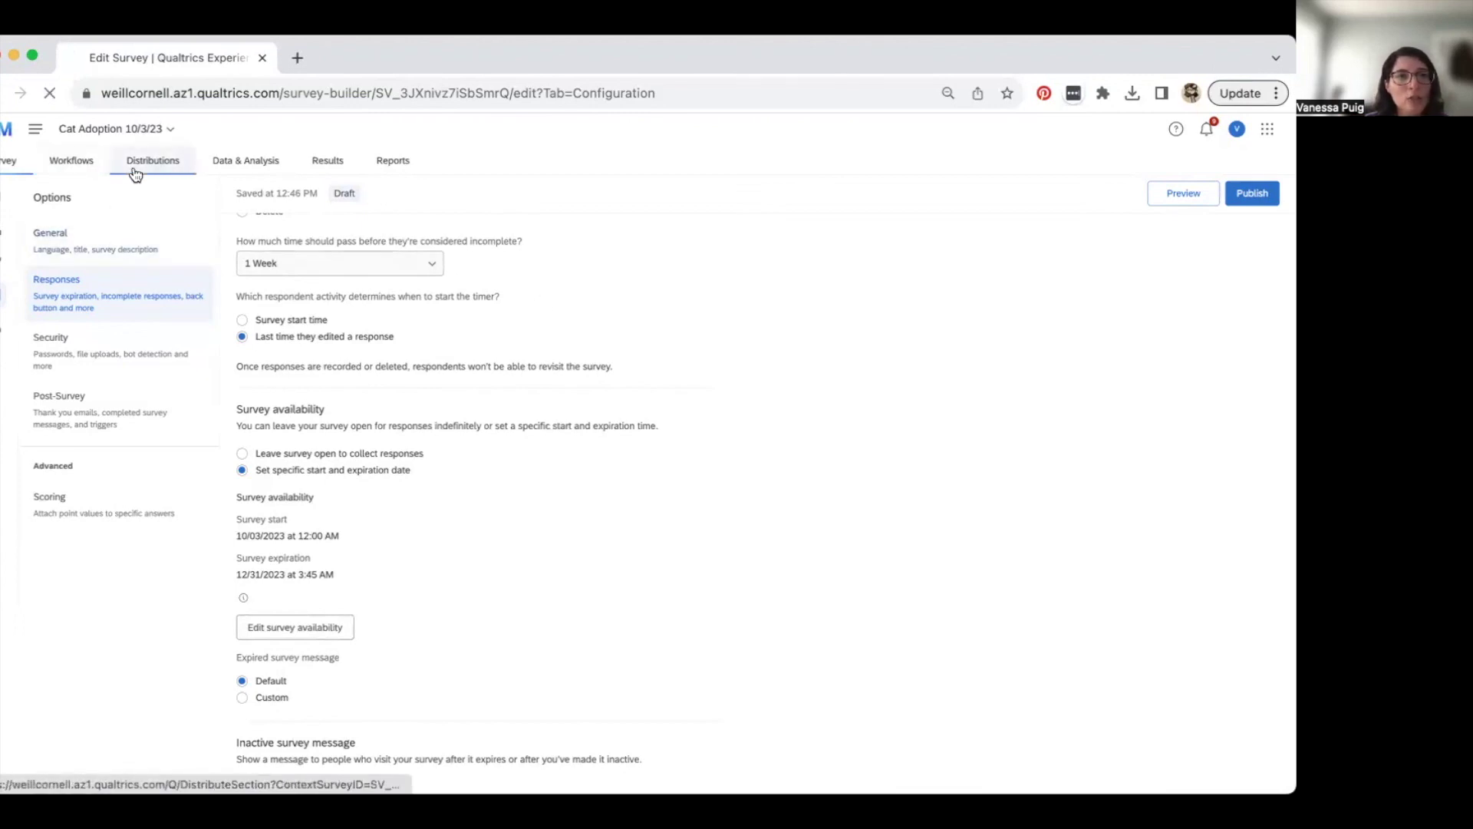